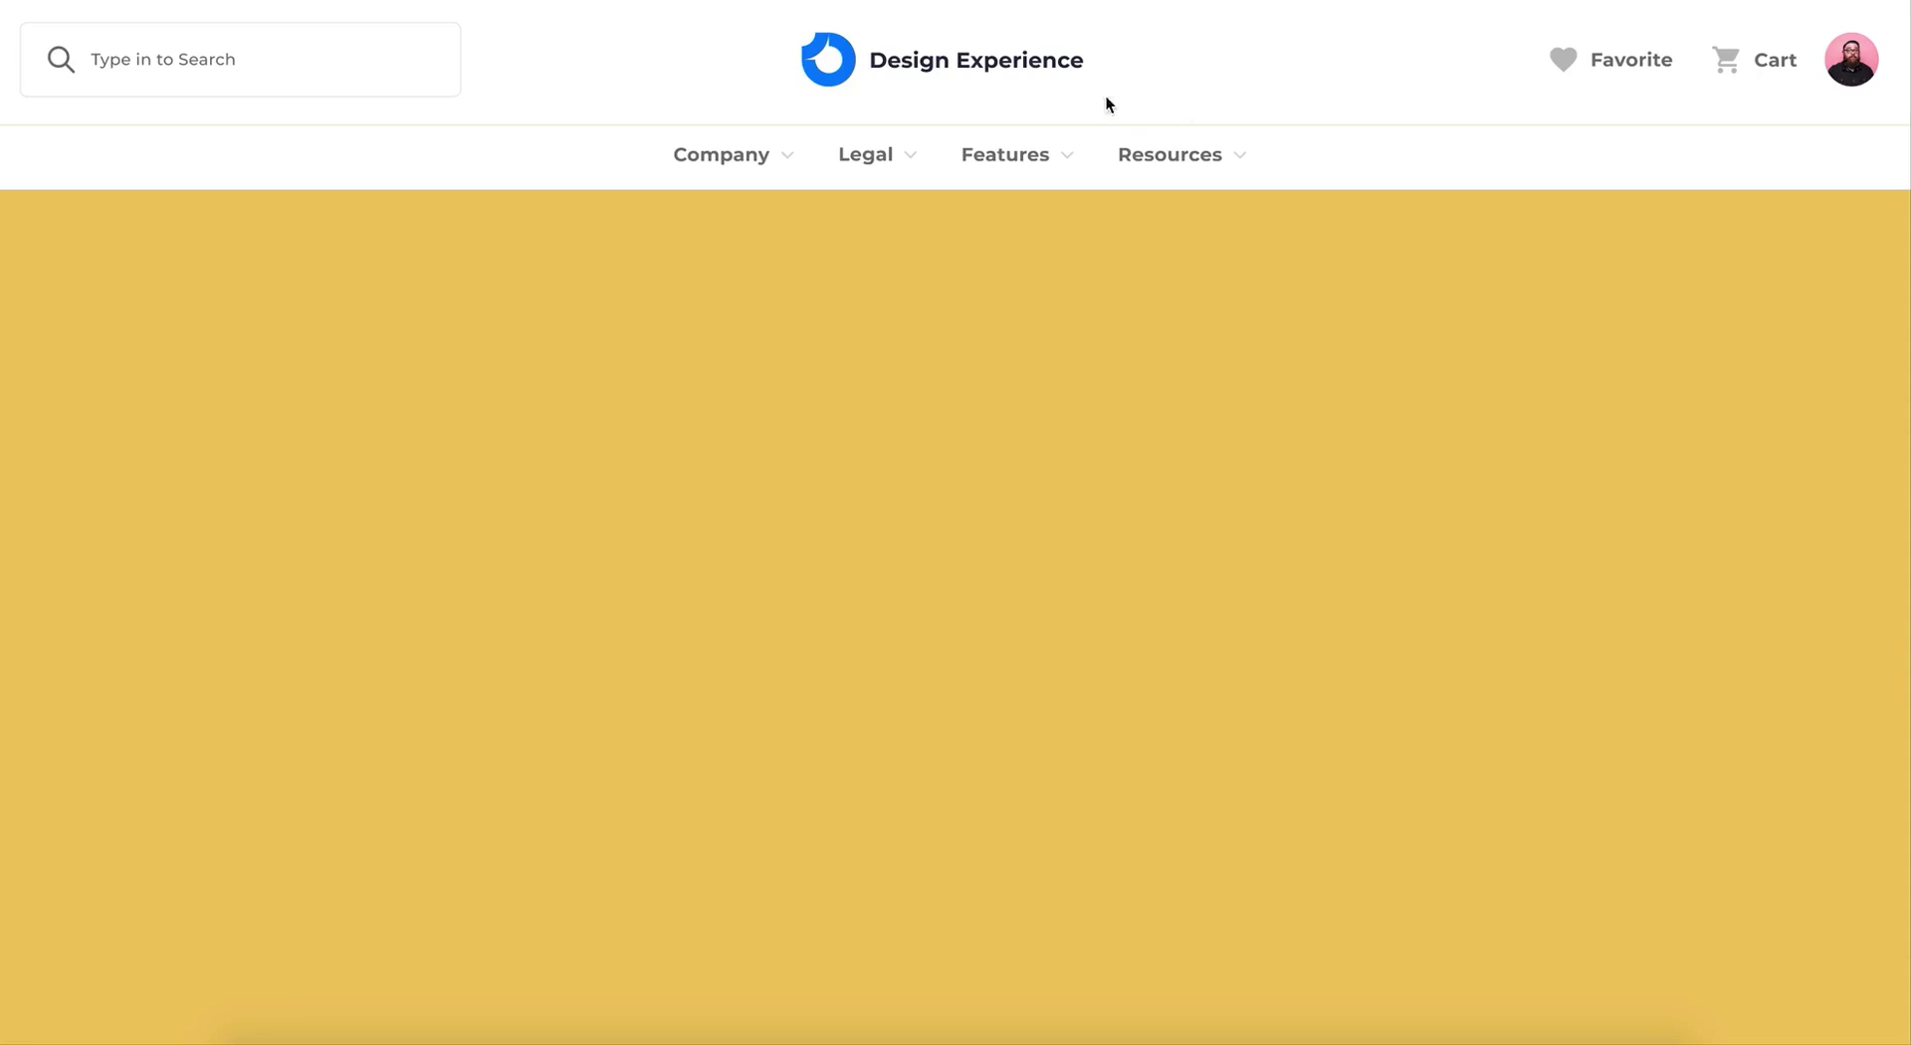
Step: Preview how the Company, Legal, Features and Resources dropdown menus open in the finished navigation bar
mouse_move(802, 140)
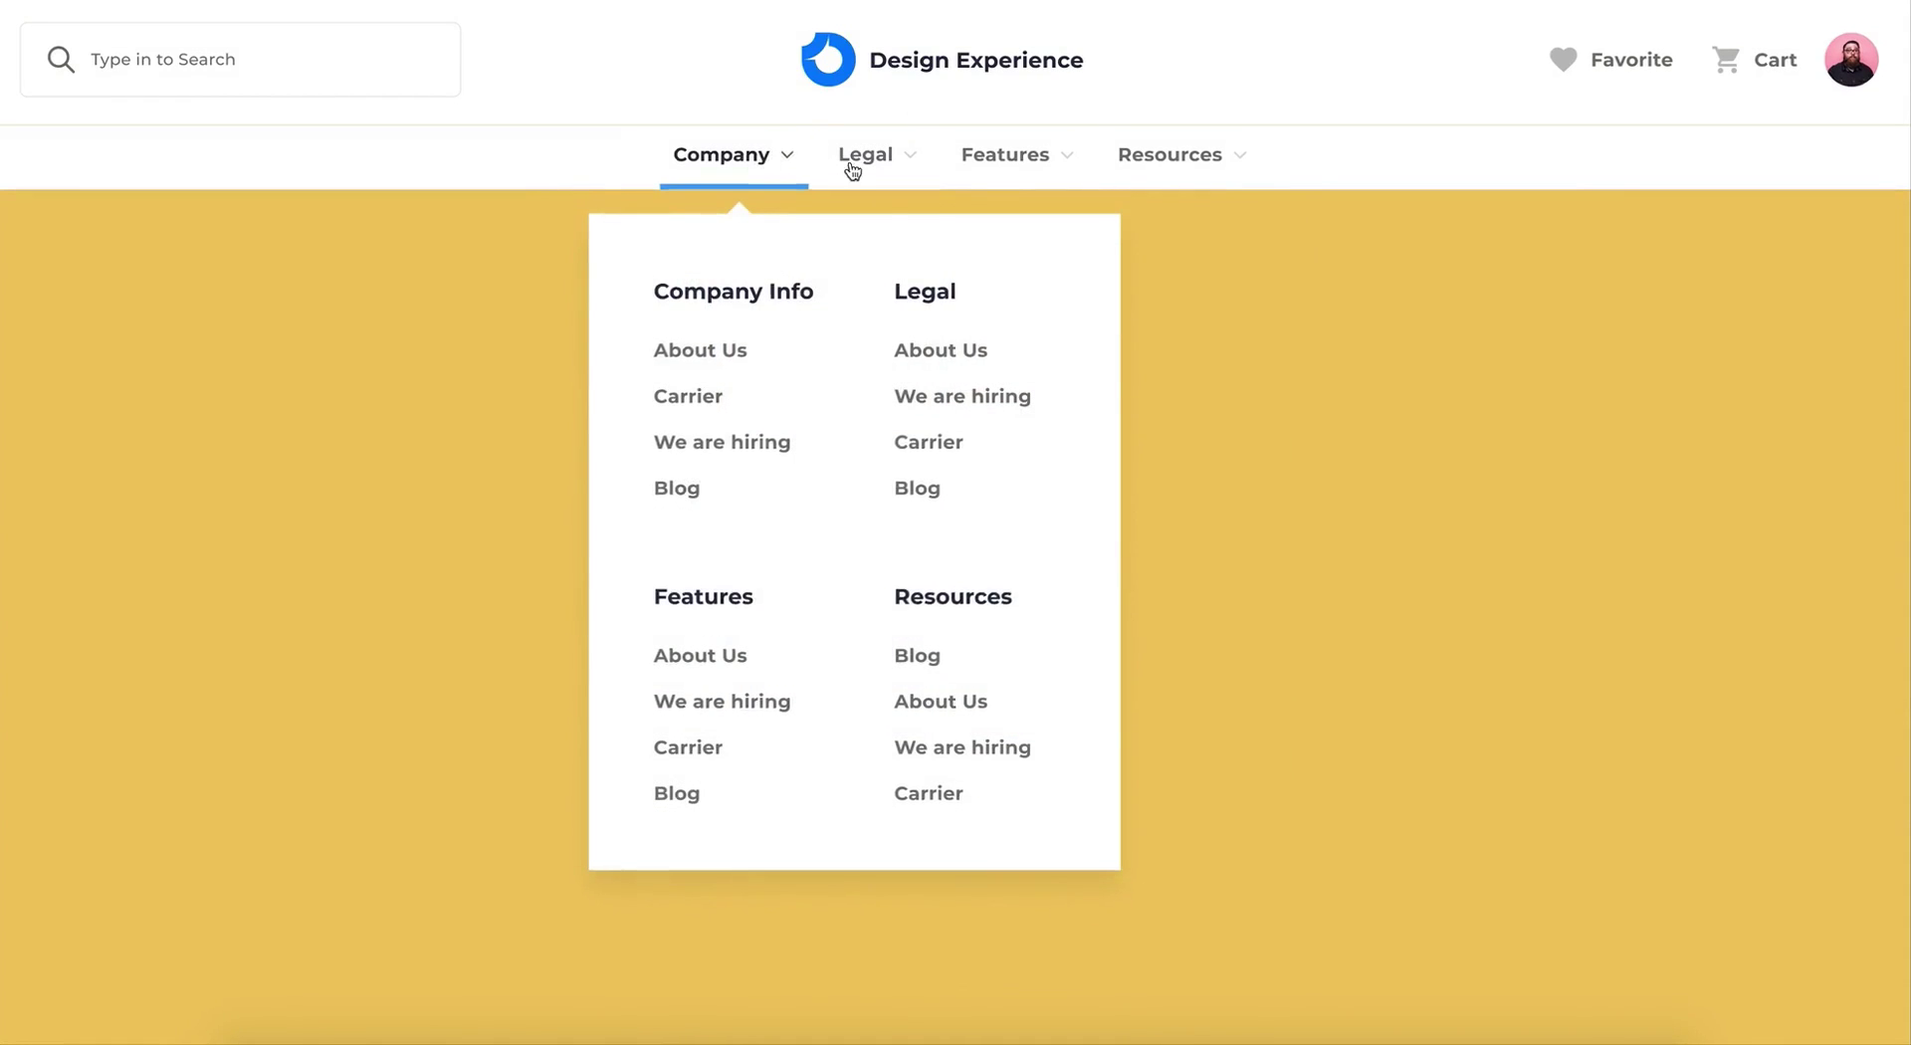
mouse_move(860, 171)
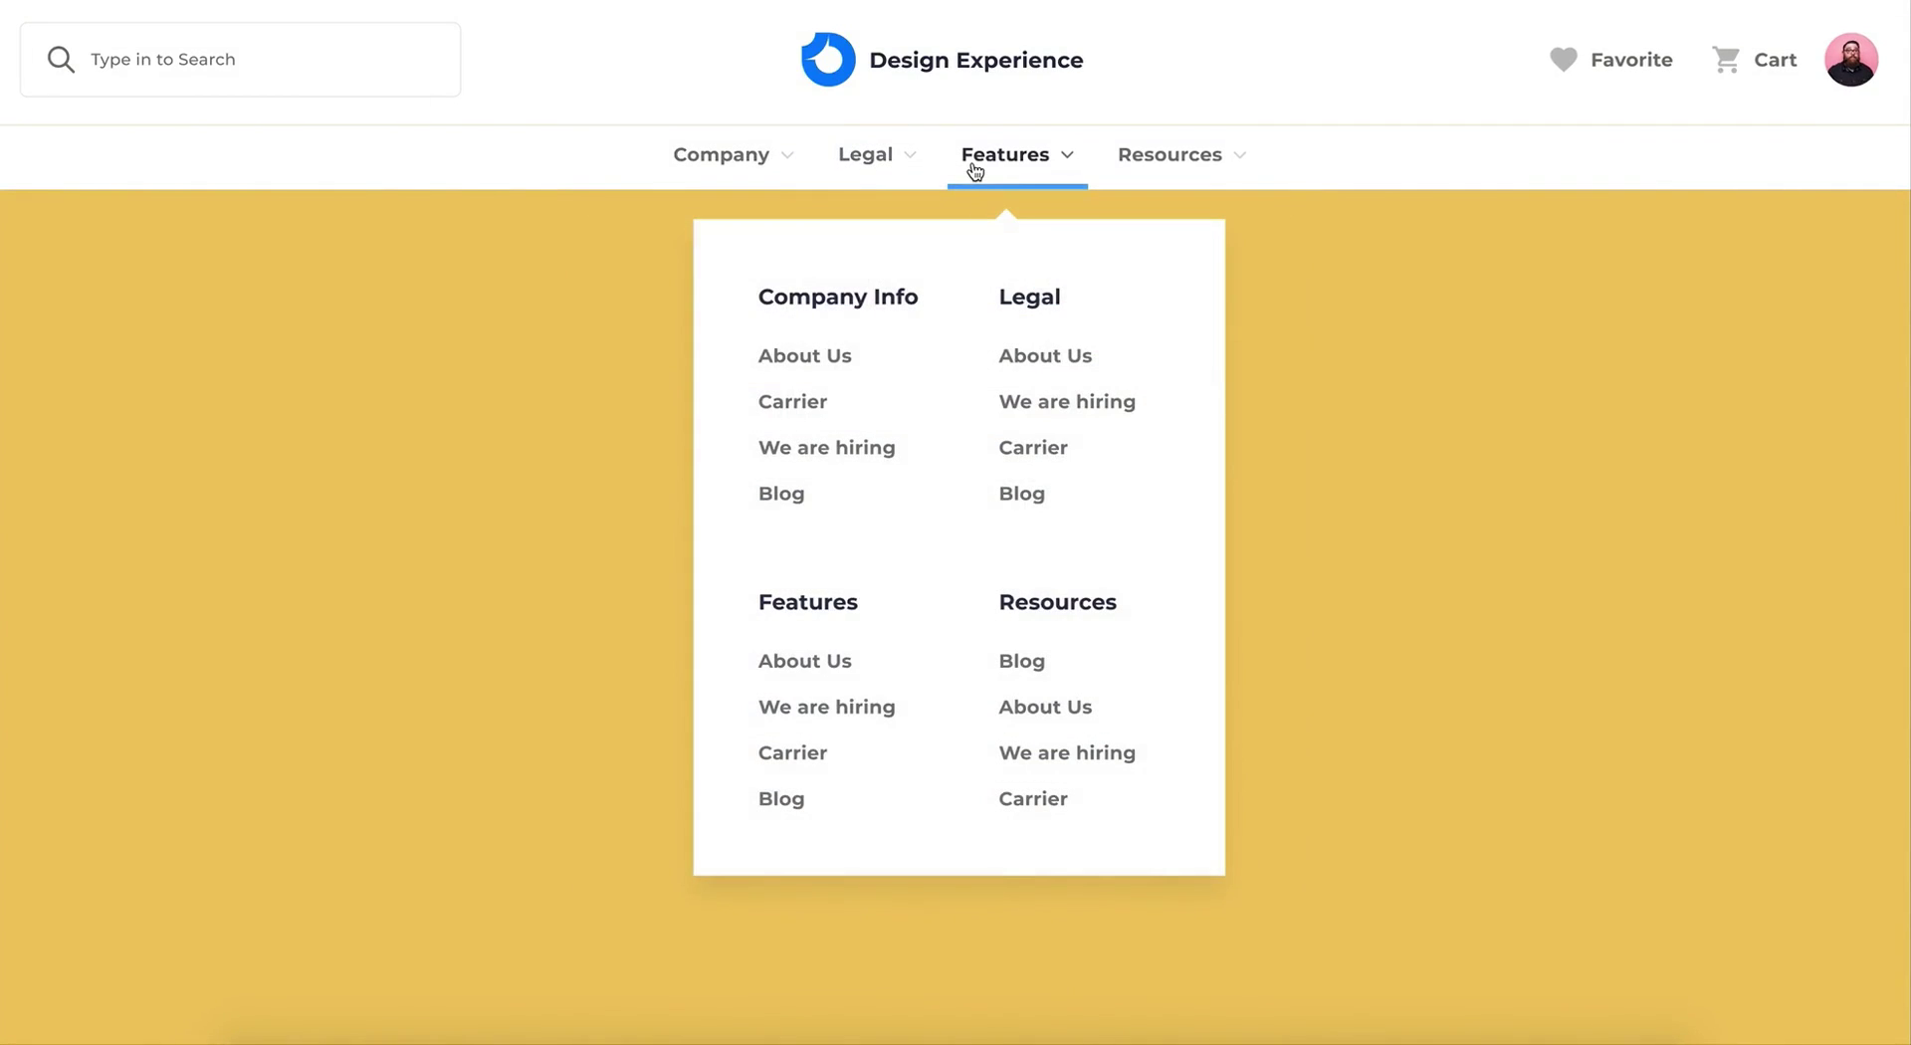
mouse_move(1122, 167)
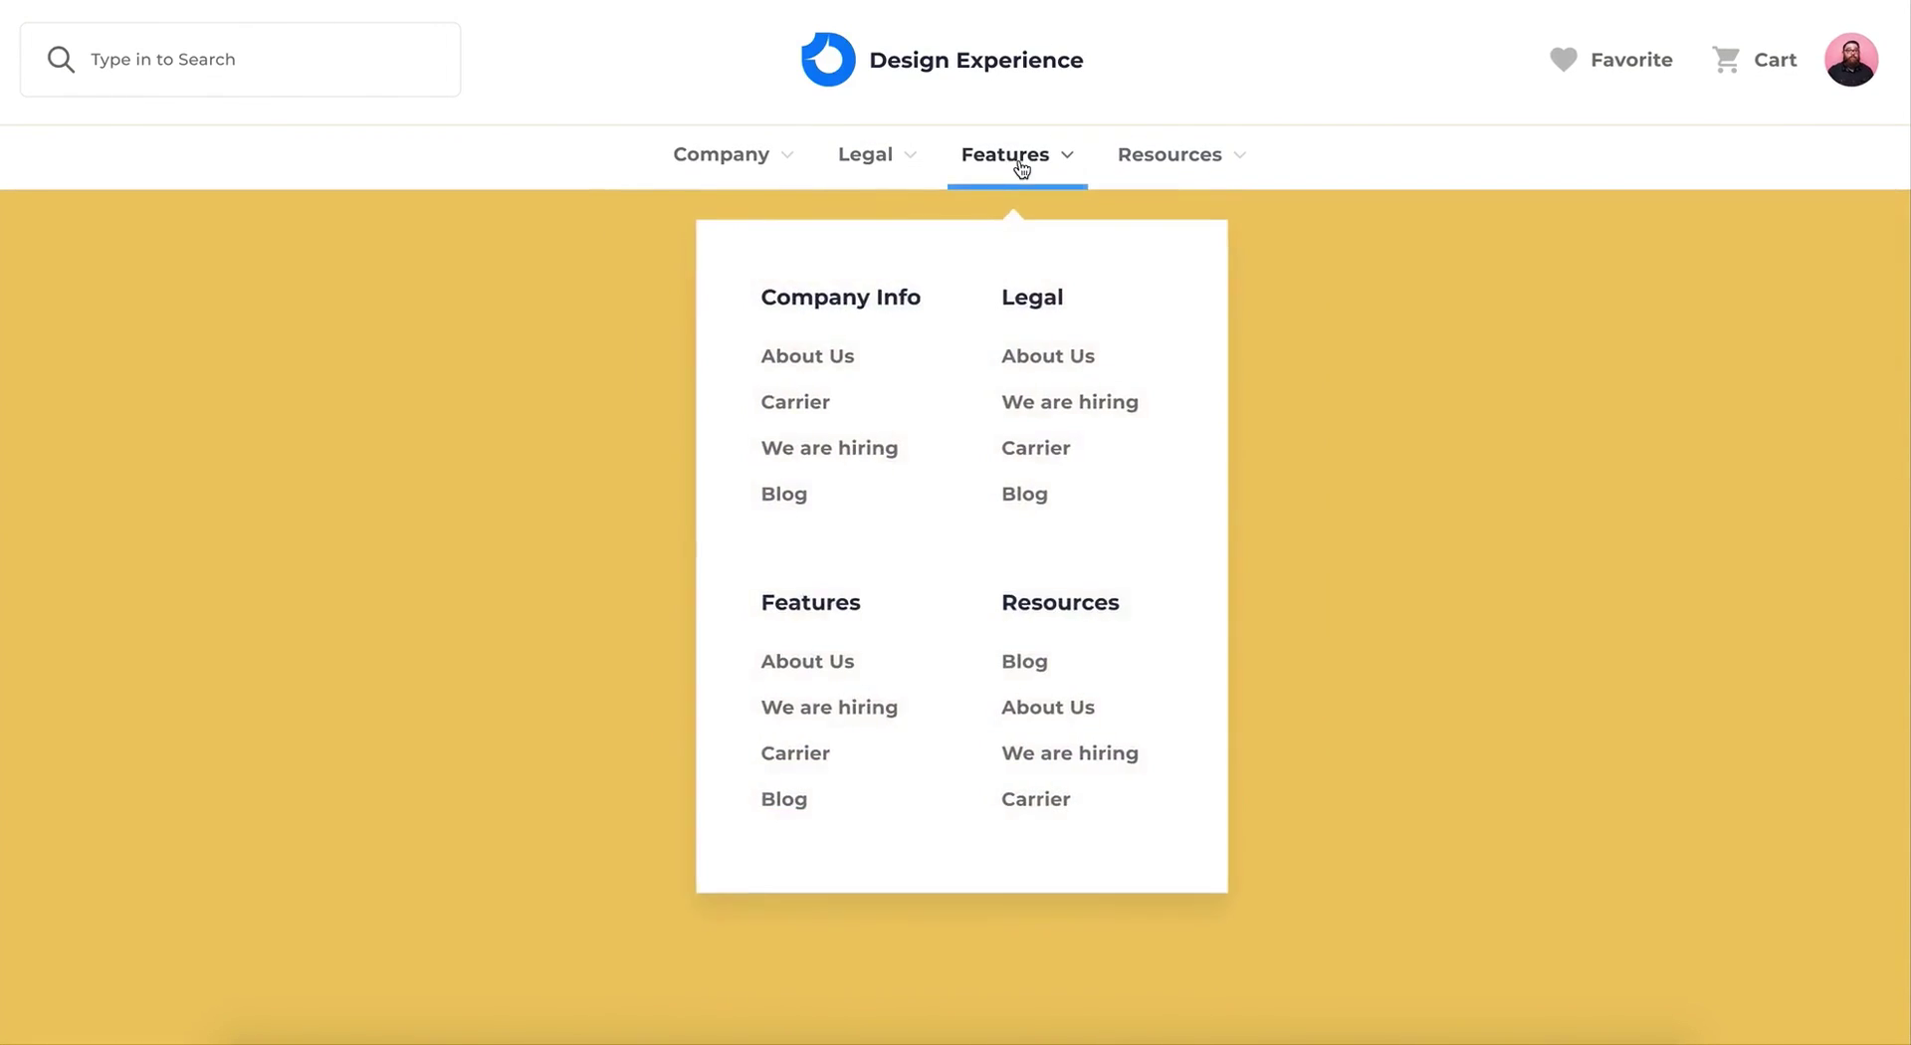
mouse_move(745, 170)
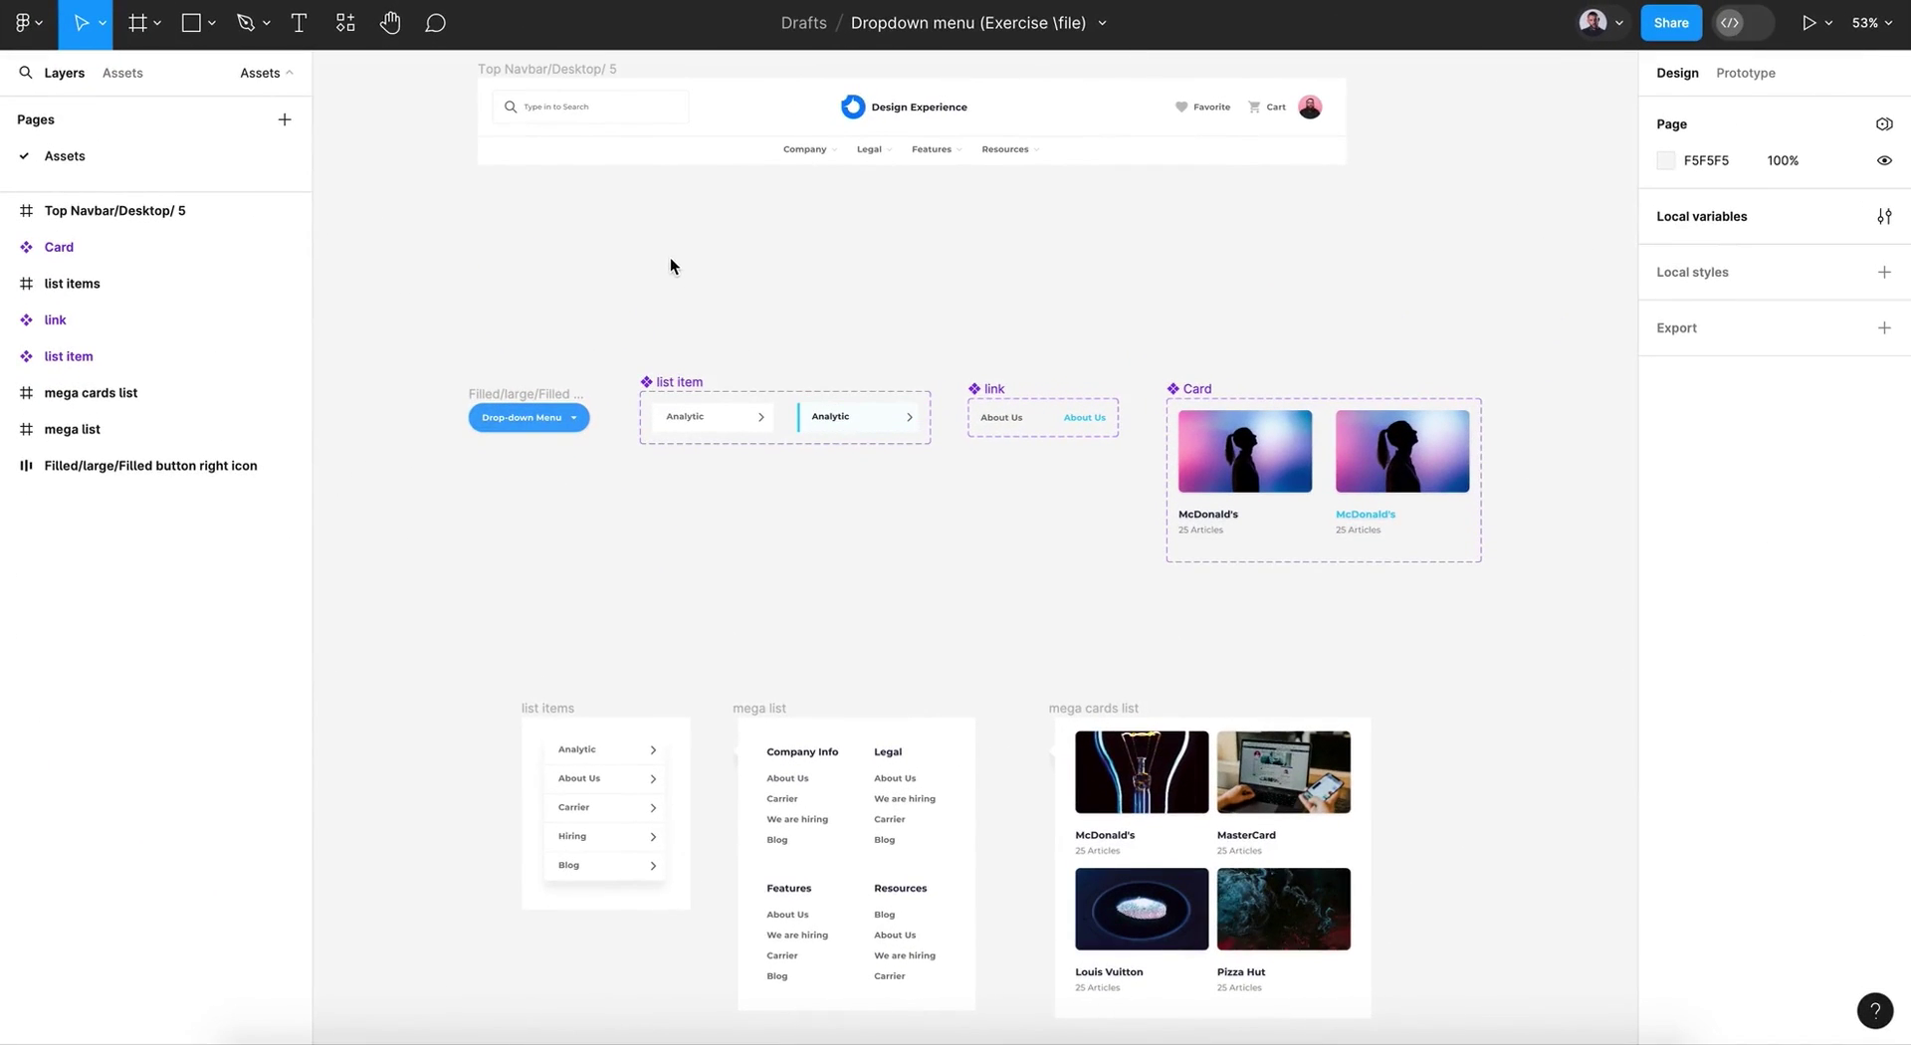
Step: Look over the navbar, the list item, link and card components, and the menu frames on the Assets page
scroll(671, 256, "up", 2)
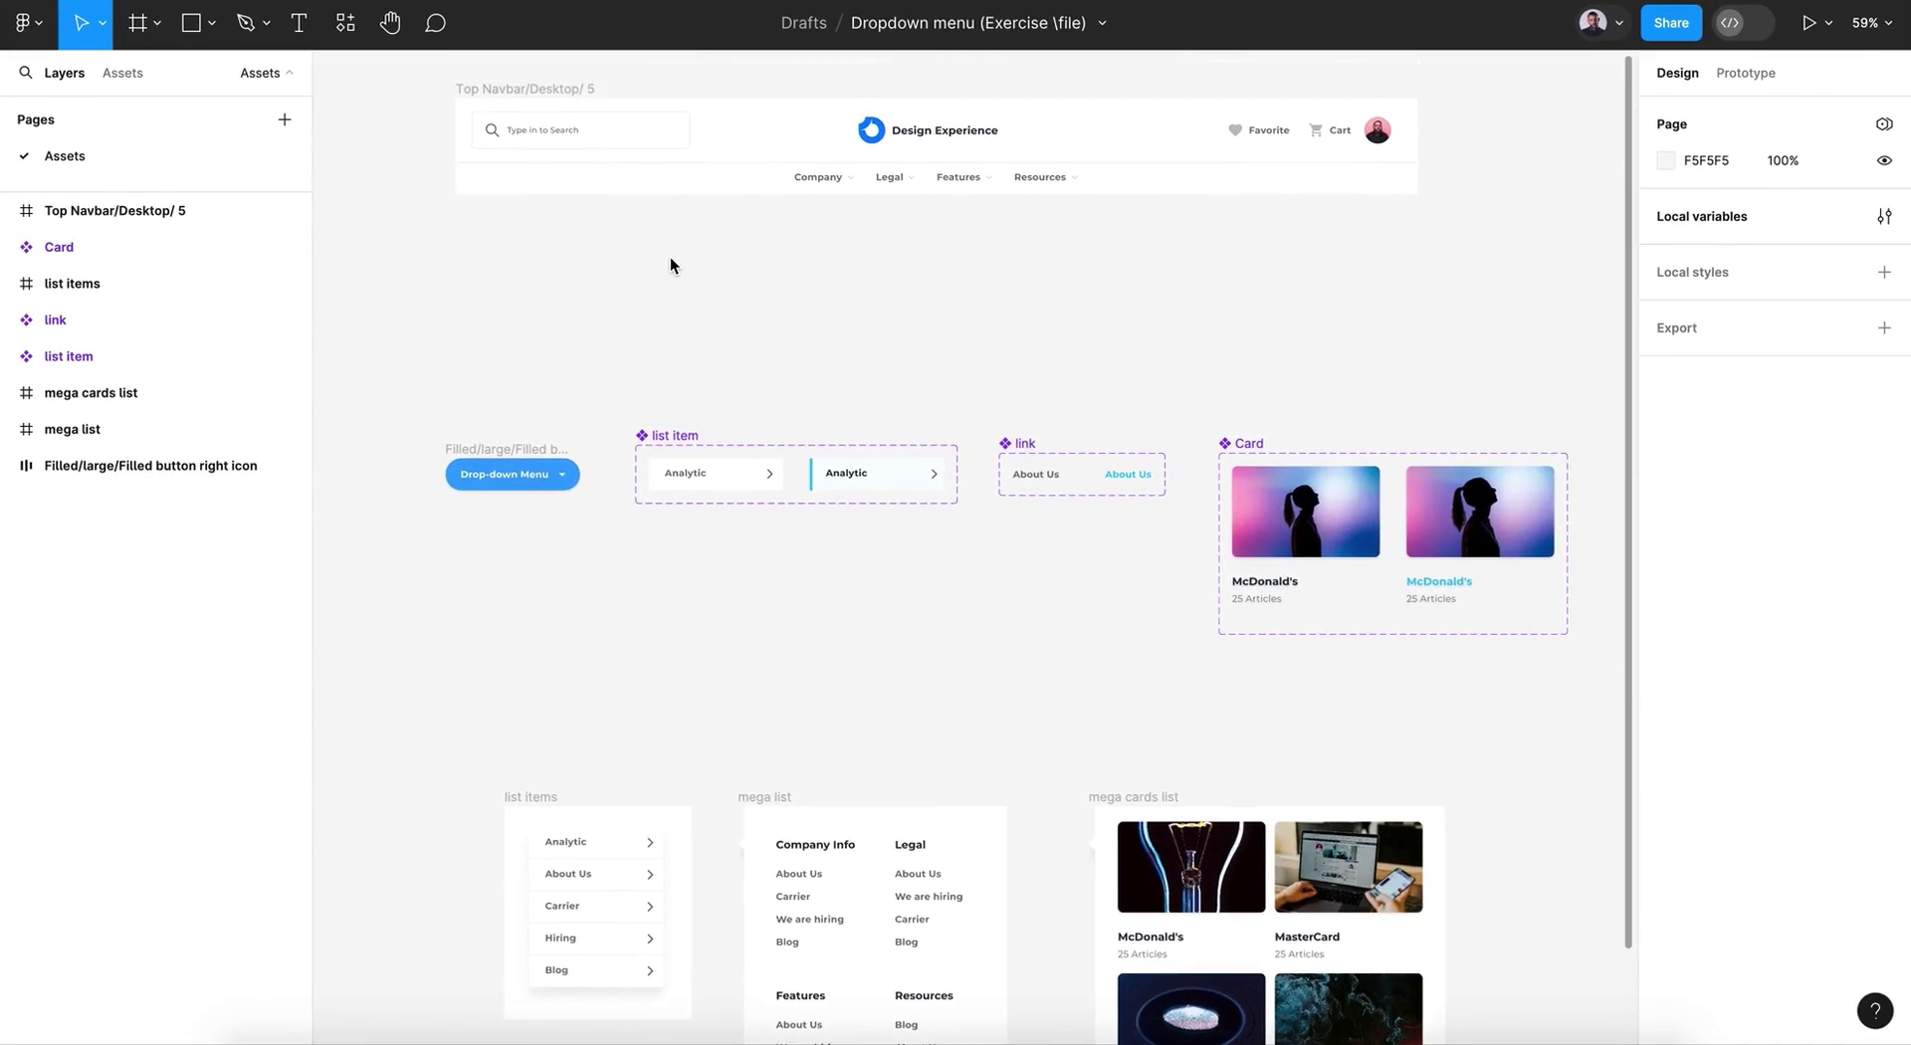
scroll(671, 259, "up", 1)
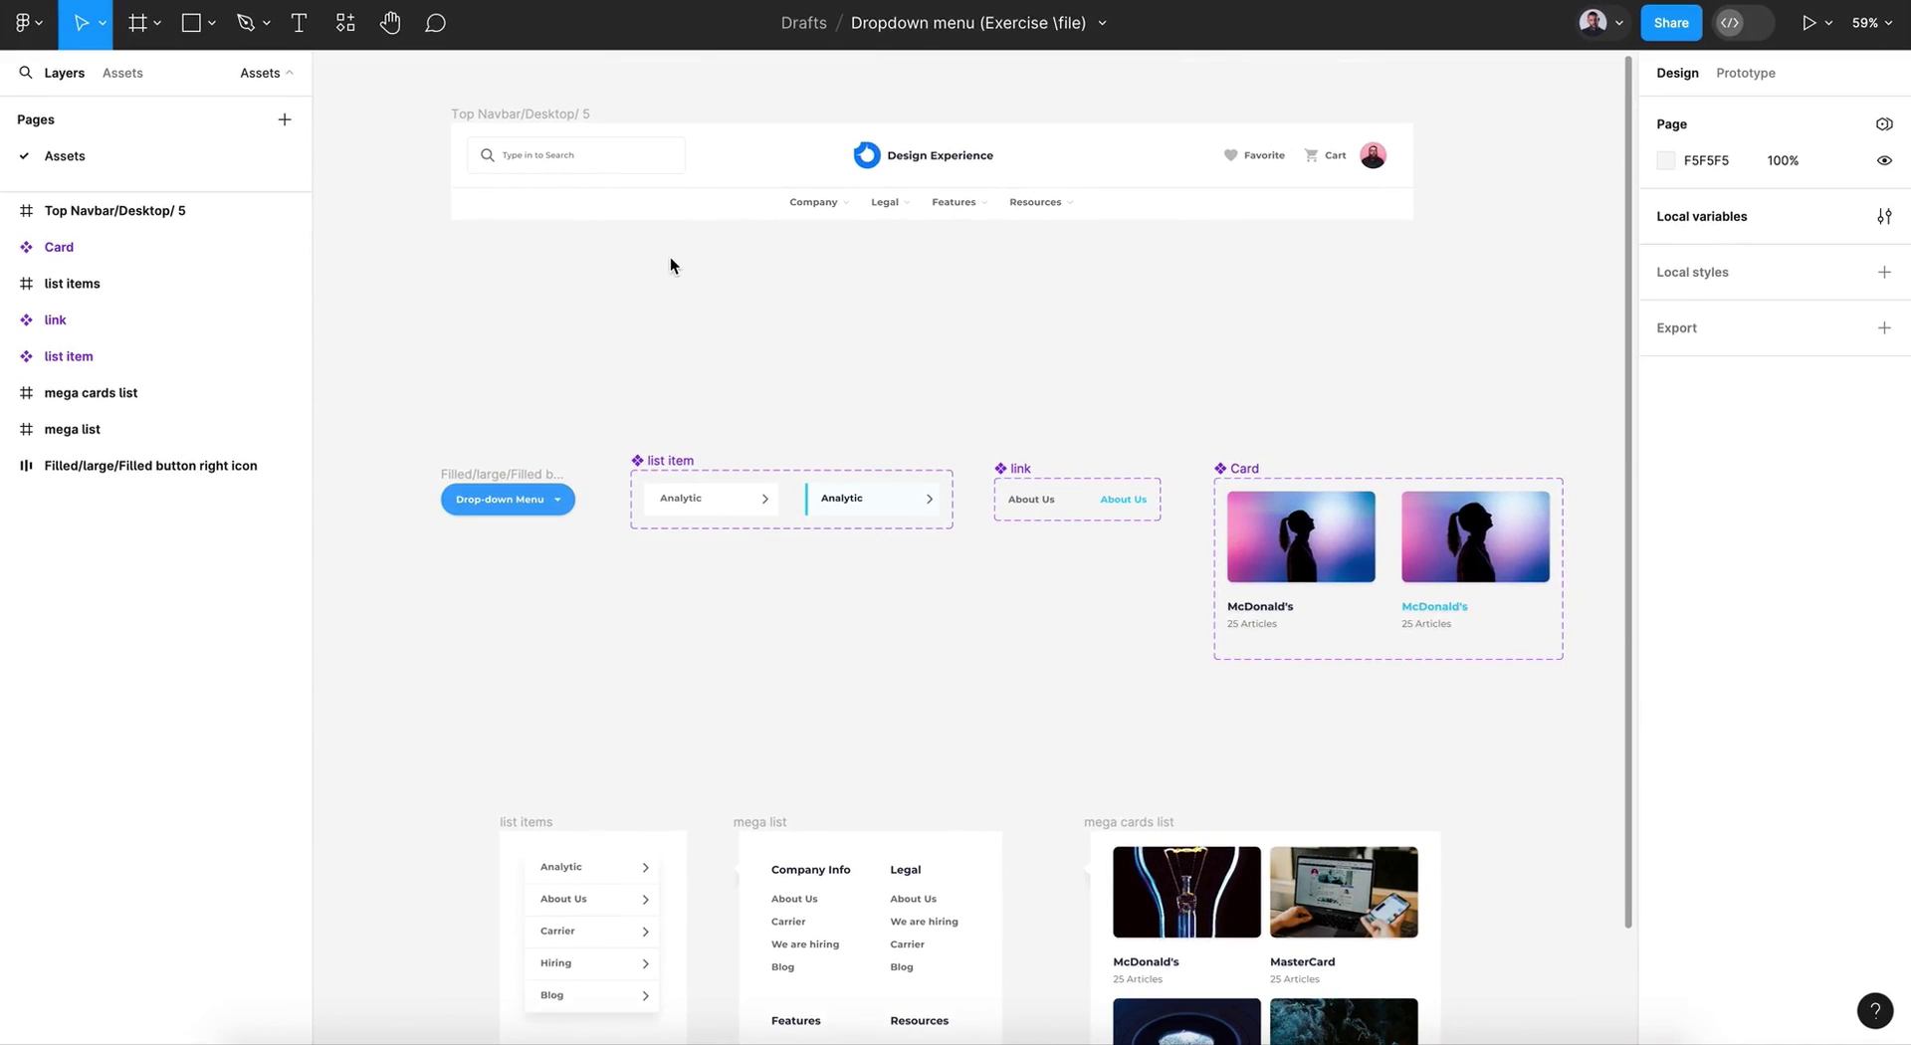
scroll(671, 259, "up", 3)
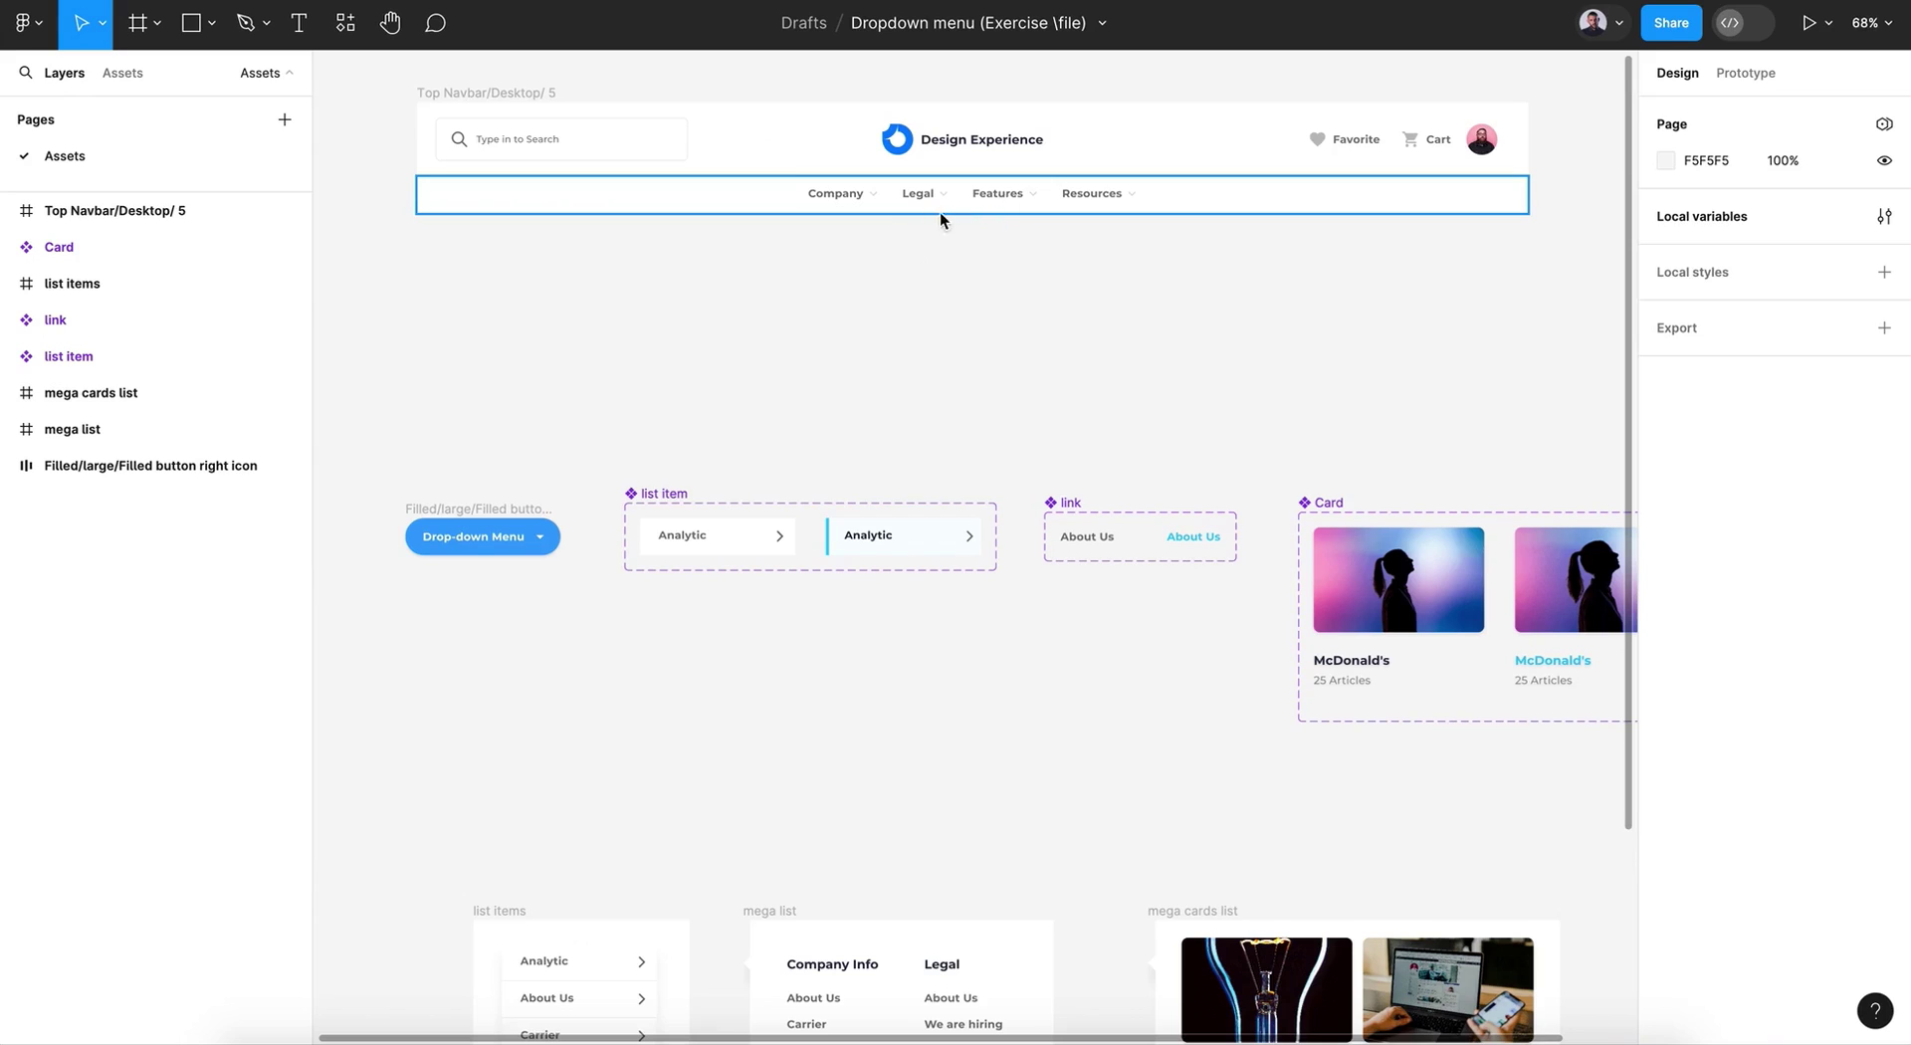
scroll(866, 281, "down", 3)
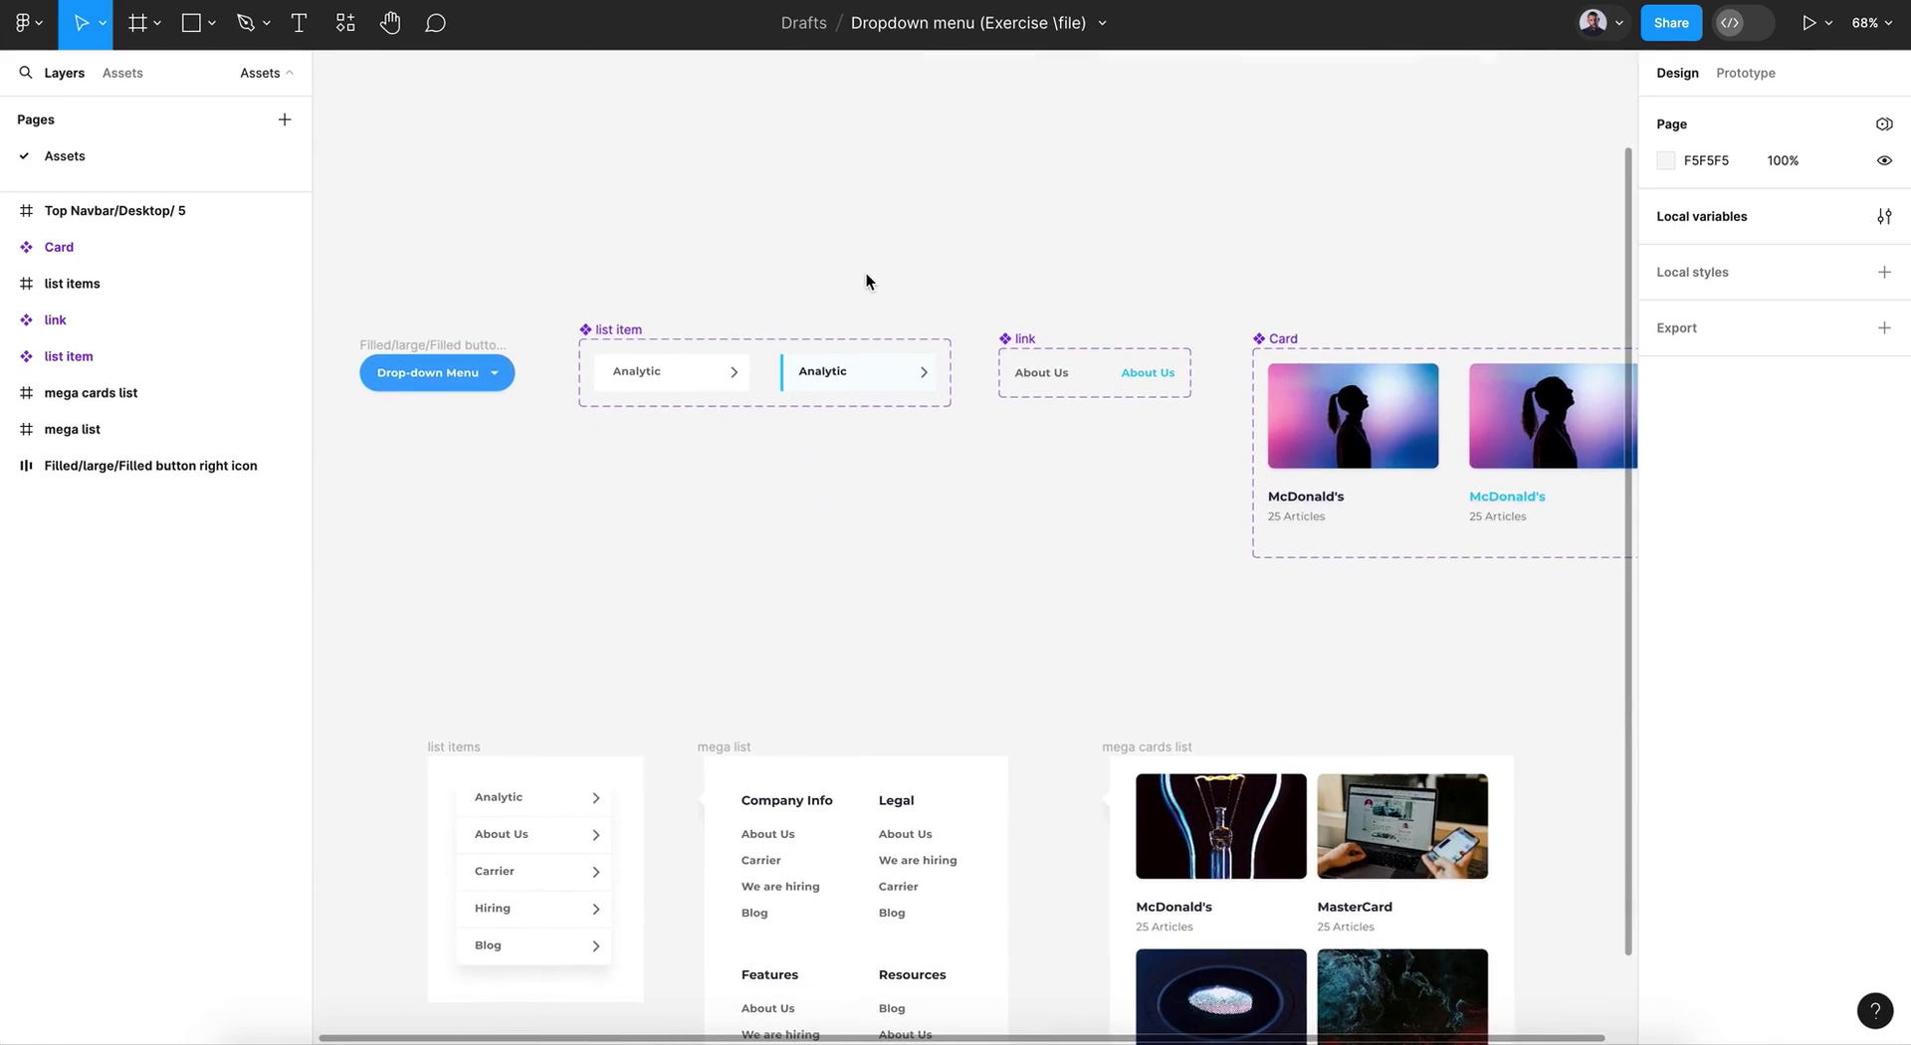
scroll(1269, 334, "down", 2)
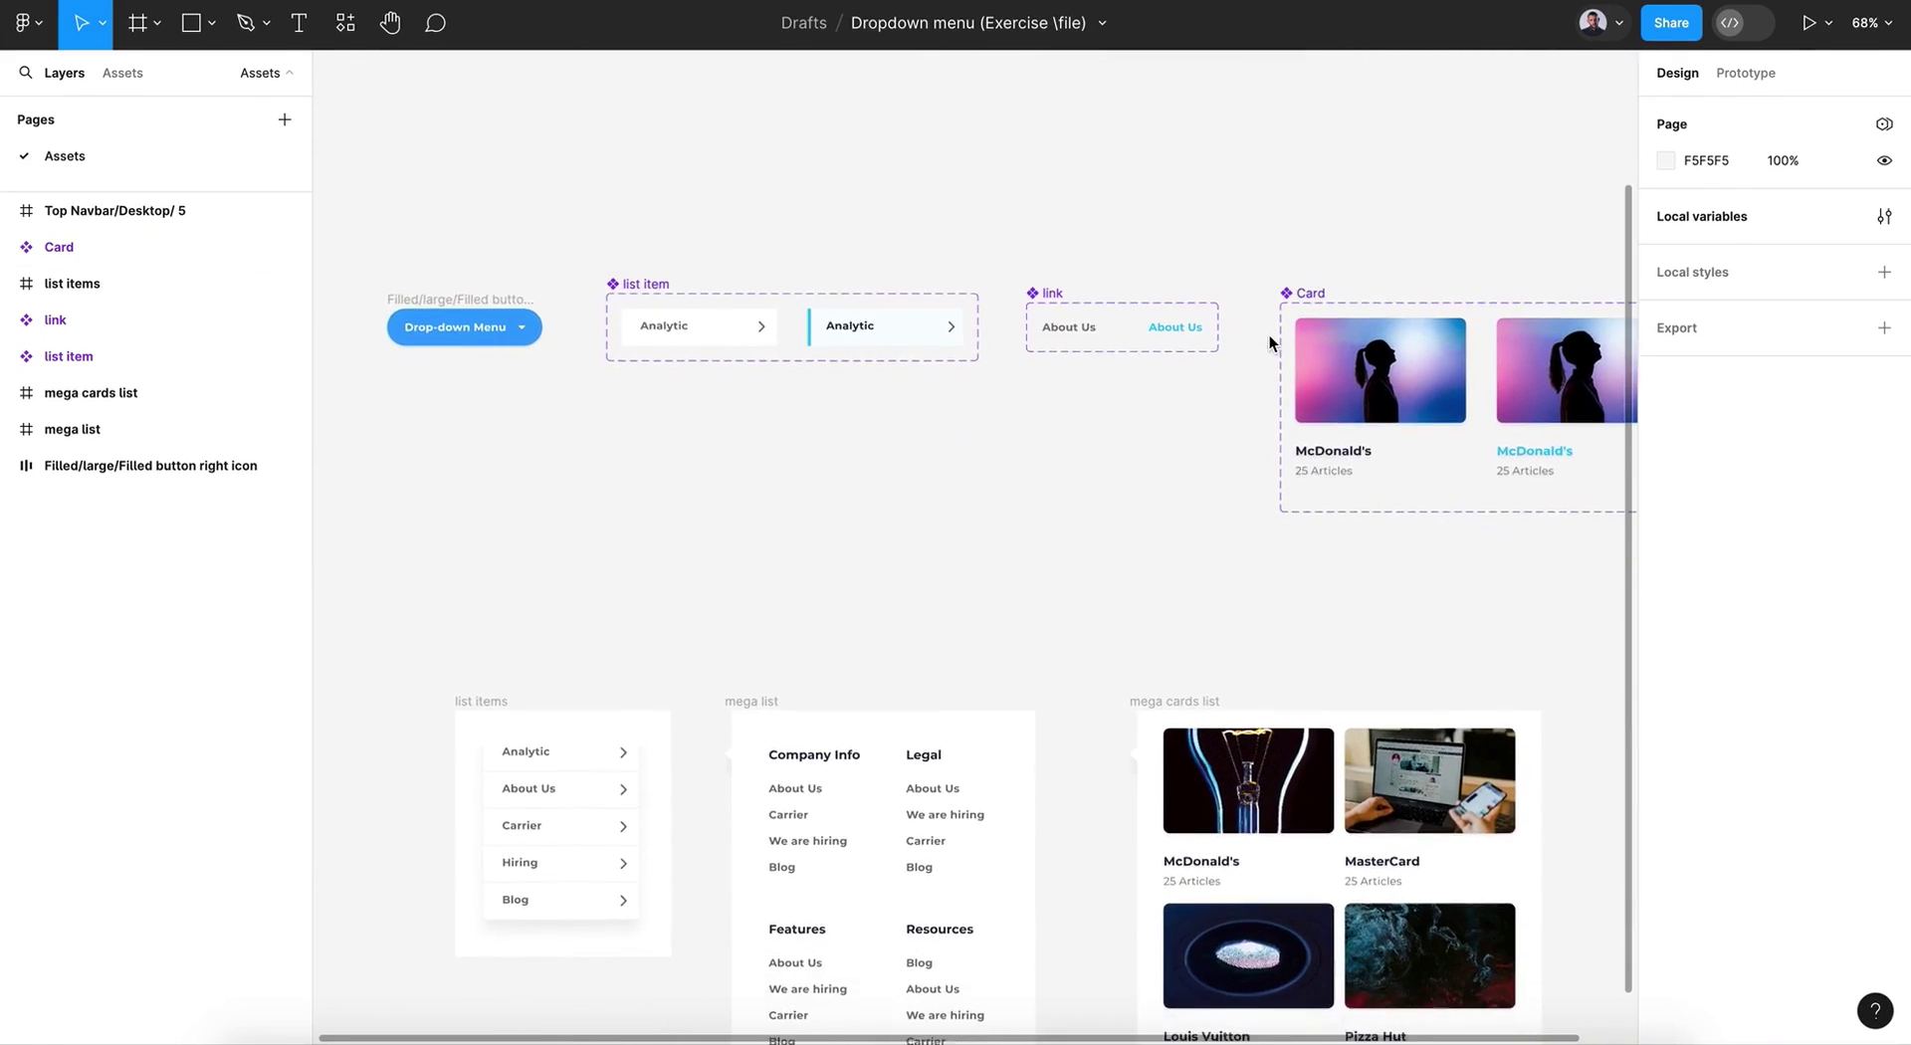
scroll(1113, 404, "down", 5)
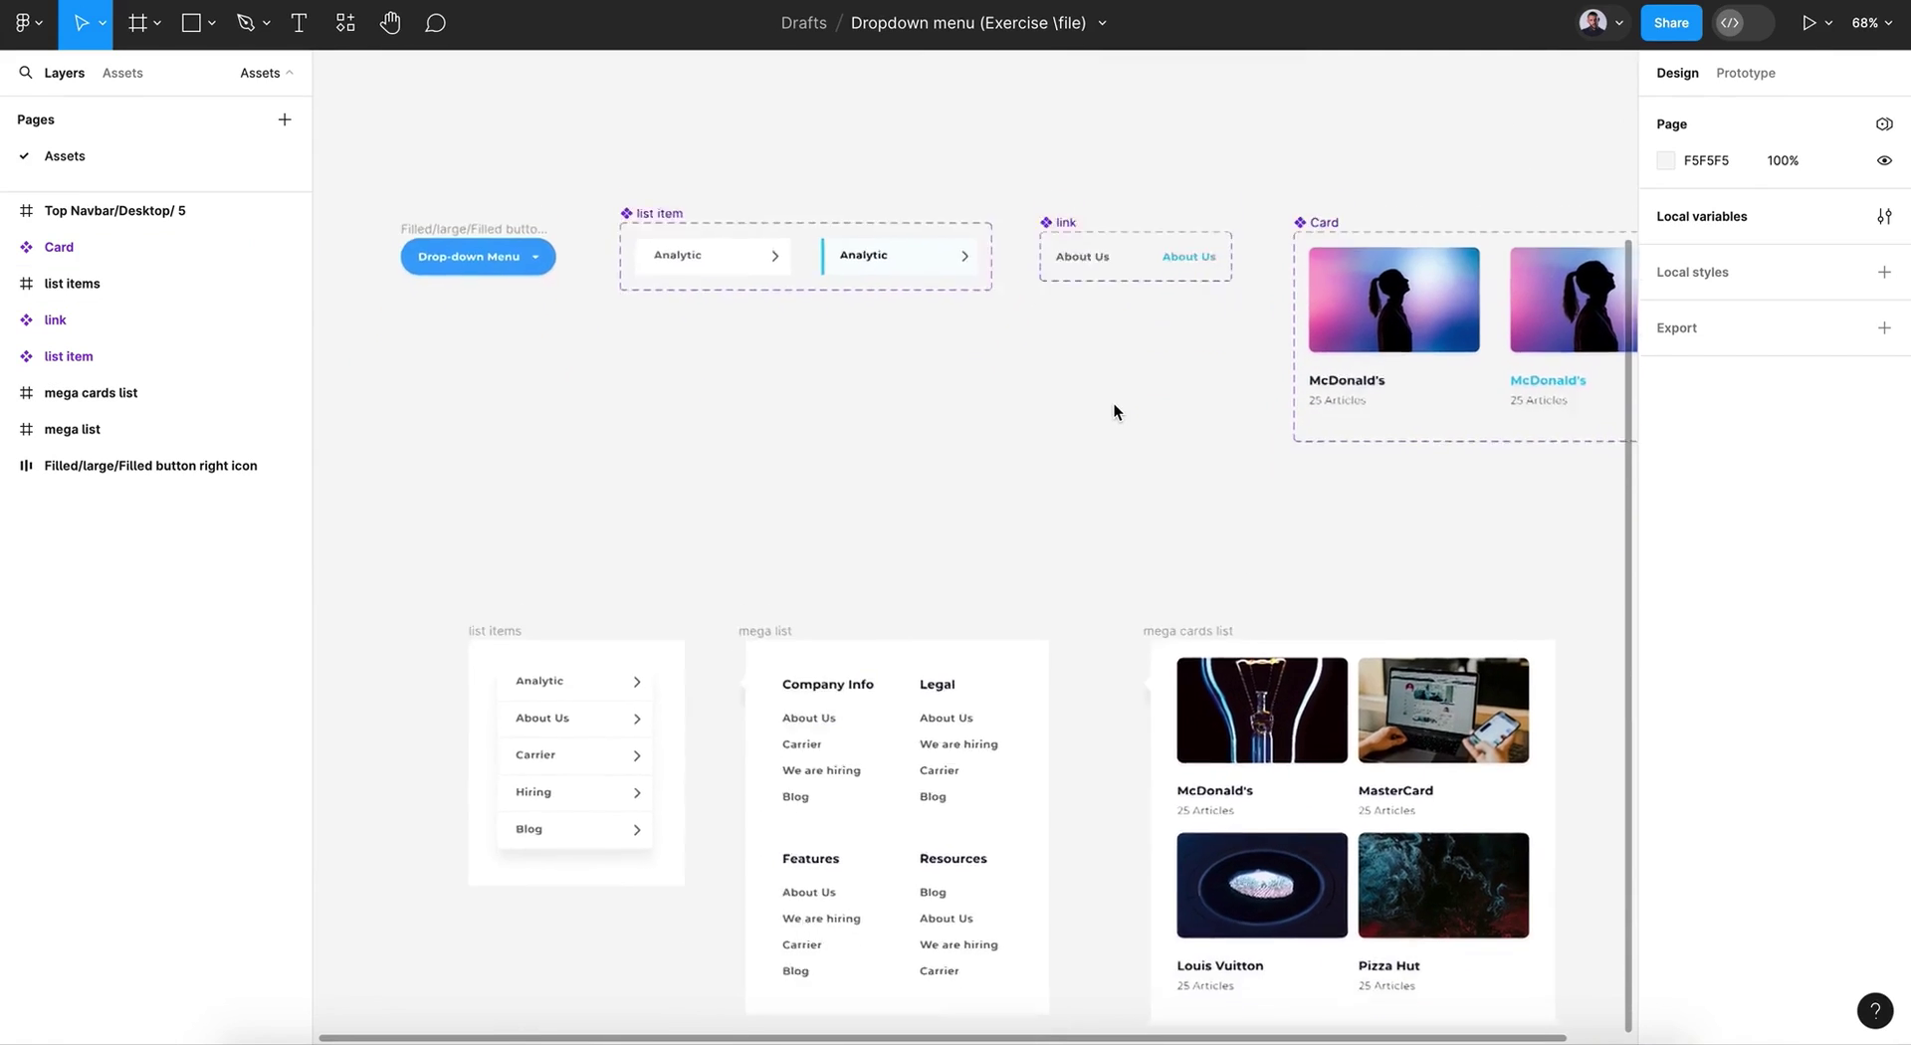
scroll(1114, 403, "left", 1)
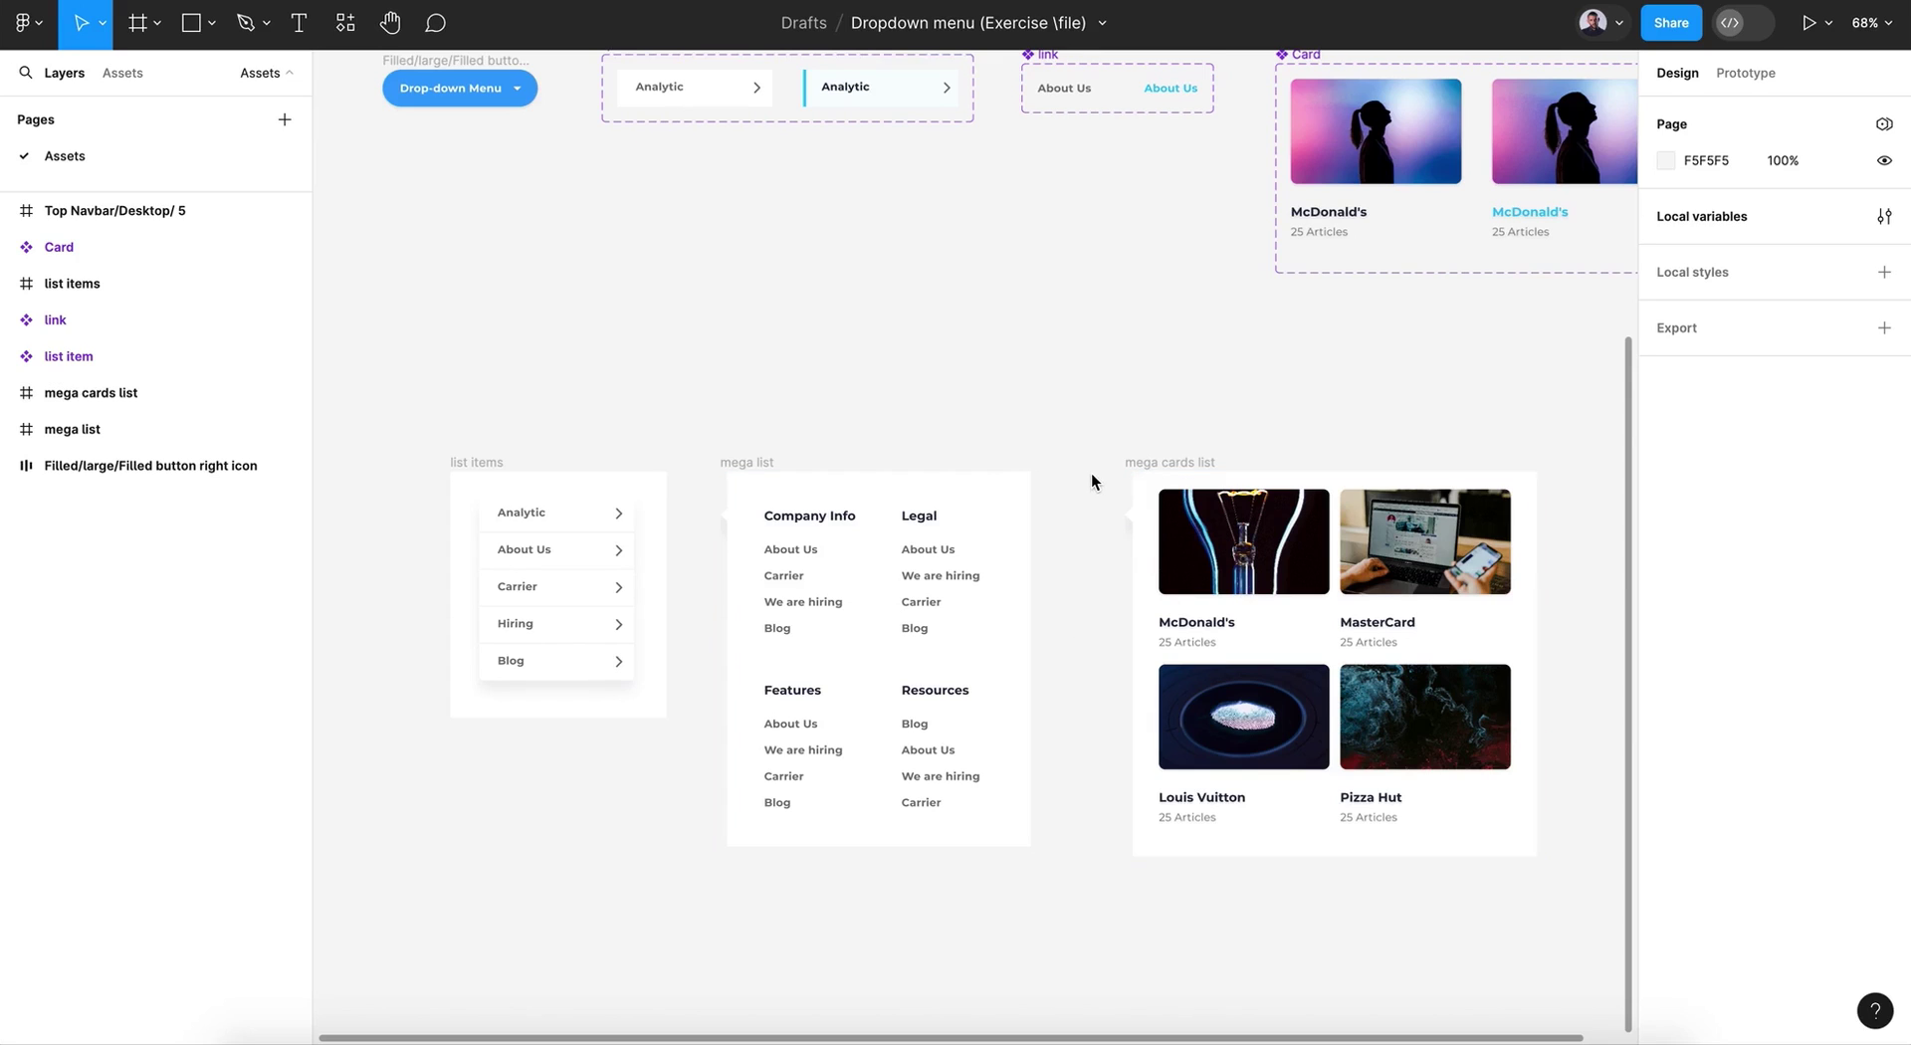
scroll(1091, 482, "up", 6)
scroll(1091, 474, "up", 5)
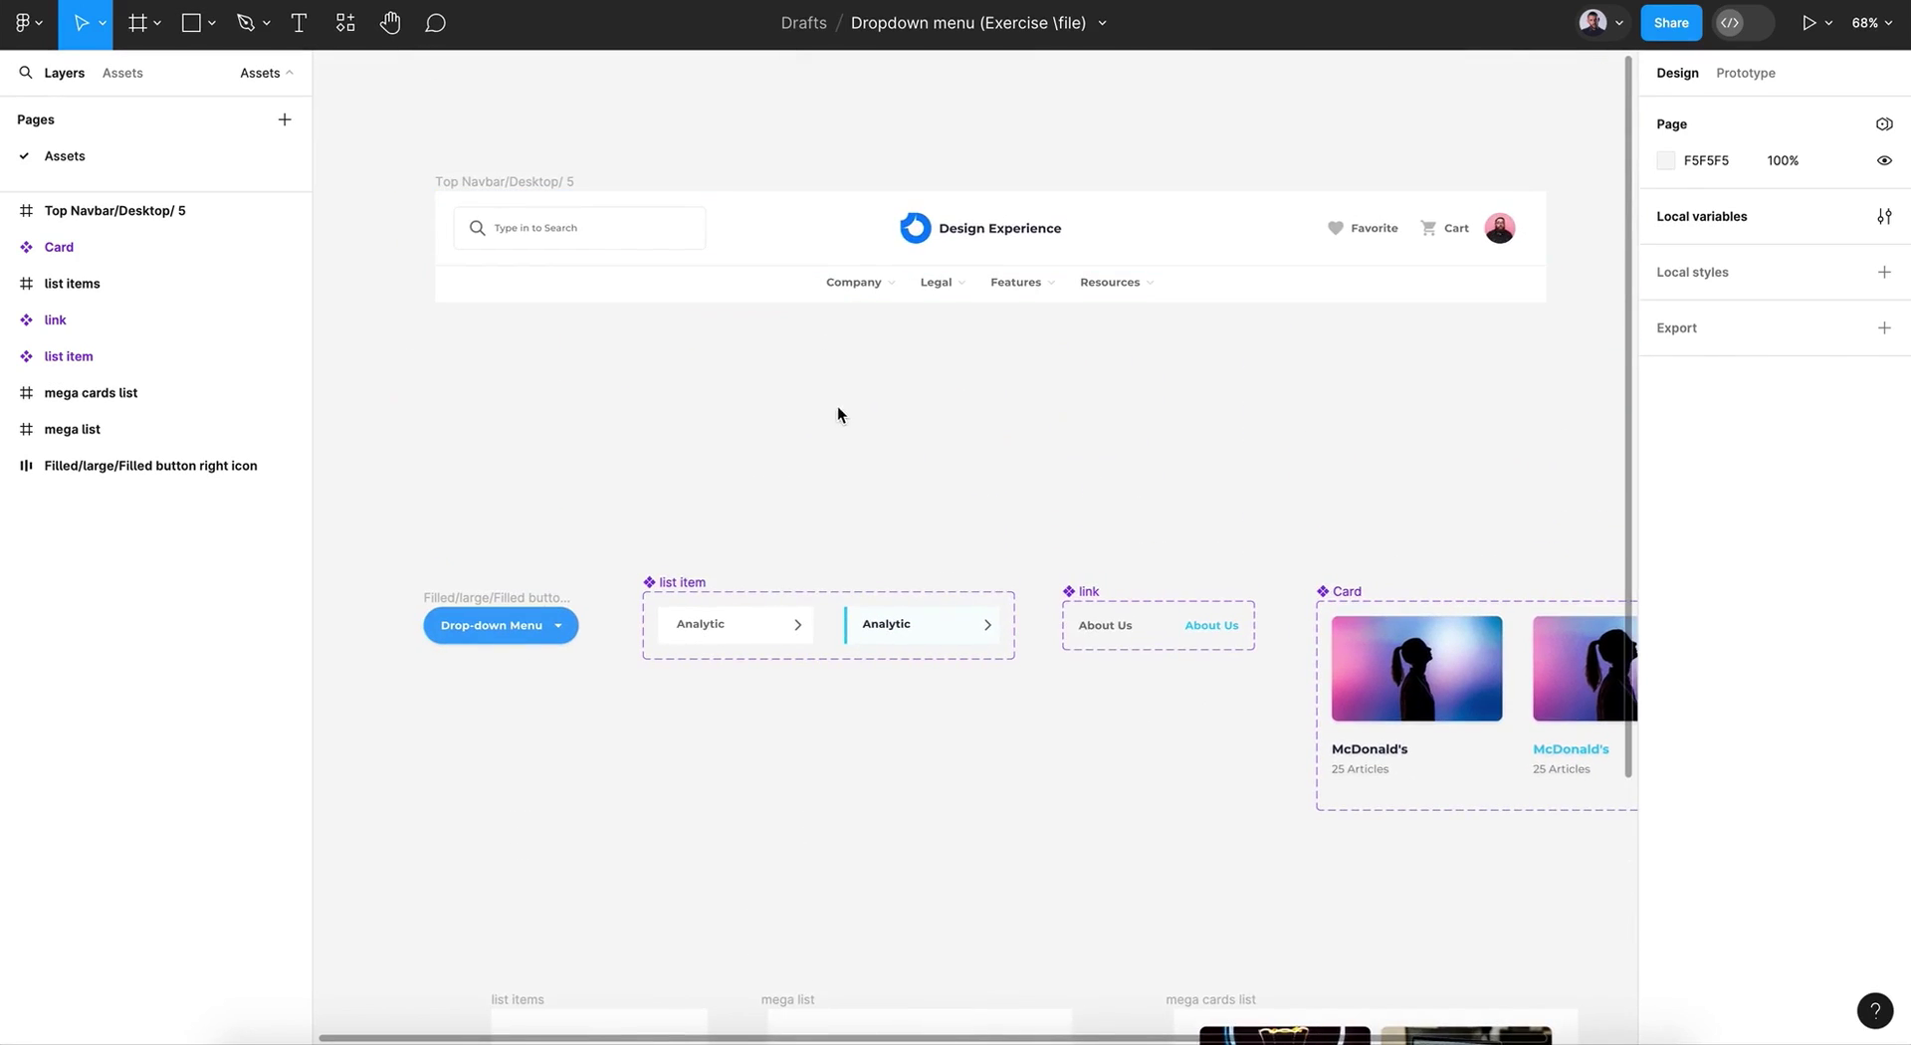
Step: Add a new page to the file and name it "prototype"
left_click(280, 132)
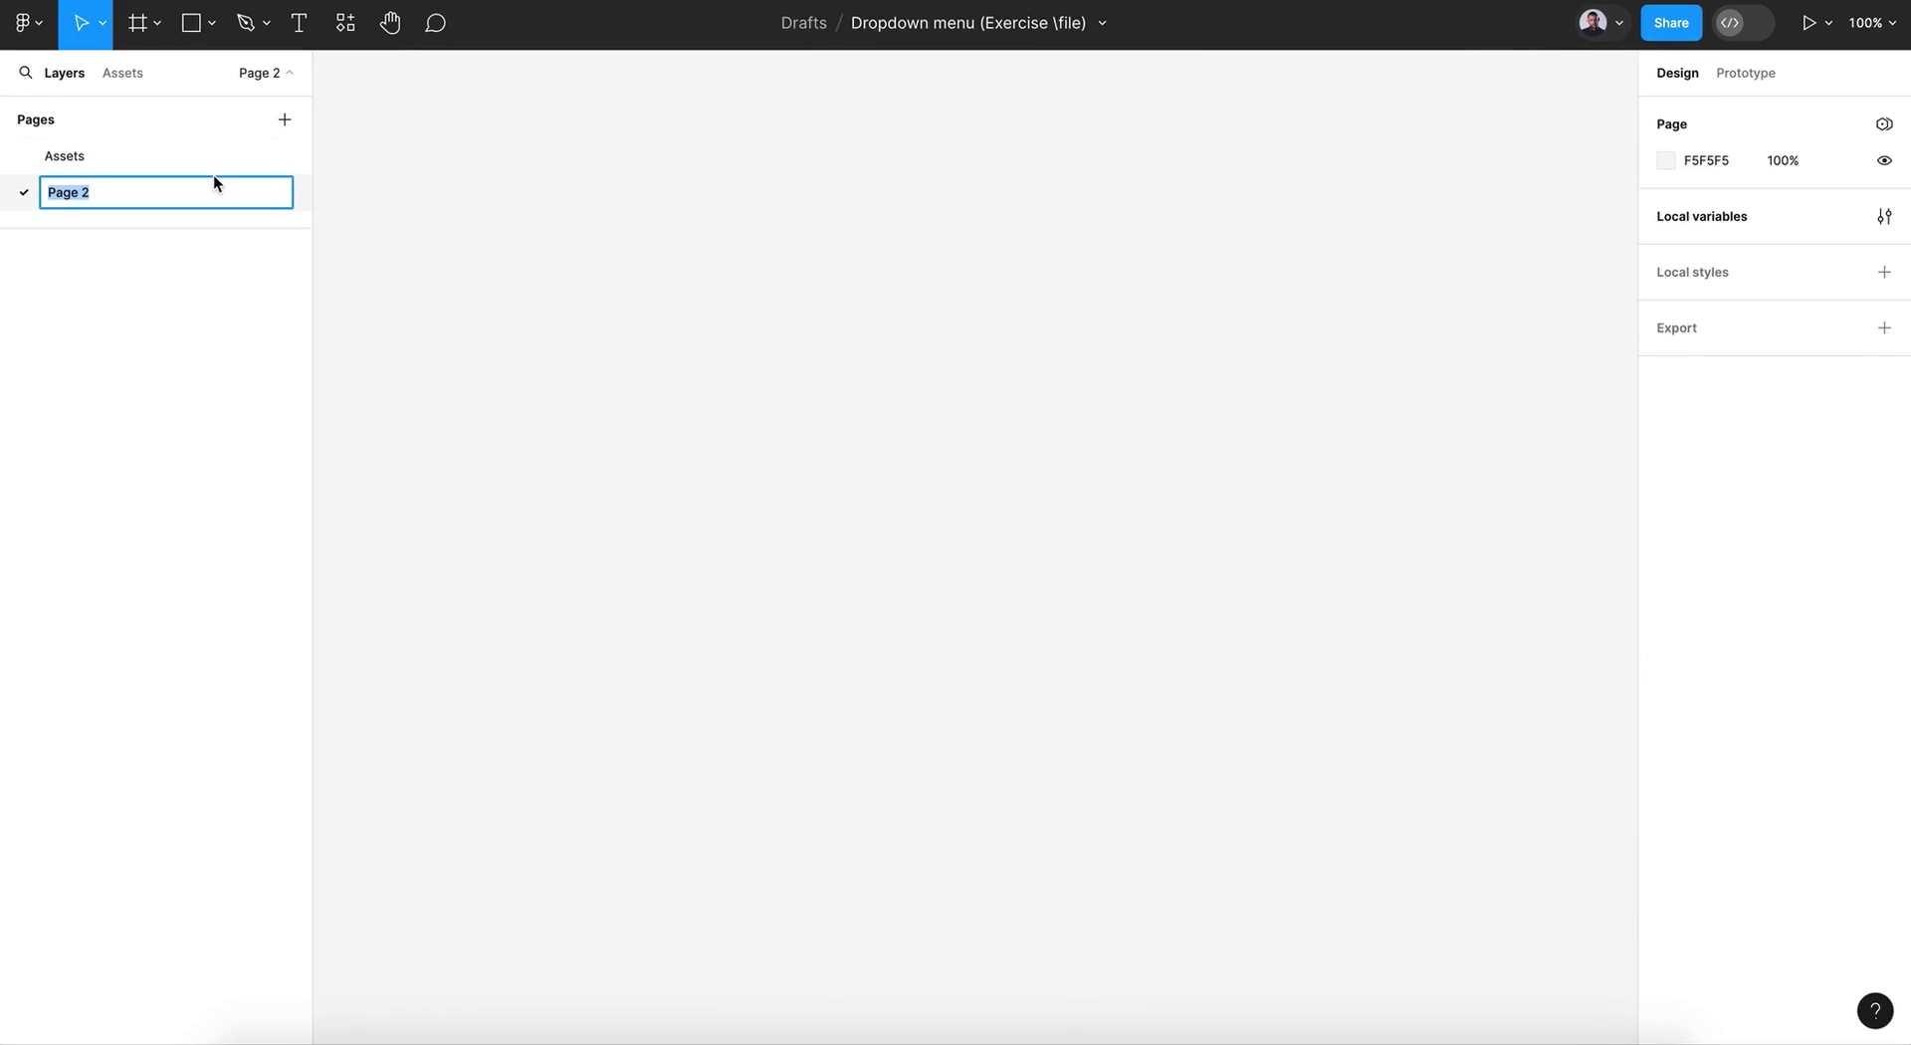
type("prototype")
key("Return")
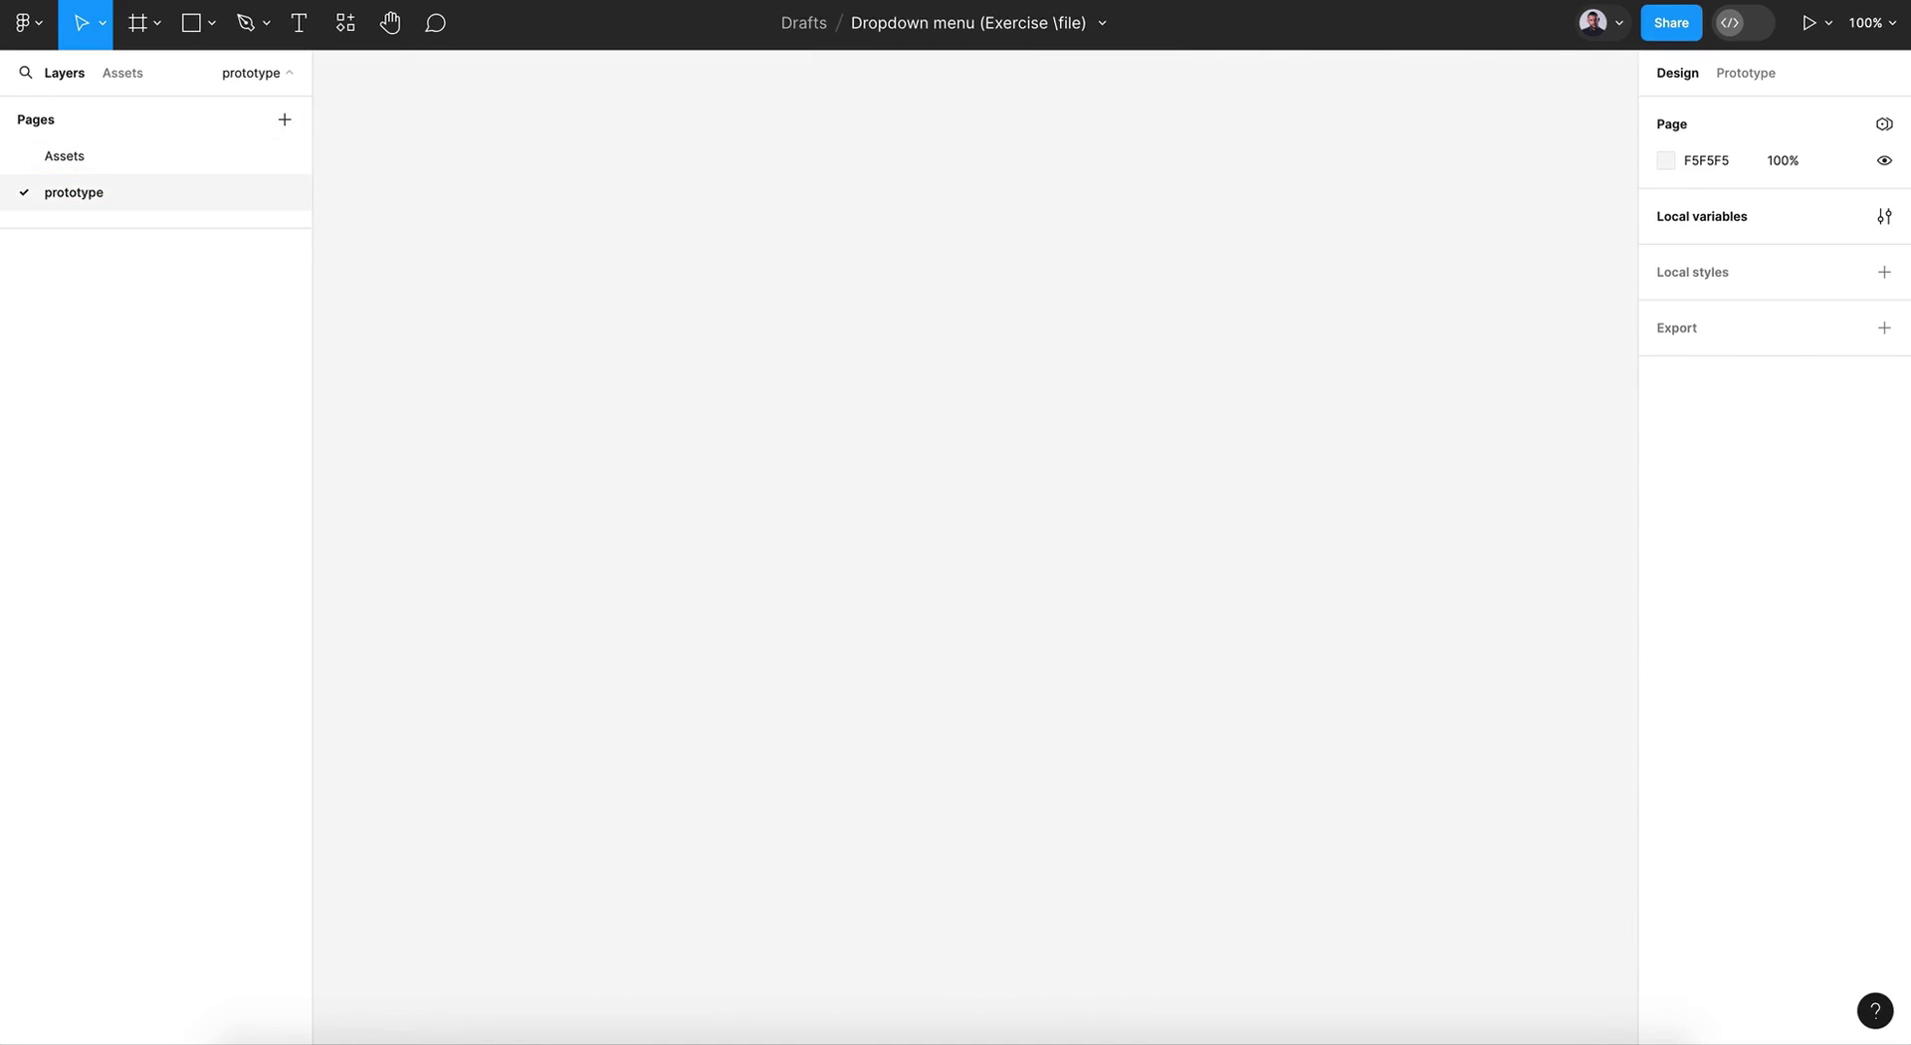
Step: Copy the Top Navbar/Desktop/ 5 frame from the Assets page into the prototype page
left_click(139, 148)
left_click(510, 182)
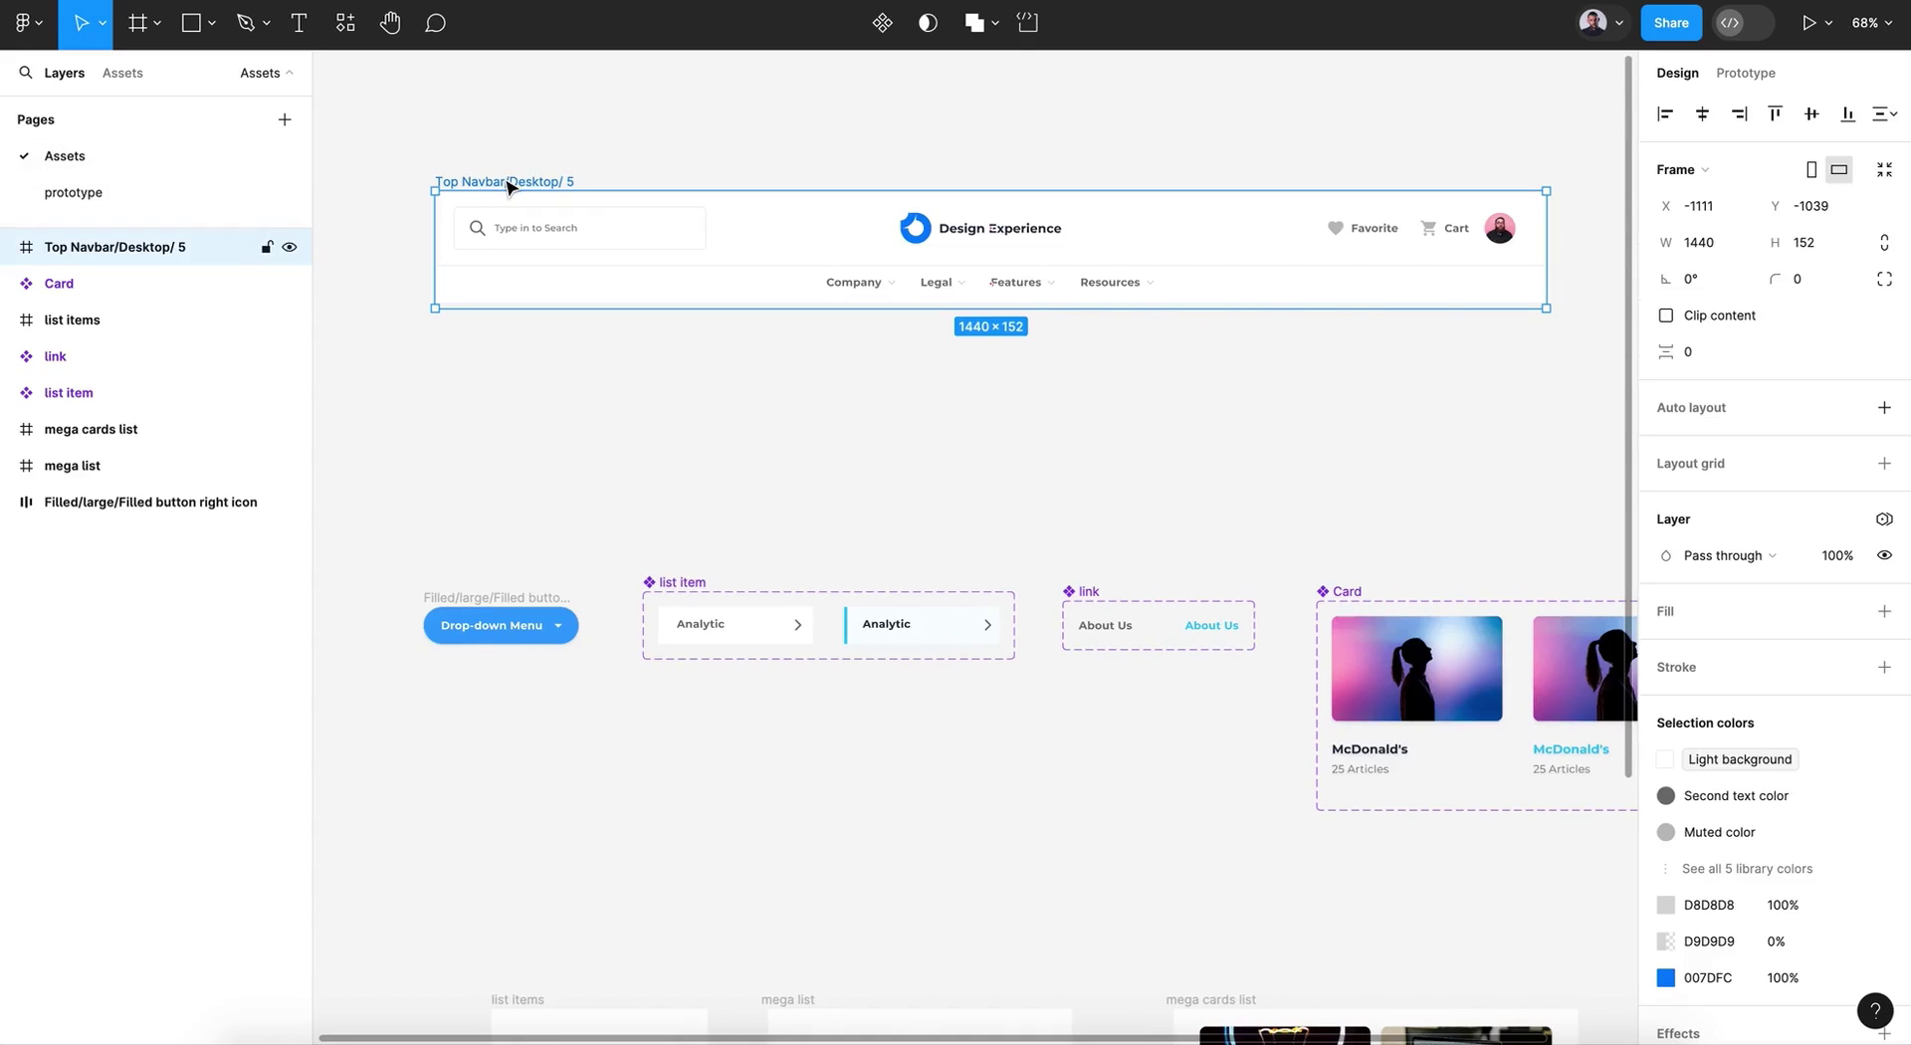
left_click(196, 189)
left_click(737, 328)
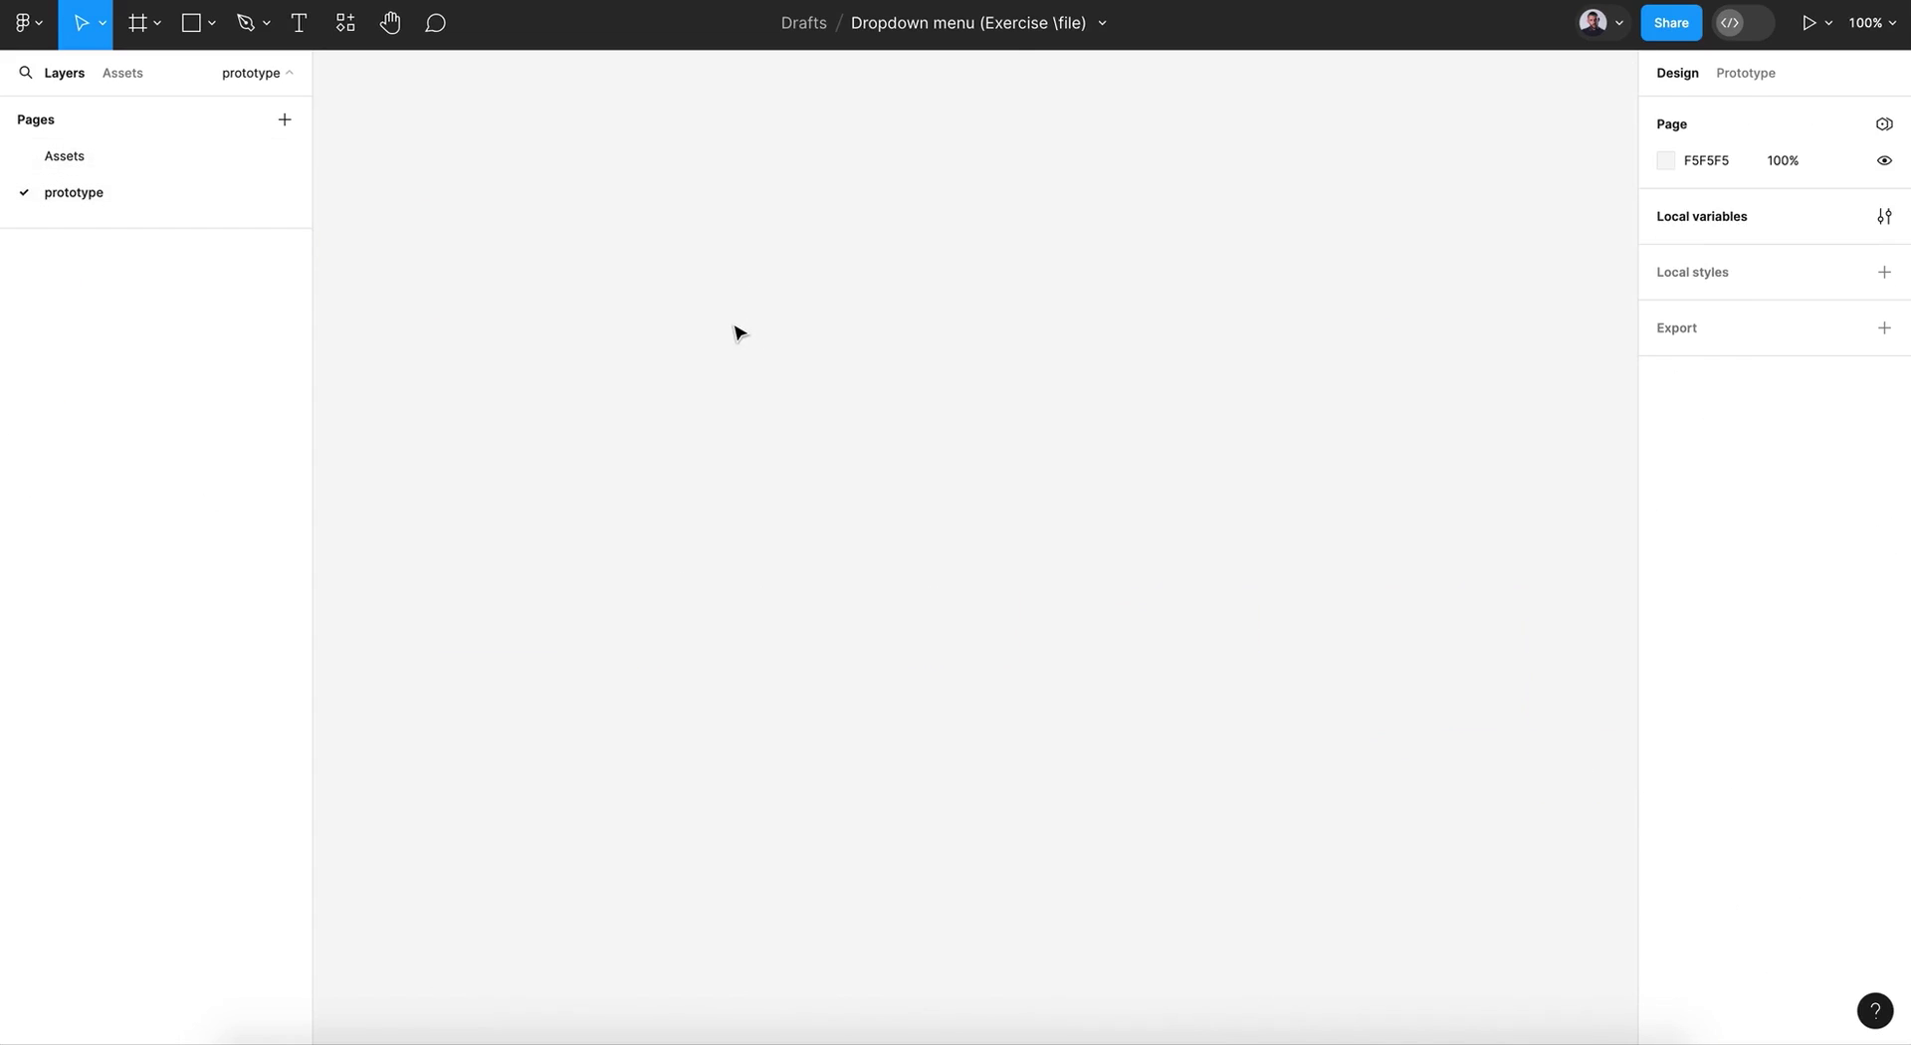
key("ctrl+v")
Step: Copy the mega list and mega cards list frames from the Assets page into the prototype page beneath the navbar
left_click(52, 159)
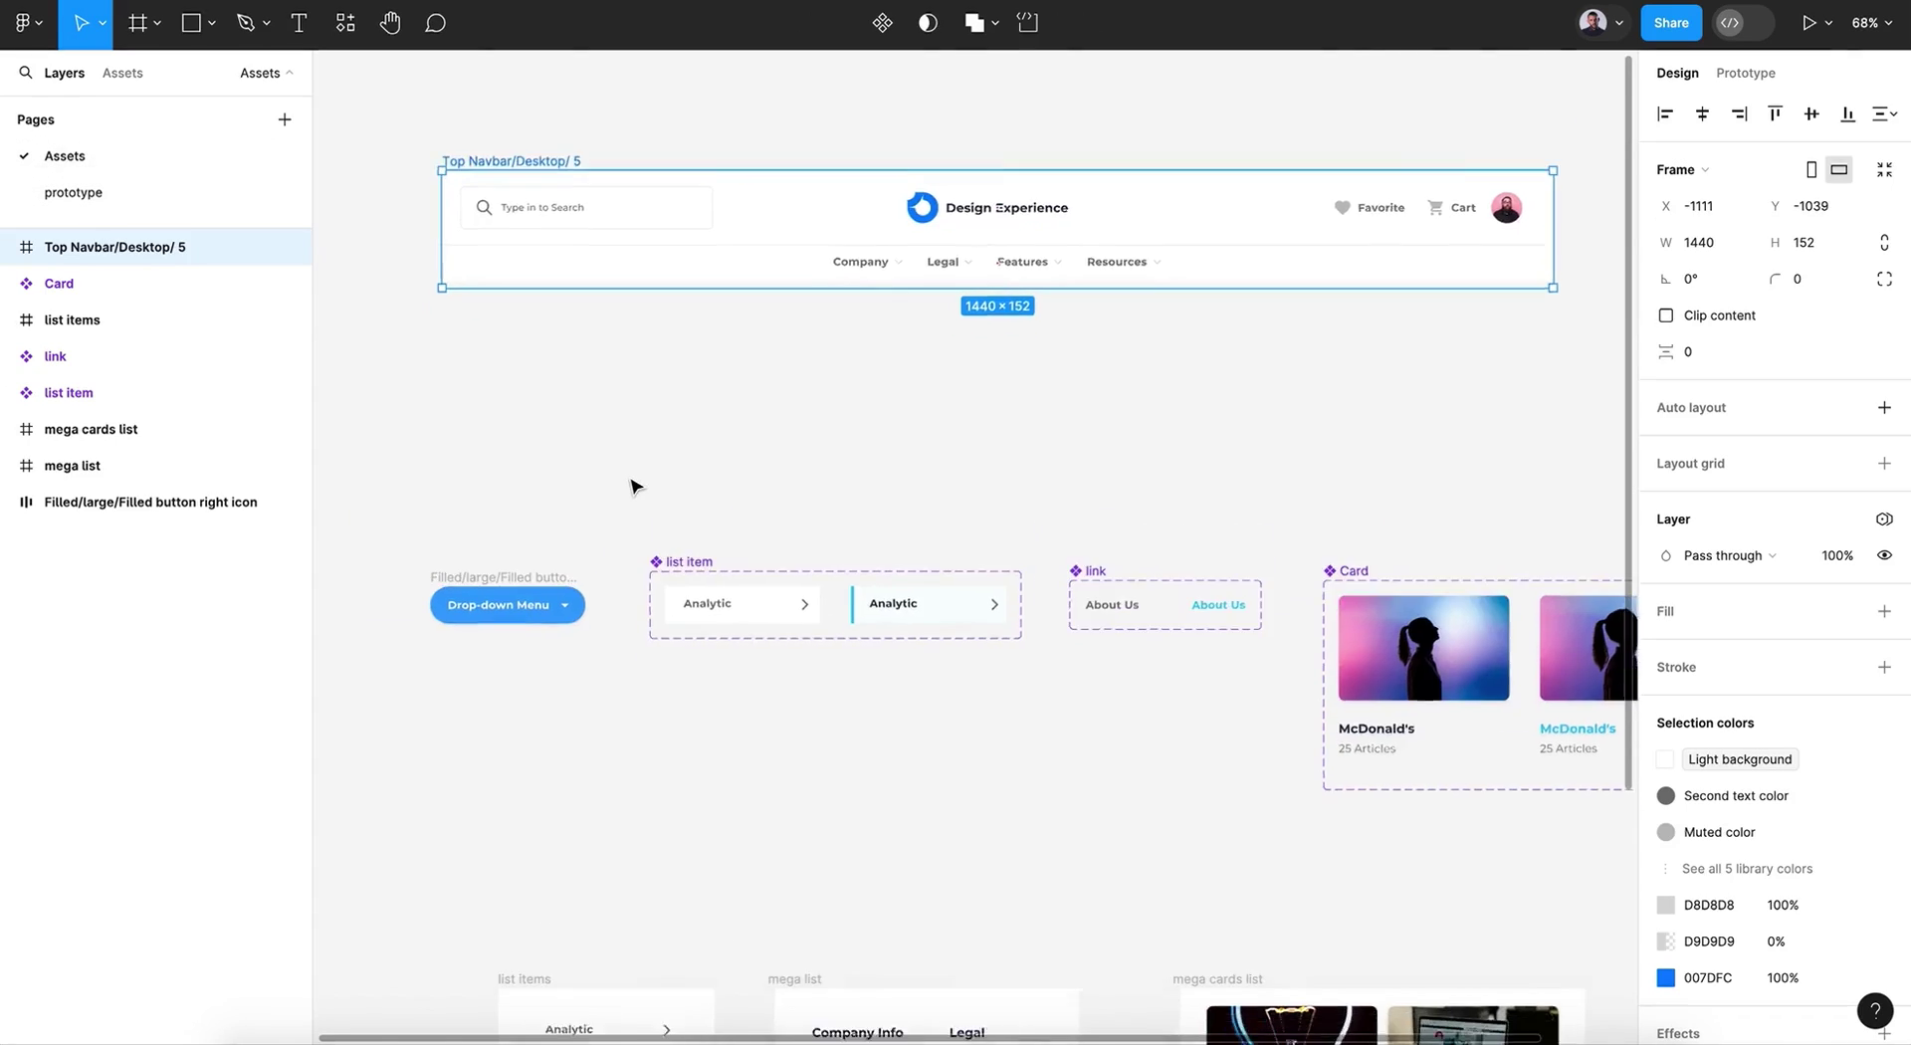
scroll(635, 486, "down", 8)
left_click(791, 207)
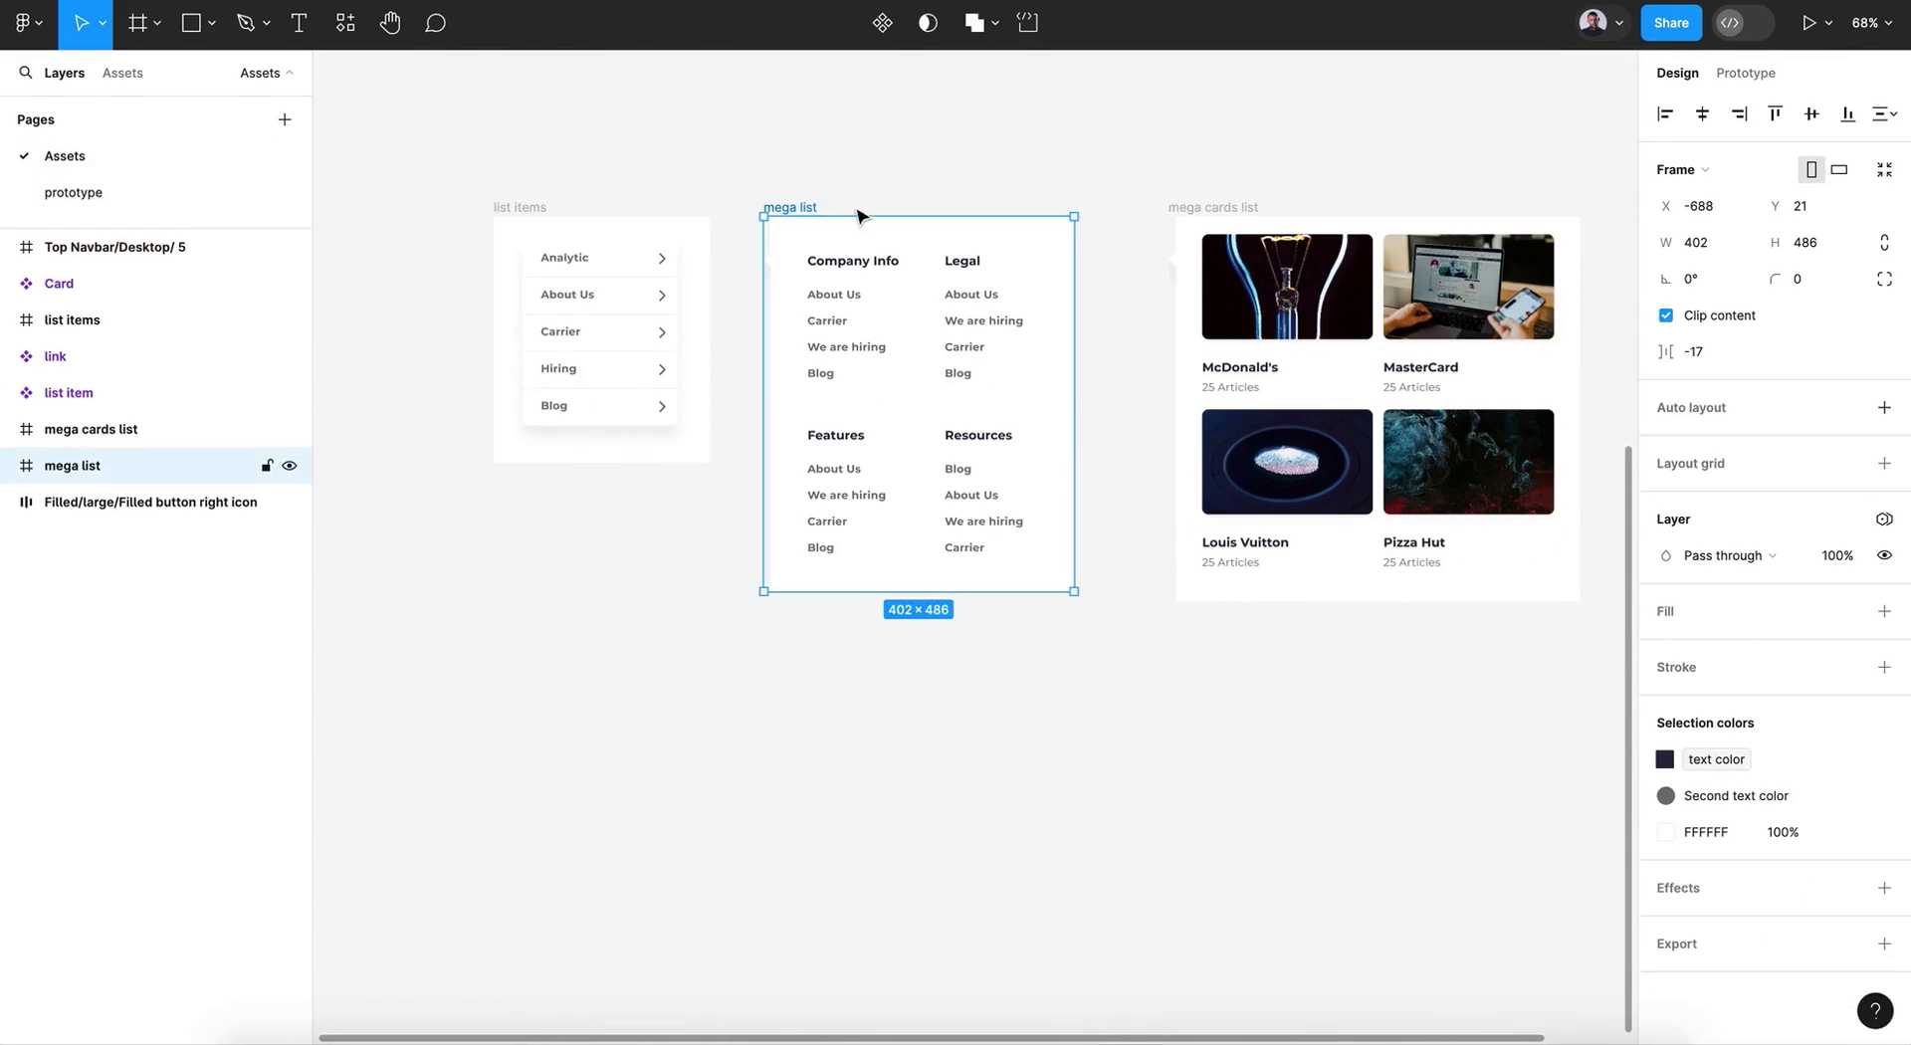
left_click(1233, 208, "shift")
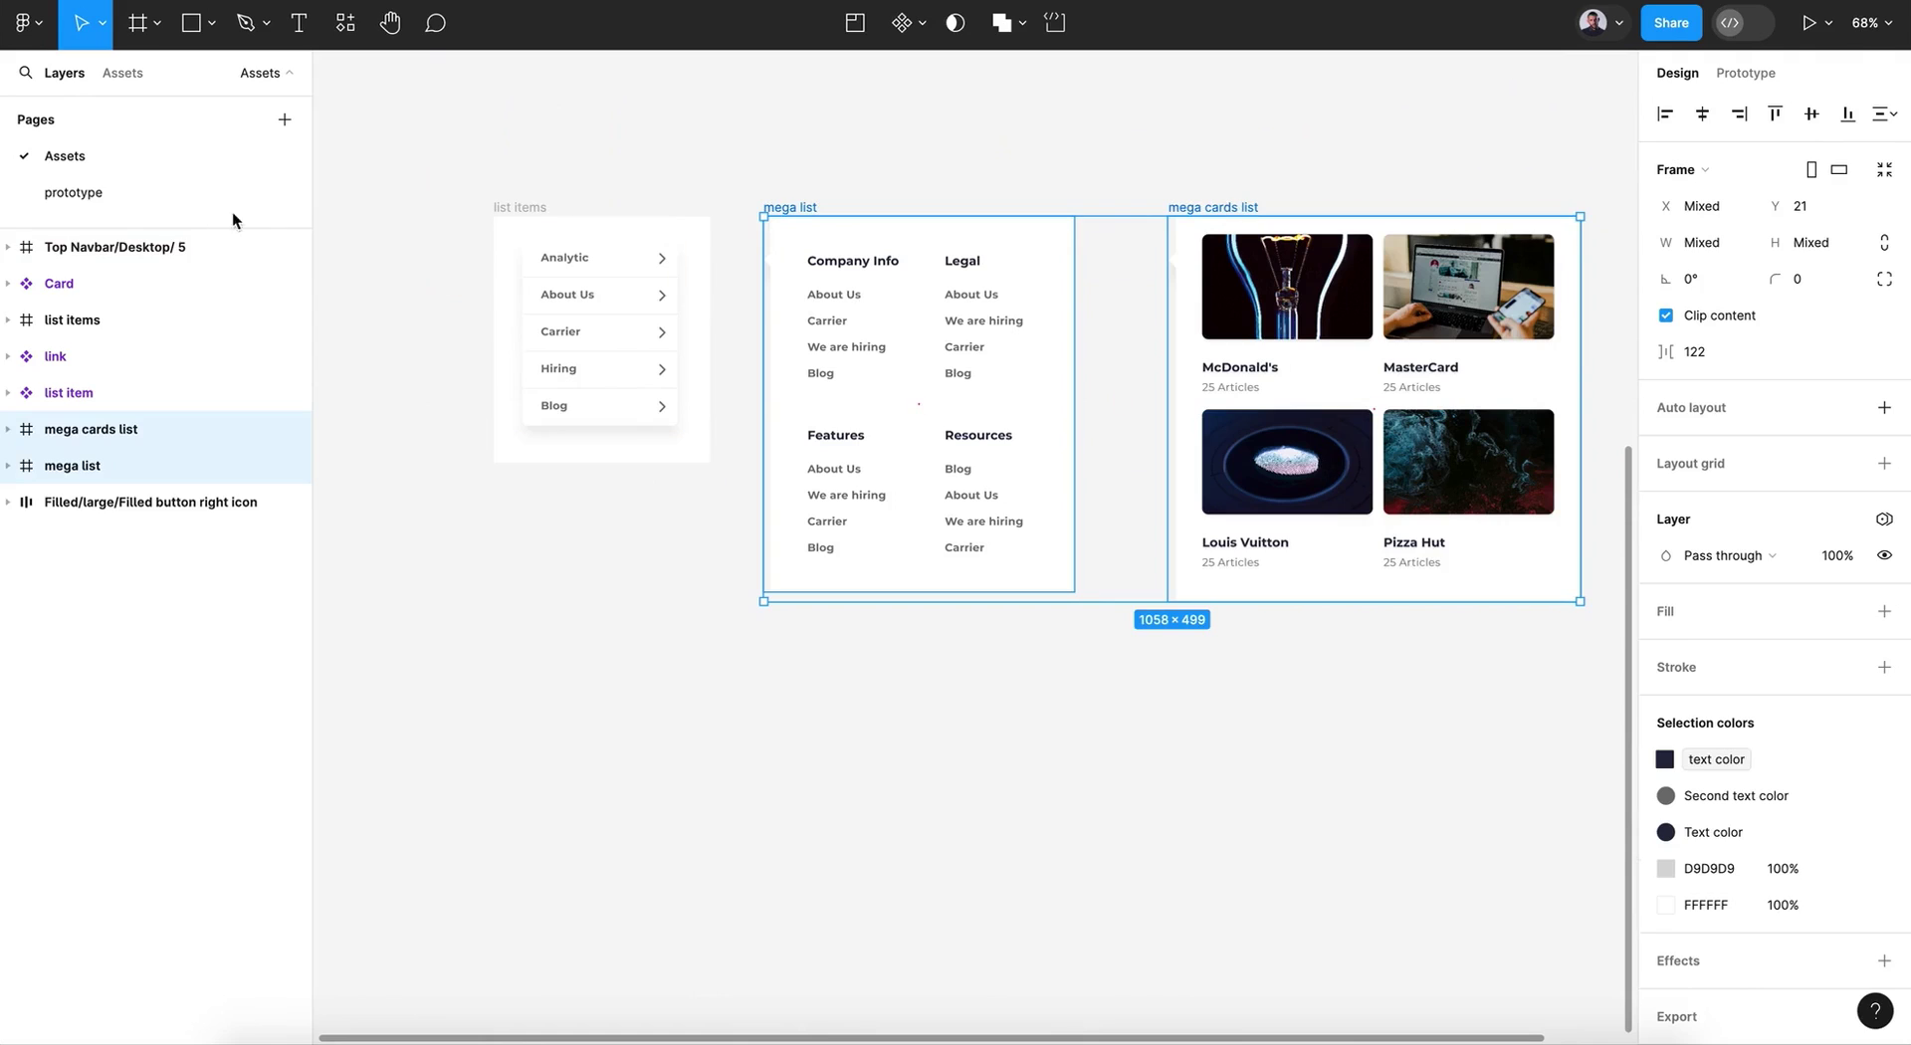
left_click(145, 204)
scroll(780, 685, "down", 5)
left_click(778, 685)
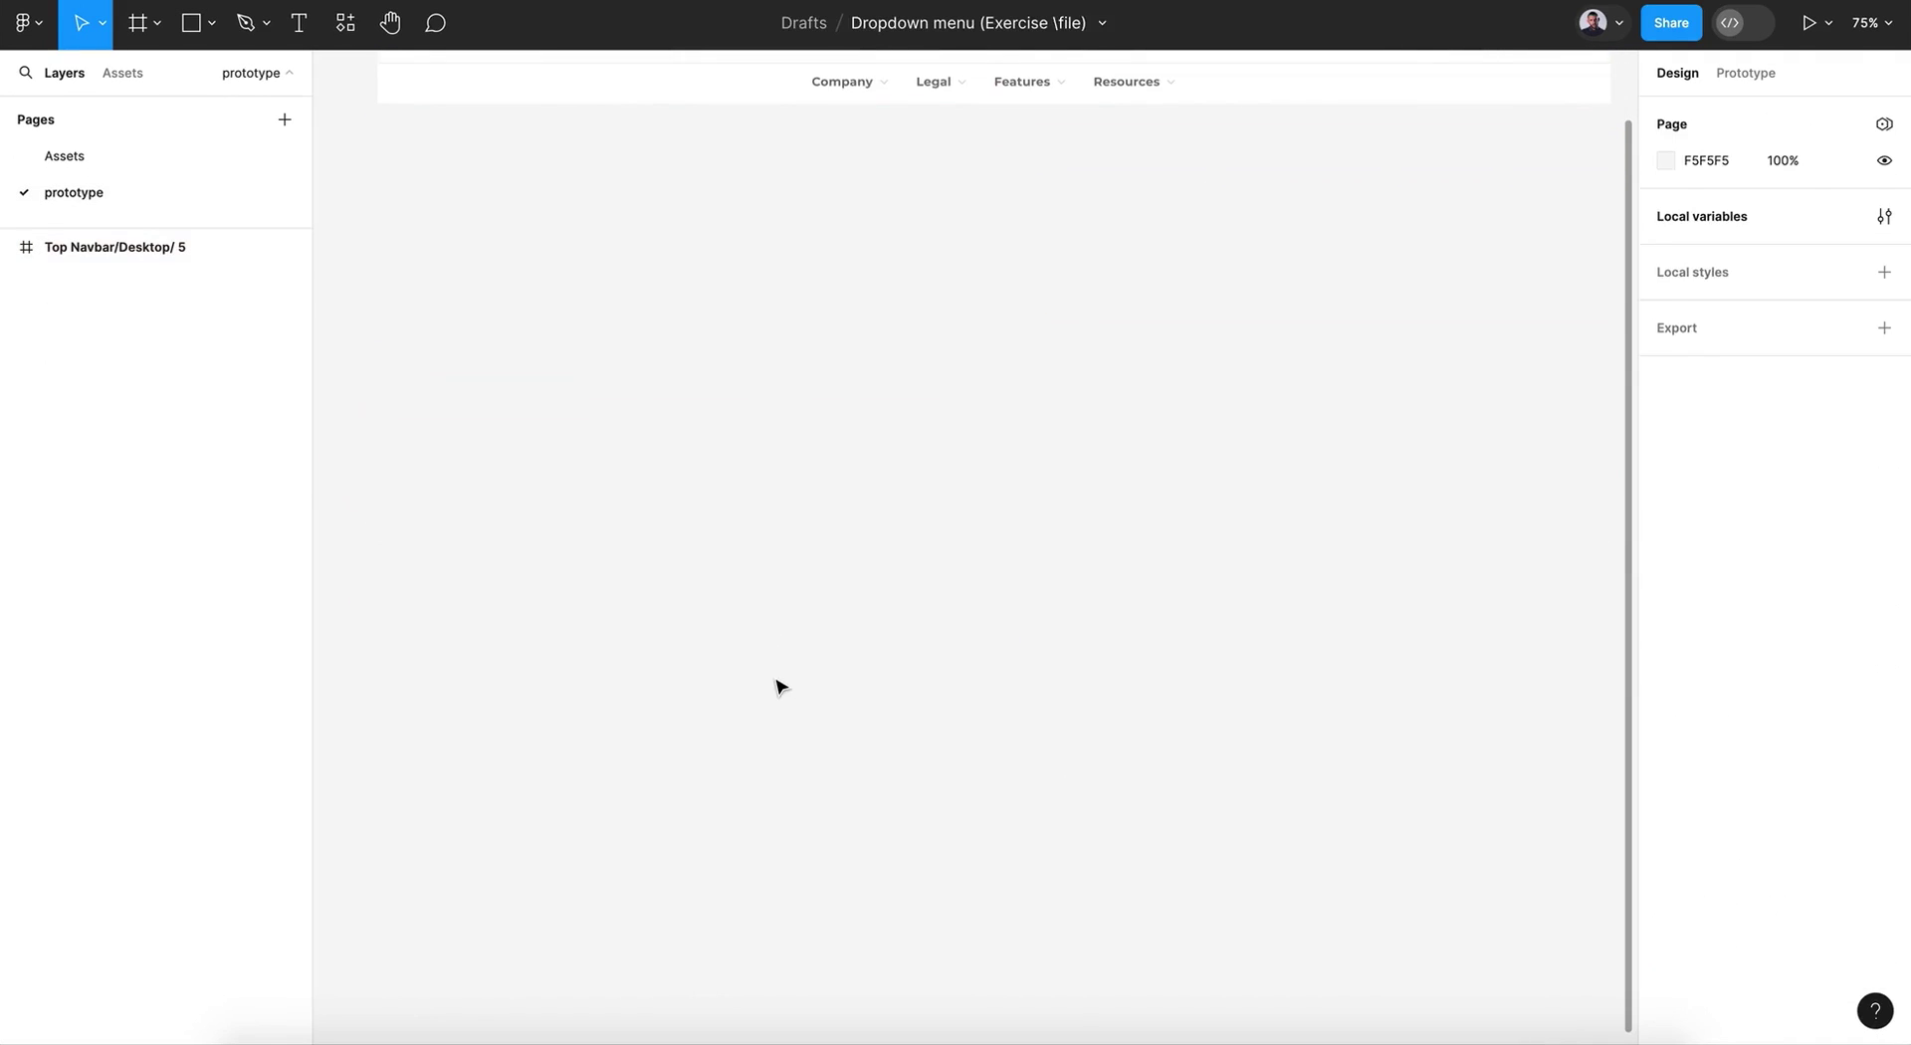
key("ctrl+v")
left_click(879, 866)
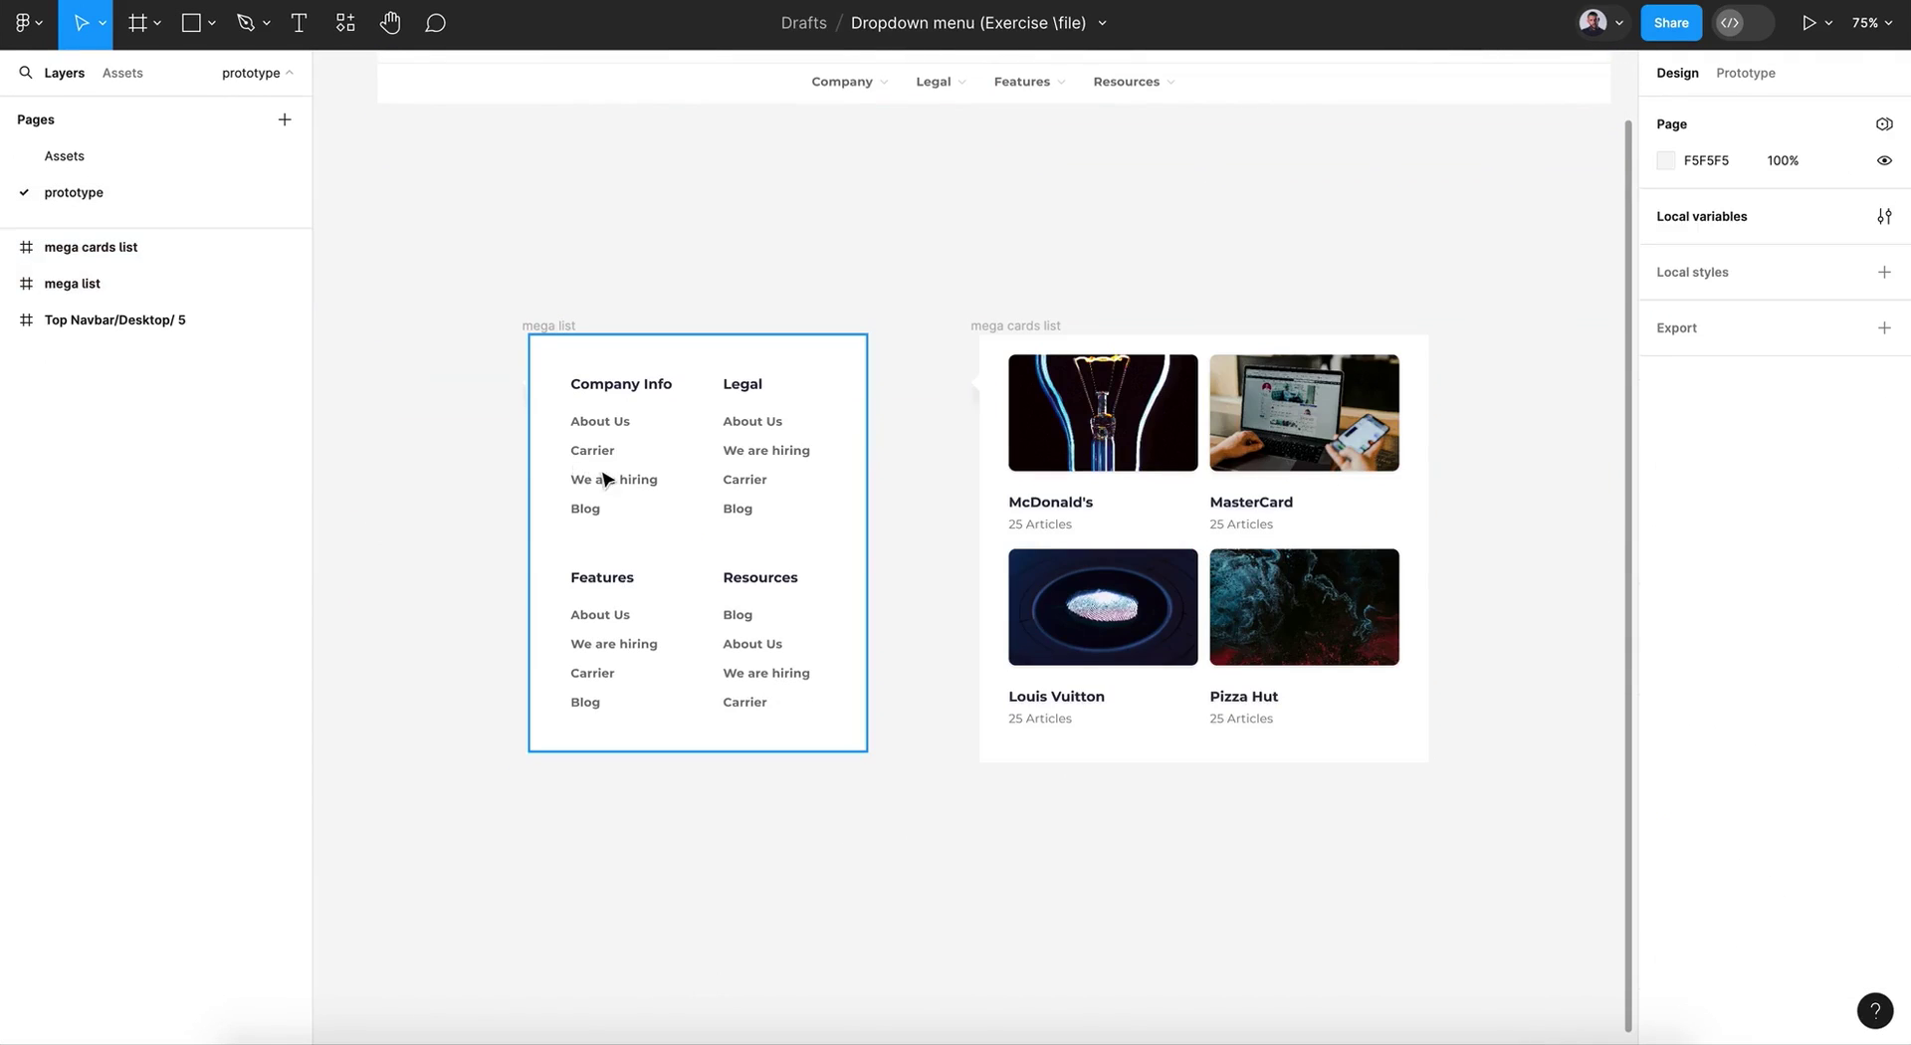
Step: Move the mega list frame up to just below the navbar links, at about X -368, Y 102
scroll(605, 478, "up", 5)
scroll(602, 478, "up", 3)
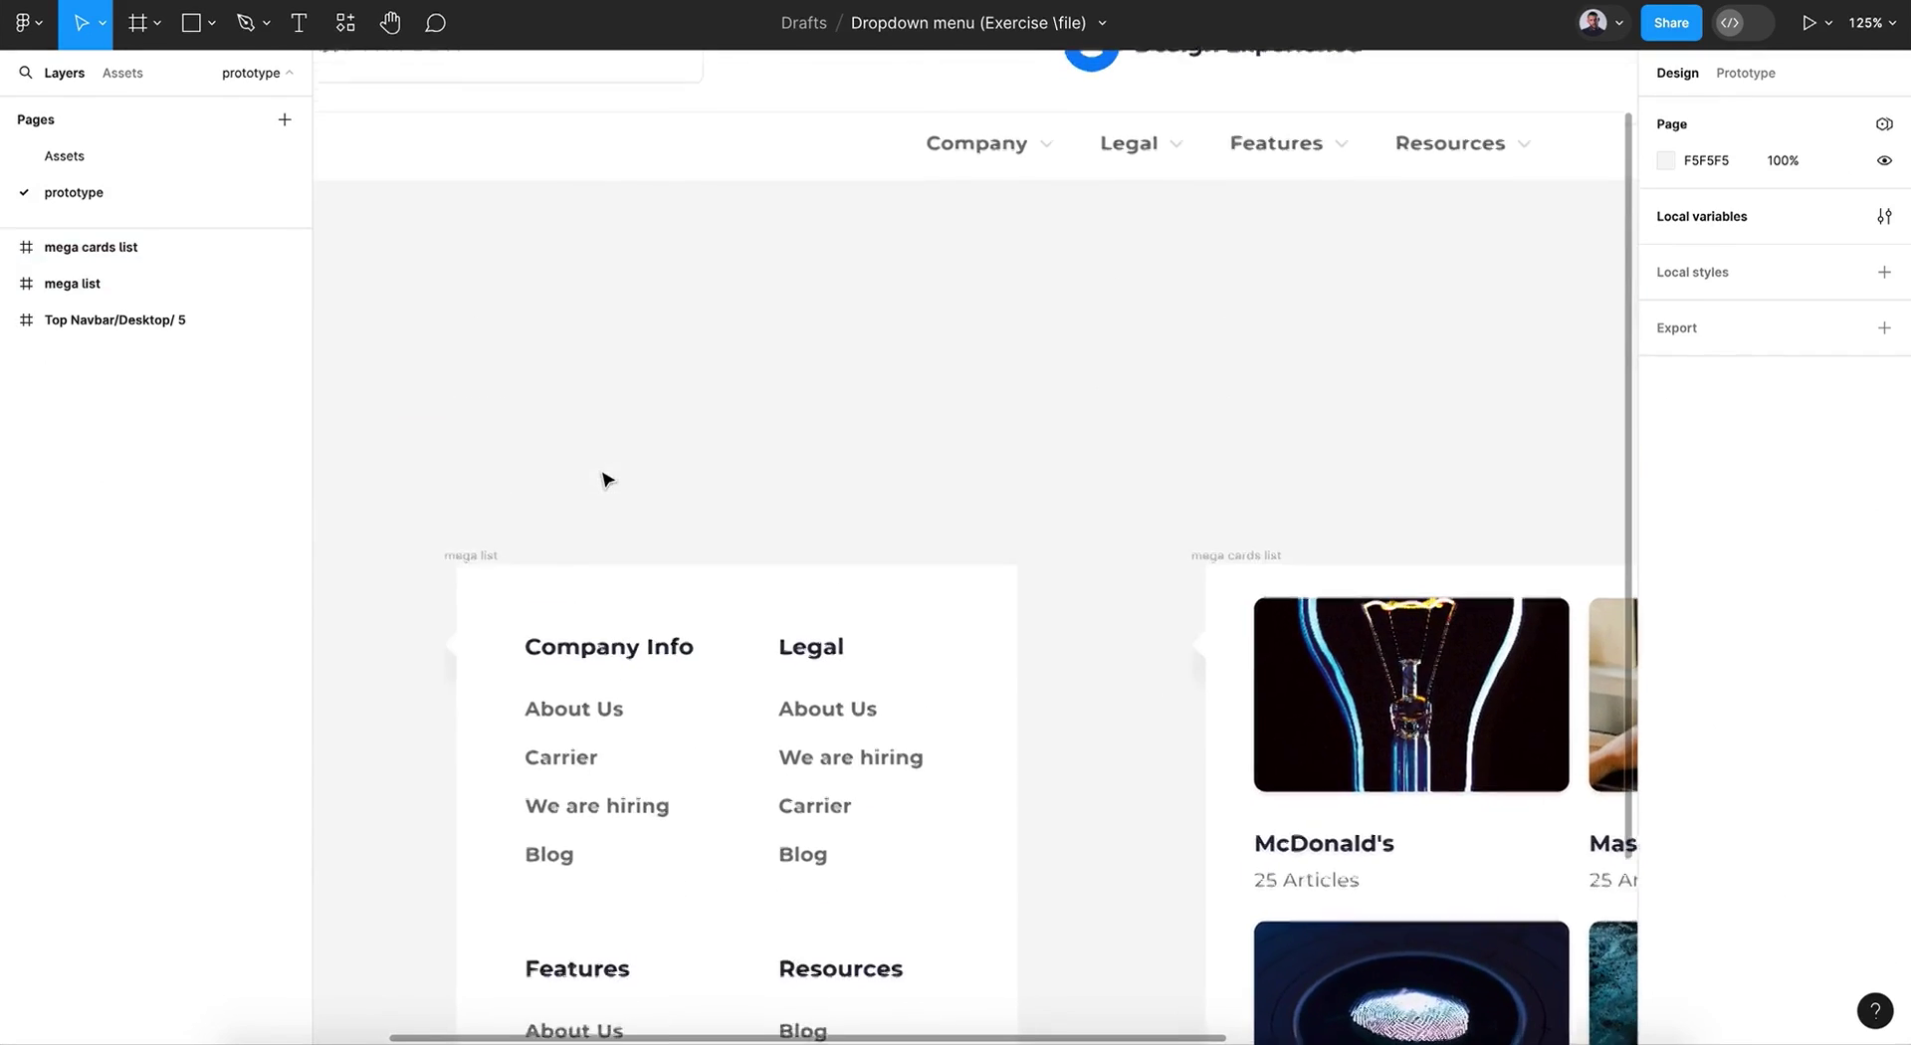
left_click(486, 567)
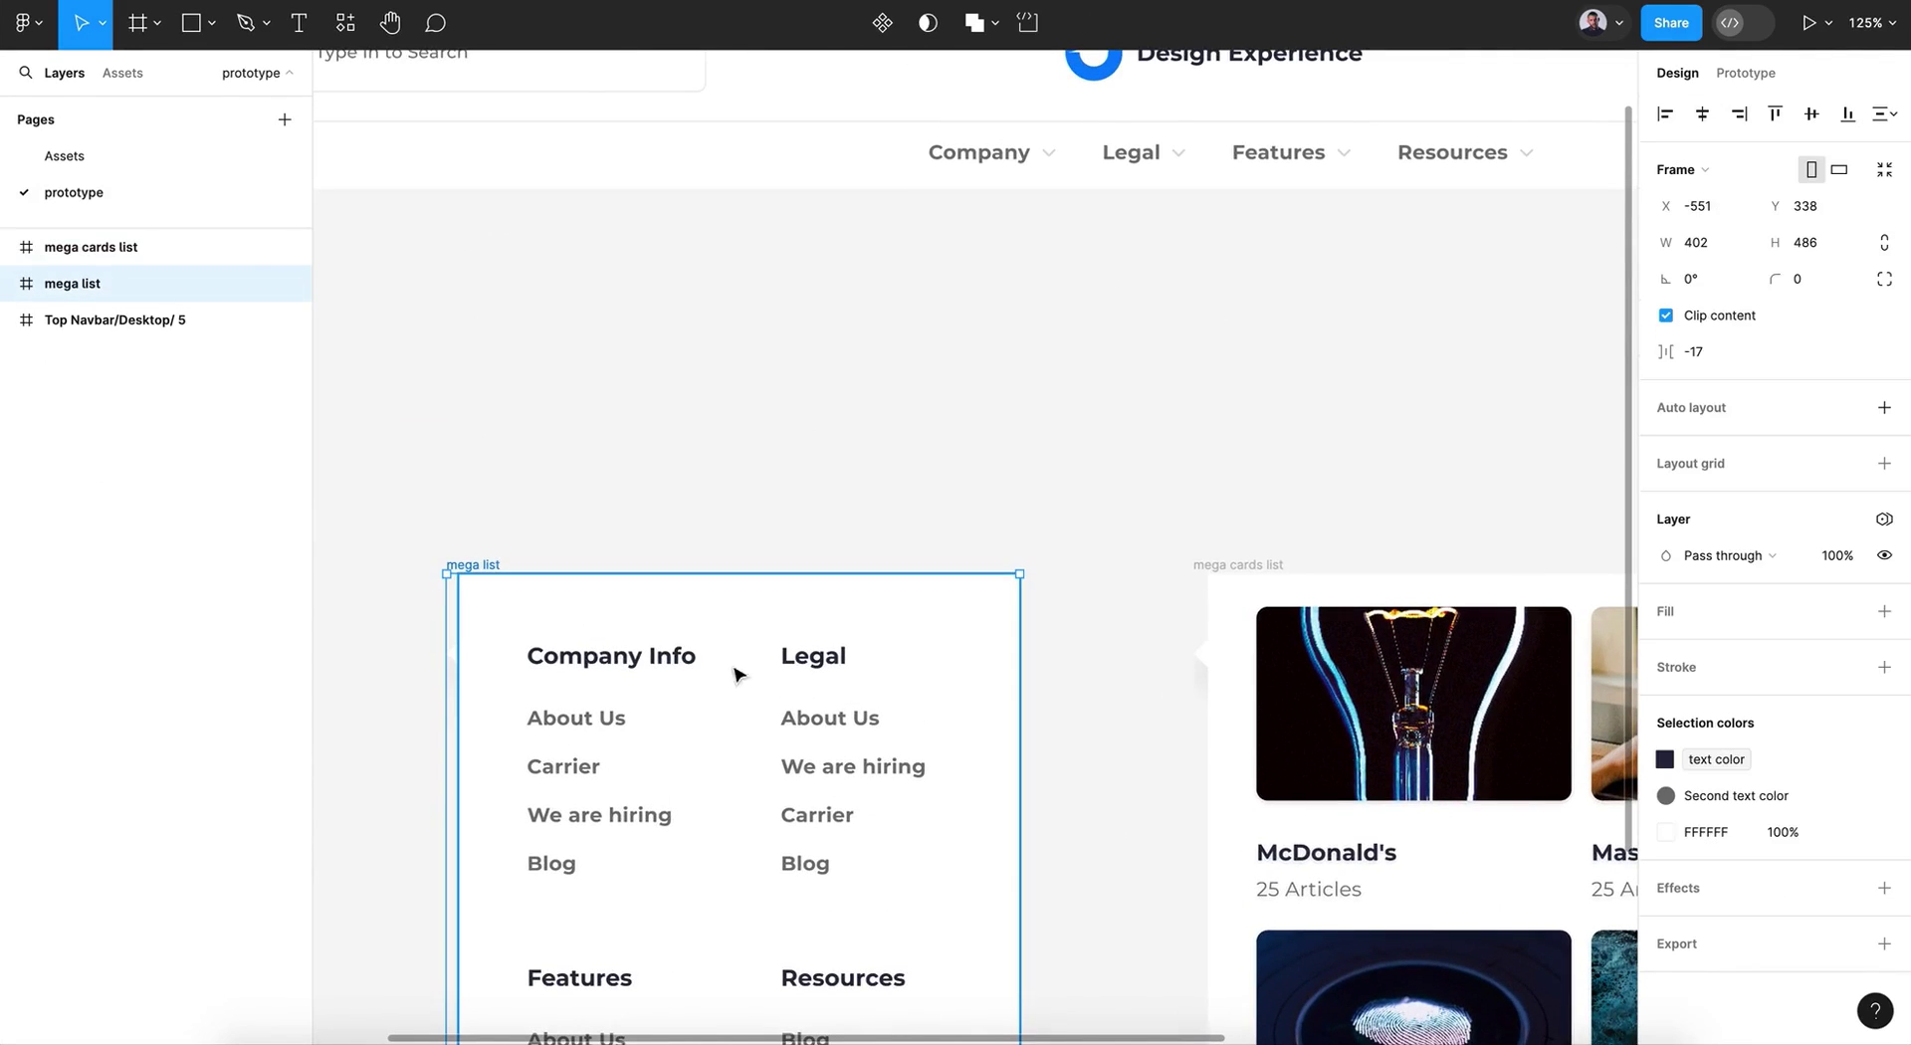
scroll(774, 628, "up", 4)
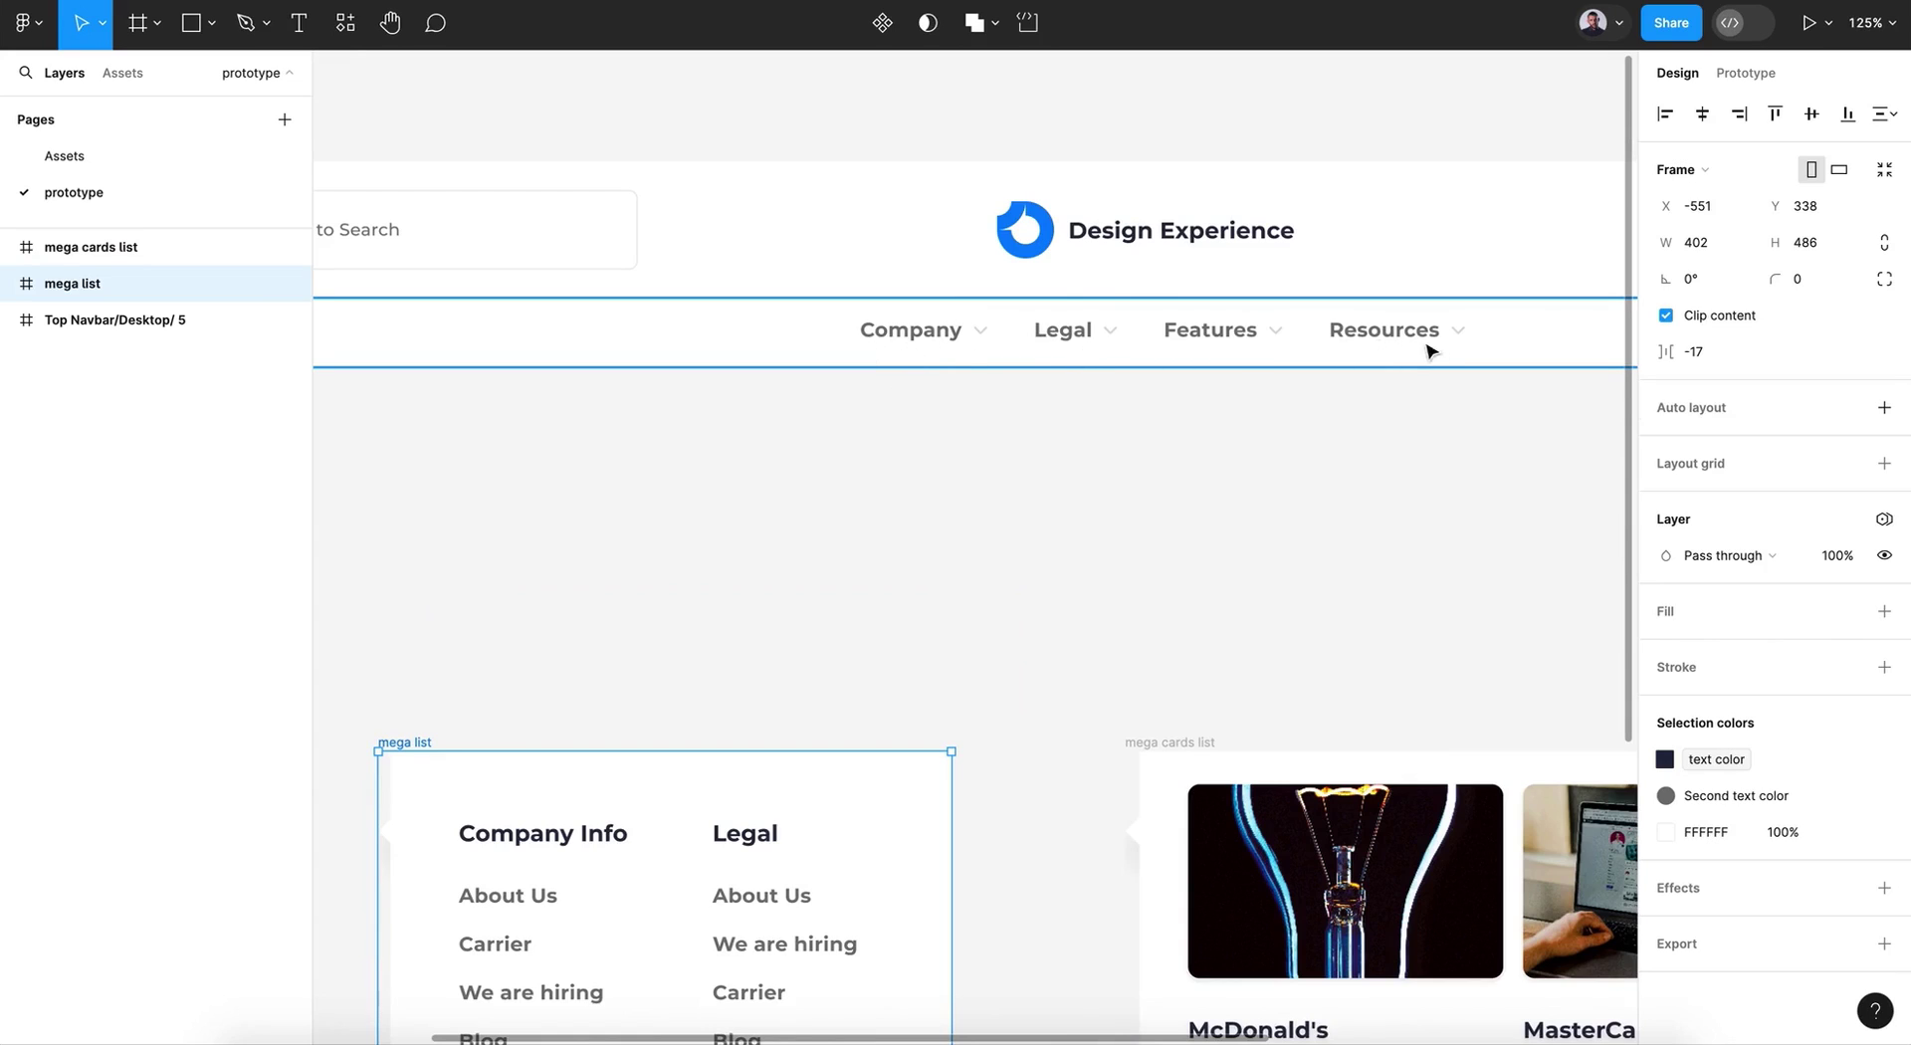
scroll(935, 491, "down", 2)
scroll(935, 490, "left", 2)
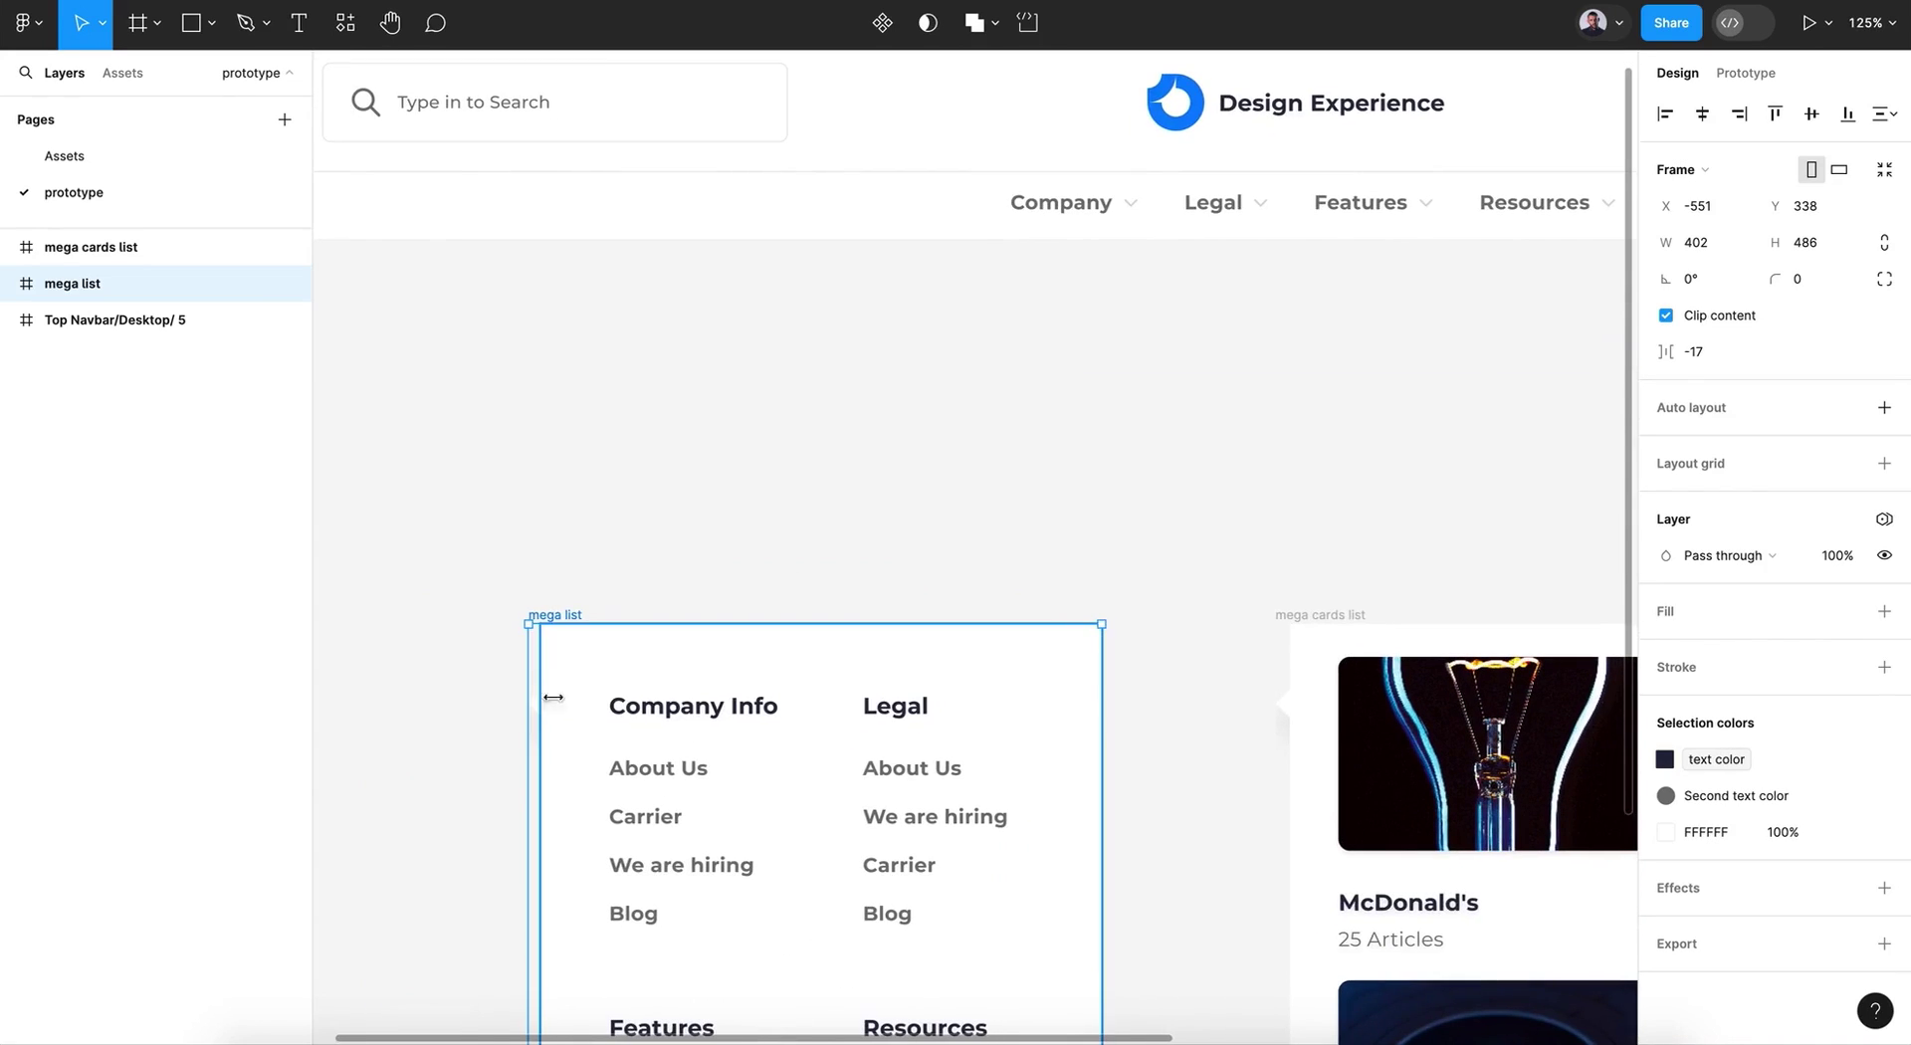
left_click_drag(568, 612, 832, 281)
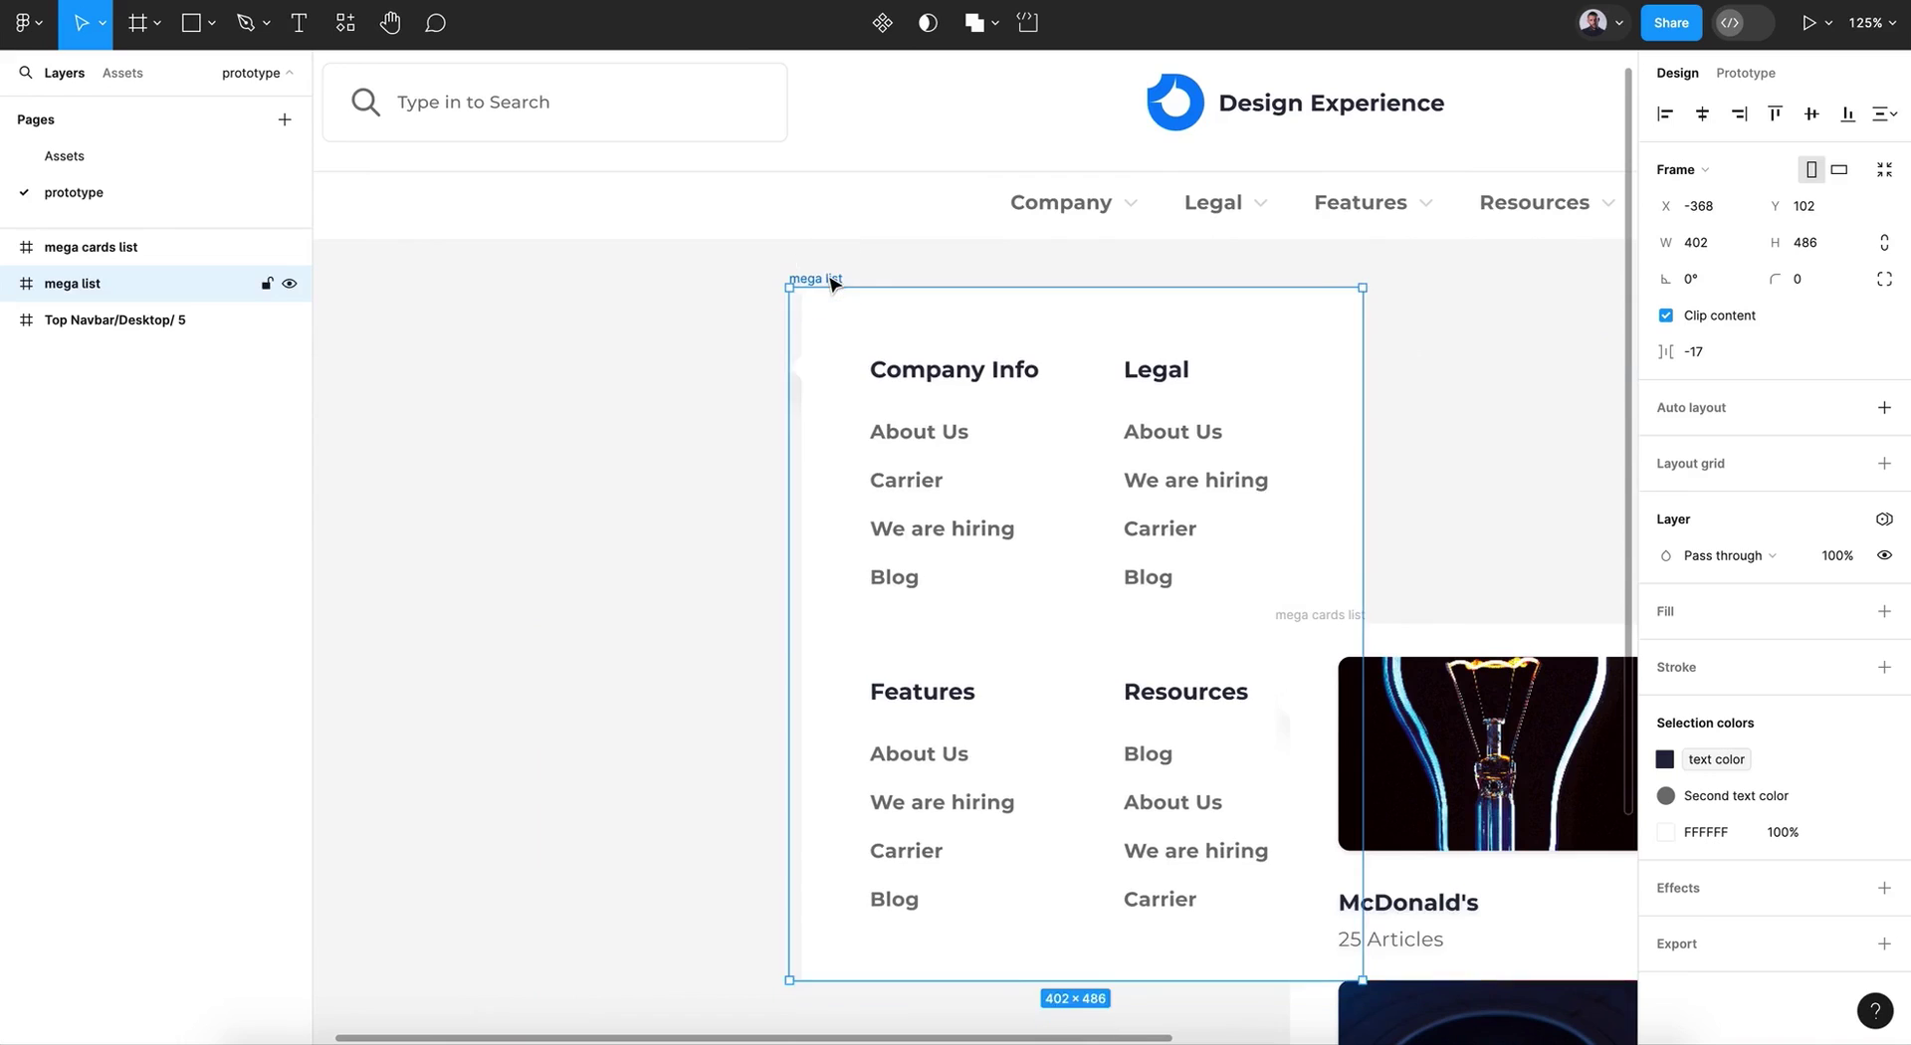
Step: Move the mega cards list frame away from the mega list, to about X 411, Y 360
scroll(832, 286, "right", 5)
scroll(833, 286, "down", 1)
left_click_drag(883, 559, 1498, 570)
key("ctrl+z")
left_click(1335, 525)
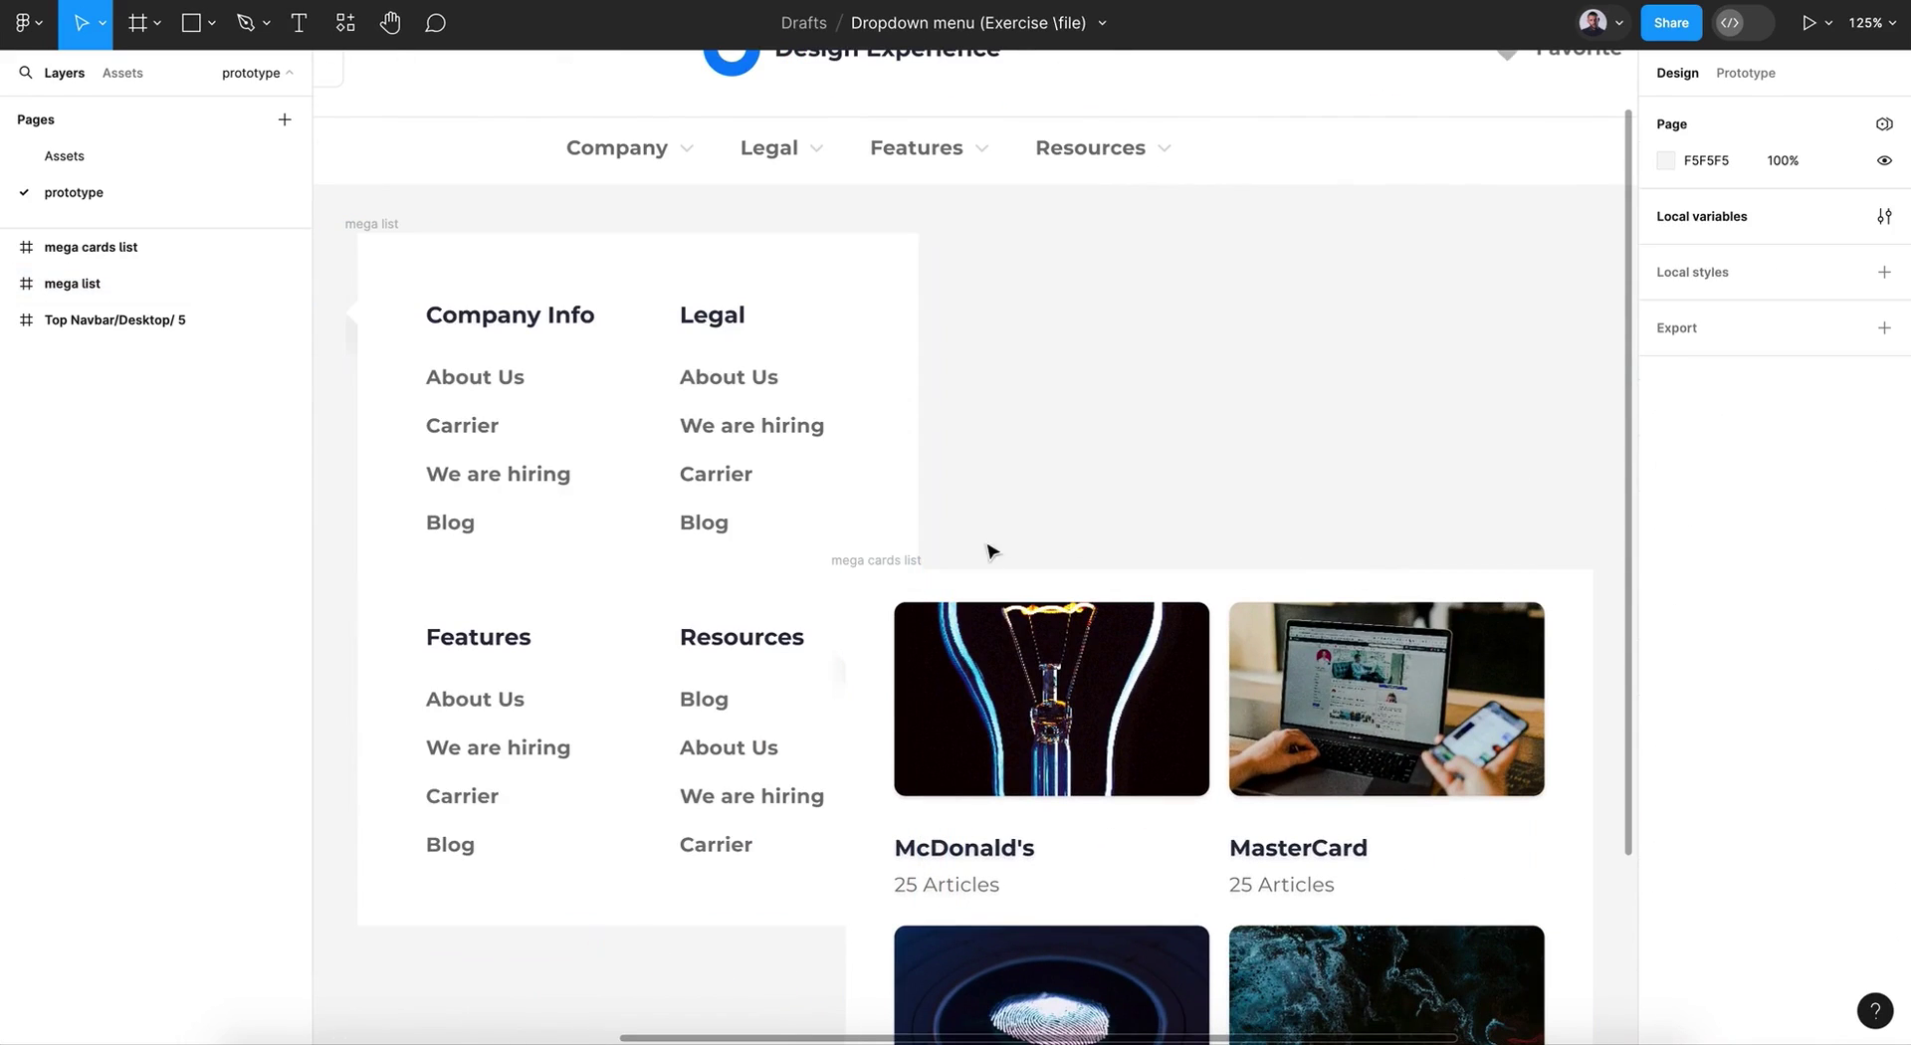
left_click_drag(893, 567, 1519, 595)
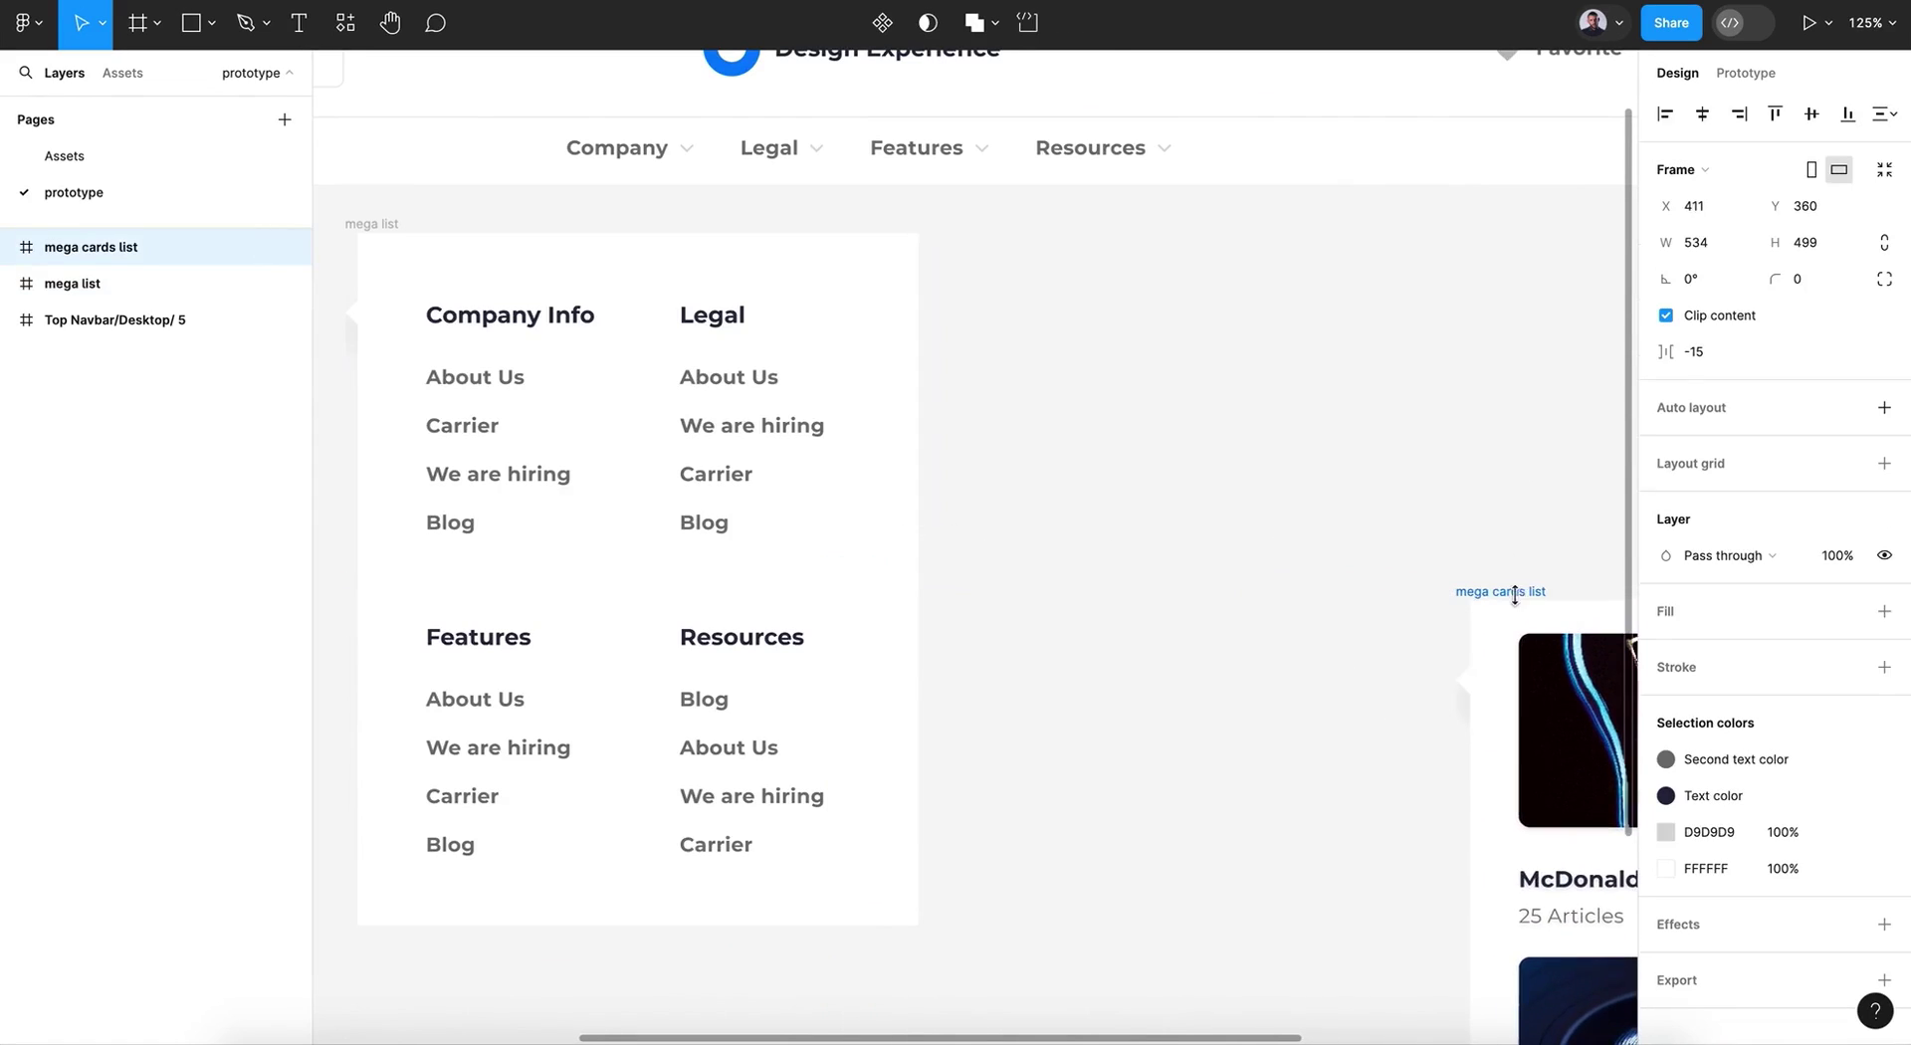
left_click(1138, 517)
Step: Move the mega list's small diamond pointer to its top edge at X 72.73, Y -17, and turn off the frame's content clipping
scroll(1138, 518, "up", 3)
scroll(1138, 518, "left", 4)
left_click(573, 379)
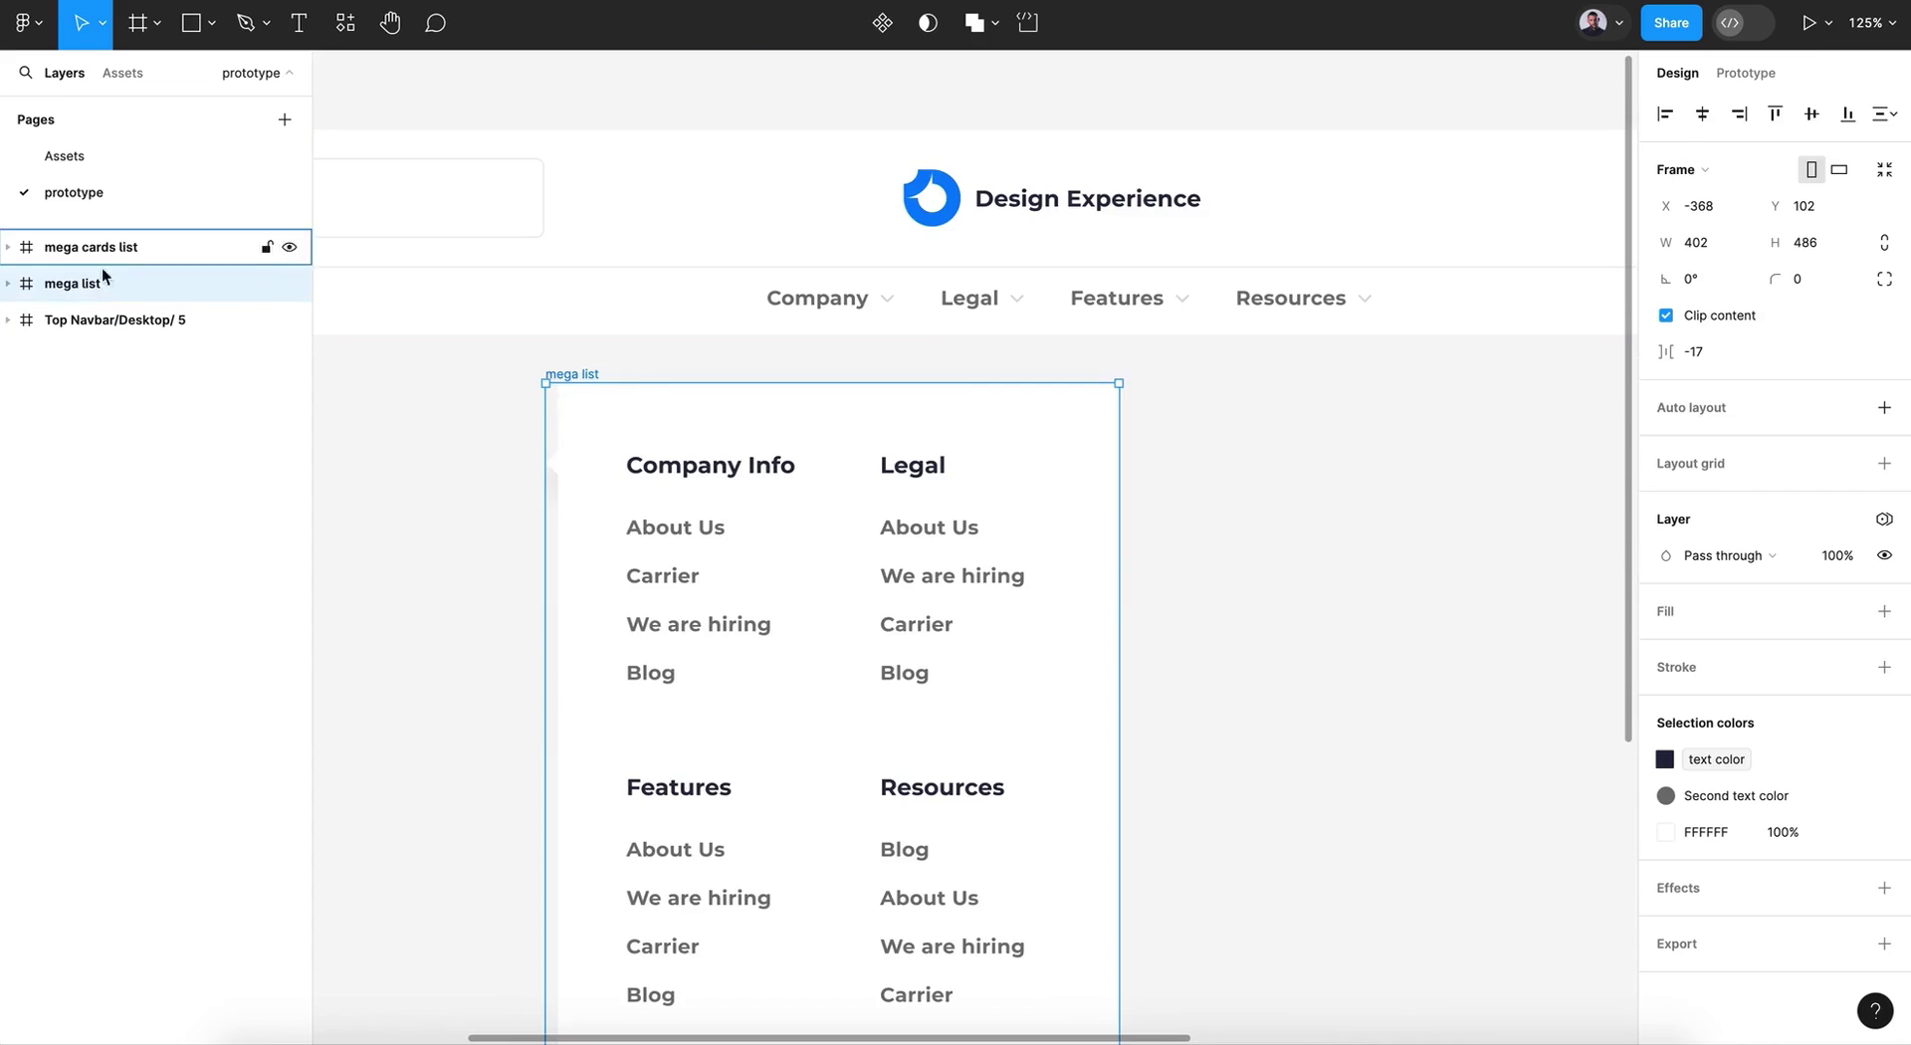
left_click(8, 283)
left_click(73, 353)
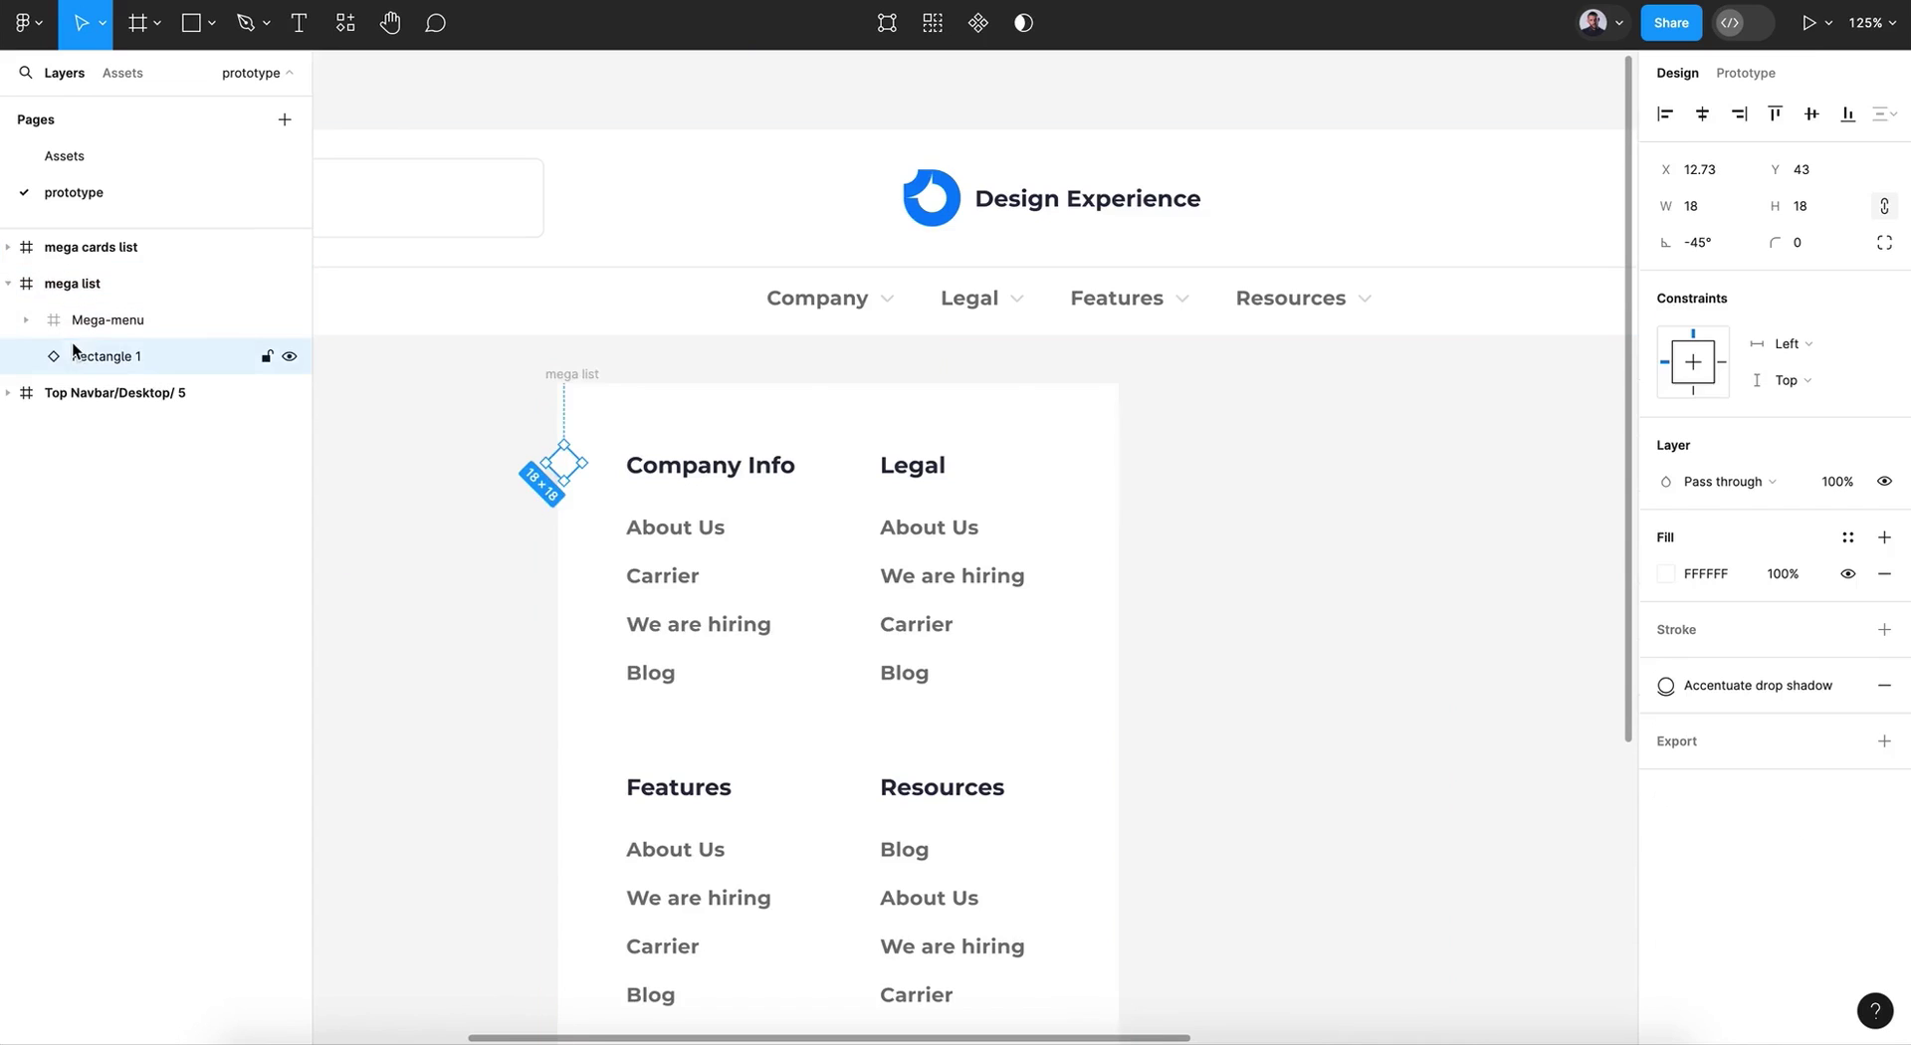
key("shift+Up")
key("shift+Up")
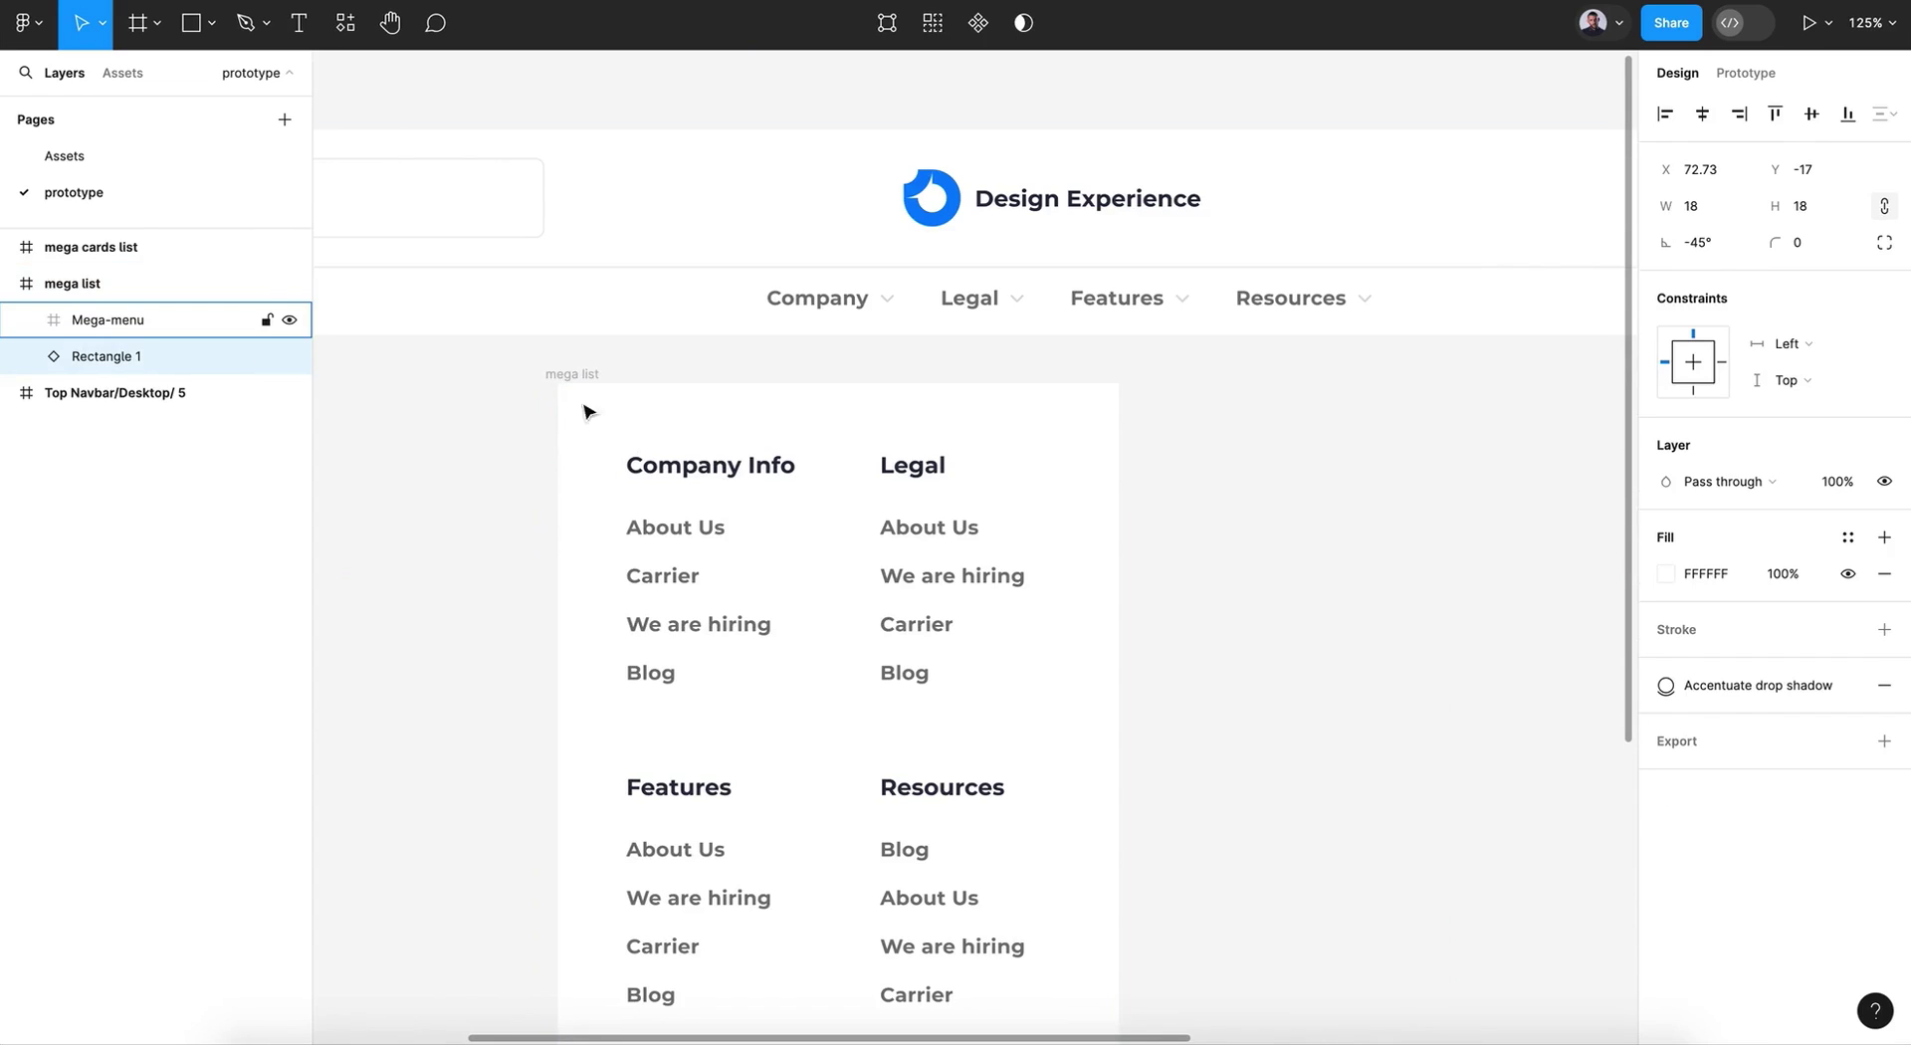
left_click(139, 282)
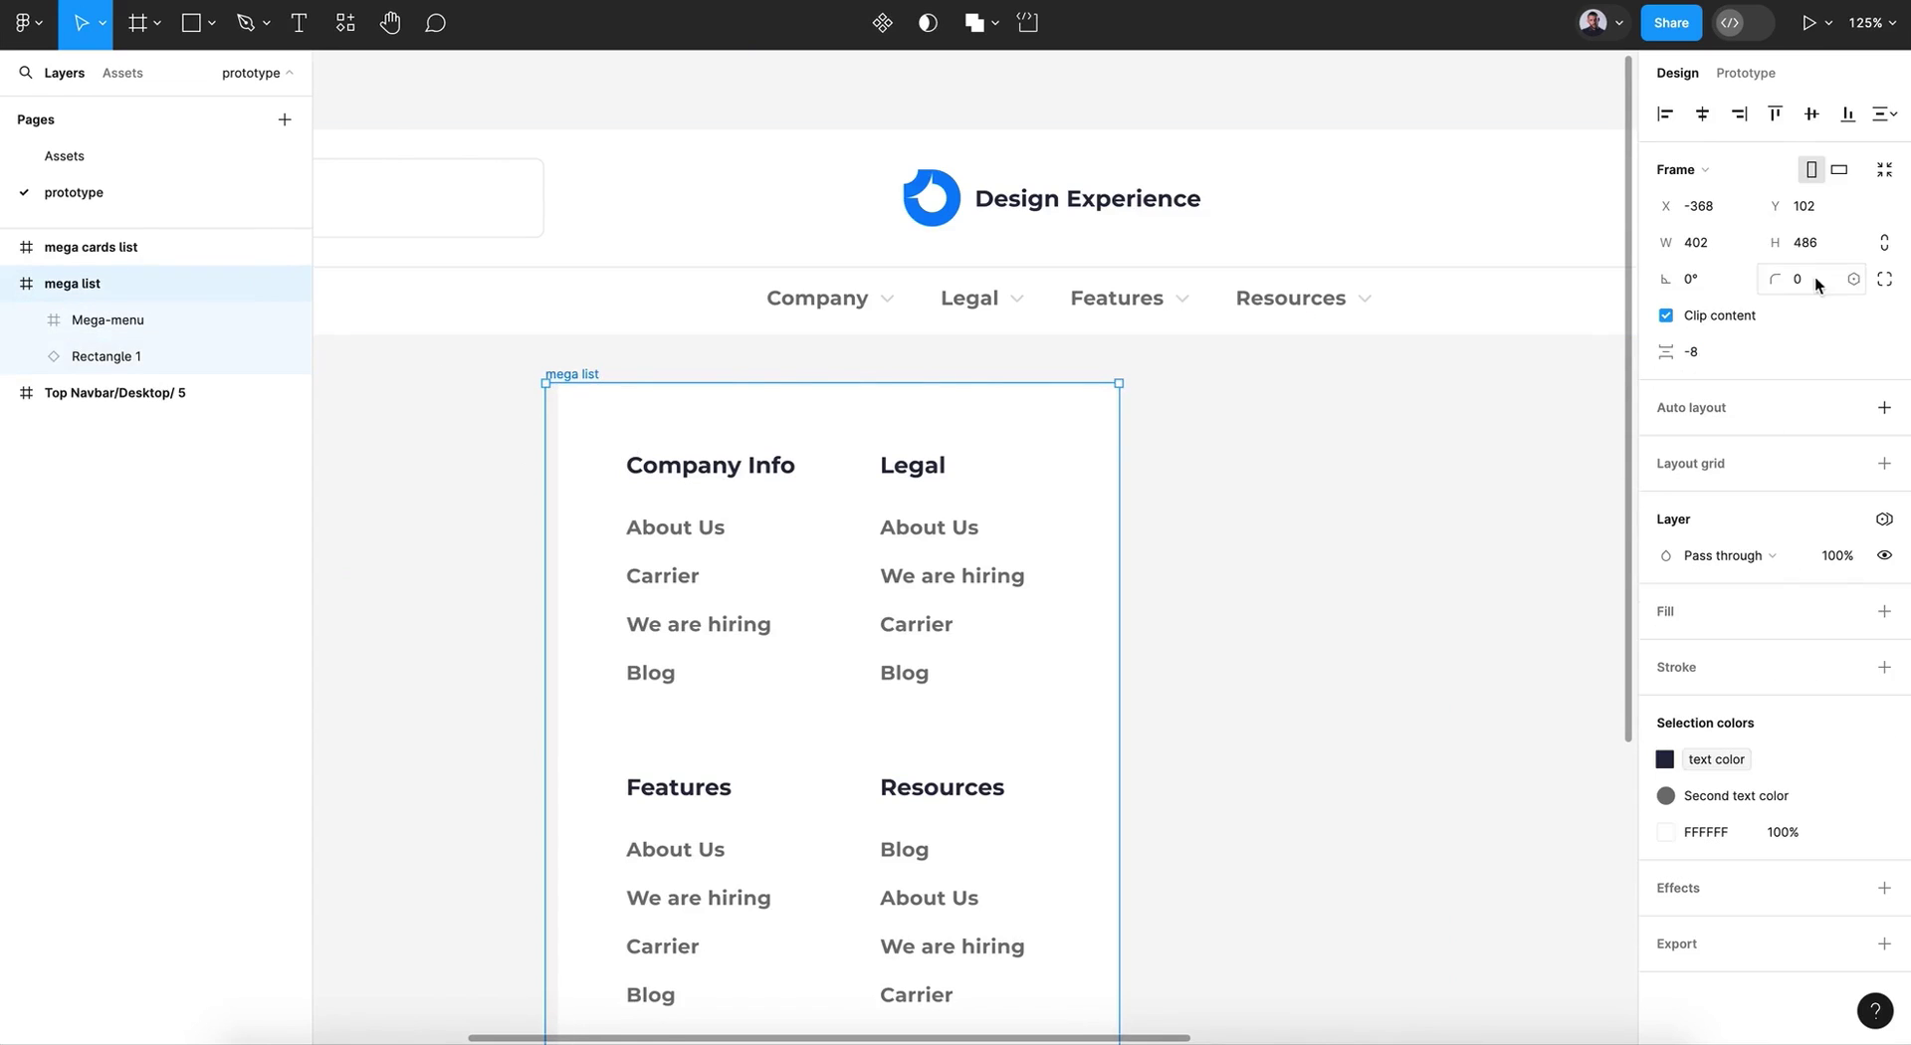
left_click(1666, 317)
Step: Center the diamond pointer horizontally within the mega list frame
left_click(657, 377)
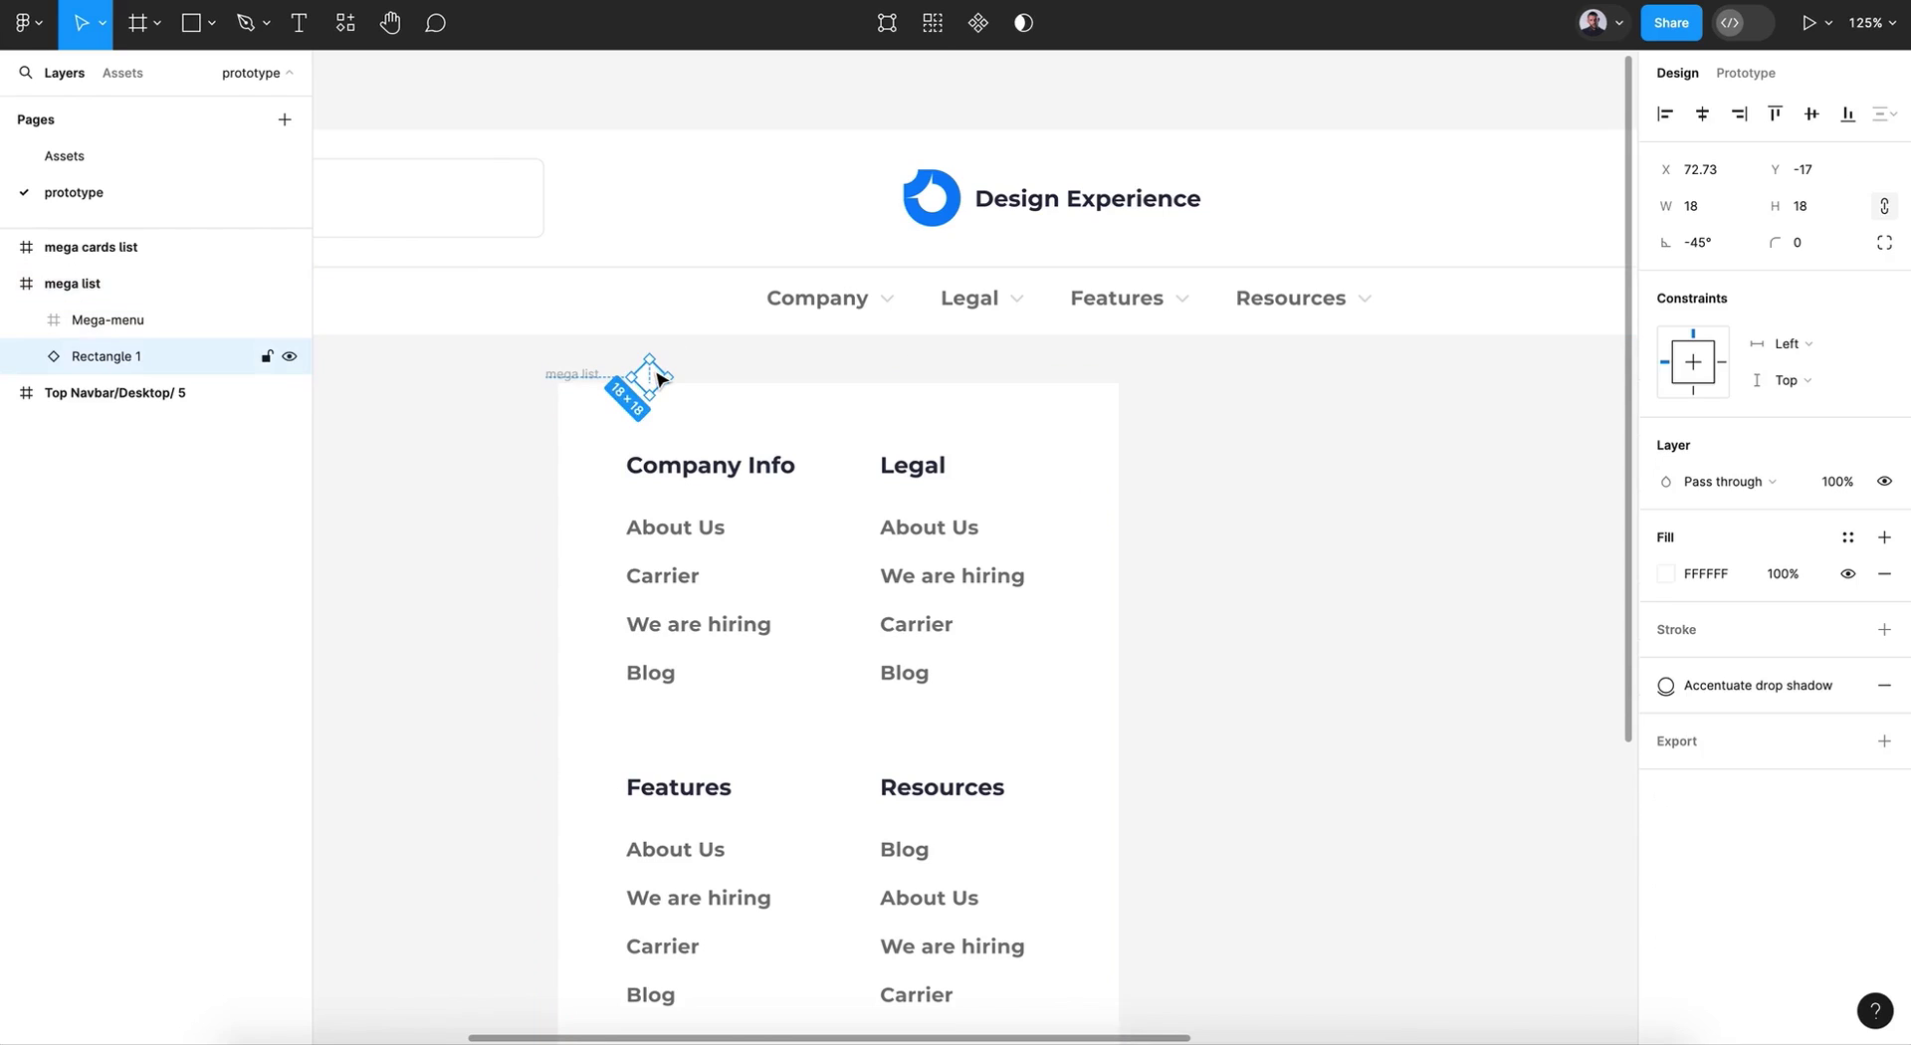
key("shift+Right")
key("shift+Right")
key("shift+Right")
key("shift+Right")
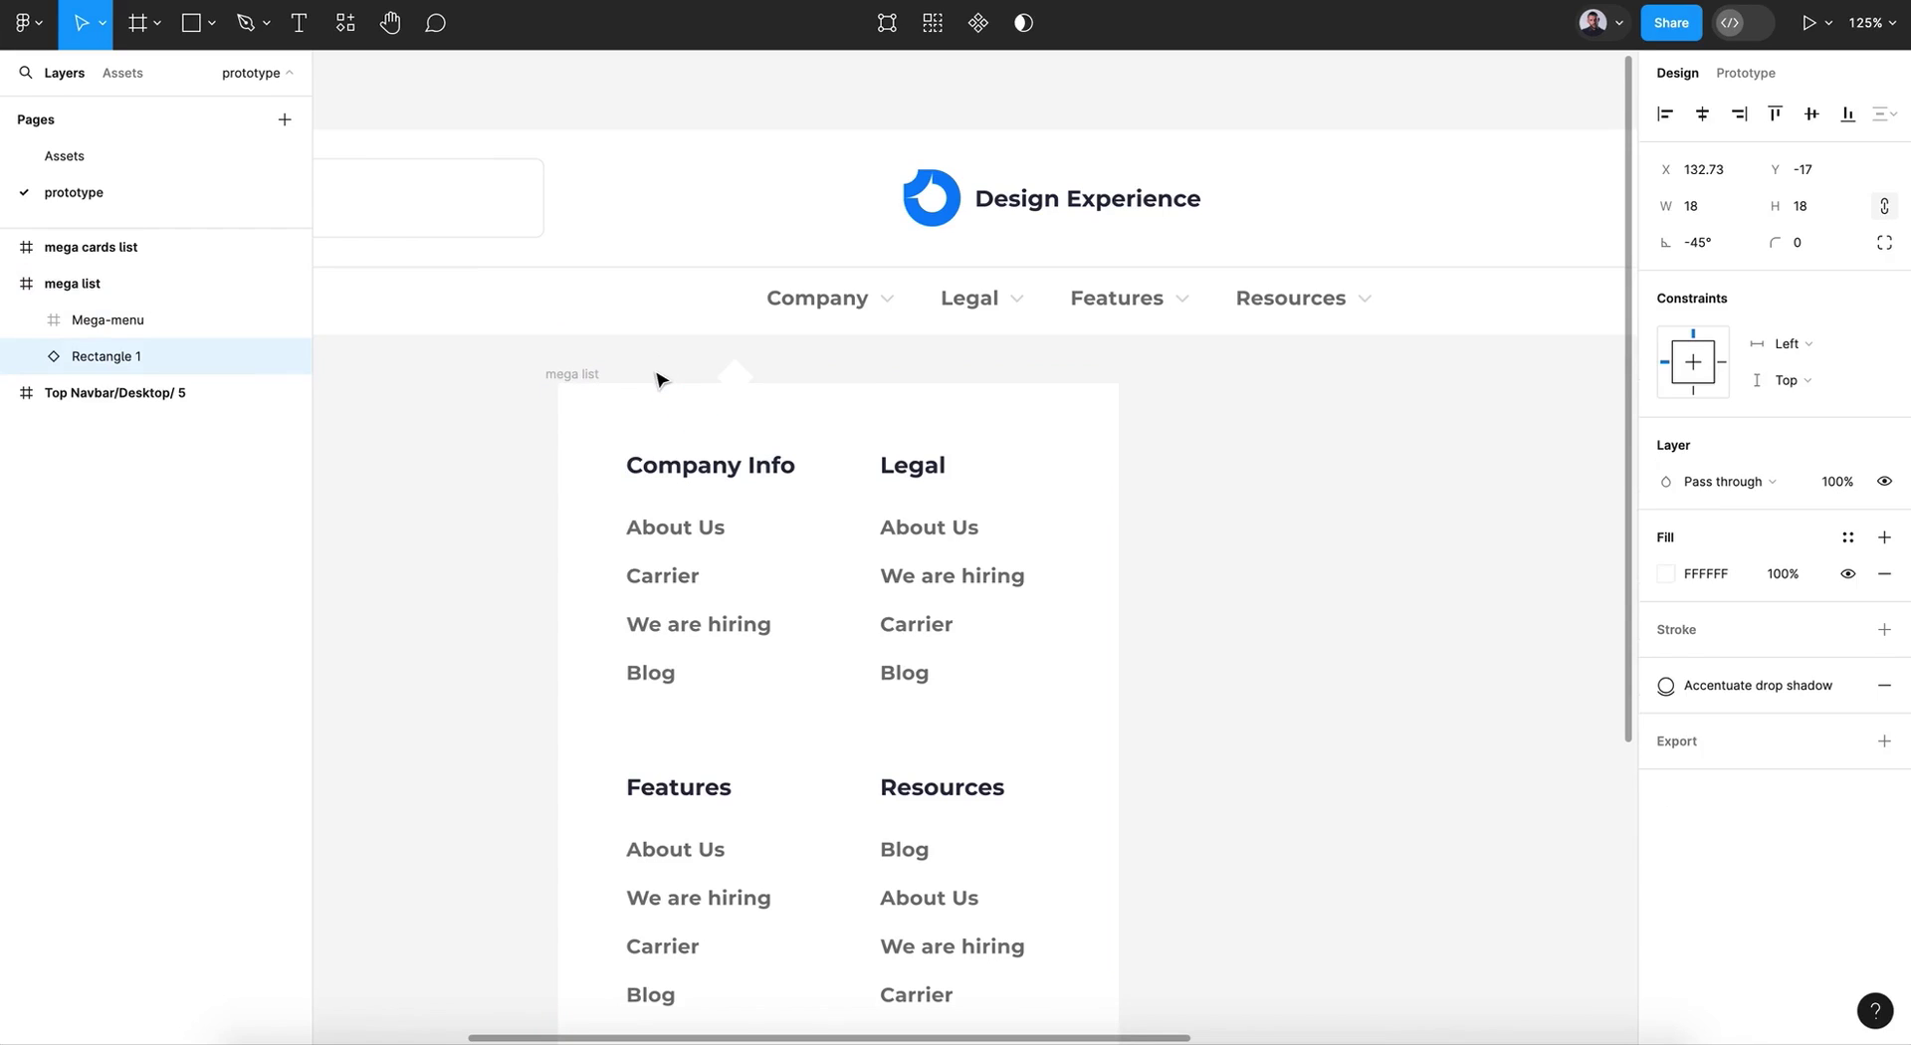
left_click(1702, 114)
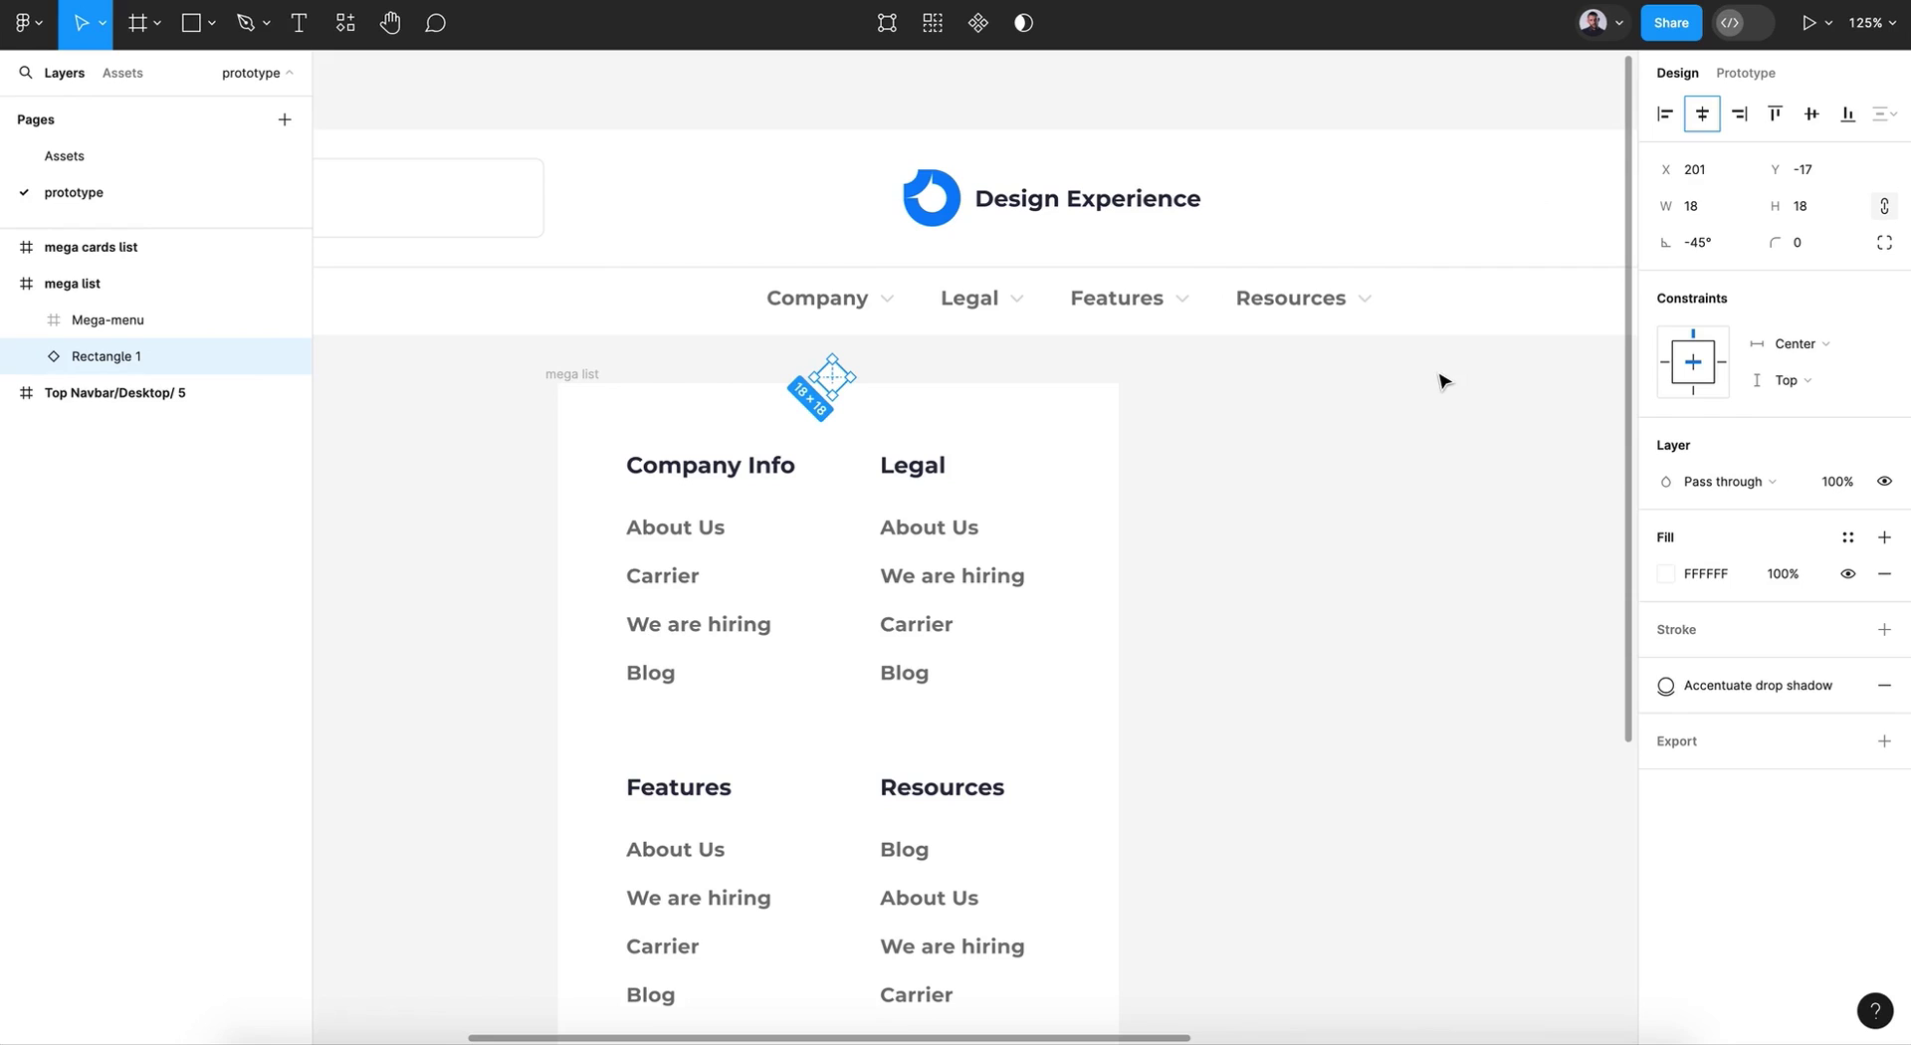
Step: Move the mega list frame up to Y 83, keeping X -368, so its pointer sits closer to the navbar links
left_click(1330, 436)
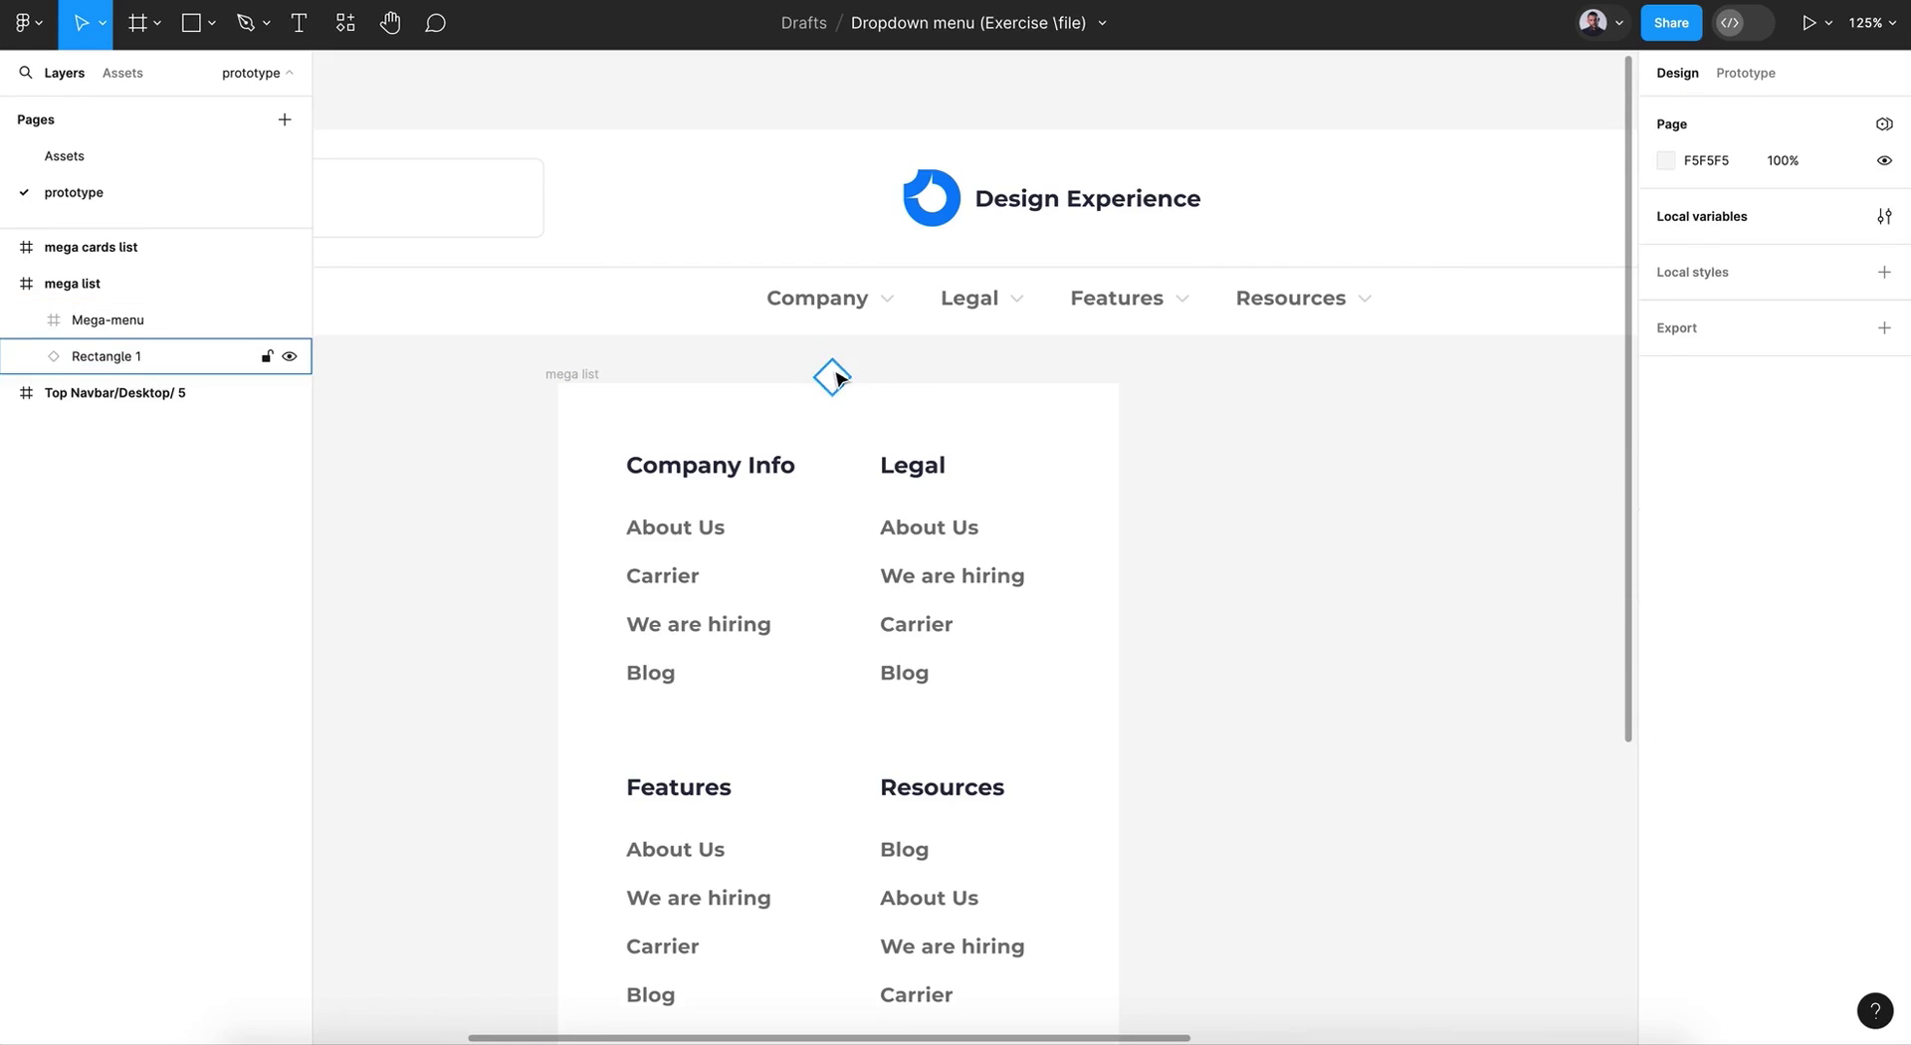
left_click_drag(834, 376, 834, 368)
left_click(1561, 305)
left_click(1354, 487)
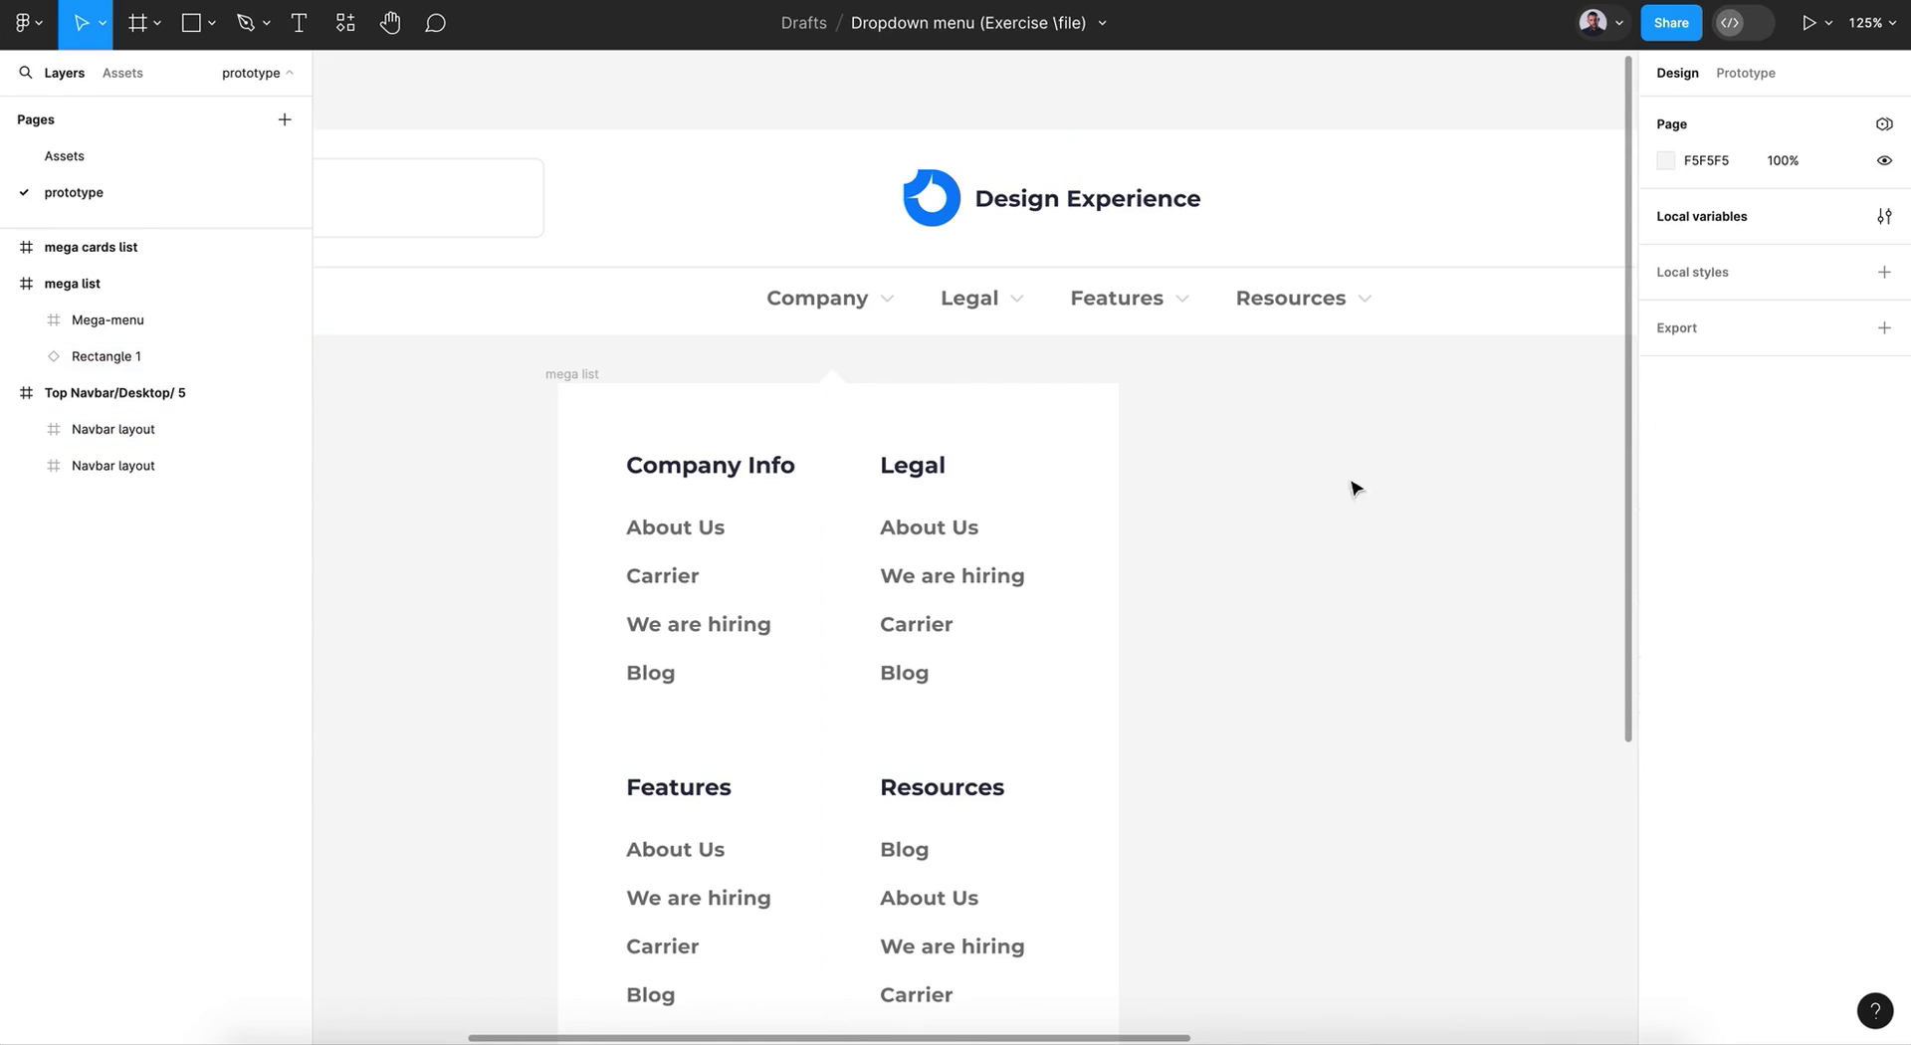
left_click(589, 374)
left_click_drag(589, 376, 585, 359)
left_click(1350, 620)
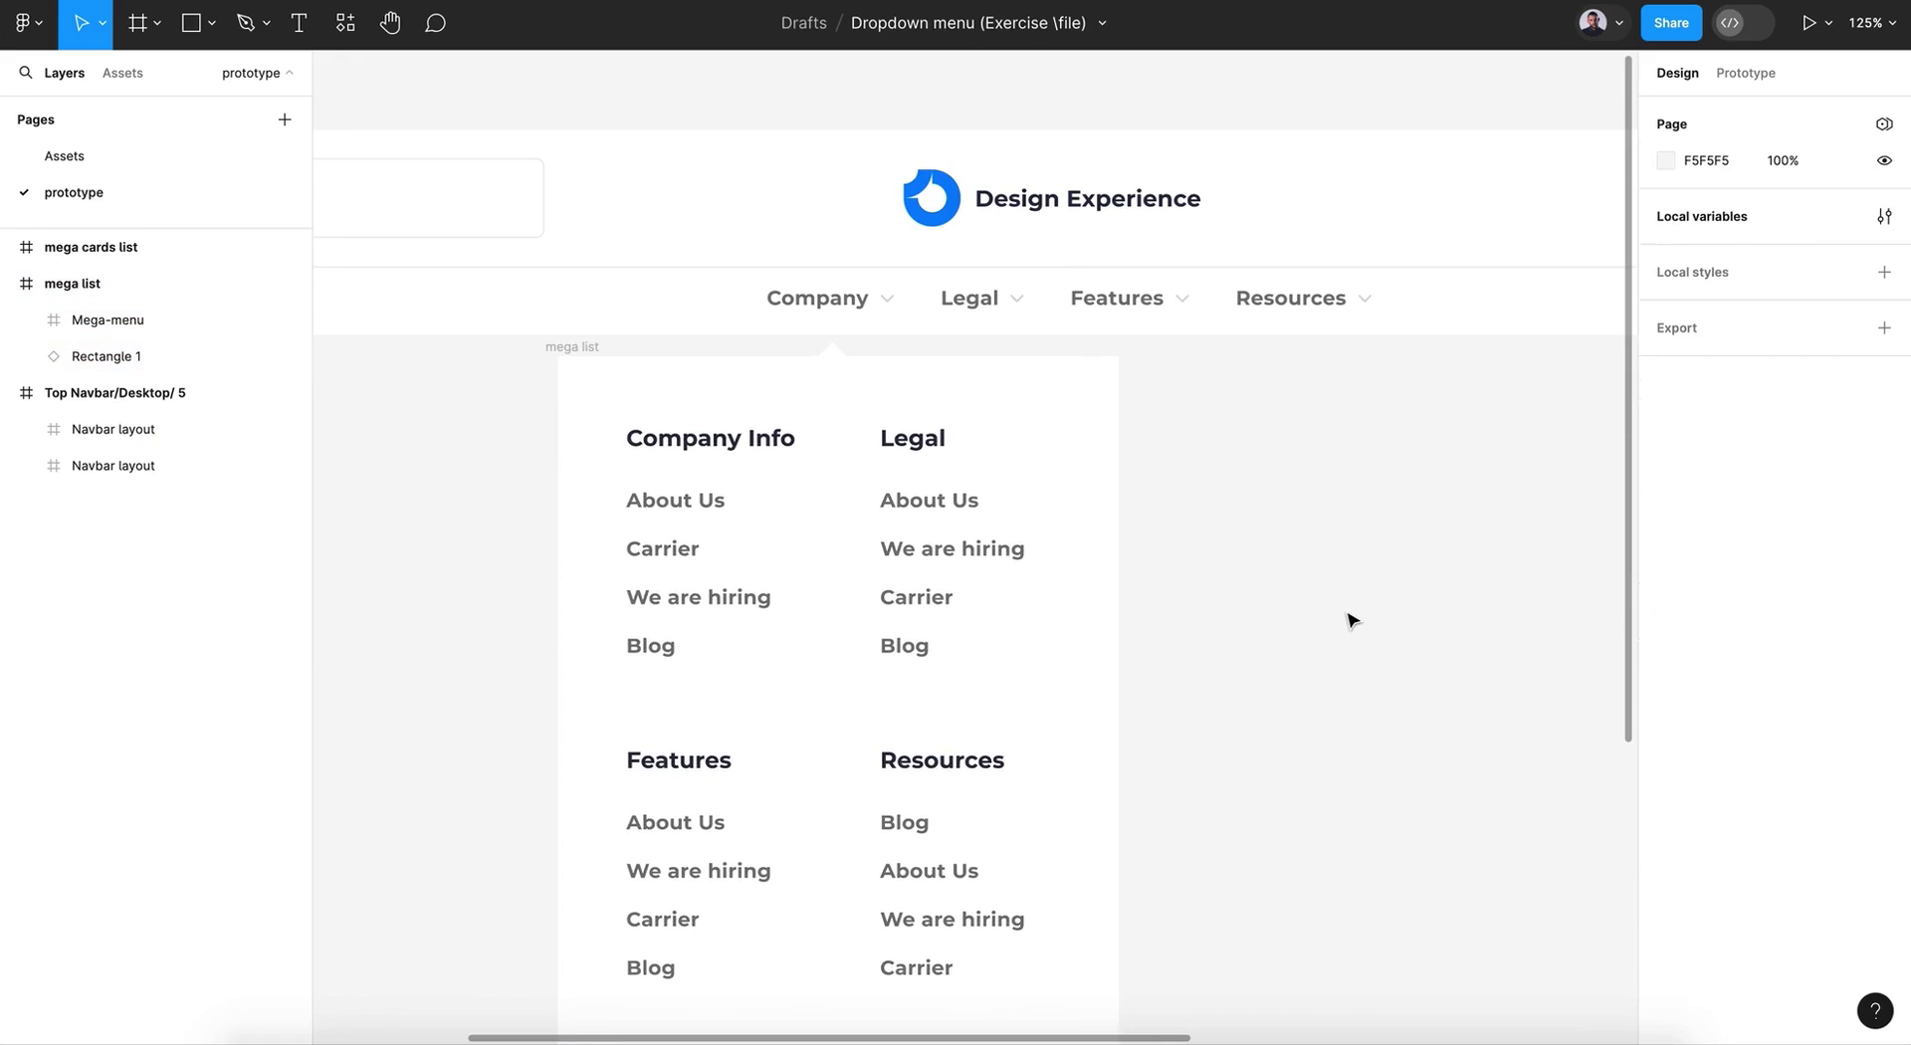
Step: Collapse the mega list layer and hide it on the canvas
scroll(1351, 620, "down", 5)
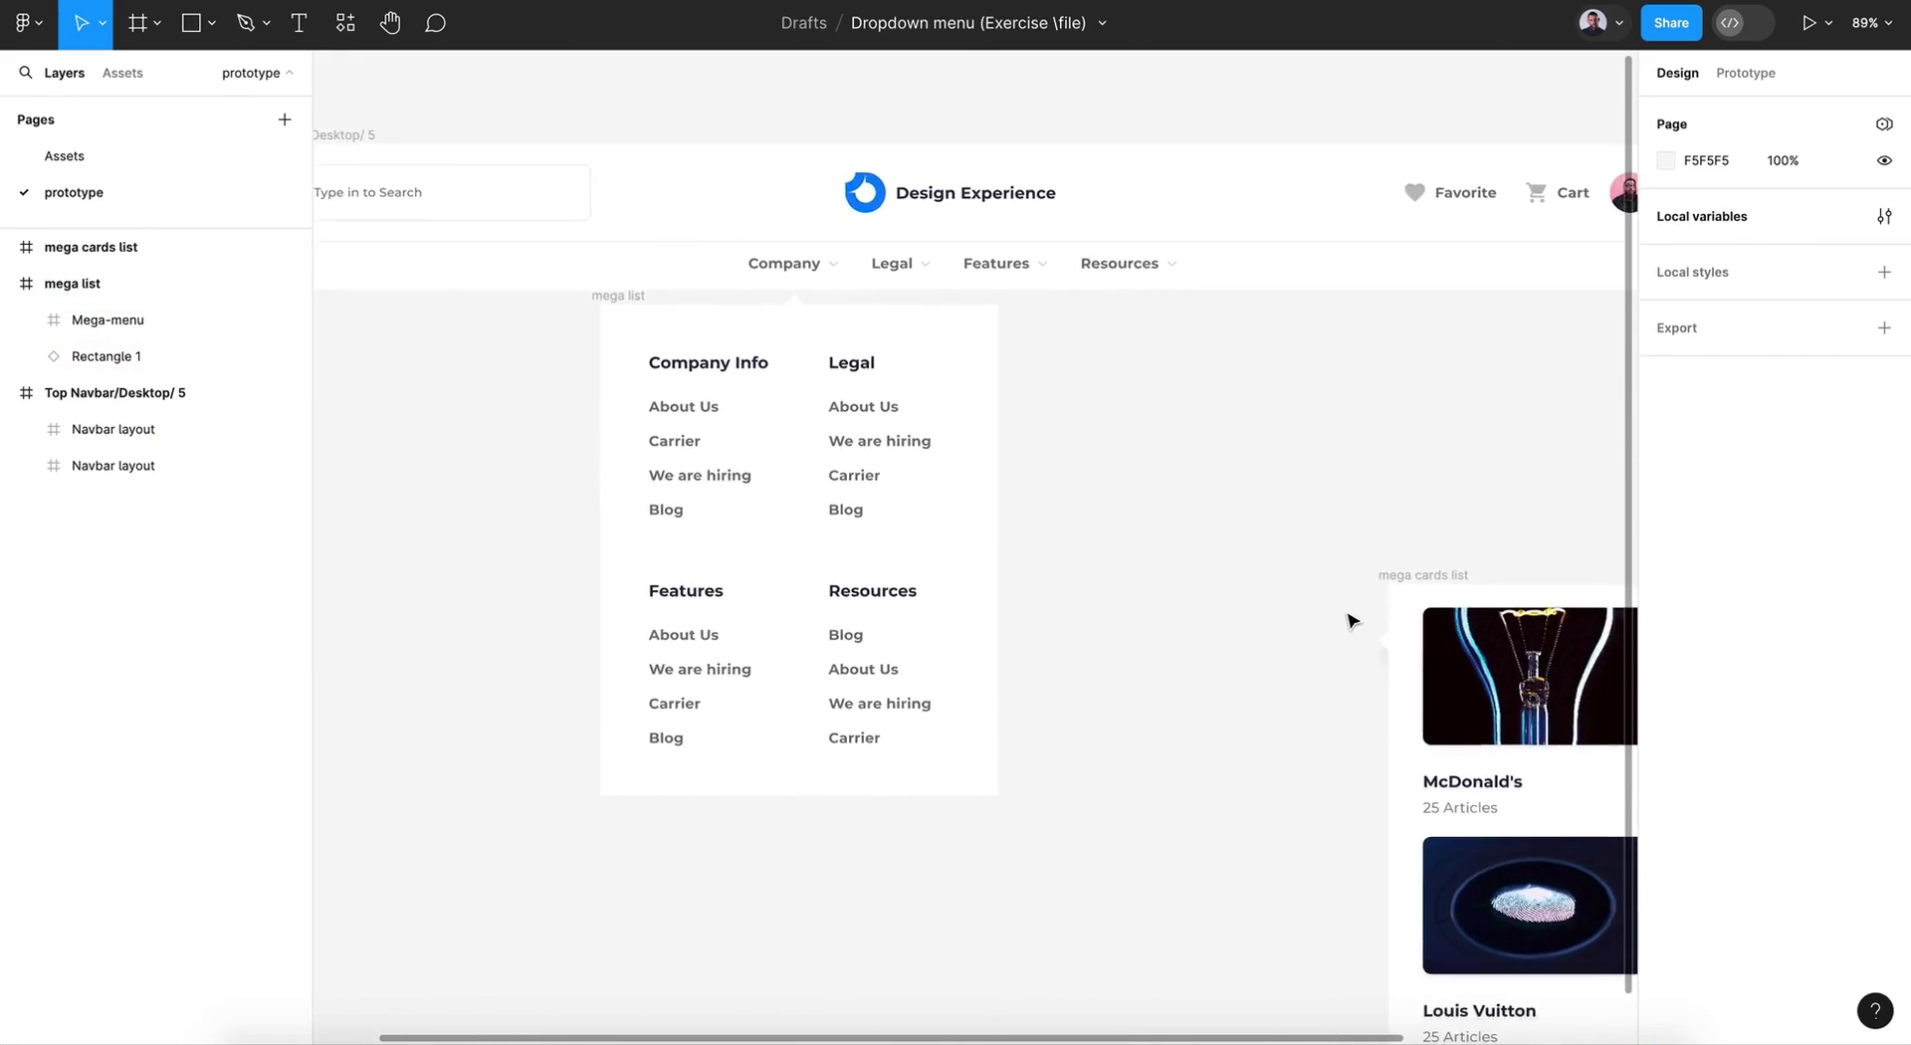
left_click_drag(1351, 620, 999, 454)
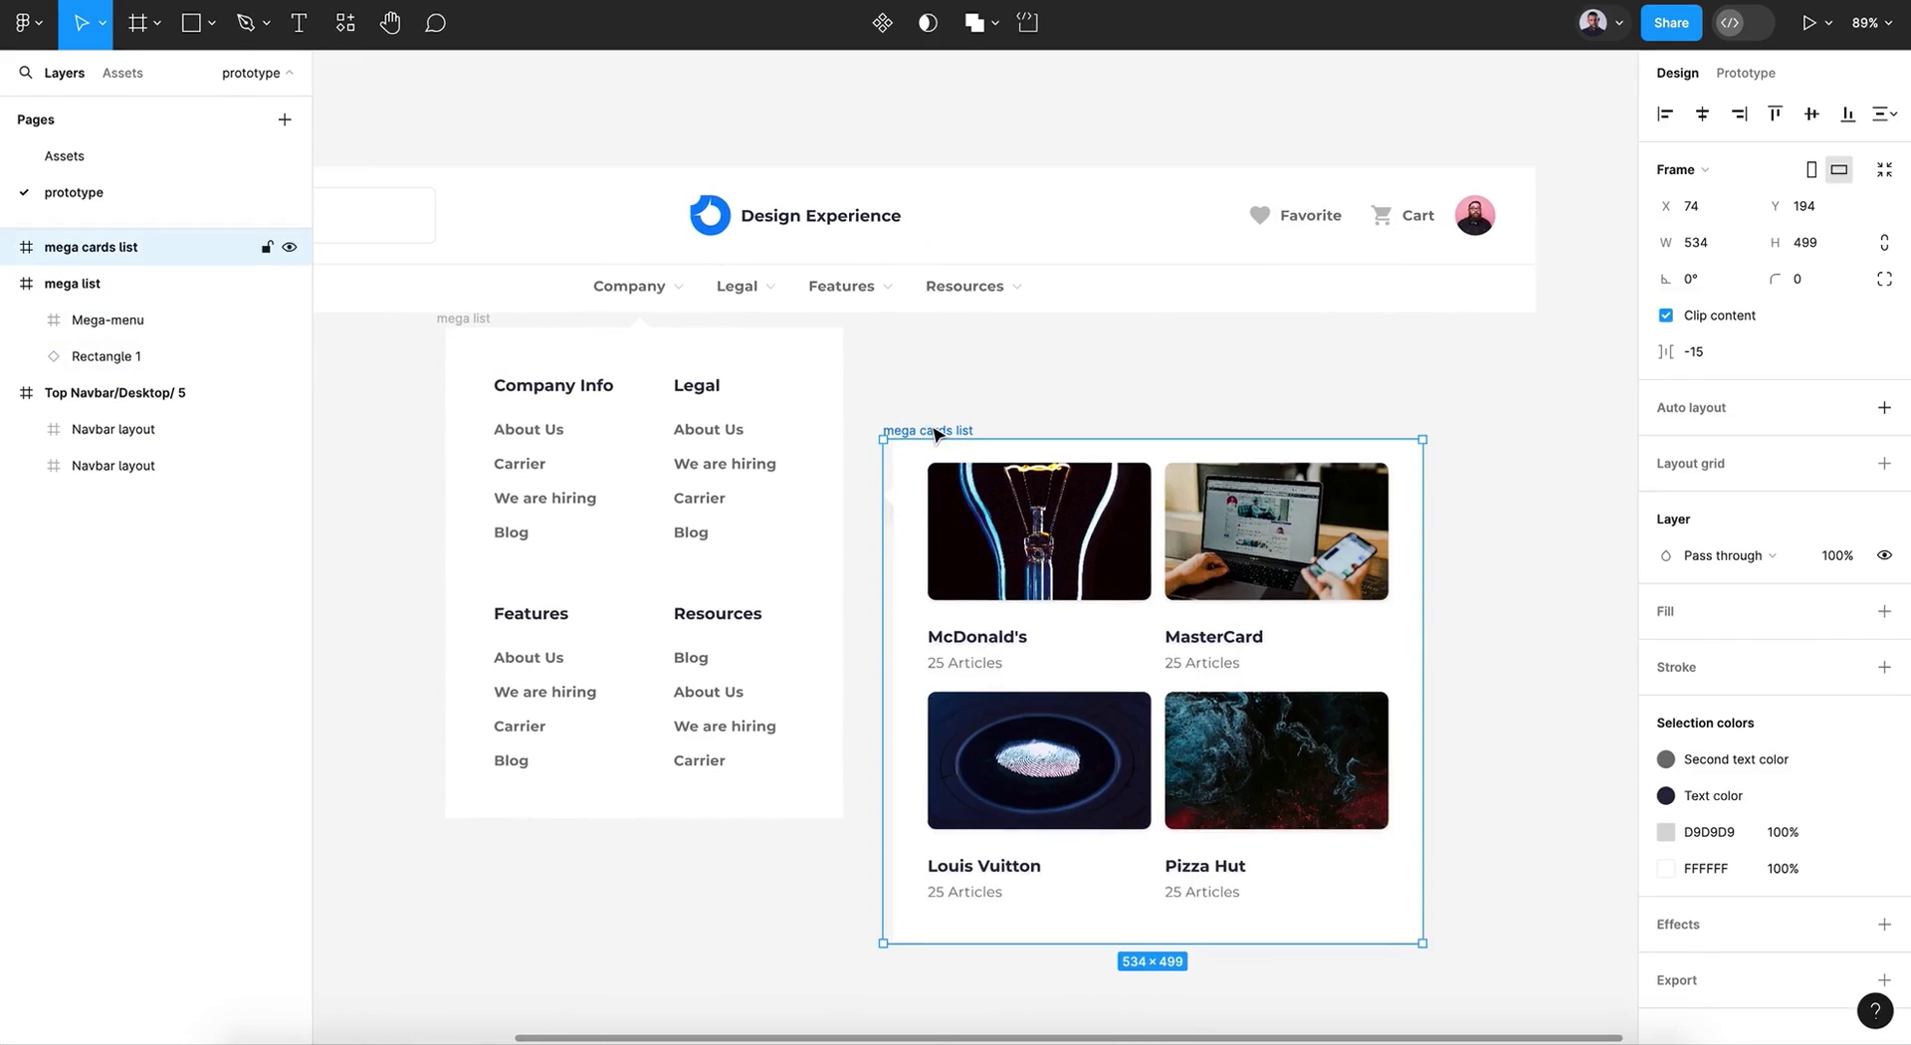
left_click(450, 321)
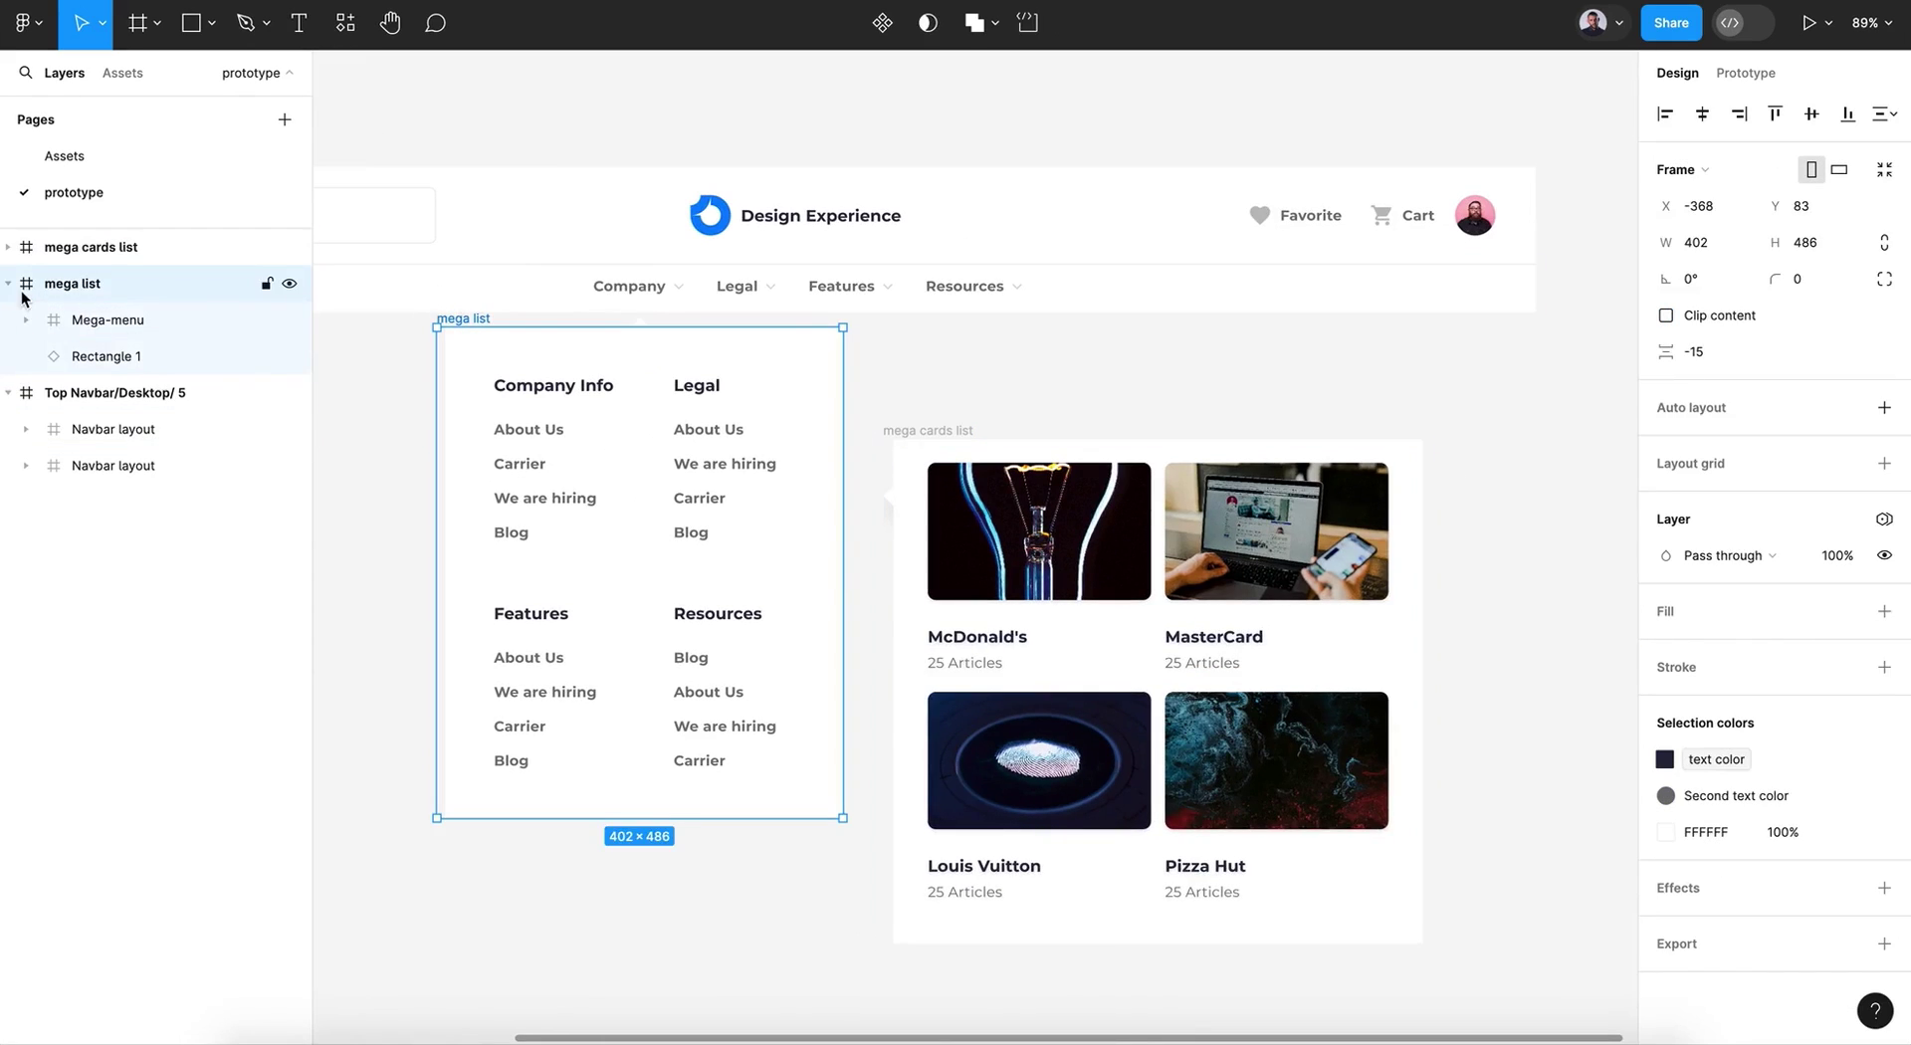
left_click(7, 283)
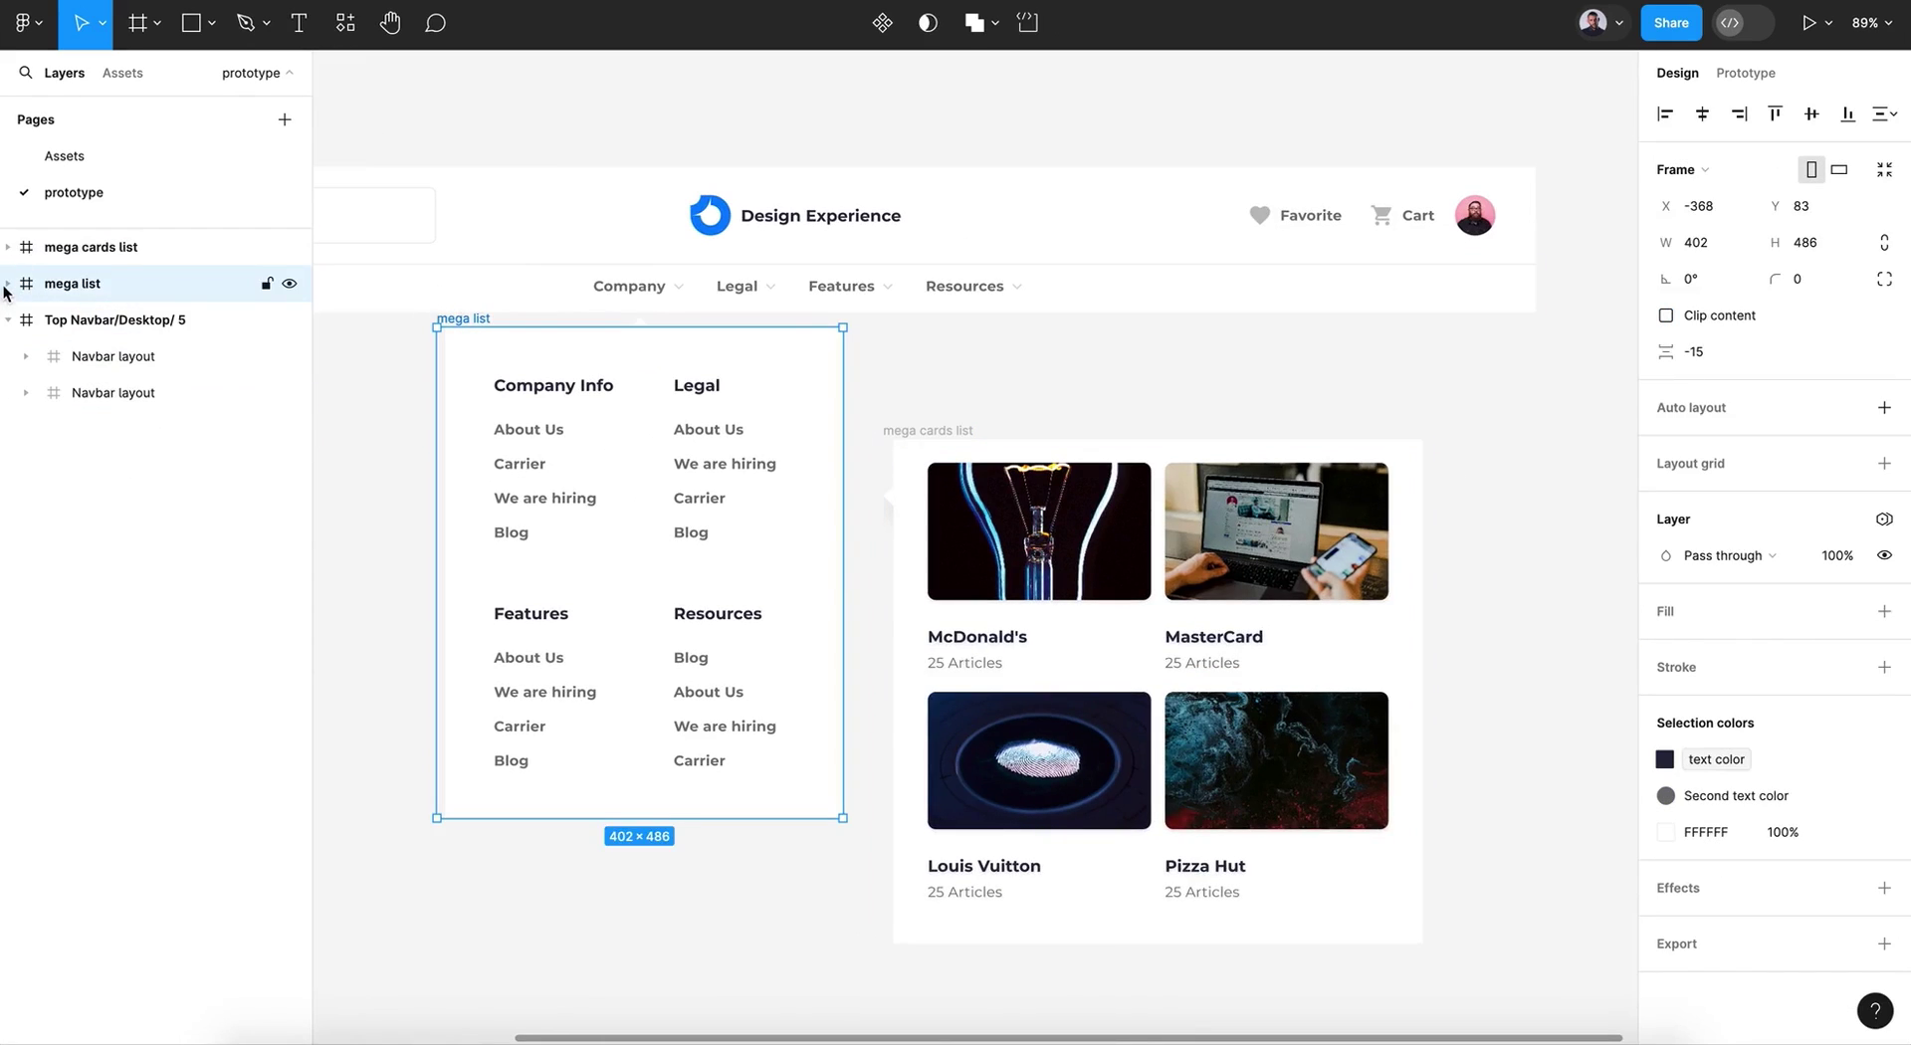
left_click(288, 286)
Step: Turn off content clipping for the mega cards list frame
left_click(142, 255)
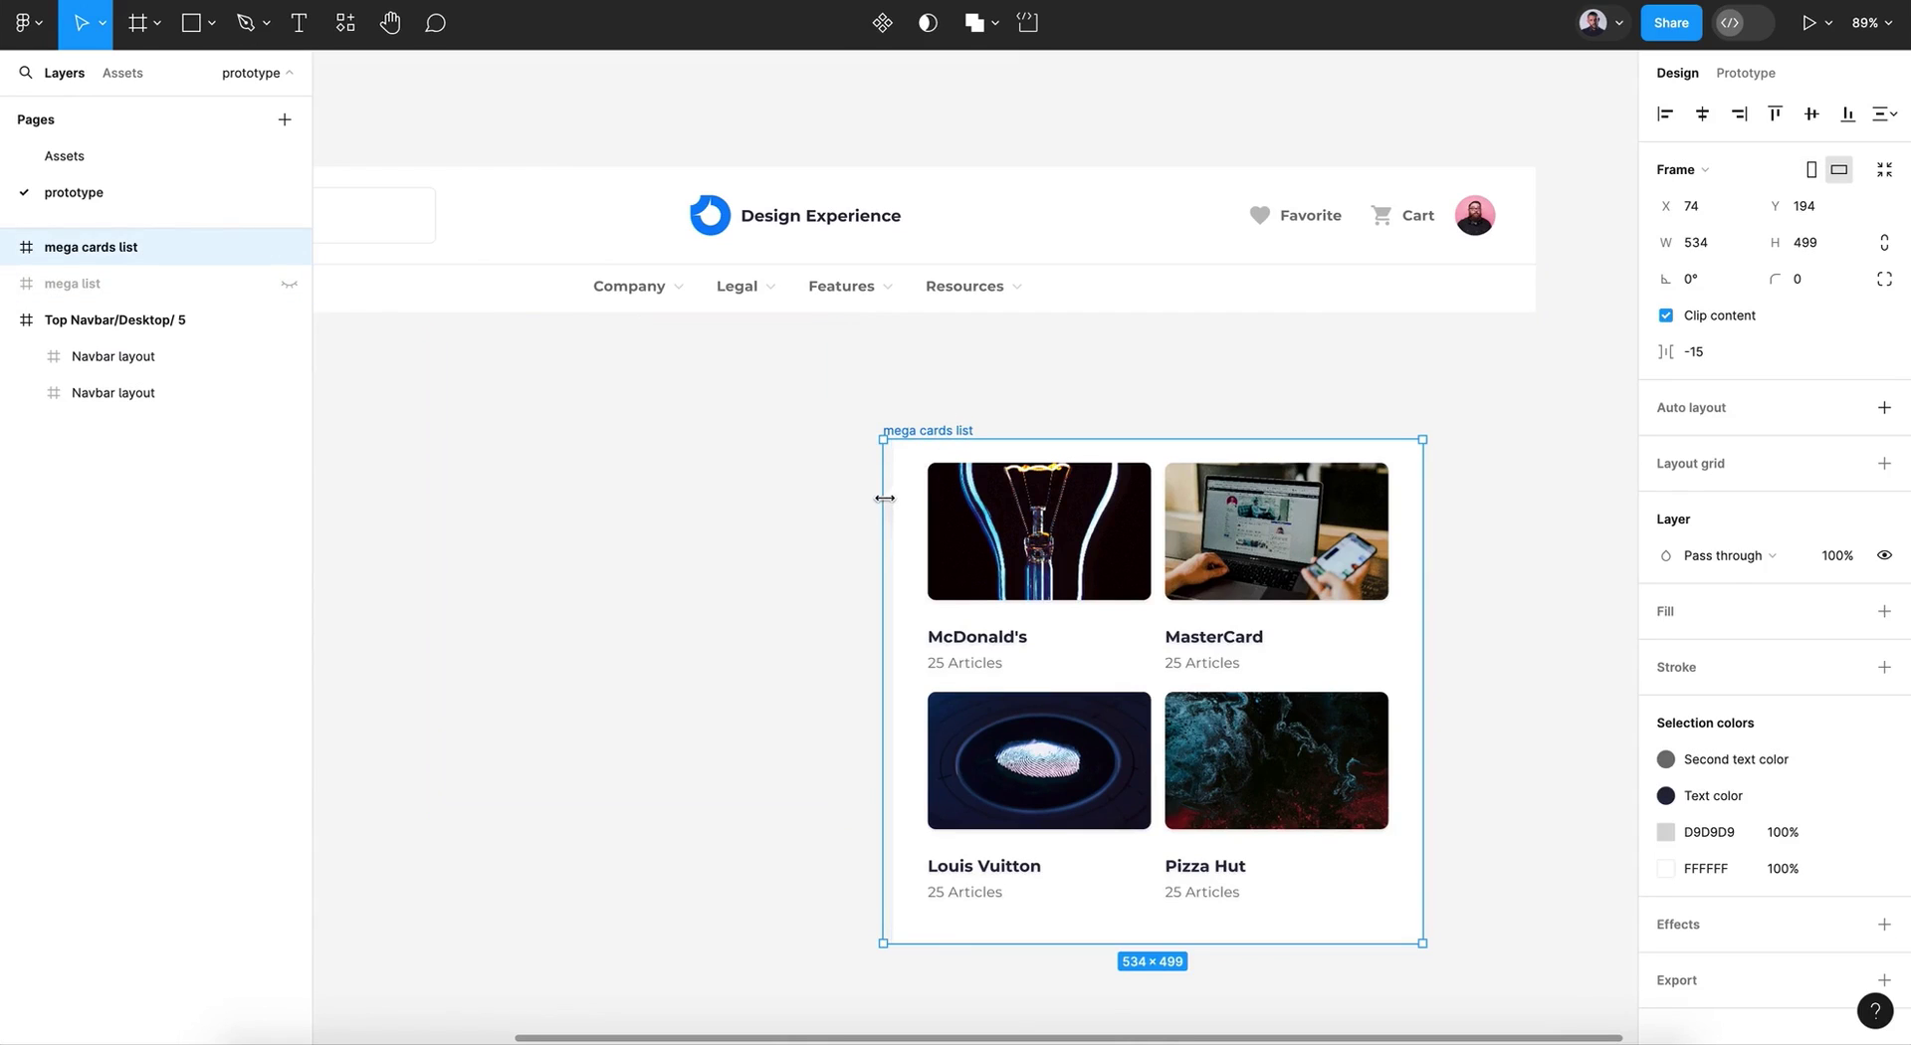
scroll(885, 498, "up", 5)
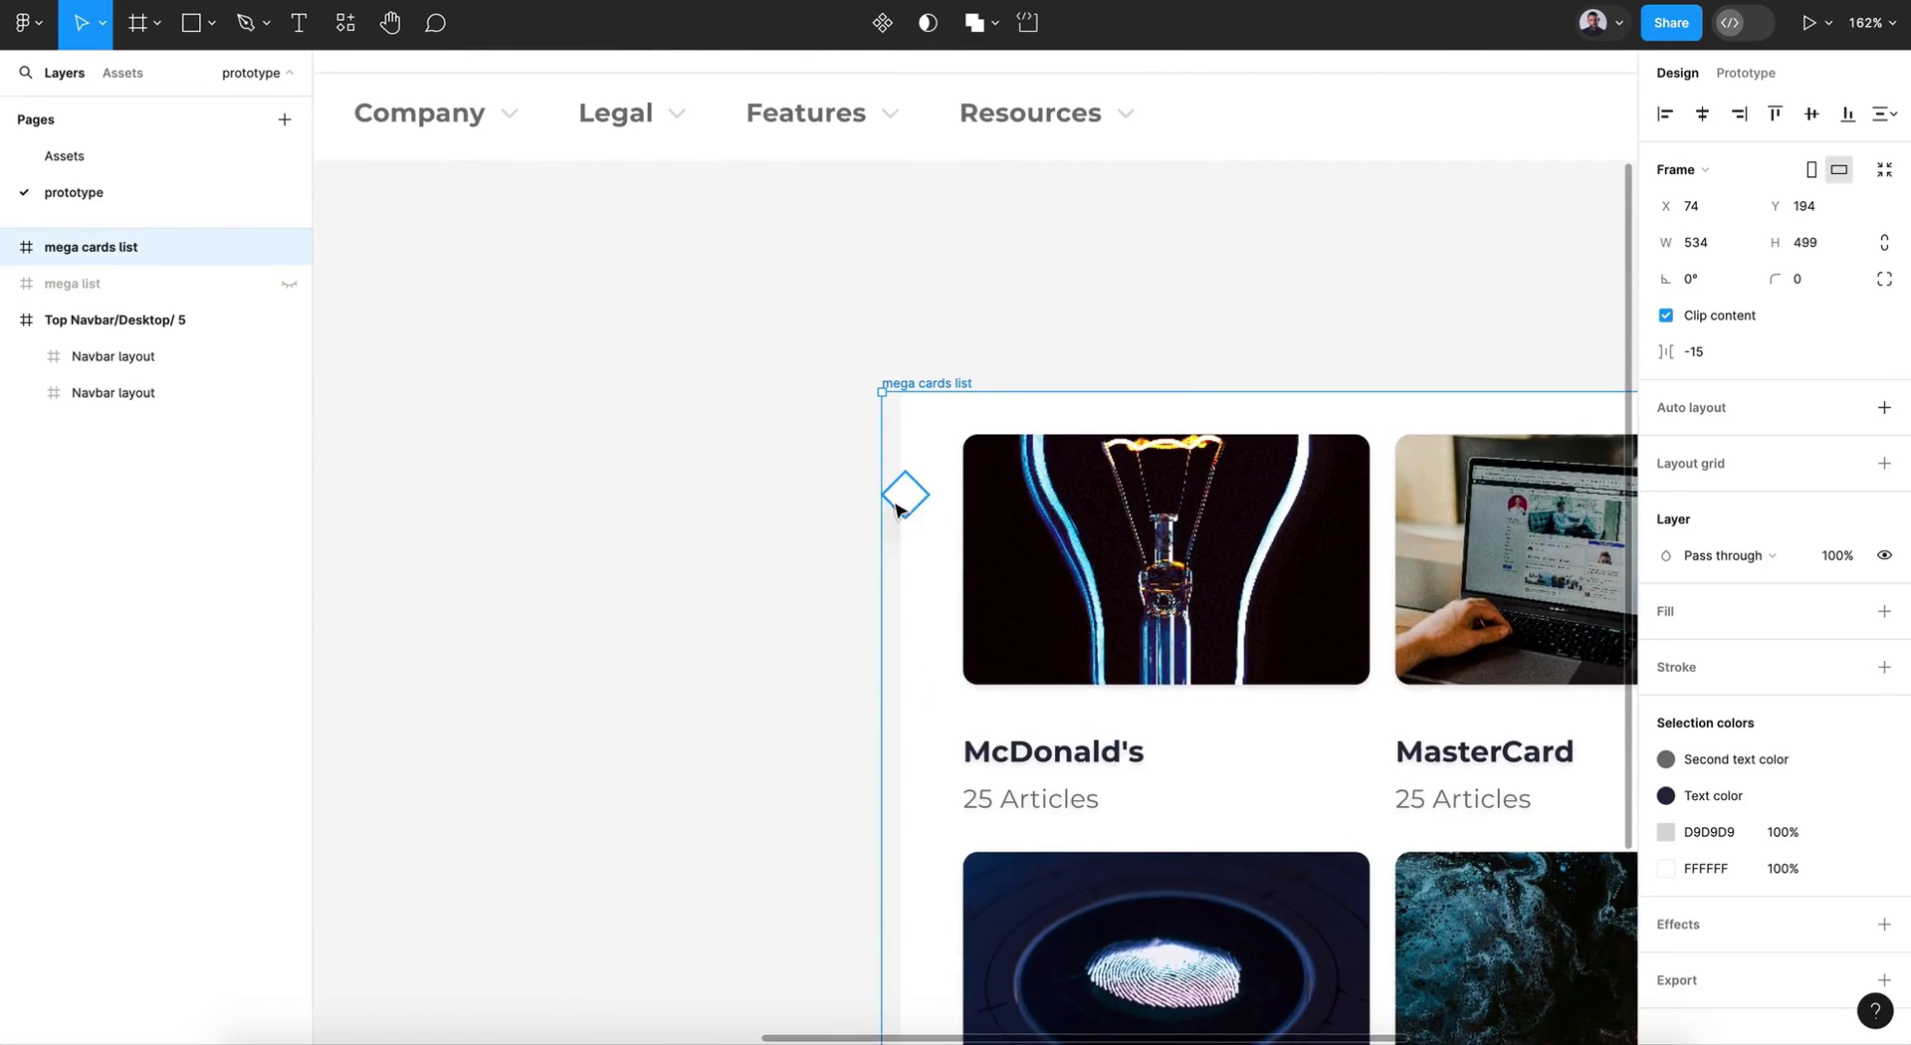
left_click(1667, 316)
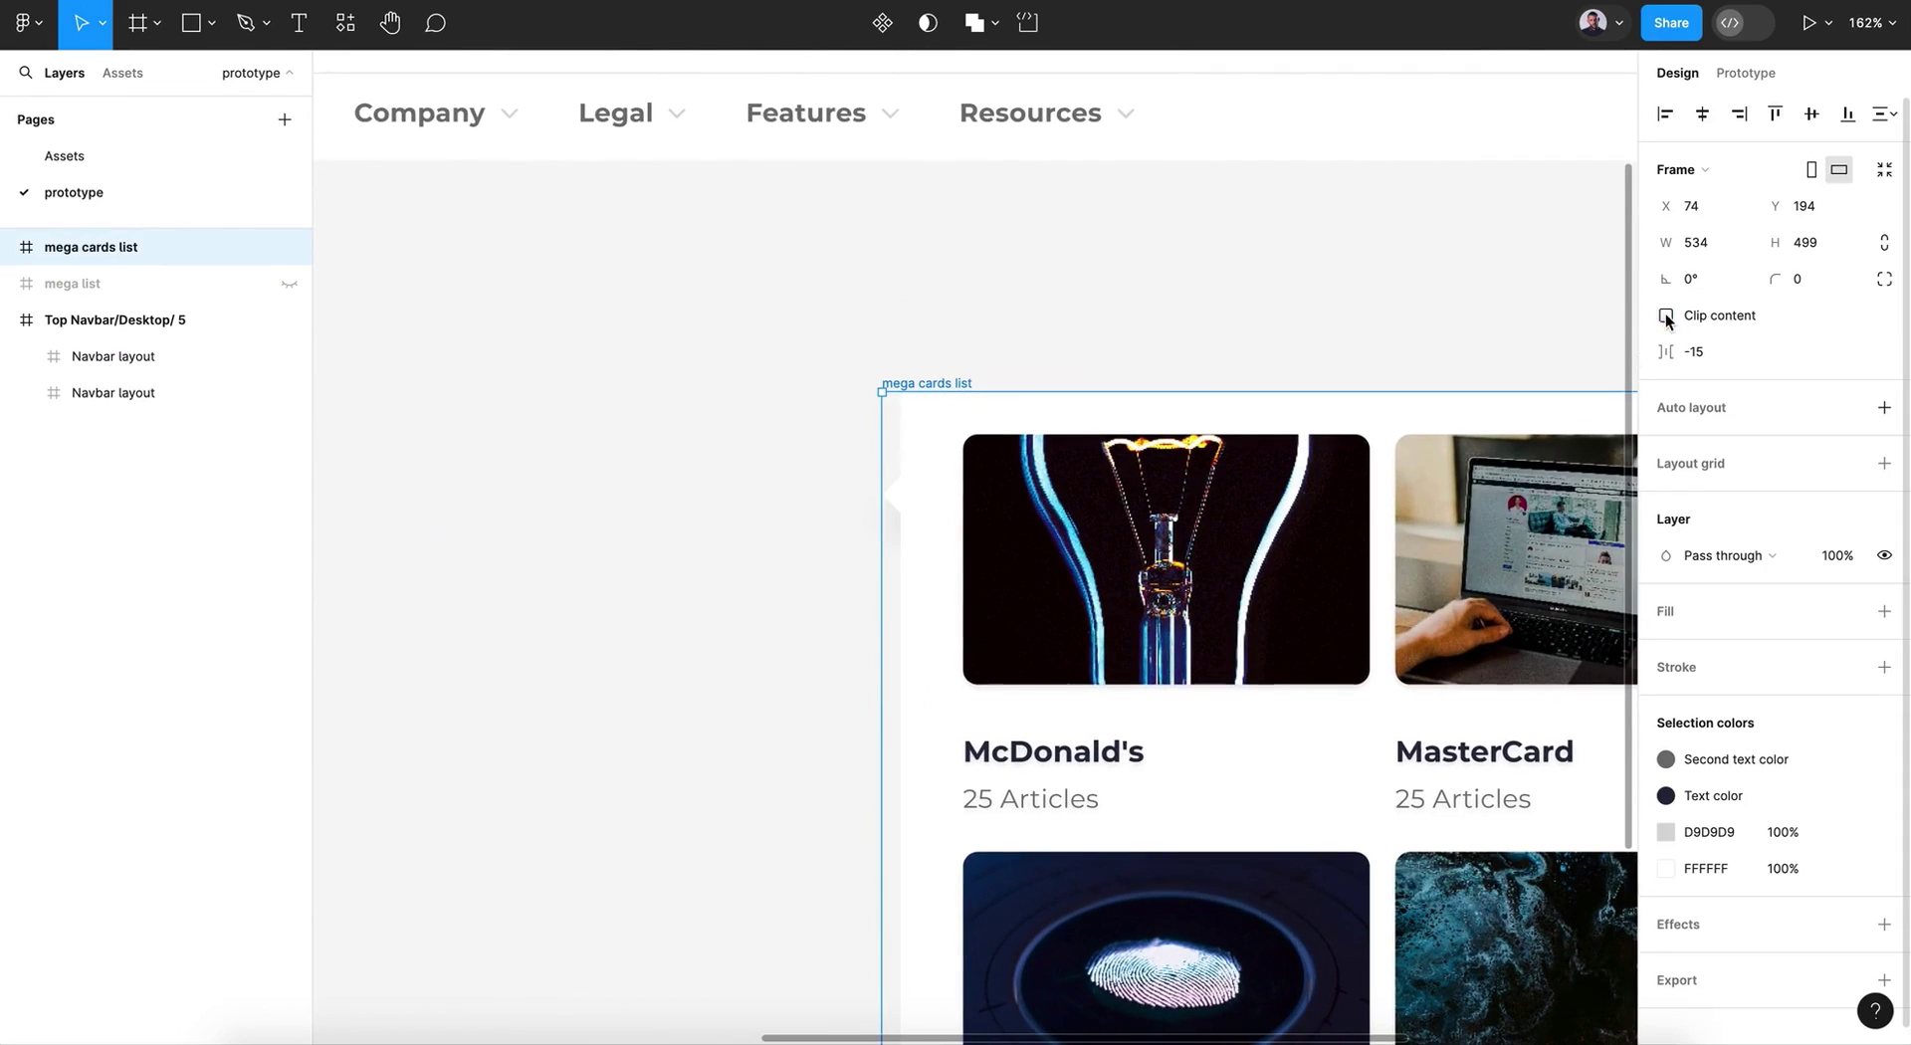
Step: Move the mega cards list's small diamond pointer to the frame's top edge at Y -13 and center it horizontally
left_click(899, 505)
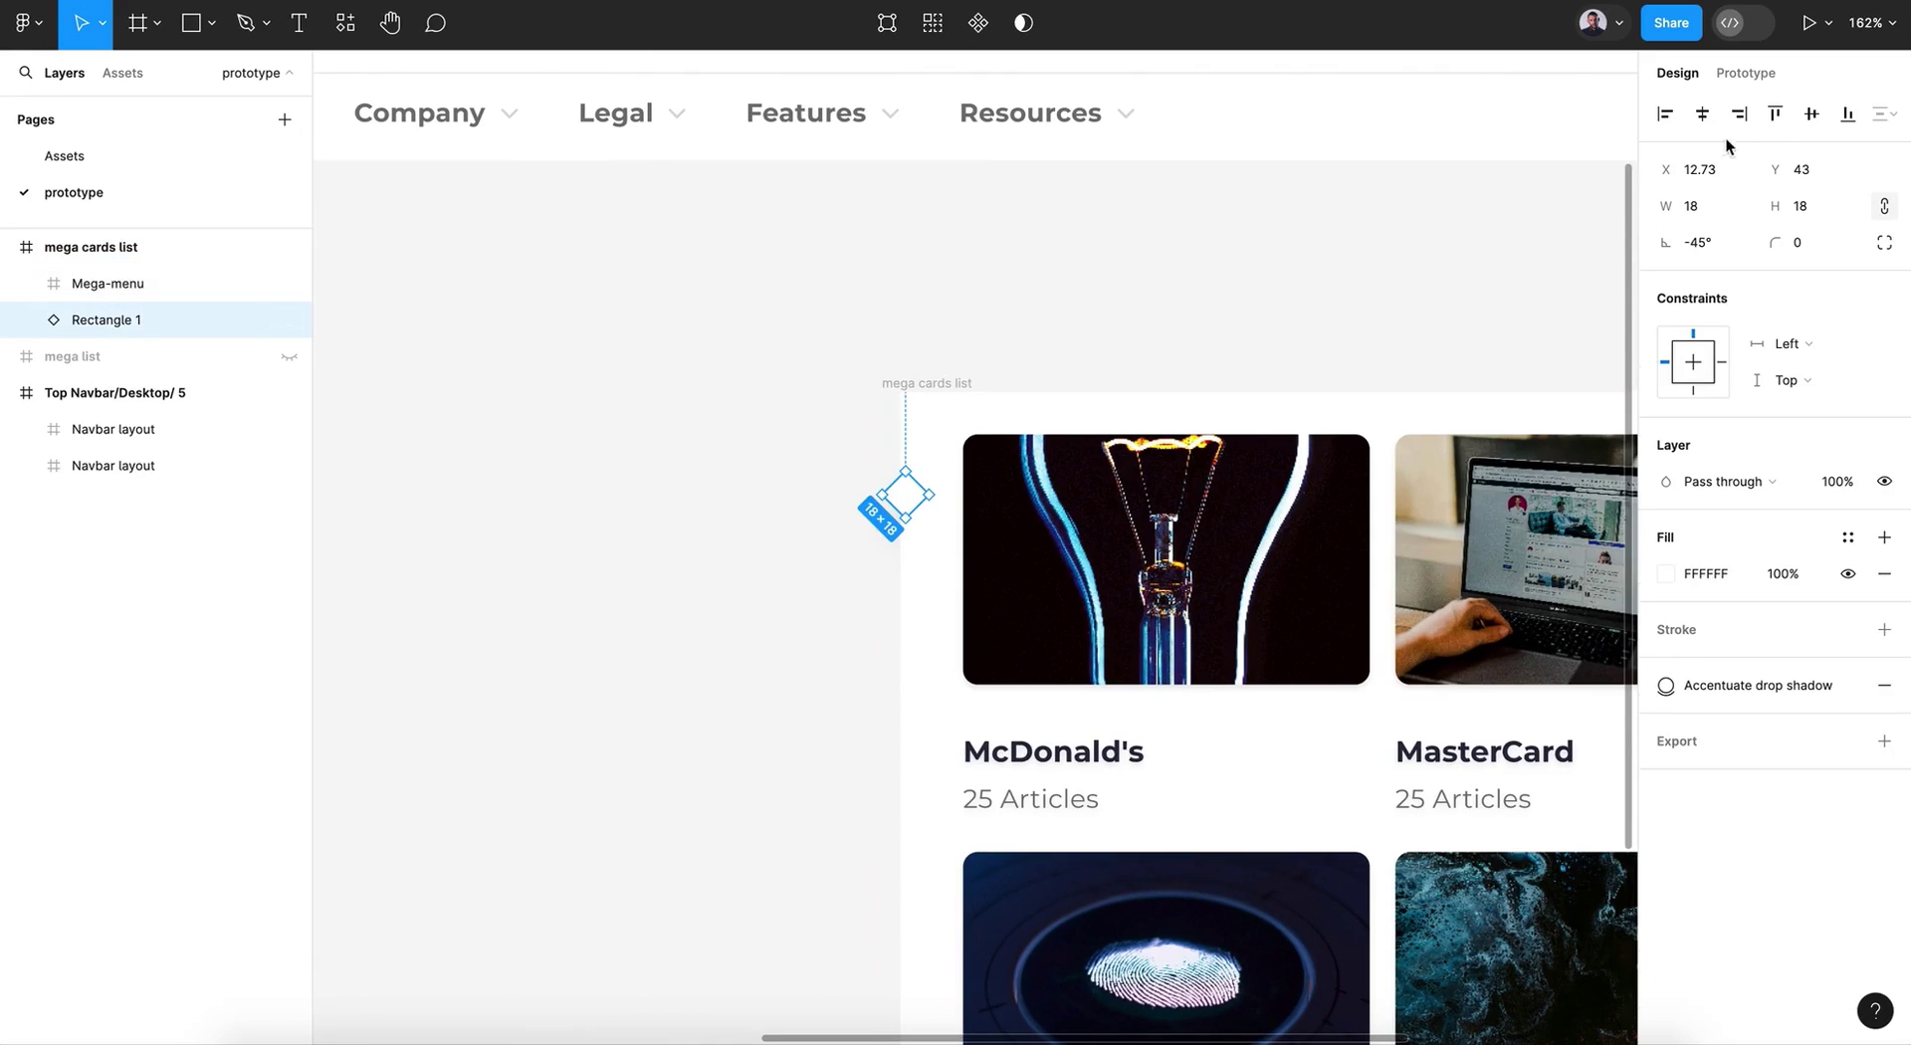
left_click(1775, 117)
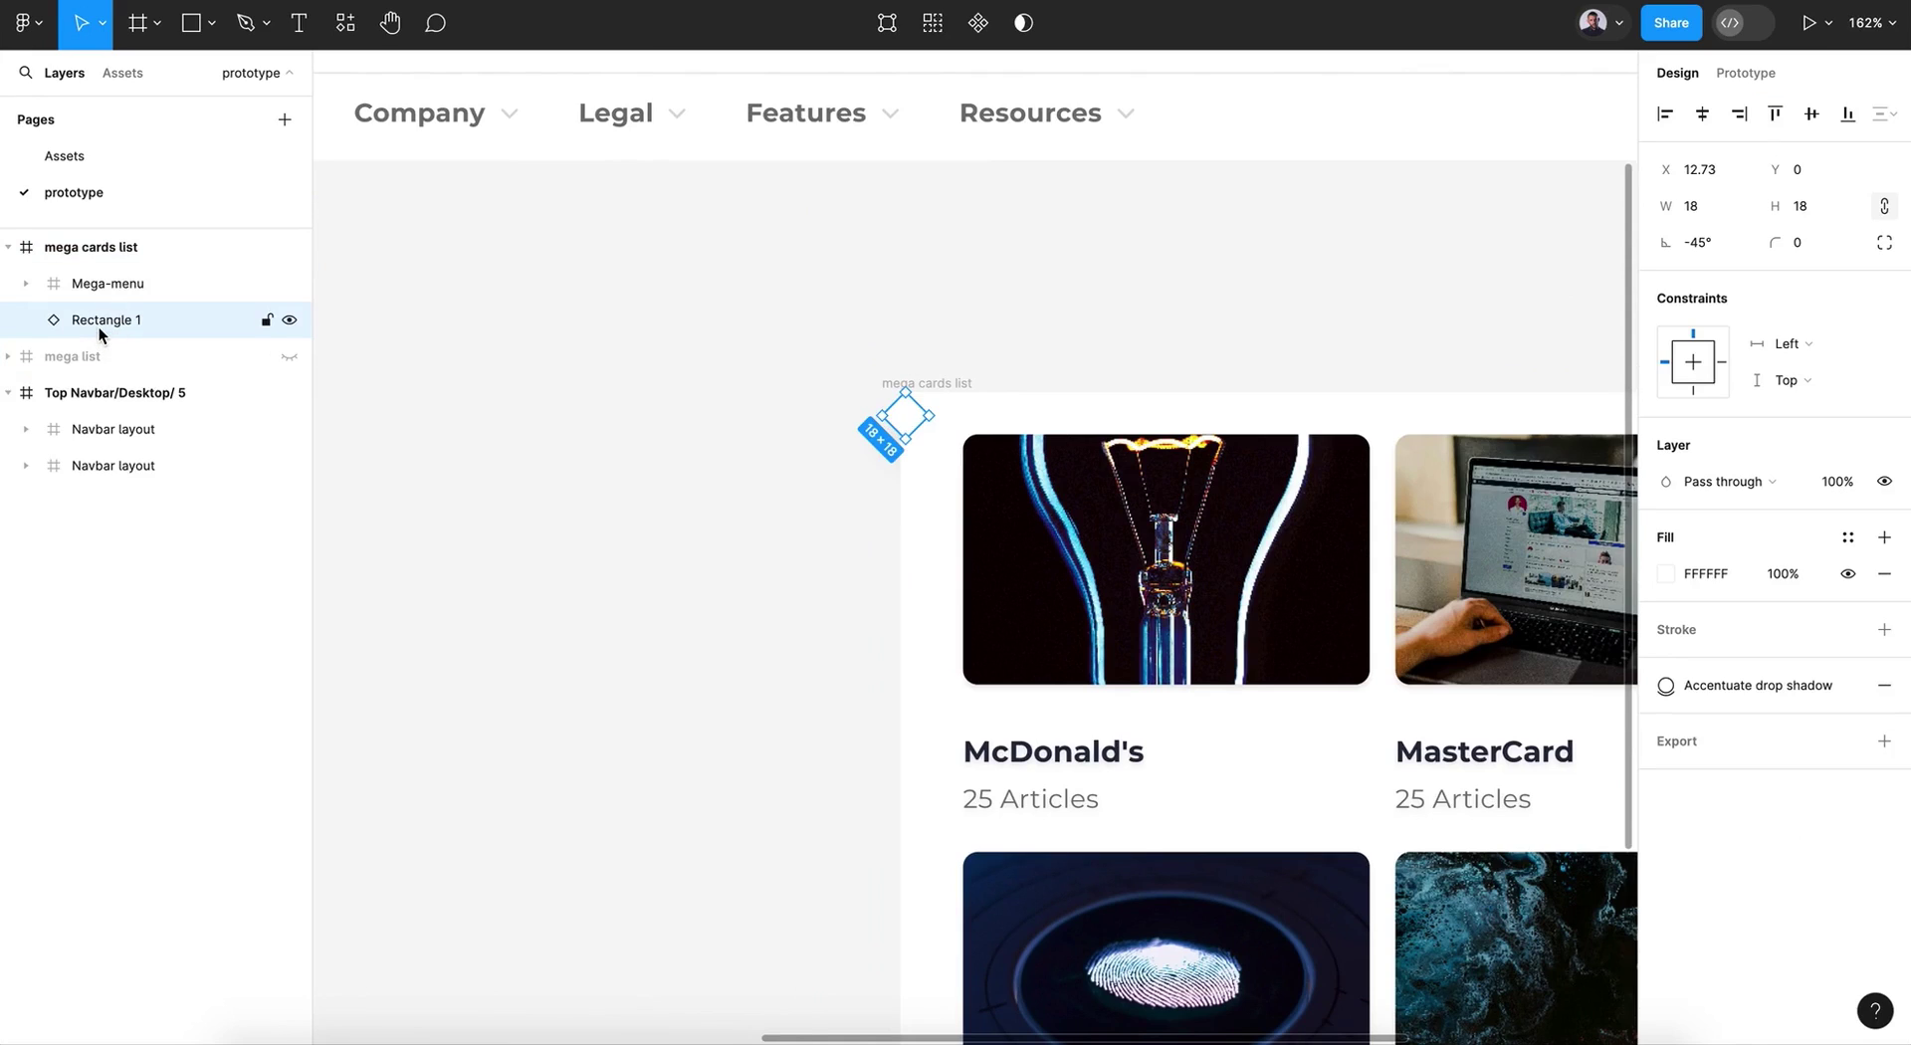
key("Up")
key("Up")
key("Up")
key("Up")
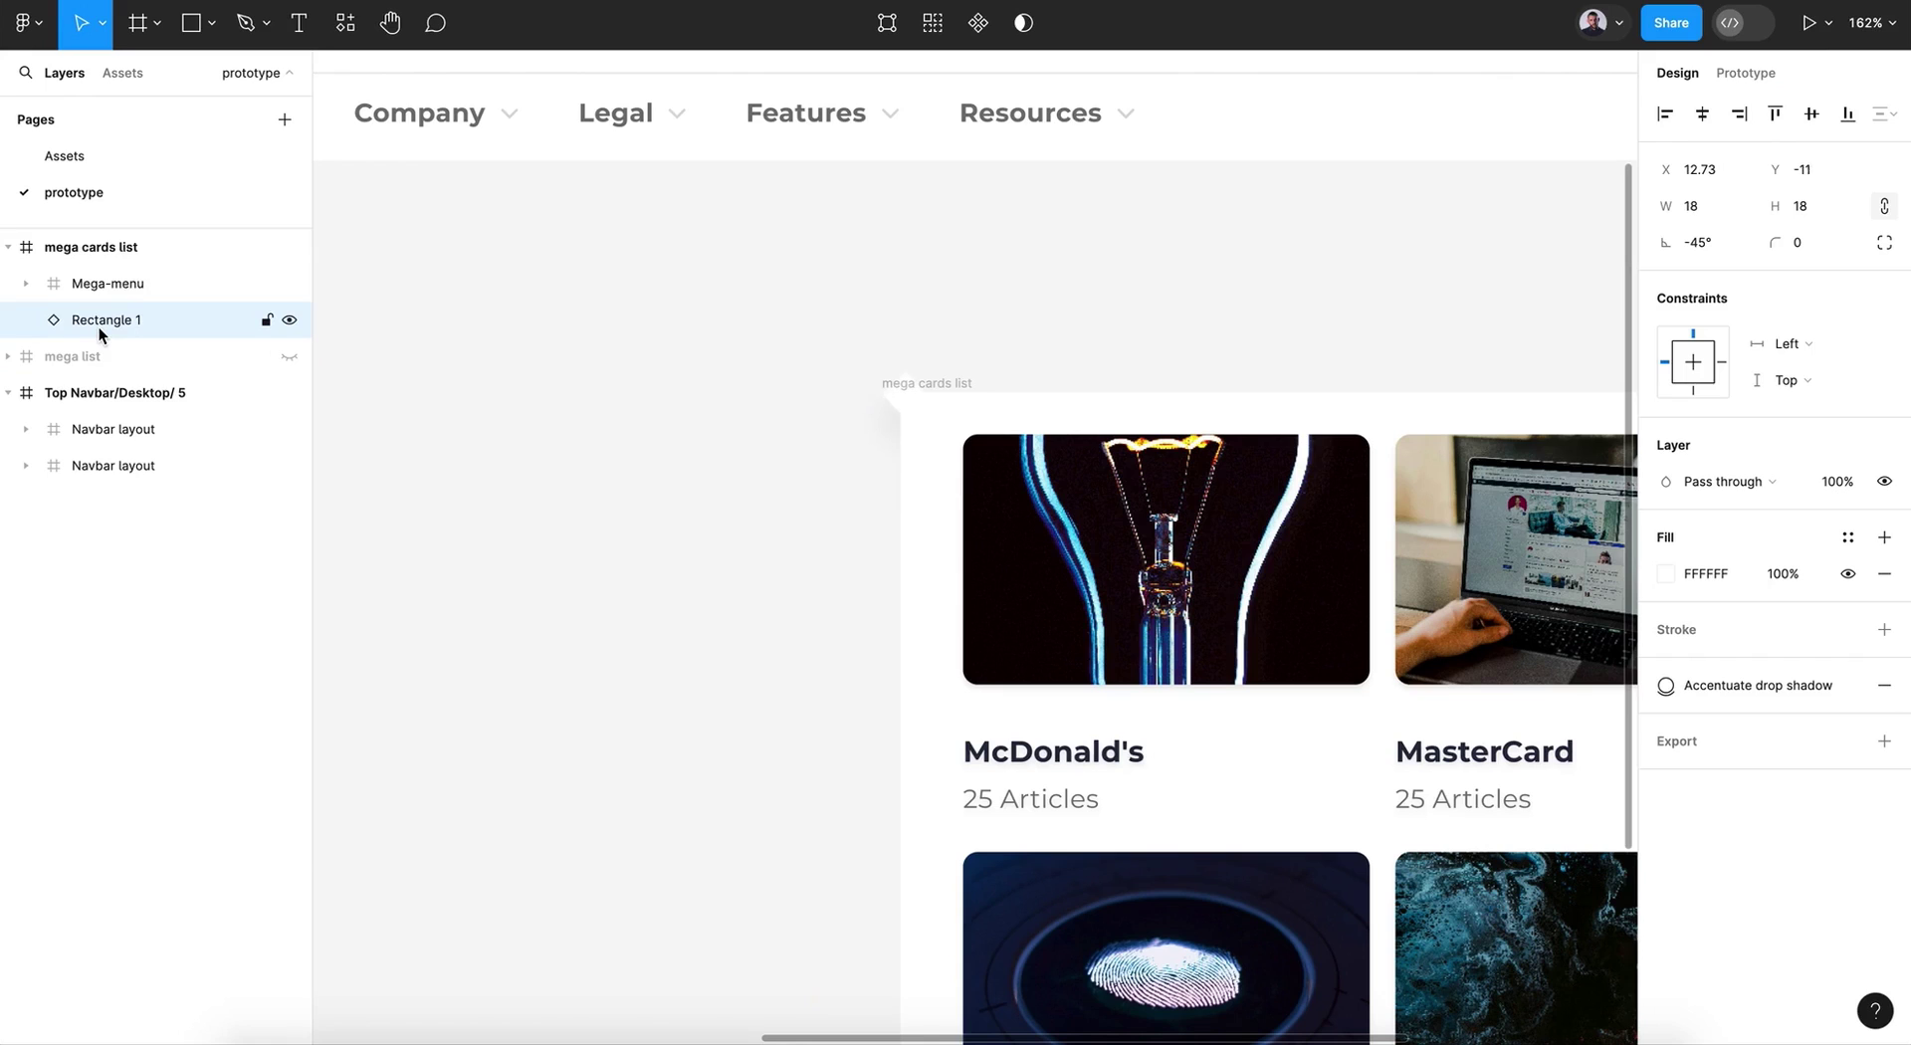
key("Up")
key("Up")
left_click(1702, 114)
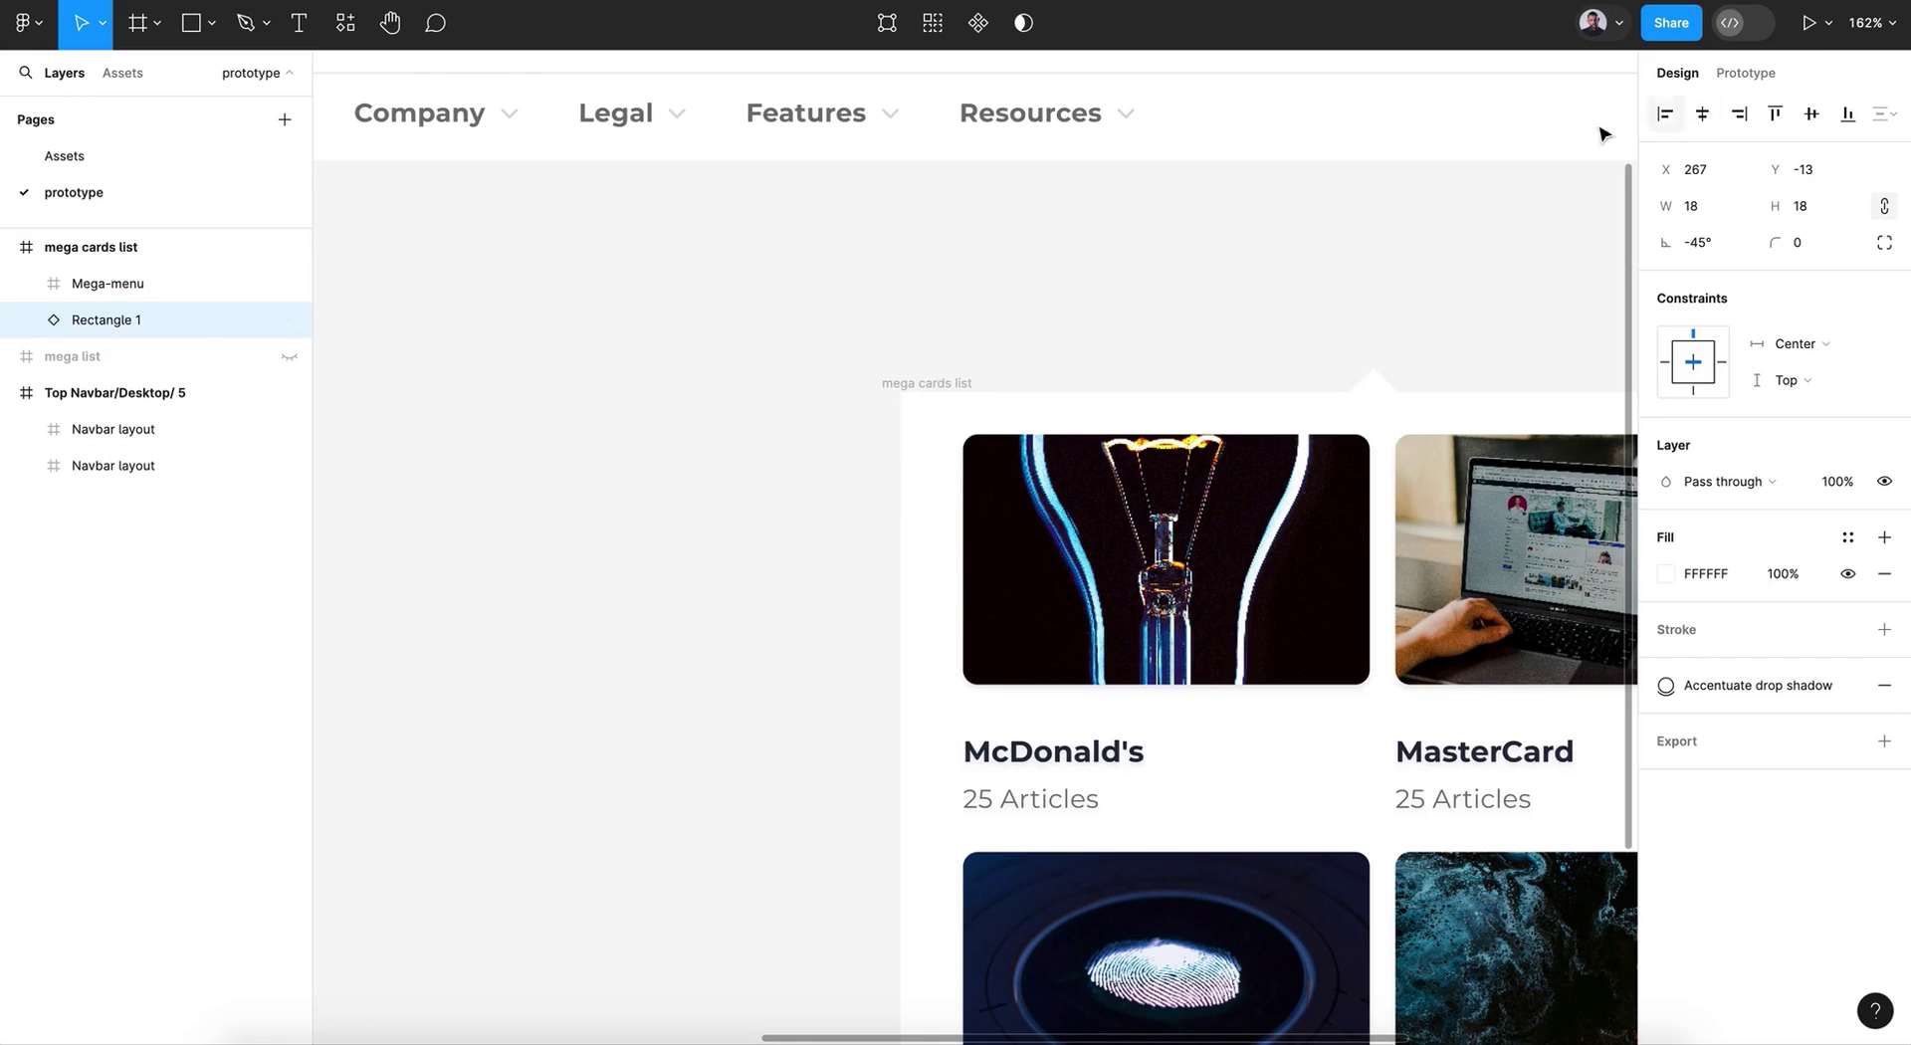
left_click(1165, 295)
Step: Move the mega cards list frame to X -331, Y 91, with its pointer under the Legal navbar link
scroll(1173, 302, "right", 2)
scroll(1174, 303, "left", 3)
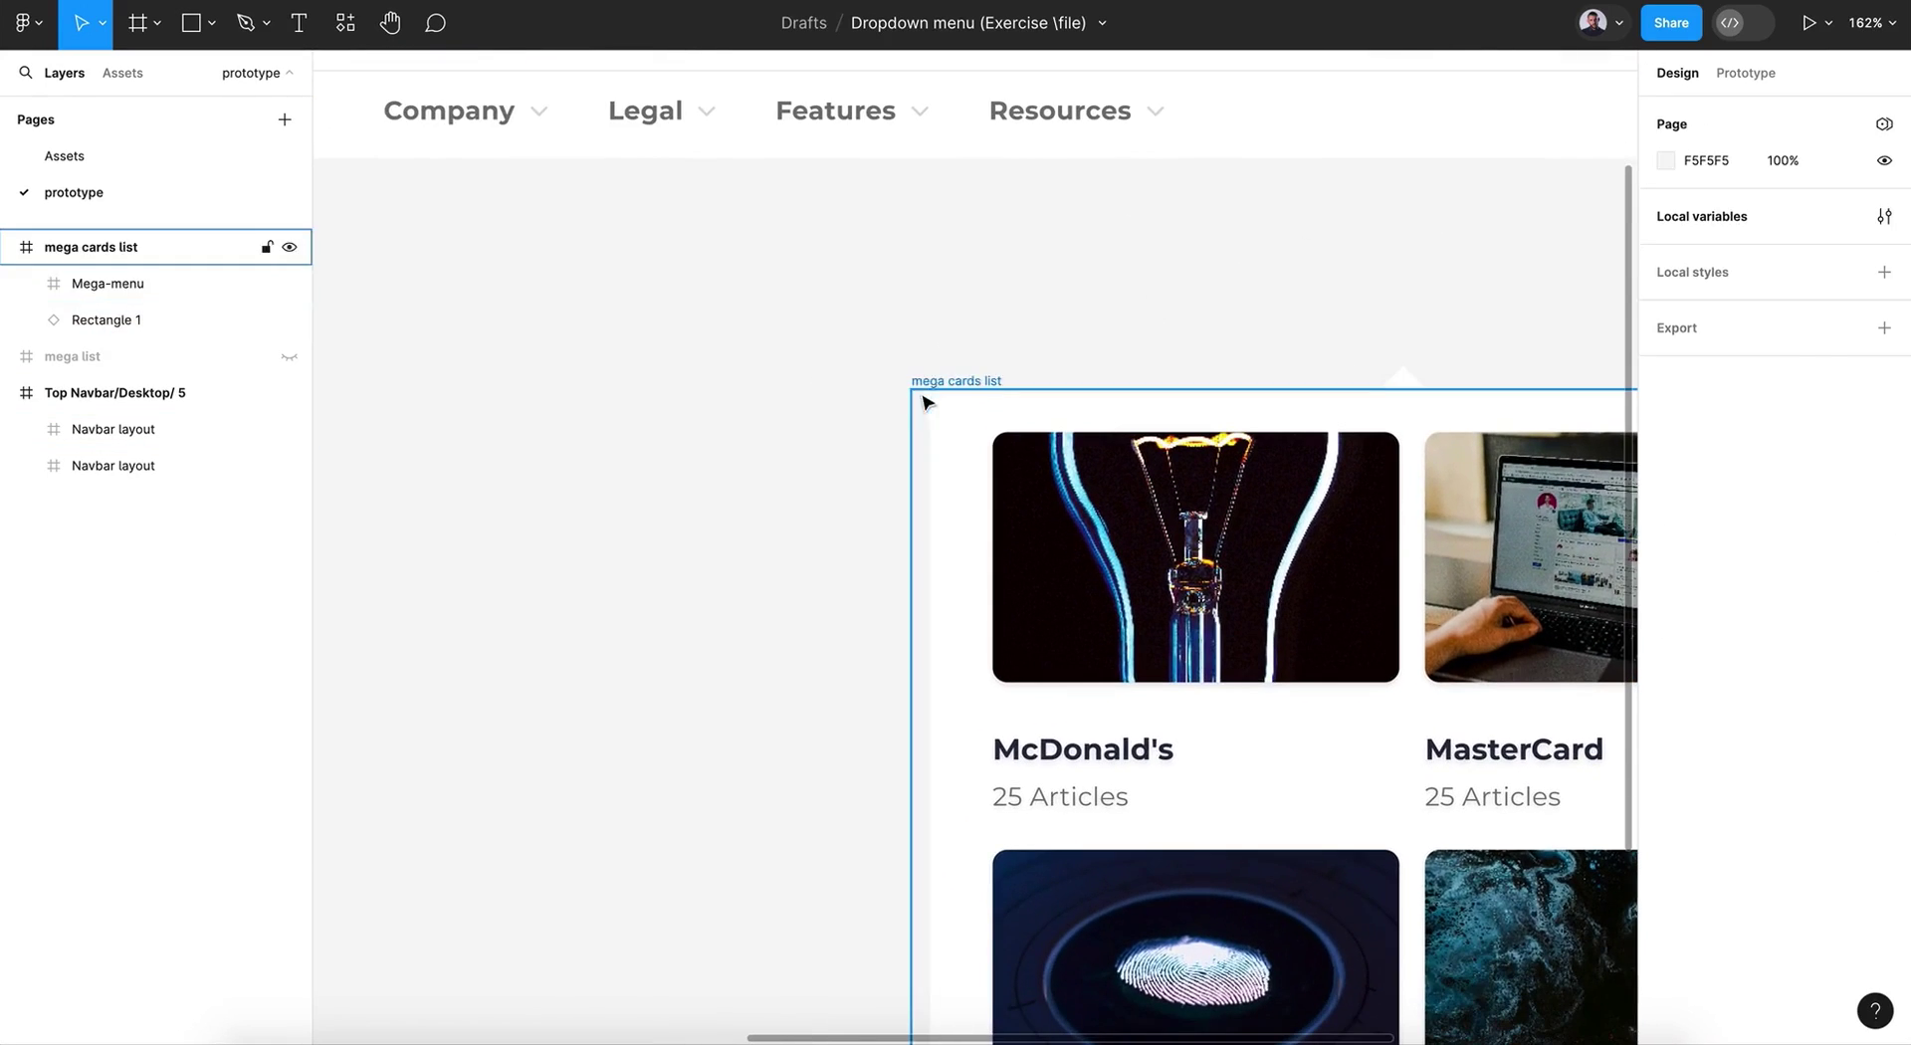
left_click_drag(952, 375, 368, 222)
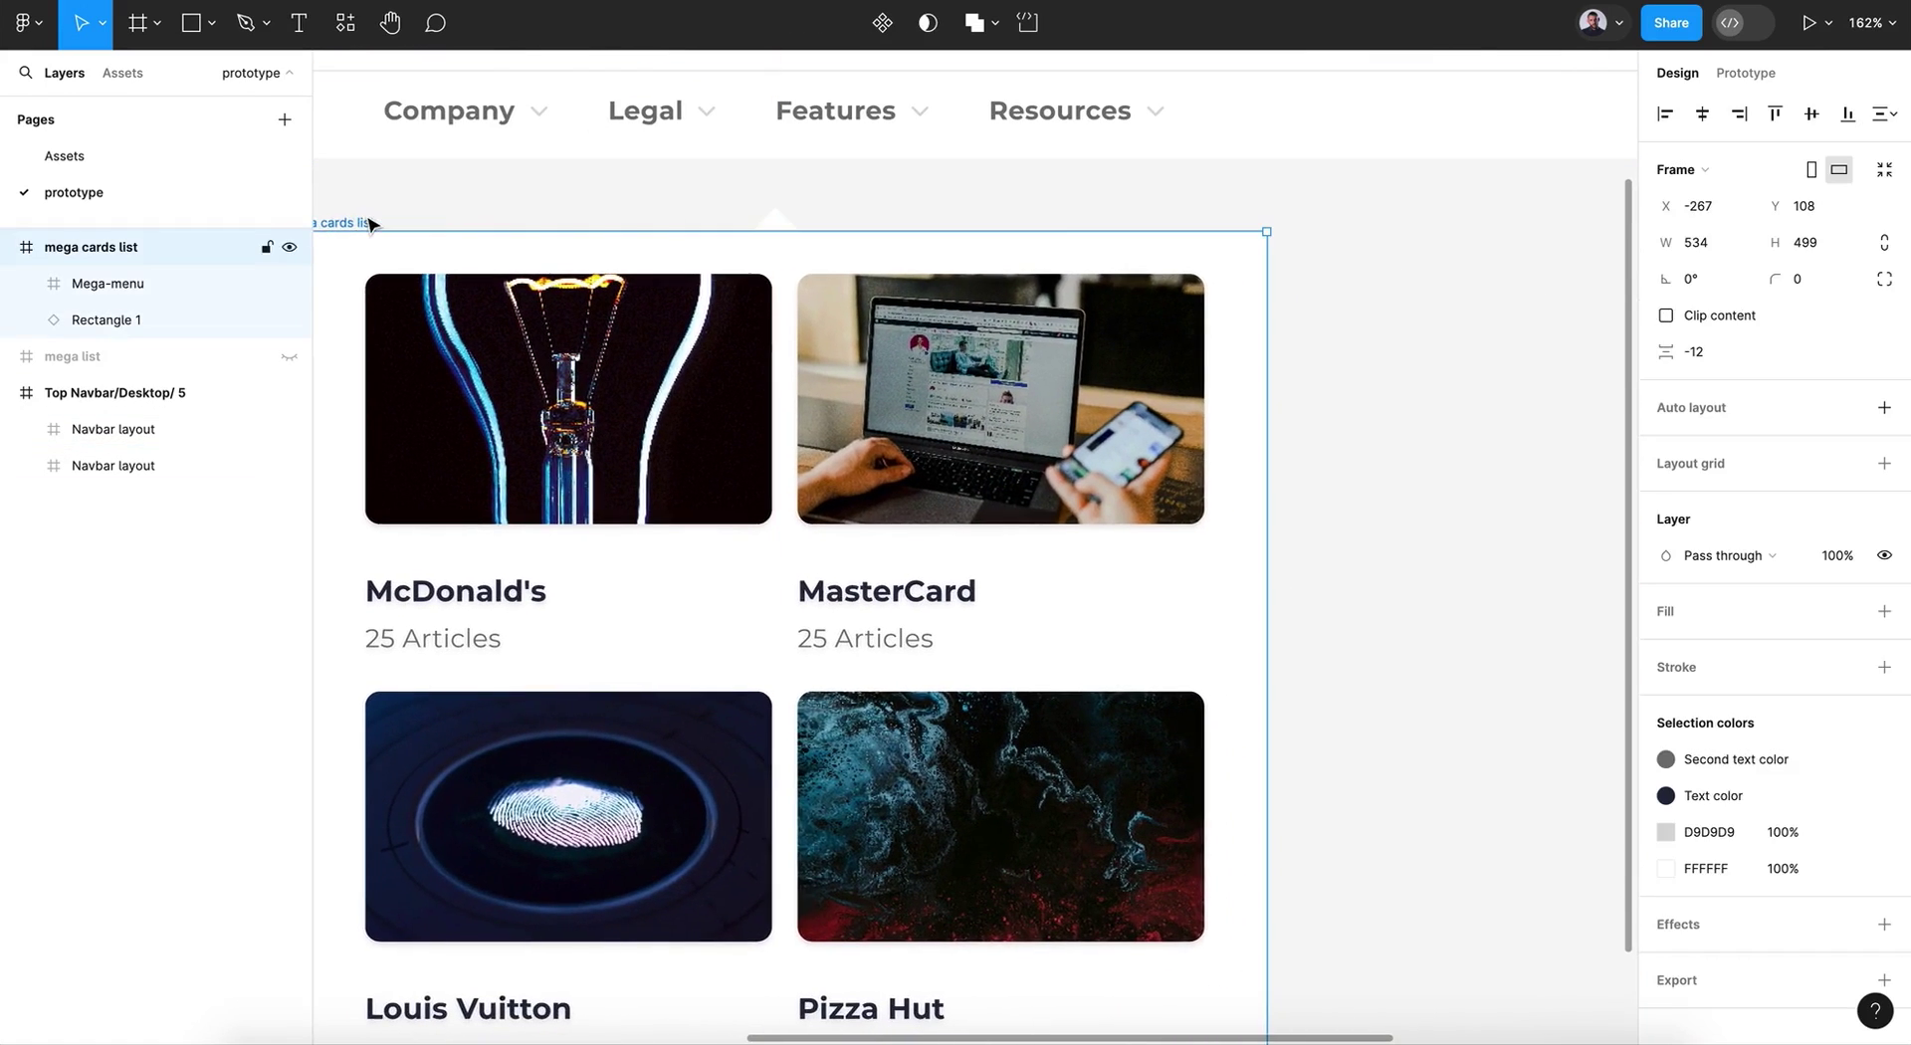
scroll(371, 222, "left", 5)
scroll(371, 222, "up", 2)
left_click_drag(654, 294, 549, 271)
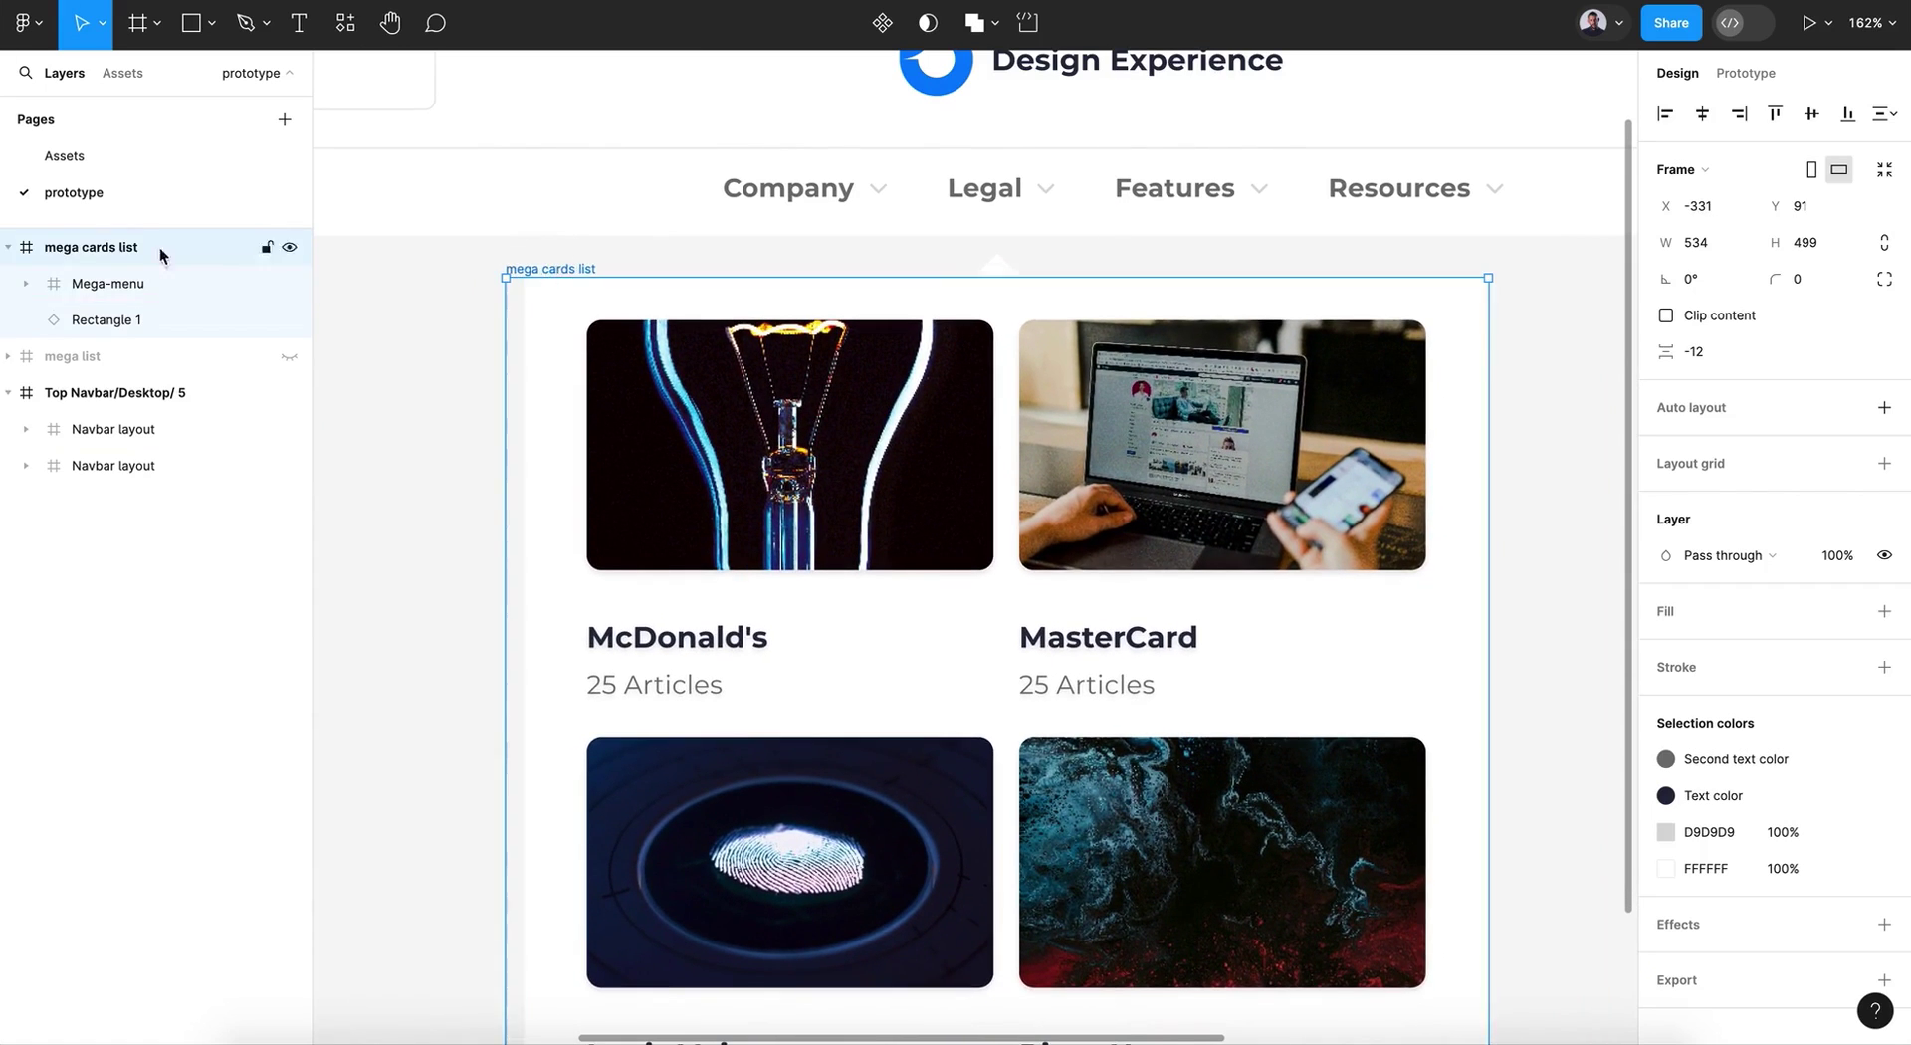
Step: Show the mega list frame again and align the tops of the mega list and mega cards list frames
left_click(288, 357)
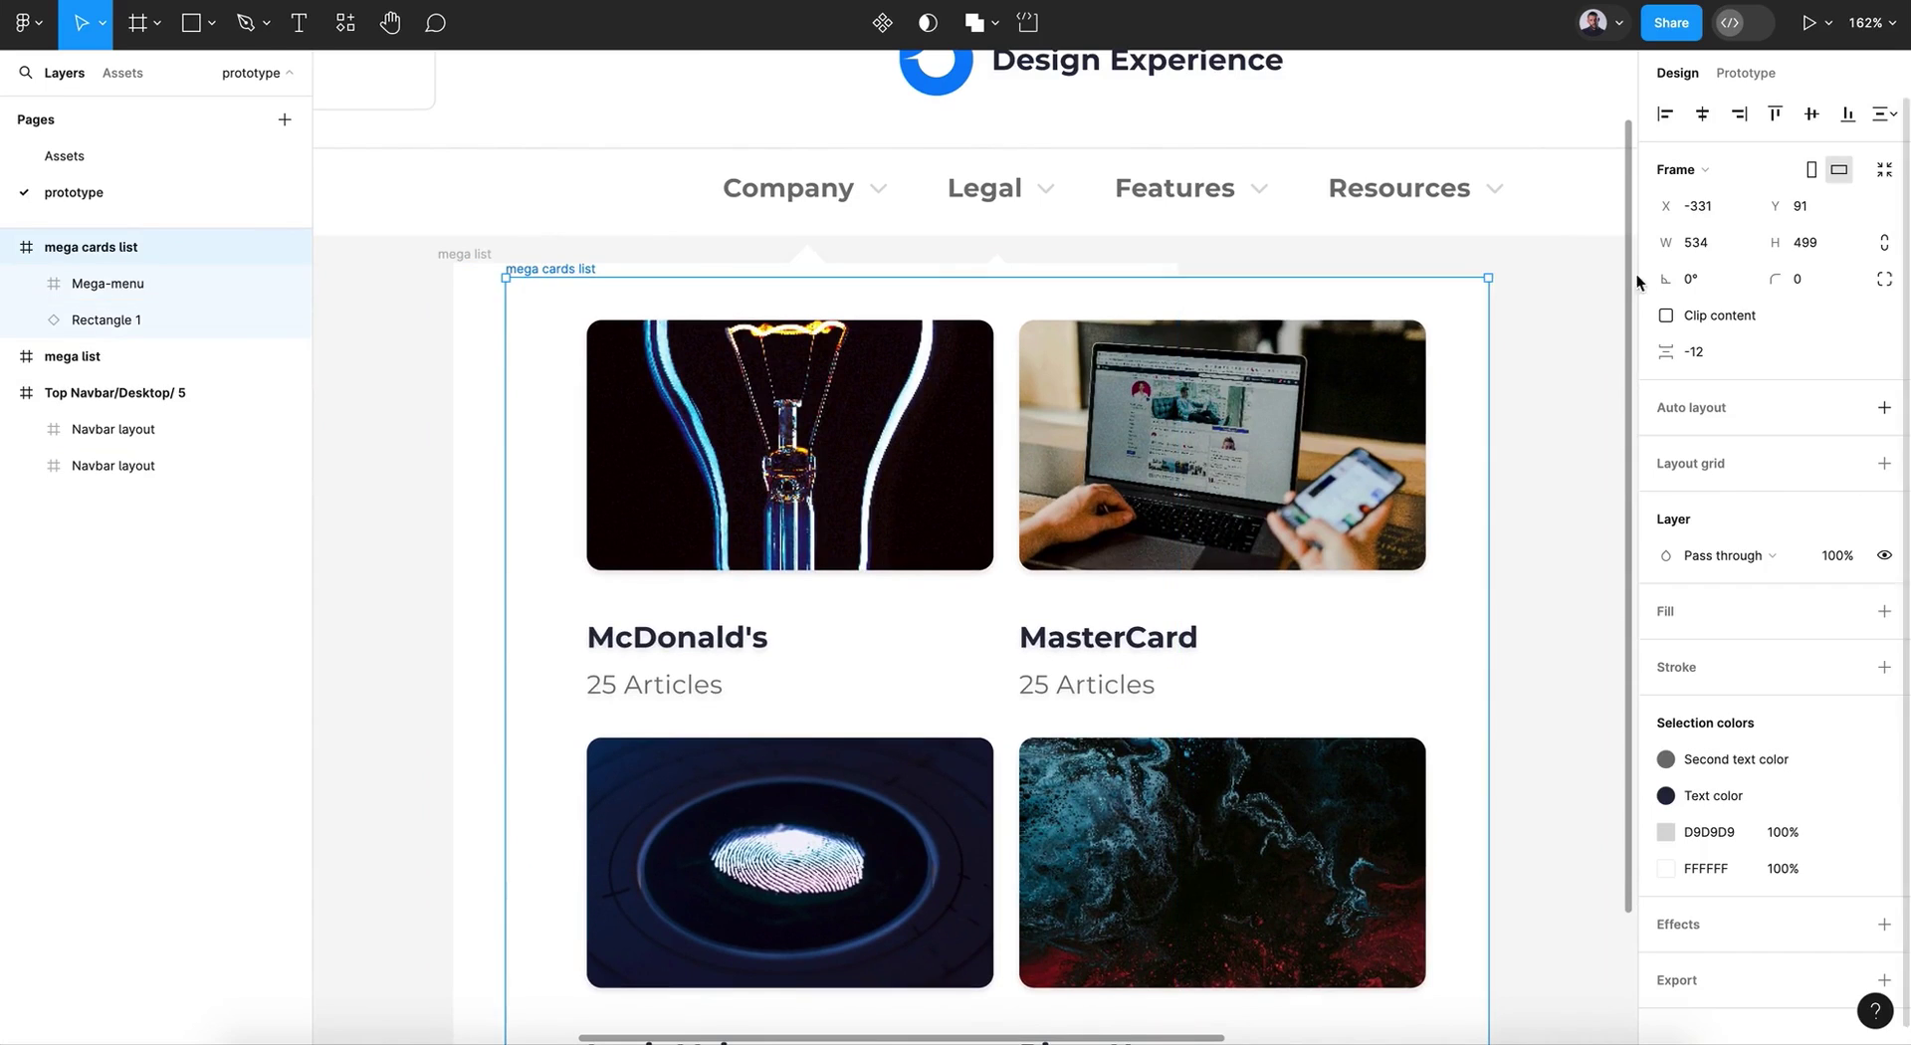
left_click(1441, 318)
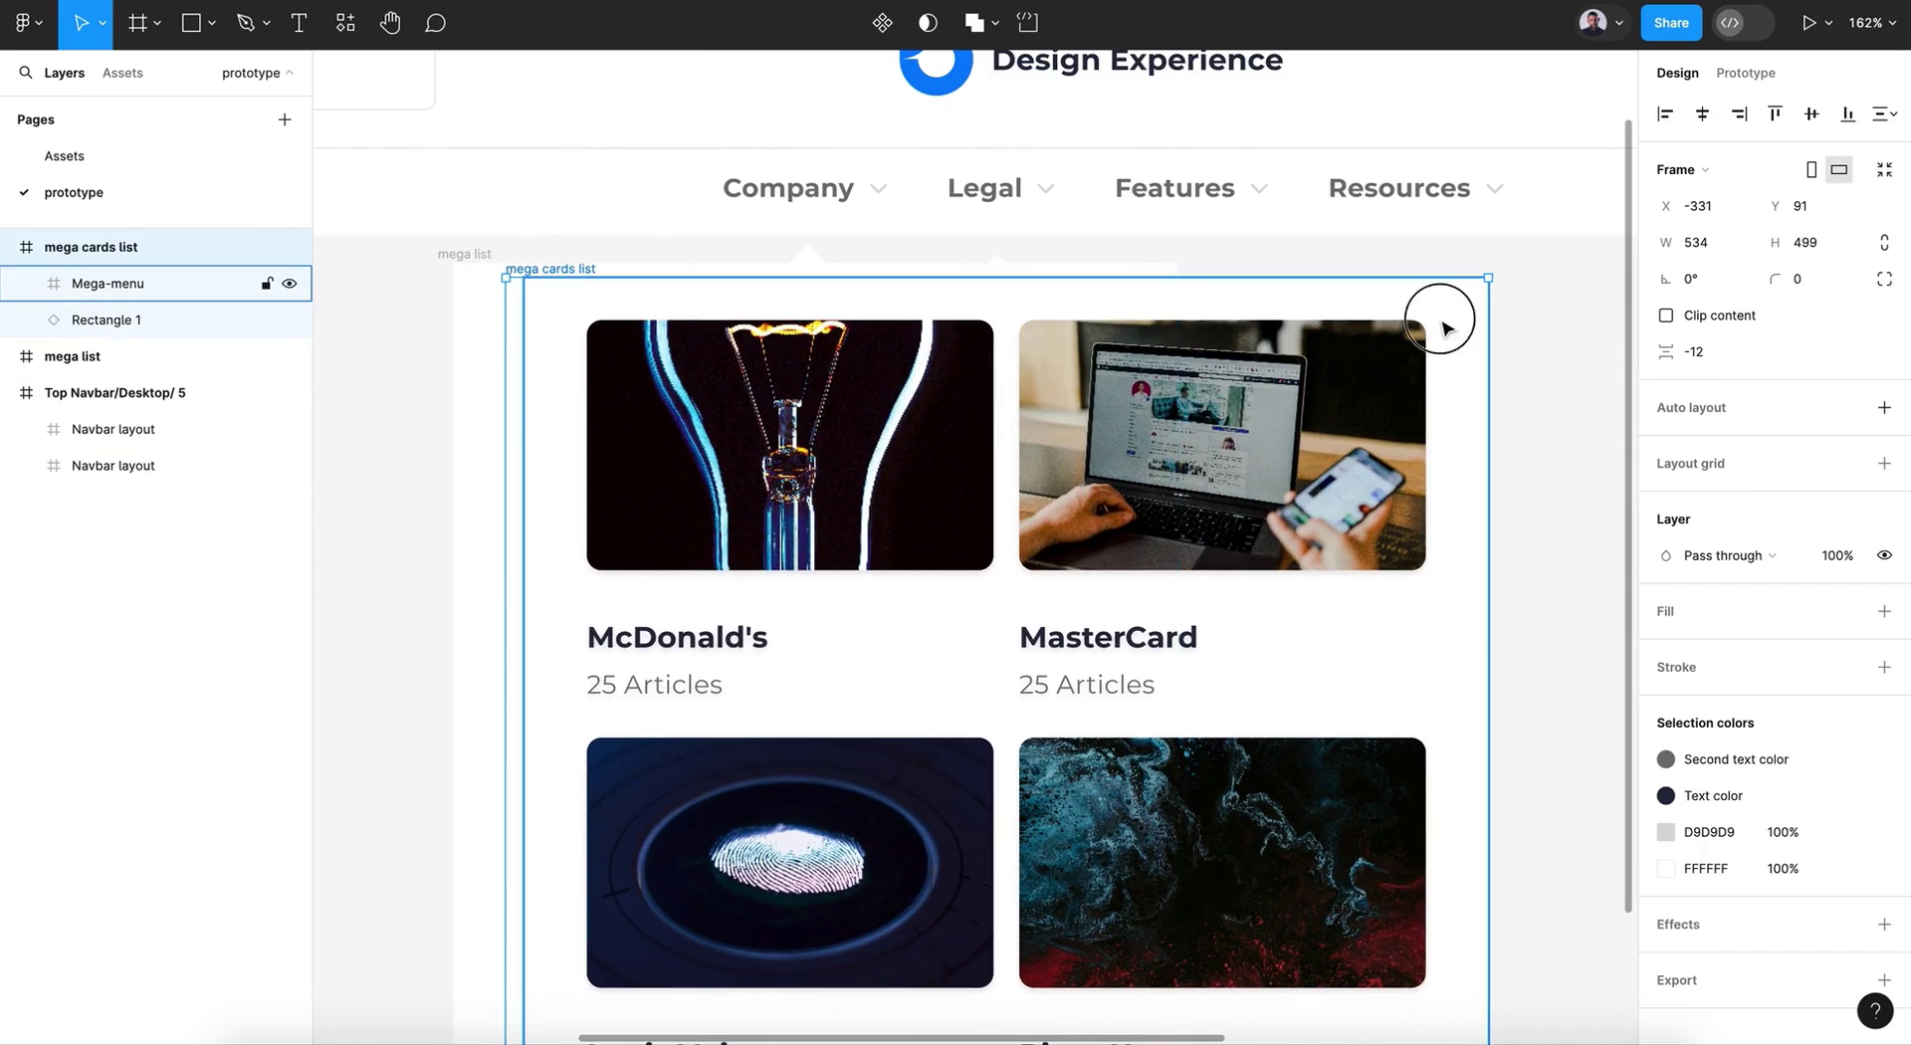
left_click(9, 247)
left_click(87, 249)
left_click(76, 286, "shift")
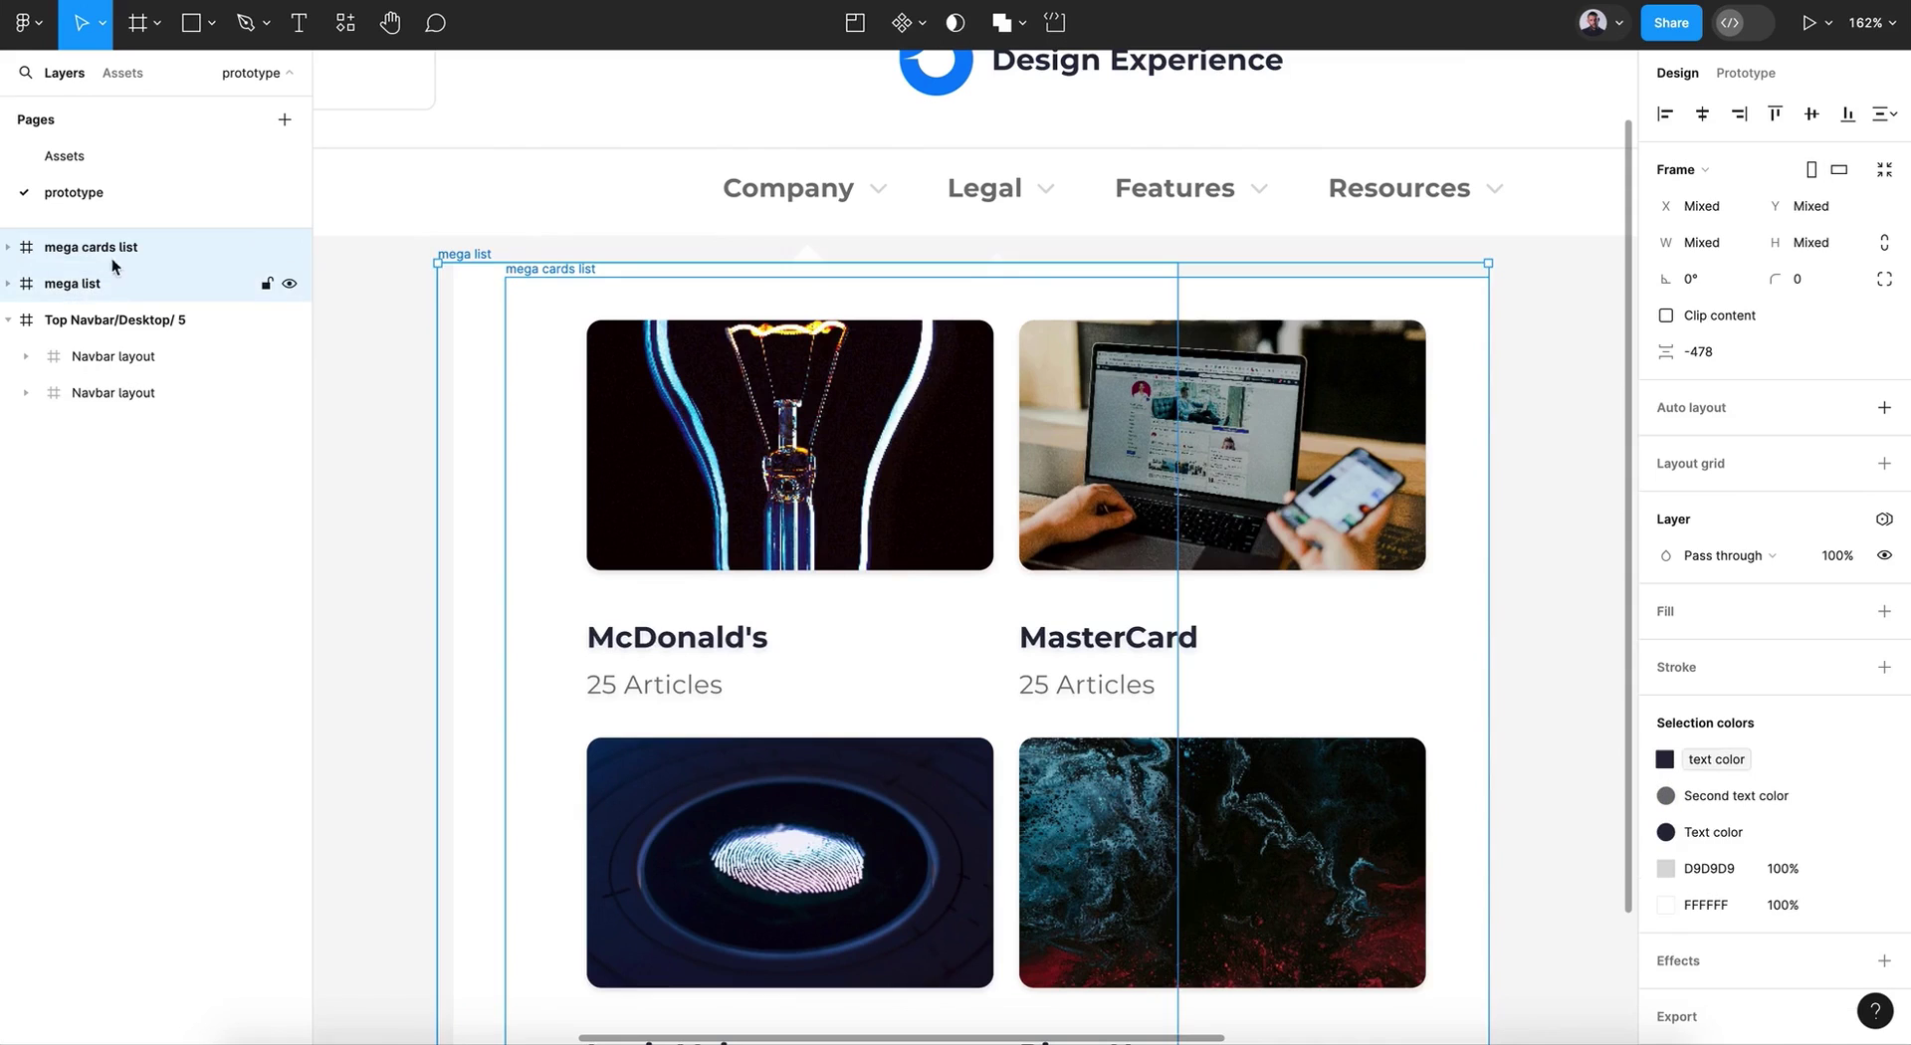
left_click(1775, 114)
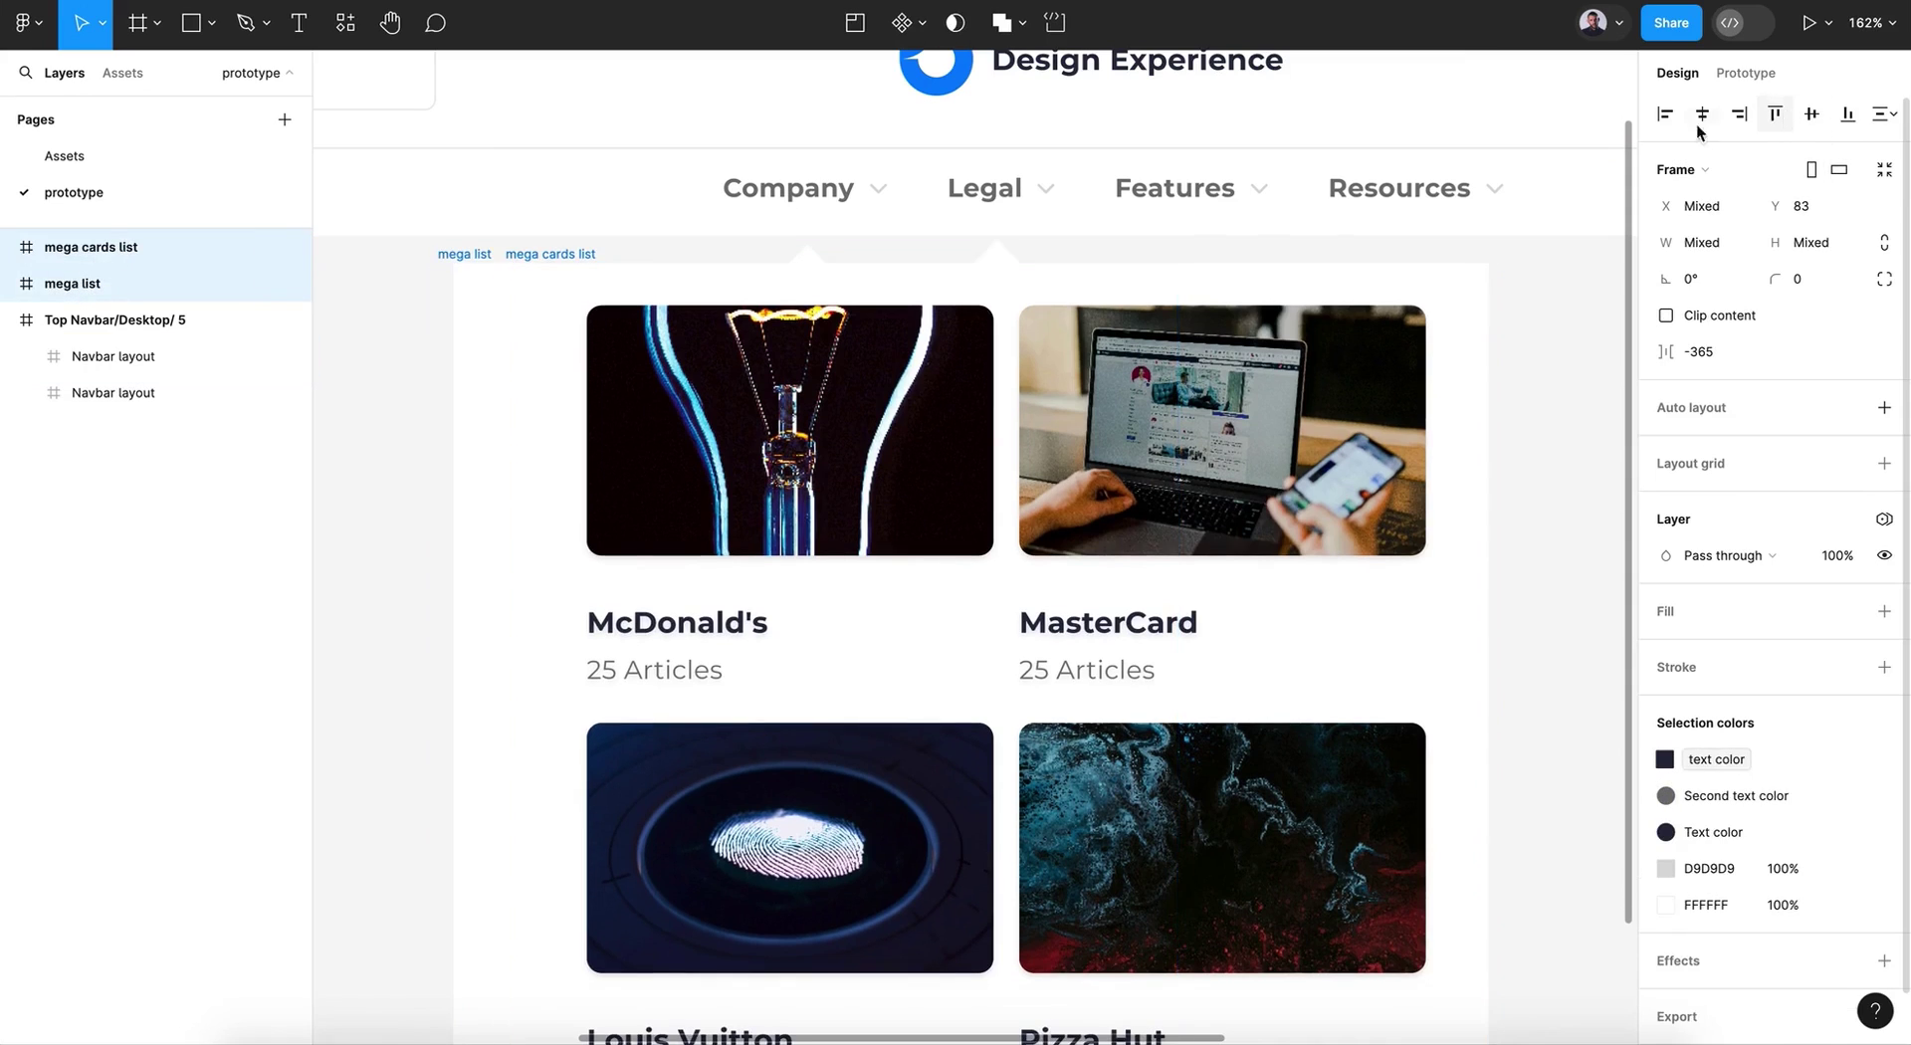
Step: Rename the mega list frame as "mega list 1" and the mega cards list frame as "mega list 2"
left_click(99, 288)
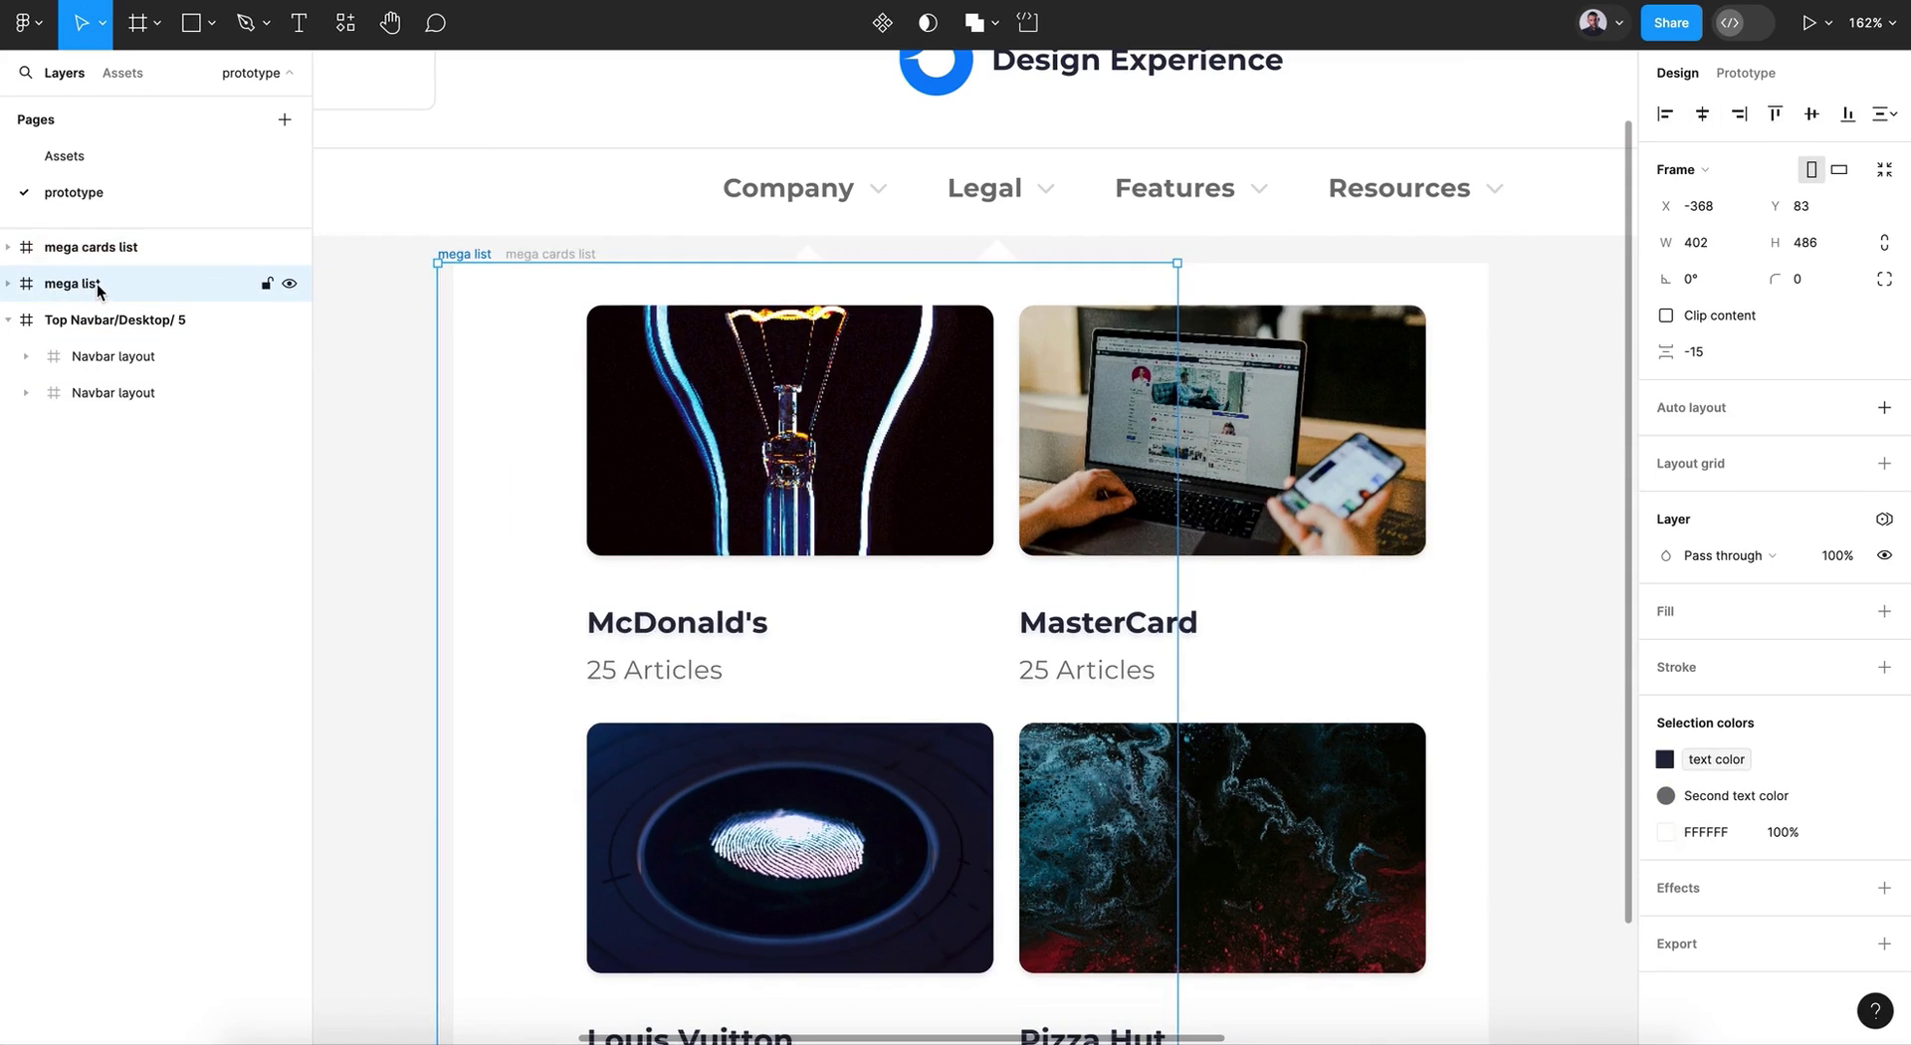
double_click(97, 284)
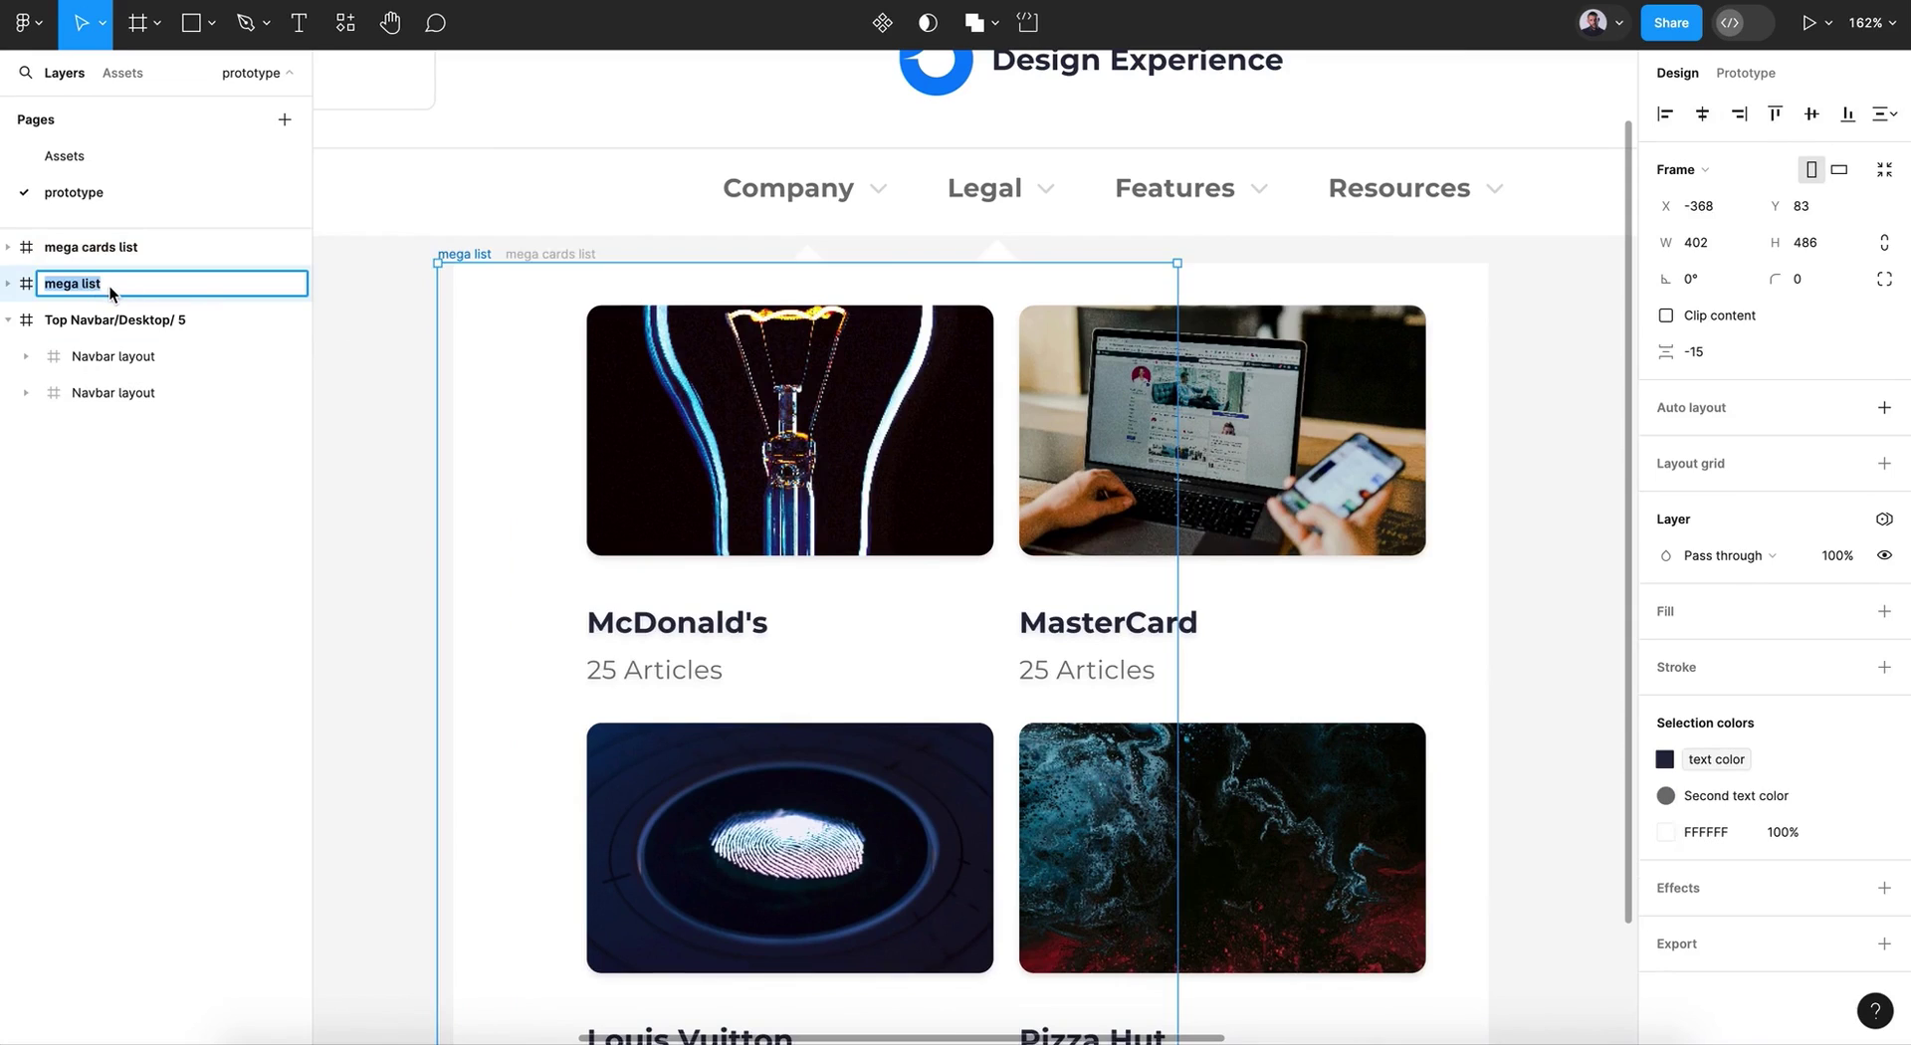
type("1")
key("ctrl+a")
key("ctrl+c")
double_click(115, 247)
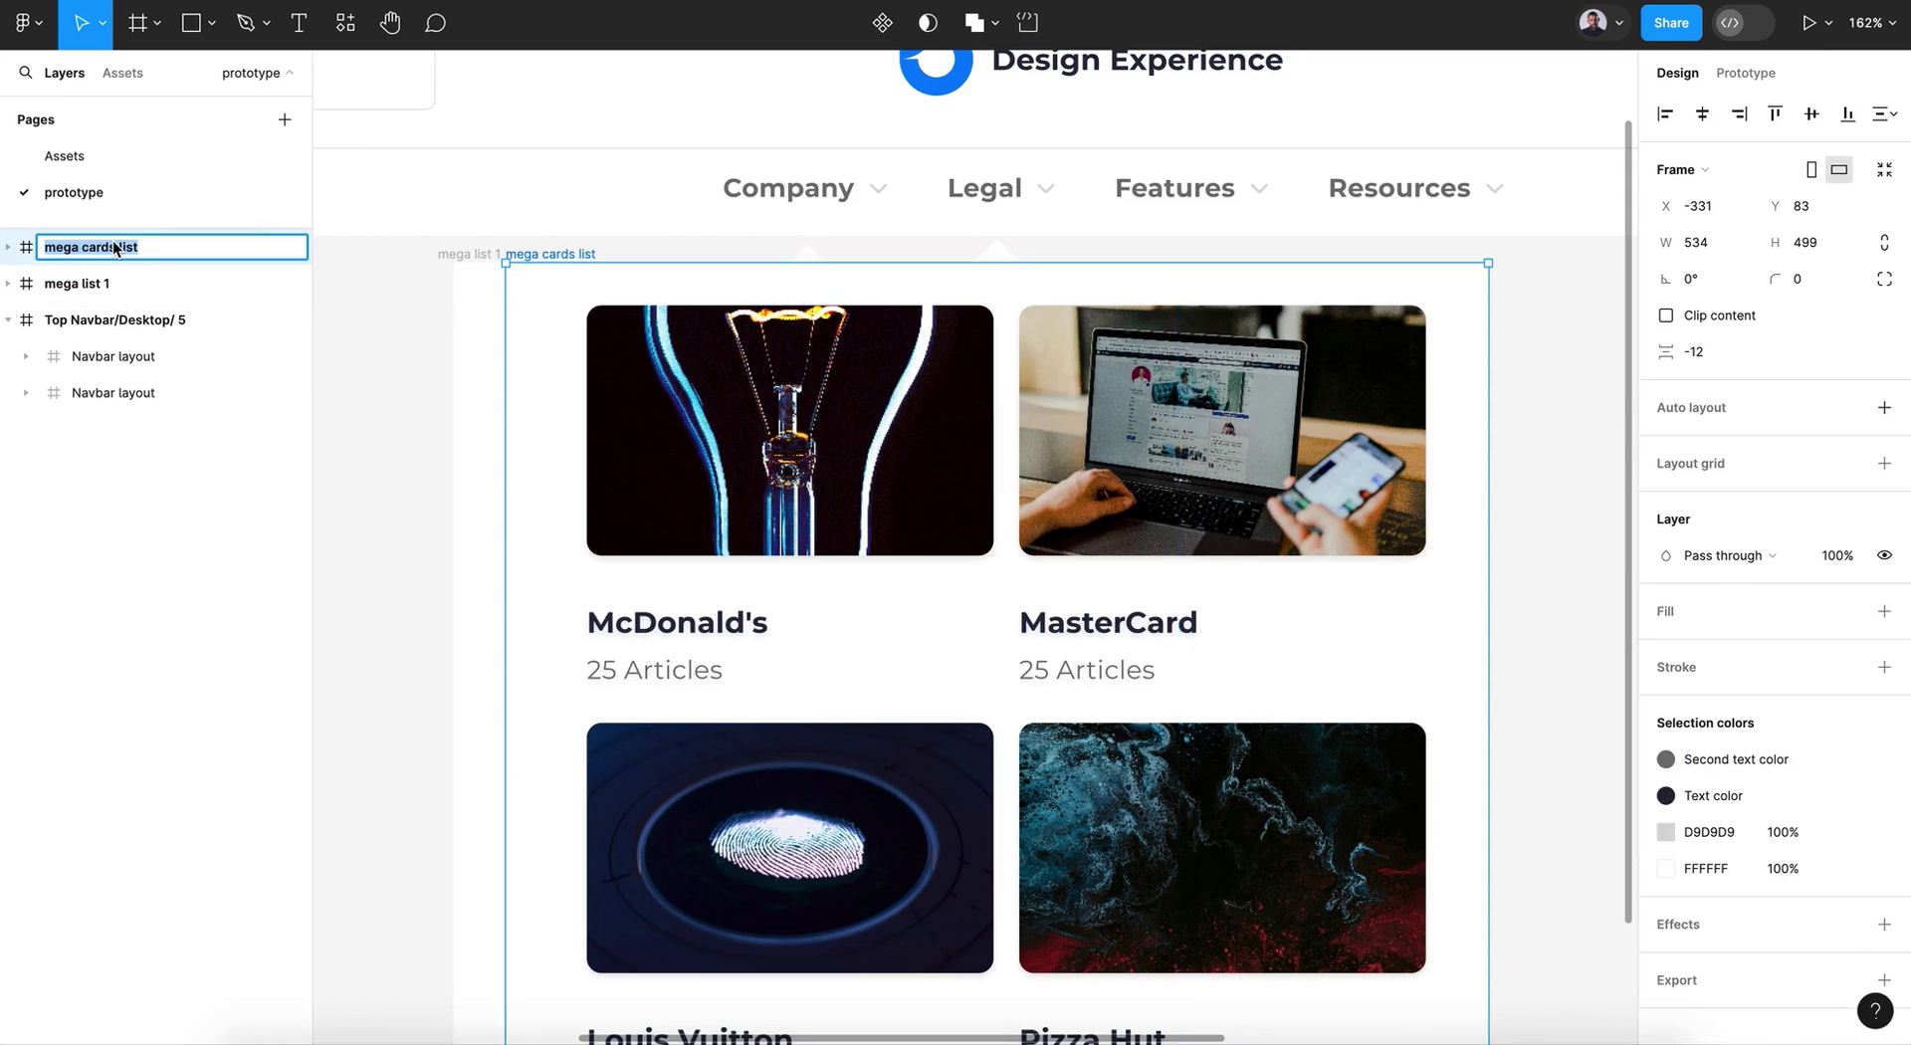
key("ctrl+v")
key("Return")
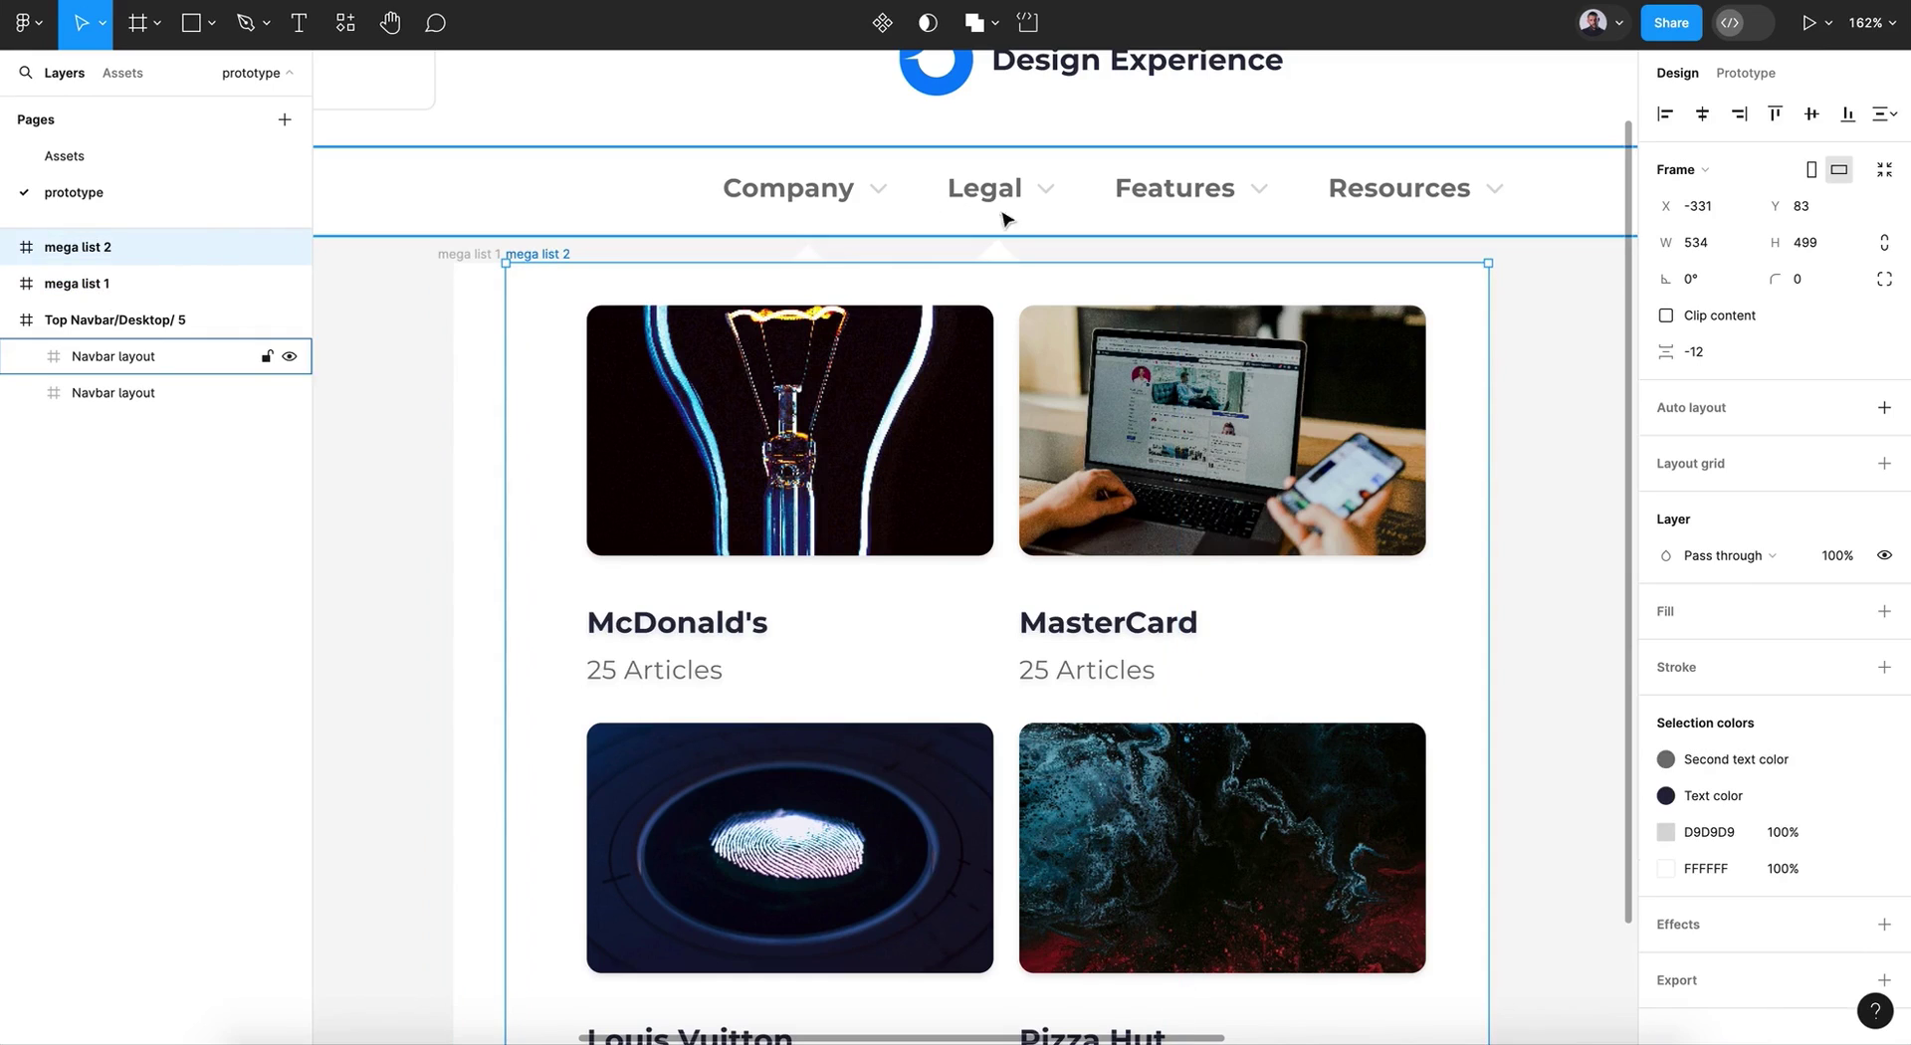
Step: Nudge mega list 2's diamond pointer down to Y -10
left_click(1005, 253)
left_click_drag(1058, 271, 1080, 274)
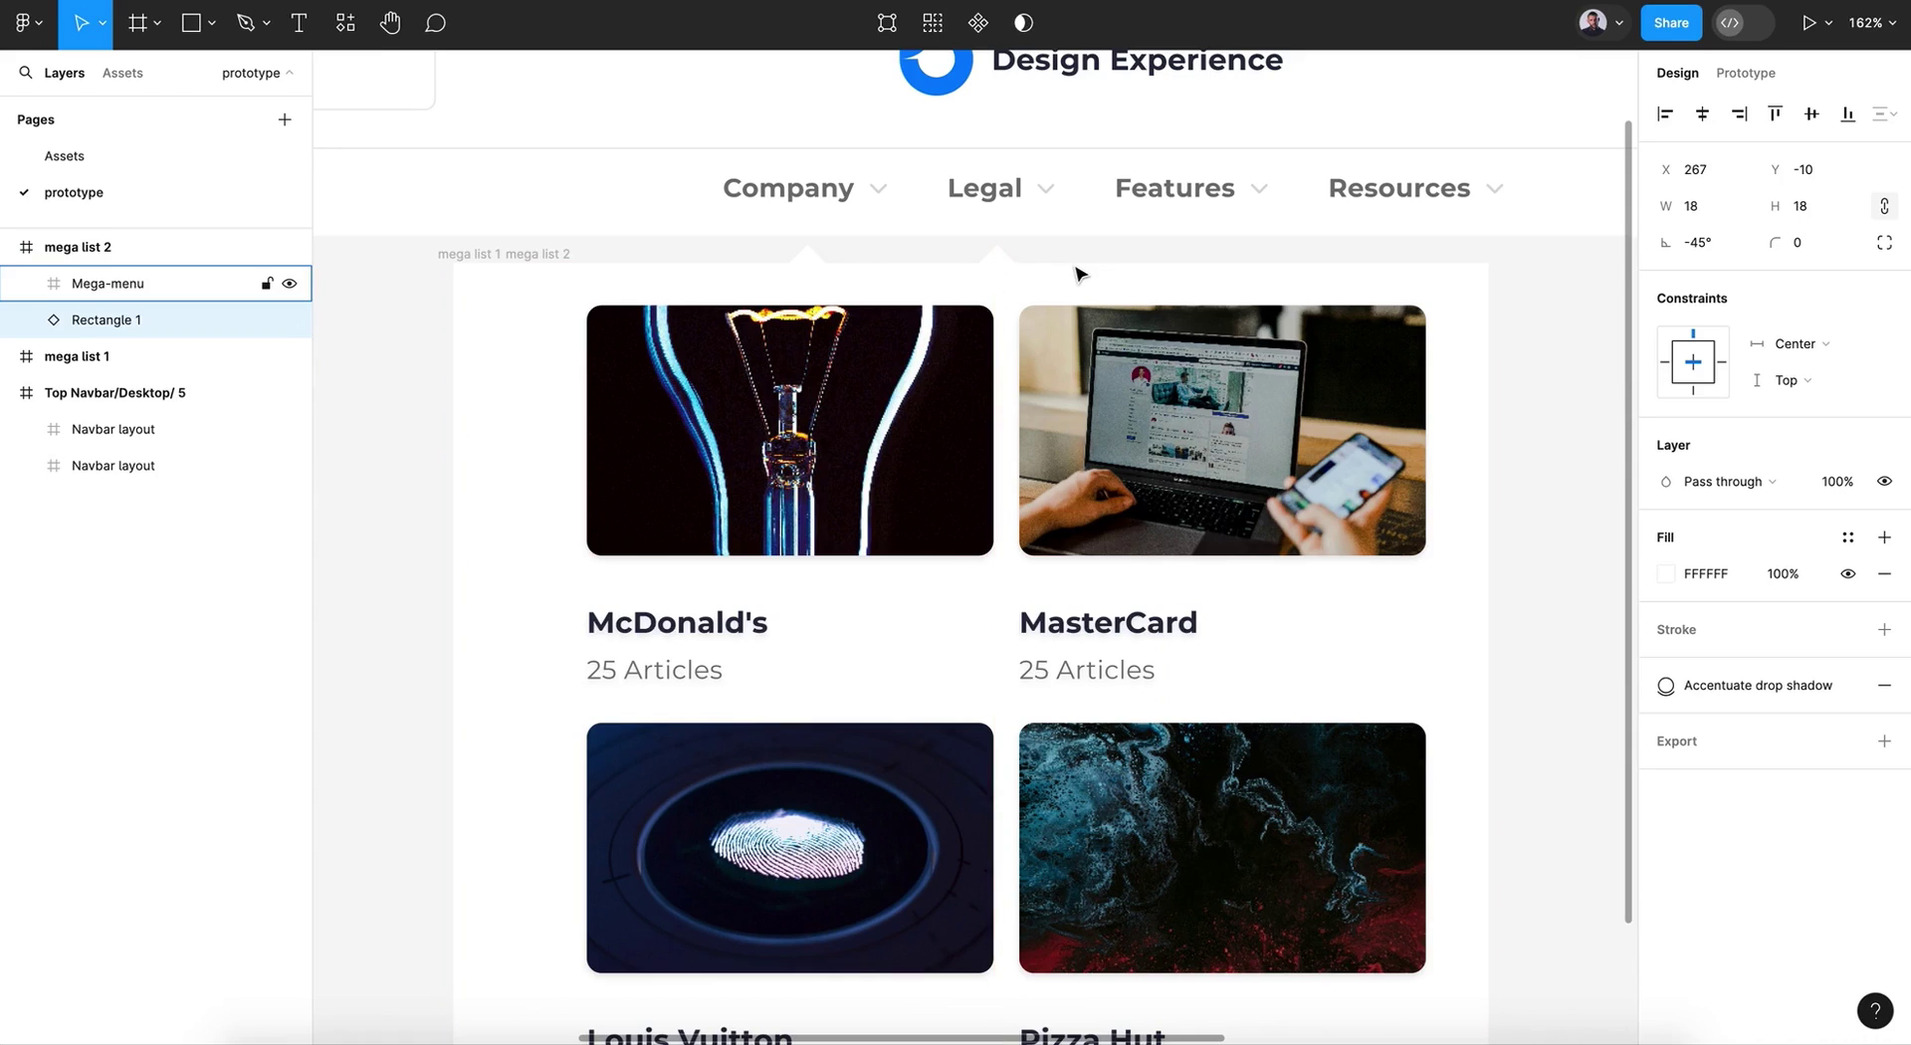
left_click(777, 257)
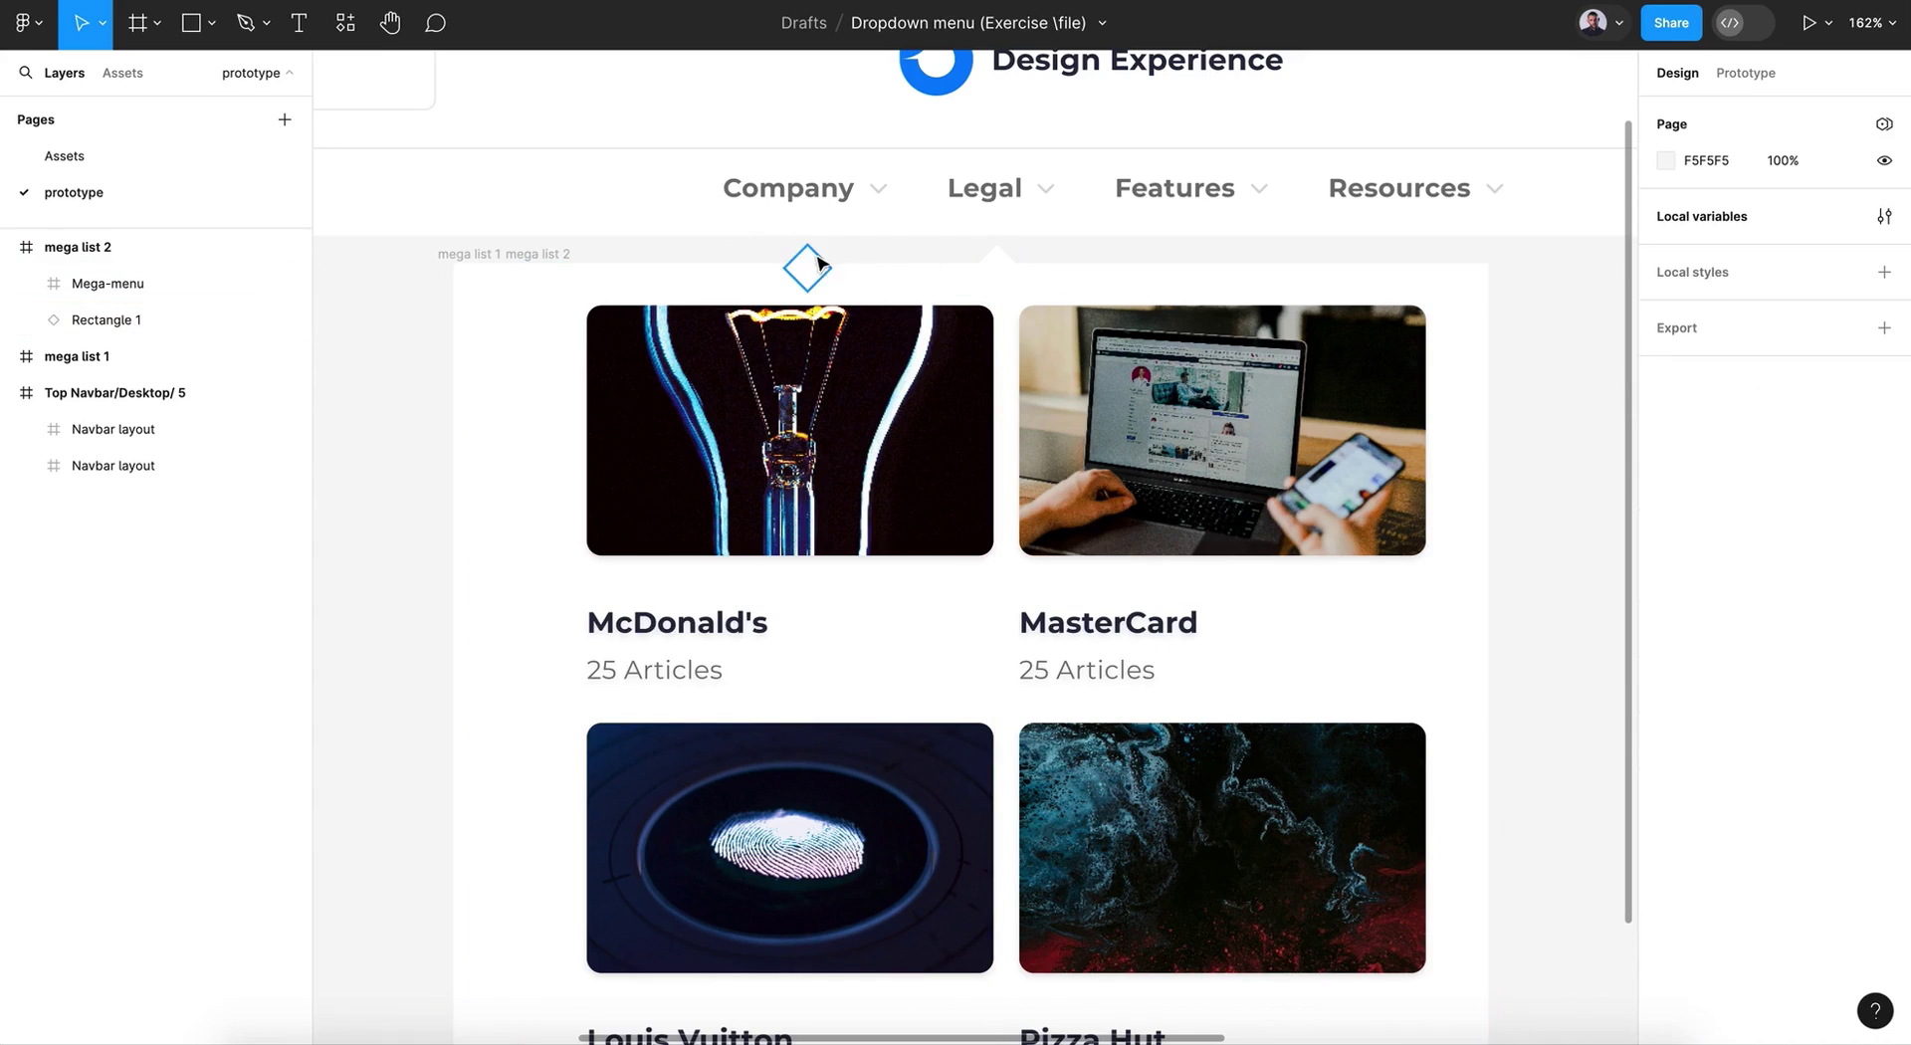
left_click(920, 252)
Step: Duplicate the mega list 1 and mega list 2 frames together in place
left_click(9, 251)
left_click(99, 283)
left_click(105, 265, "shift")
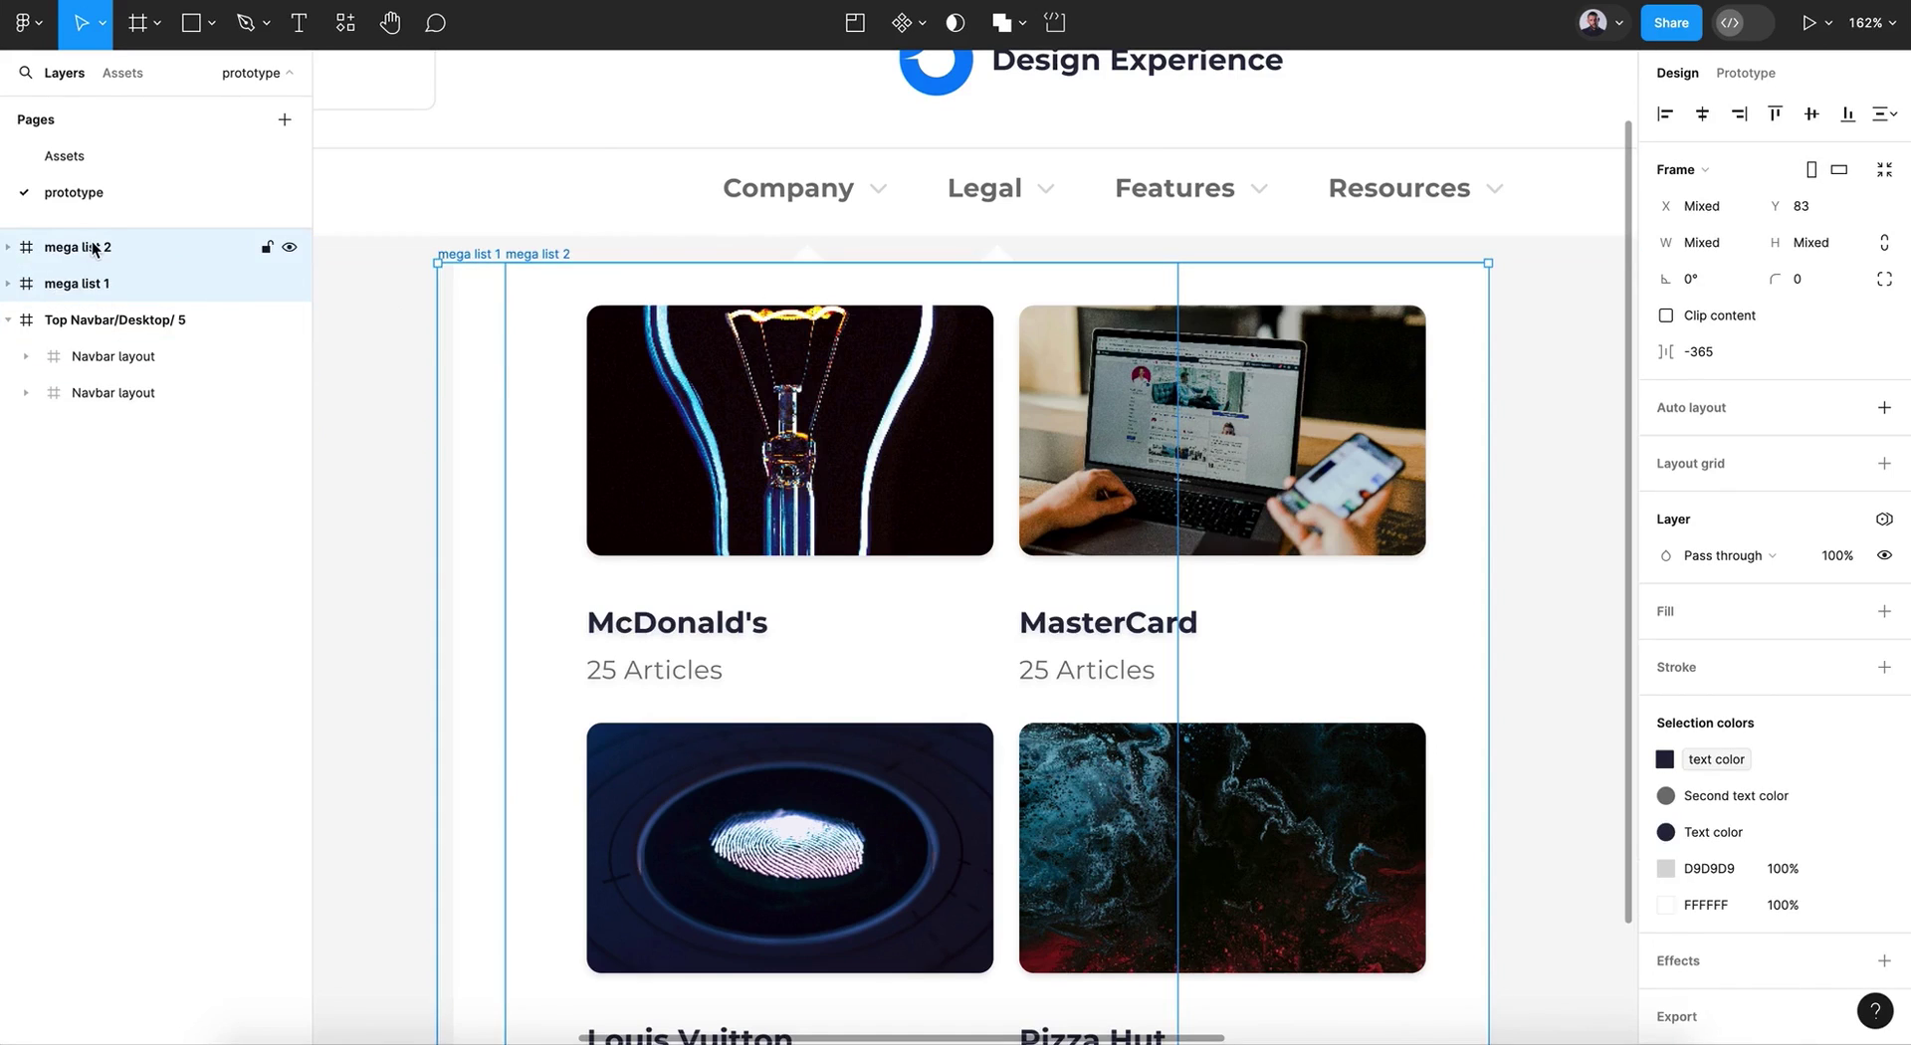
key("ctrl+d")
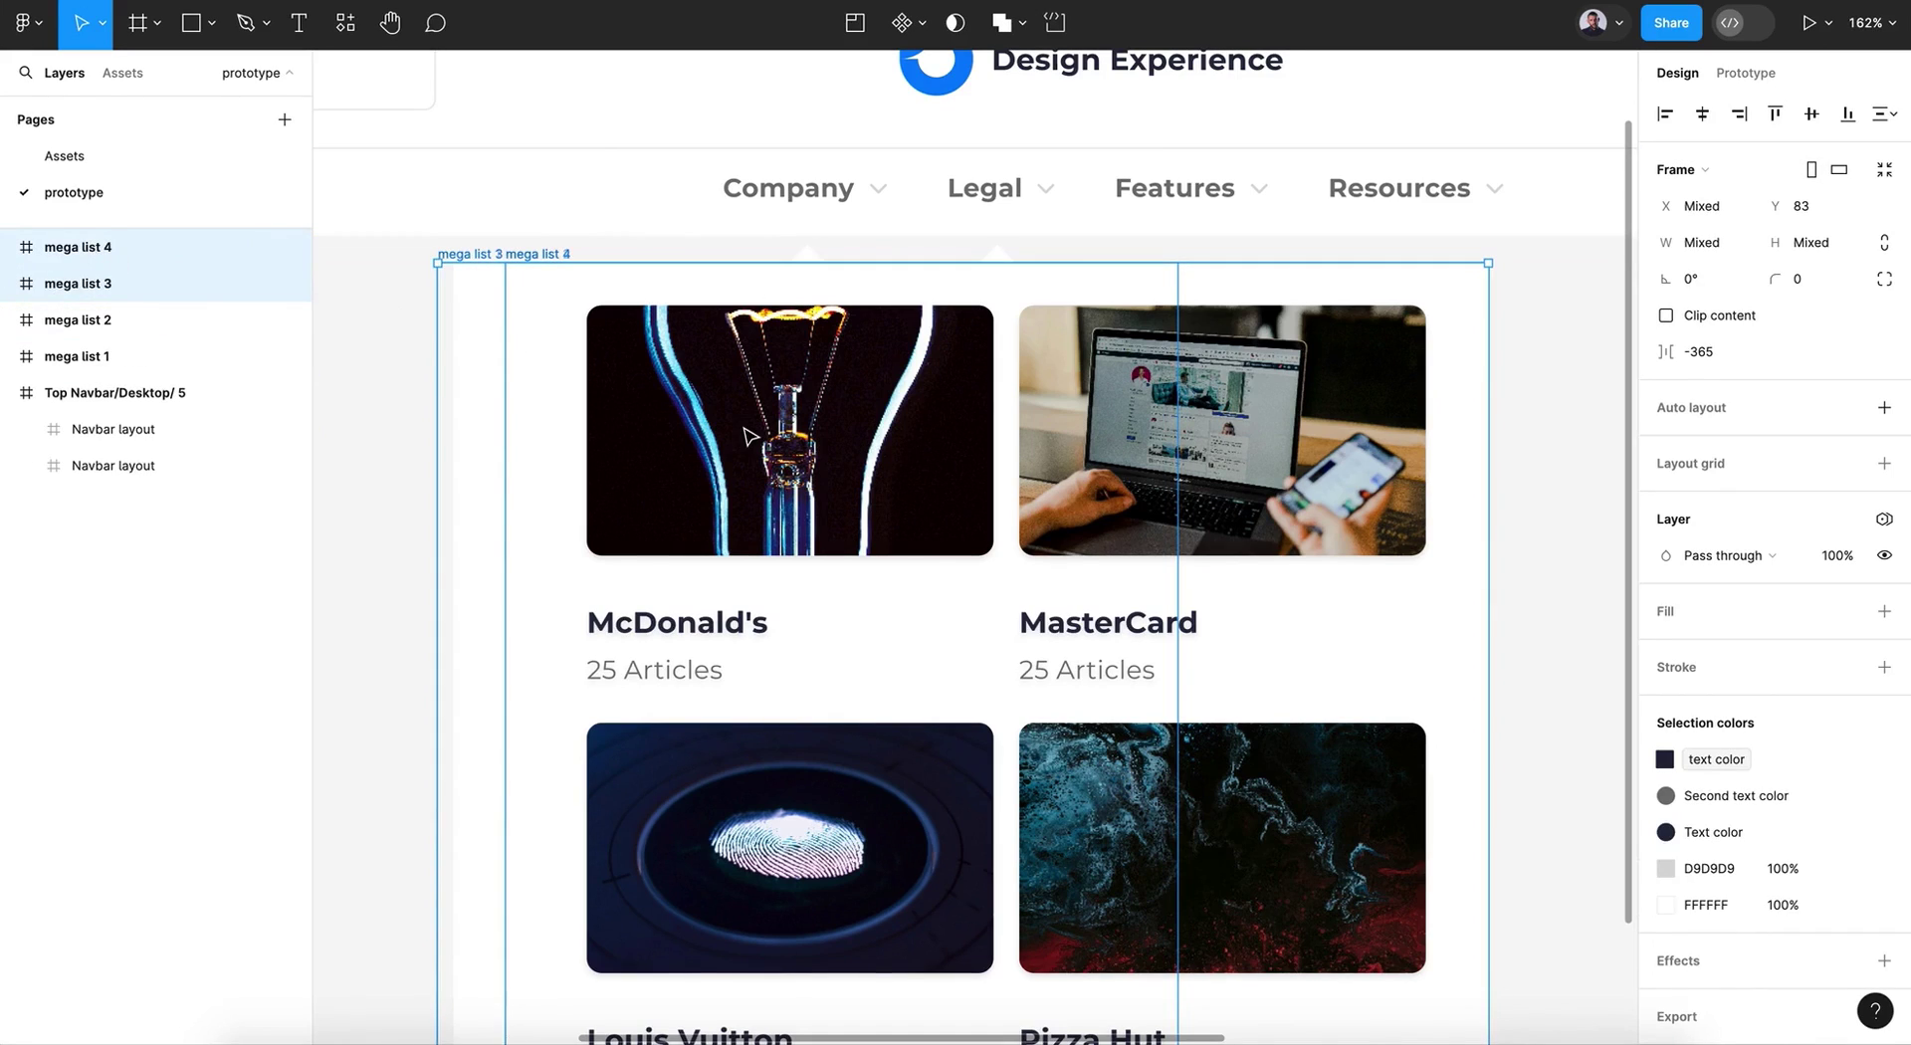
Step: Move the duplicated mega list 3 and mega list 4 frames horizontally about 200 px, toward the Features and Resources links
key("shift+Right")
key("shift+Right")
key("shift+Right")
key("shift+Right")
key("shift+Right")
key("shift+Right")
key("shift+Right")
key("shift+Right")
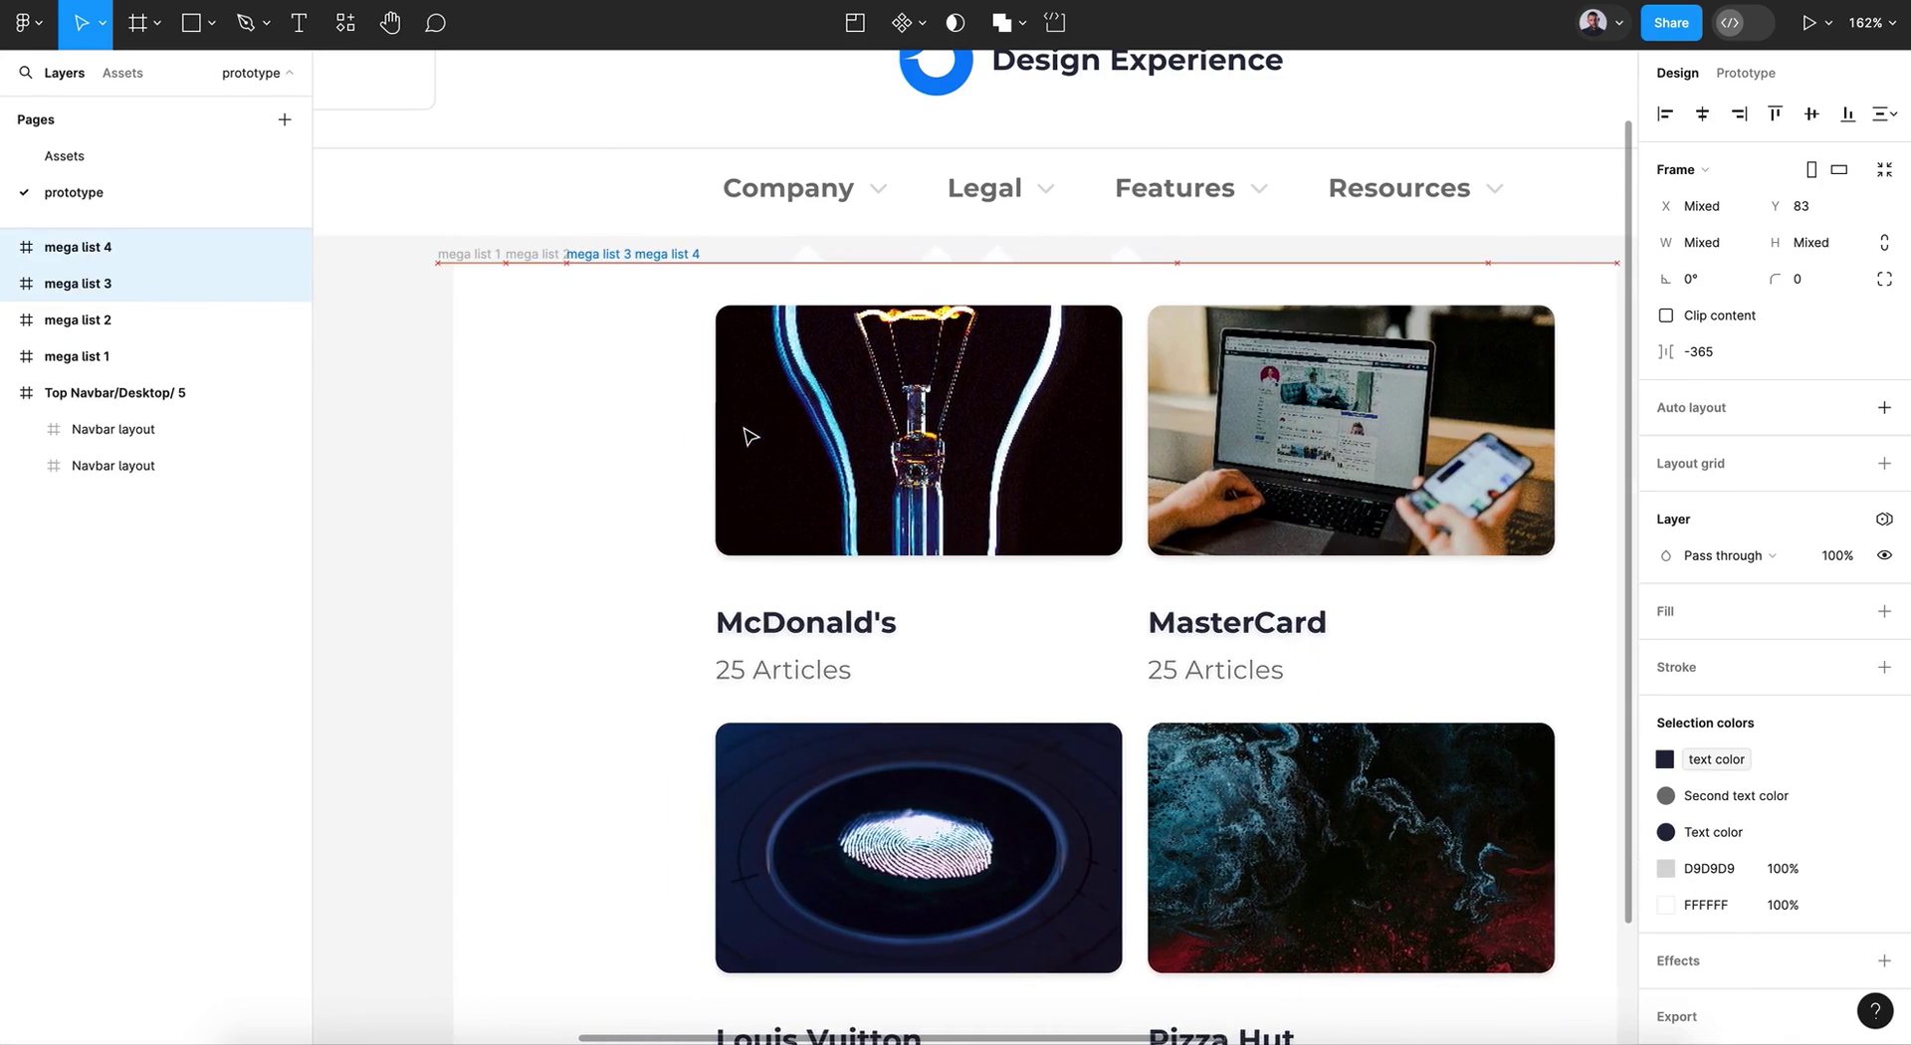
key("shift+Right")
key("shift+Right")
key("shift+Right")
key("shift+Right")
key("shift+Right")
key("shift+Right")
key("shift+Right")
left_click_drag(749, 436, 838, 436)
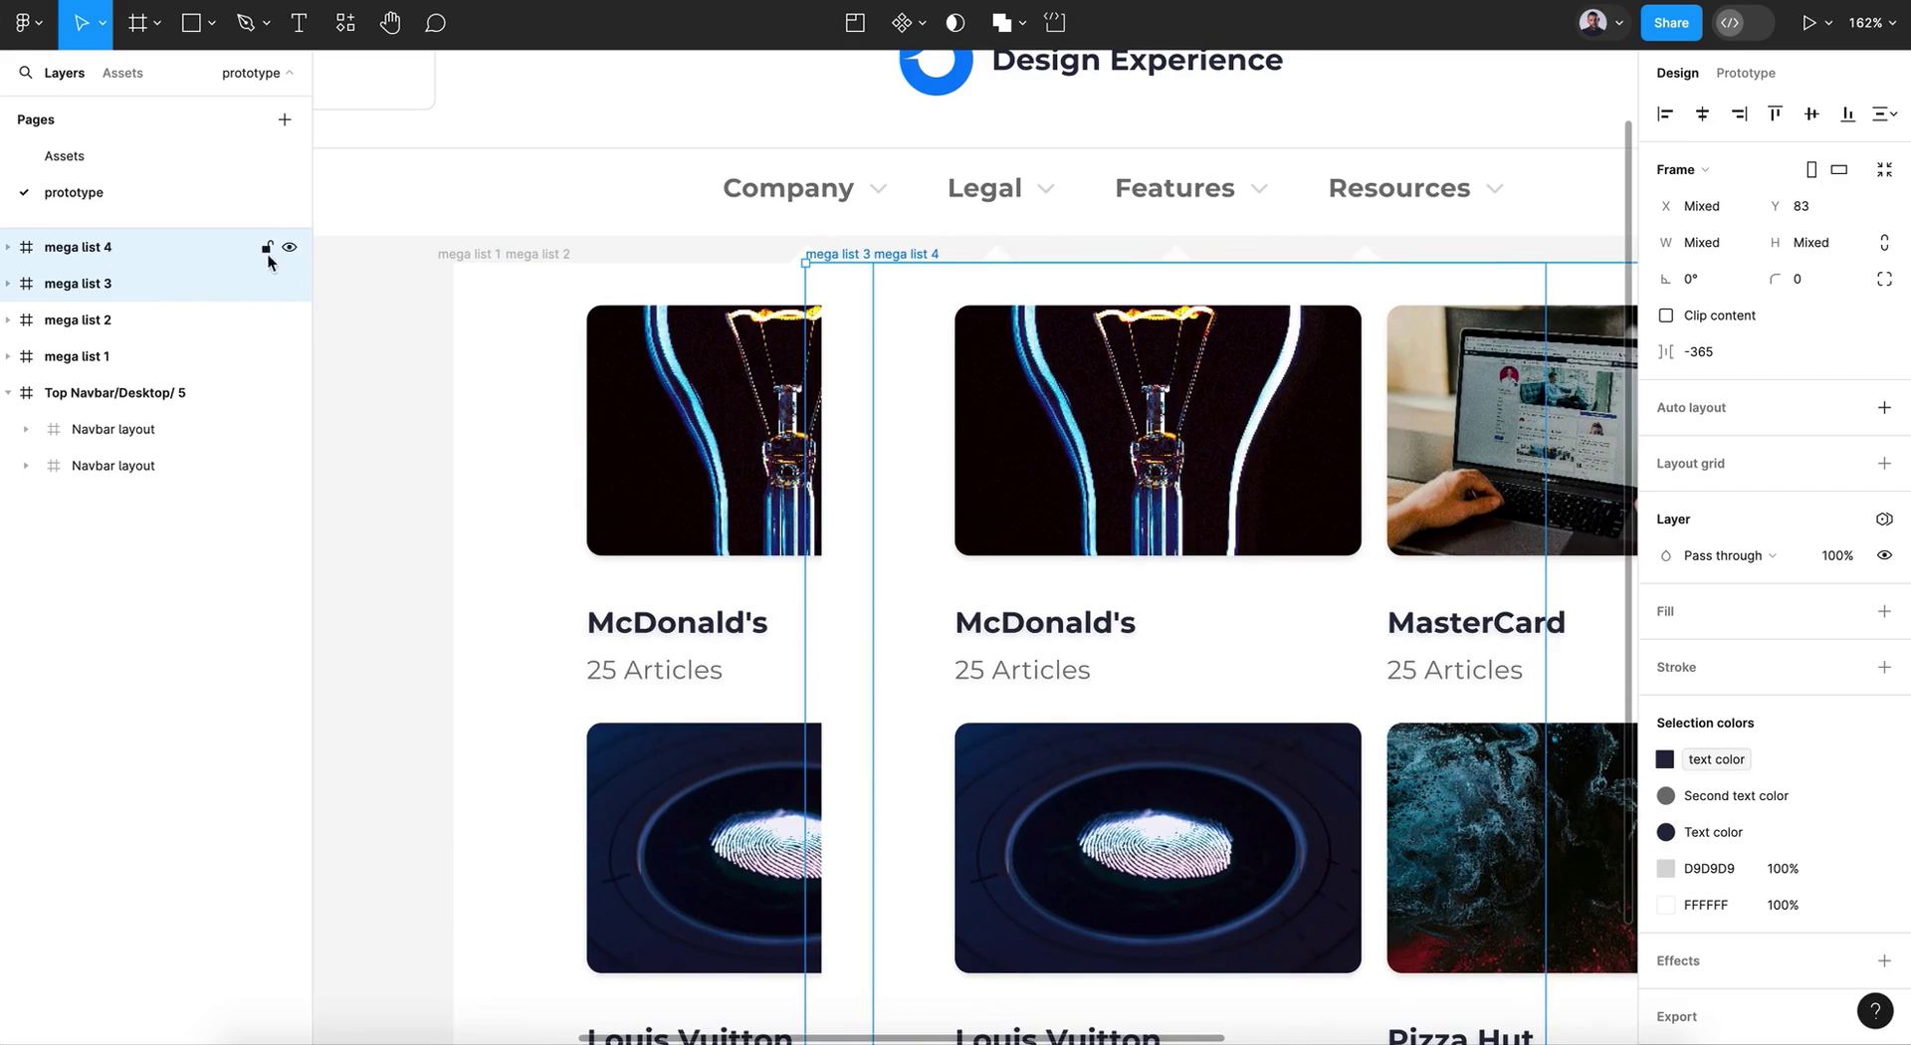
Step: Hide the mega list 4, mega list 2 and mega list 1 frames, leaving mega list 3 shown
left_click(288, 247)
left_click(288, 319)
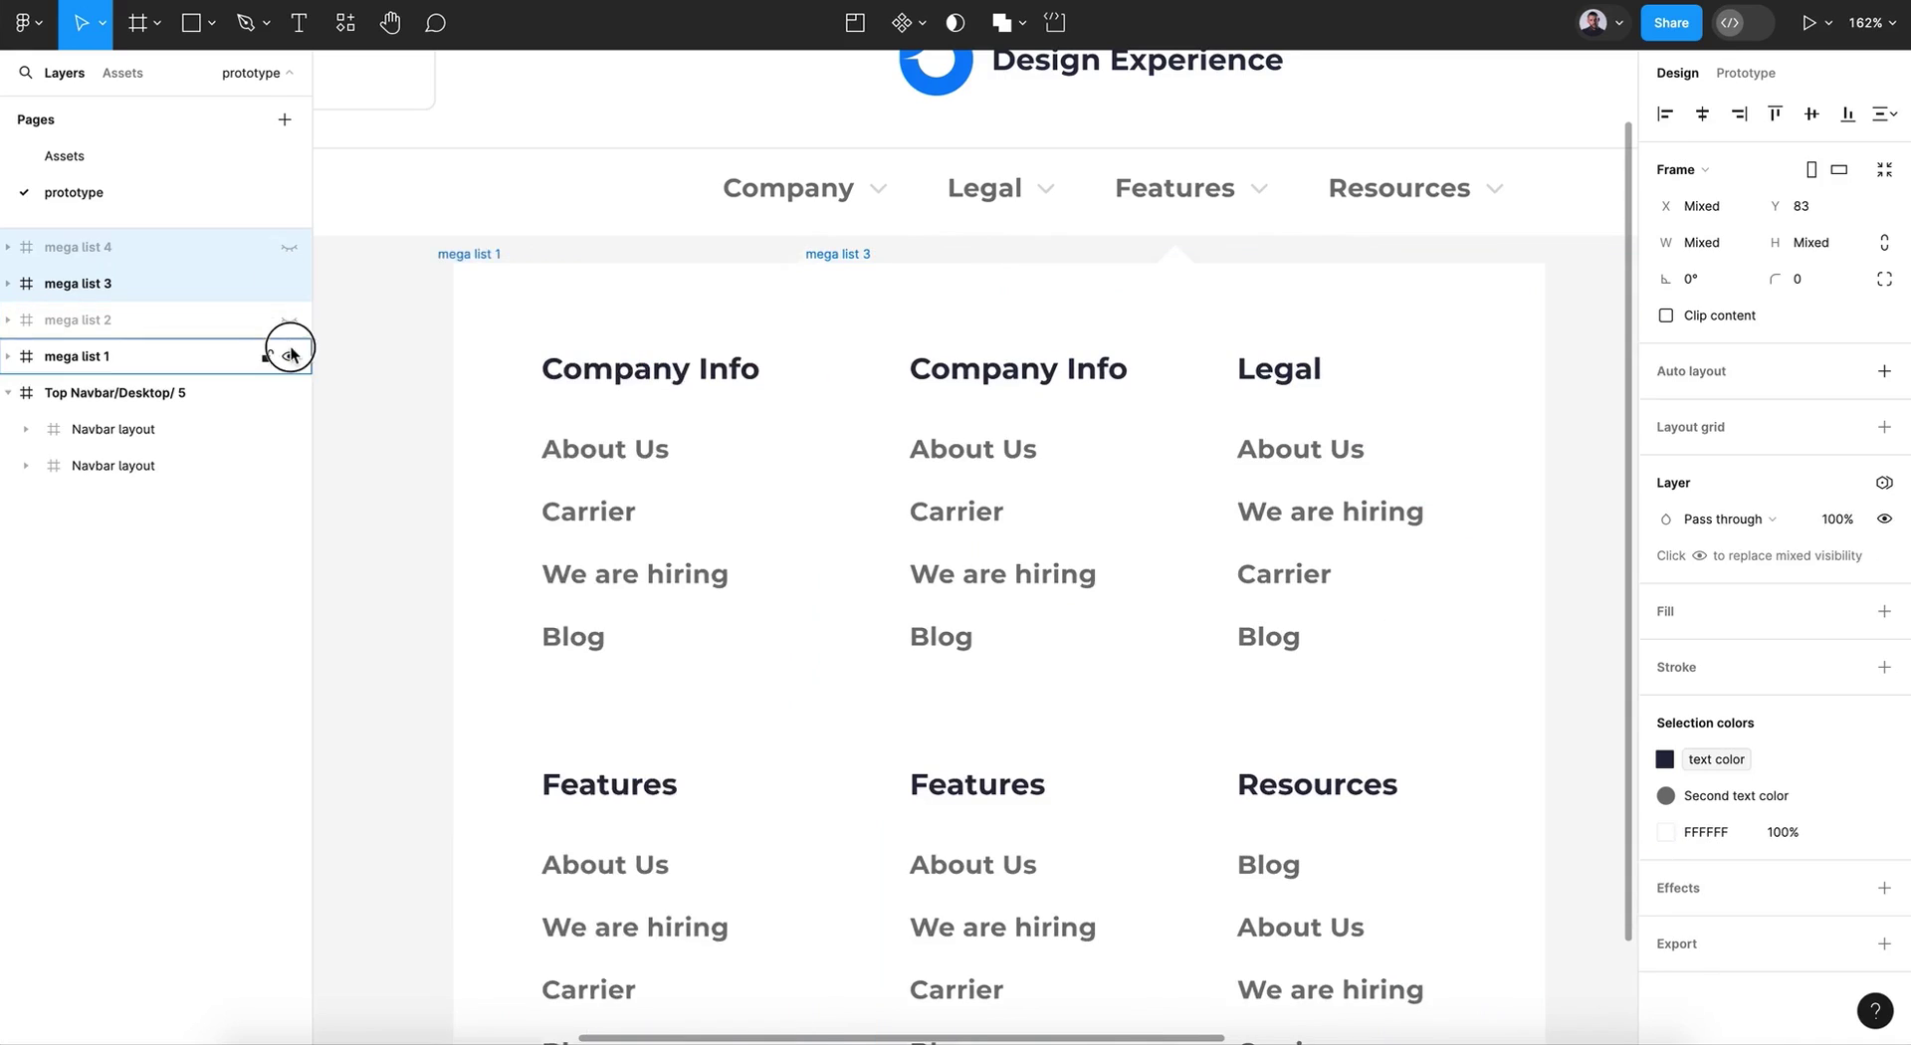
left_click(289, 357)
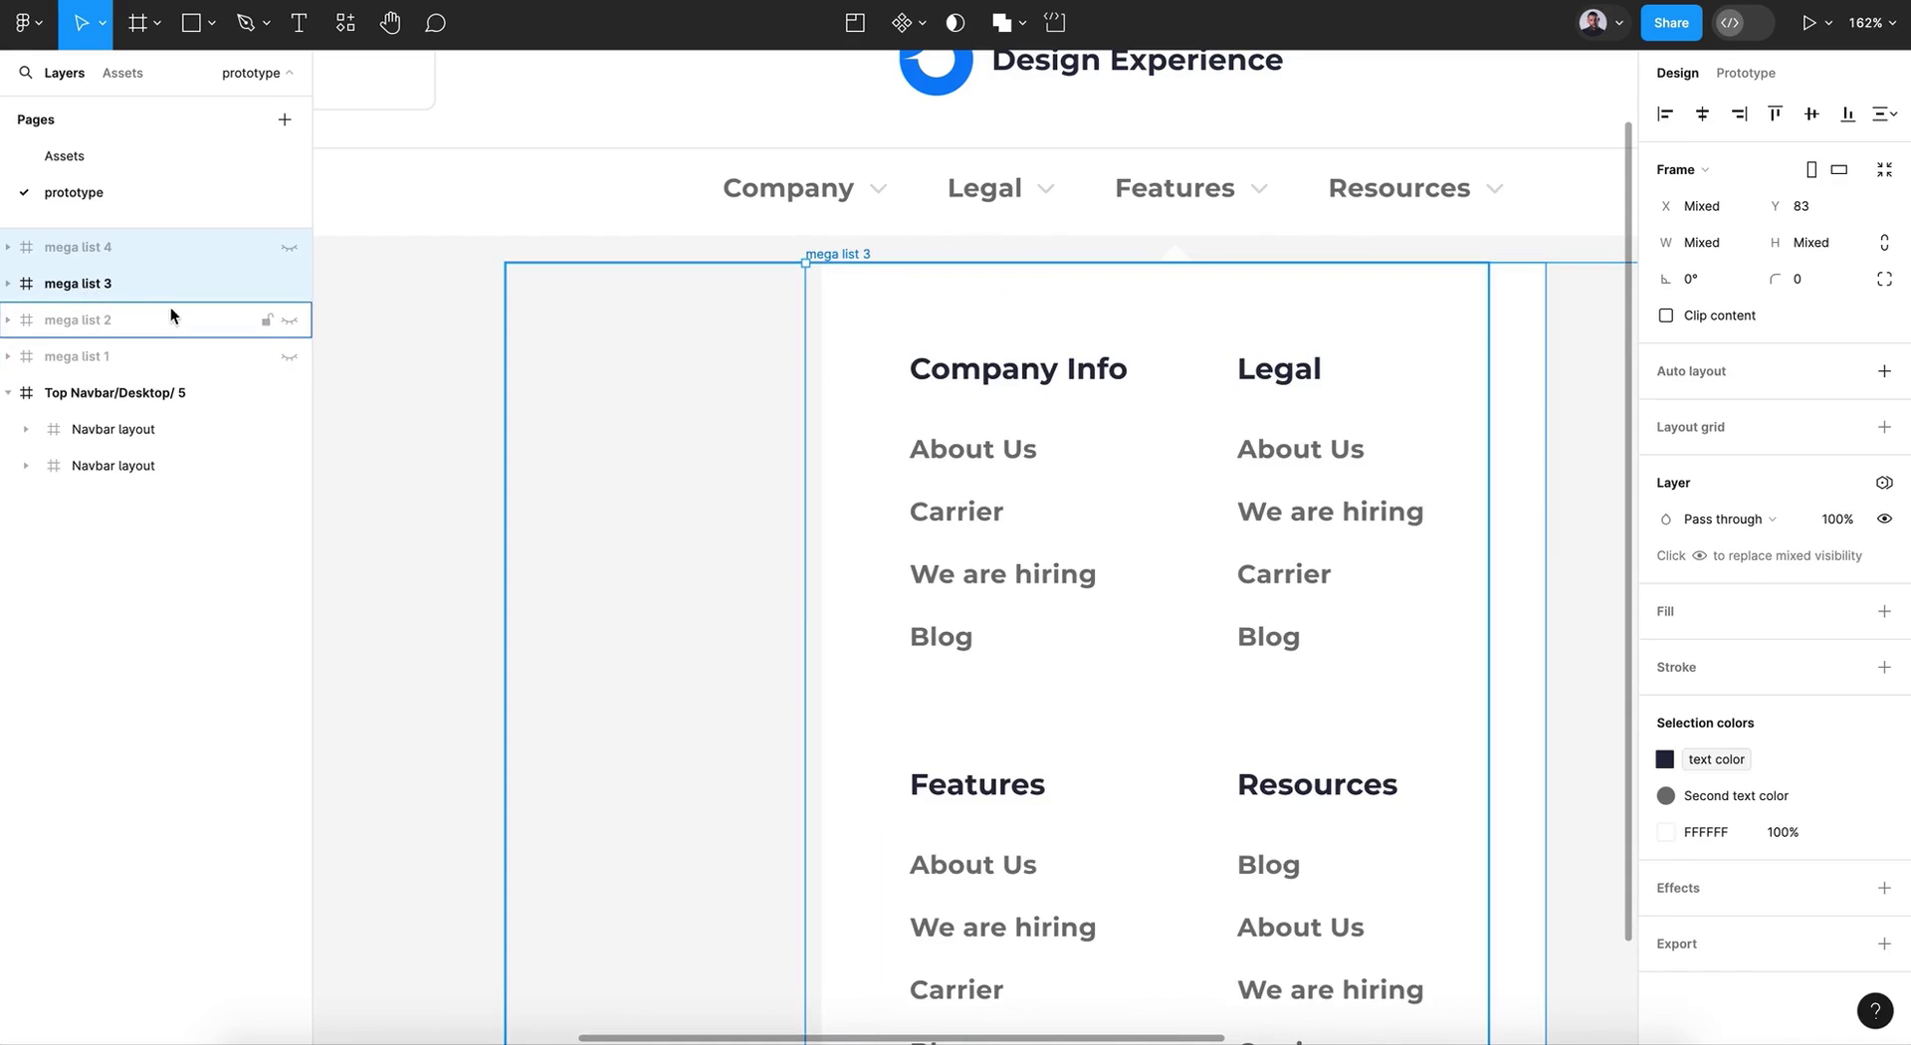
Step: Nudge the mega list 3 and mega list 4 frames about 2 px further toward Resources to fine-tune the pointer under Features
key("Right")
key("Right")
key("Right")
key("Right")
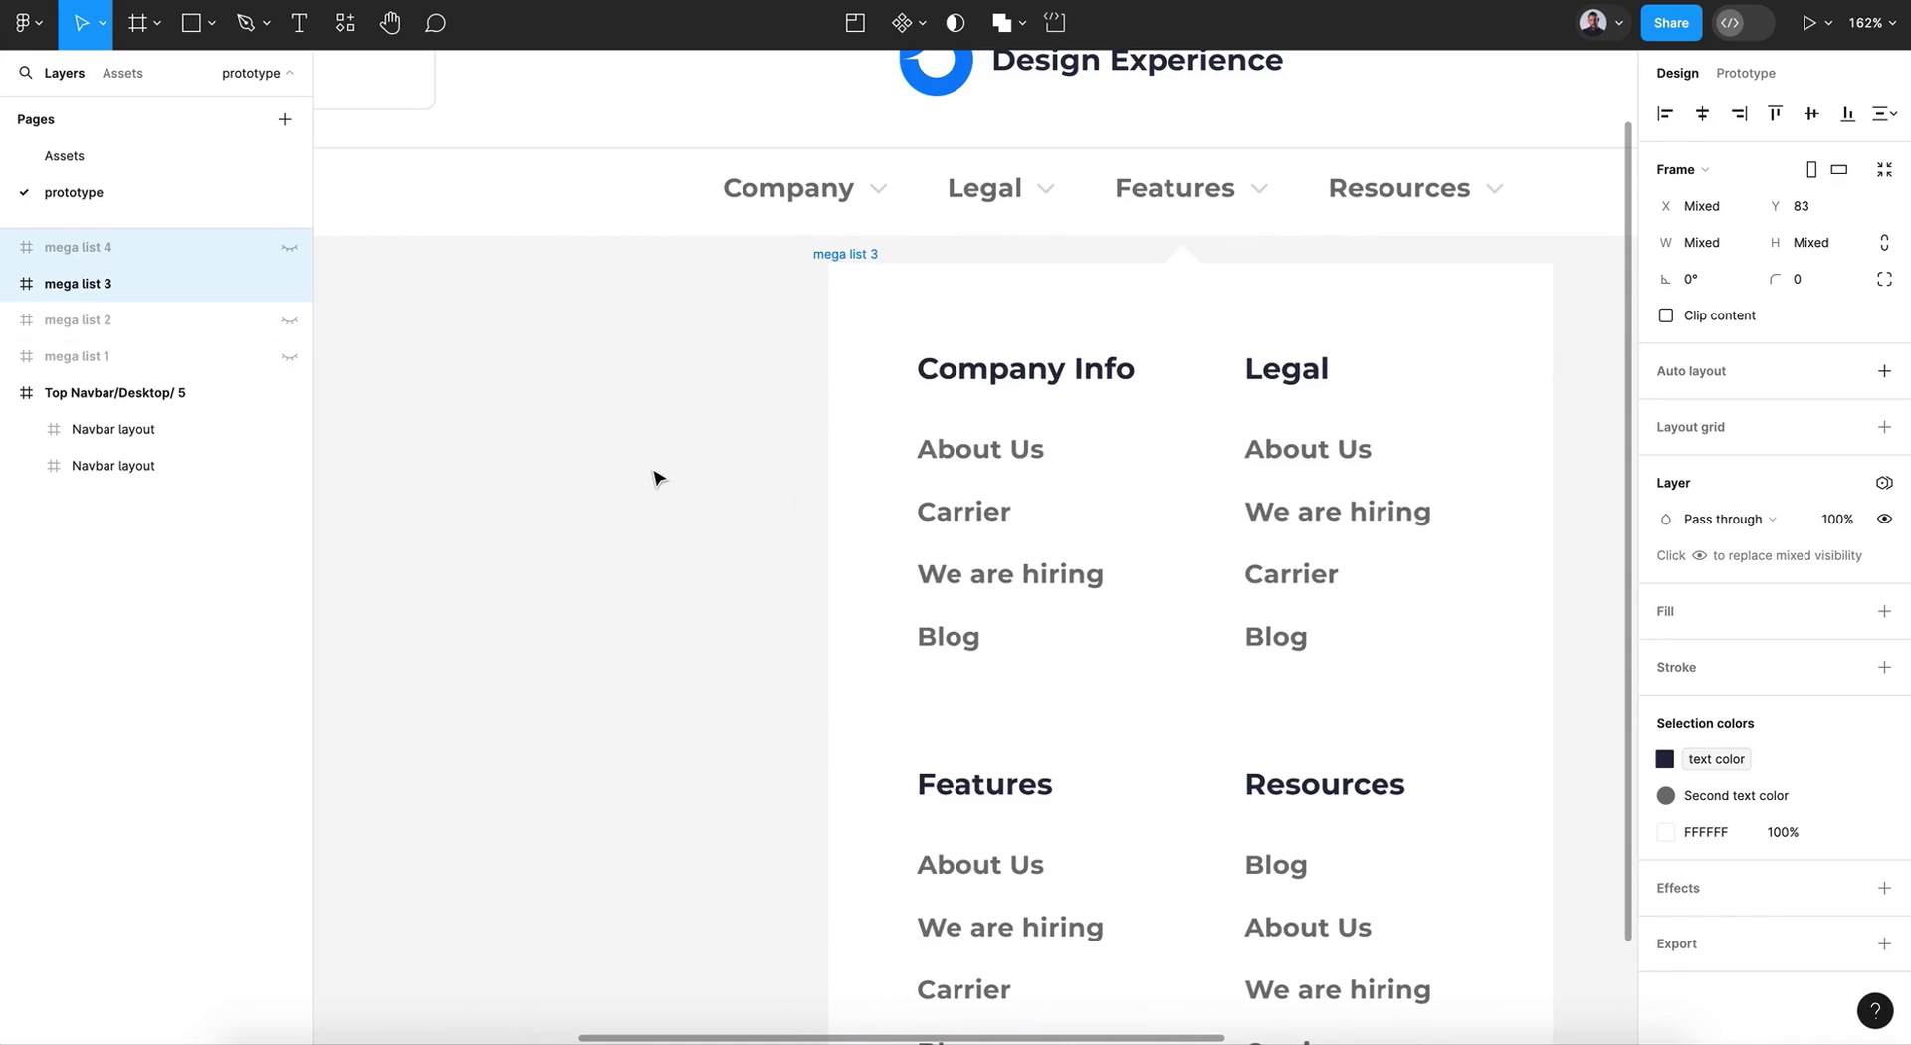
key("Left")
key("Left")
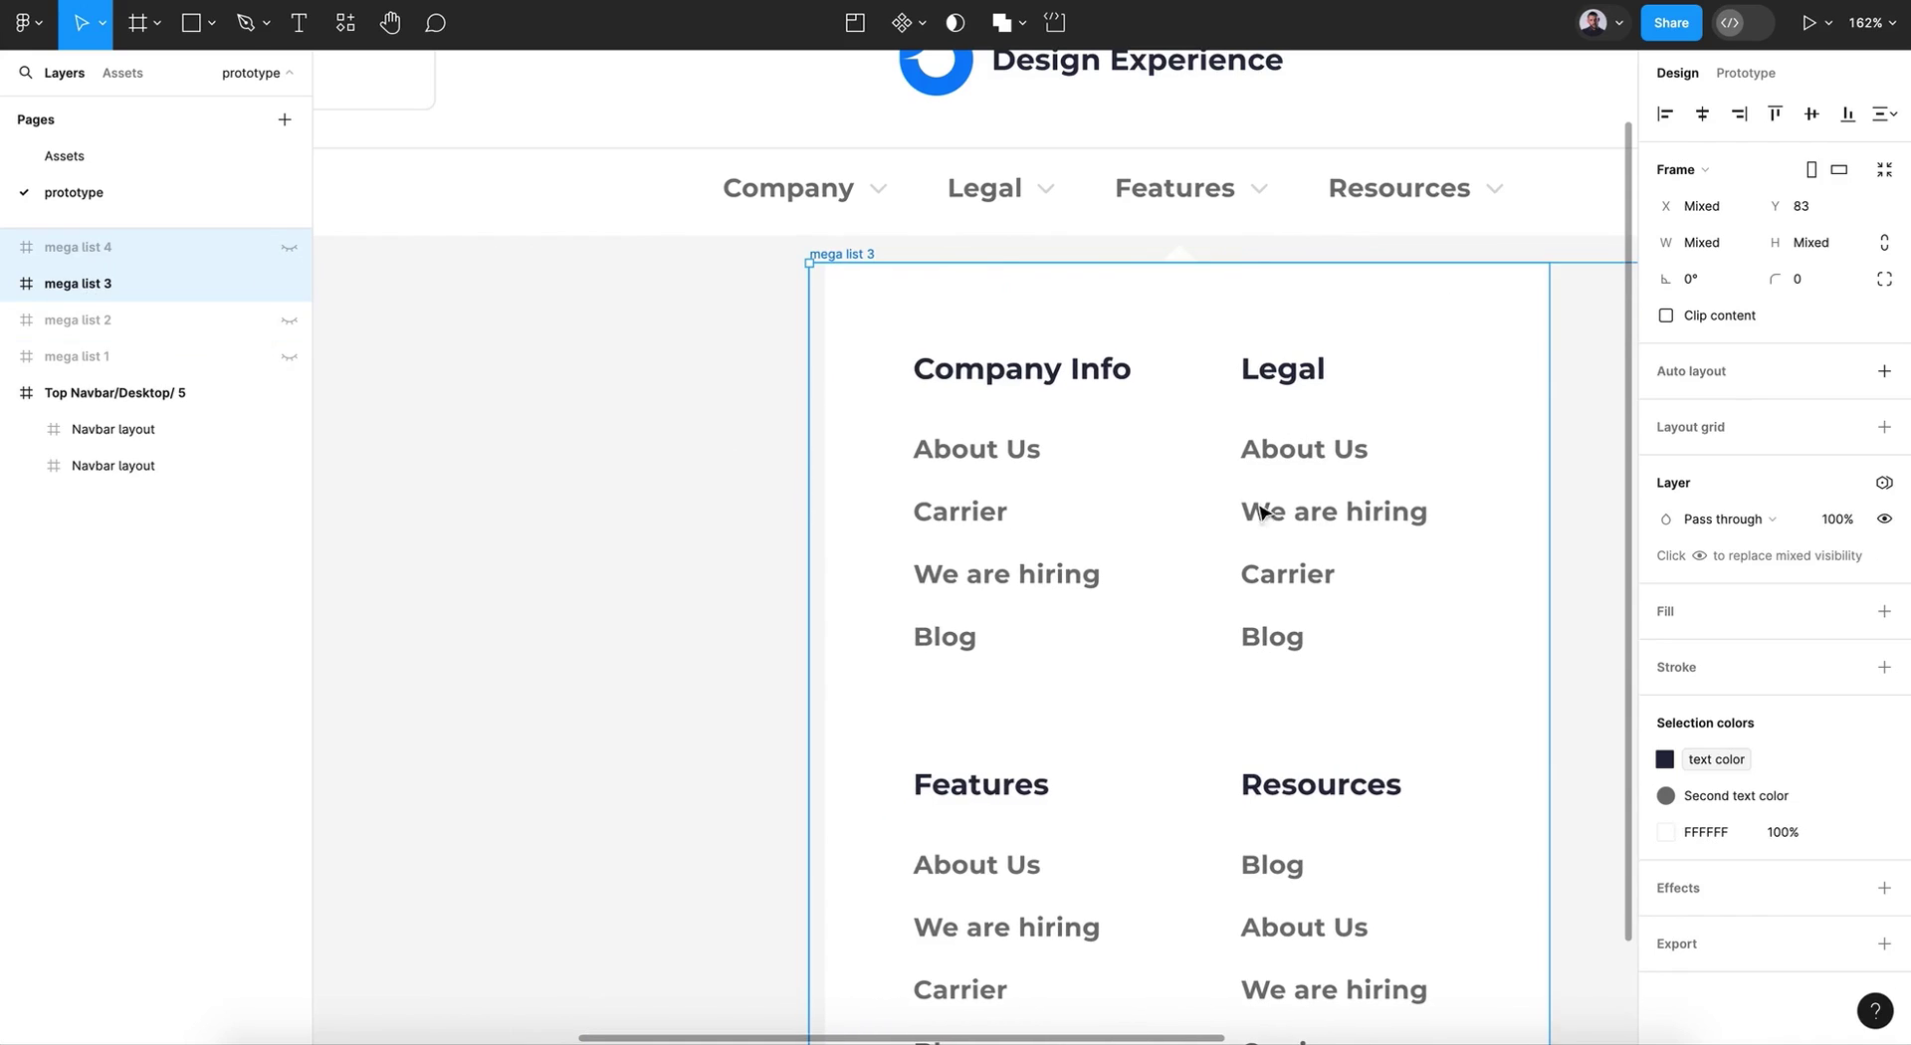
Step: Check the pointer alignment of mega list 3, hide that frame and show mega list 4 instead
scroll(1063, 667, "down", 3)
scroll(1064, 667, "right", 2)
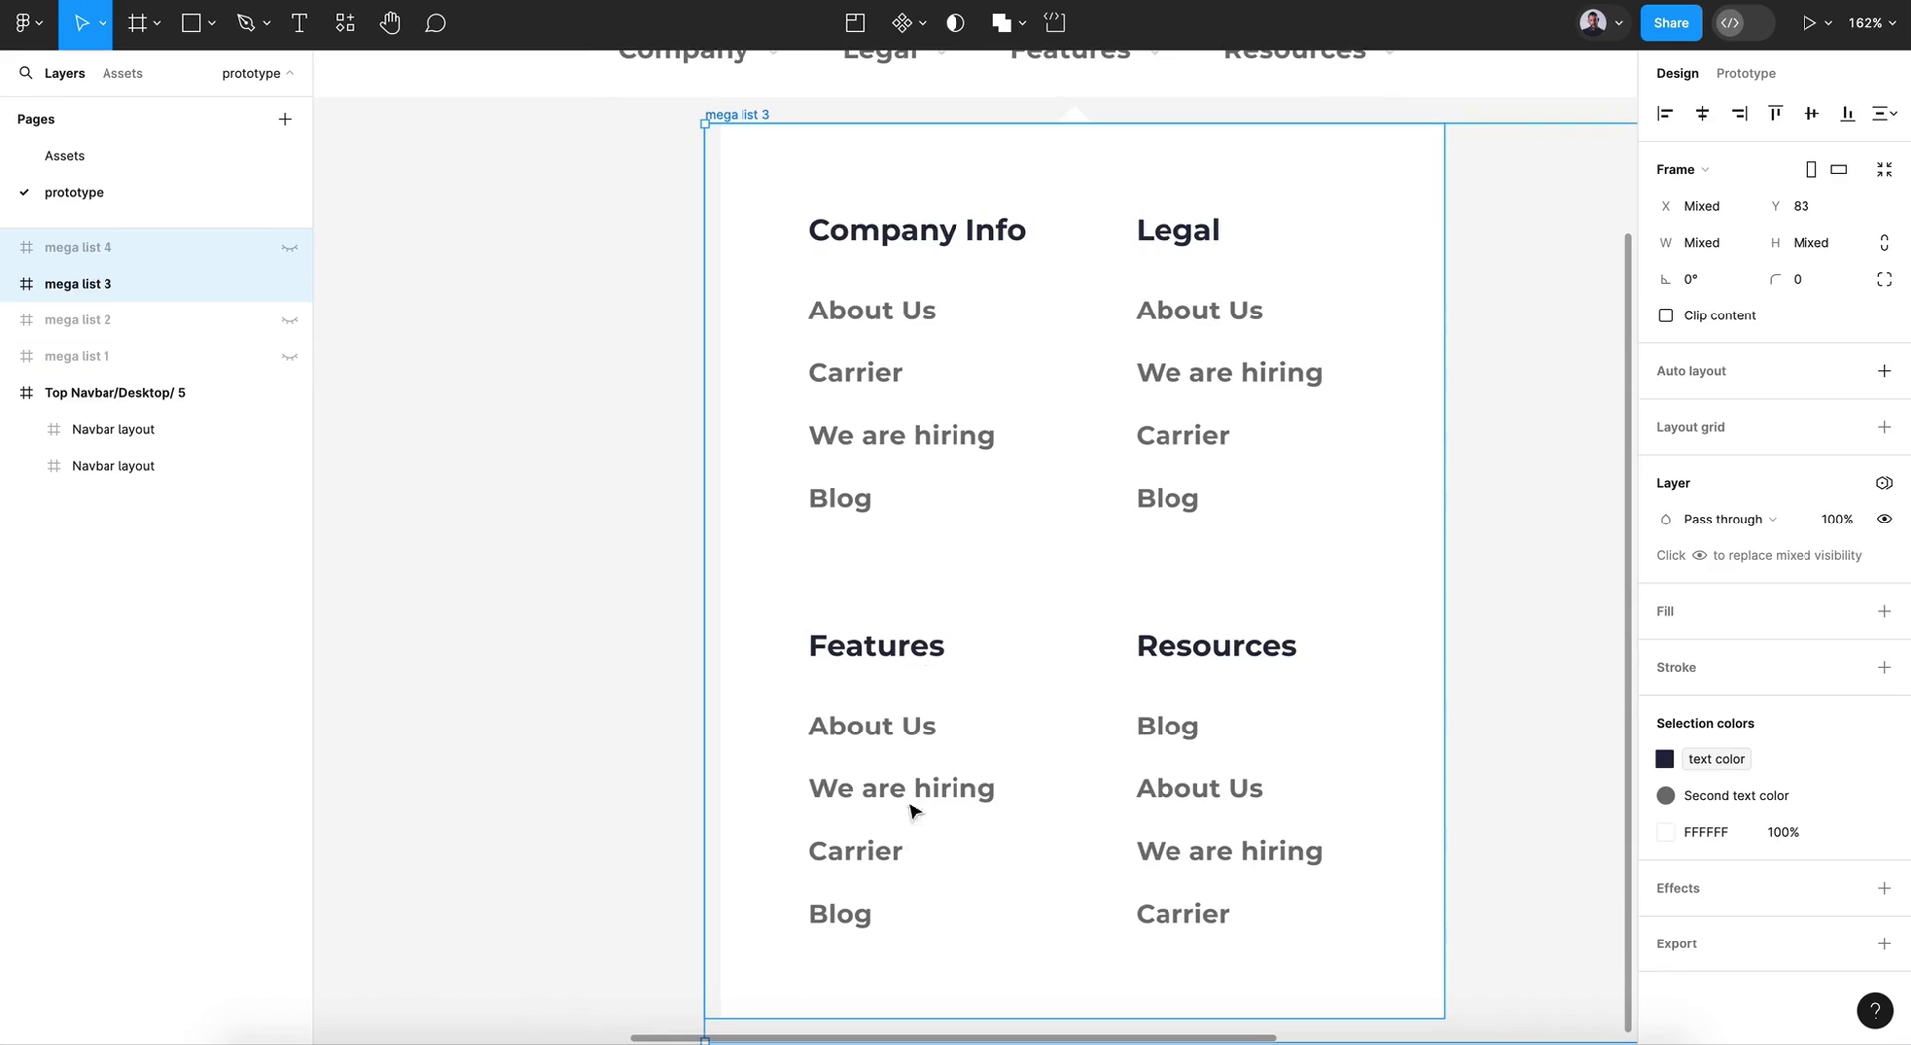
scroll(941, 635, "up", 4)
scroll(941, 635, "right", 1)
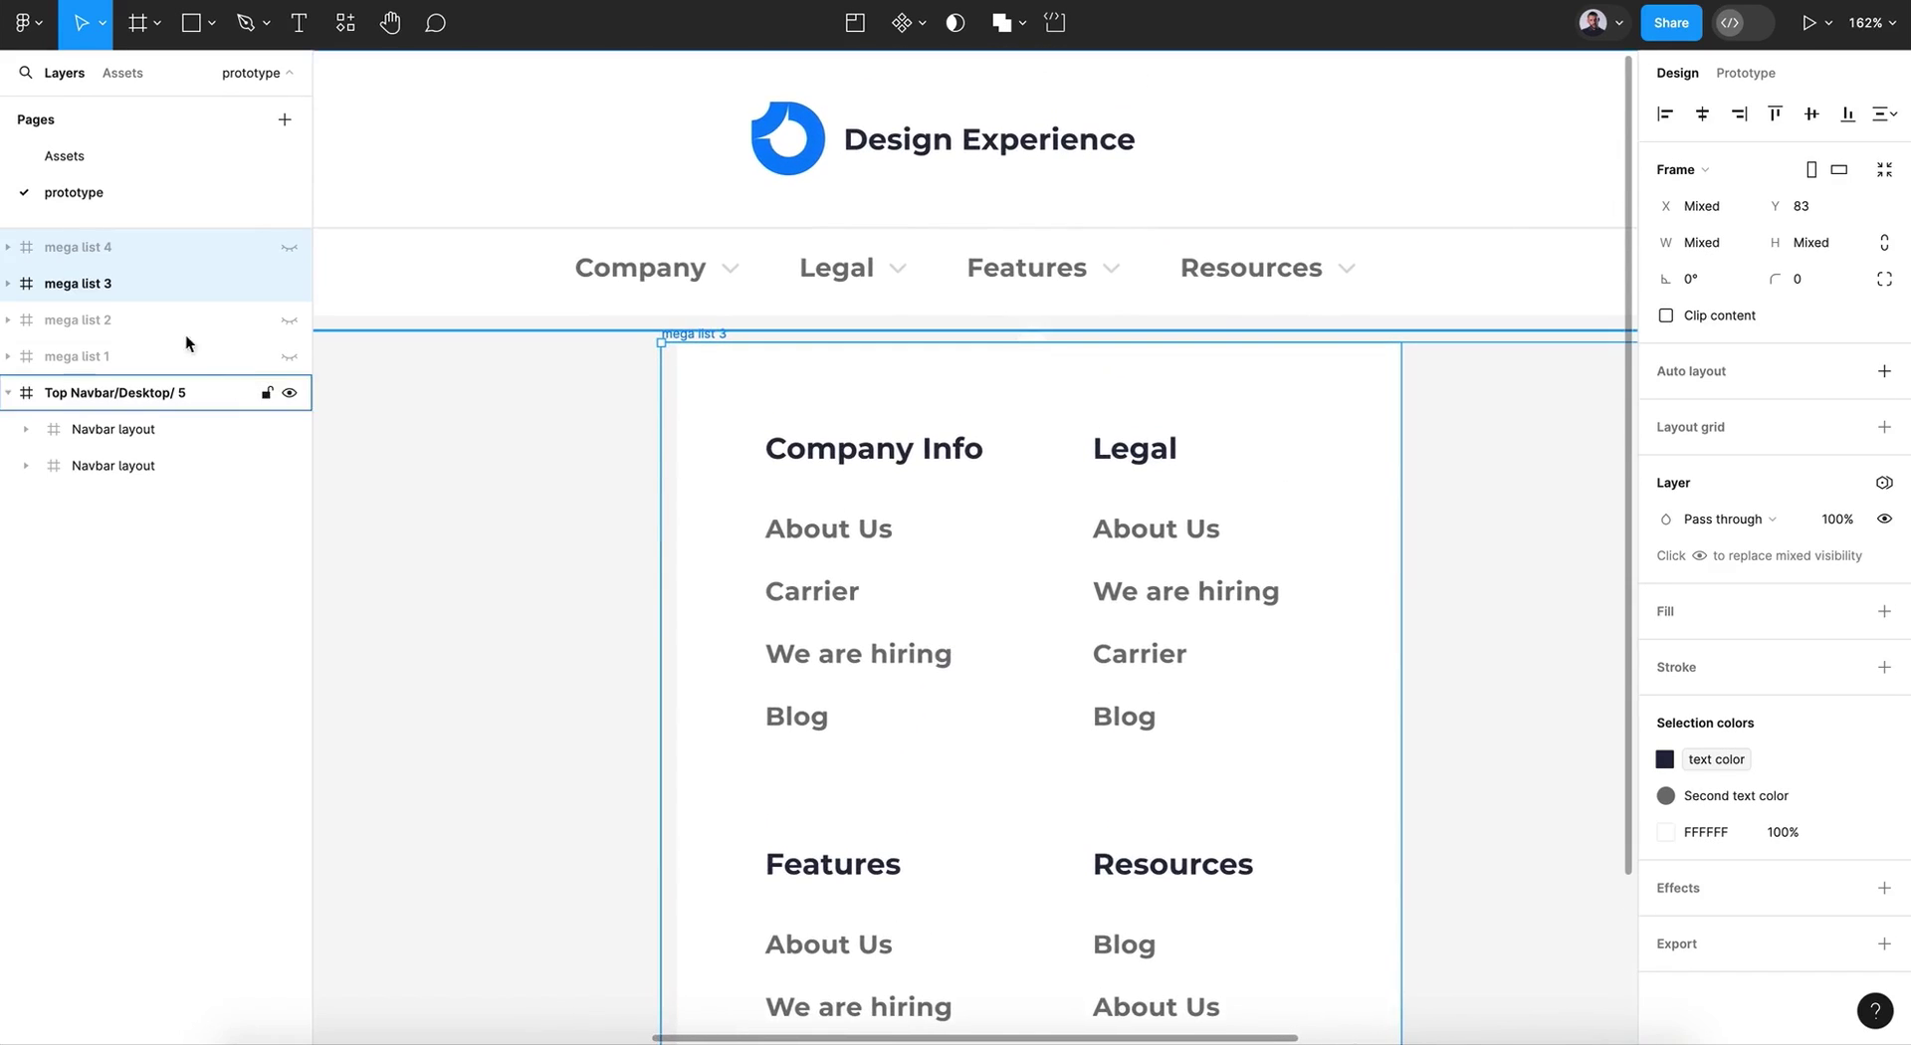
left_click(129, 284)
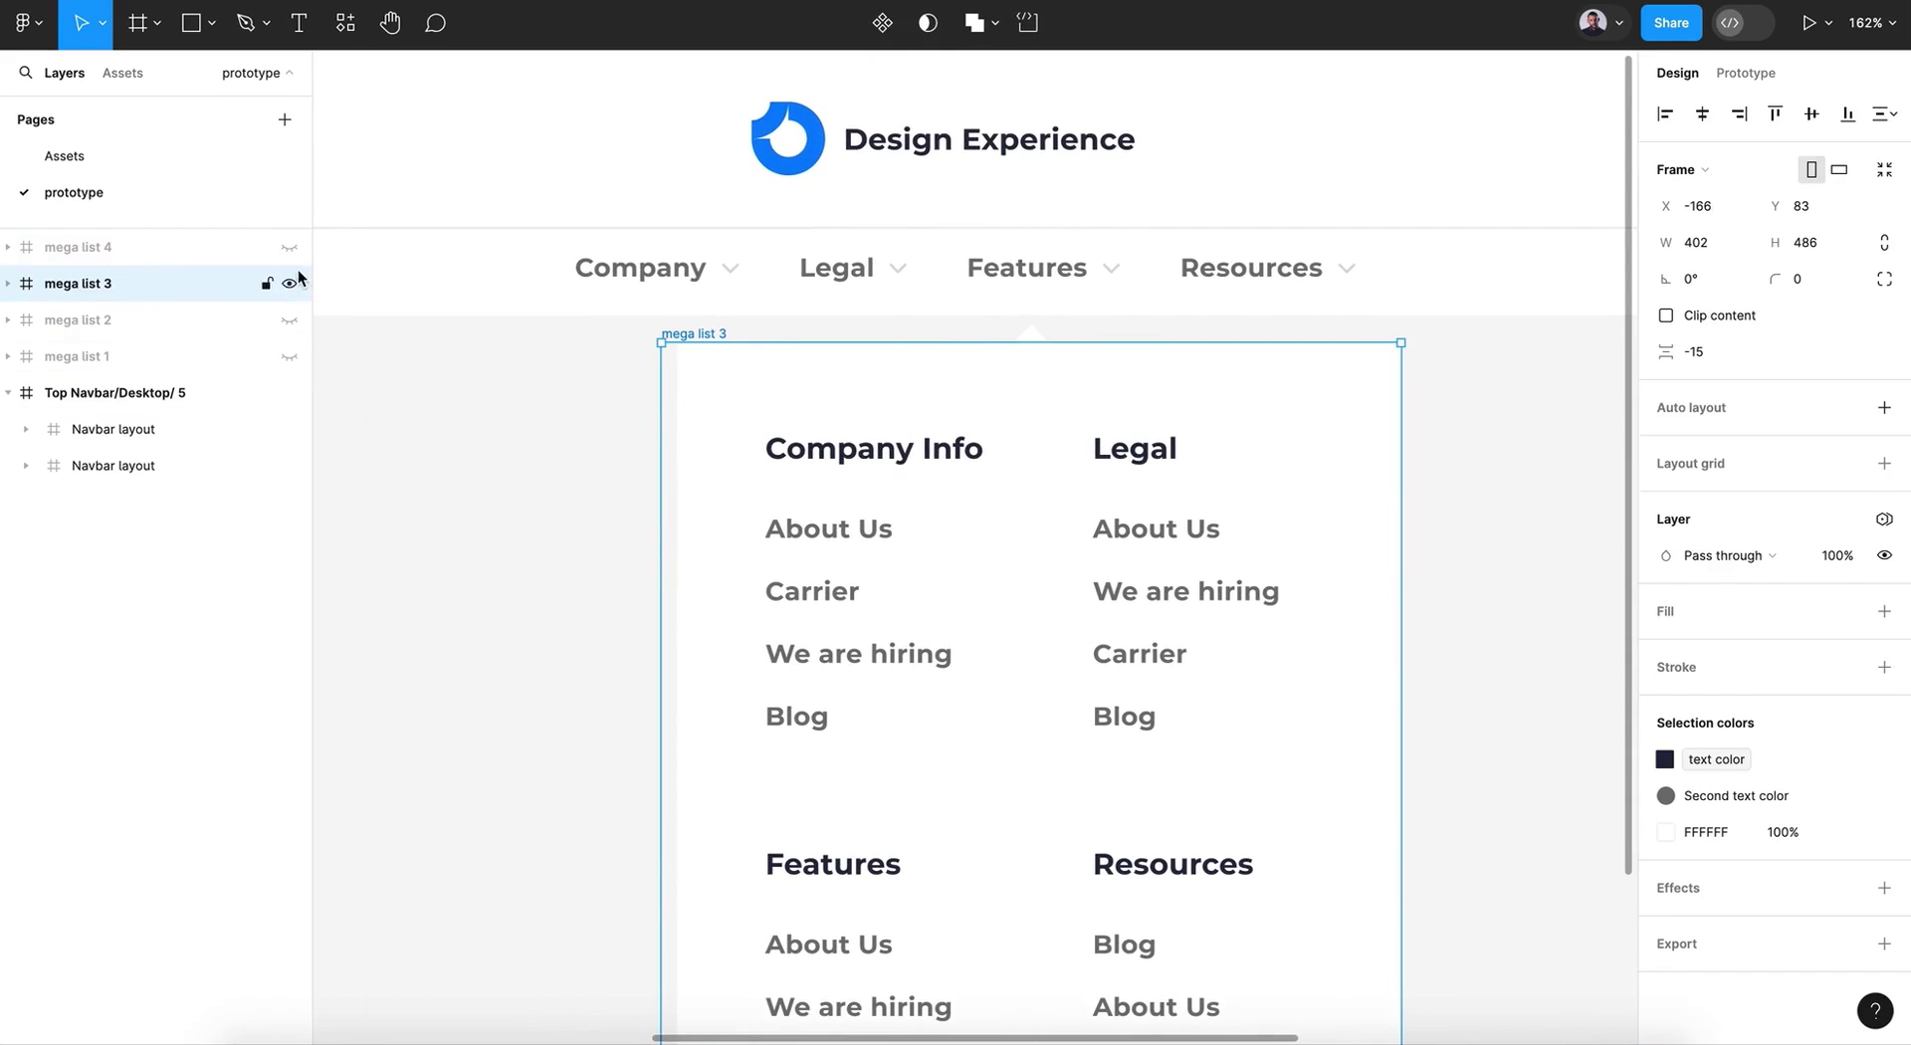
left_click(289, 284)
left_click(294, 249)
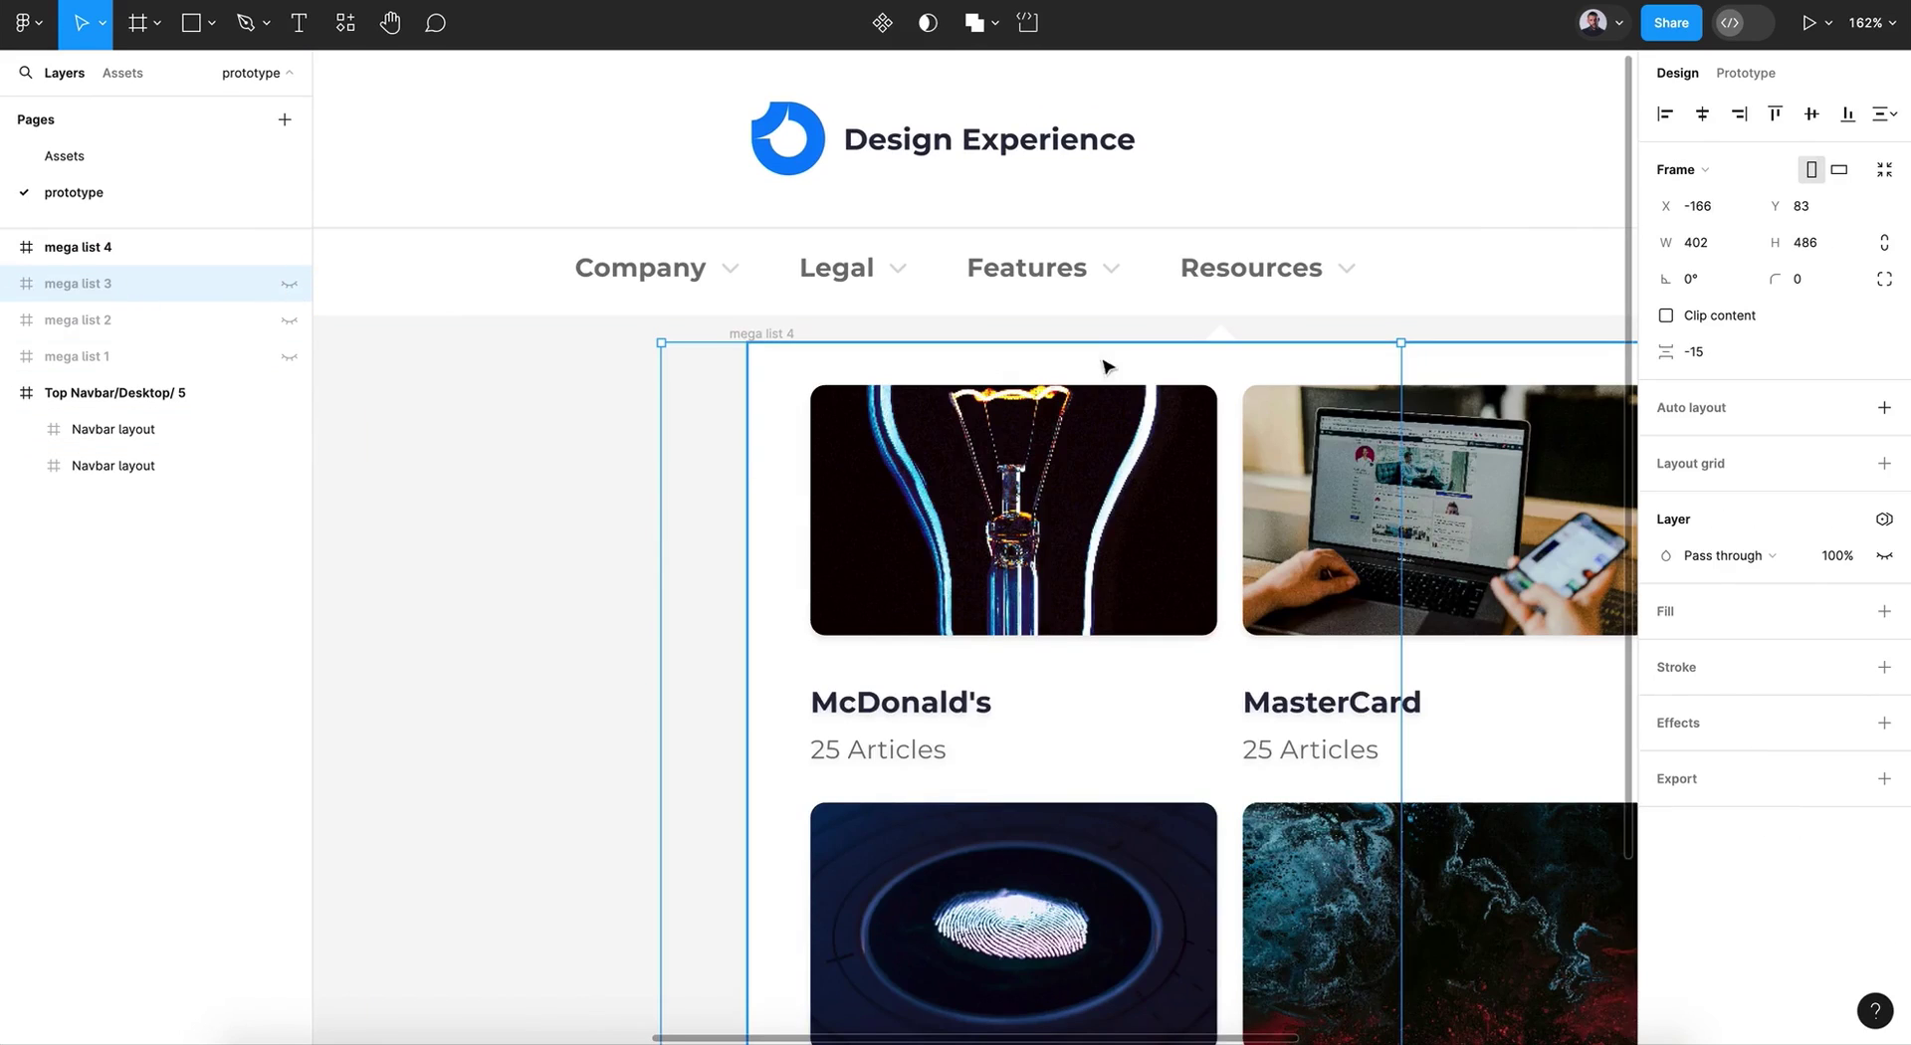
Step: Move the mega list 4 frame 20 px to the right to align its pointer under the Resources link
left_click(742, 659)
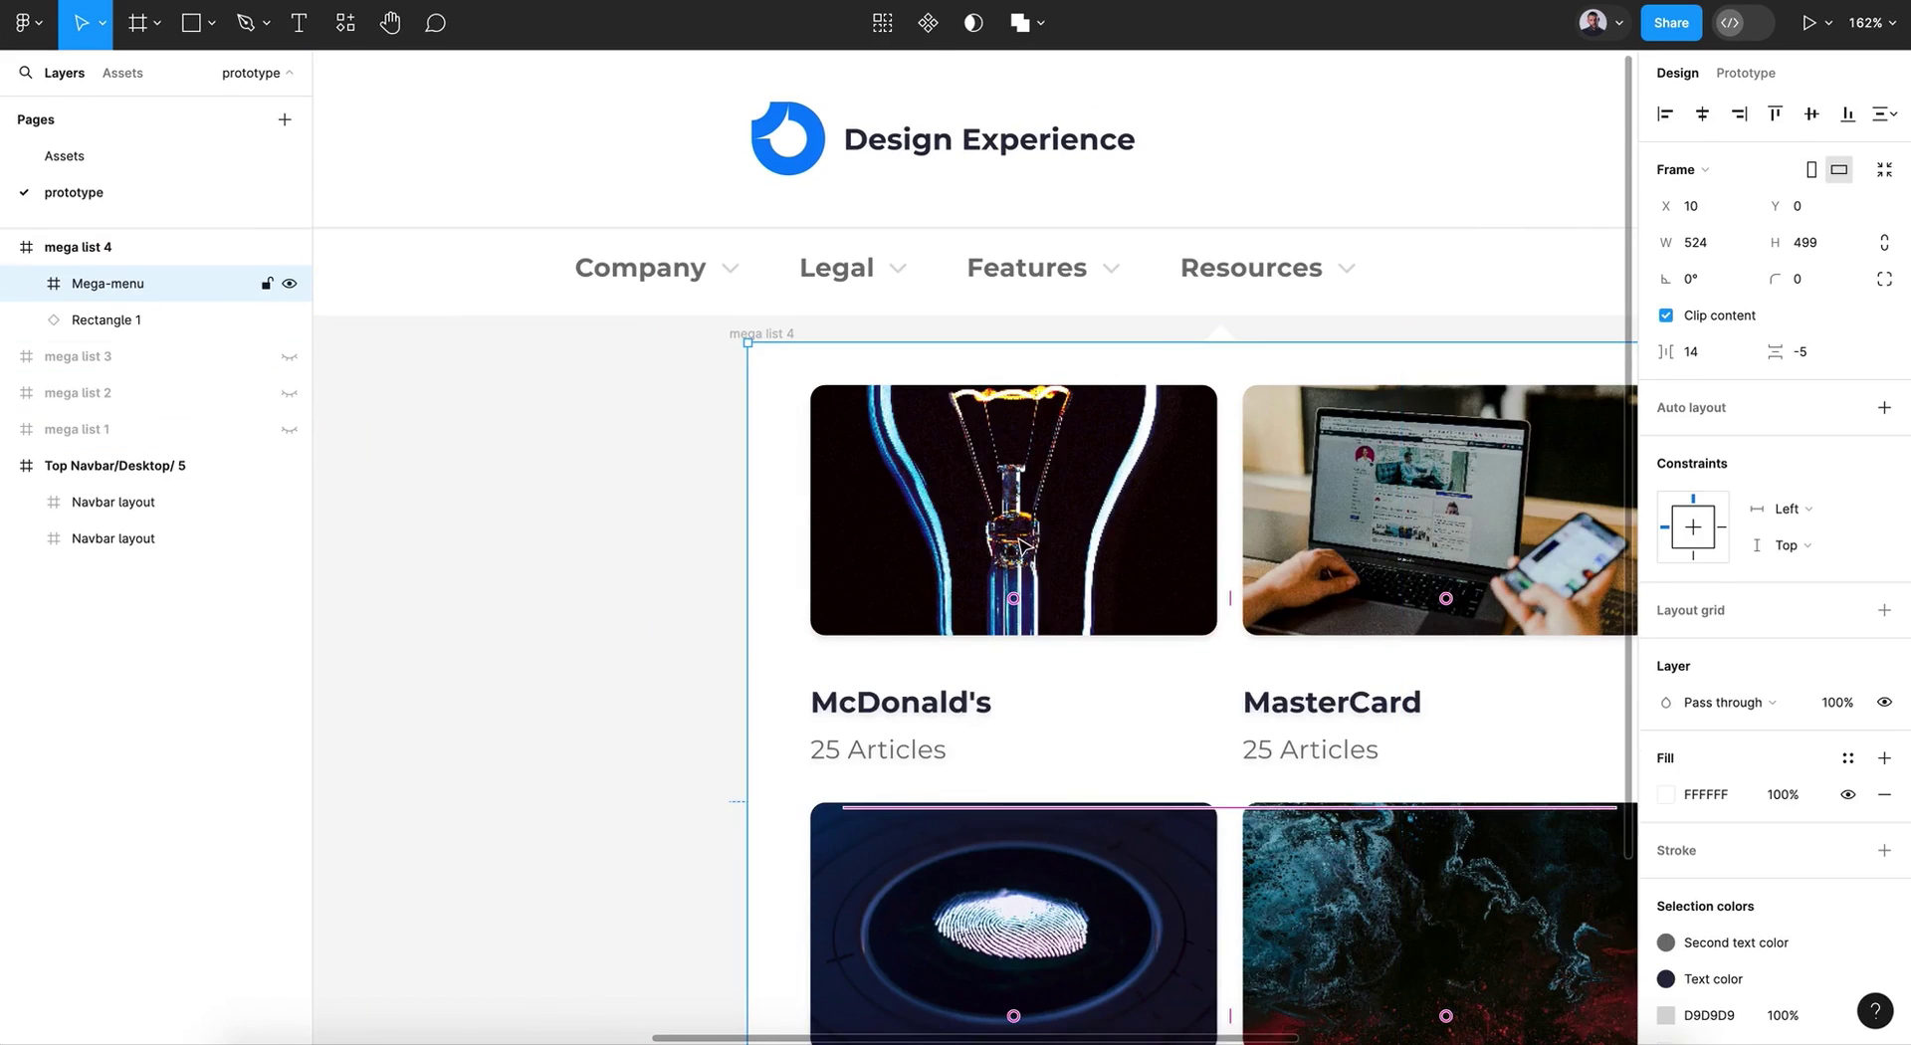
scroll(1020, 545, "right", 3)
left_click(140, 248)
left_click(7, 248)
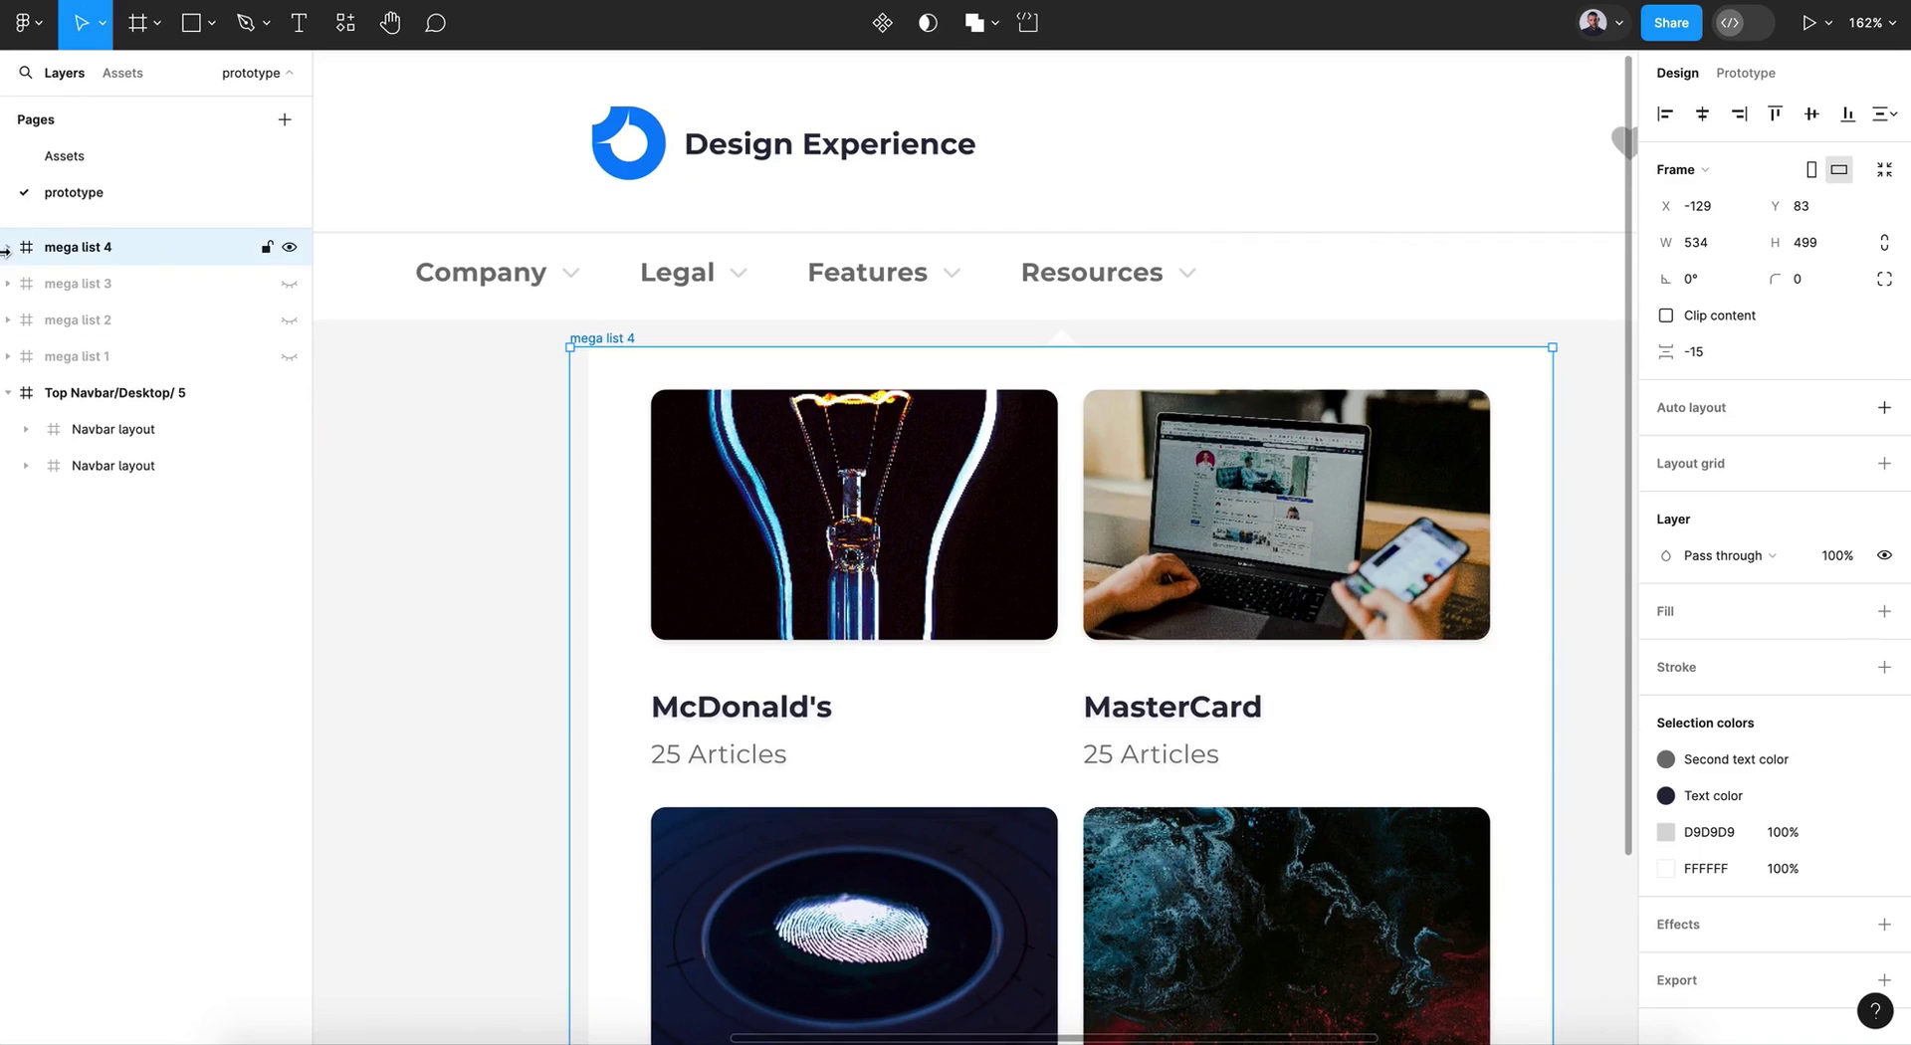
key("shift+Right")
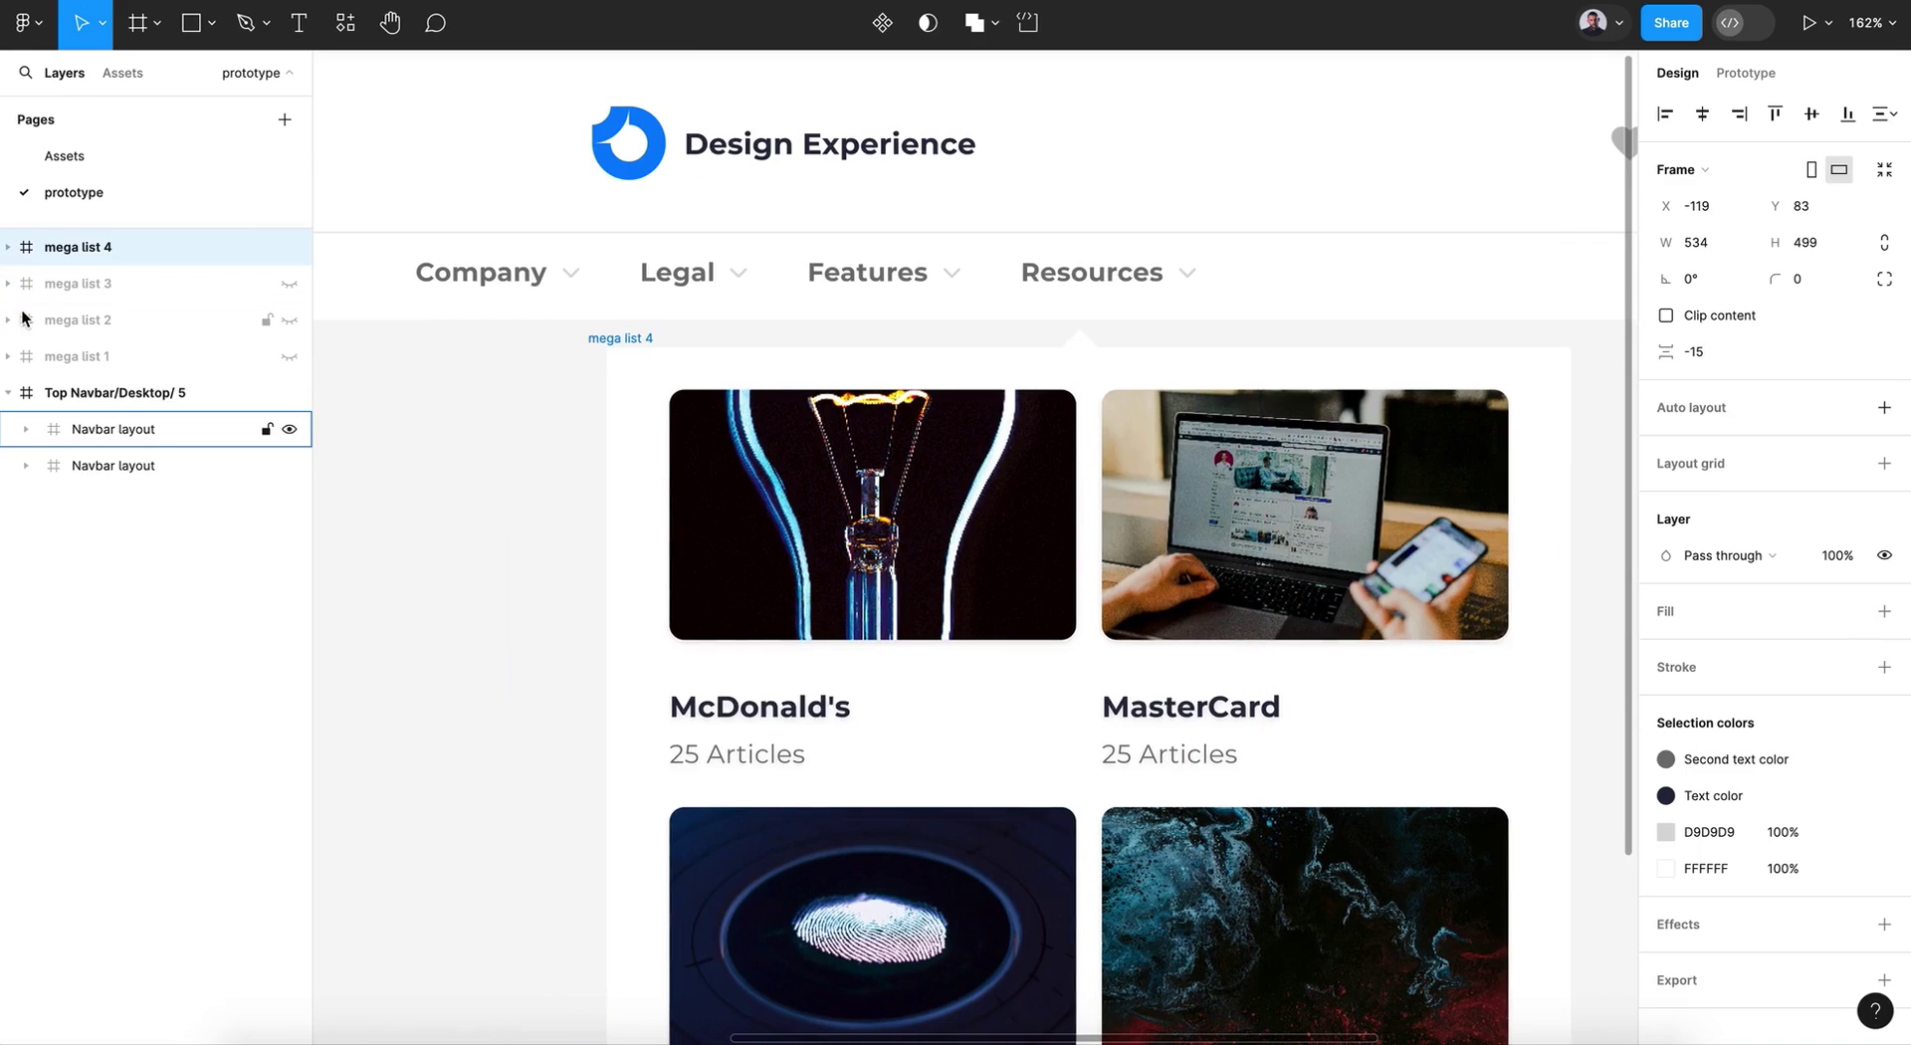
key("shift+Right")
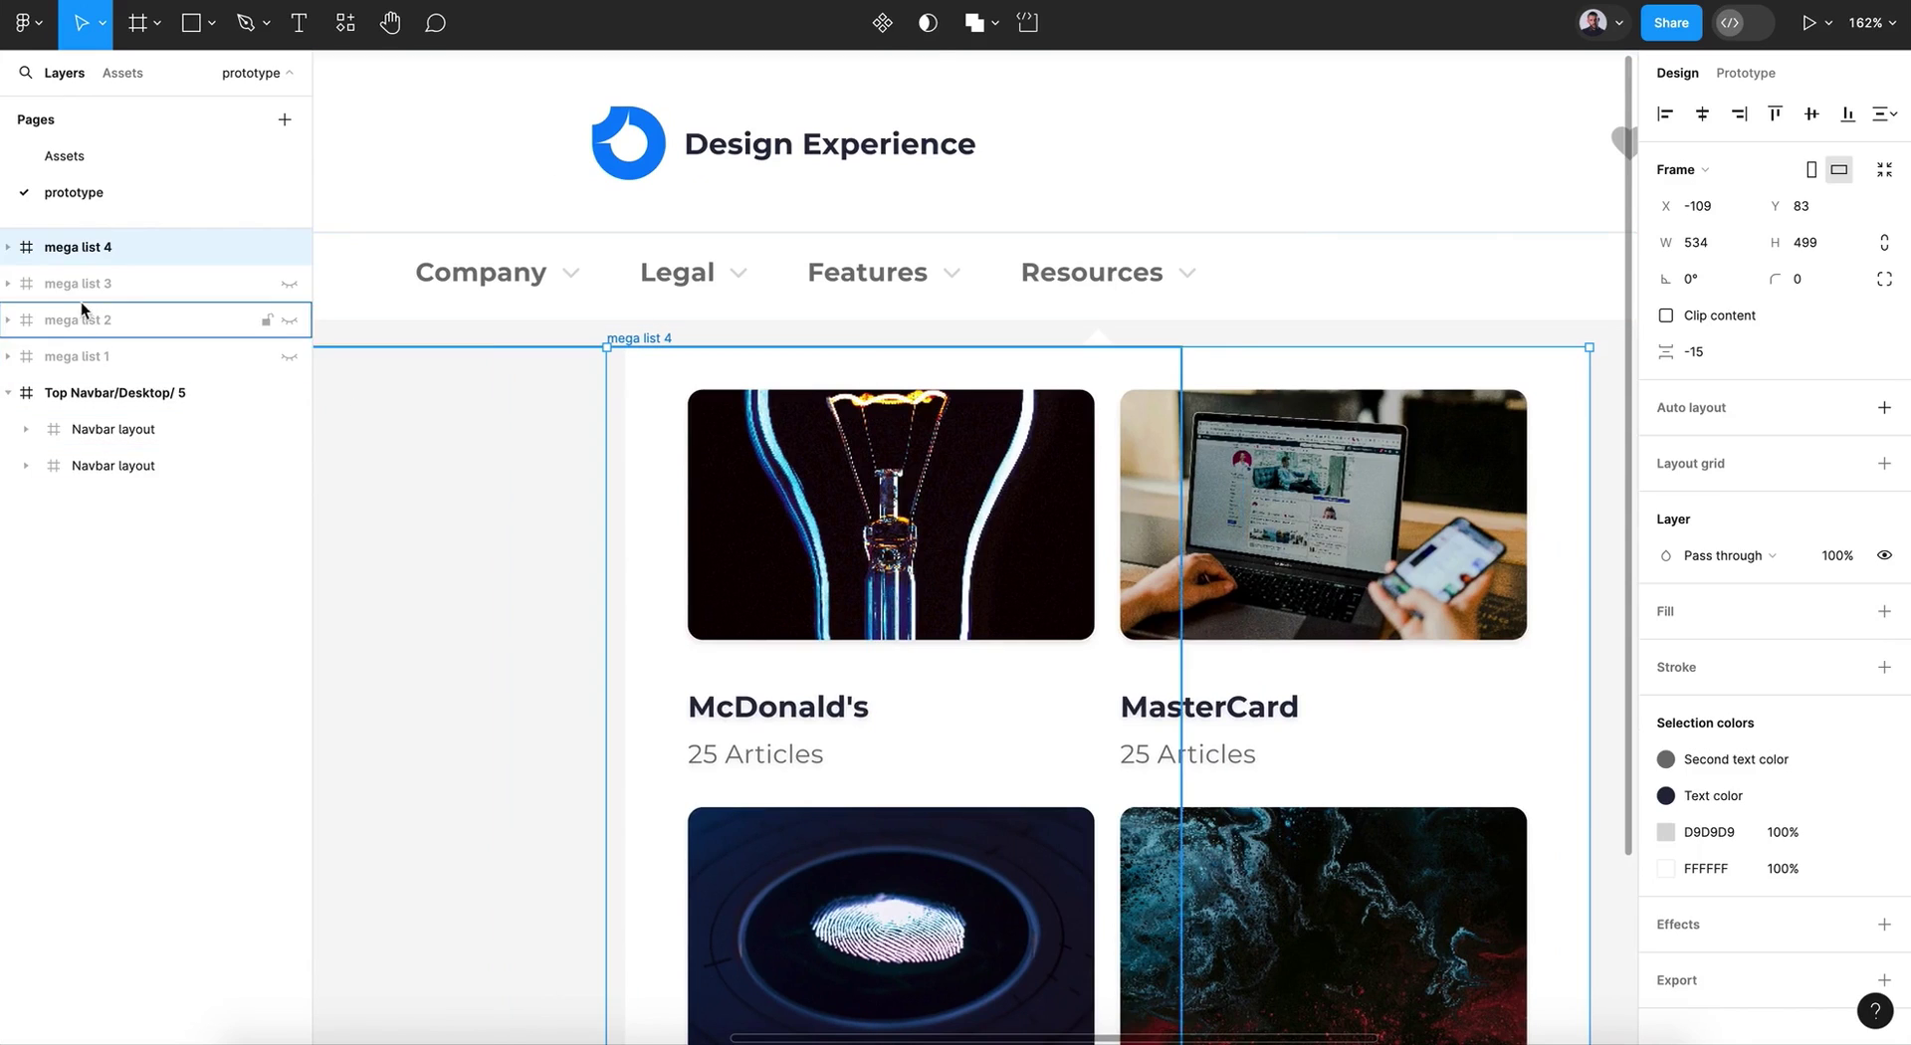
Step: Make all four mega list frames visible beneath the navigation bar
left_click(290, 246)
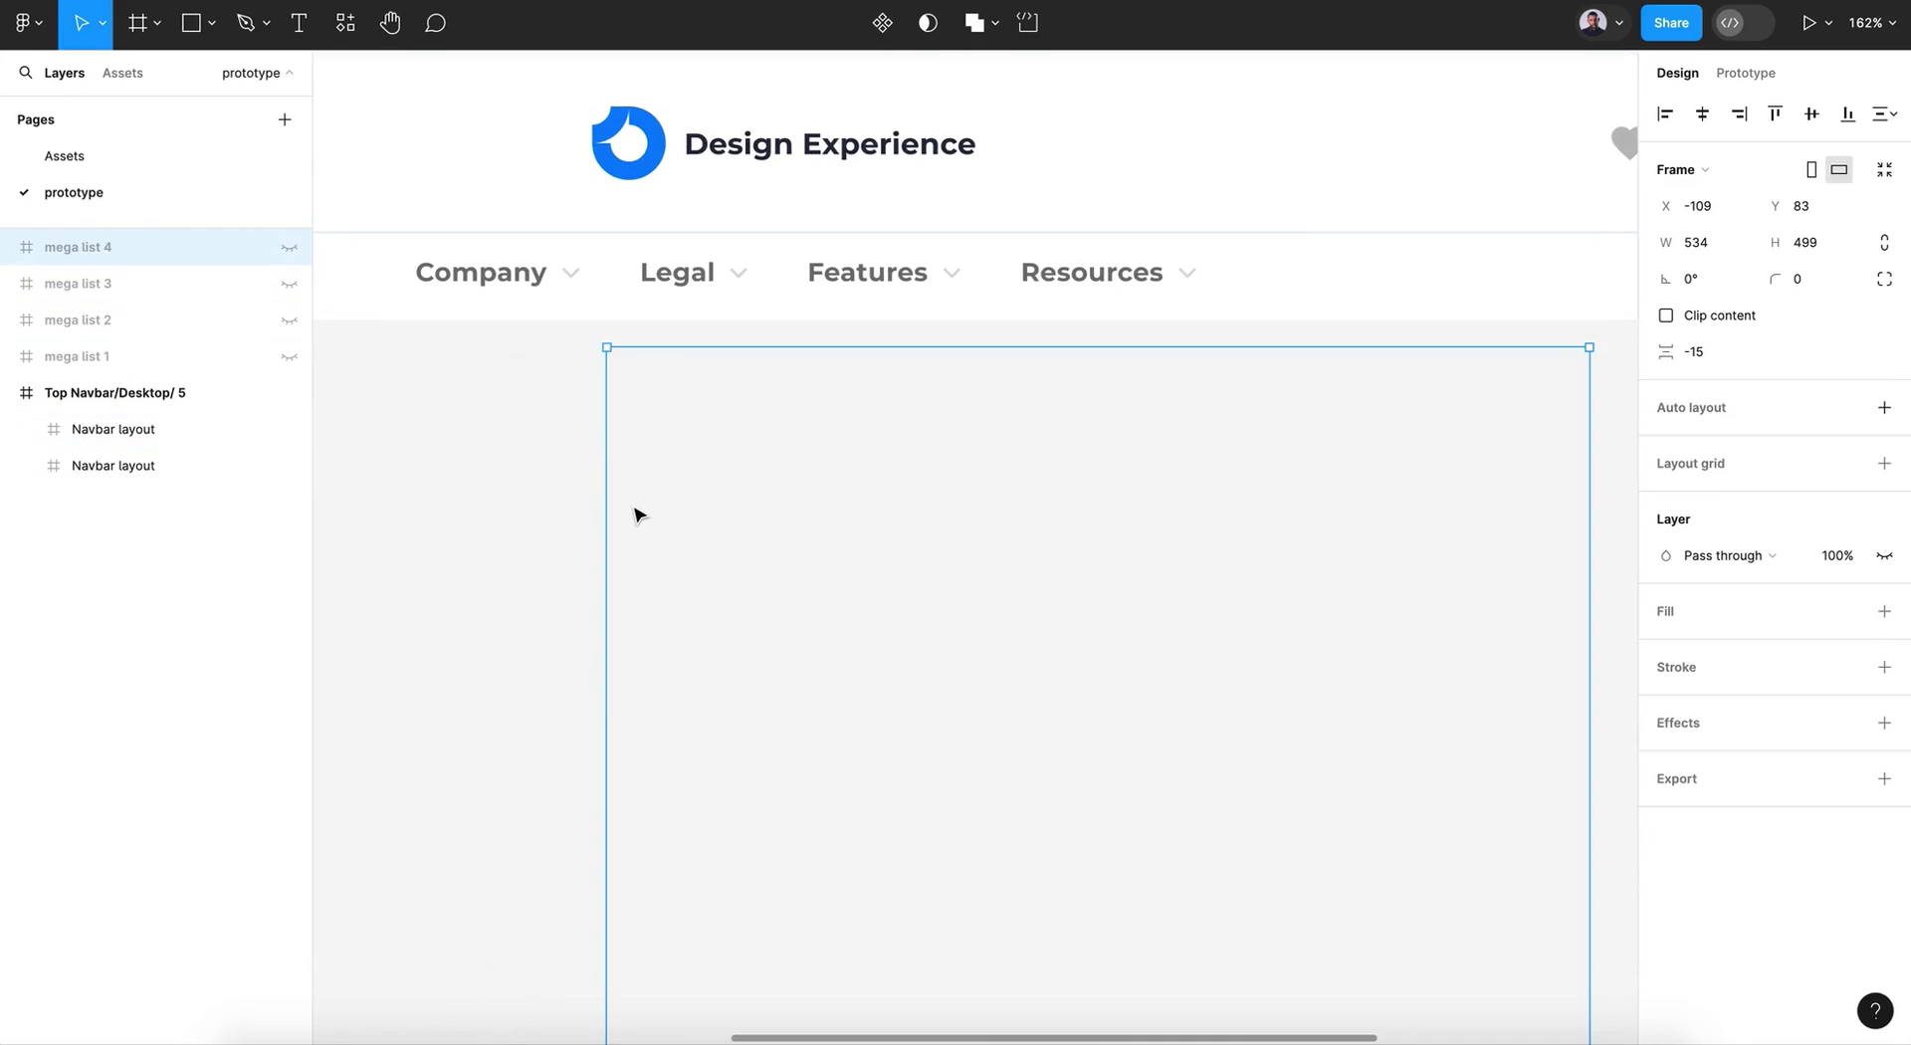
scroll(635, 511, "down", 5)
left_click(289, 356)
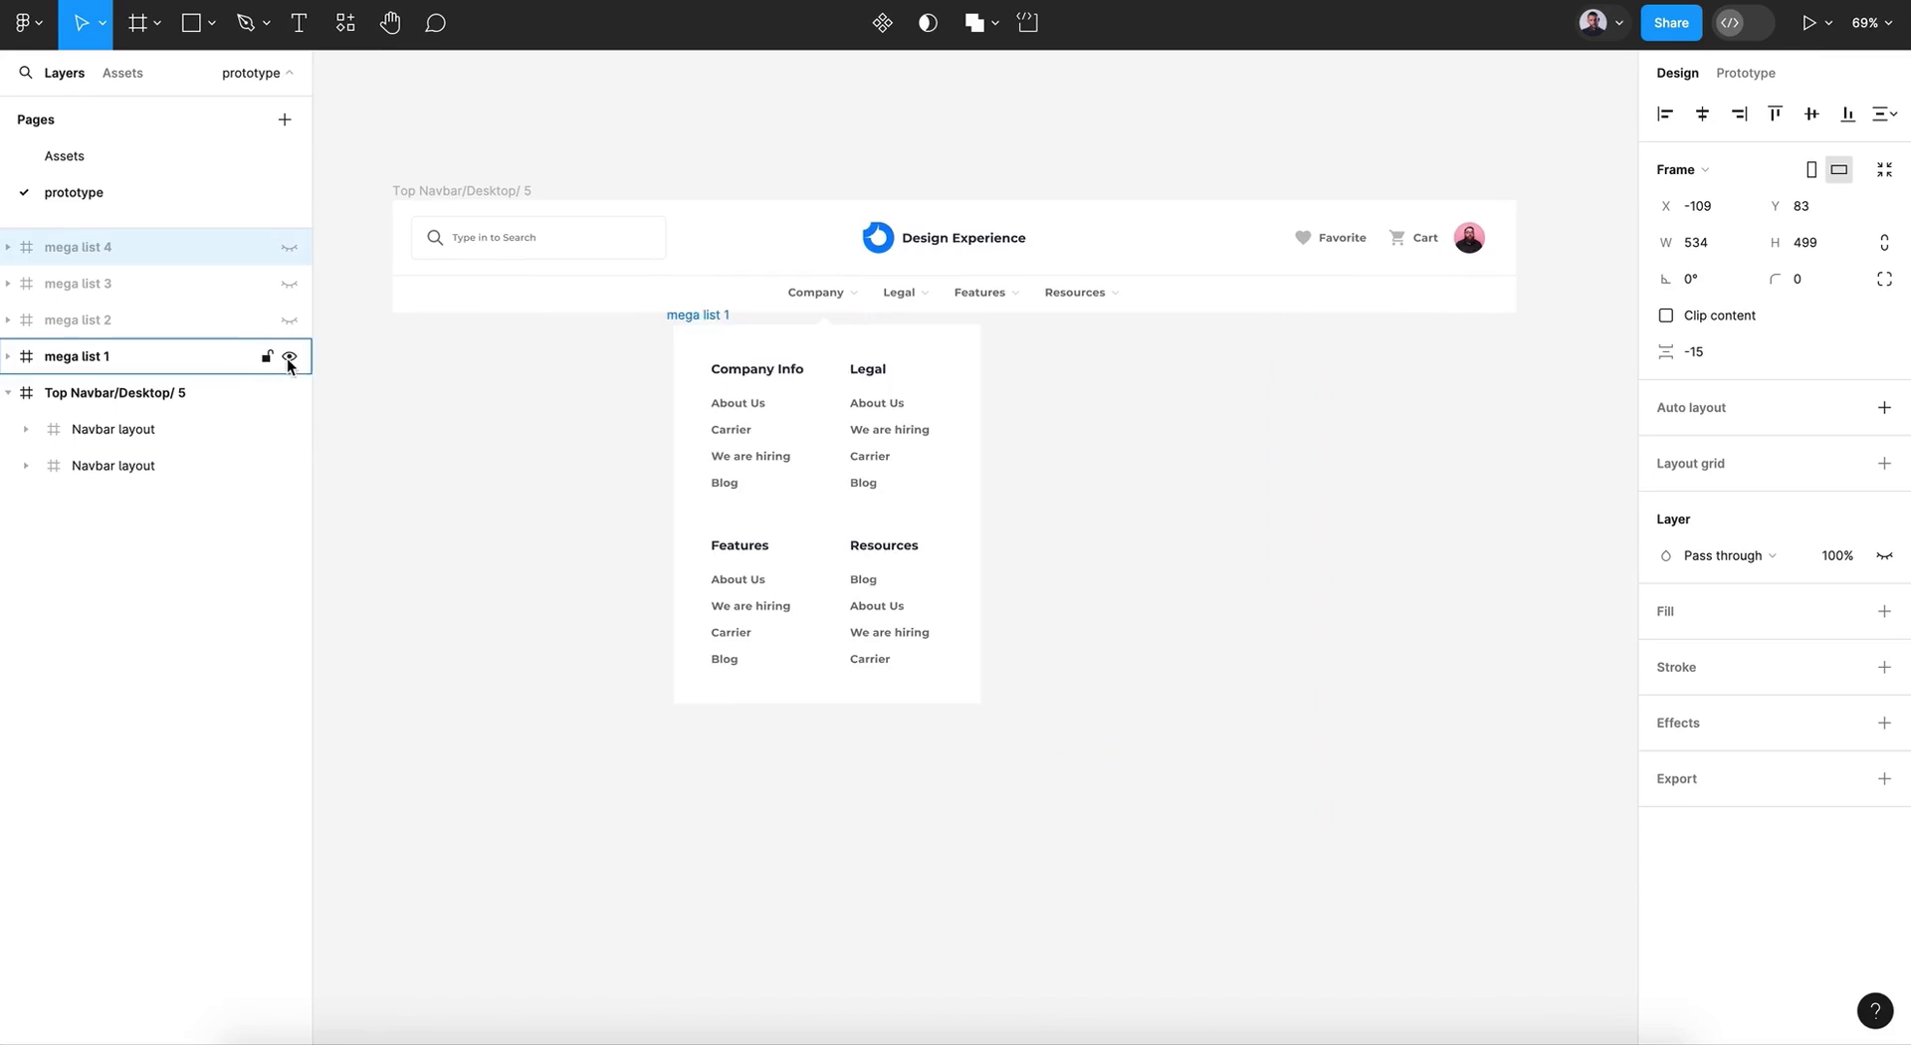
left_click(289, 319)
left_click(289, 283)
left_click(290, 246)
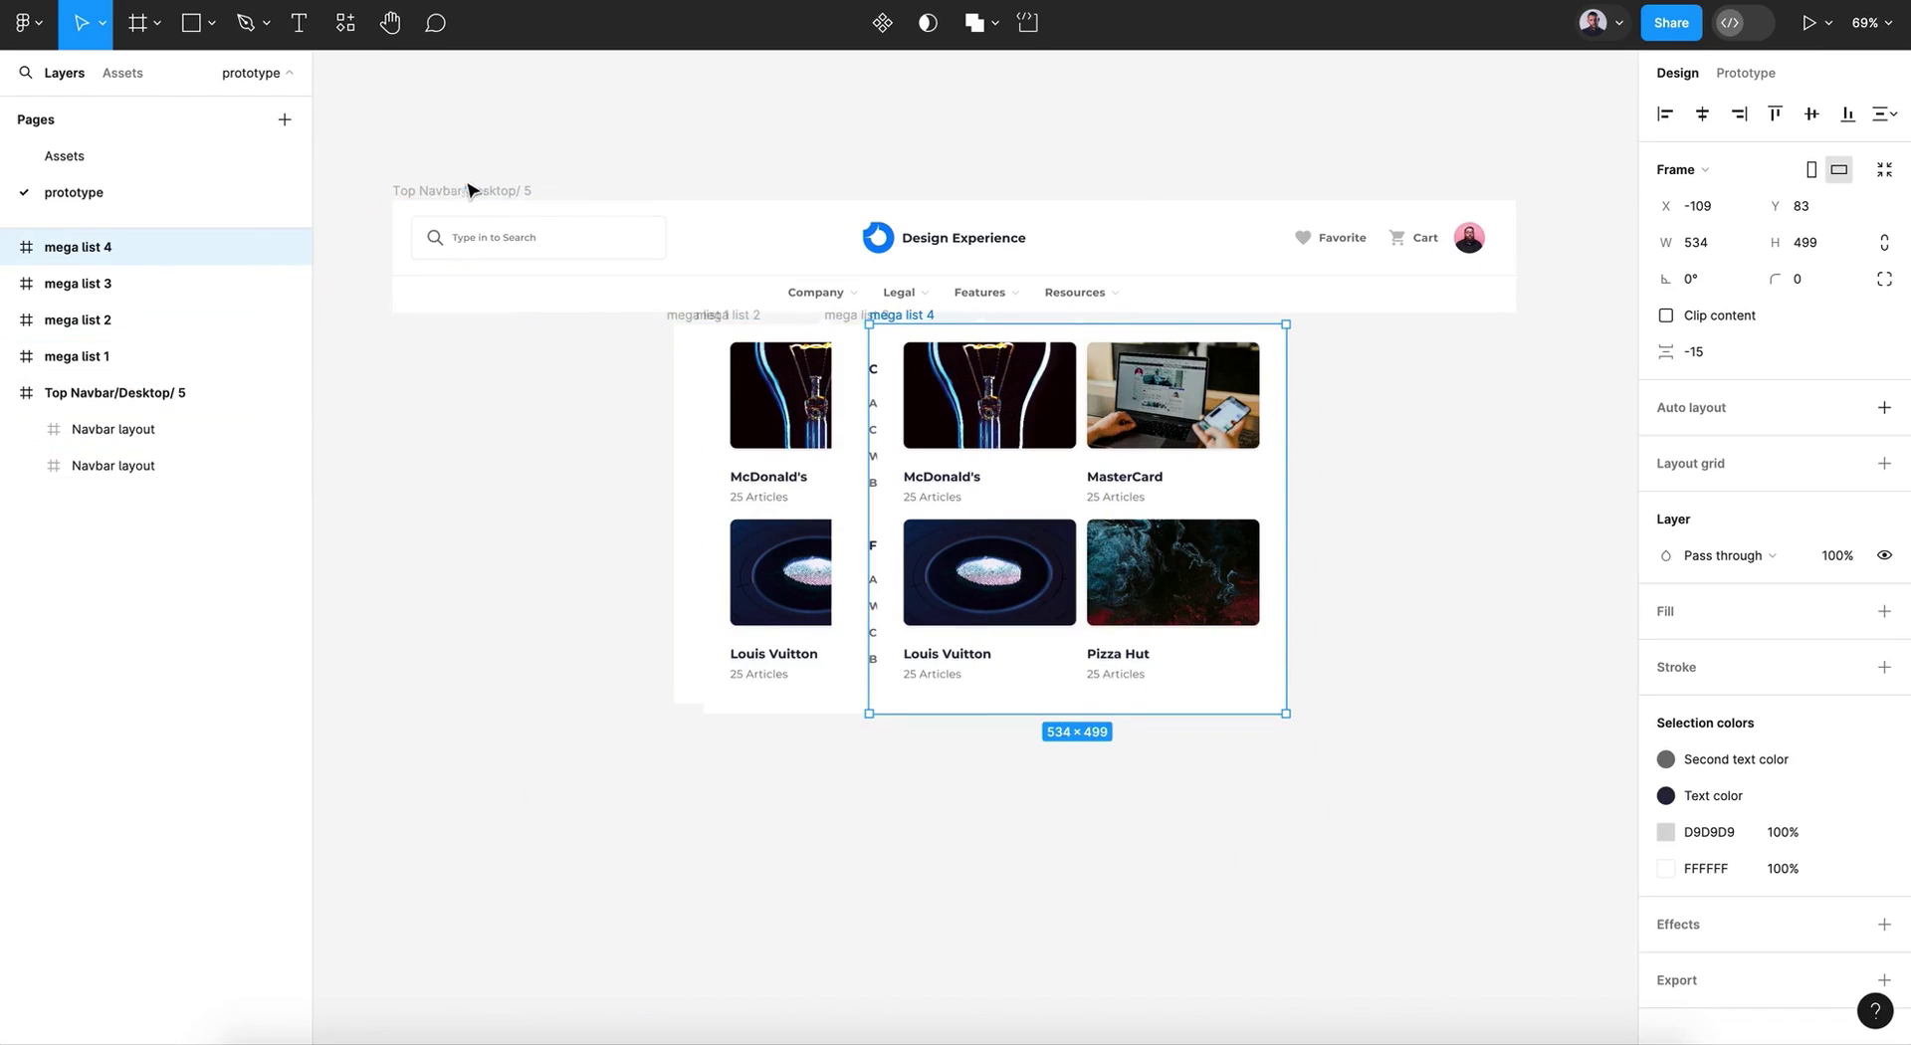
Step: Group the four mega list frames with the Top Navbar/Desktop/ 5 frame and convert the group into a frame
left_click(9, 392)
left_click(49, 398)
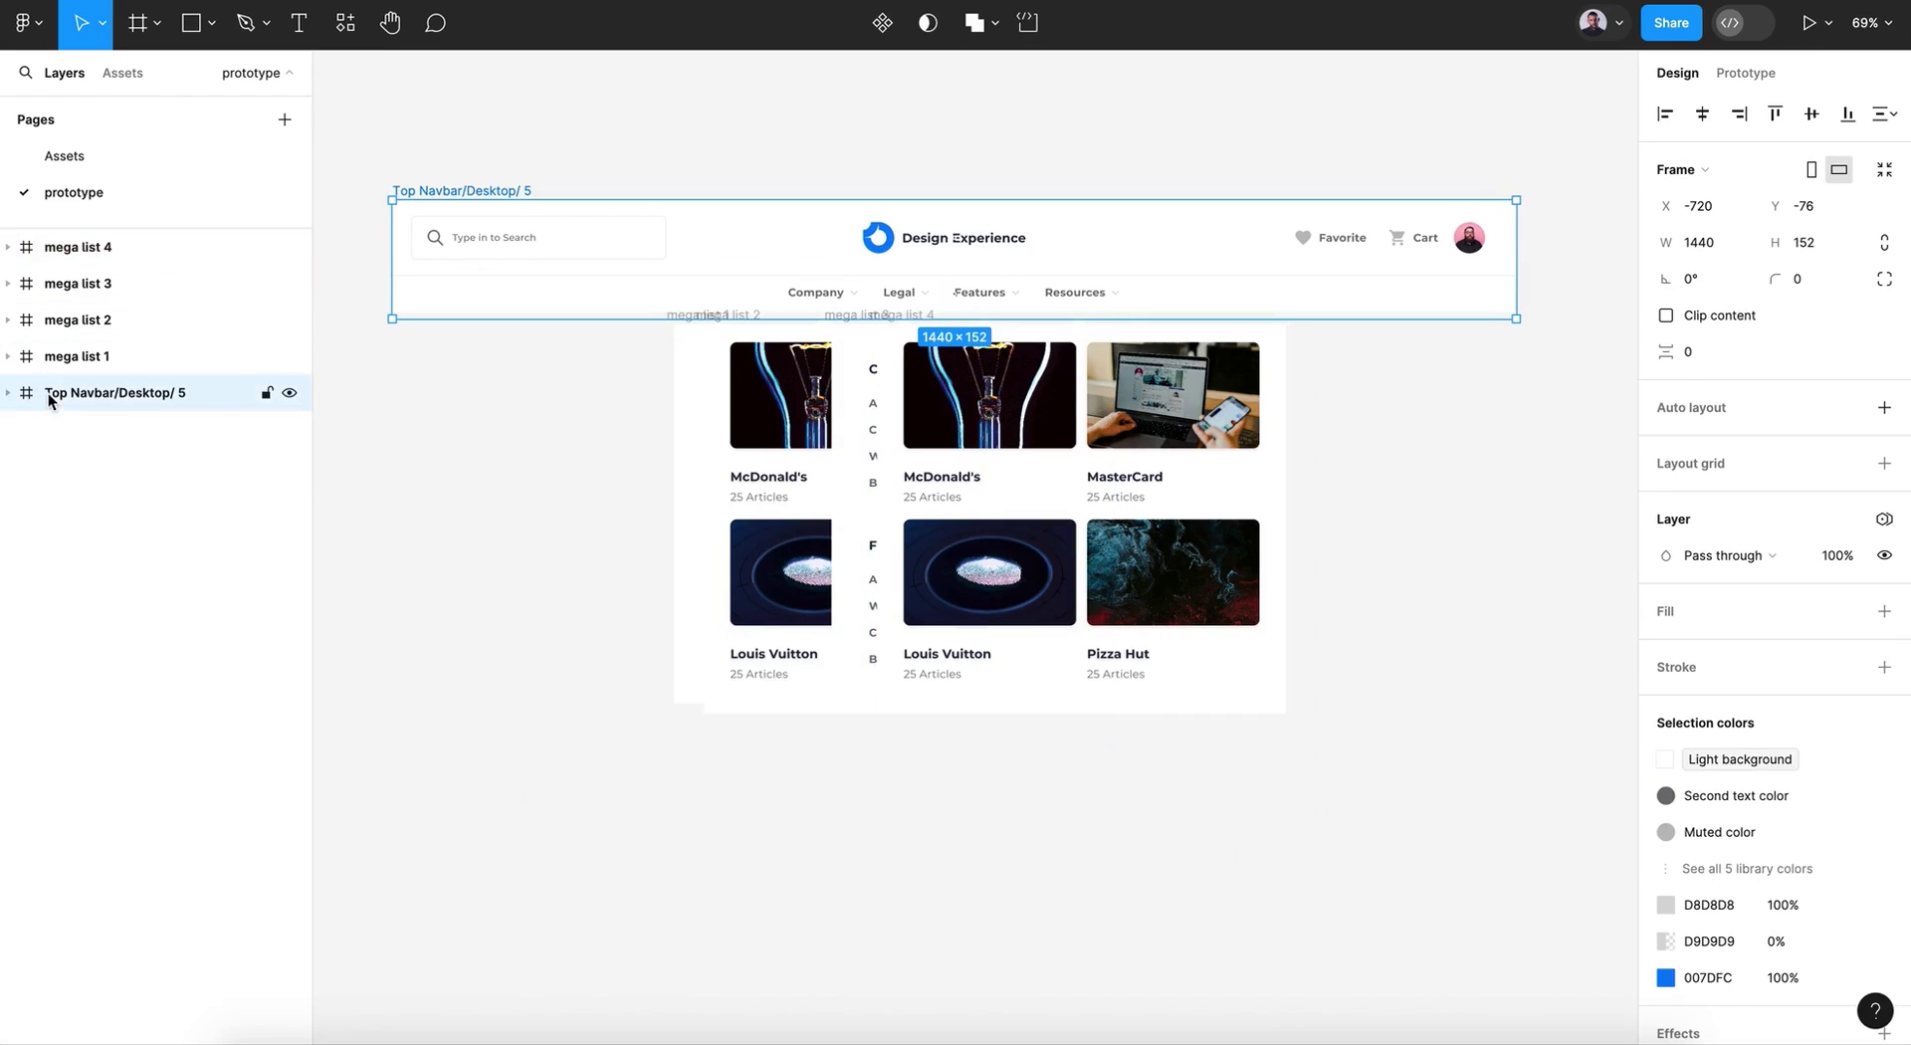
left_click(126, 253, "shift")
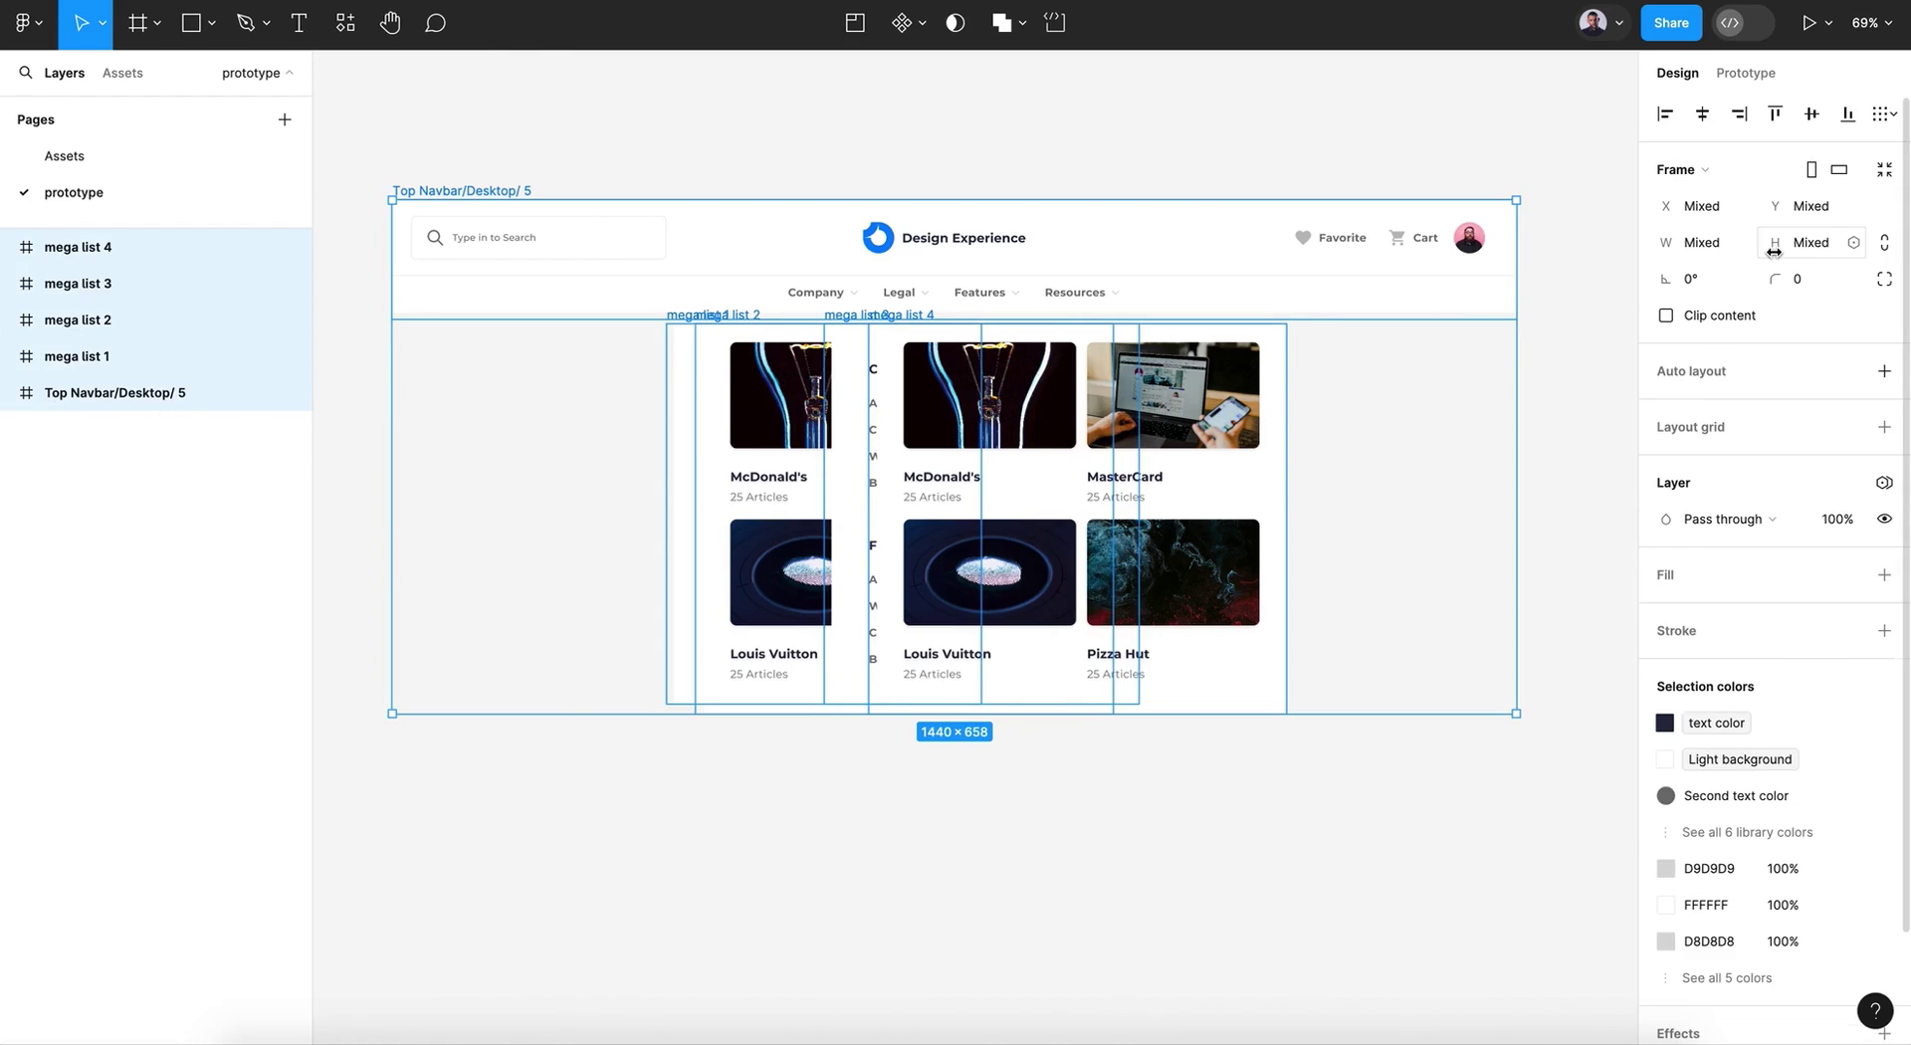
key("ctrl+g")
left_click(1708, 167)
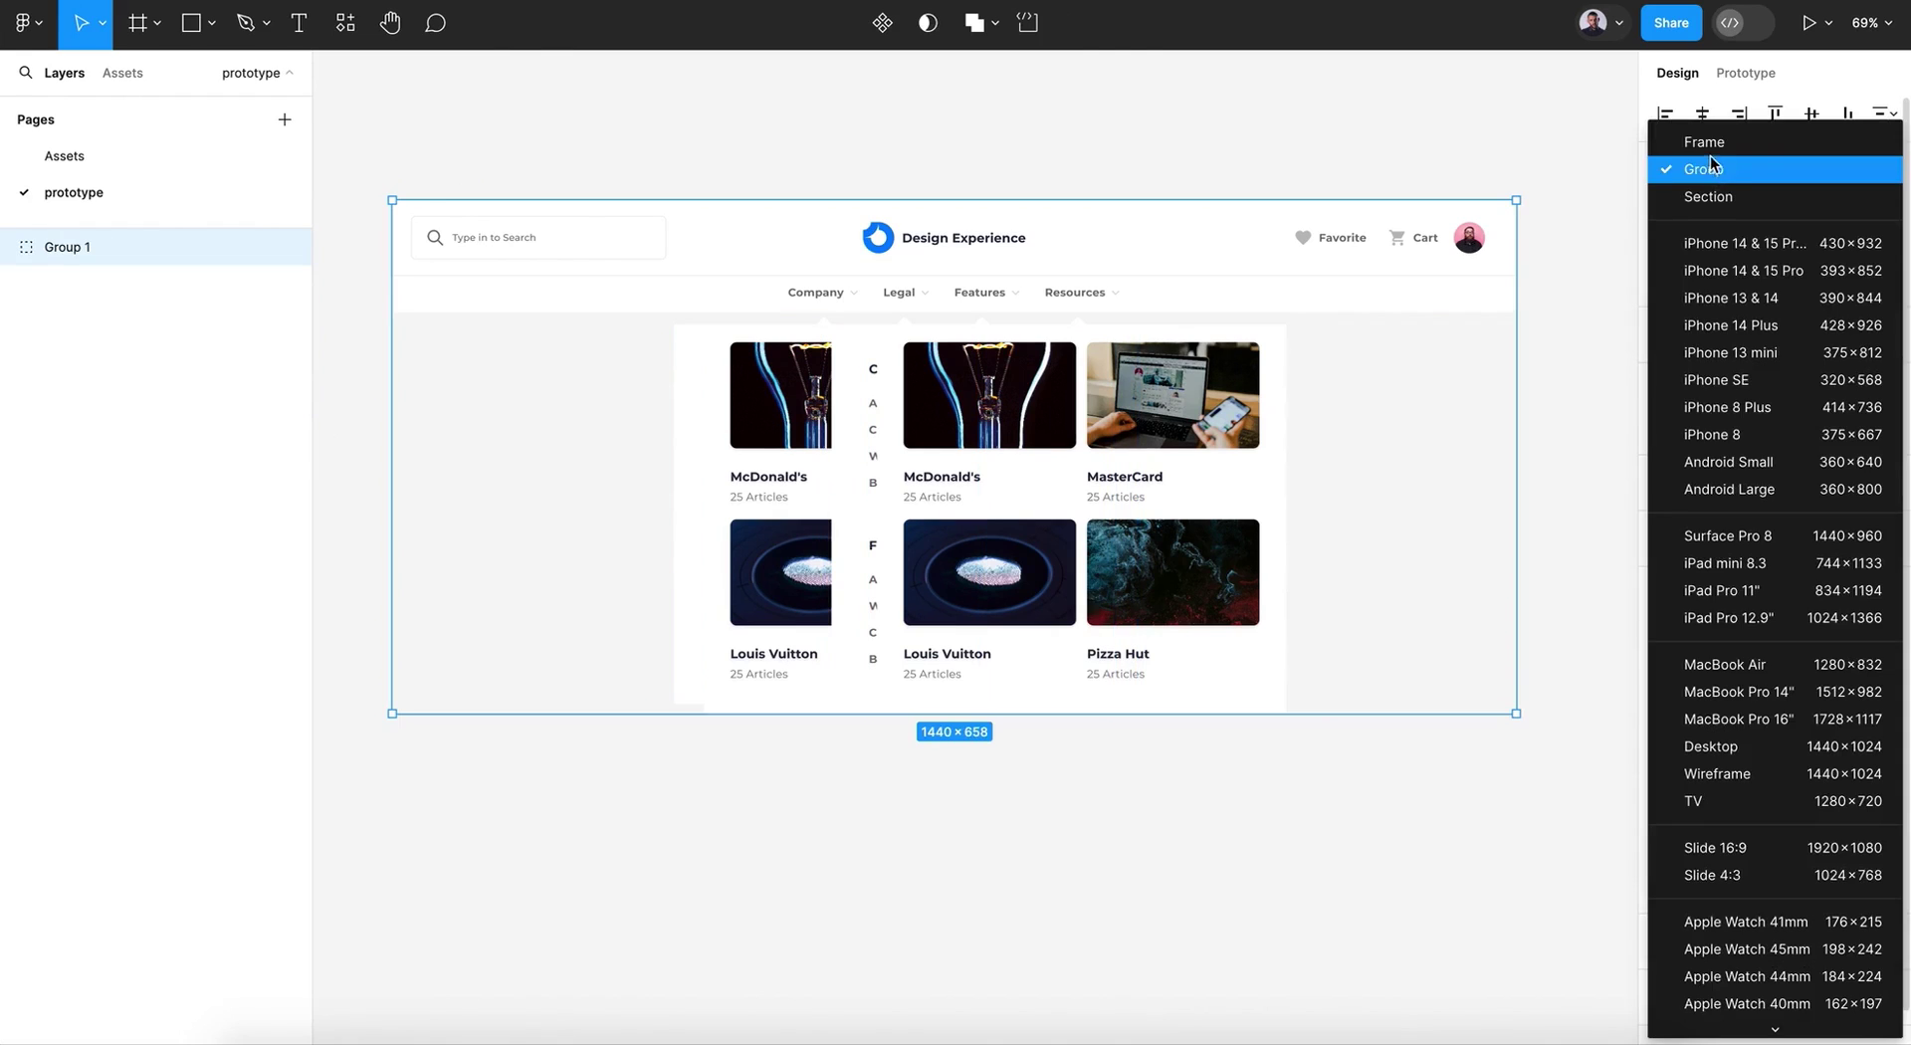
left_click(1714, 142)
left_click(1150, 814)
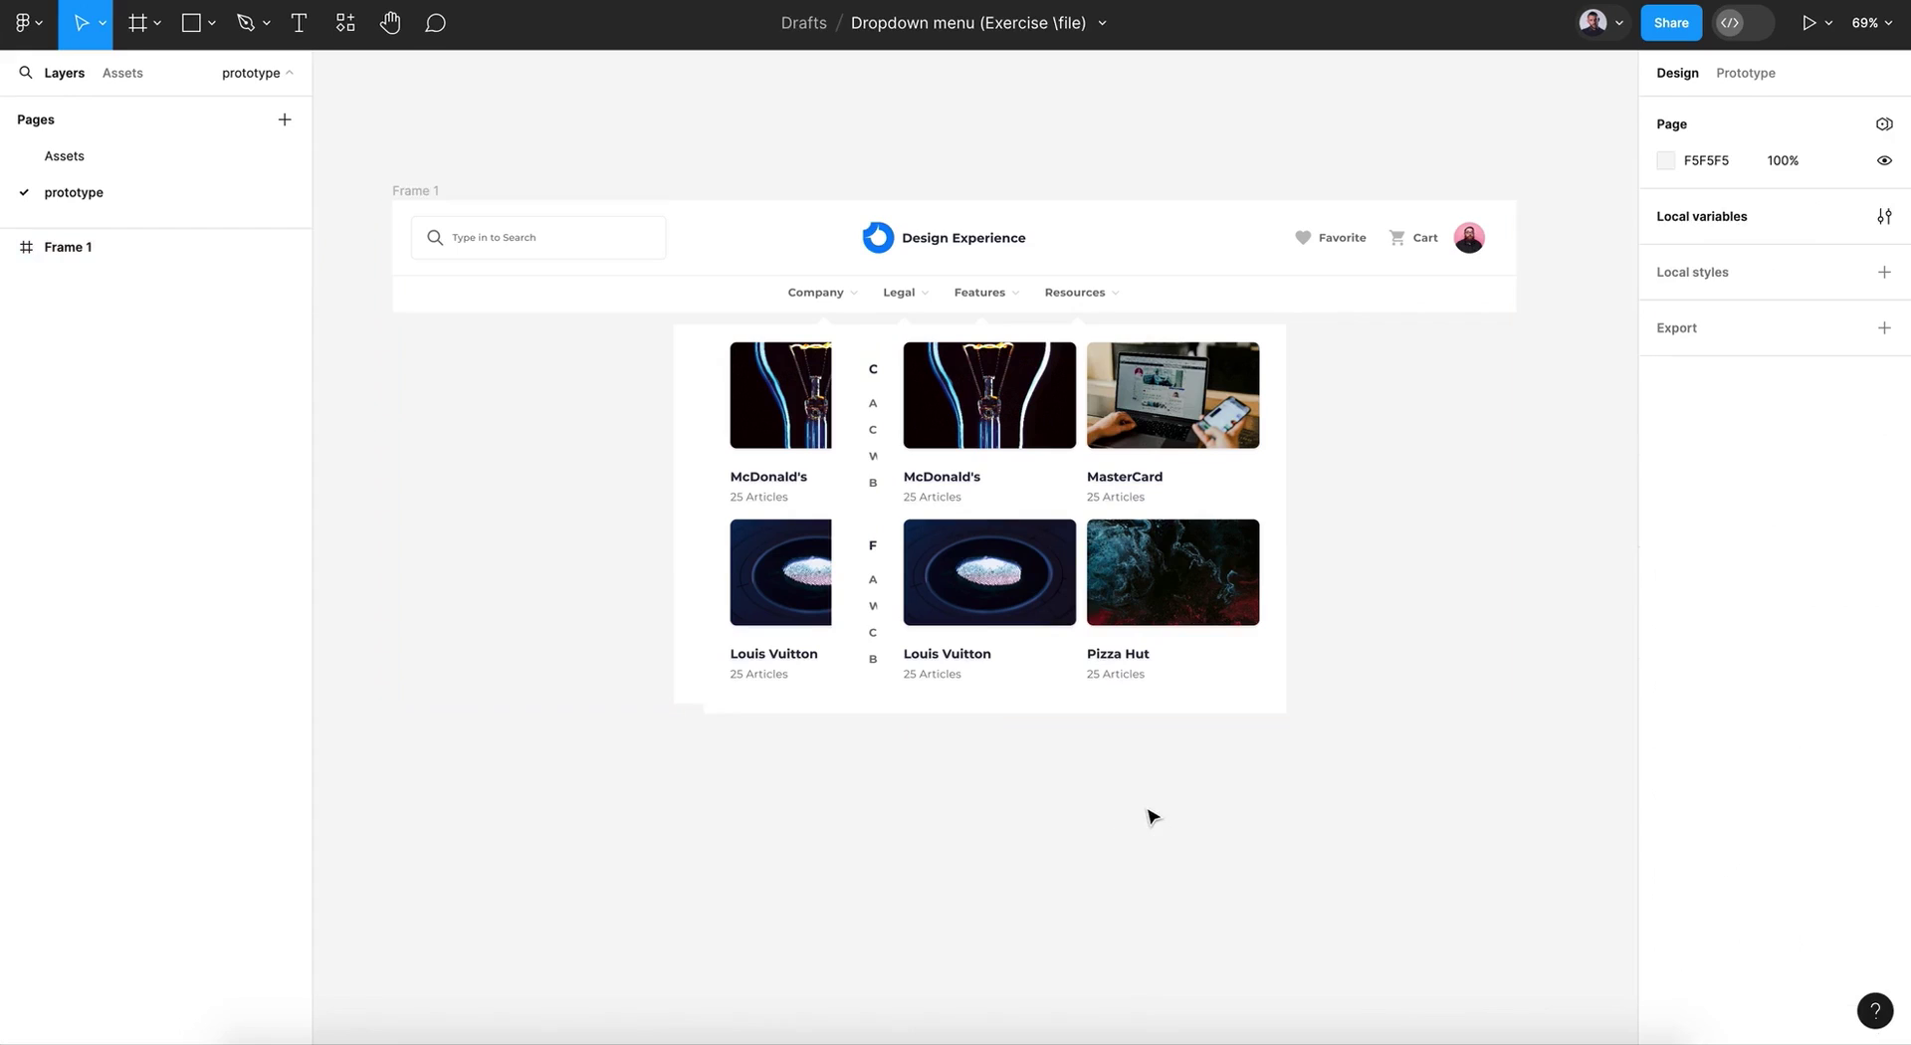
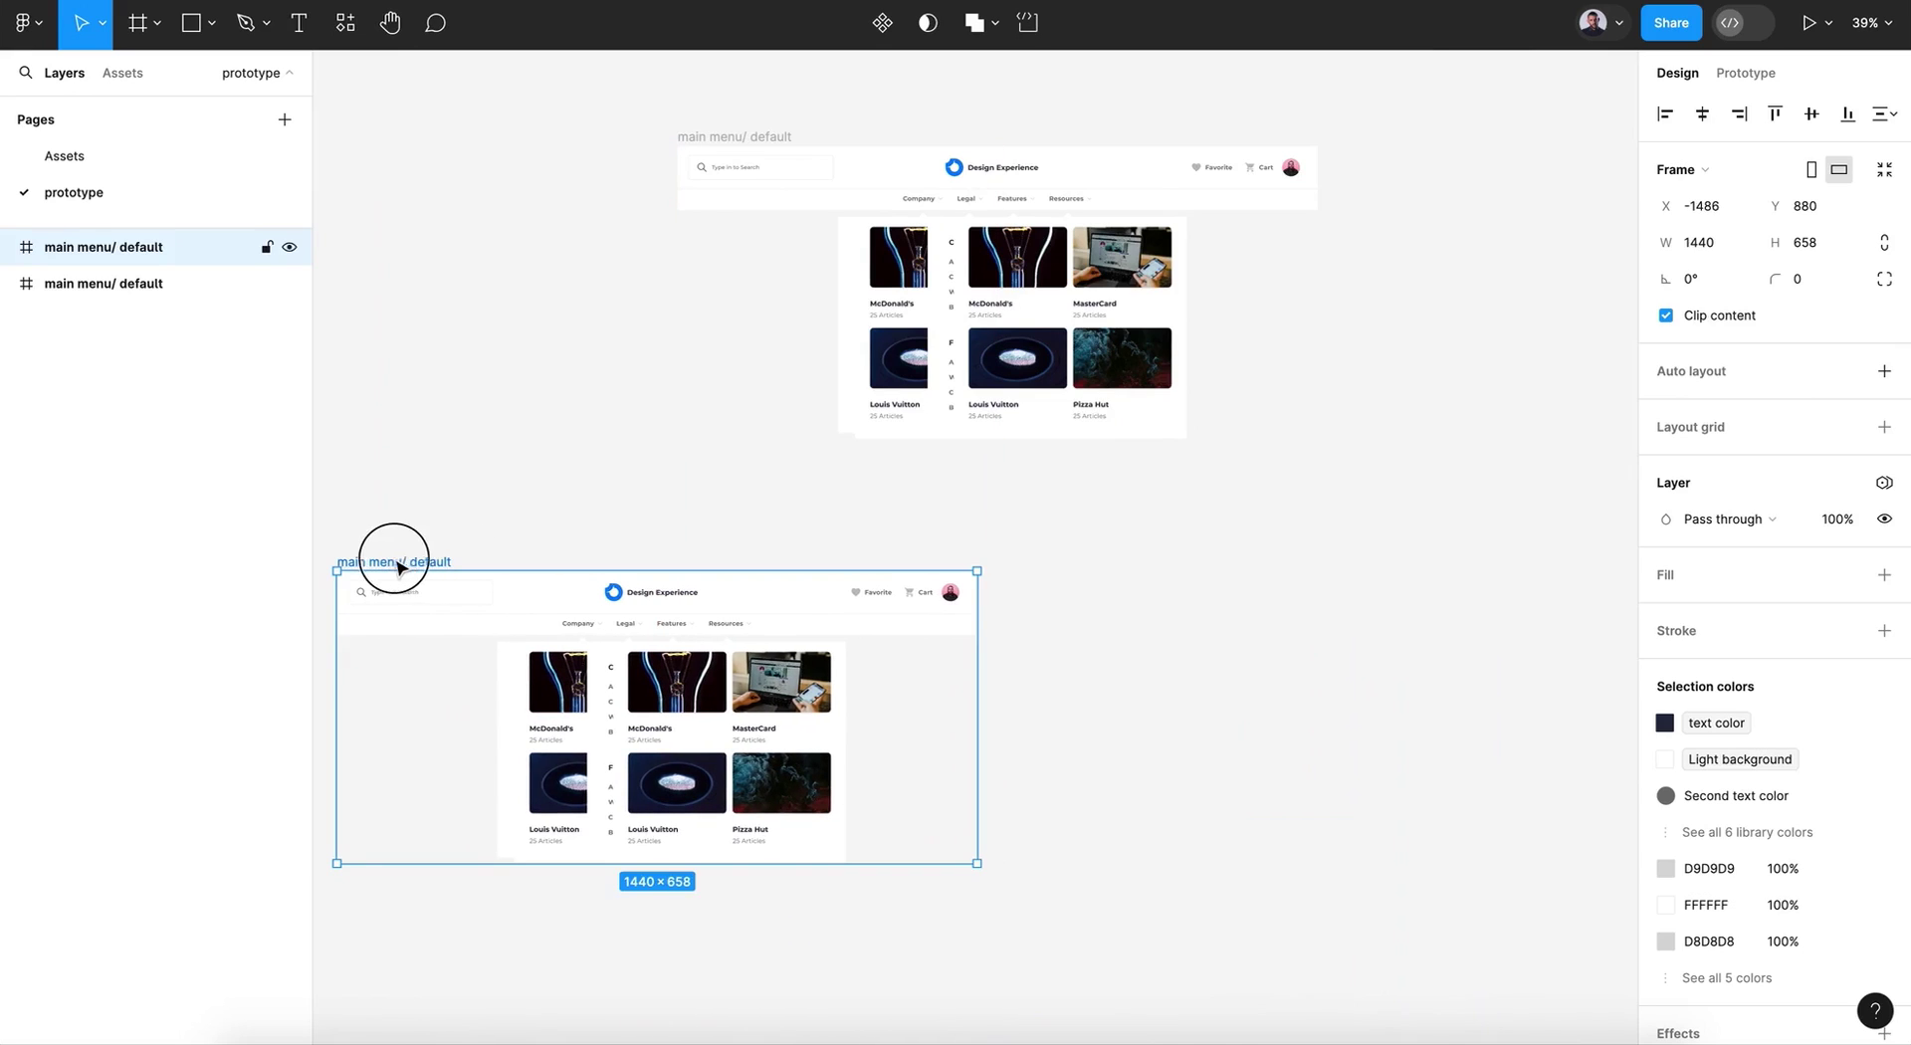
Step: Turn on content clipping for the mega list 1 to mega list 4 frames in the upper main menu/ default frame
left_click(1050, 388)
scroll(1045, 386, "up", 3)
scroll(1043, 385, "up", 5)
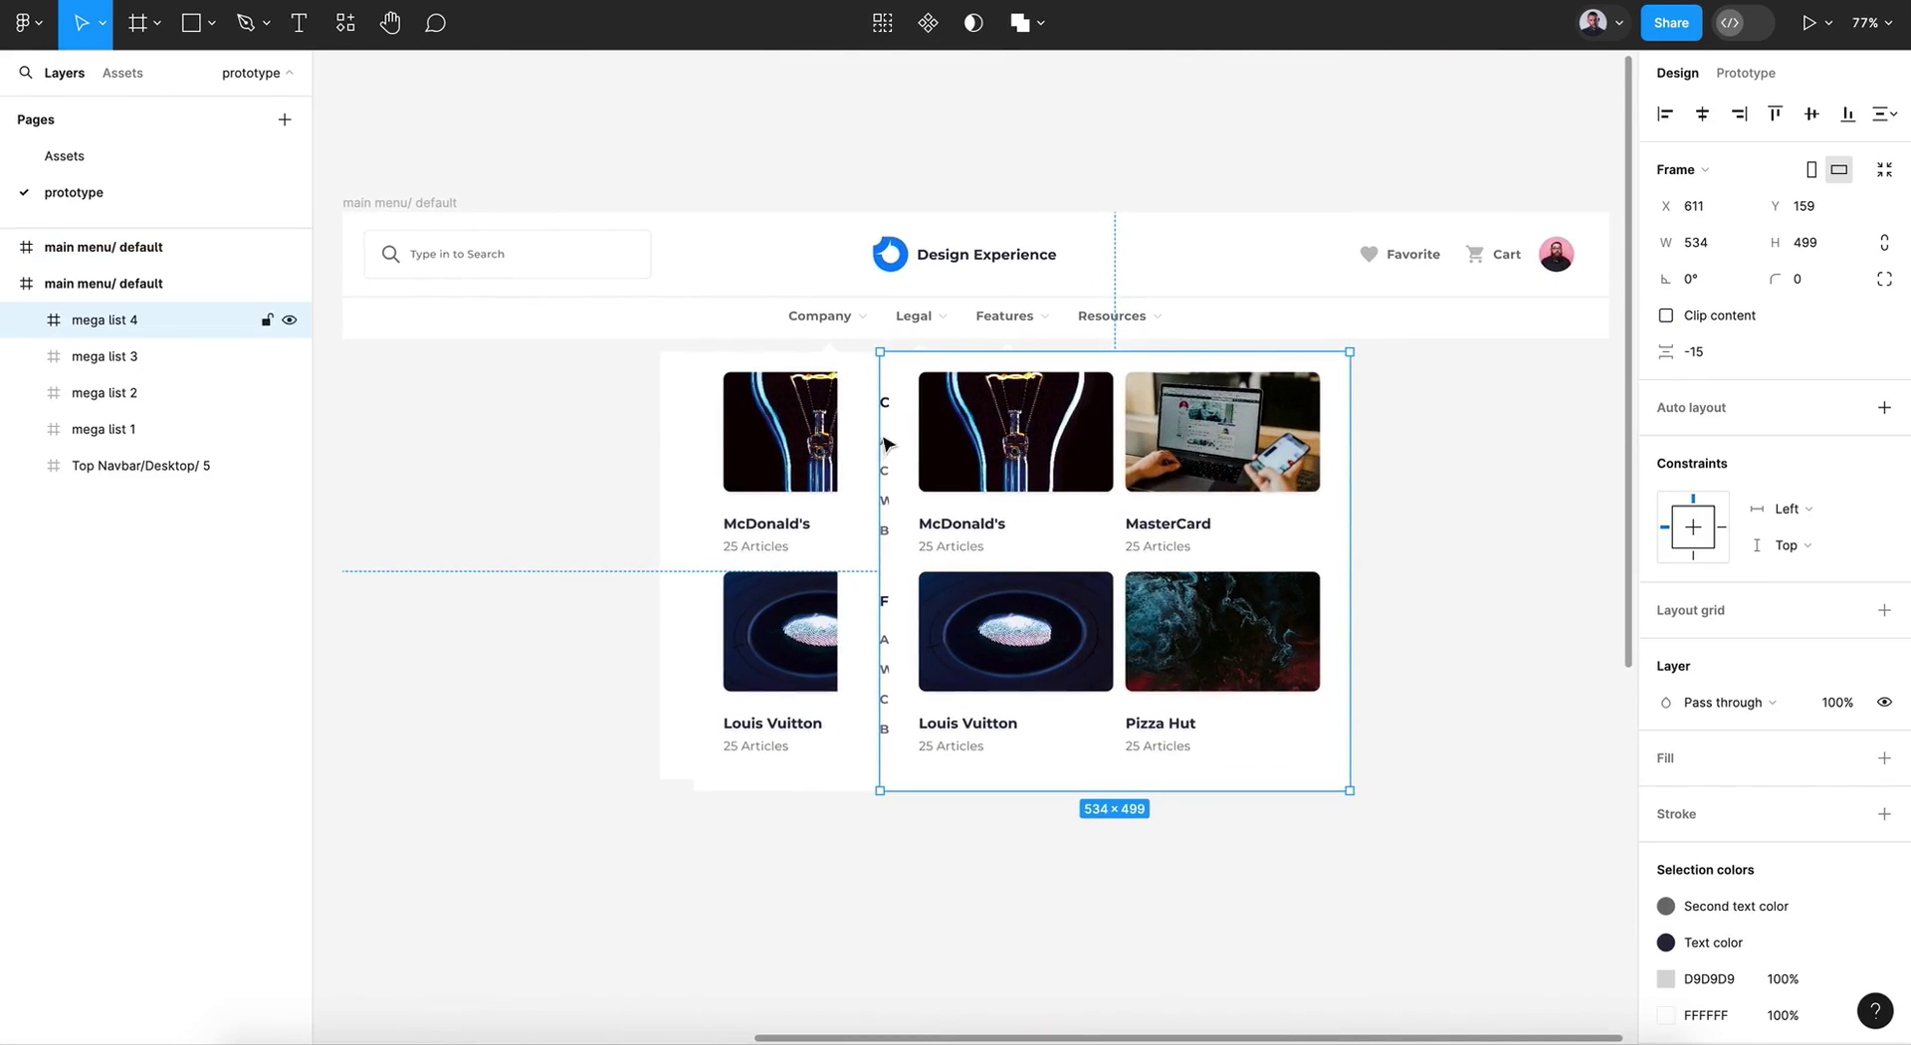
left_click(77, 283)
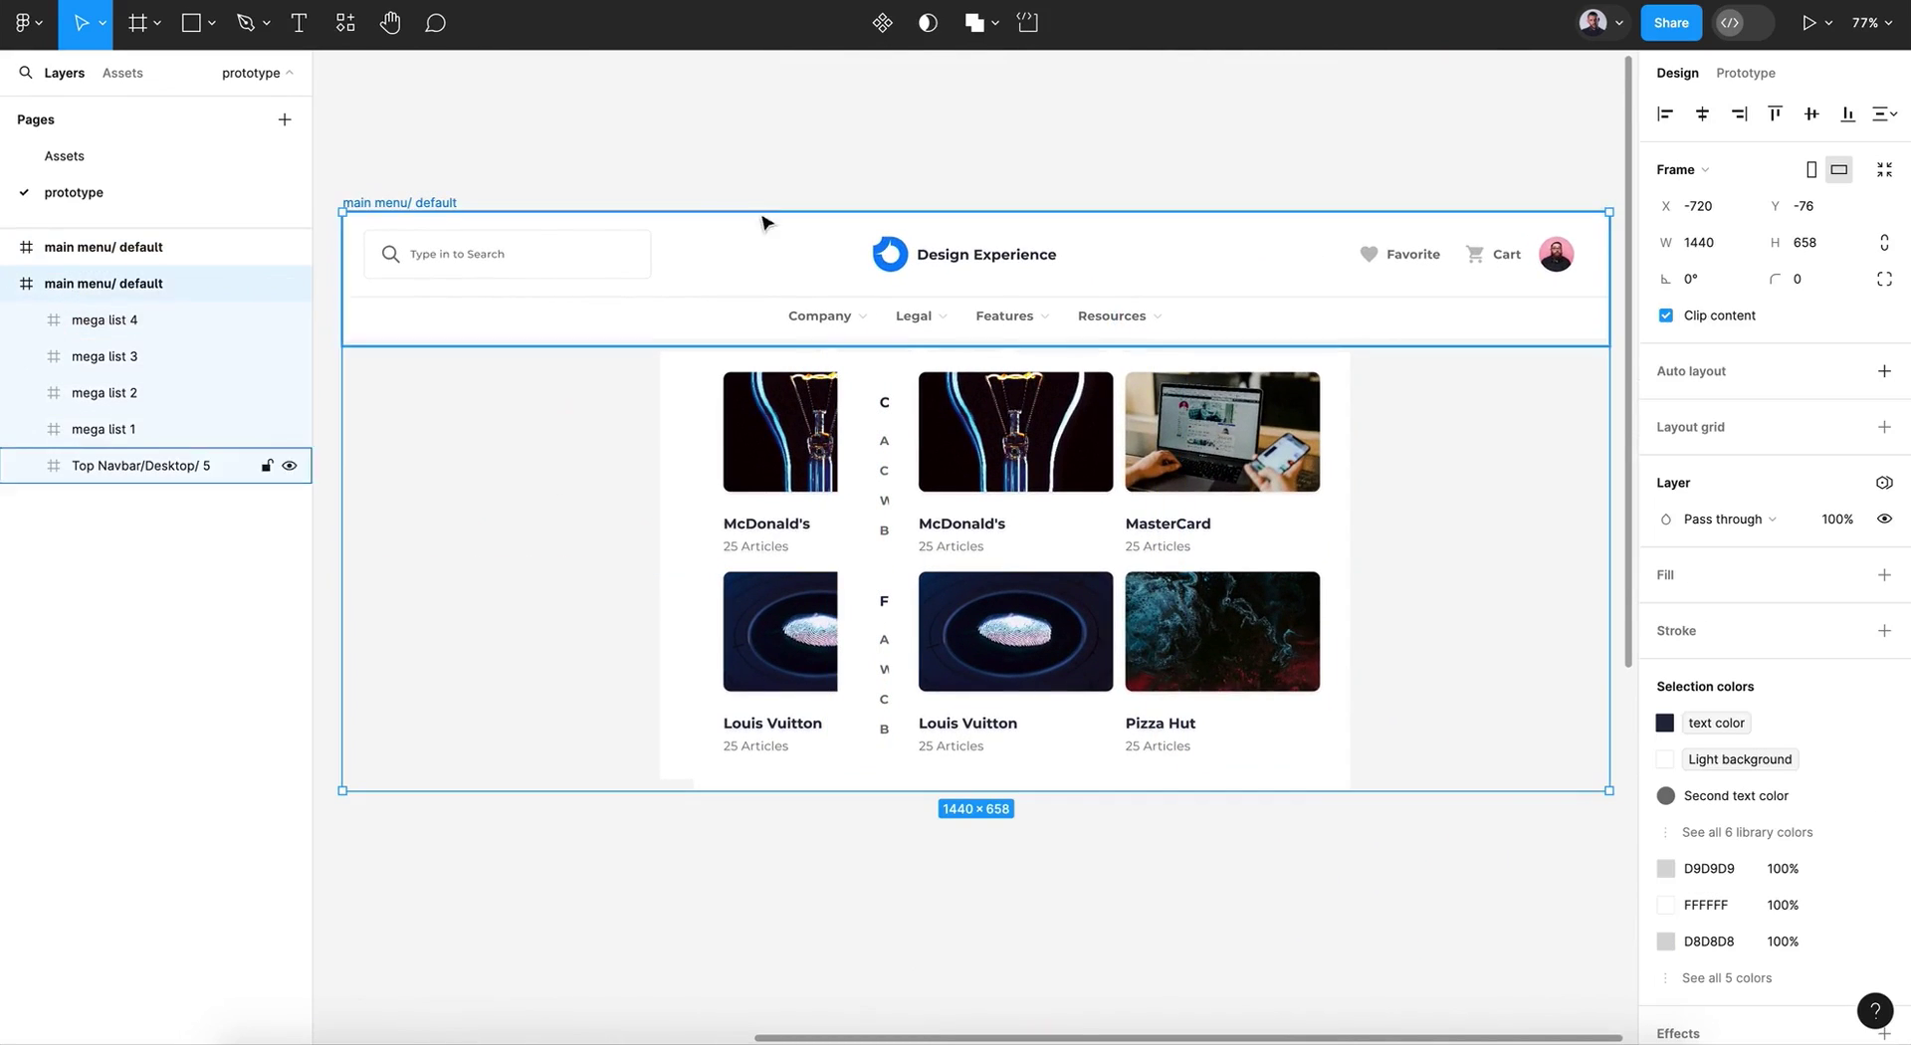
left_click(143, 248)
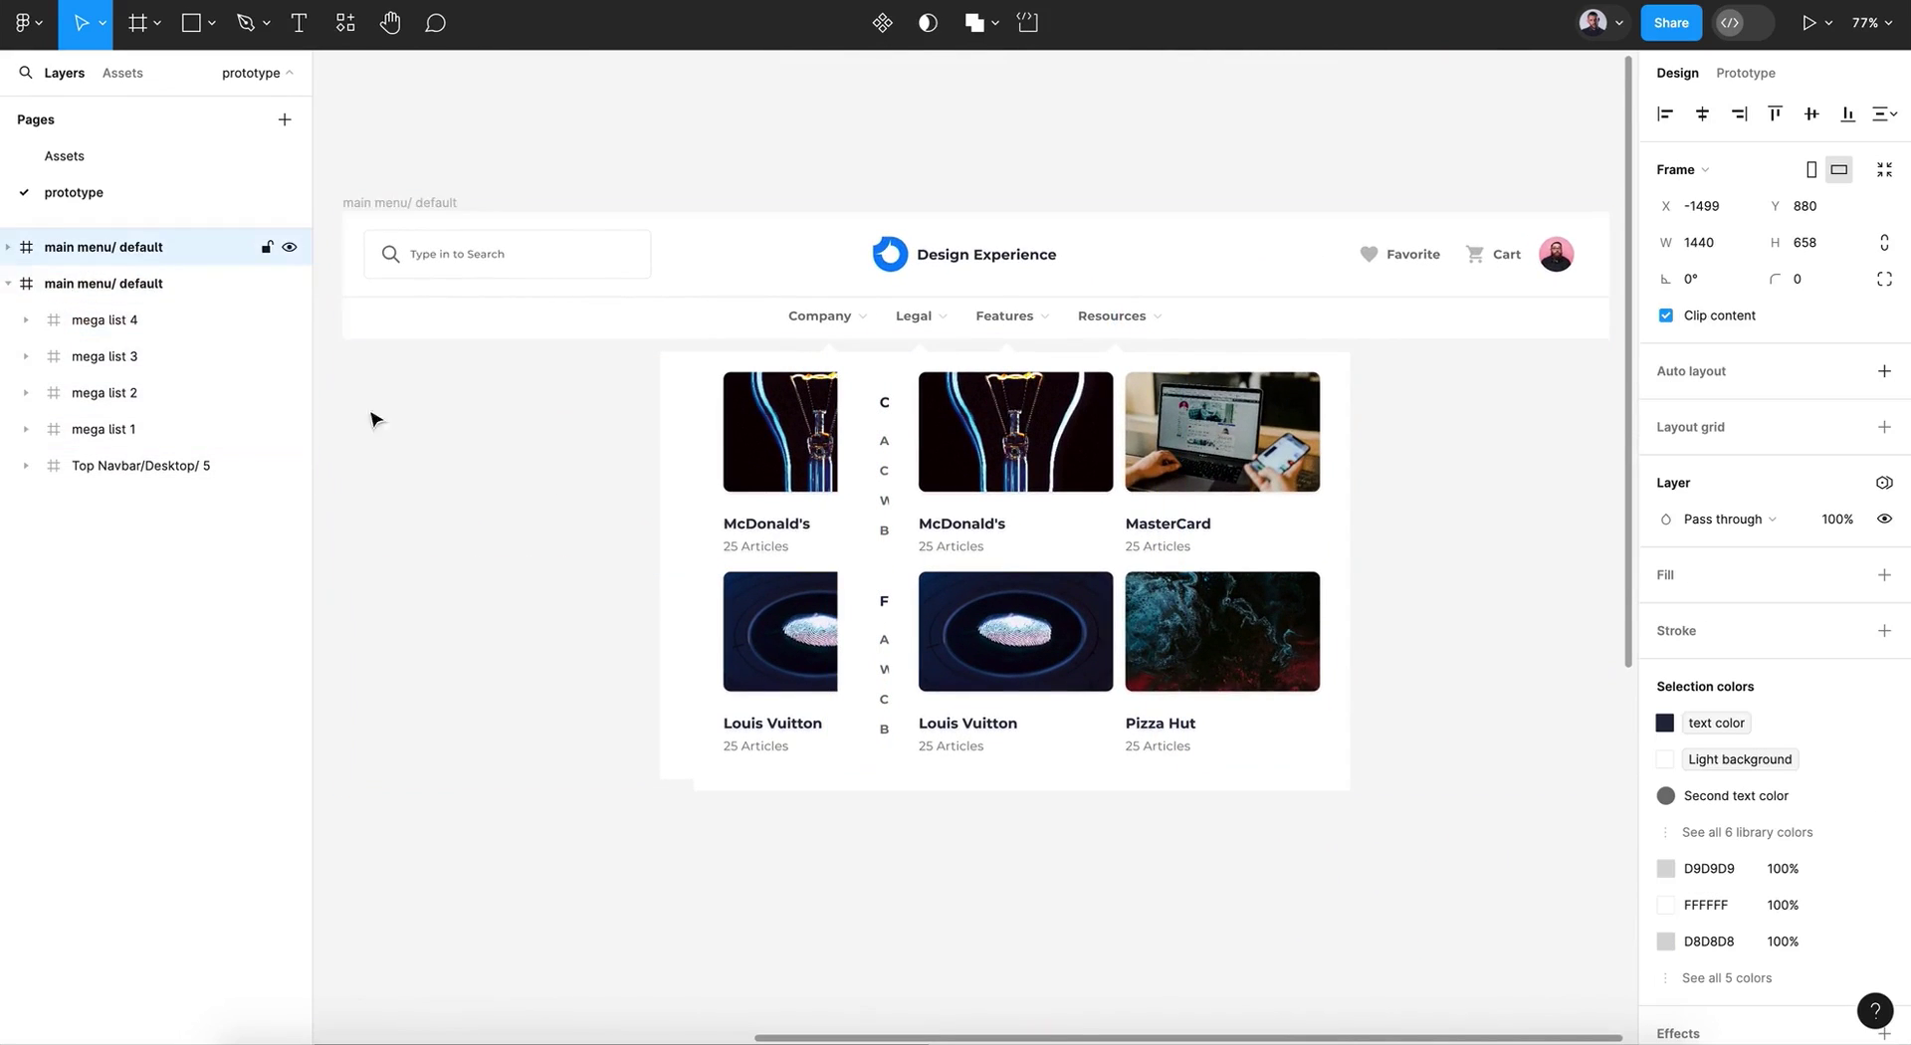
left_click(150, 319)
left_click(139, 465, "shift")
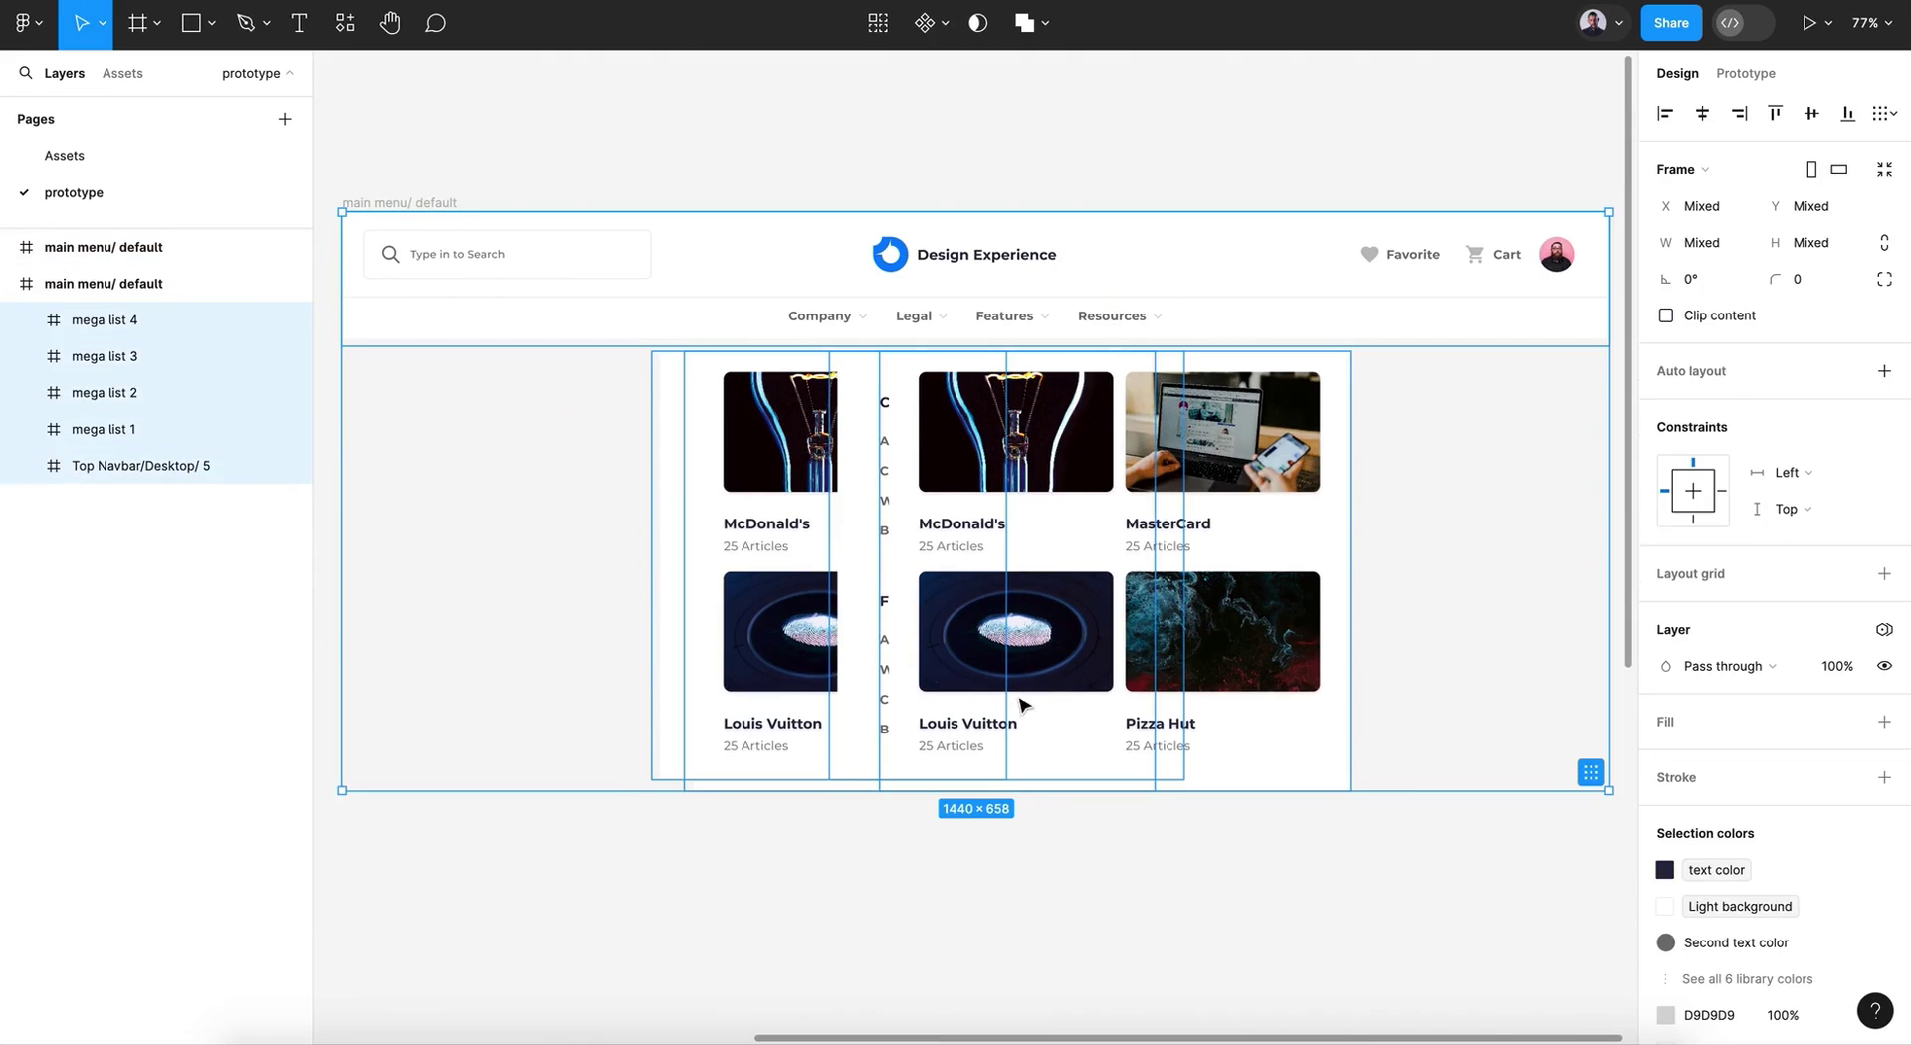
left_click(185, 429)
left_click(120, 324, "shift")
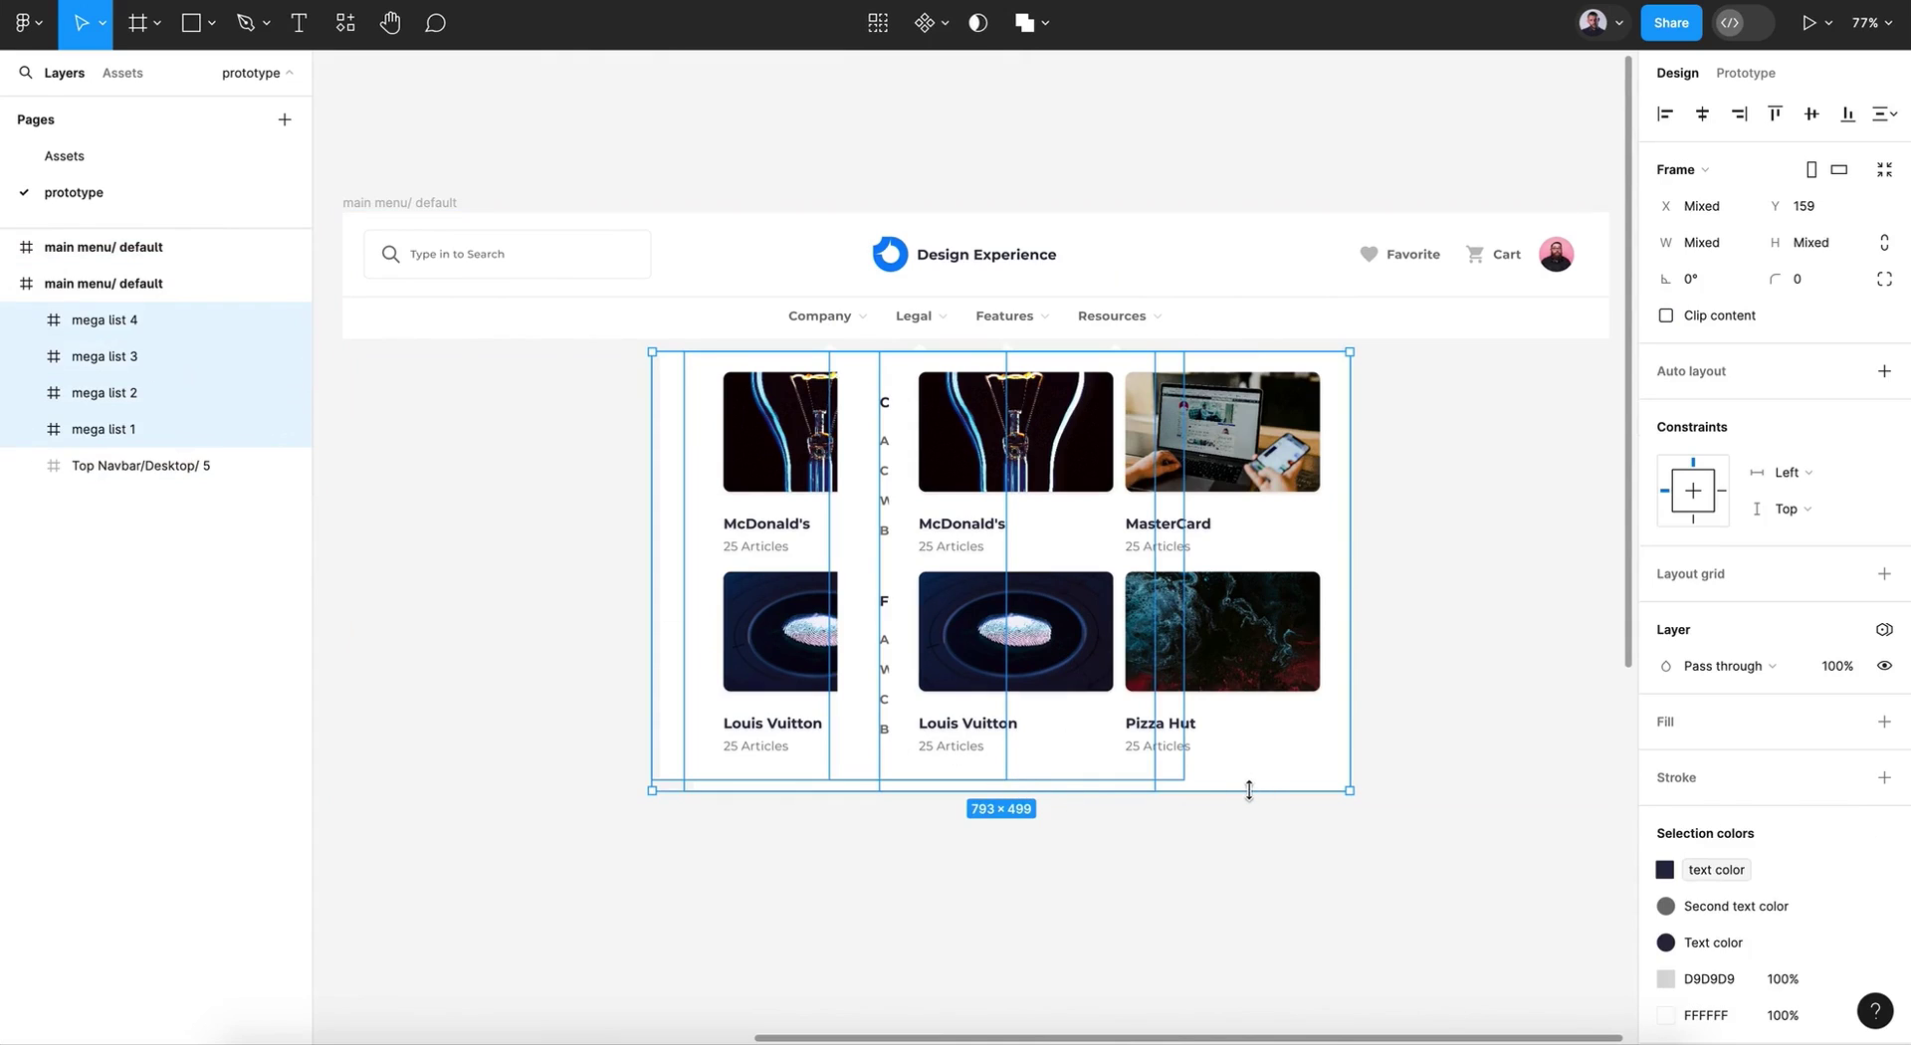
left_click_drag(1235, 793, 1231, 685)
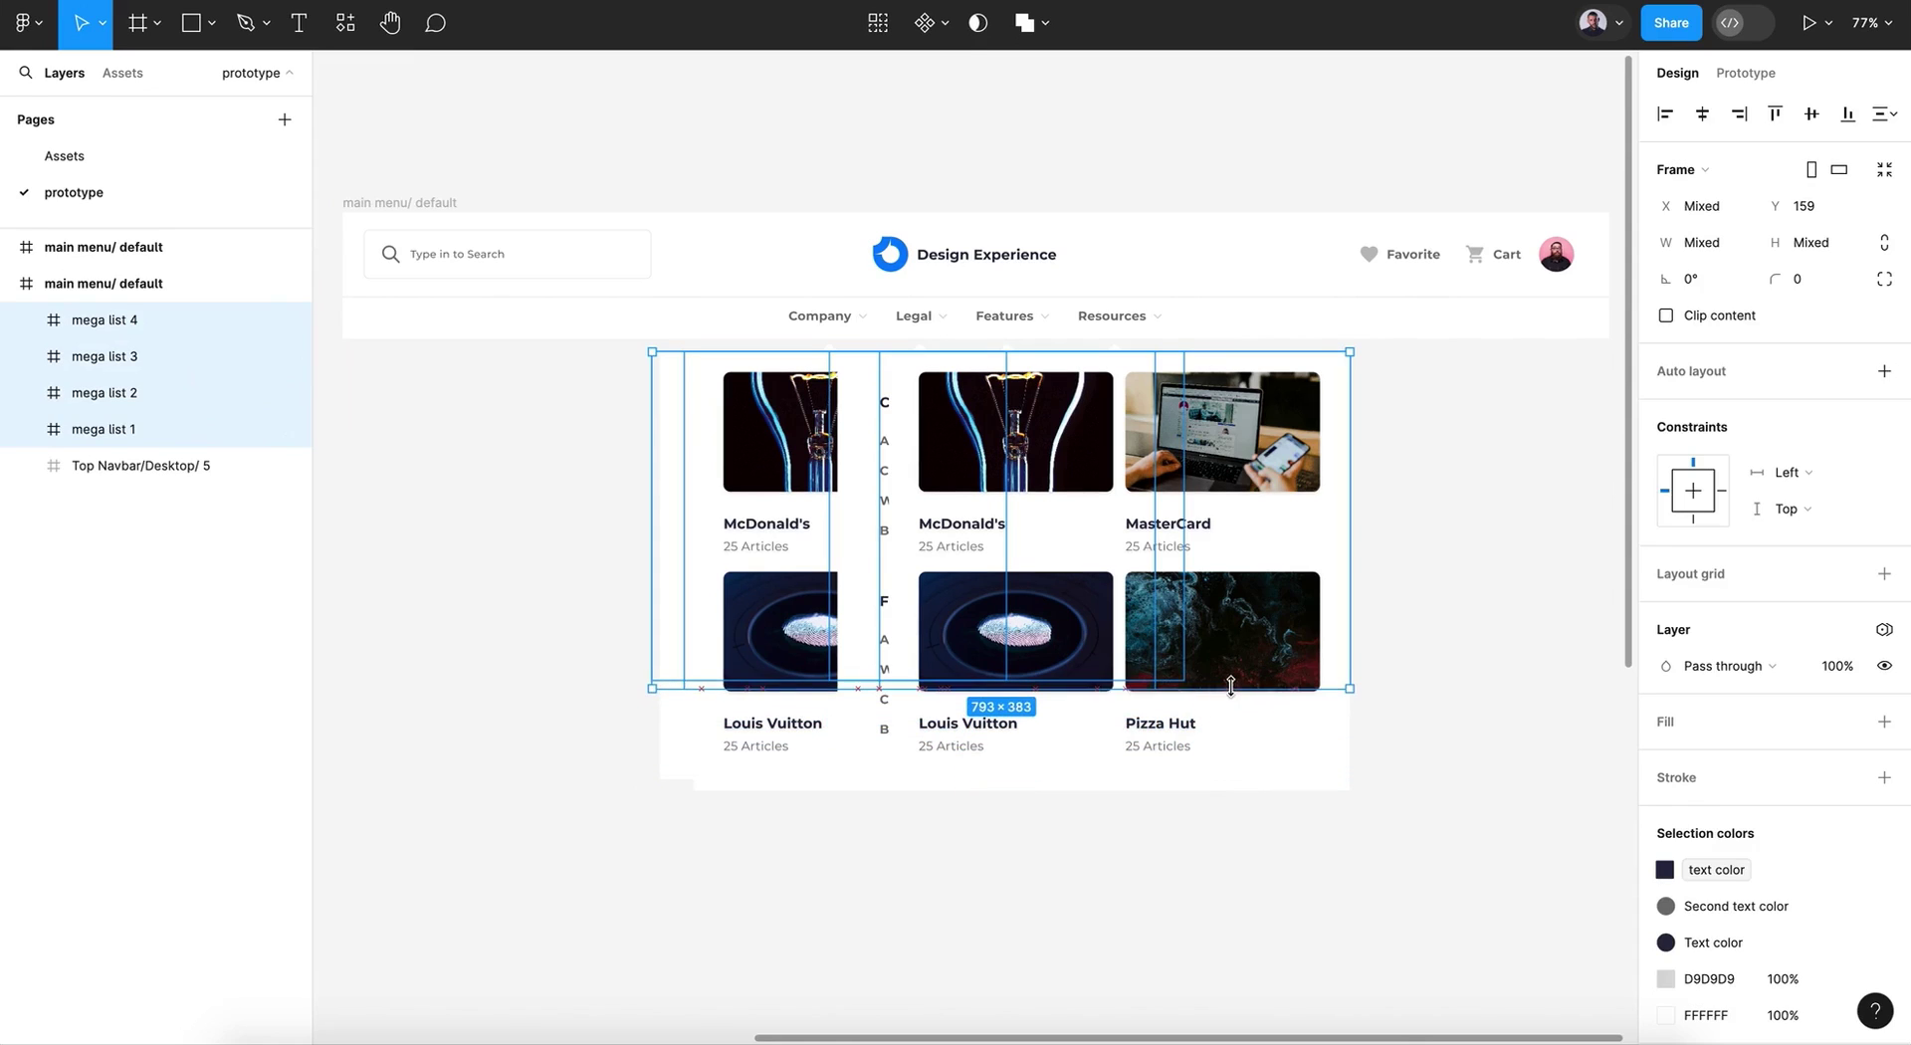
key("ctrl+z")
left_click(1666, 314)
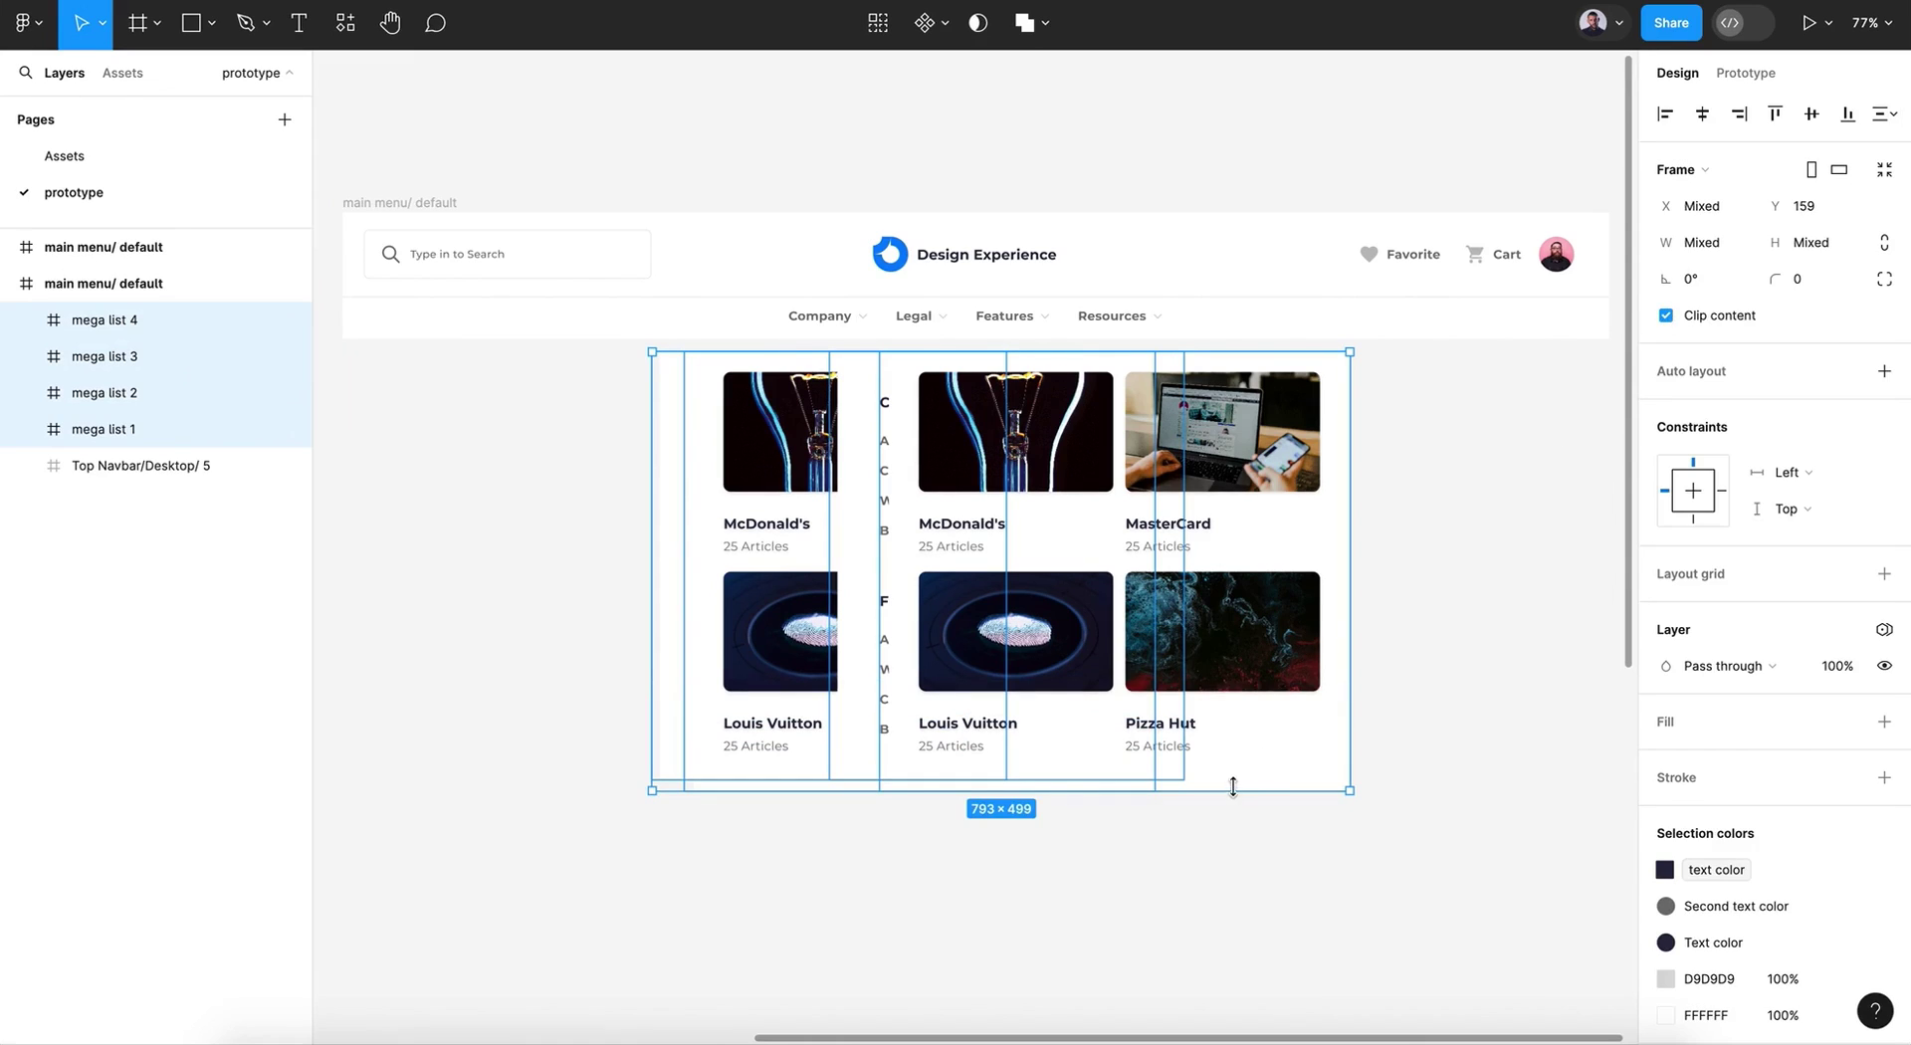
Step: Shrink the four clipped mega list frames together to about 47 × 45 px and set their opacity to 0%
left_click_drag(1234, 790, 1230, 394)
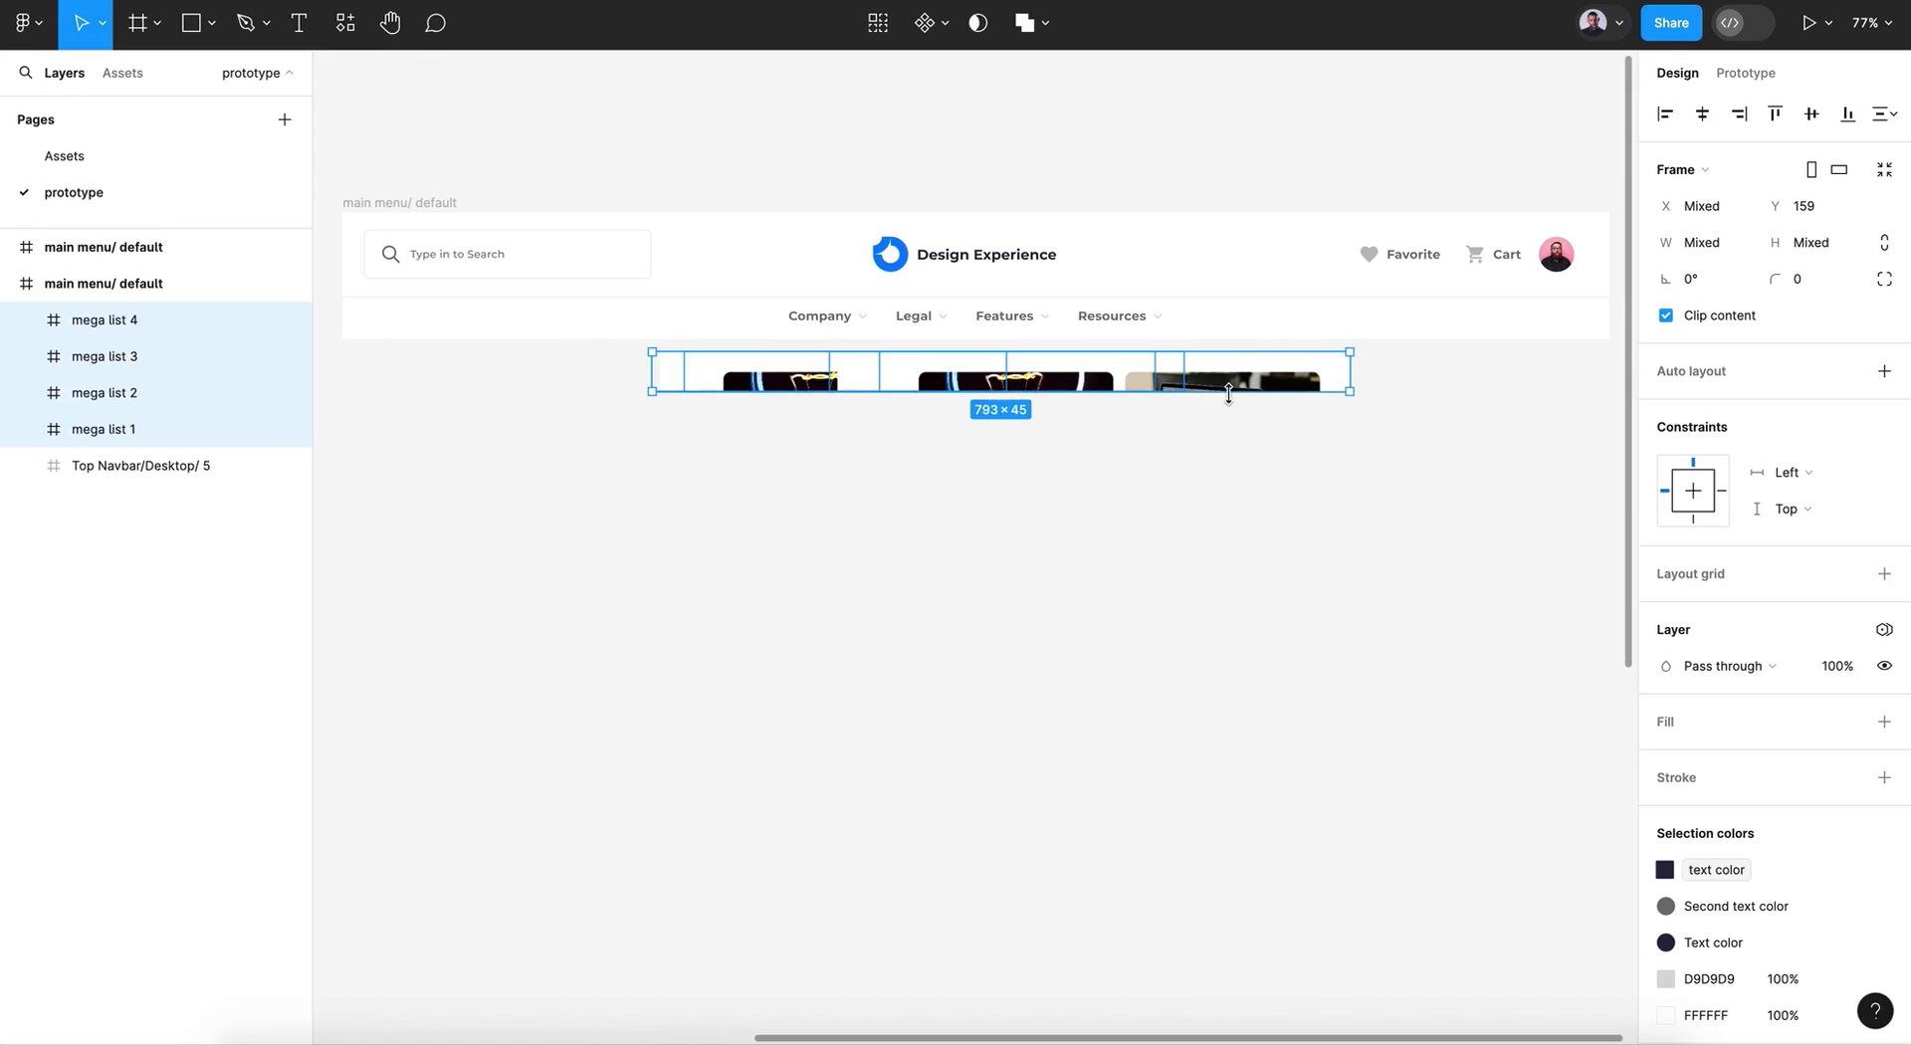
left_click_drag(1350, 370, 694, 385)
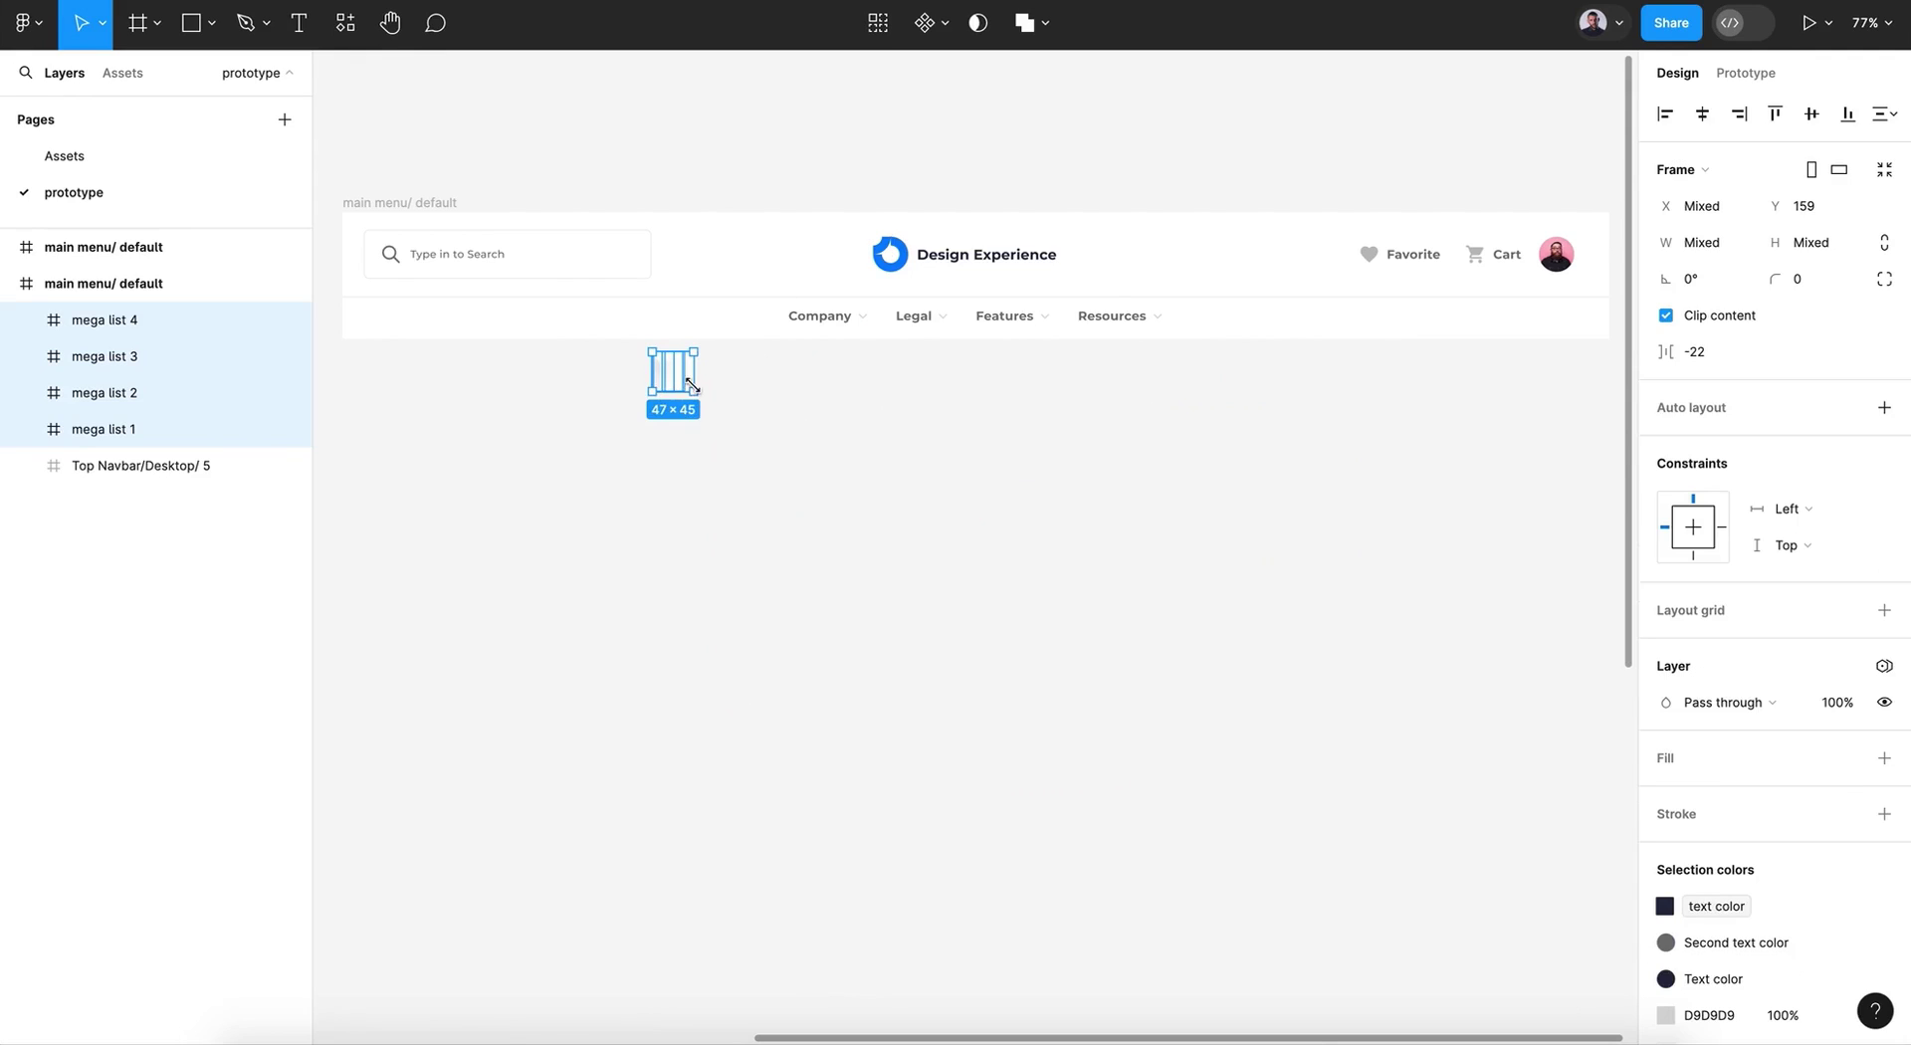
left_click(1834, 709)
left_click_drag(1835, 709, 1817, 706)
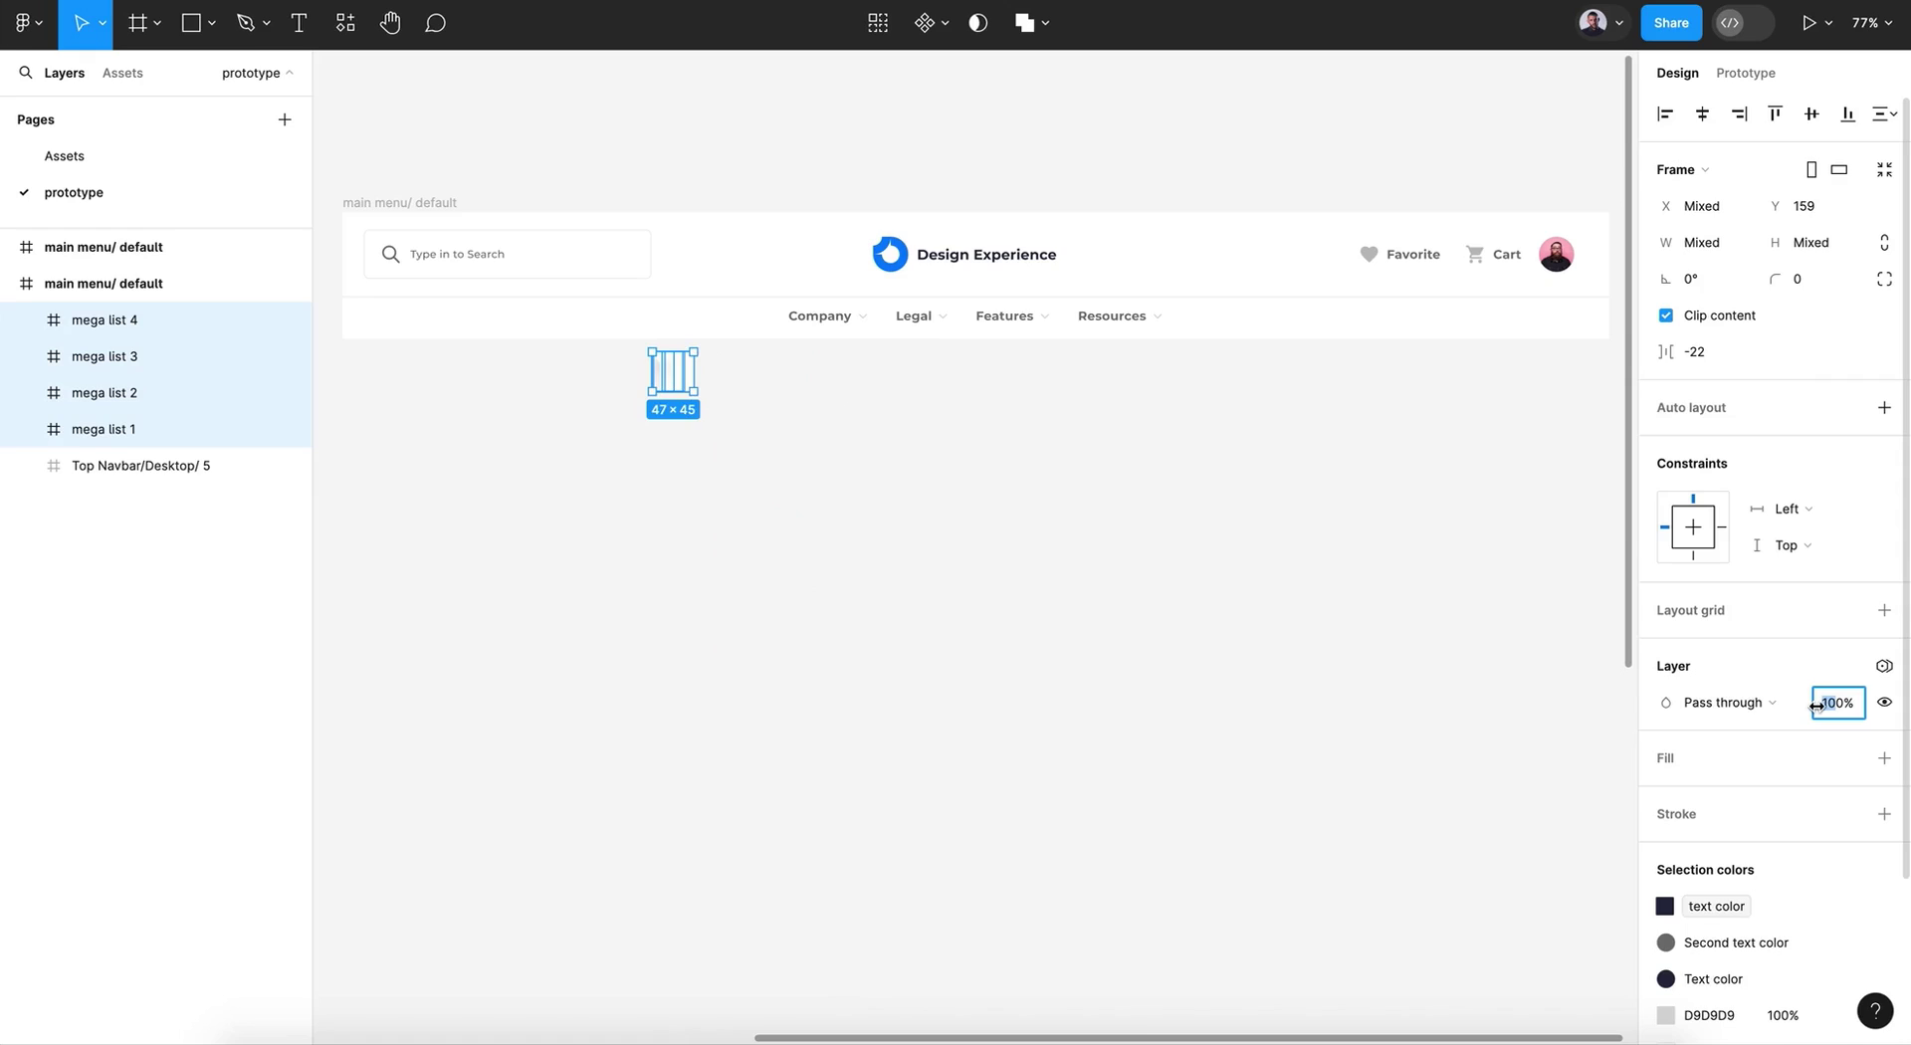
type("0")
key("Return")
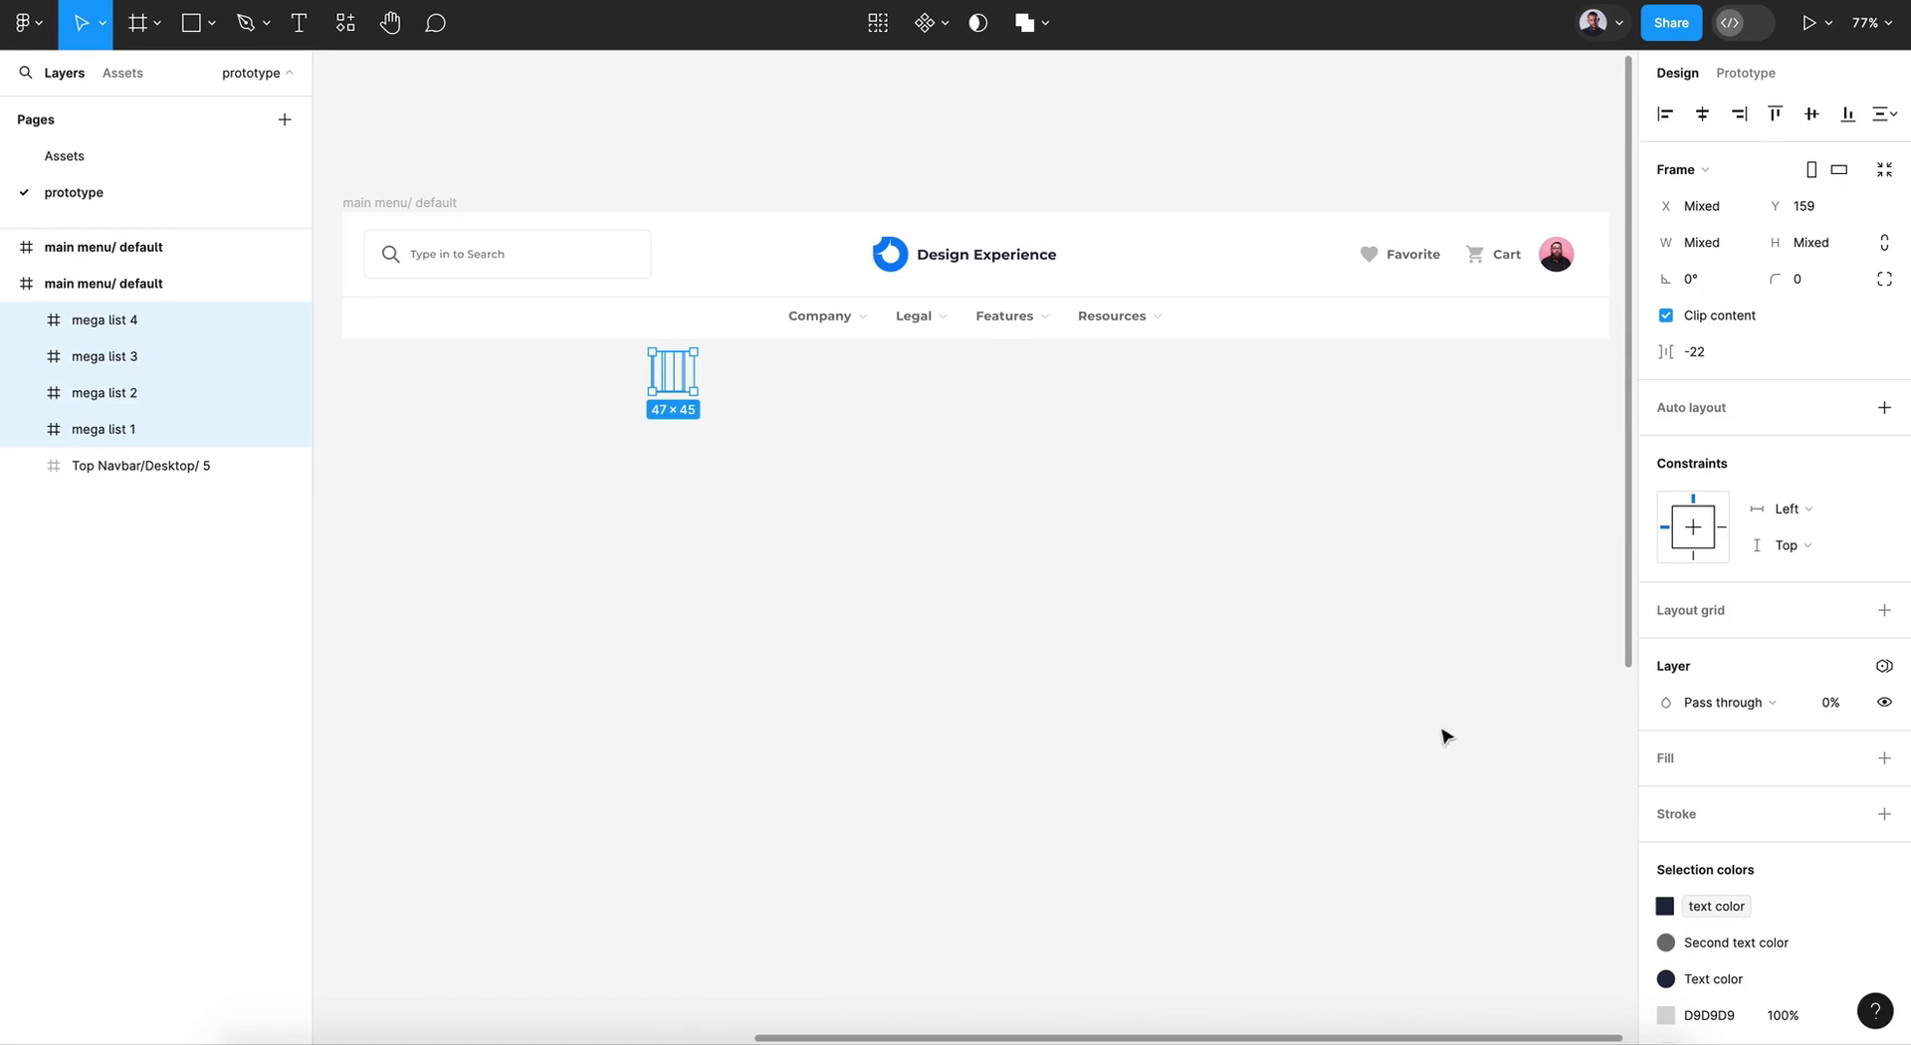
left_click(1258, 704)
Step: Compare the upper main menu/ default frame with its lower copy that still shows the full-size mega lists
scroll(1259, 704, "down", 2)
scroll(1258, 703, "down", 5)
scroll(1258, 704, "left", 3)
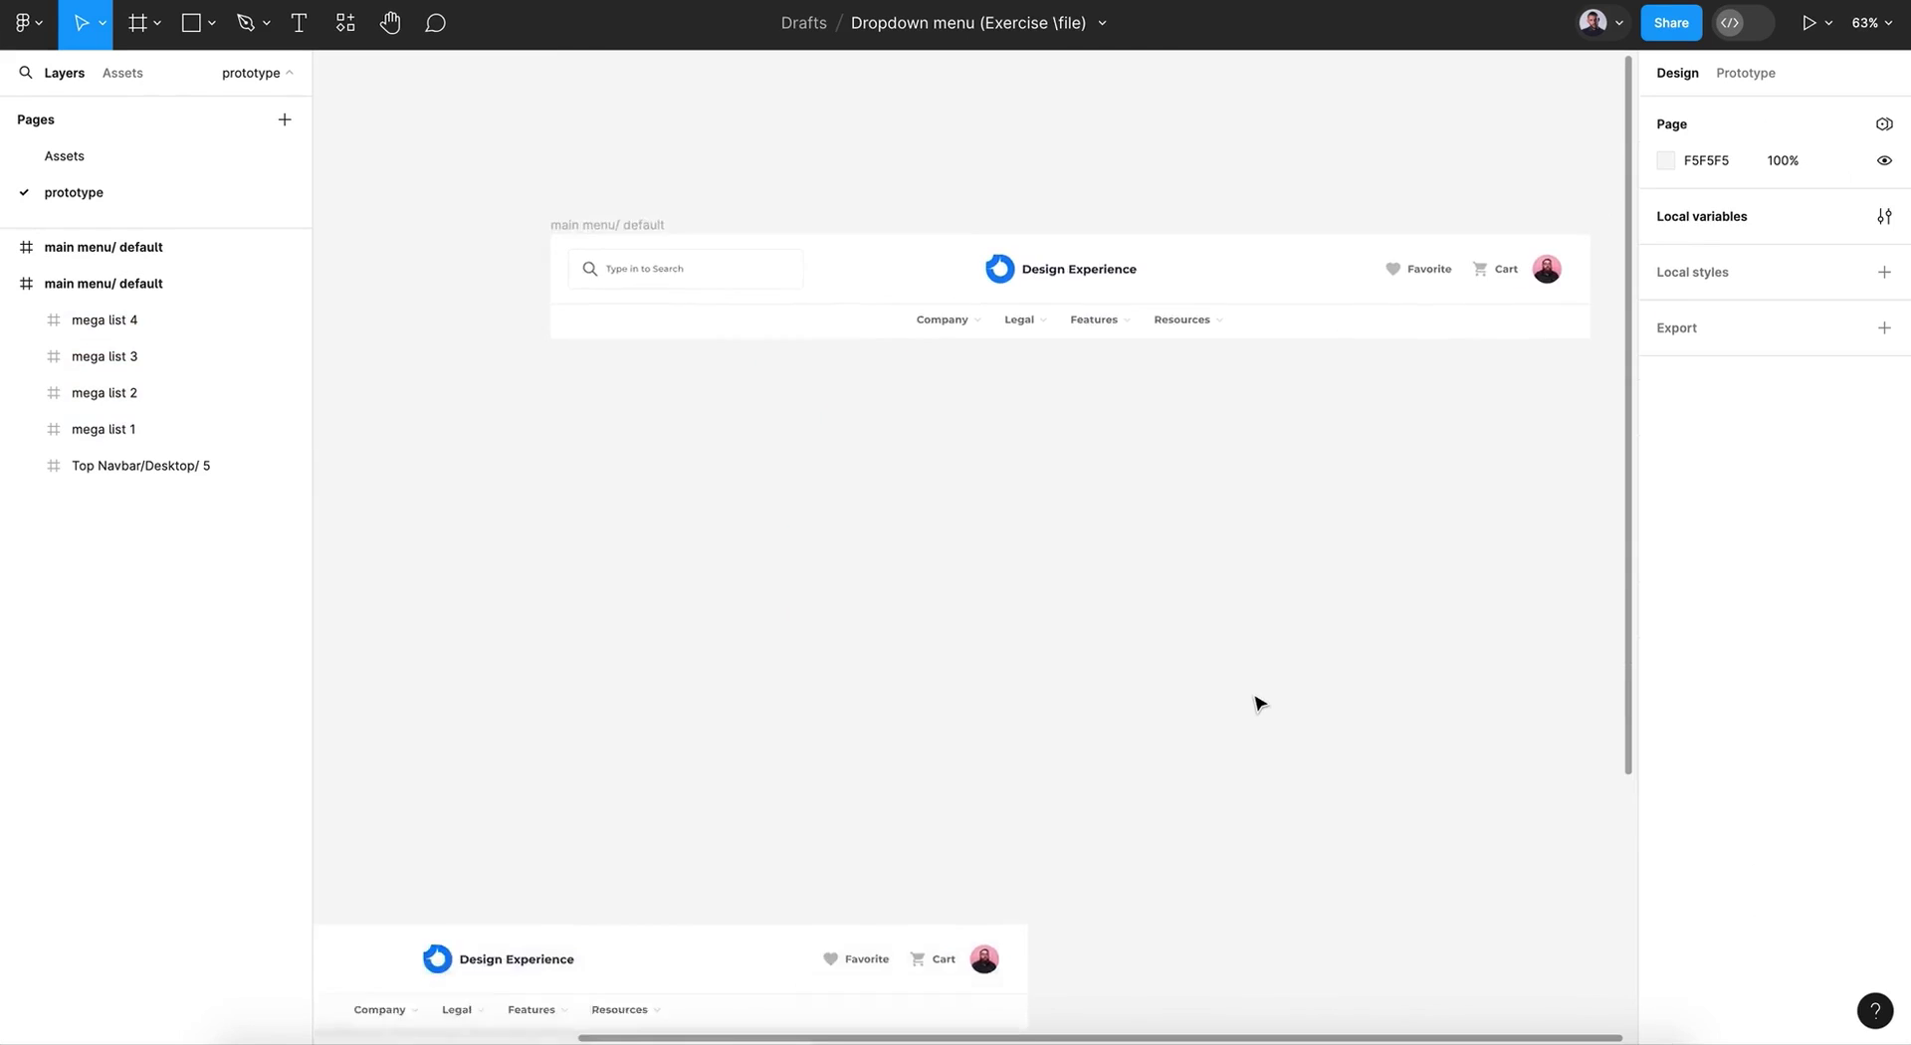
scroll(1258, 704, "up", 3)
scroll(1258, 704, "right", 2)
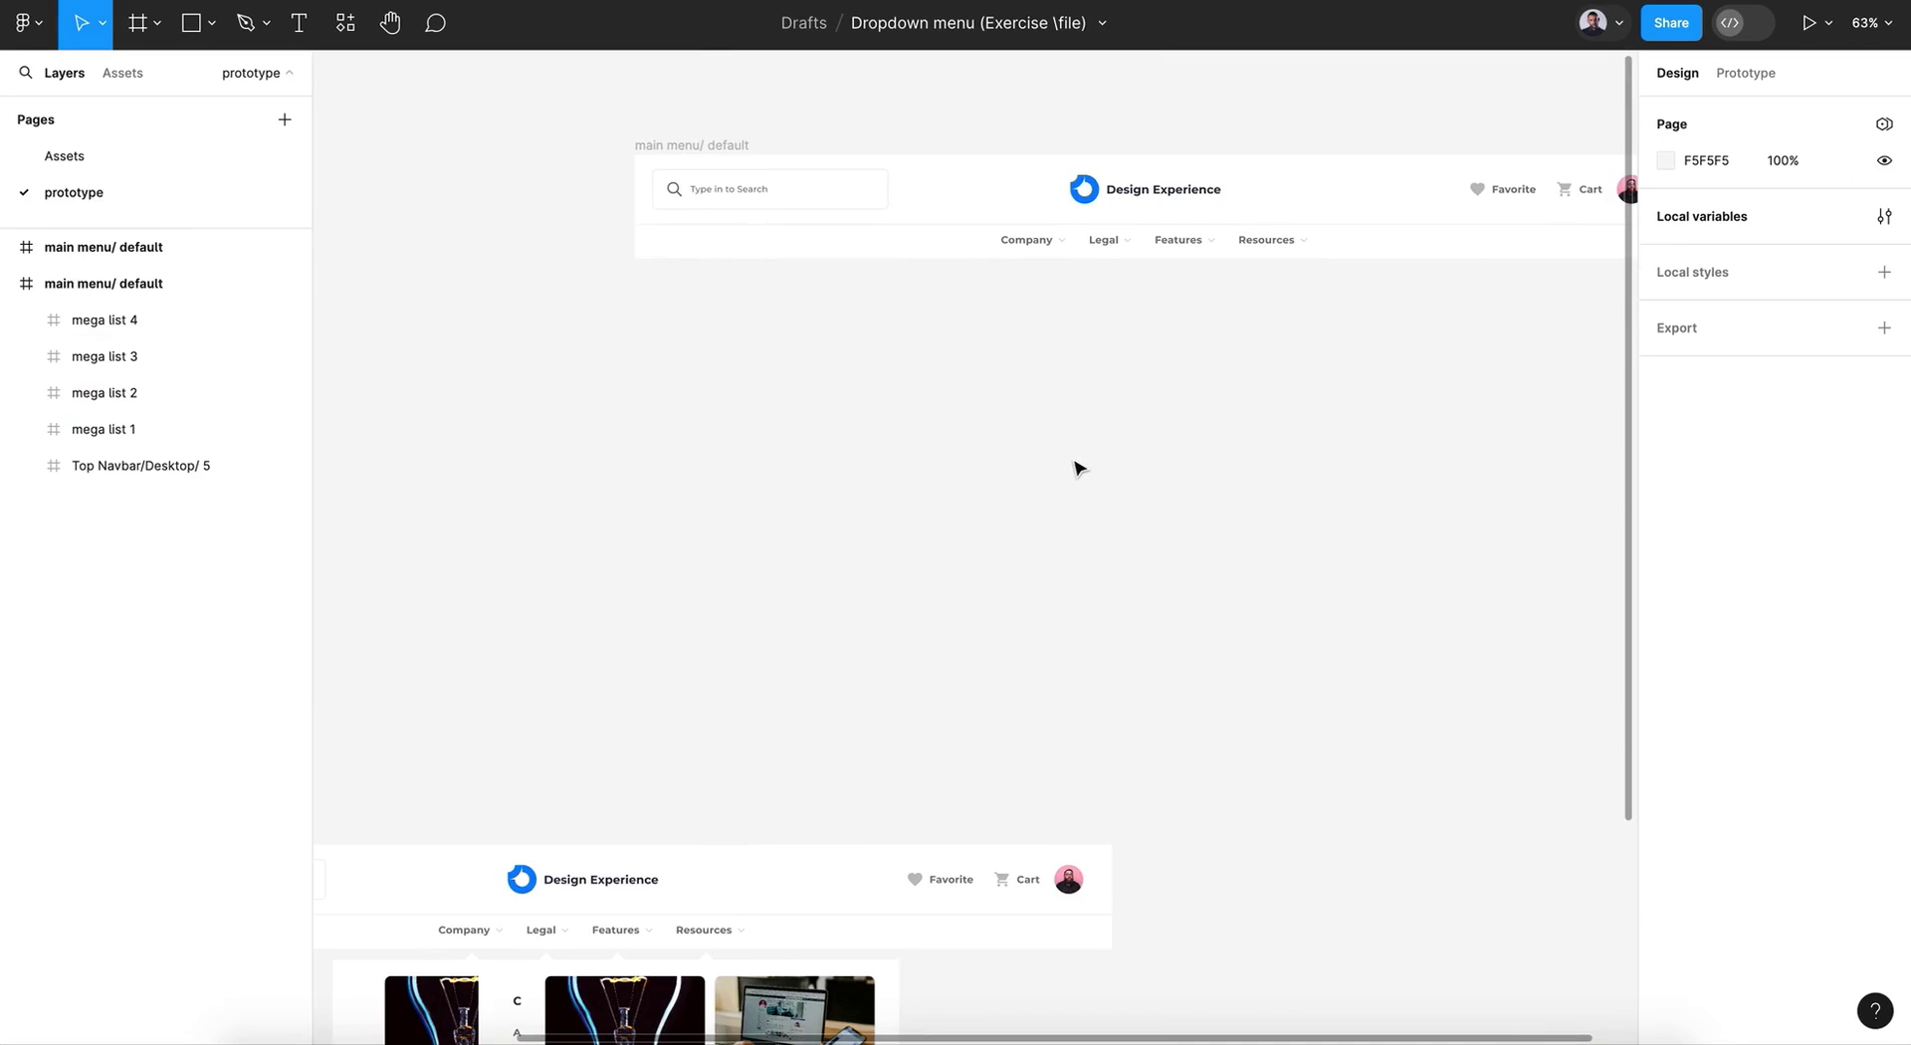
scroll(1077, 468, "down", 4)
scroll(1077, 468, "left", 3)
scroll(1077, 467, "down", 3)
scroll(1077, 468, "left", 2)
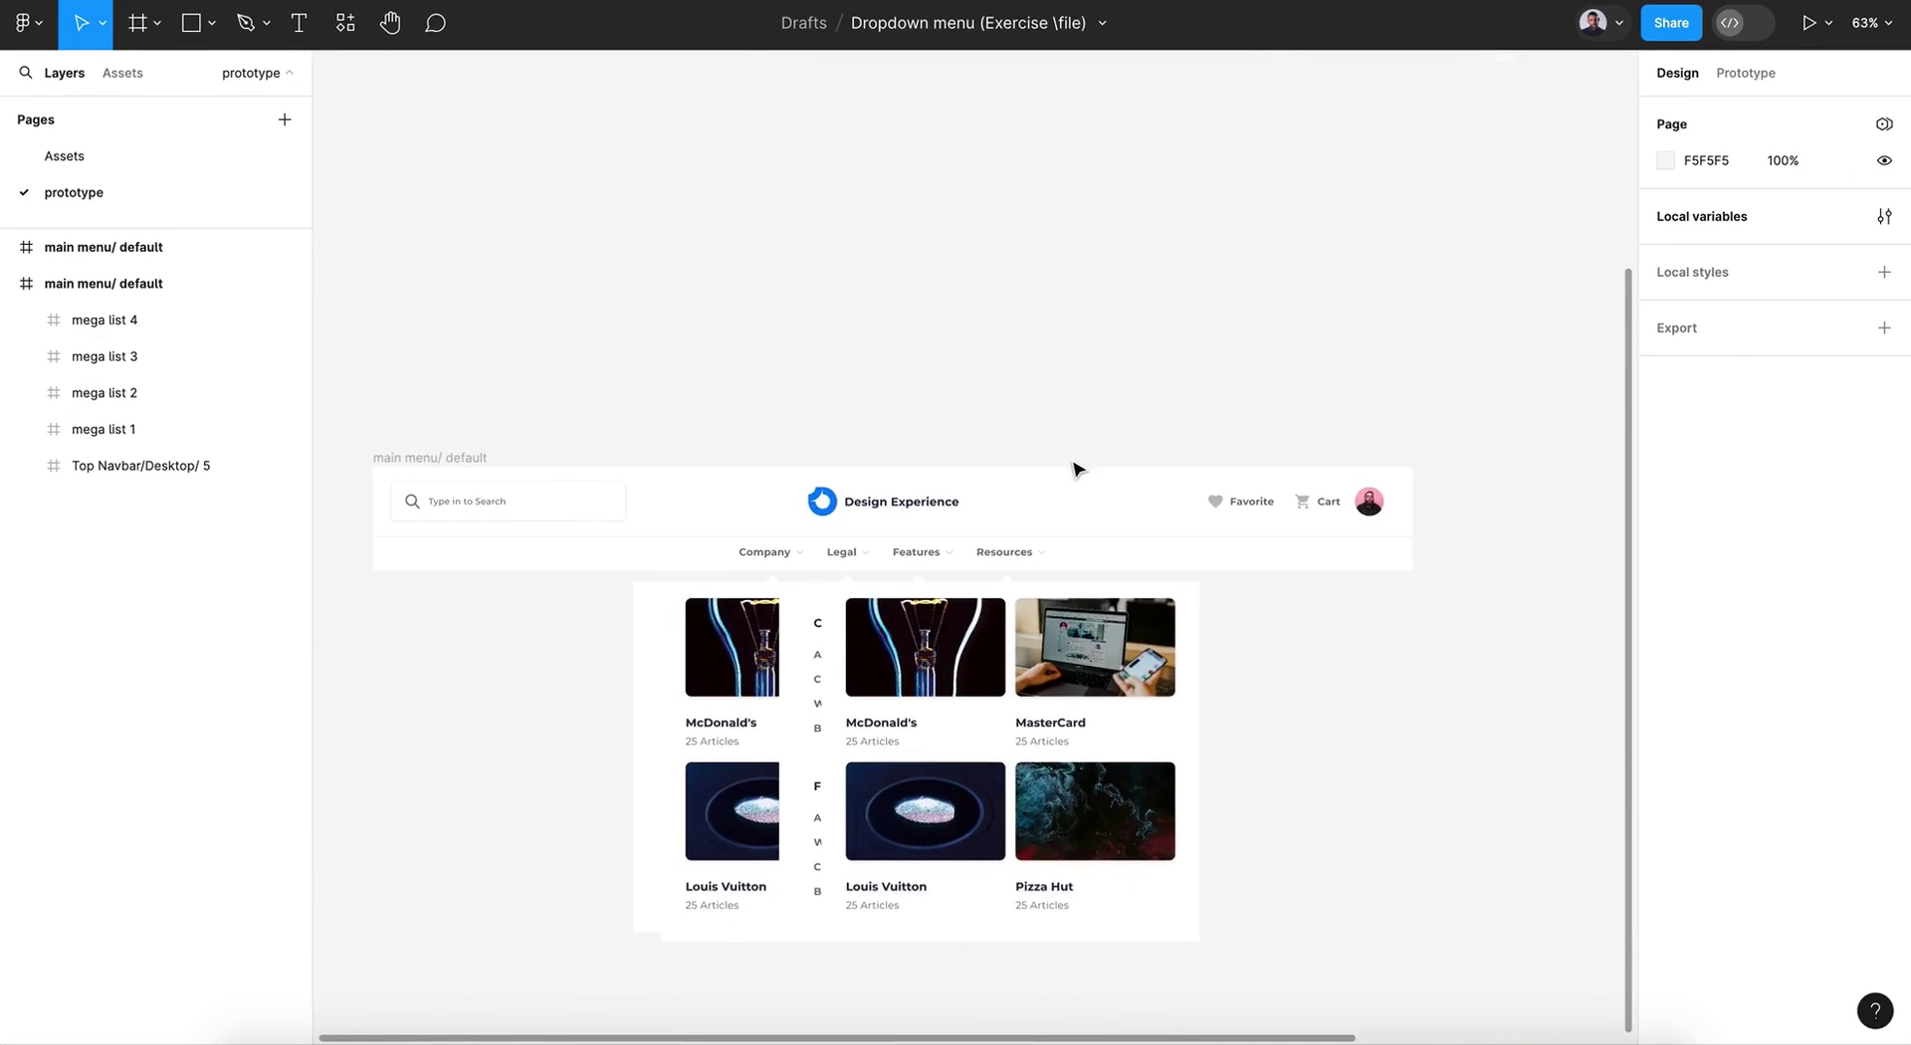
Step: Rename the lower copy of the main menu/ default frame to "main menu/ dropdown 1"
left_click(187, 320)
left_click(7, 283)
left_click(82, 283)
left_click(102, 253)
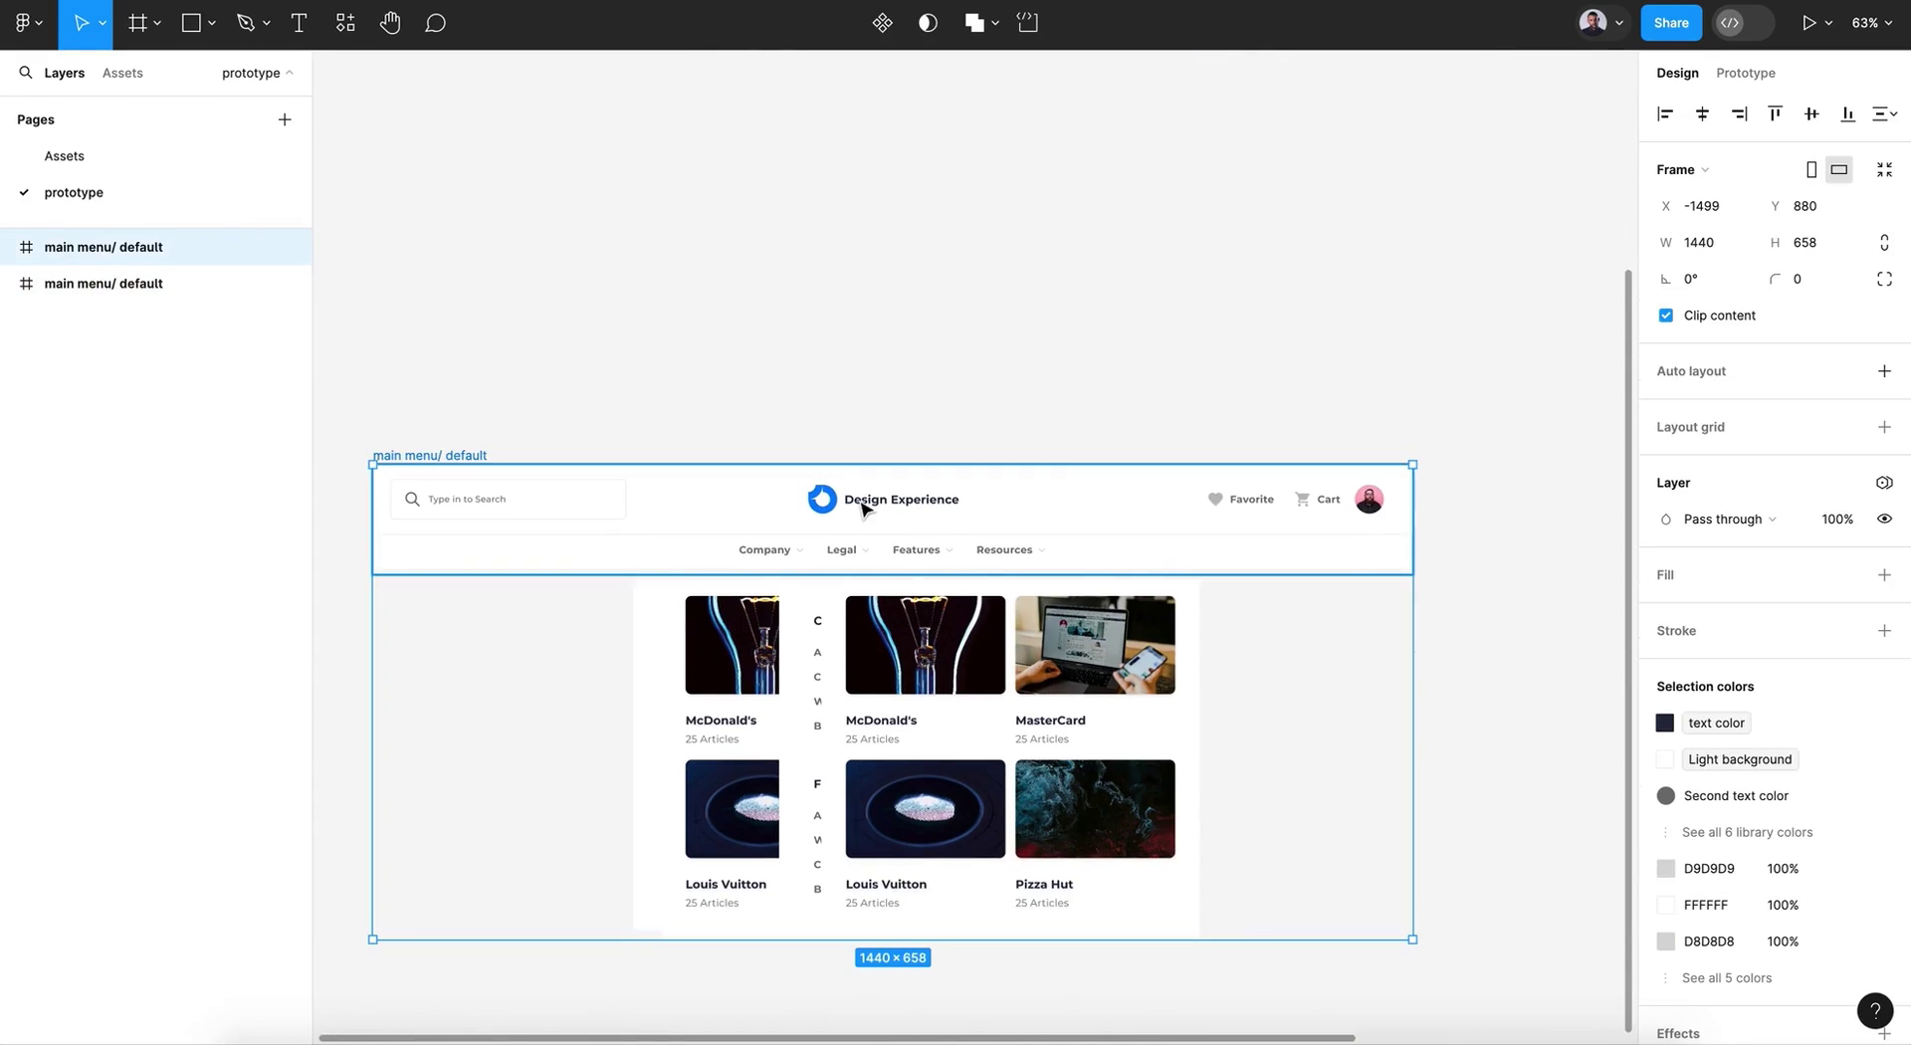
scroll(858, 503, "up", 4)
scroll(858, 504, "left", 2)
scroll(858, 503, "down", 5)
scroll(862, 510, "down", 3)
scroll(862, 510, "right", 1)
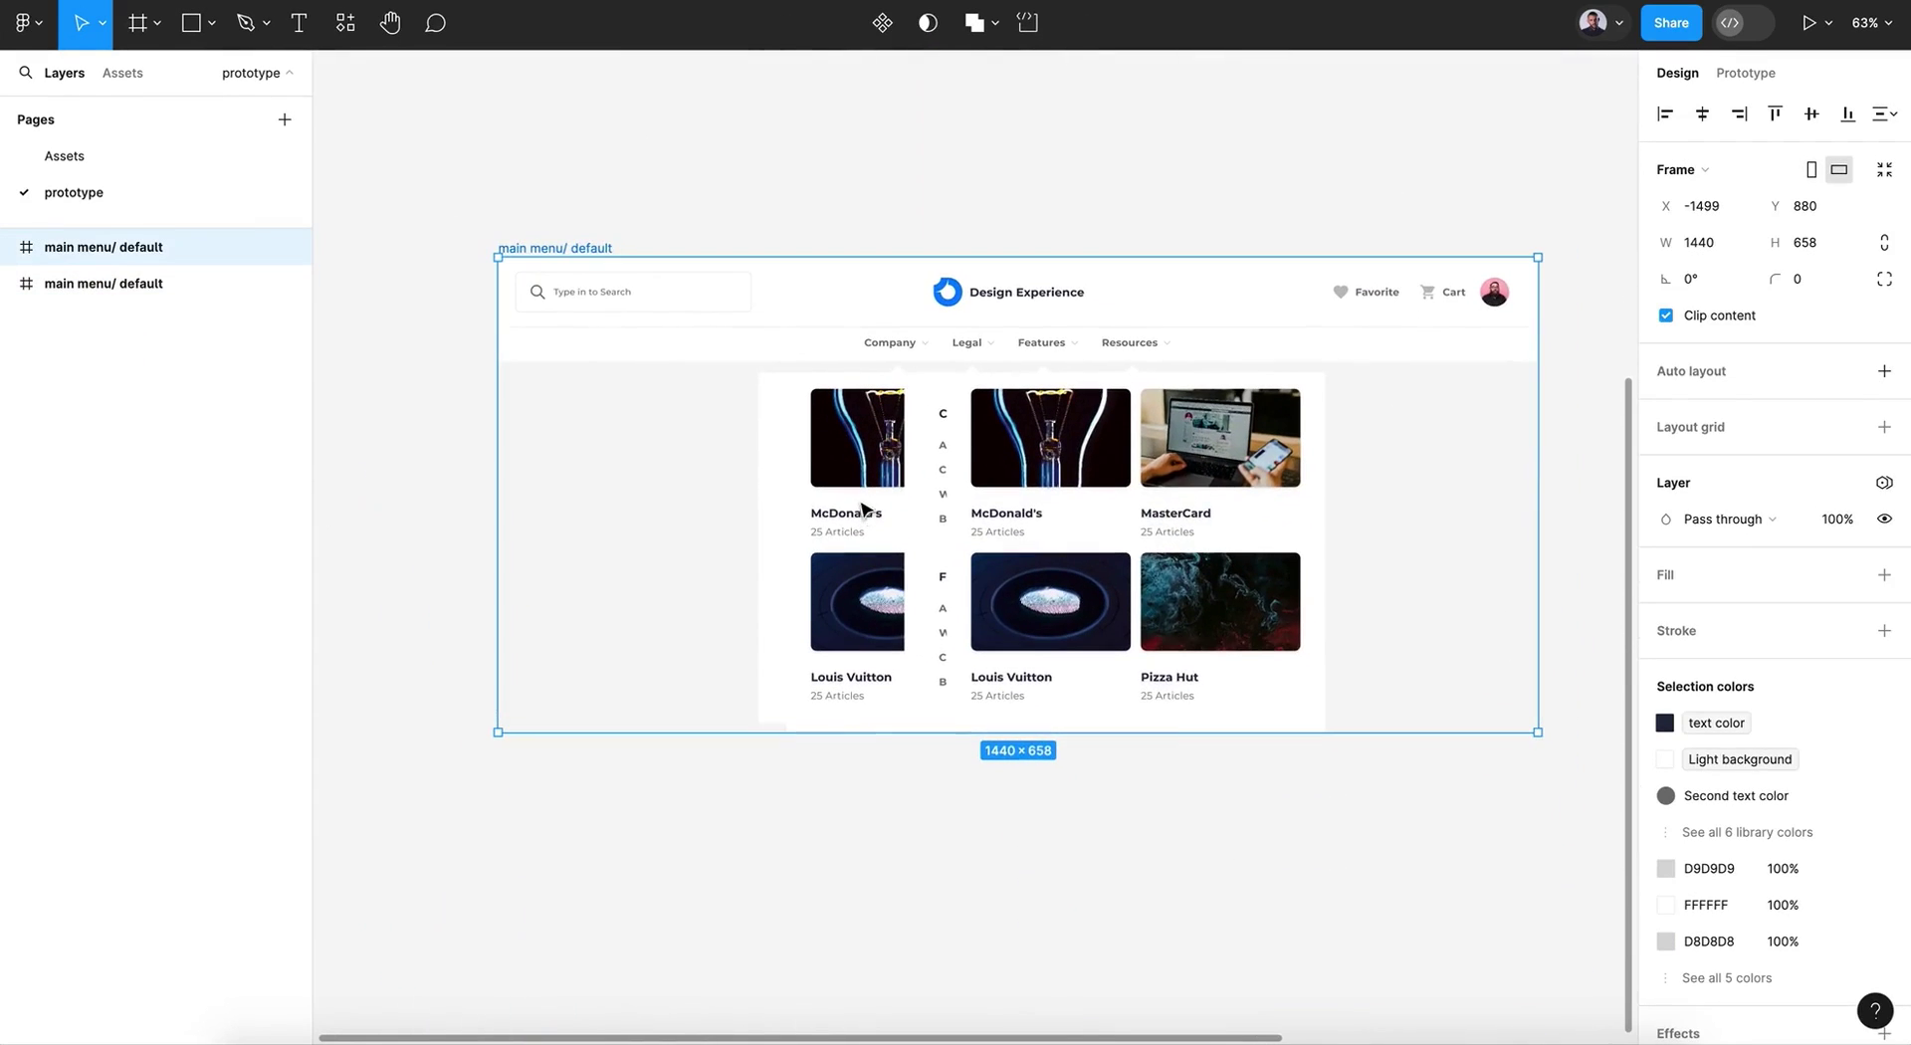
double_click(598, 251)
double_click(595, 248)
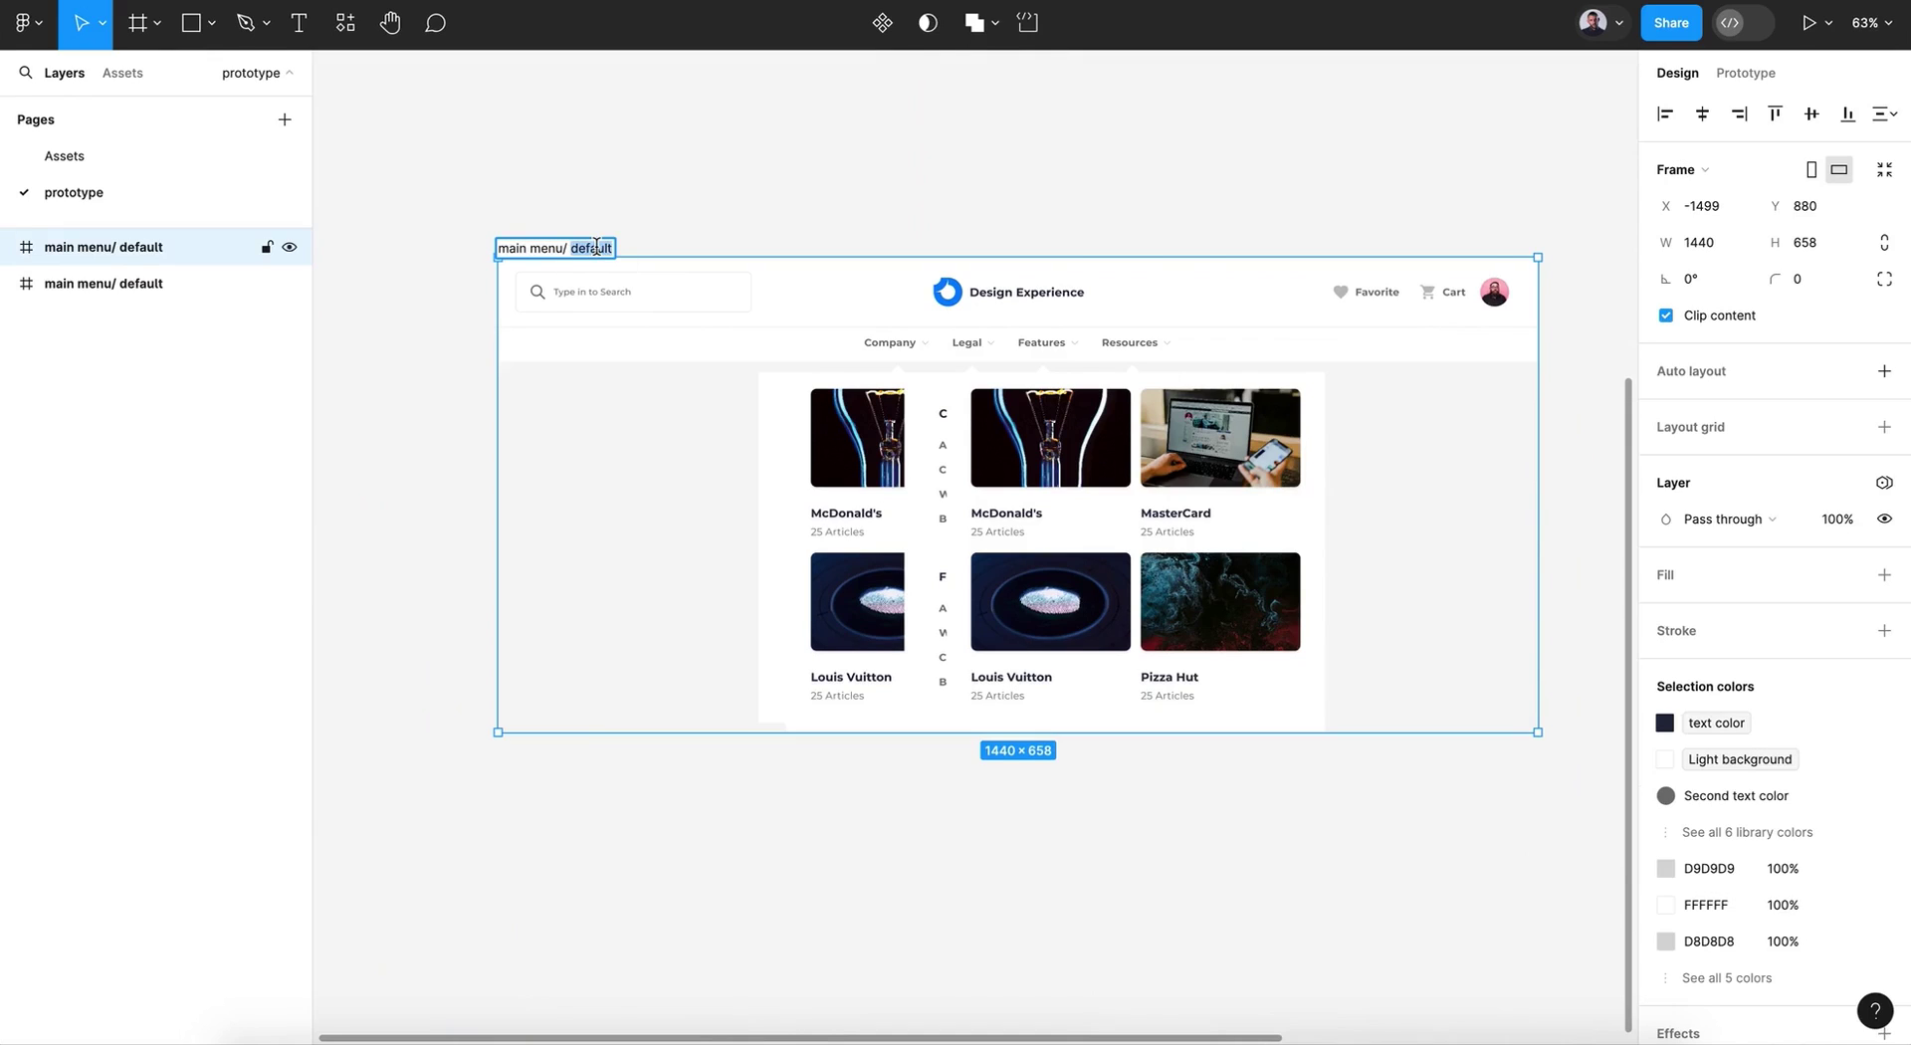
type("m")
type("eg")
type("1")
key("Return")
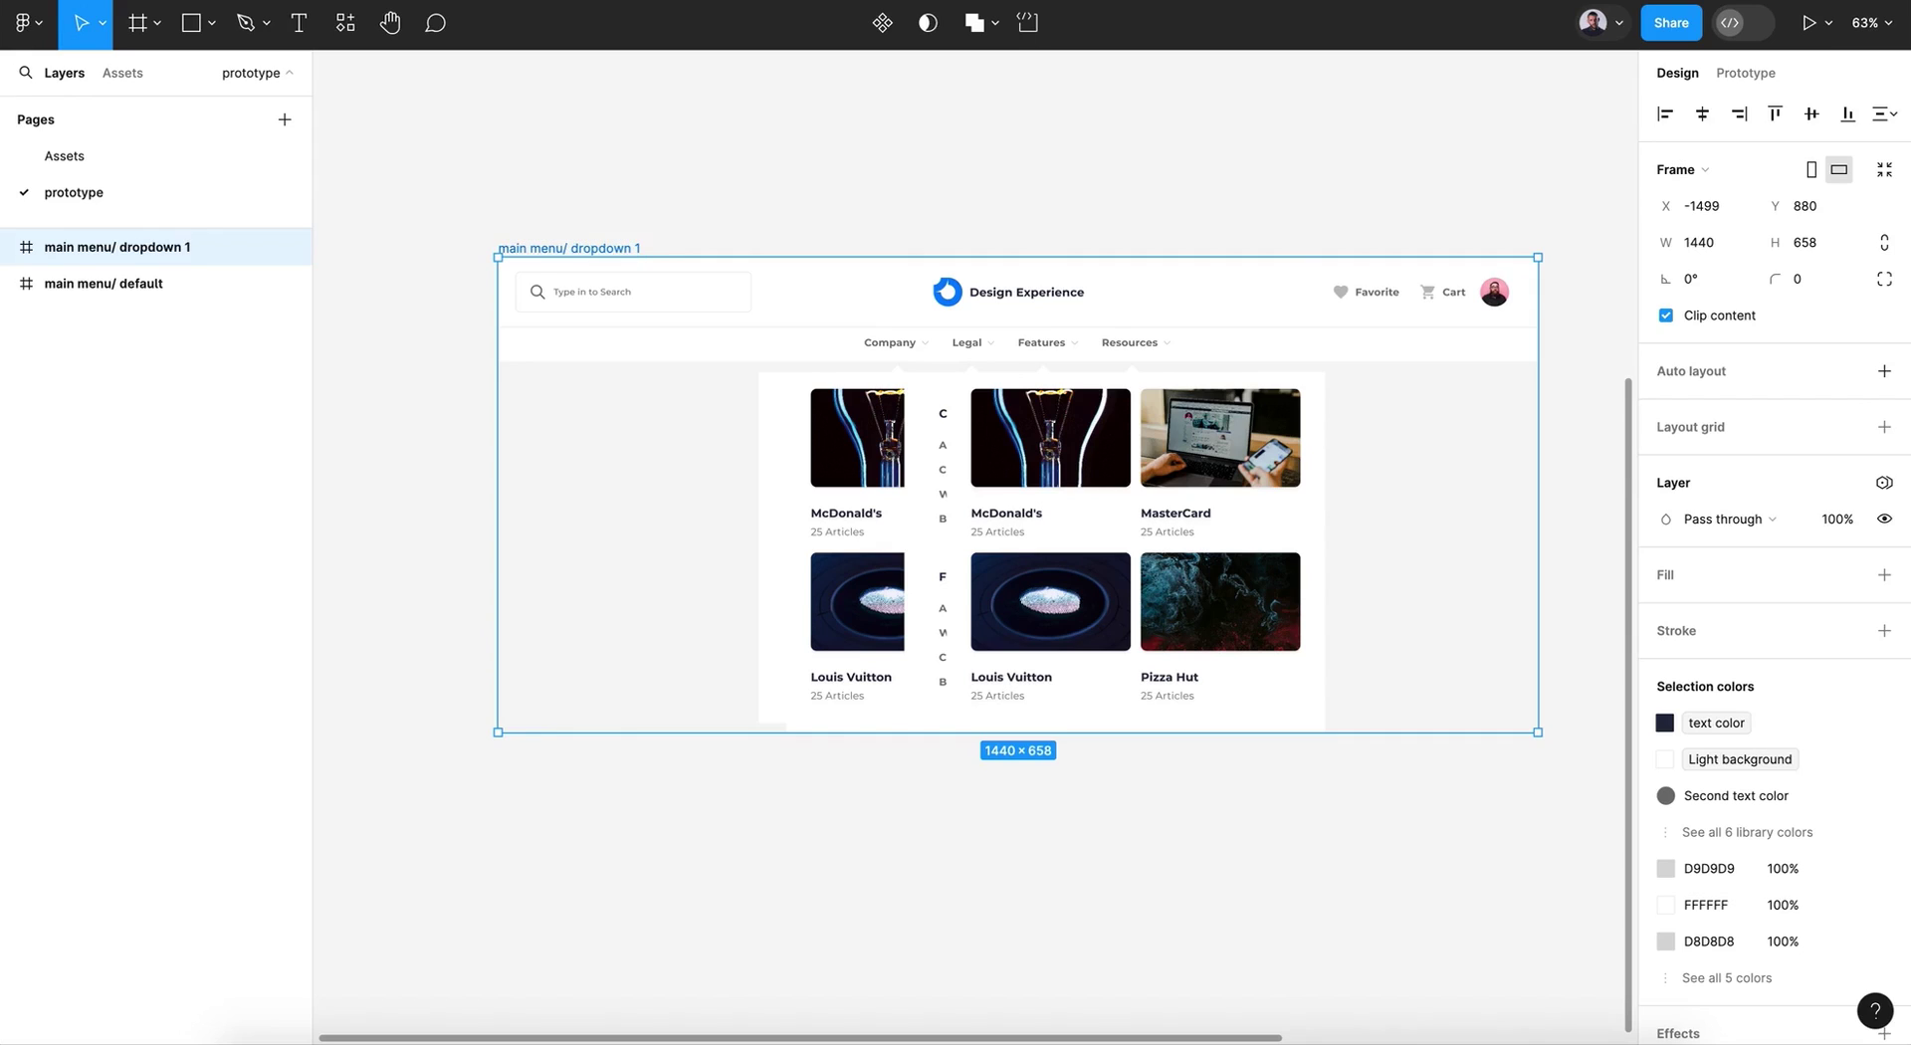
Step: Hide the mega list 4, mega list 3 and mega list 2 layers in the main menu/ dropdown 1 frame
left_click(10, 248)
left_click(112, 285)
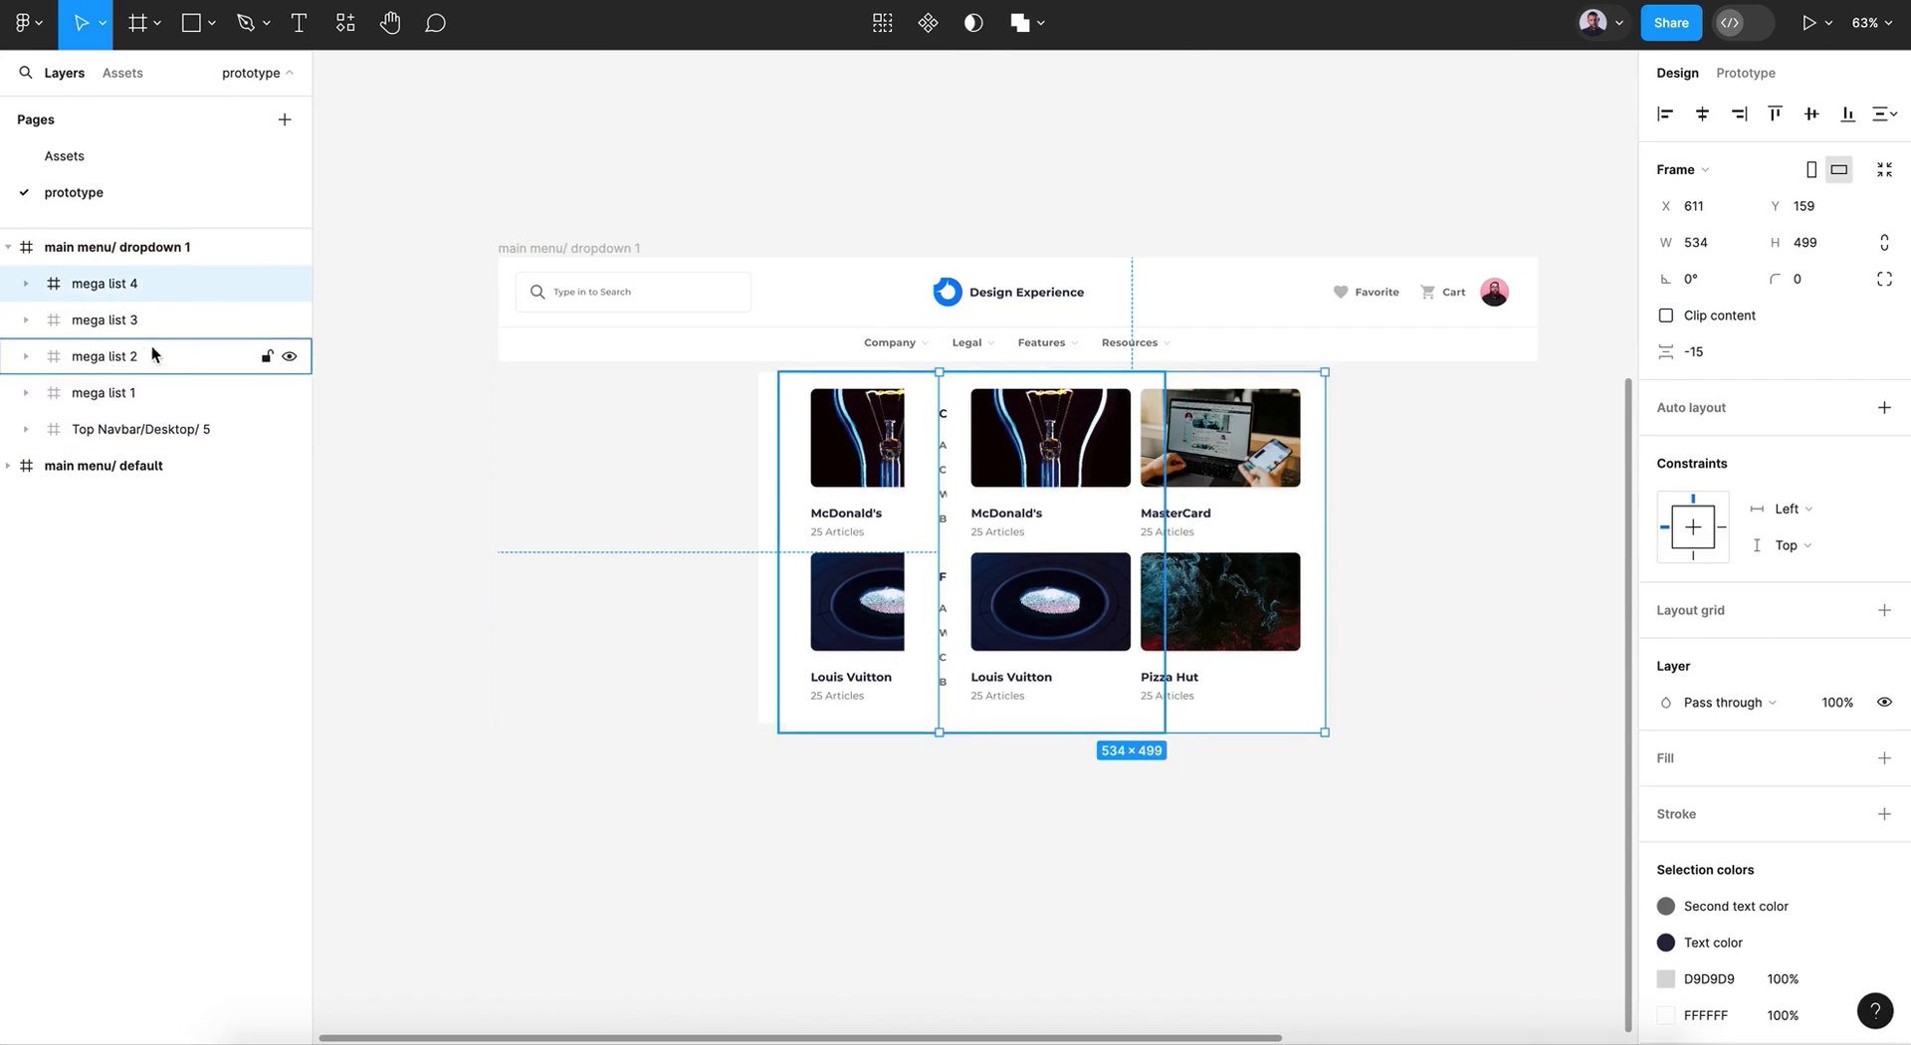
left_click(287, 286)
left_click(288, 319)
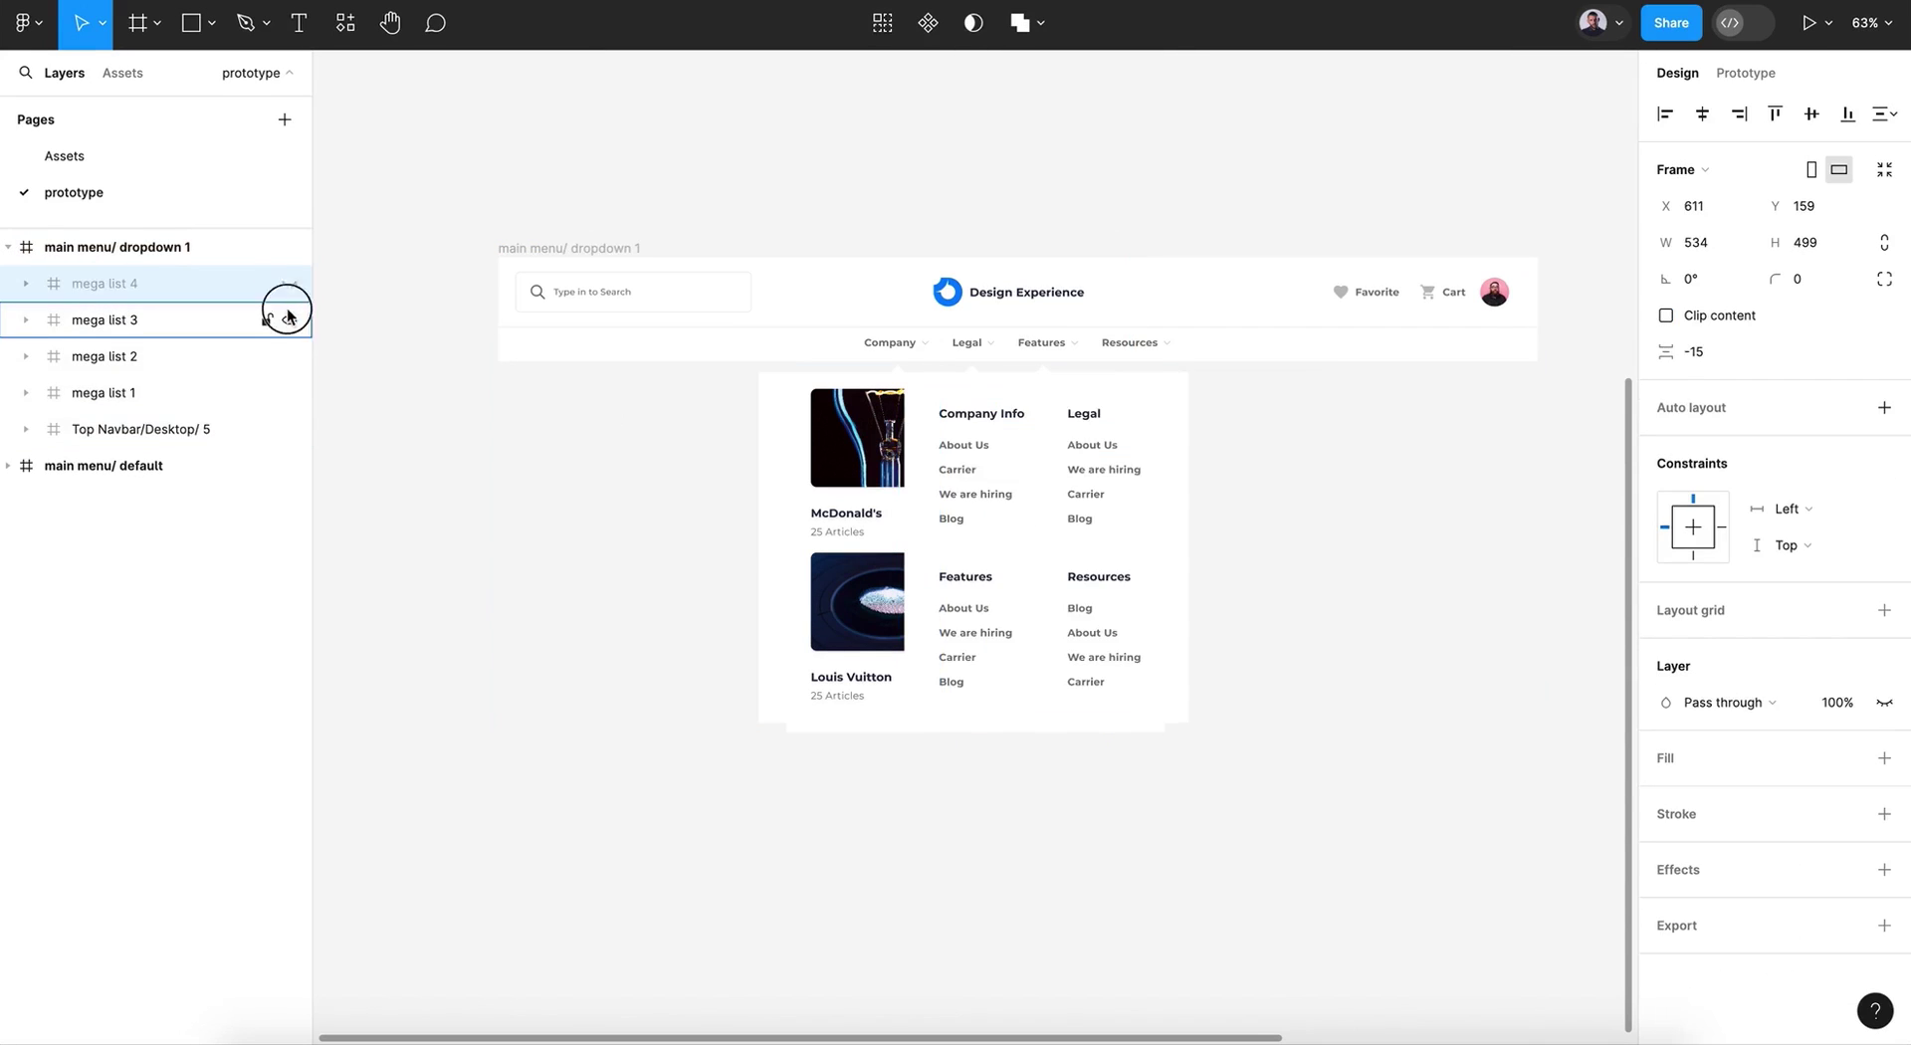
left_click(289, 355)
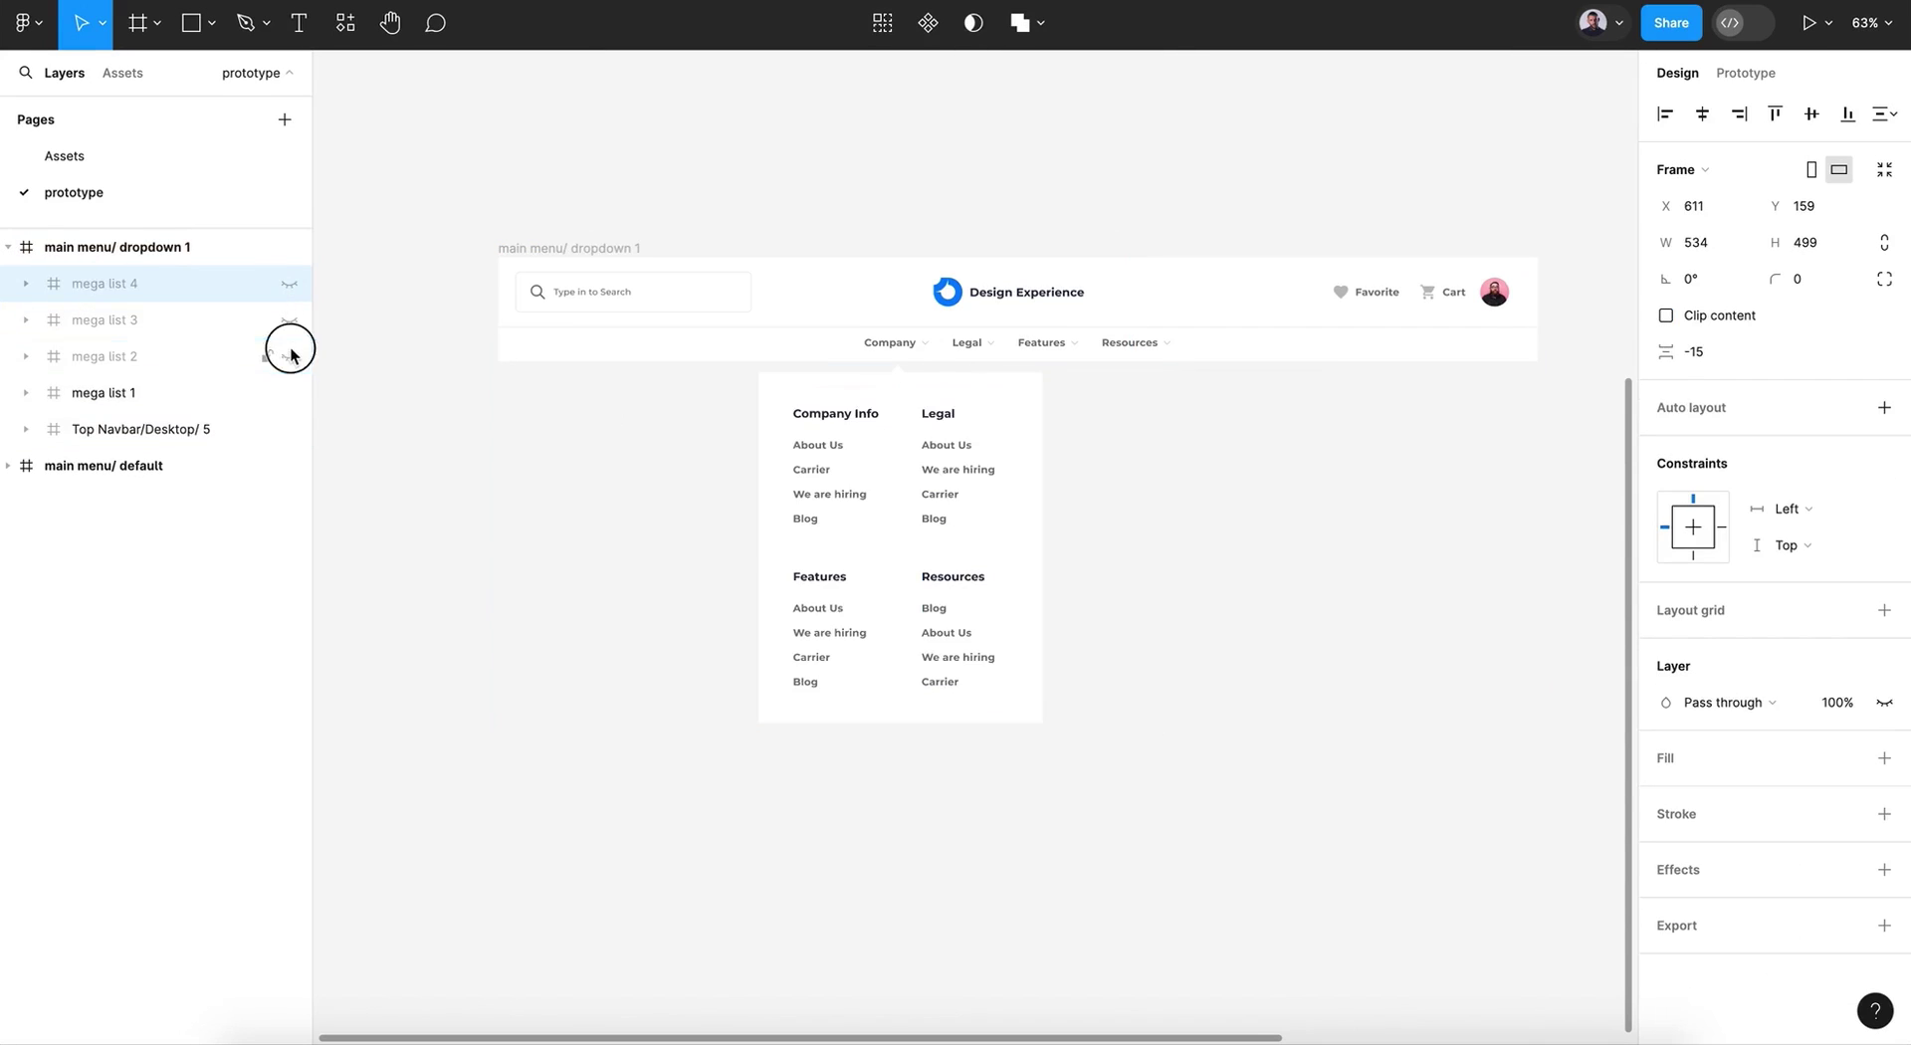
left_click(842, 452)
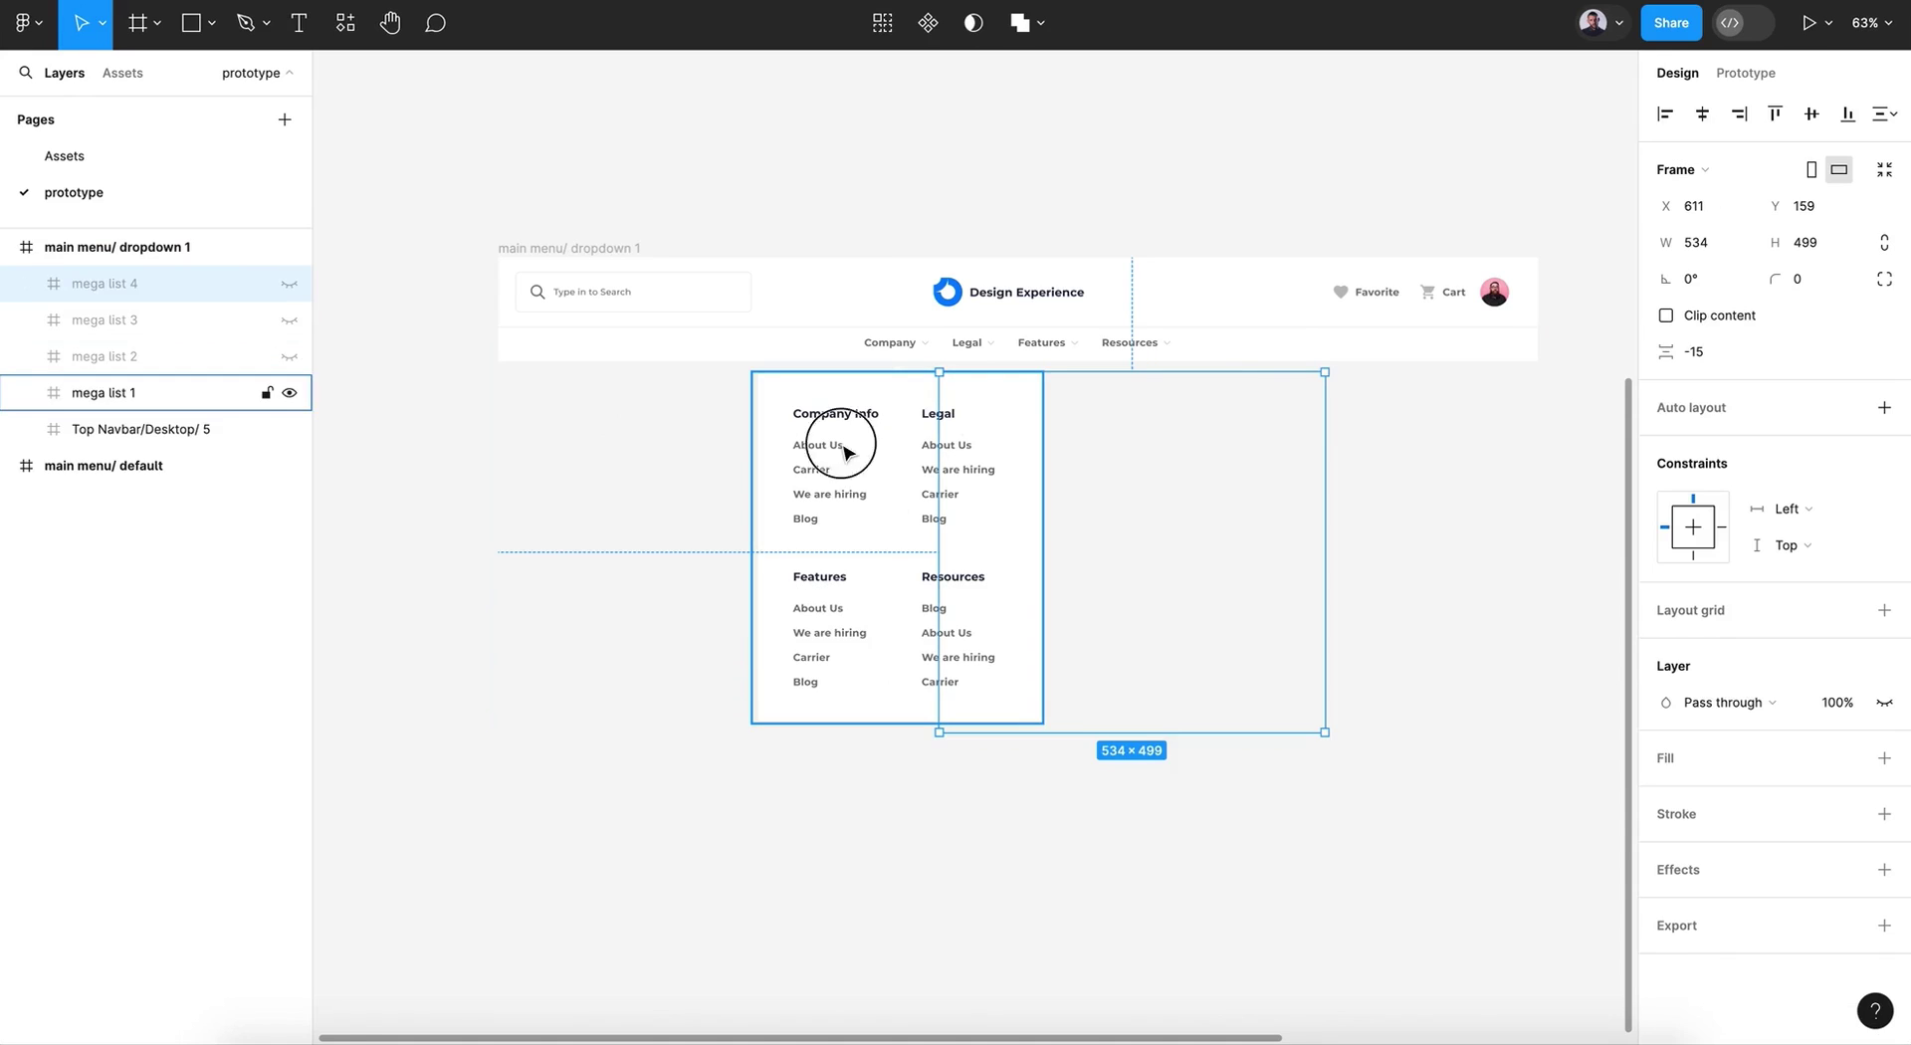
Step: Set the fill opacity of Rectangle 4, the underline in the Company trigger of main menu/ dropdown 1, to 100%
left_click(897, 346)
double_click(899, 350)
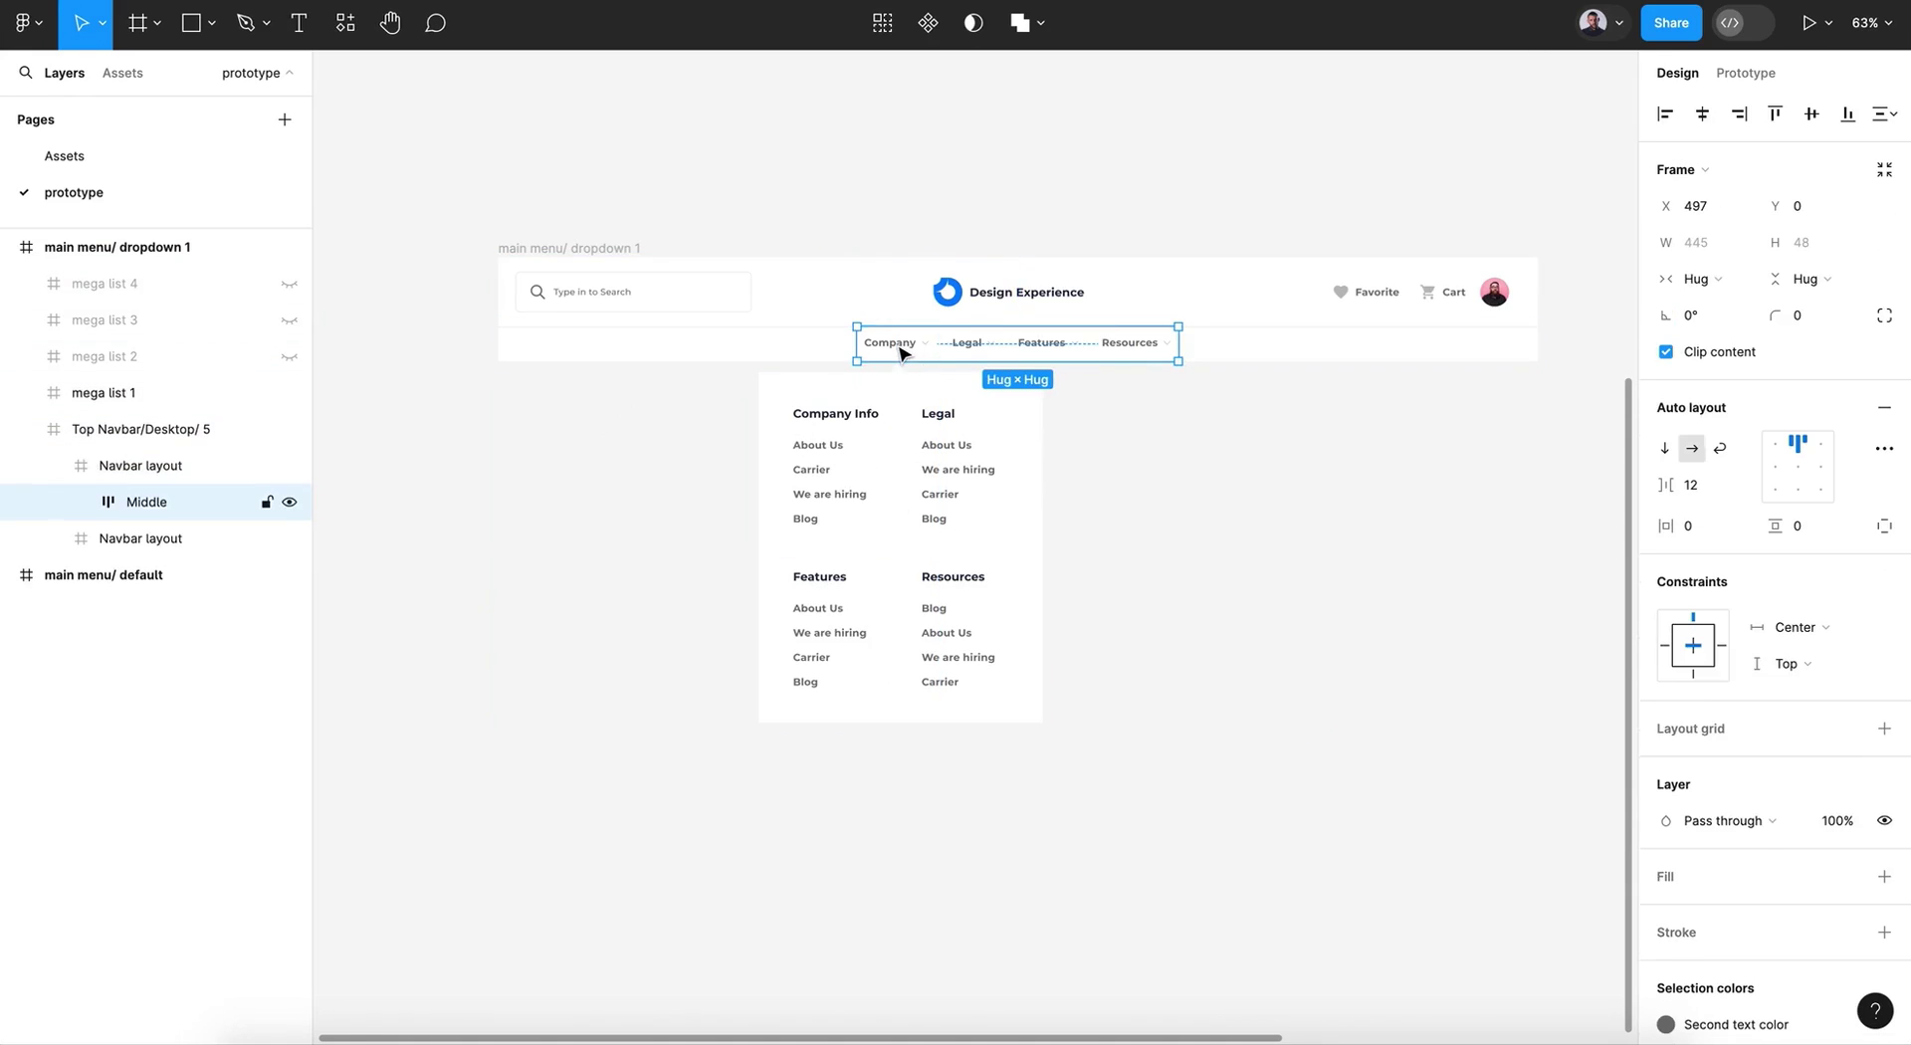
left_click(899, 350)
scroll(899, 351, "up", 8)
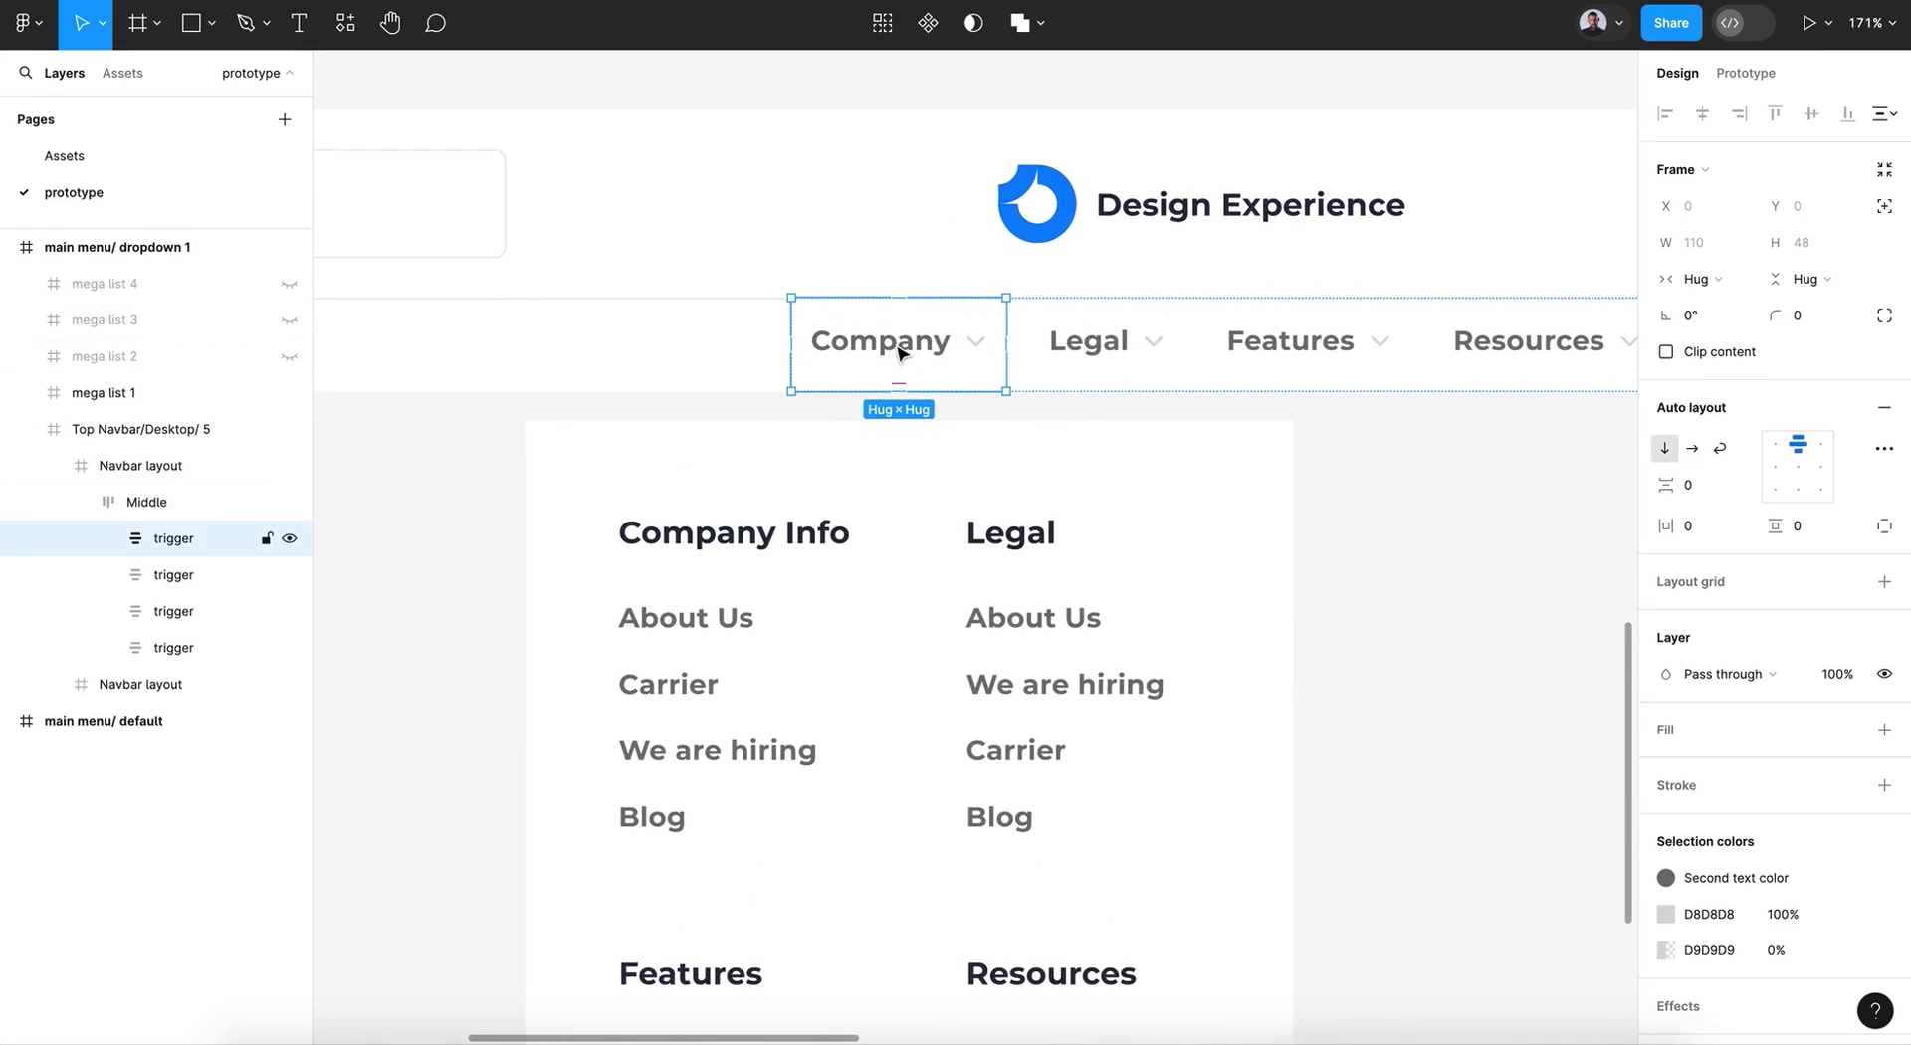
left_click(116, 539)
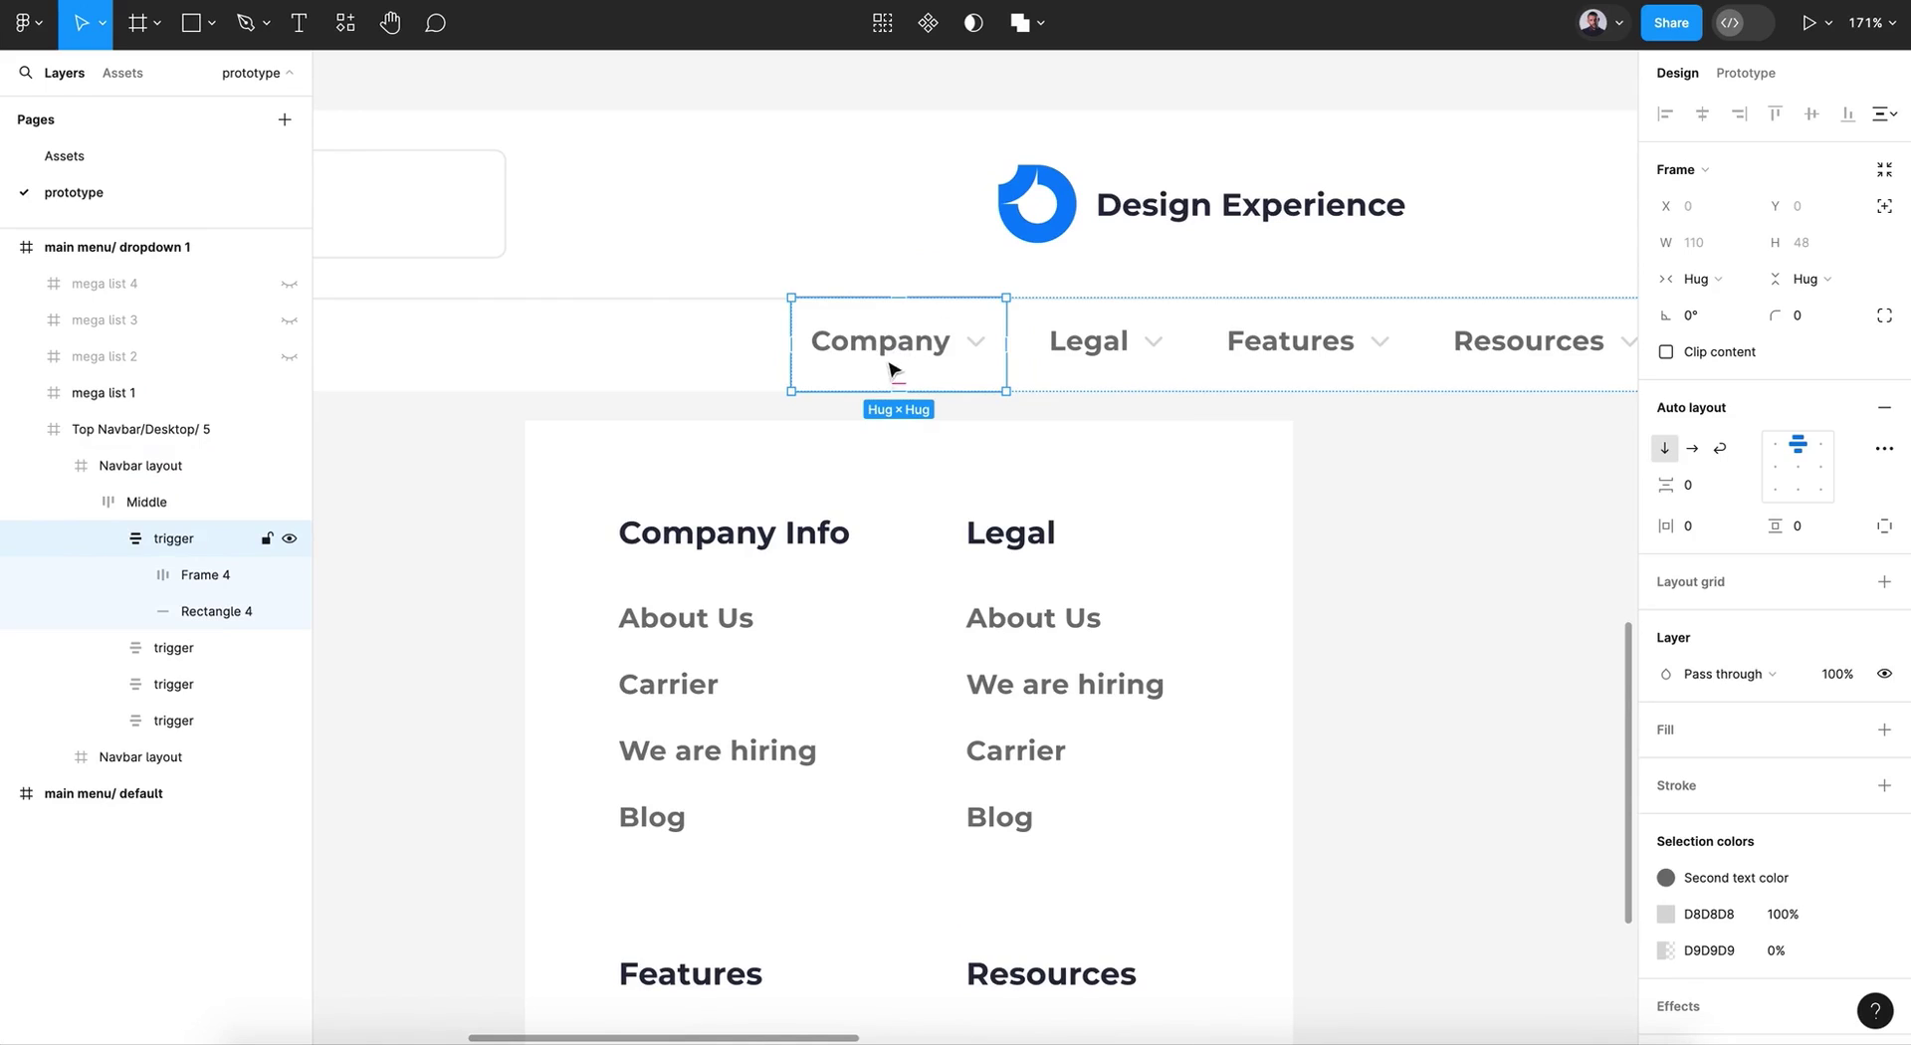
left_click(190, 609)
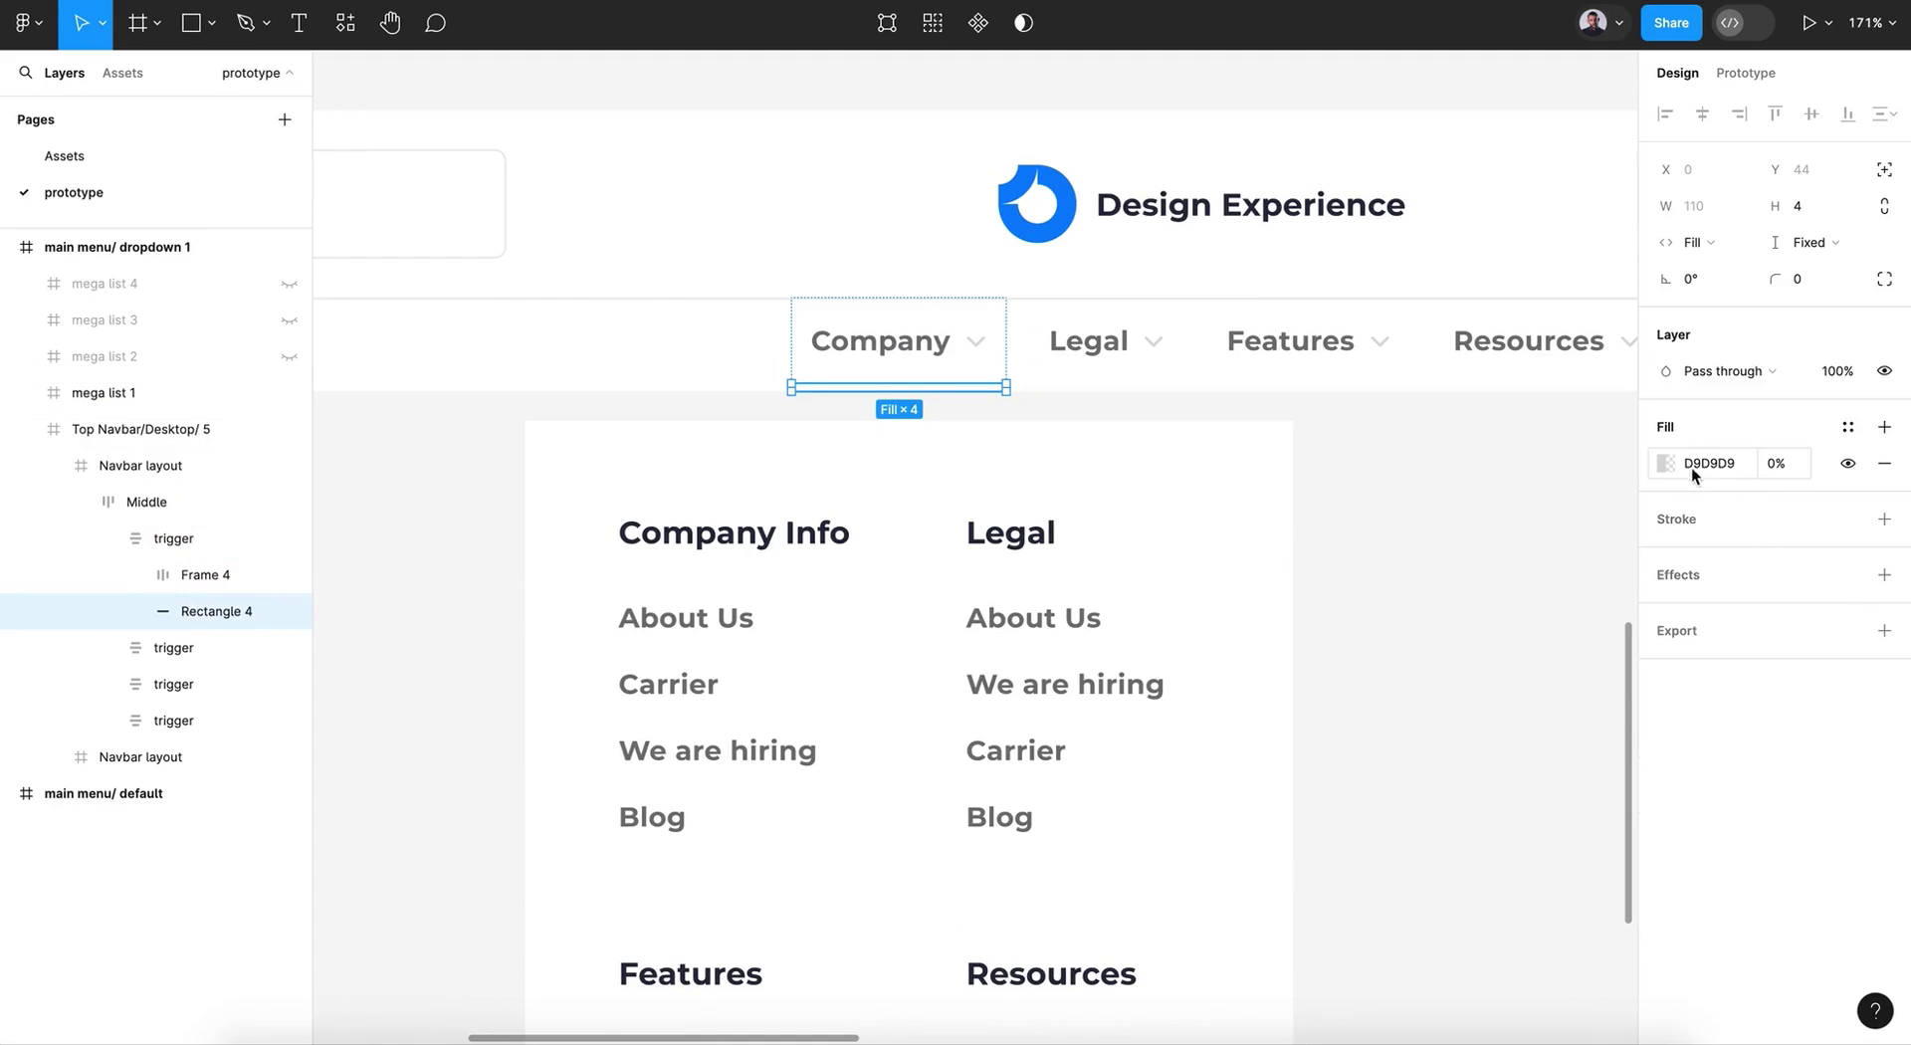
left_click(1769, 468)
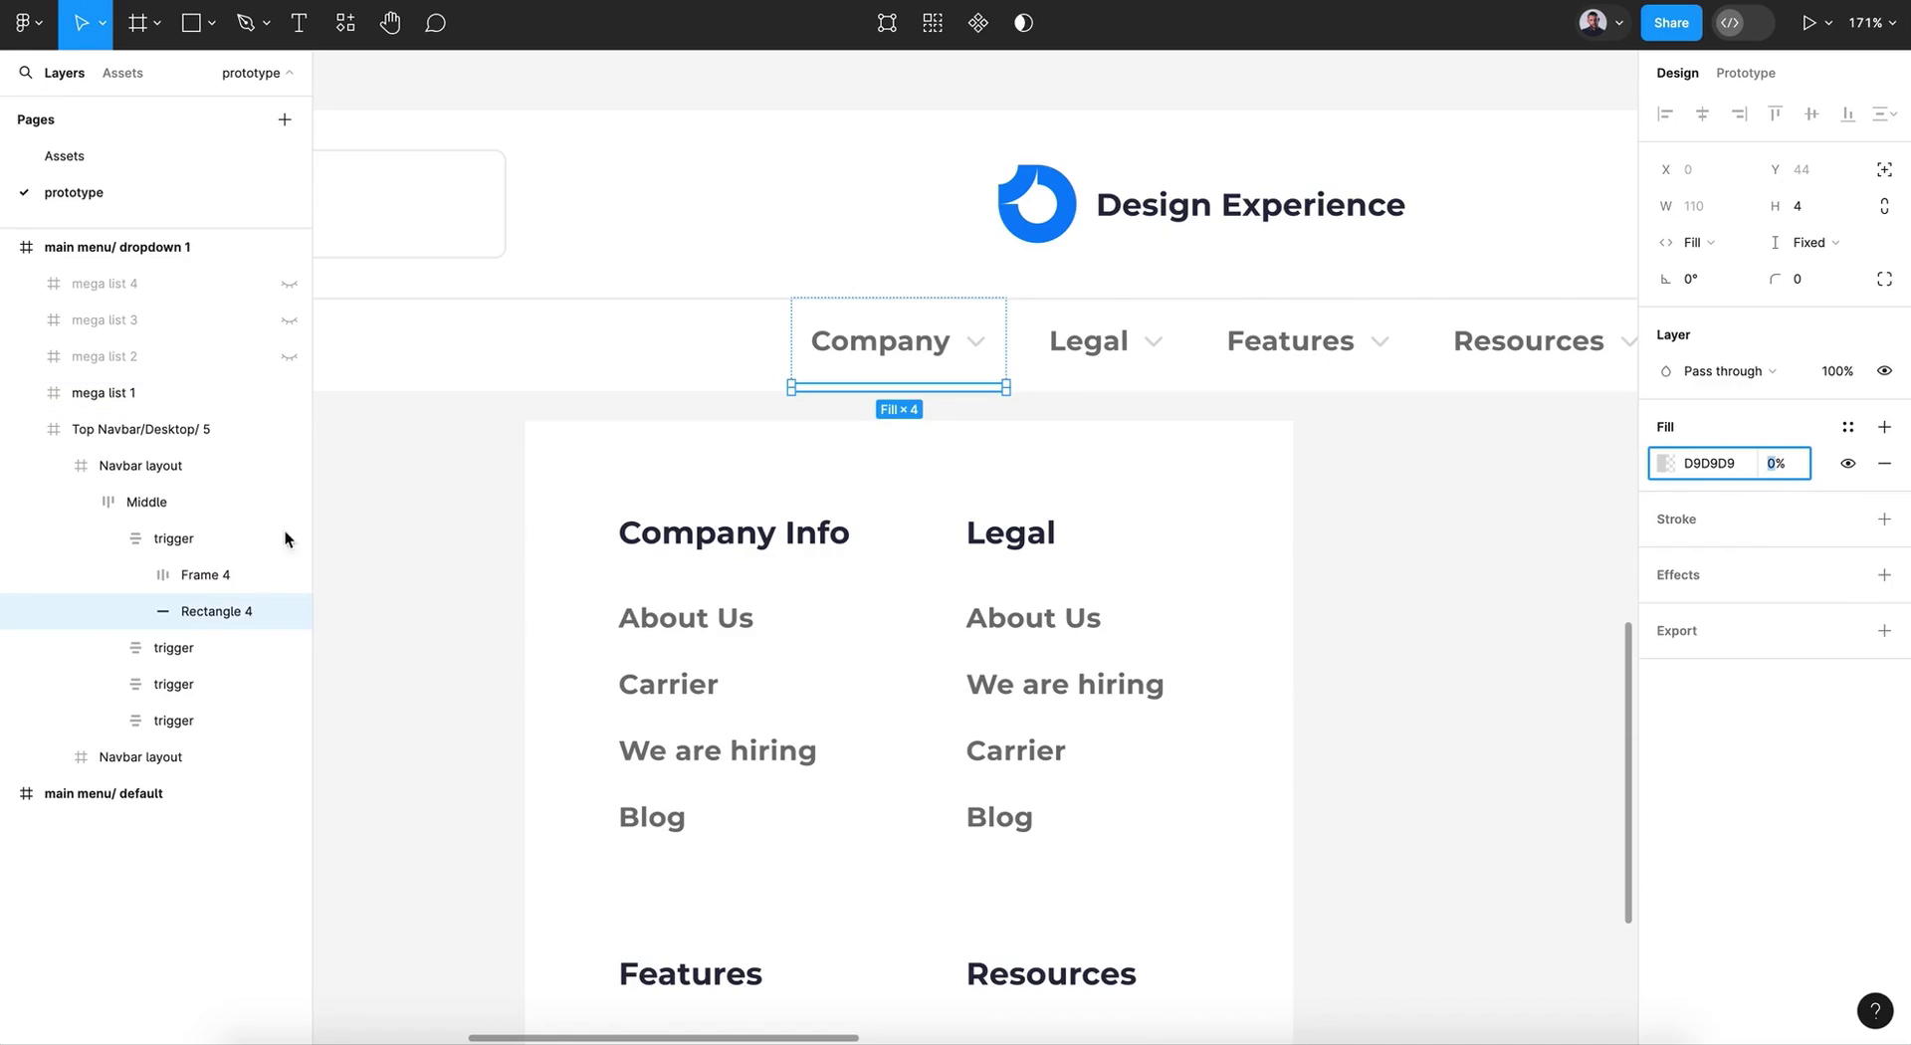
left_click(158, 538)
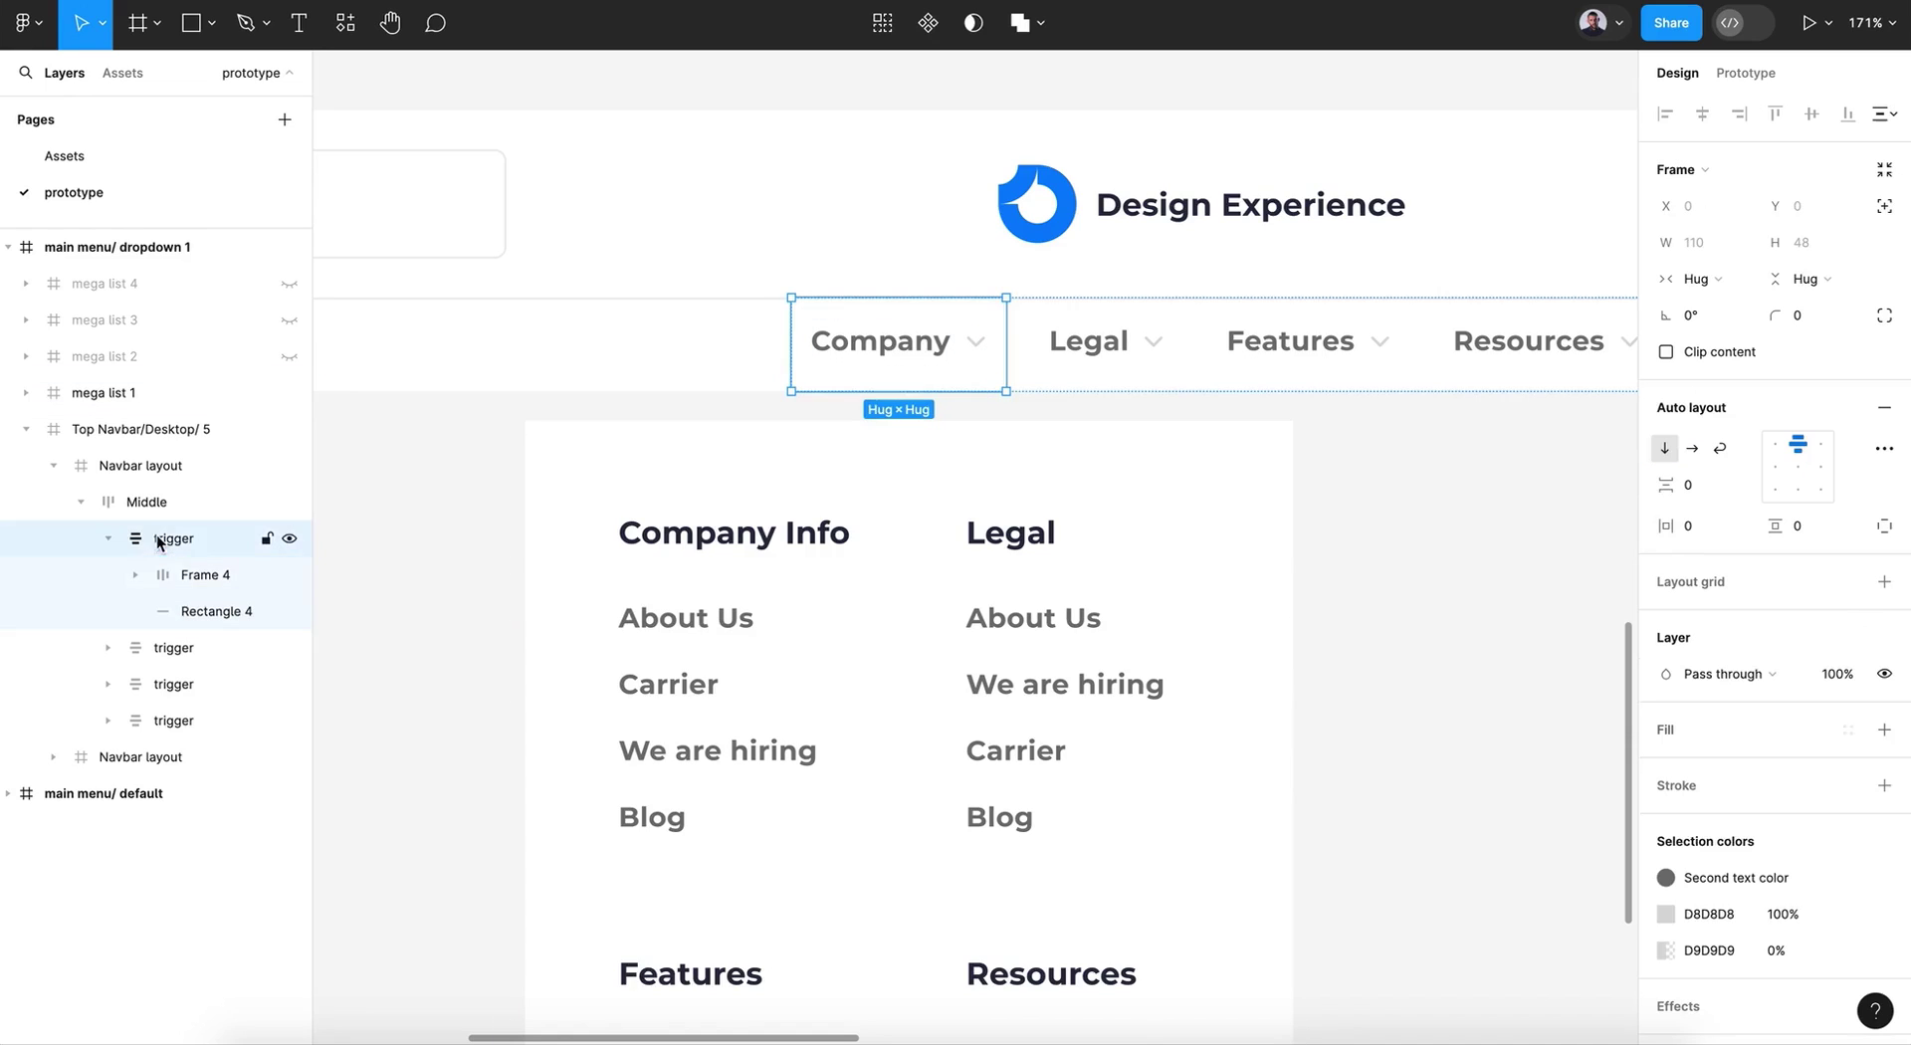
left_click(177, 615)
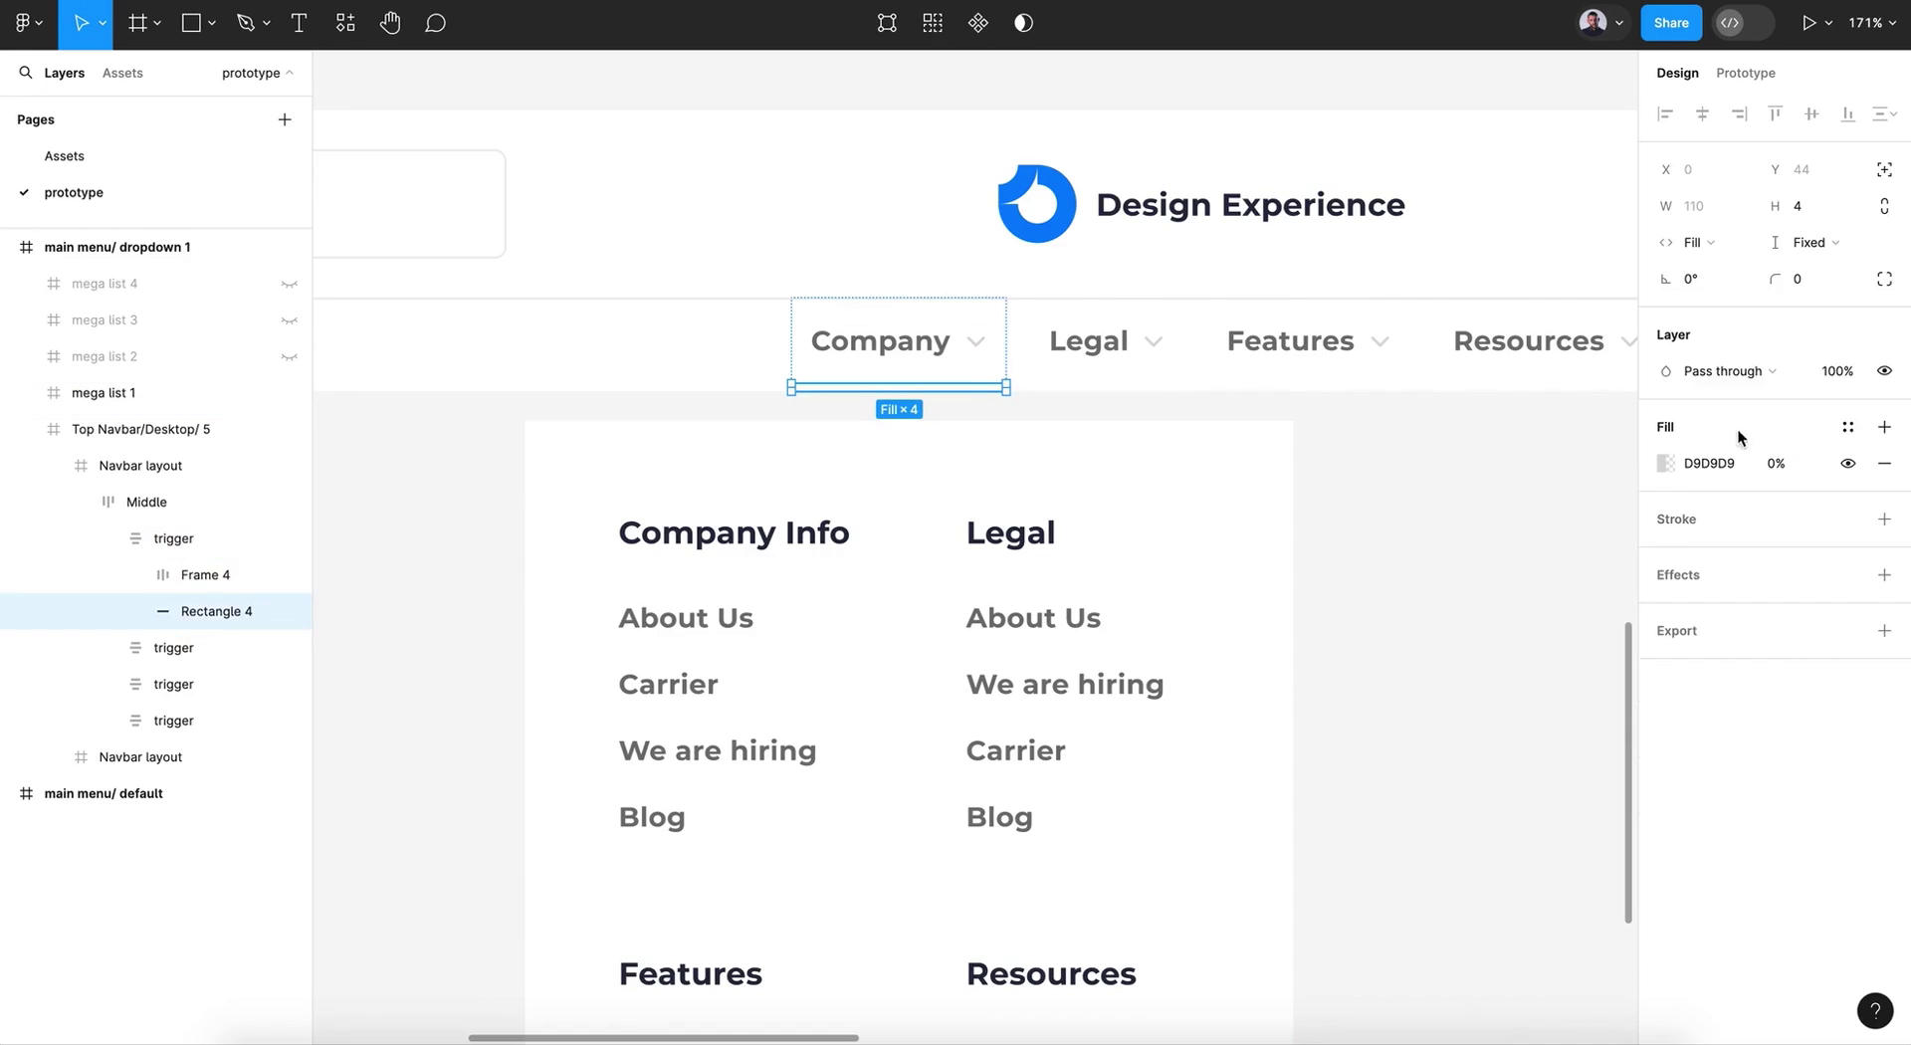
left_click(1774, 466)
type("100")
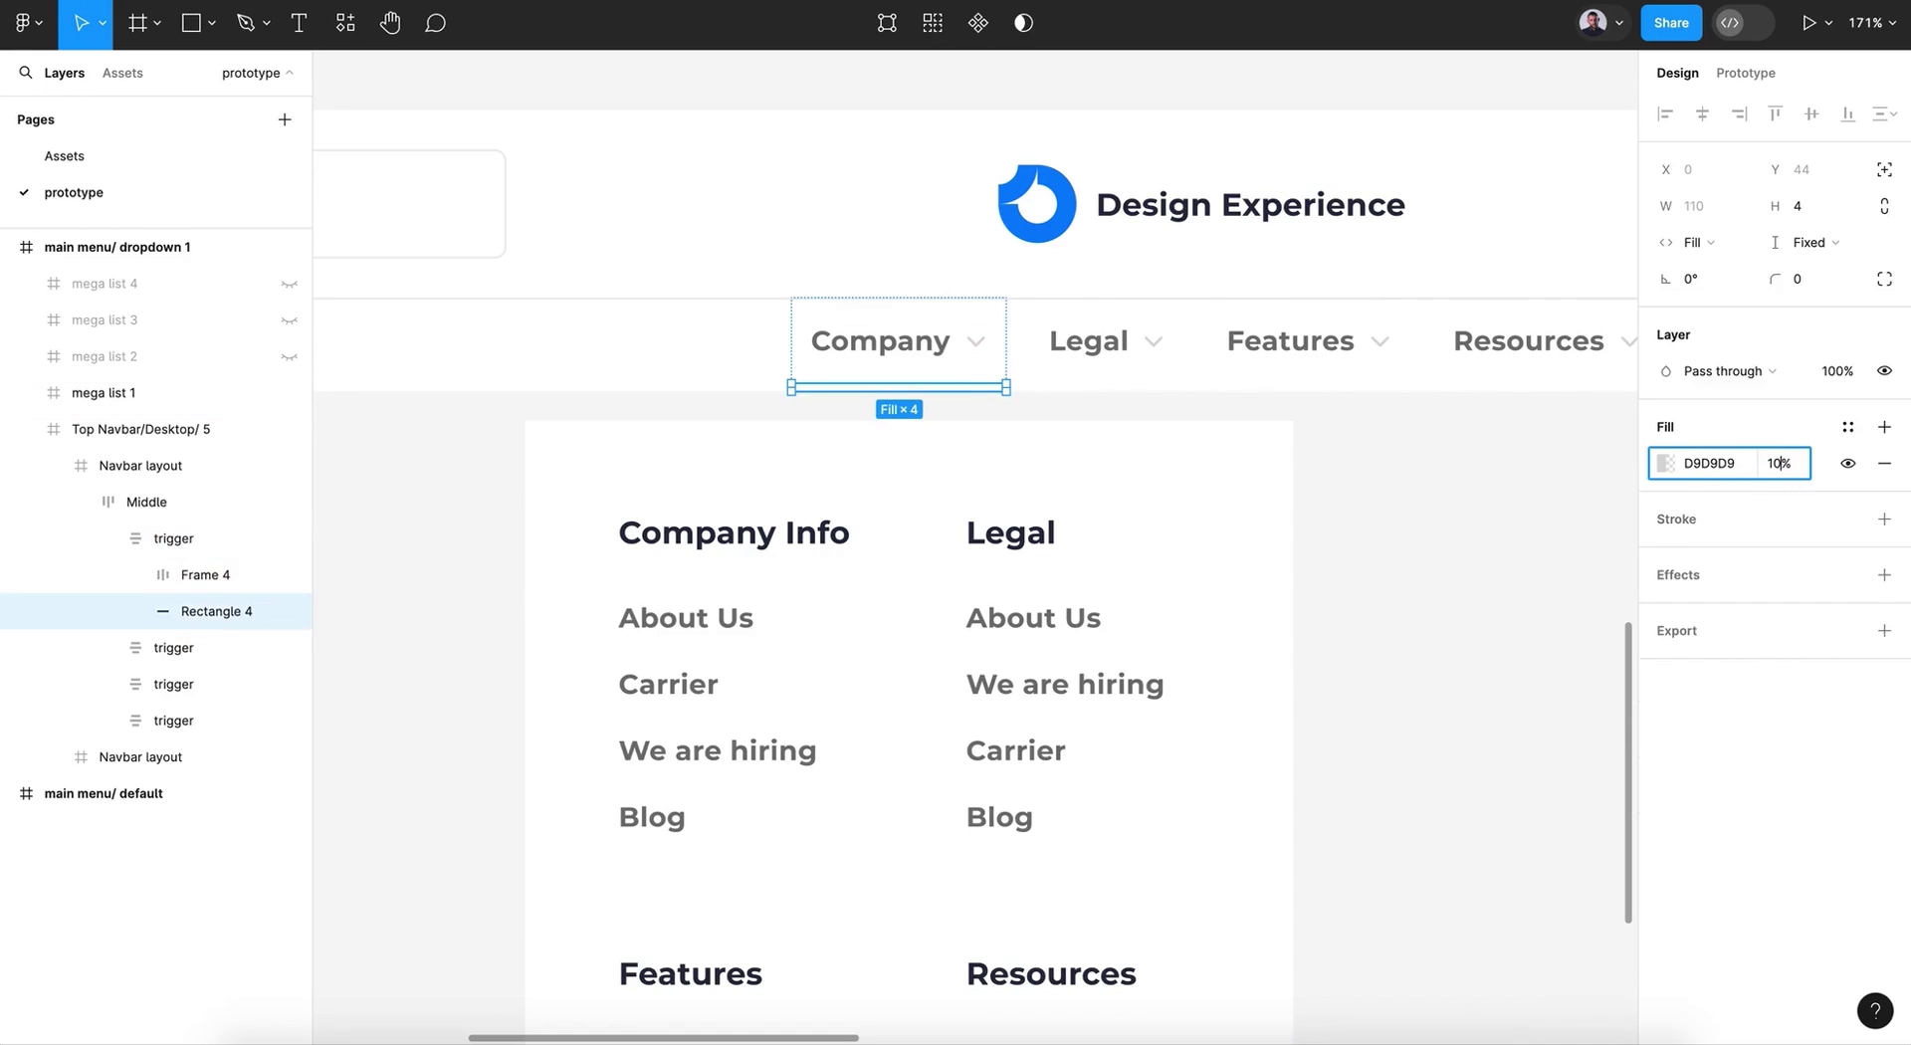
key("Return")
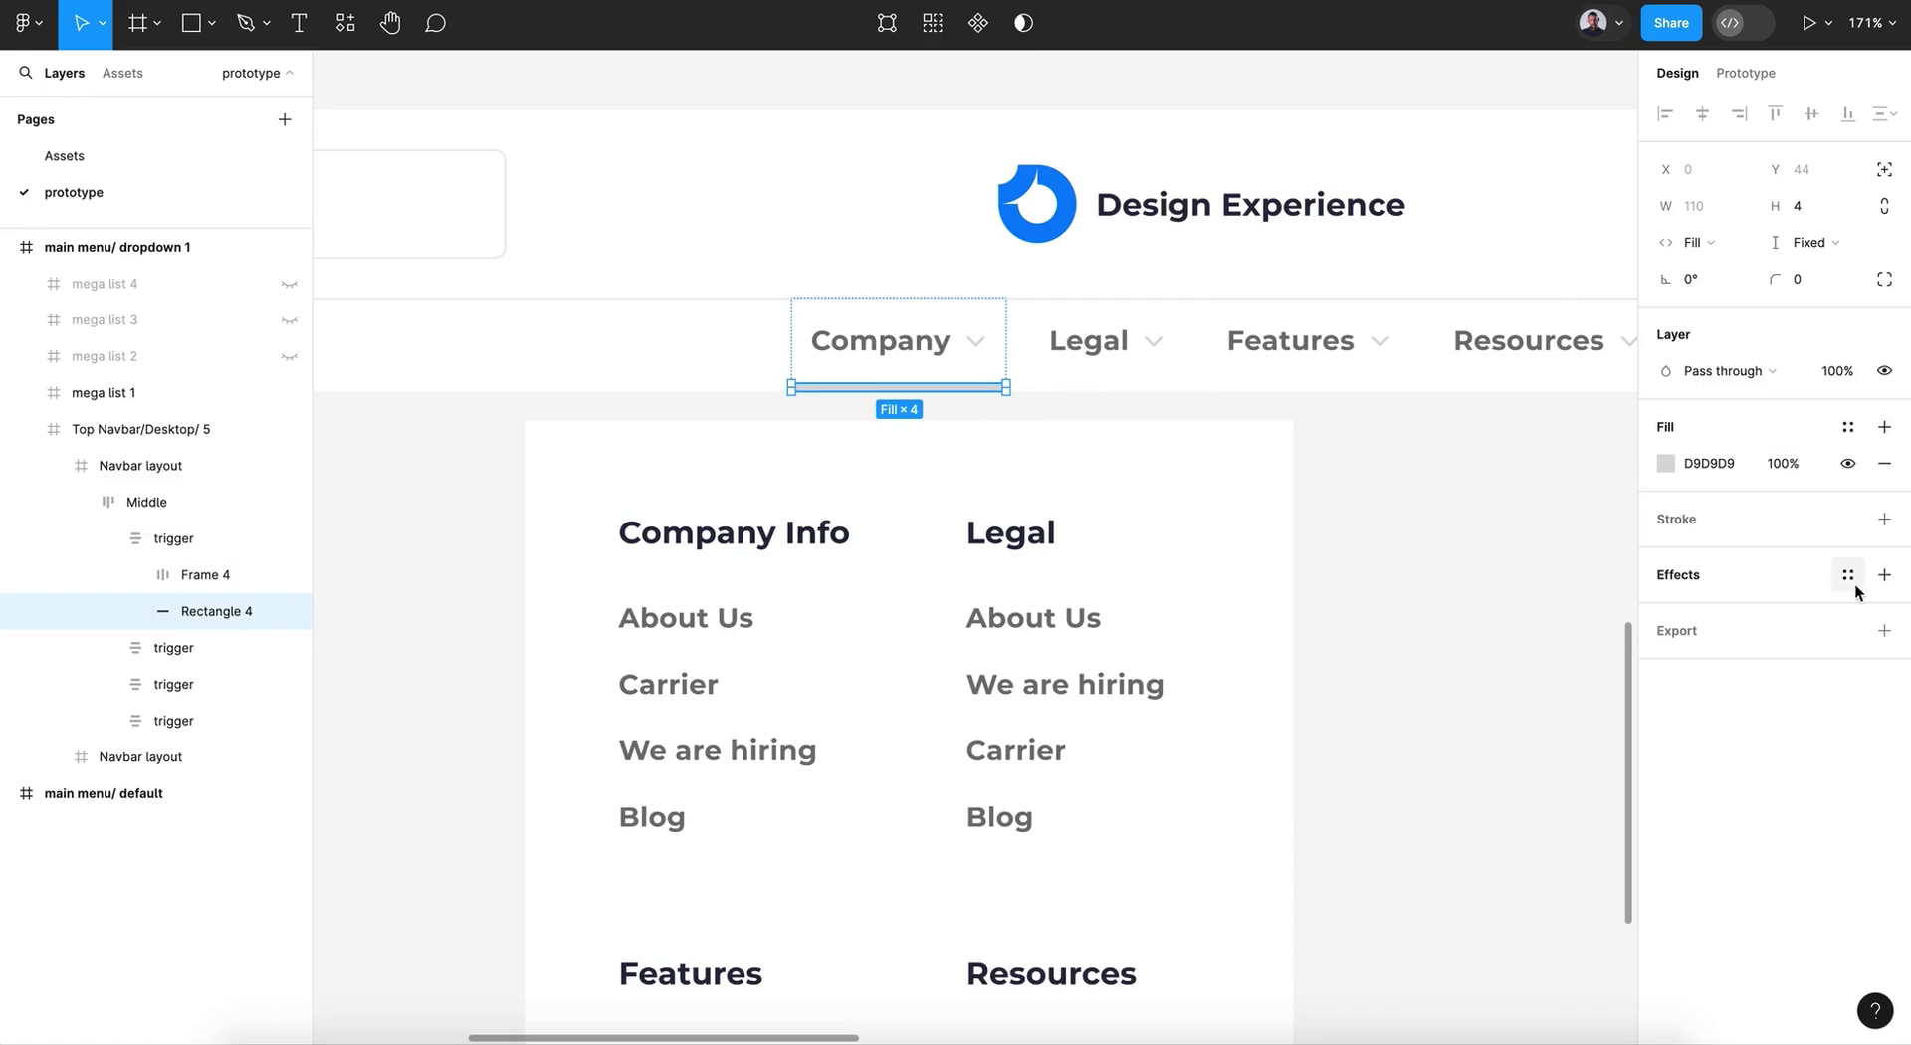
Step: Change the Company underline's fill to the blue document color 007DFC
left_click(1665, 464)
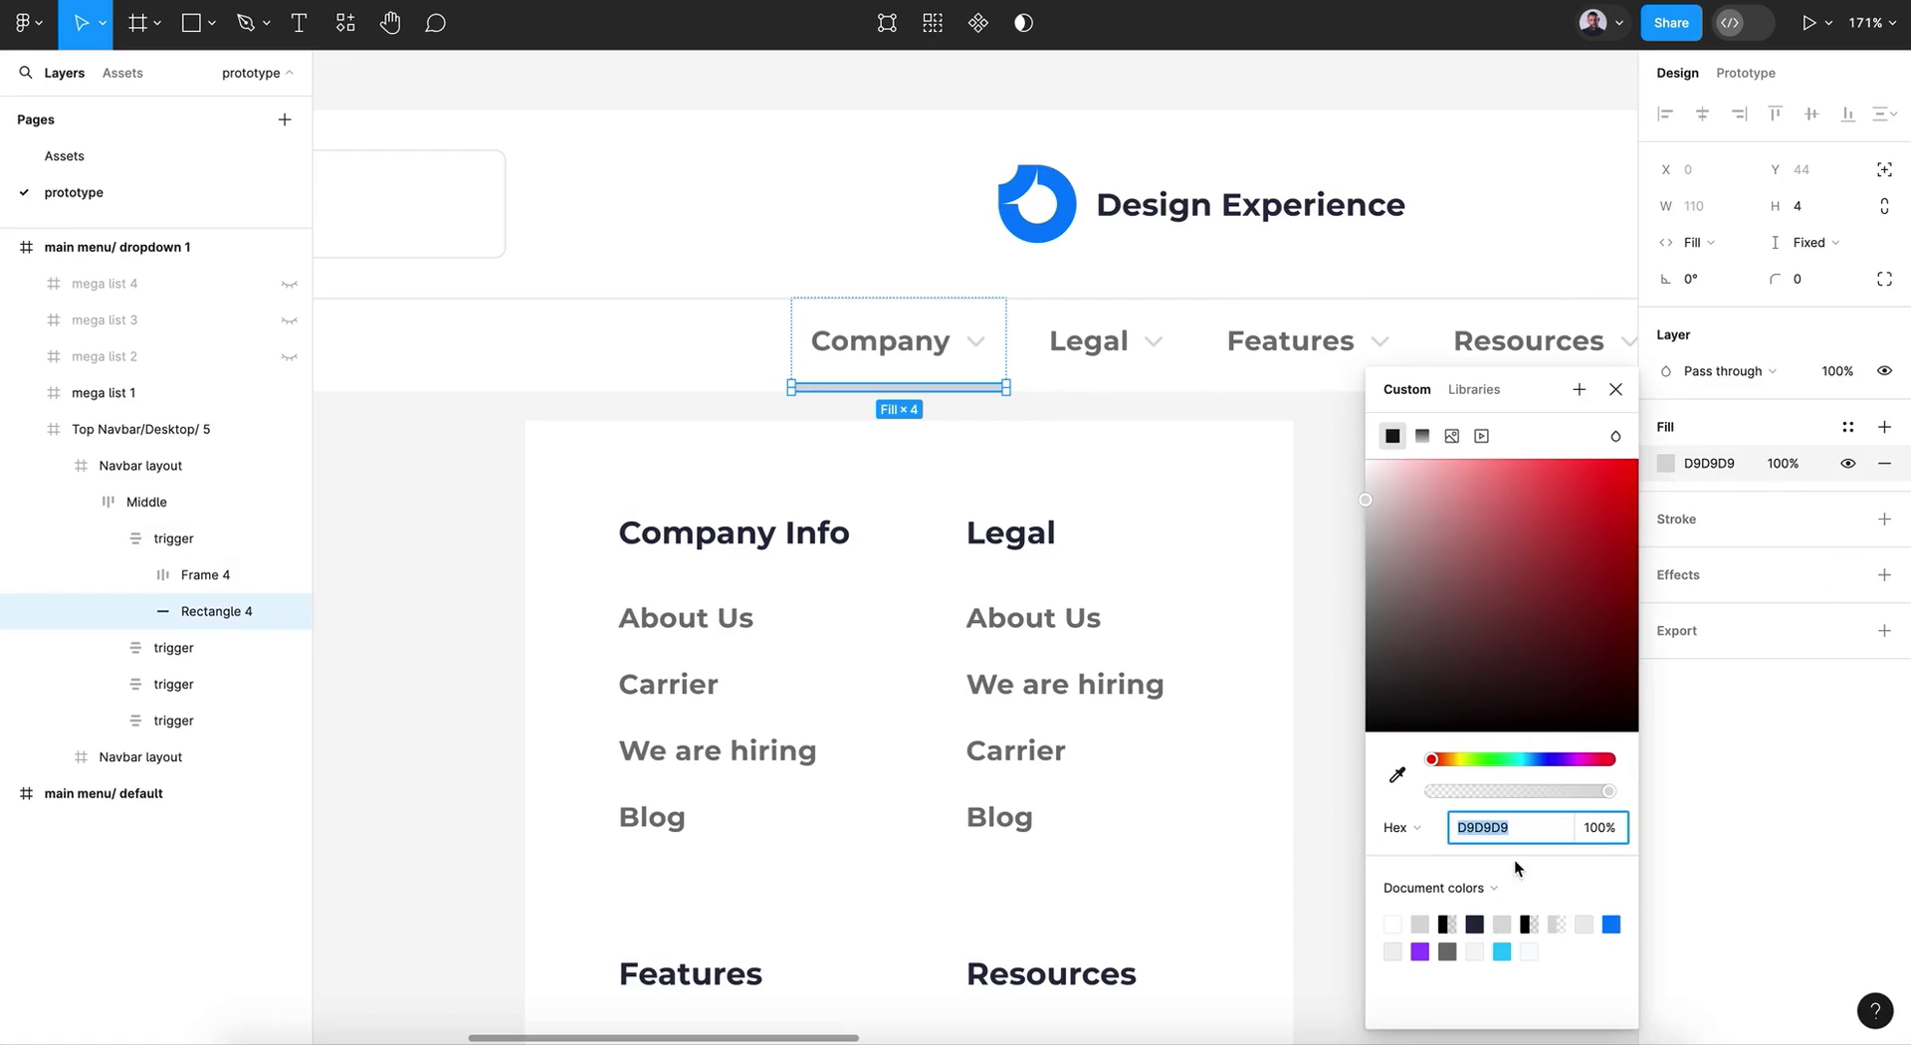
left_click(1610, 924)
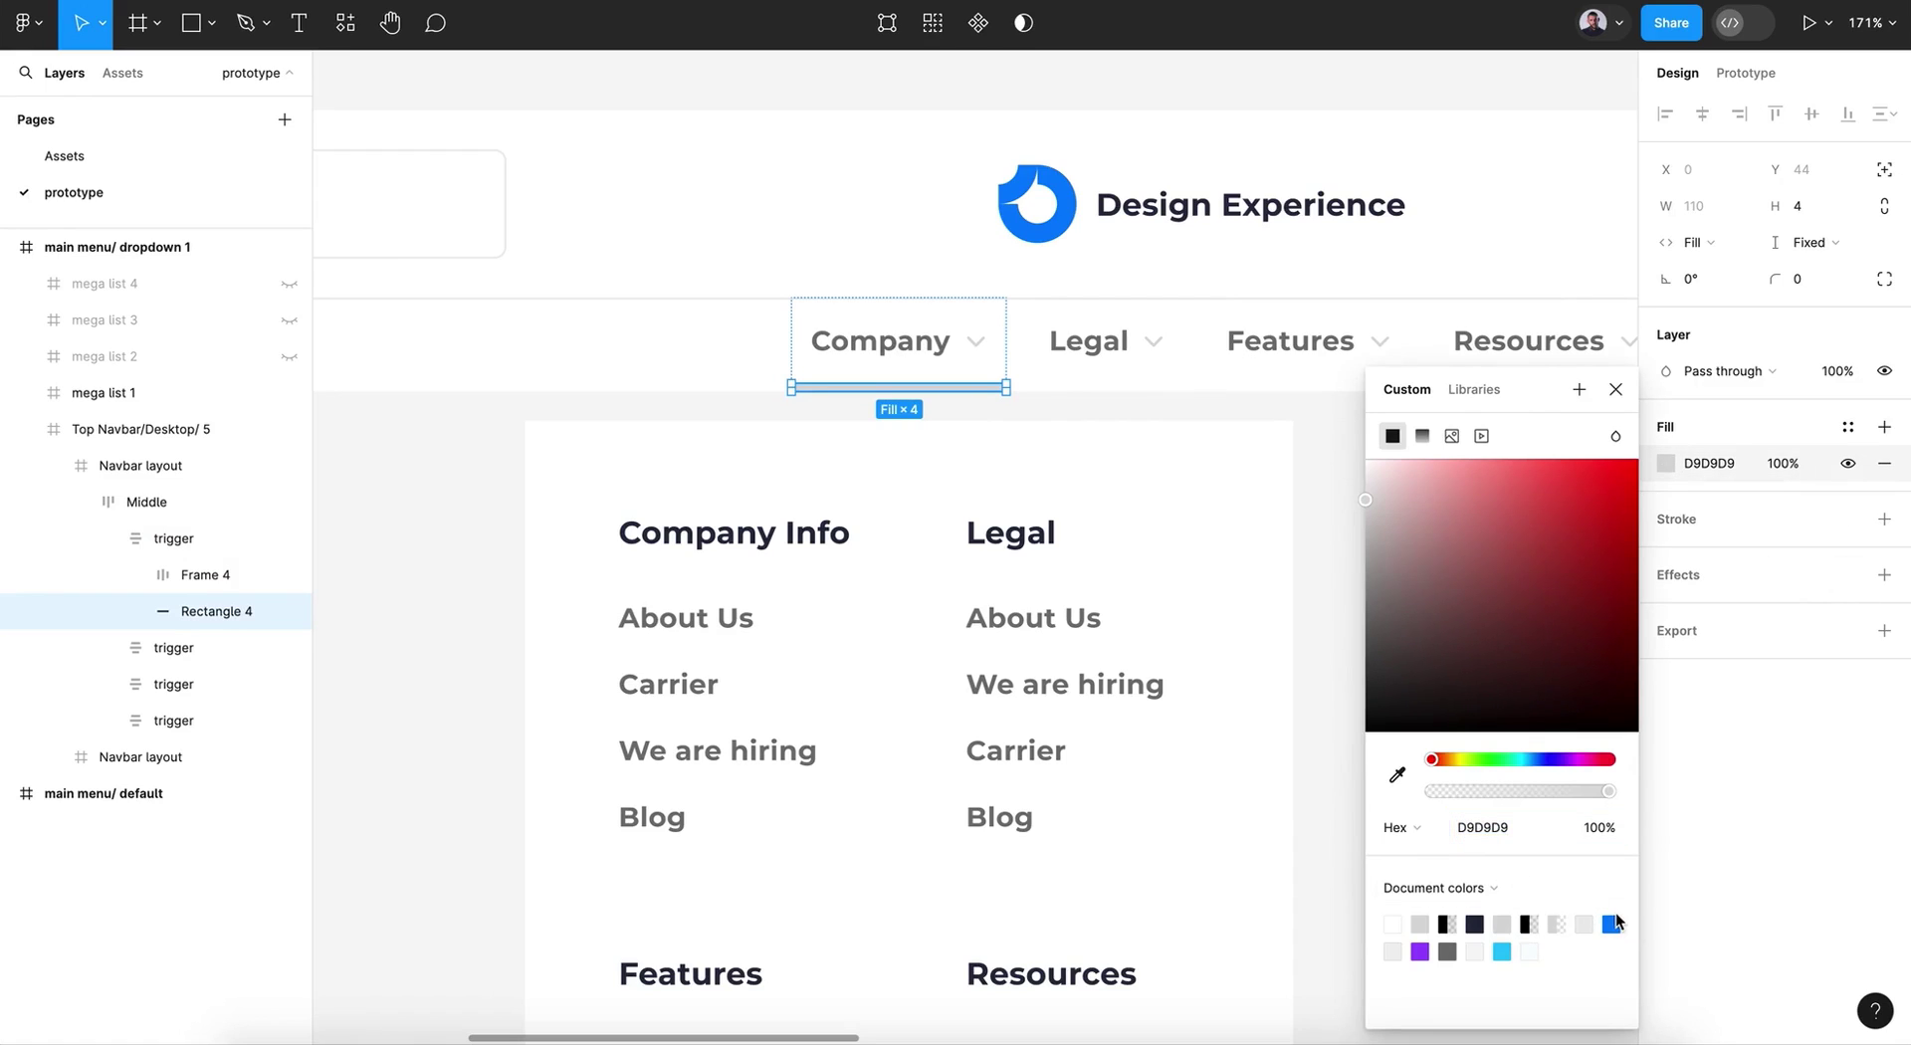
left_click(1612, 924)
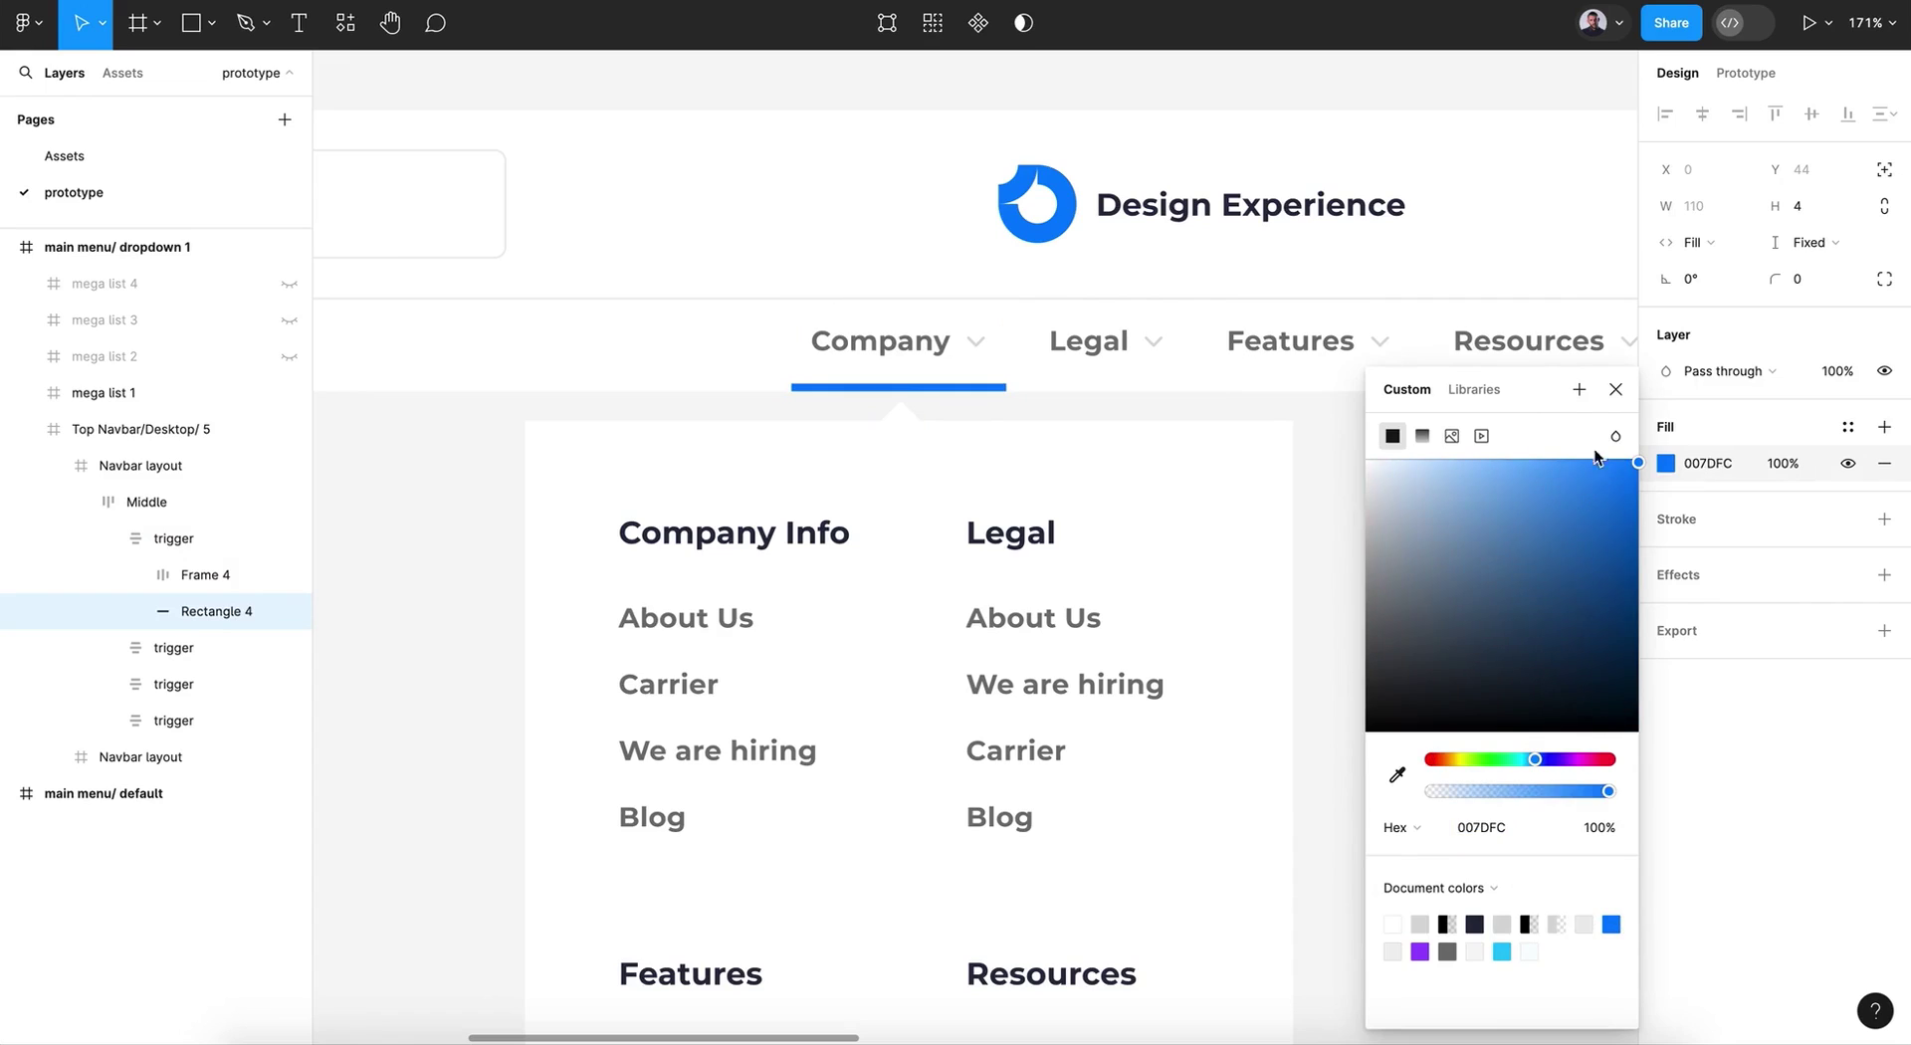
left_click(1613, 389)
Step: Detach the color style from the Company label in main menu/ dropdown 1 and darken its fill to 4B4B4B
left_click(925, 357)
left_click(924, 355)
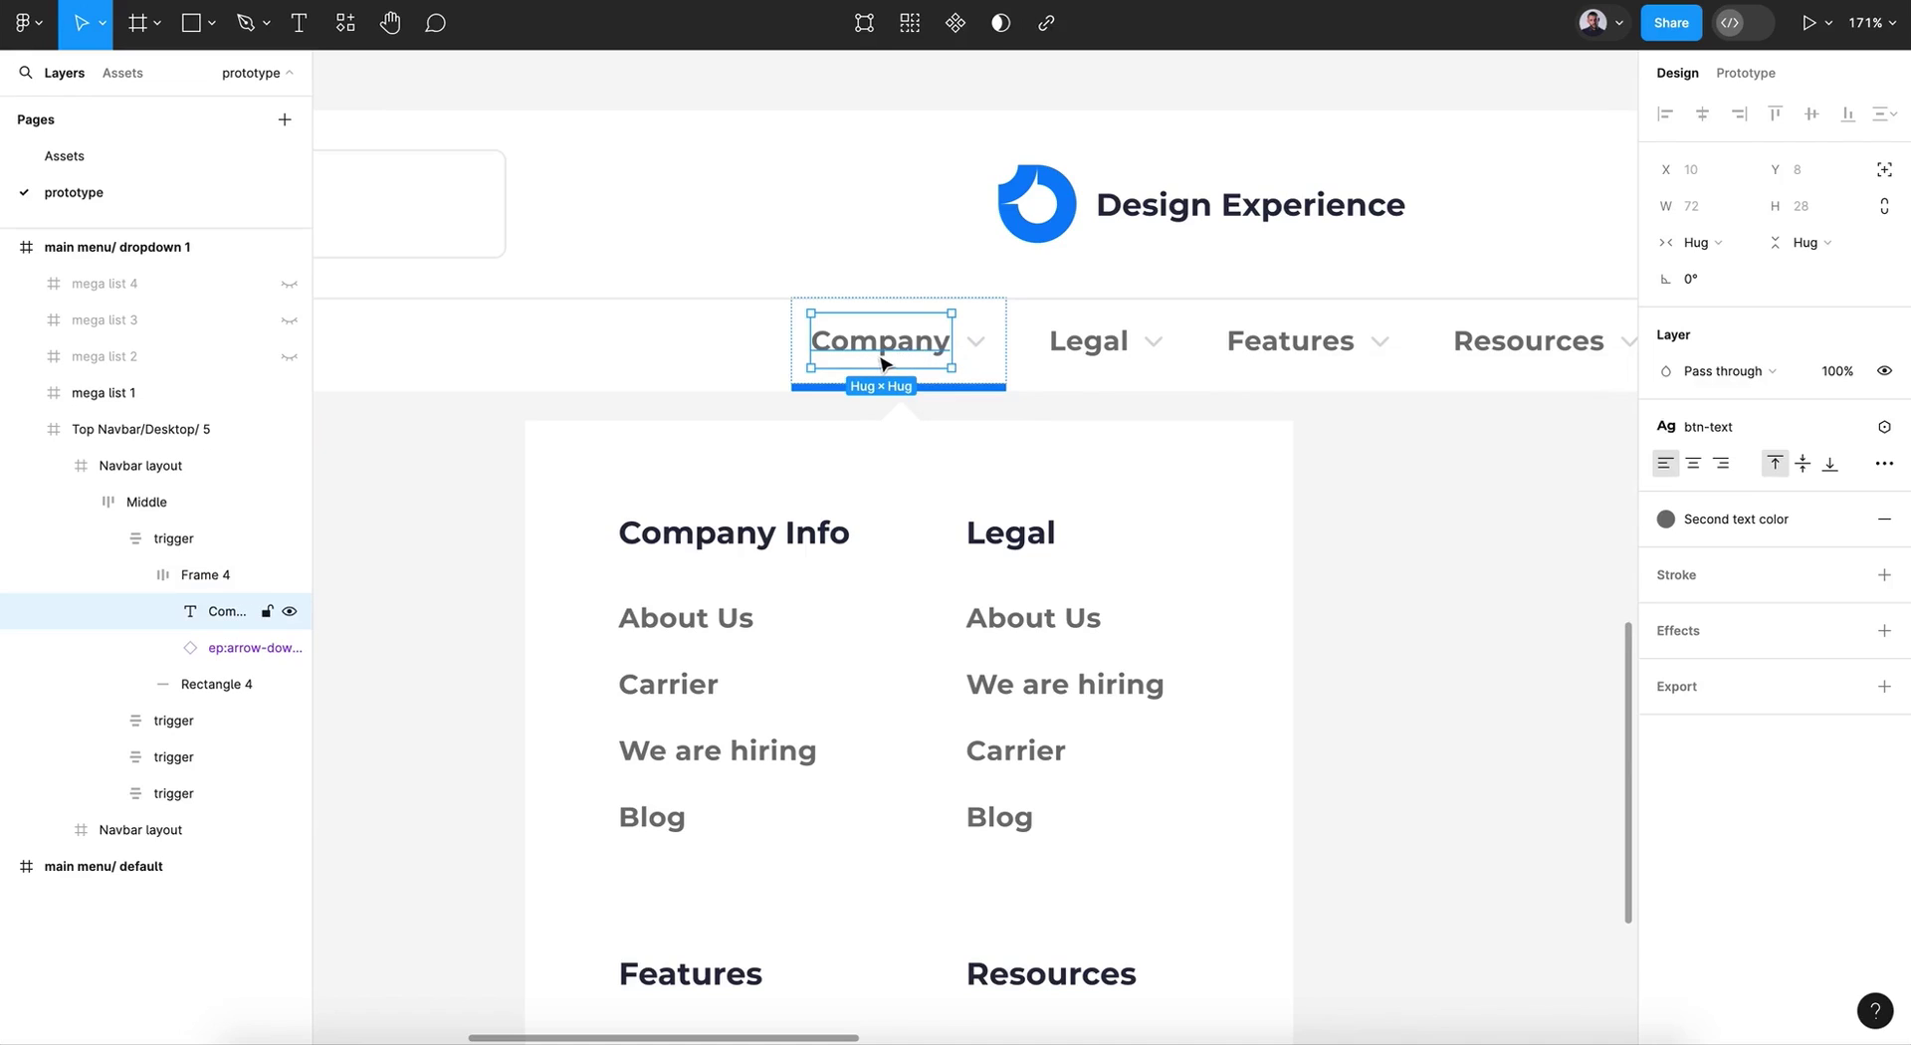
left_click(1780, 539)
left_click(1848, 518)
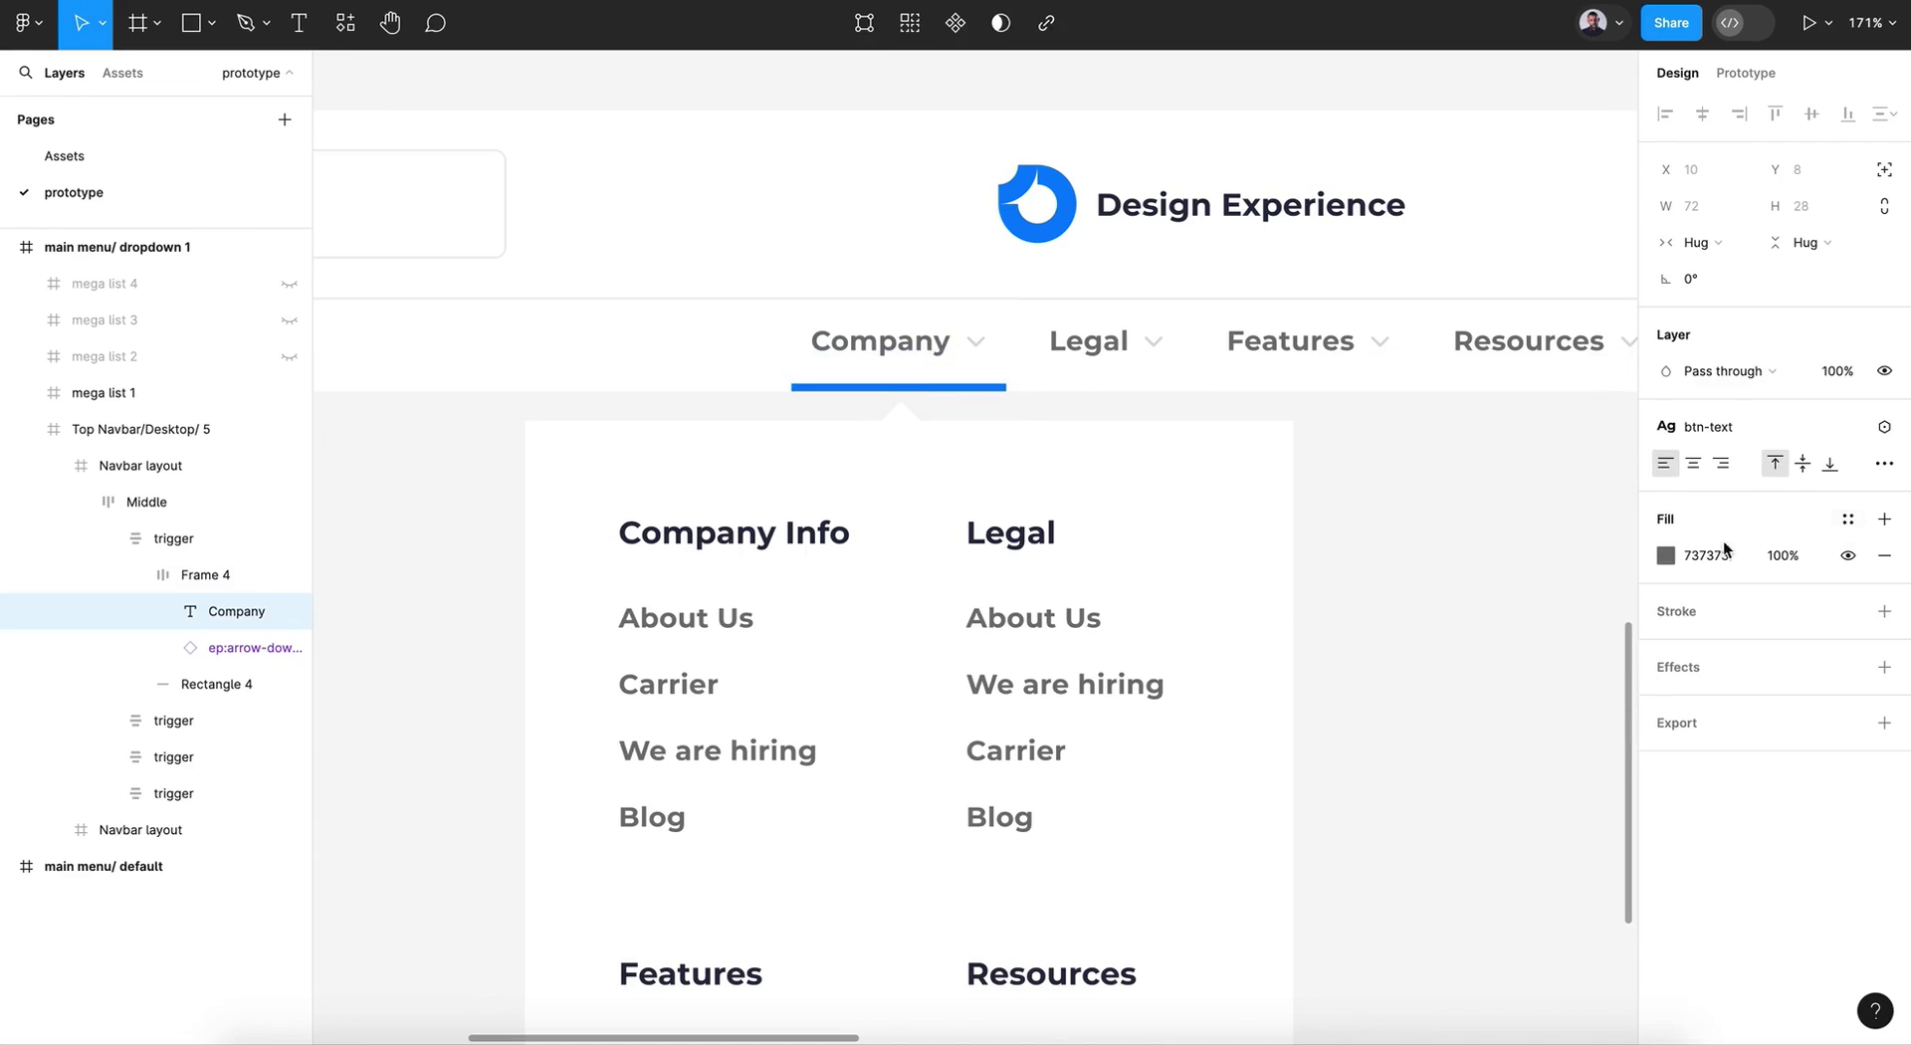
left_click(1665, 555)
left_click(1368, 608)
left_click_drag(1367, 620, 1355, 659)
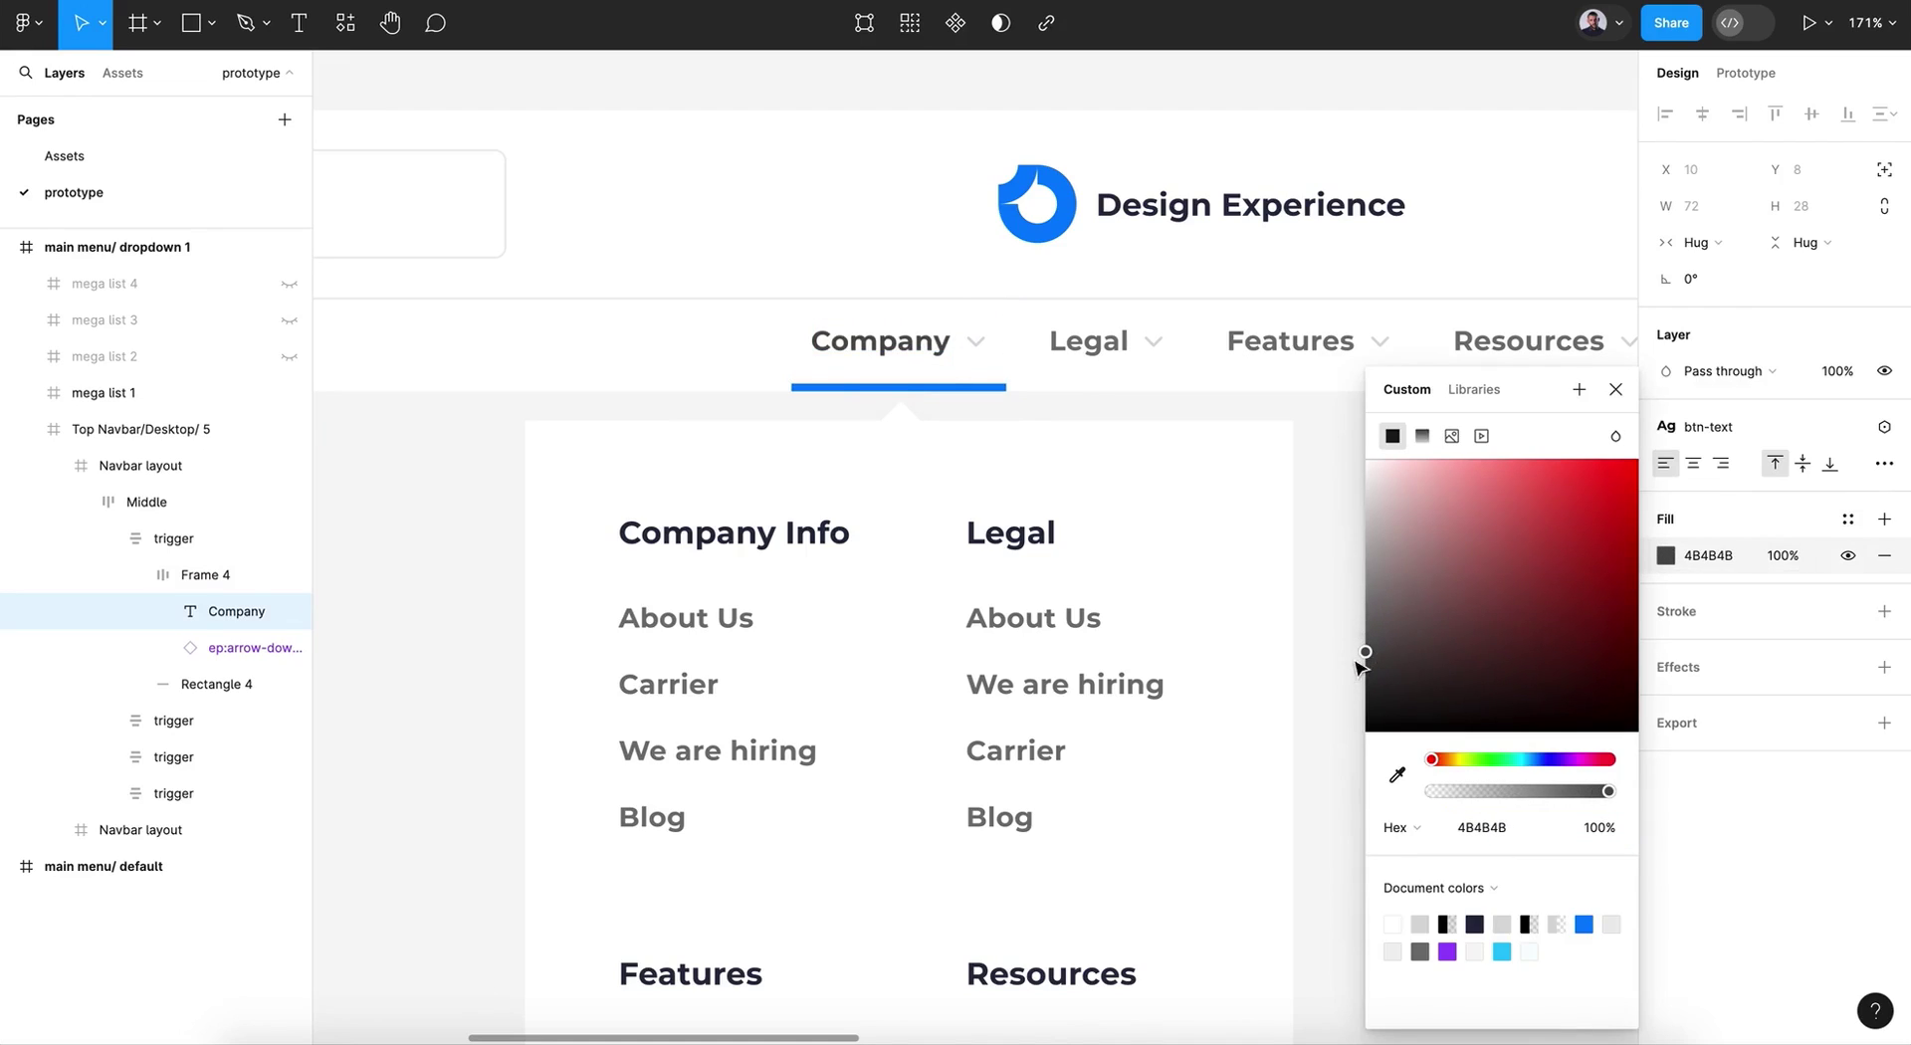
left_click(1616, 389)
left_click(1465, 464)
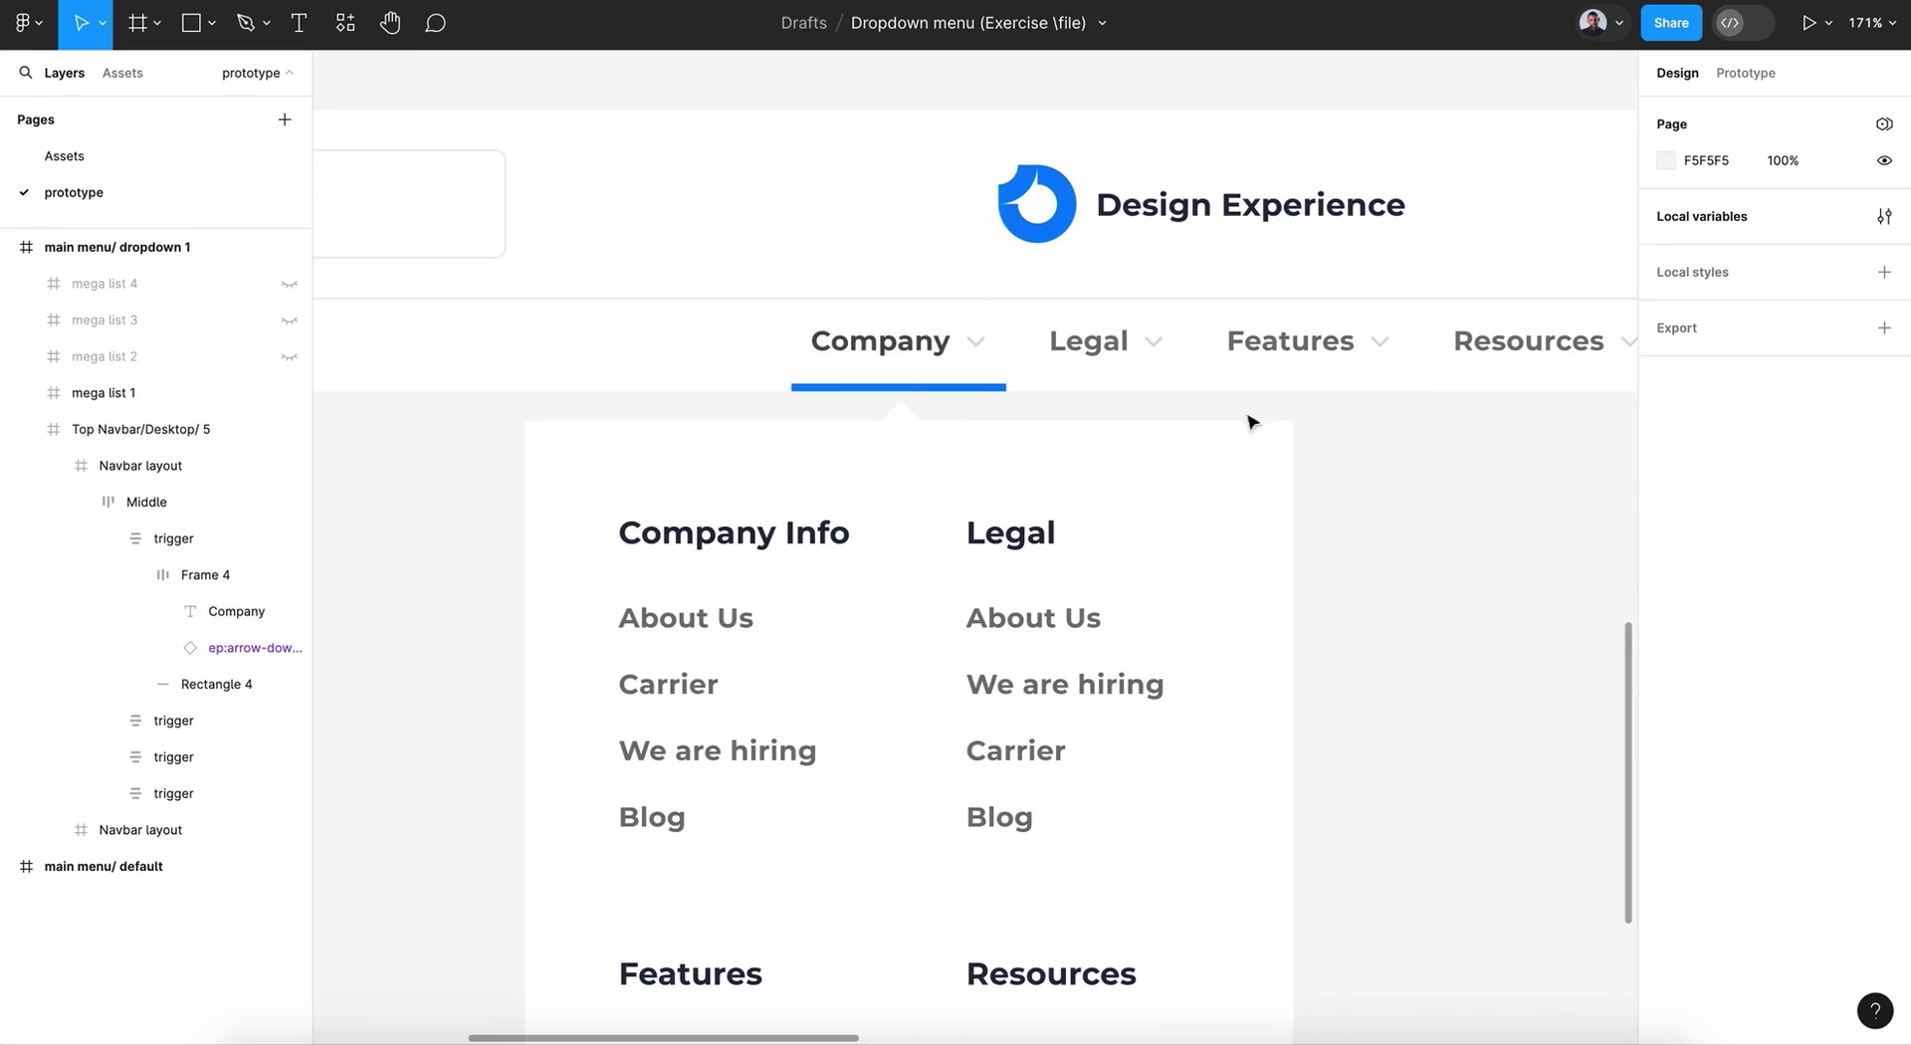
left_click(901, 360)
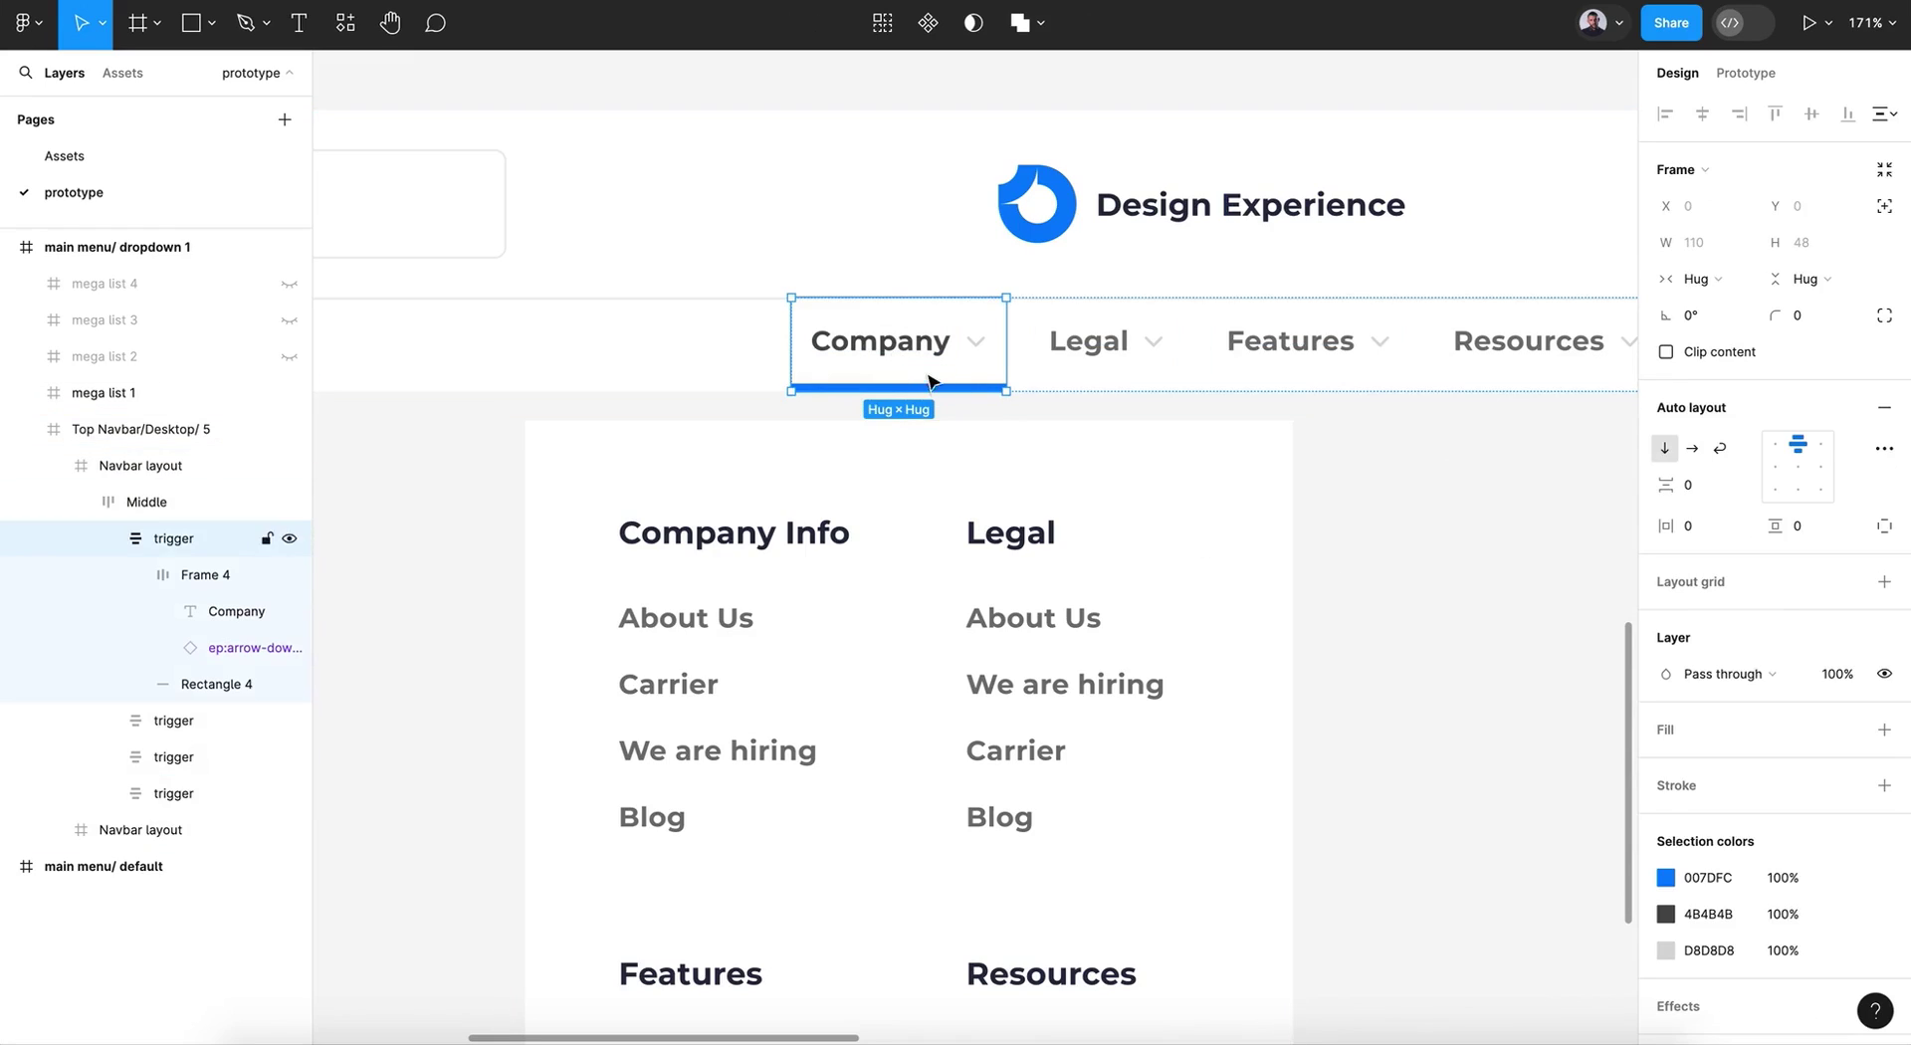
left_click(1434, 555)
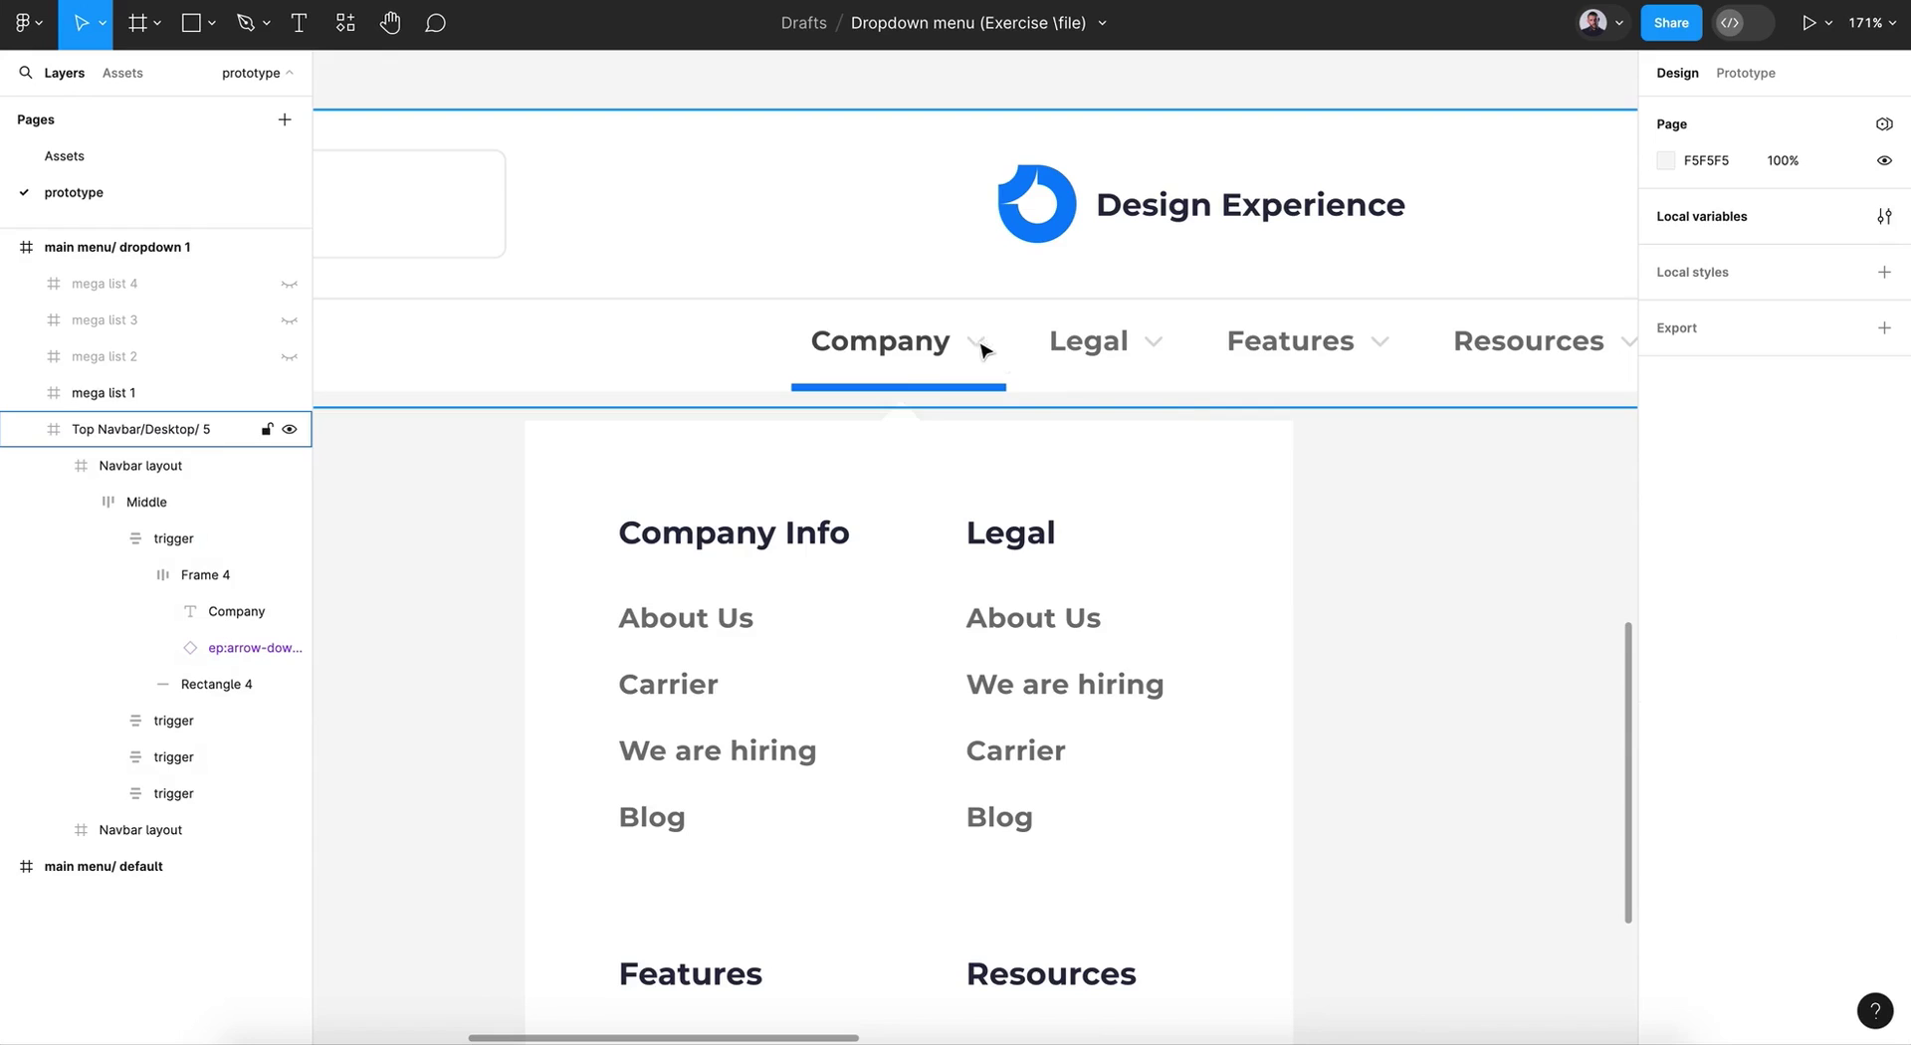
Step: Duplicate the main menu/ dropdown 1 frame
scroll(1378, 486, "down", 5)
scroll(1377, 486, "down", 4)
scroll(1378, 487, "up", 5)
scroll(1378, 487, "down", 5)
scroll(1378, 487, "left", 3)
left_click(679, 495)
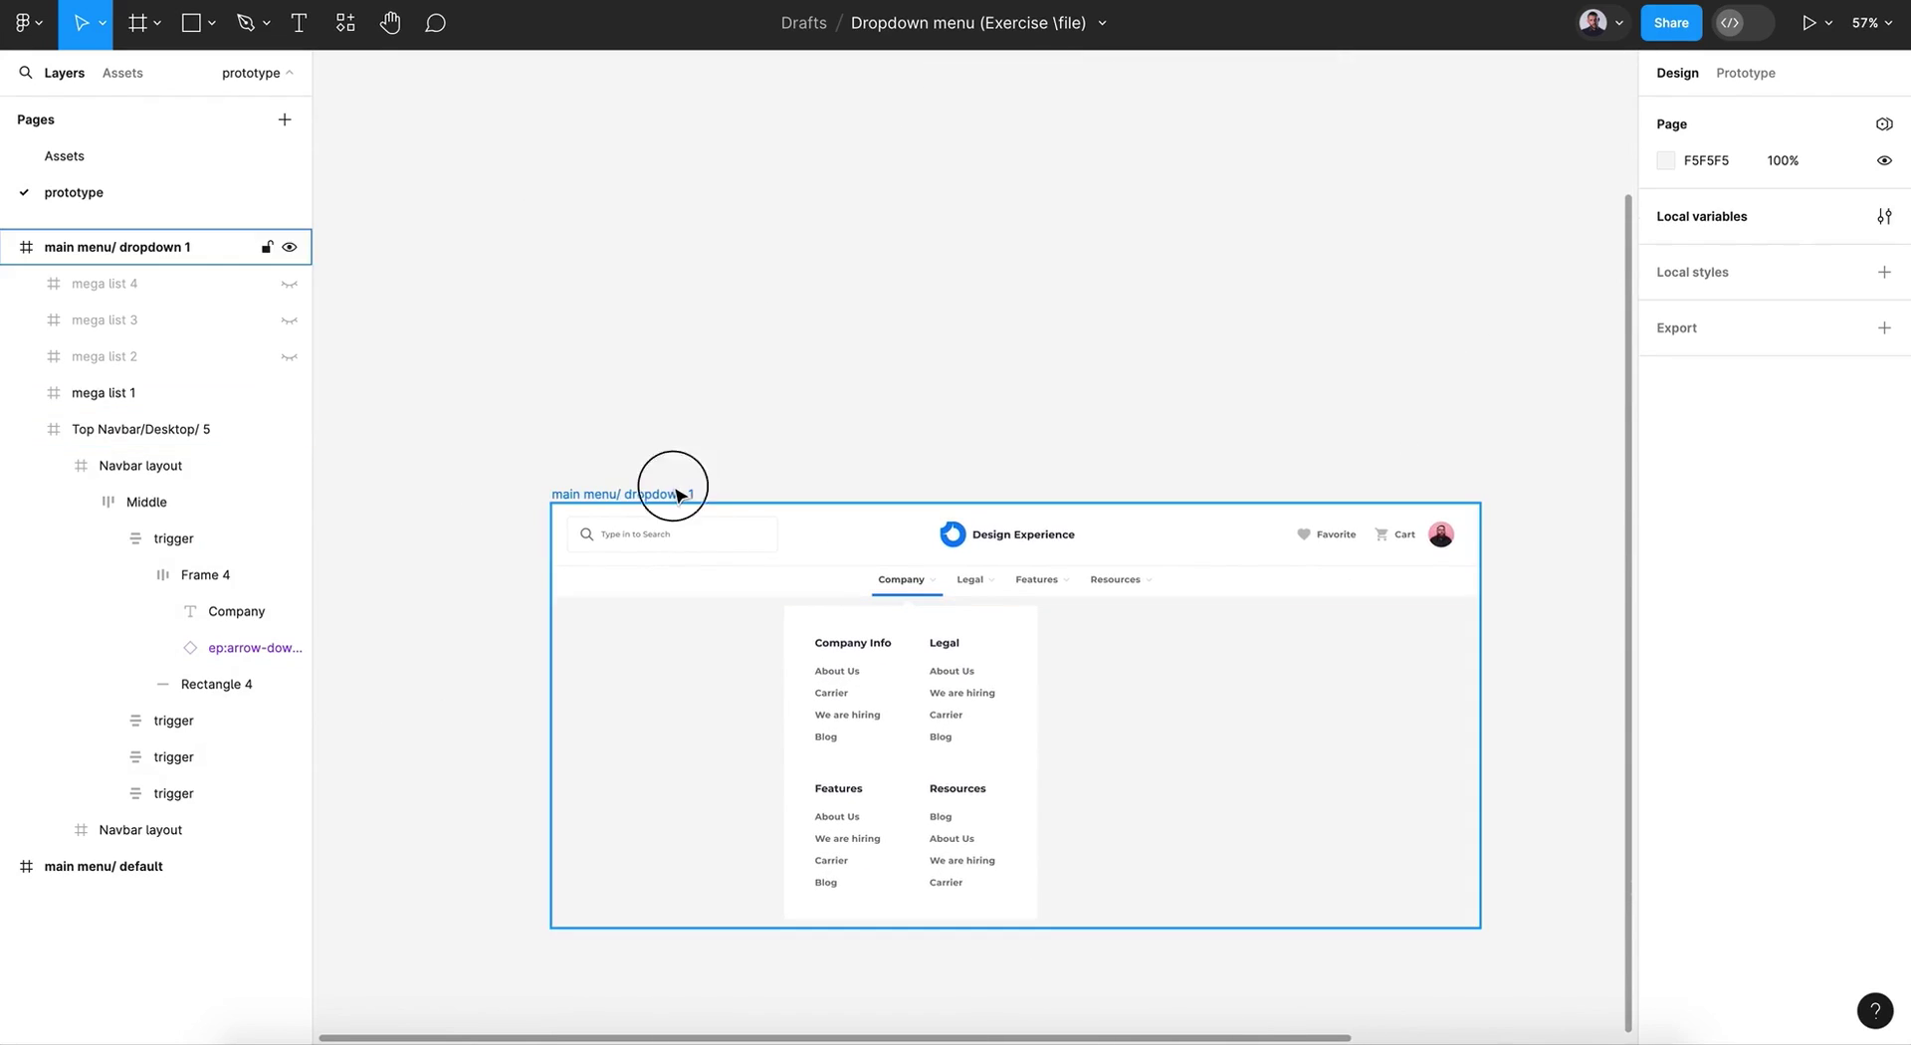
left_click(680, 495)
scroll(674, 427, "down", 2)
scroll(673, 427, "right", 2)
key("ctrl+d")
scroll(673, 427, "right", 10)
scroll(559, 427, "down", 1)
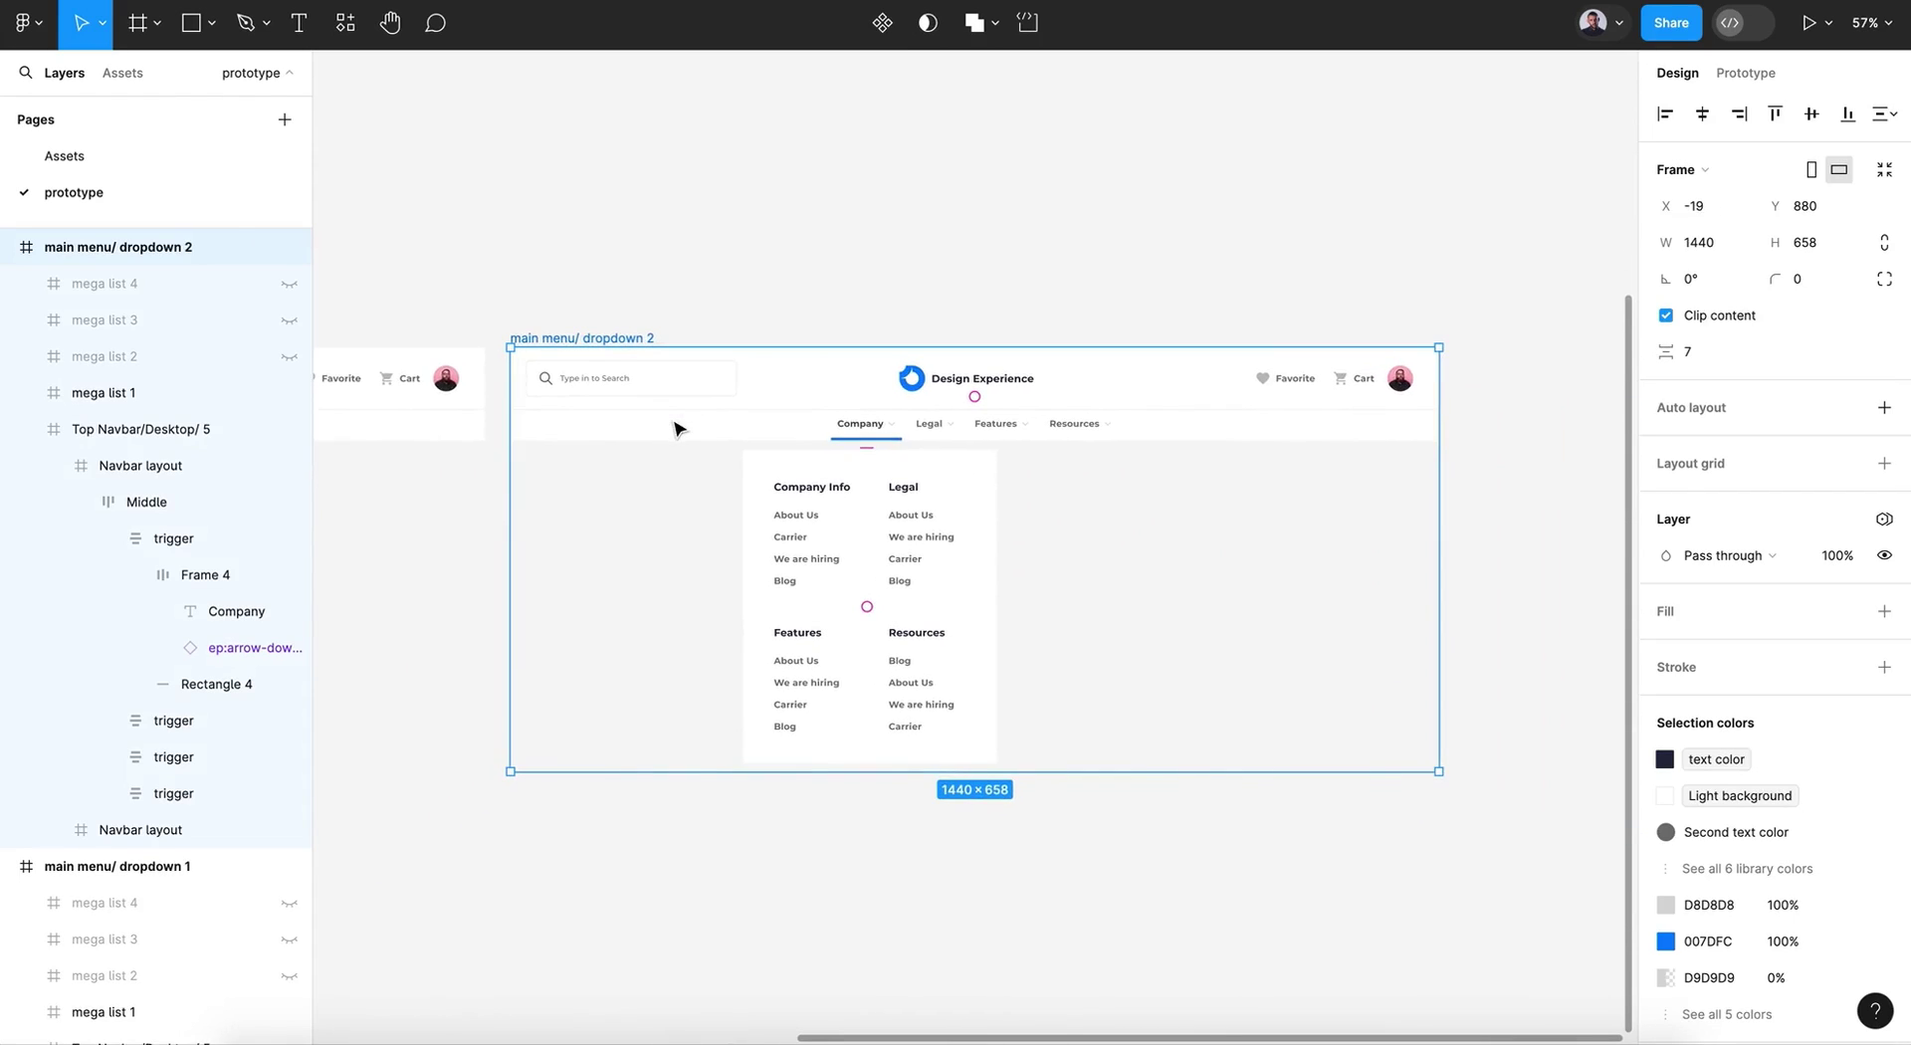
Step: Lighten the Company label's fill to 7D7D7D in the main menu/ dropdown 2 frame
left_click(946, 431)
double_click(936, 431)
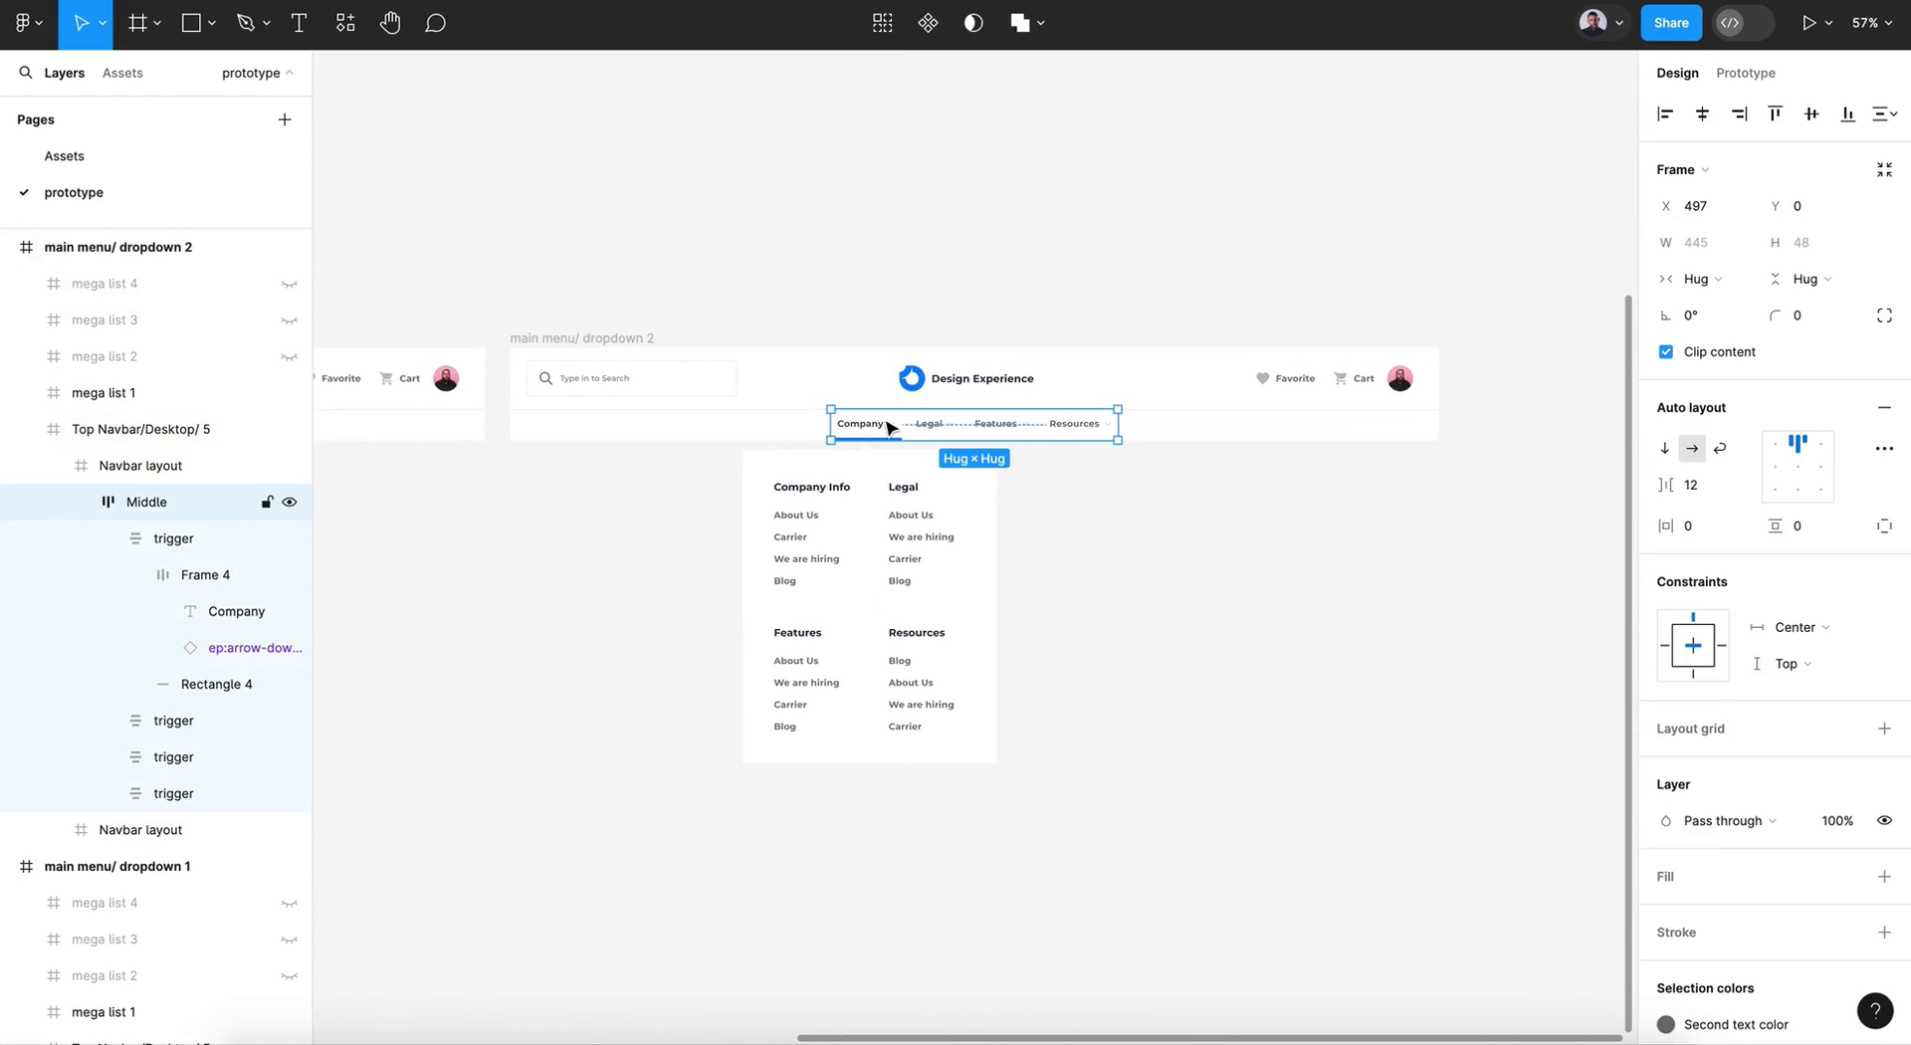
double_click(889, 430)
scroll(892, 428, "up", 5)
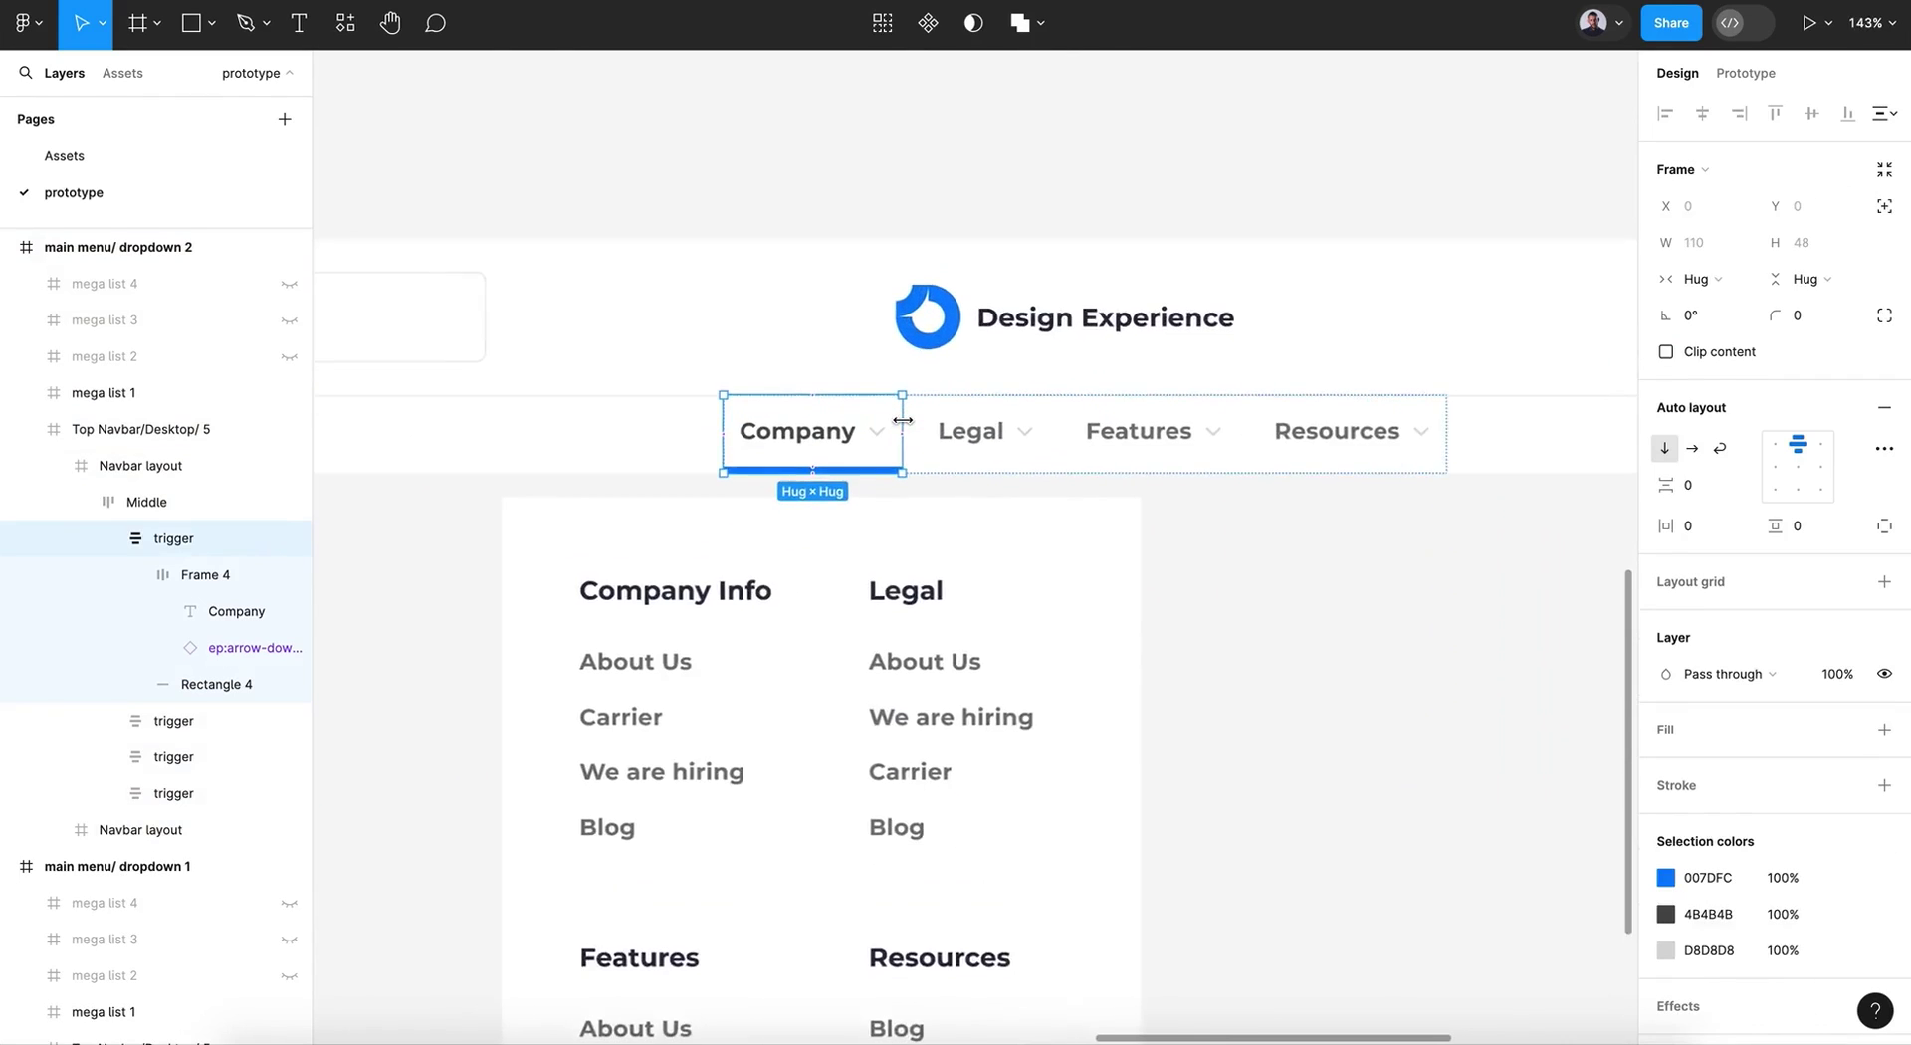
scroll(901, 428, "left", 3)
scroll(901, 428, "down", 1)
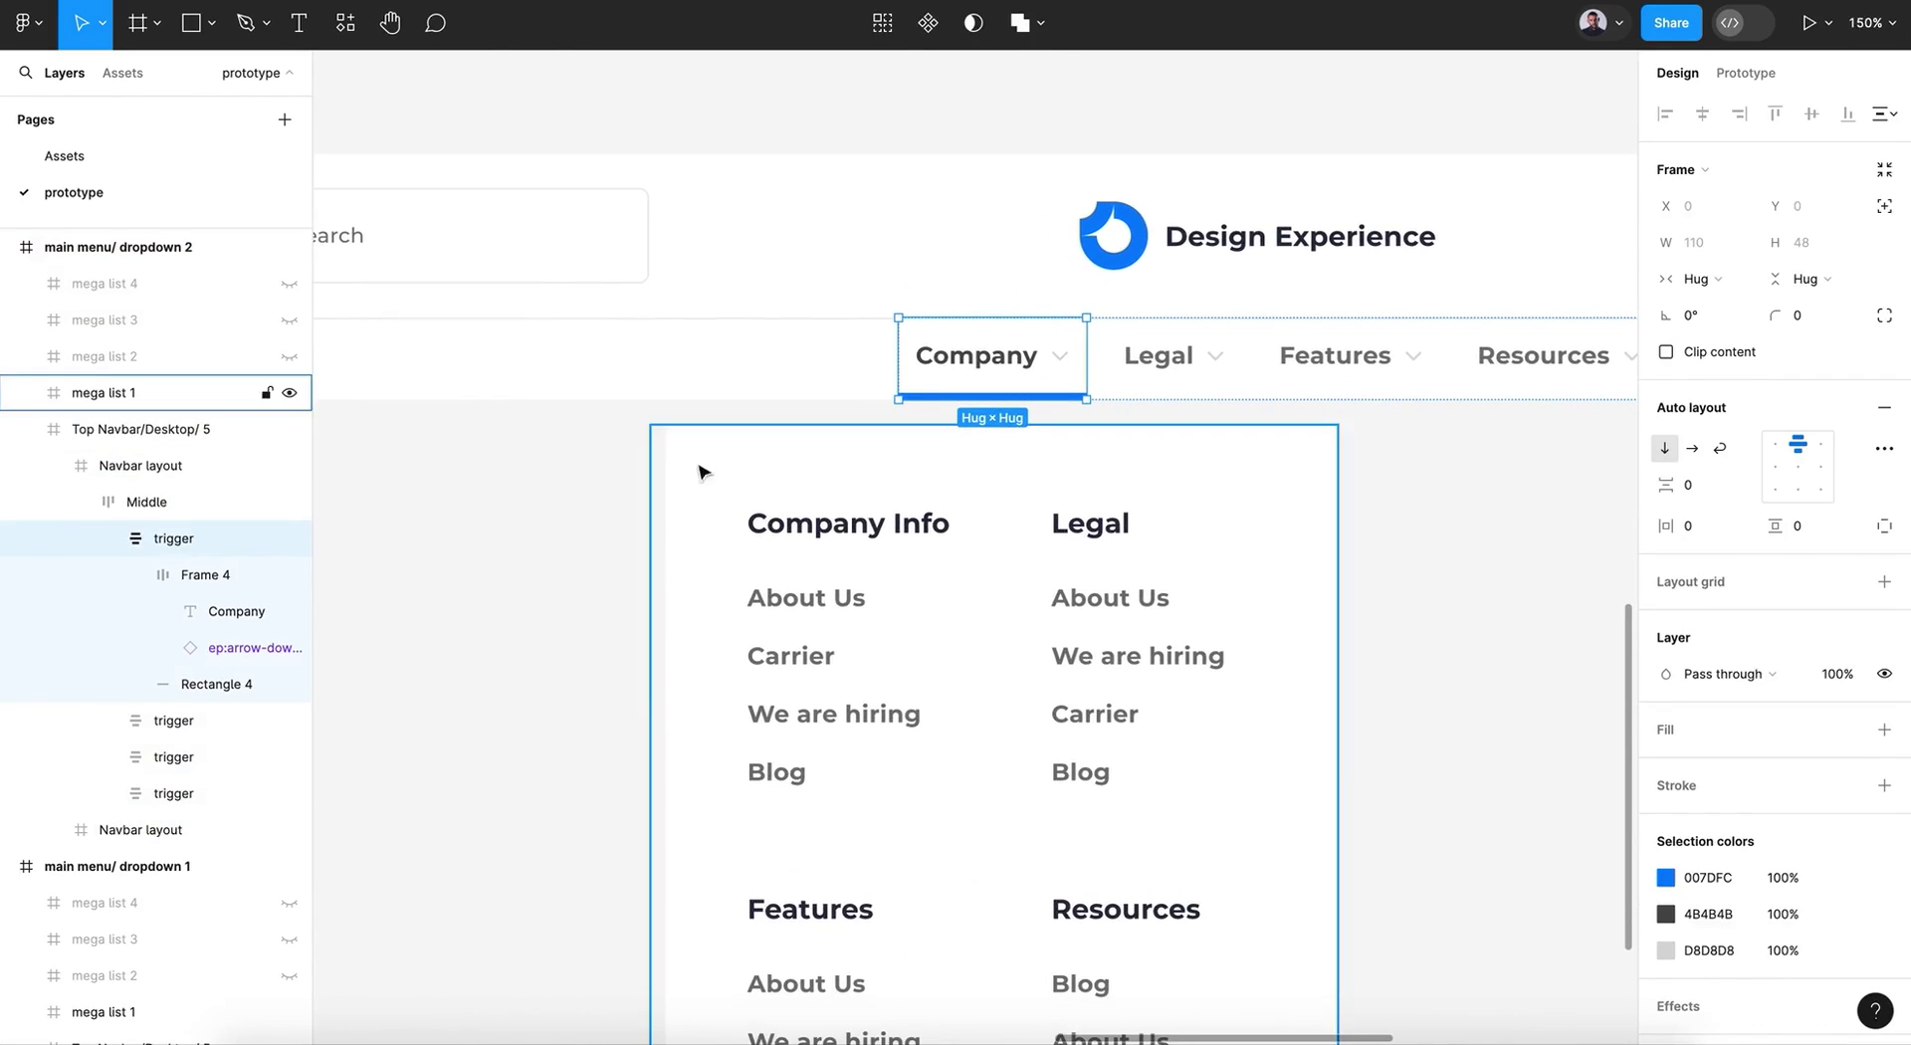
double_click(990, 380)
double_click(990, 374)
left_click(1665, 556)
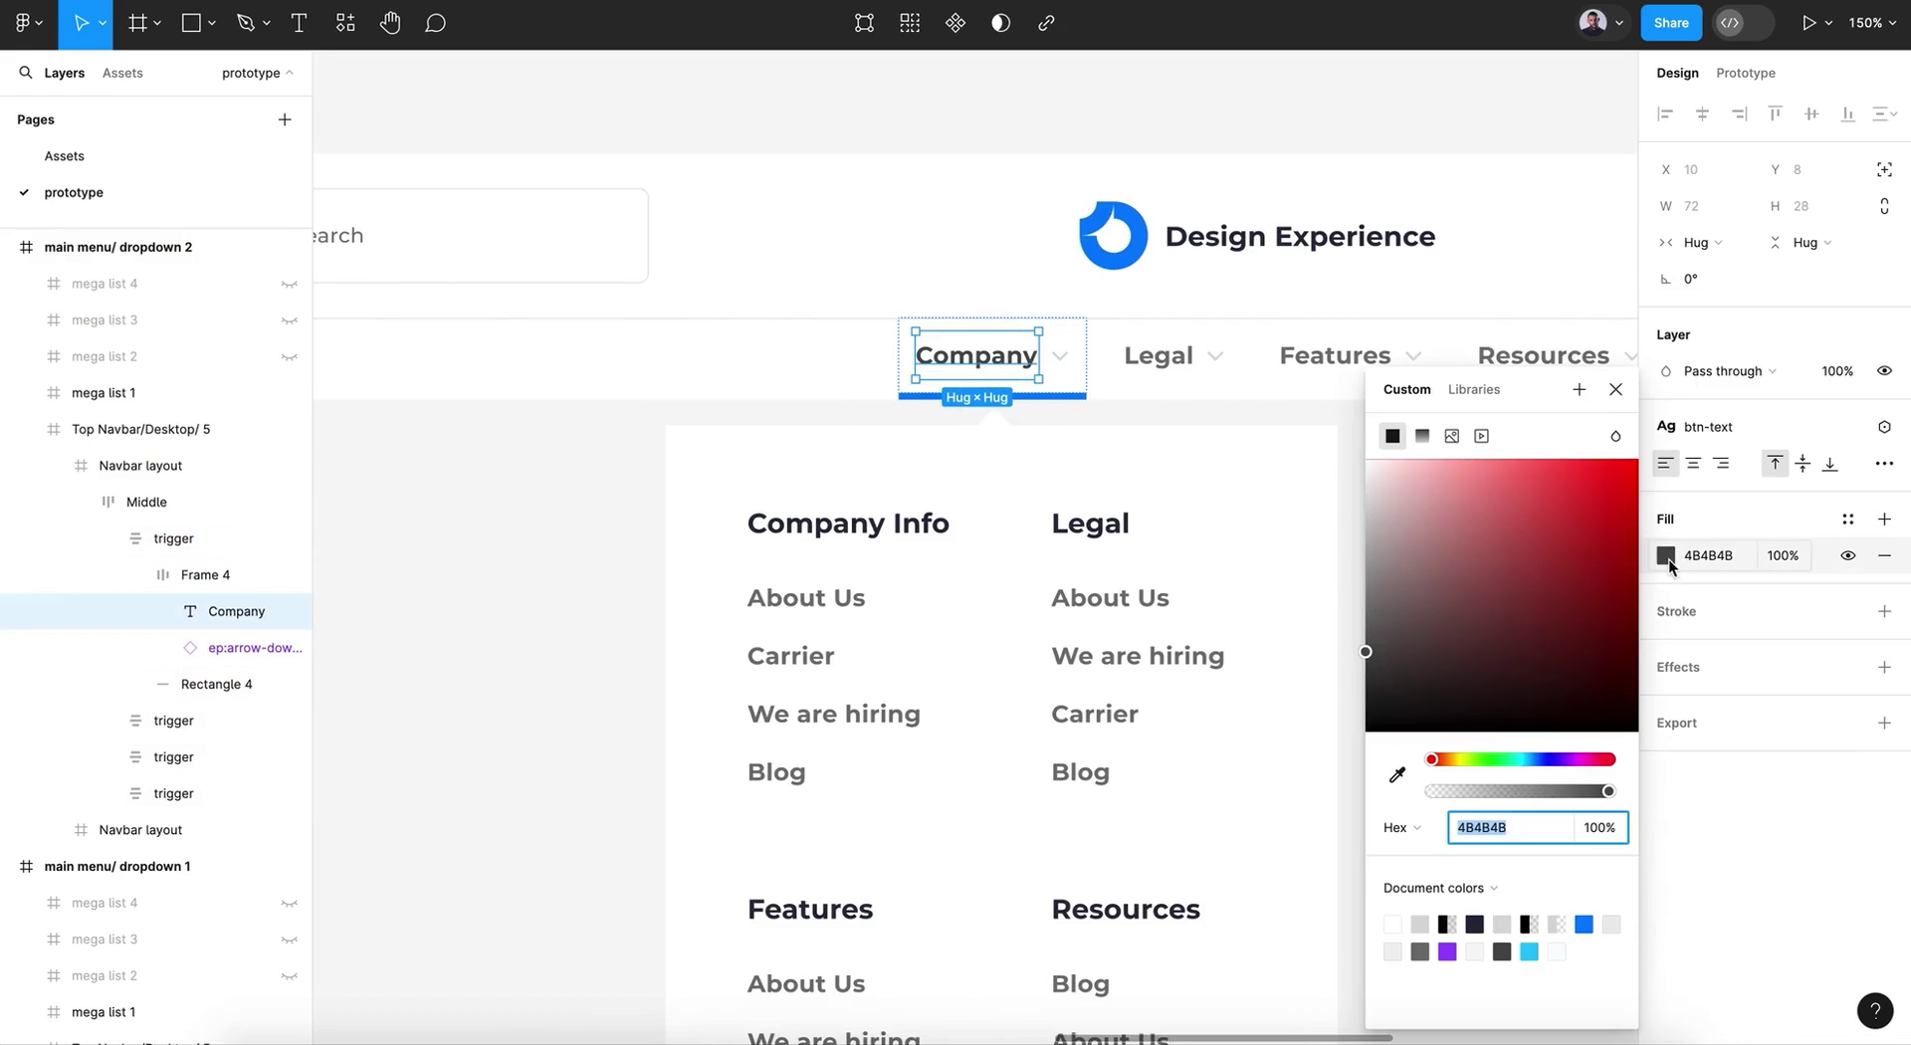
left_click_drag(1366, 652, 1351, 606)
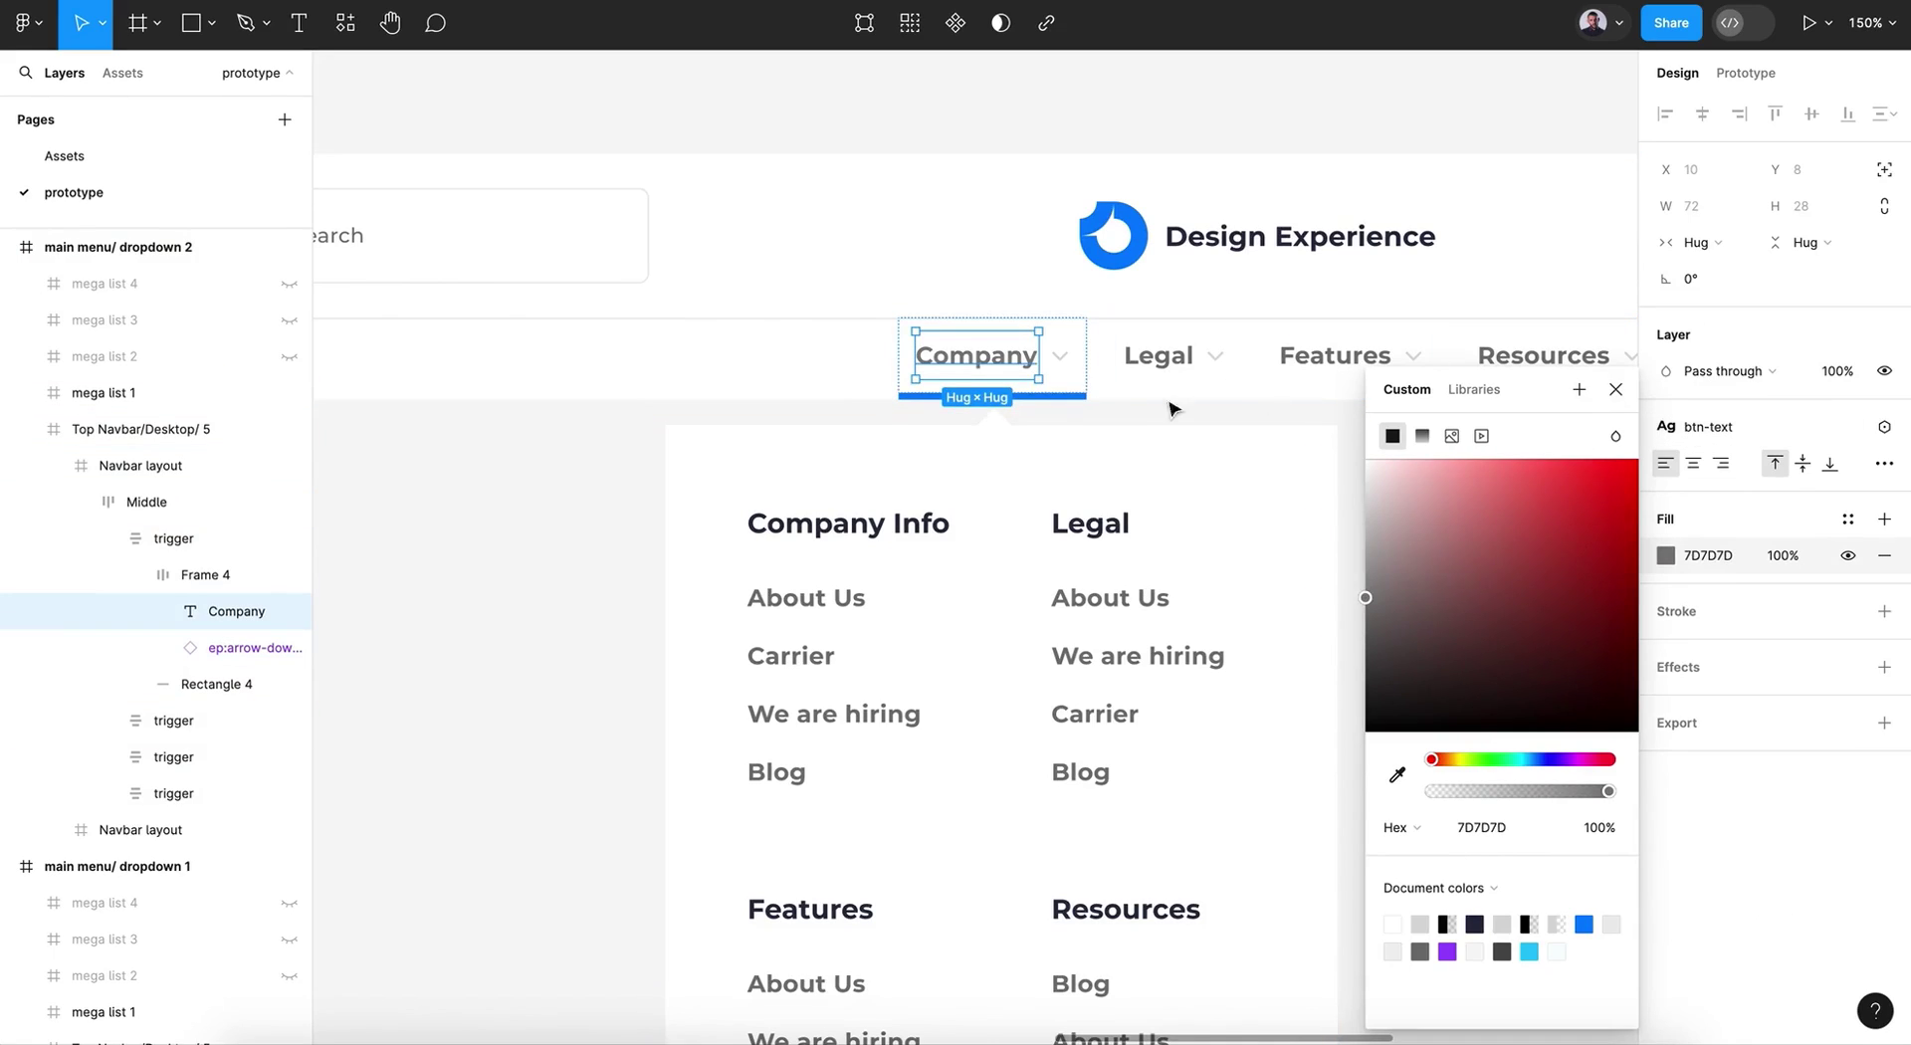
Step: Set the fill opacity of the blue underline below Company in main menu/ dropdown 2 to 0%
left_click(1078, 399)
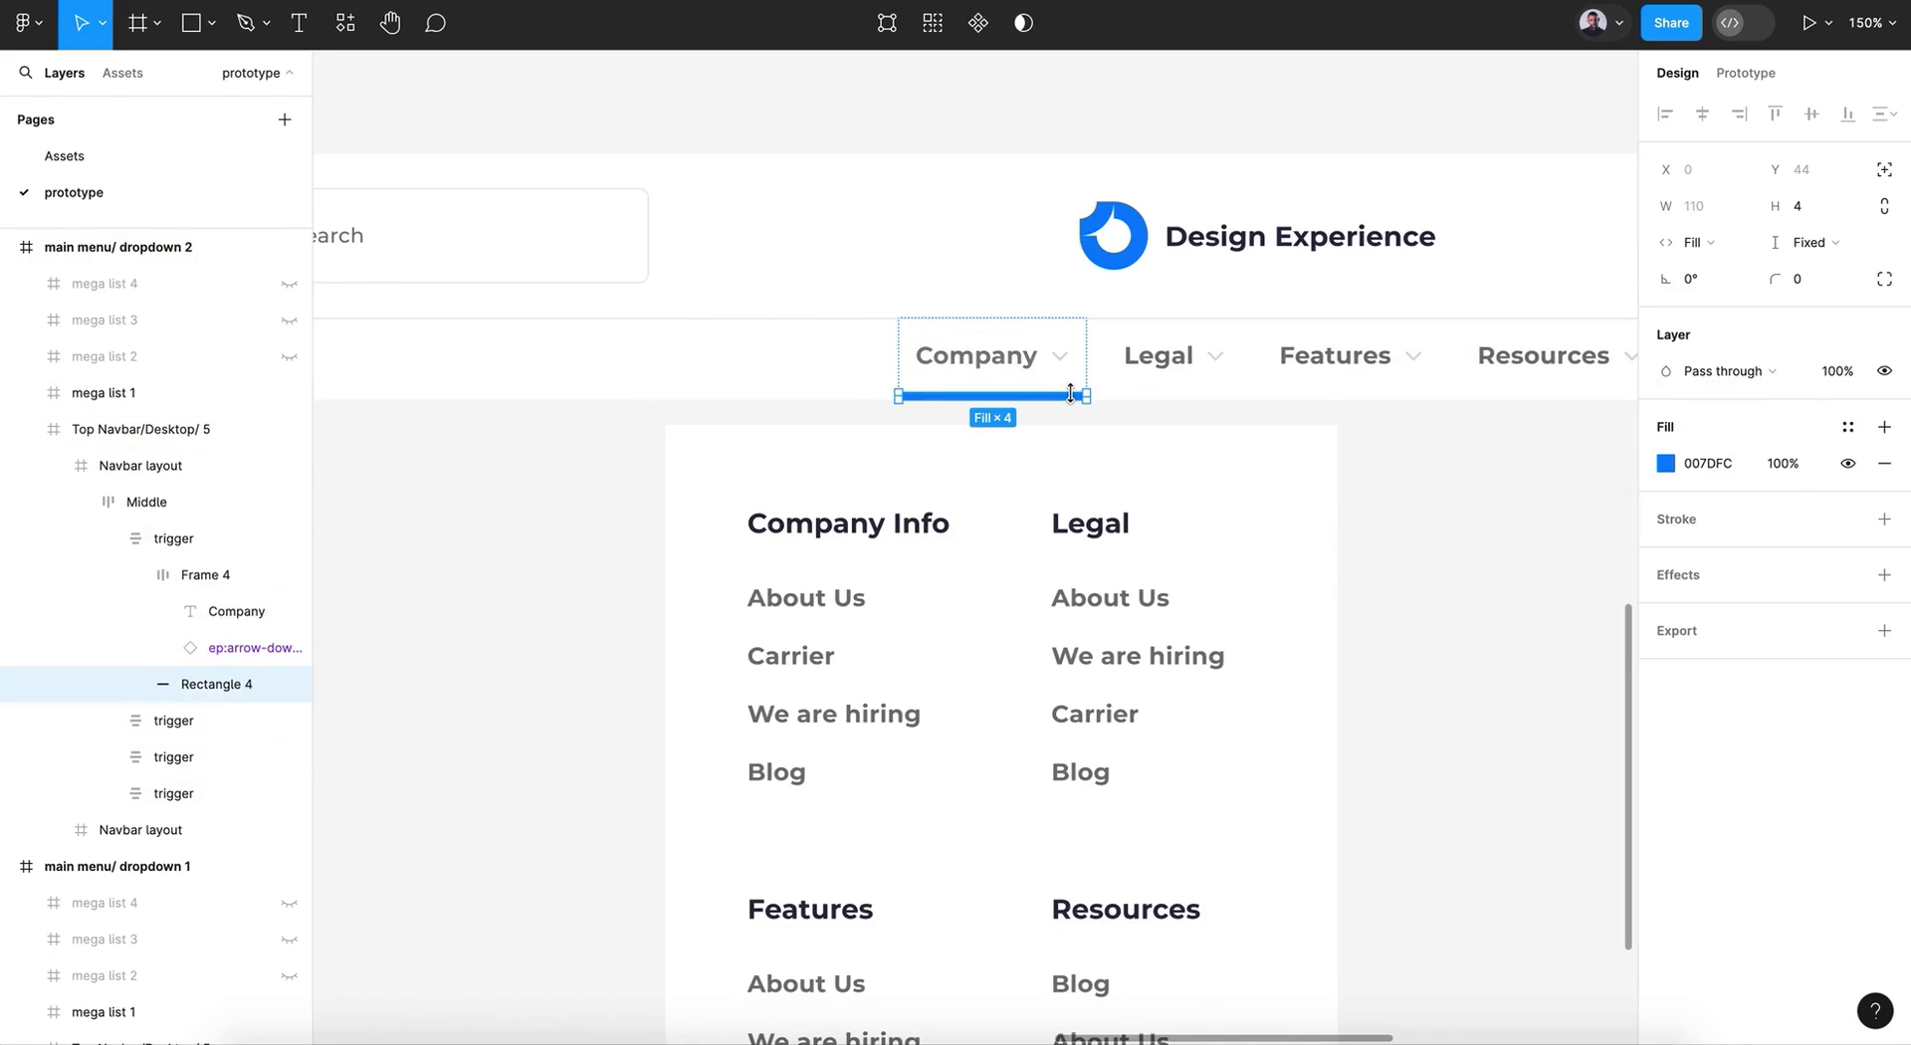
left_click(1776, 468)
type("0")
key("Return")
left_click(1443, 554)
Step: Hide mega list 1 and show mega list 2 in the main menu/ dropdown 2 frame
left_click(1078, 546)
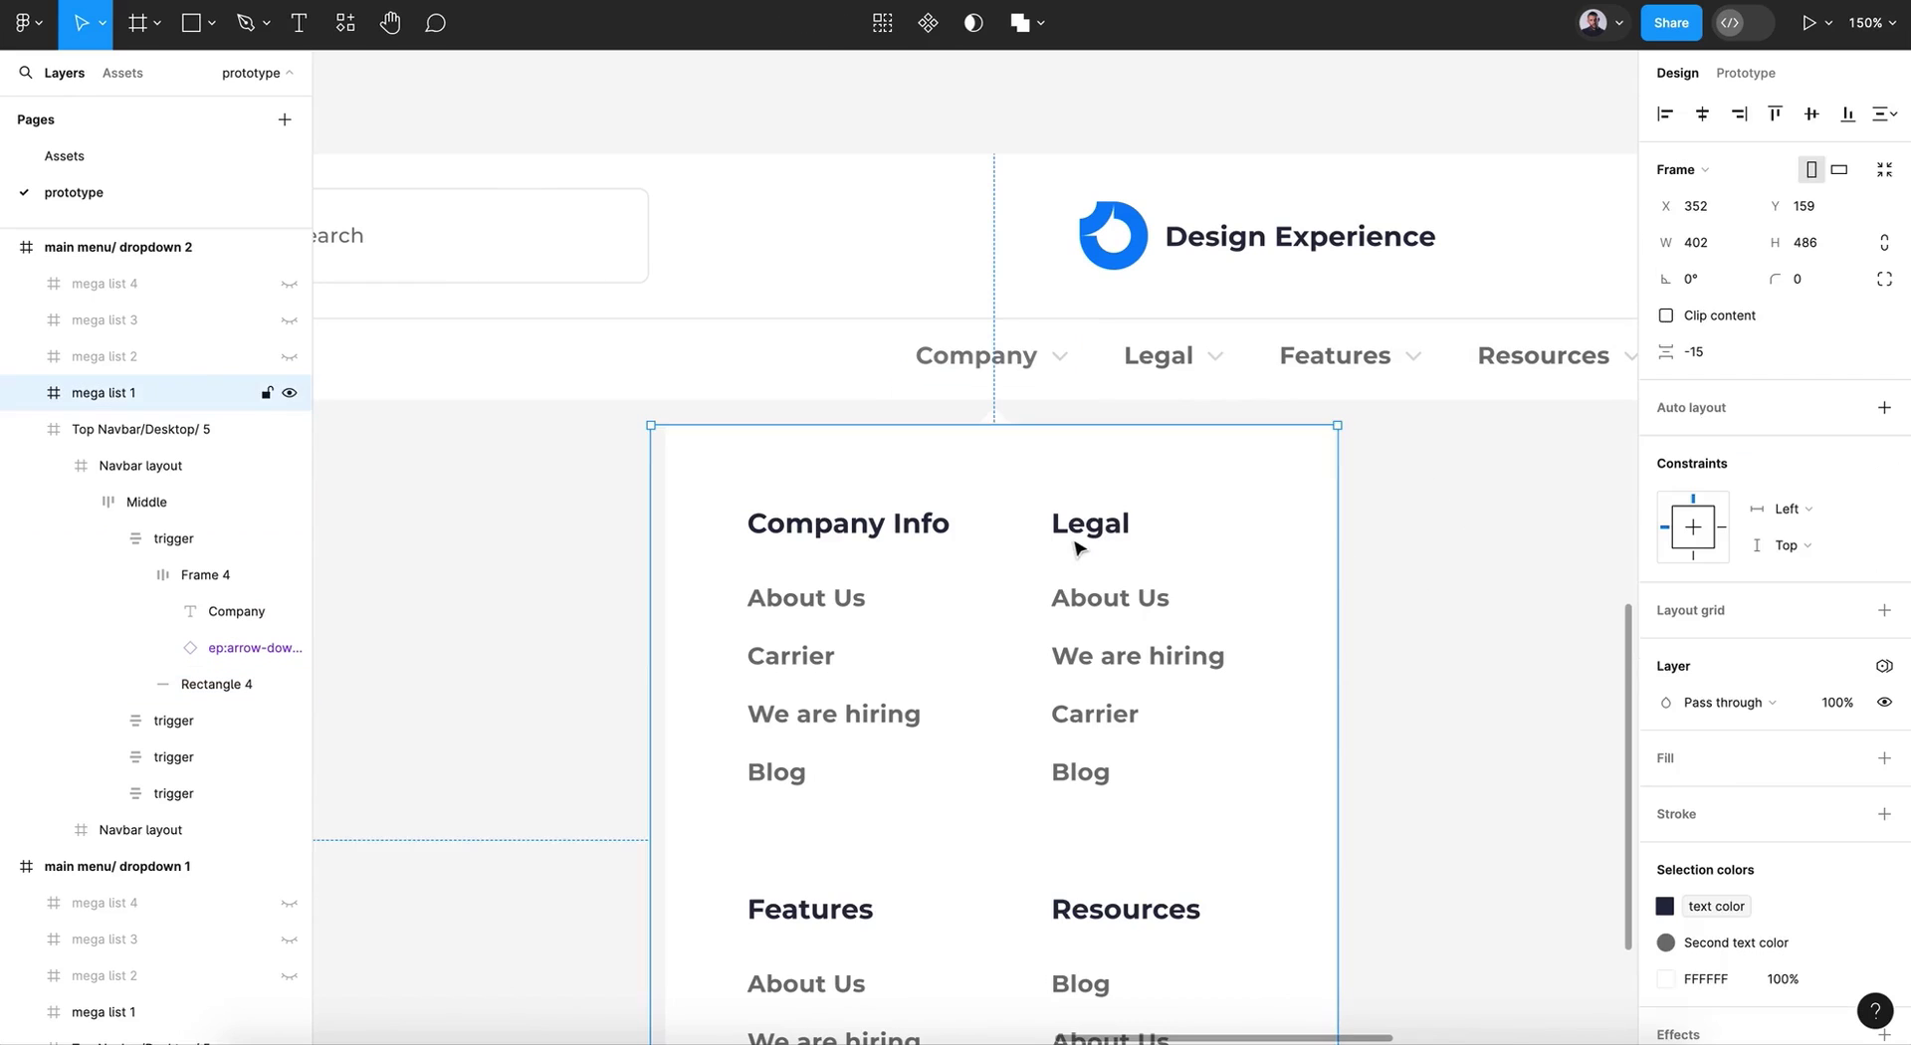
left_click(289, 395)
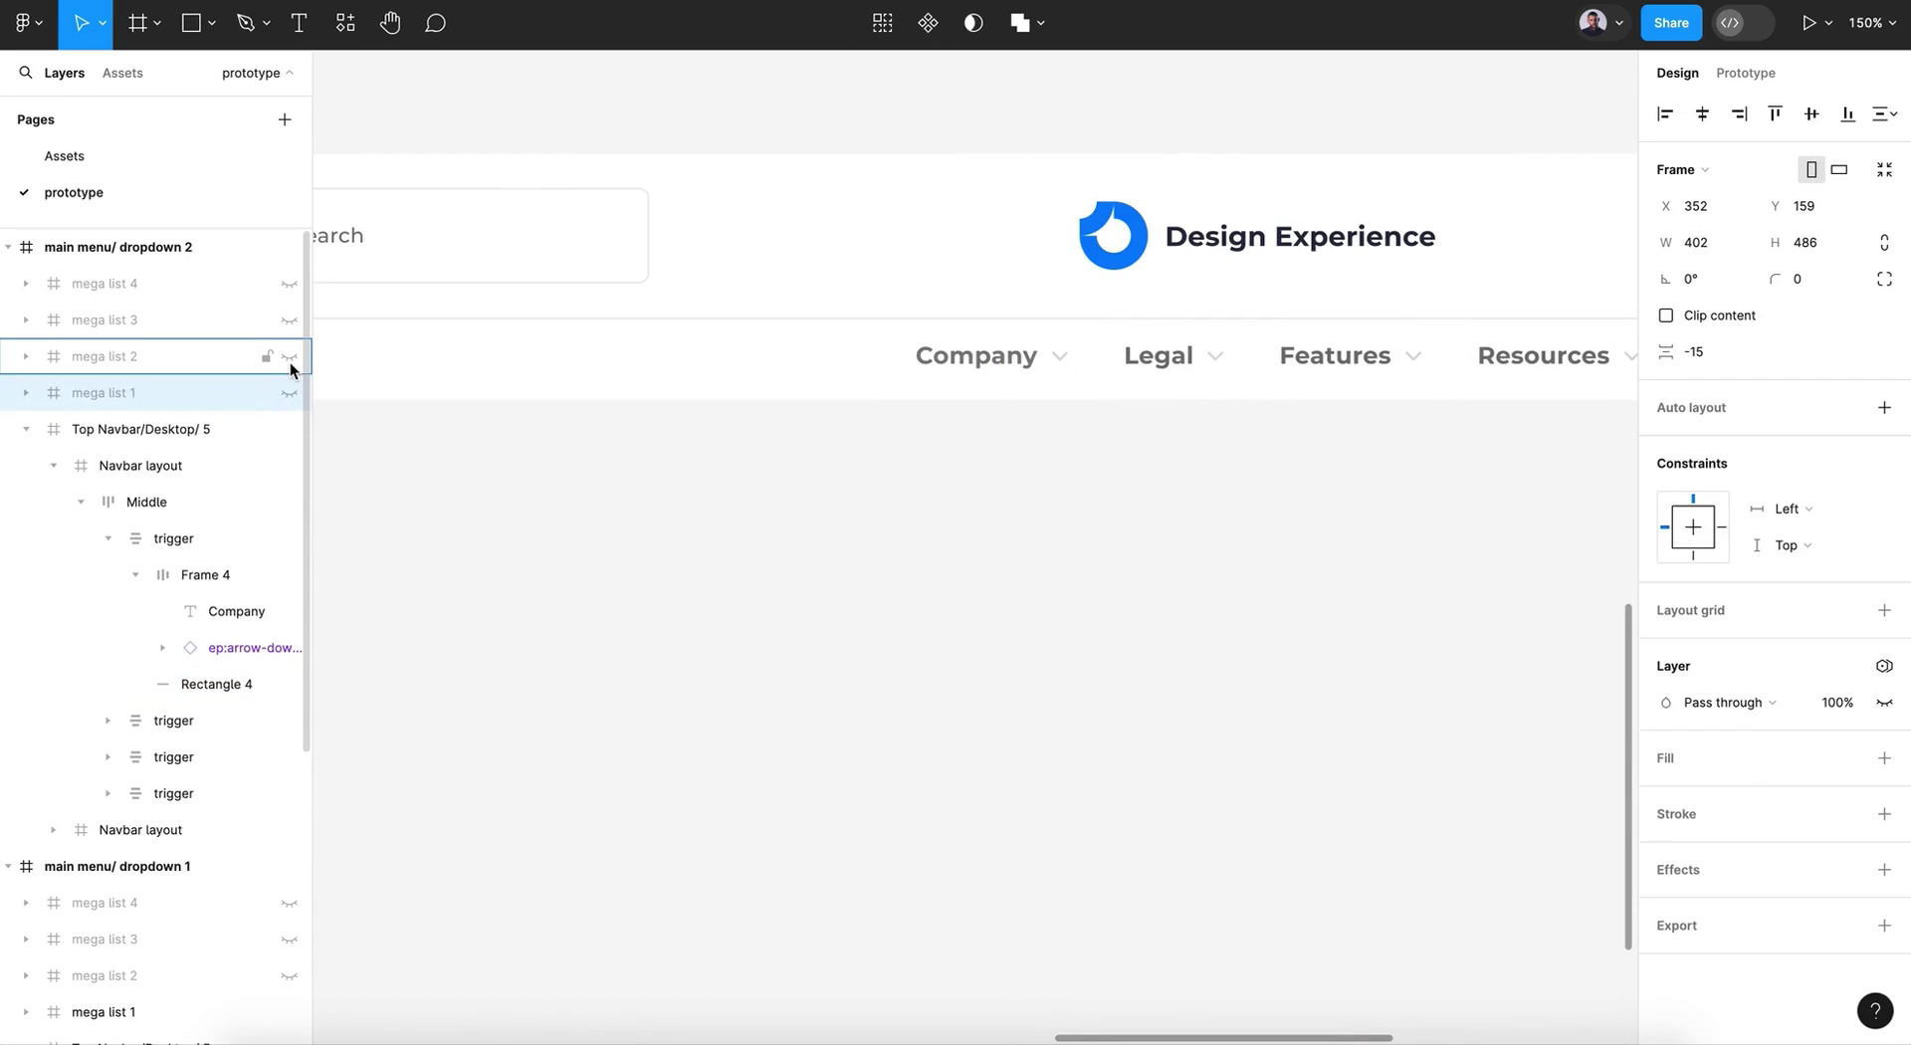
left_click(289, 361)
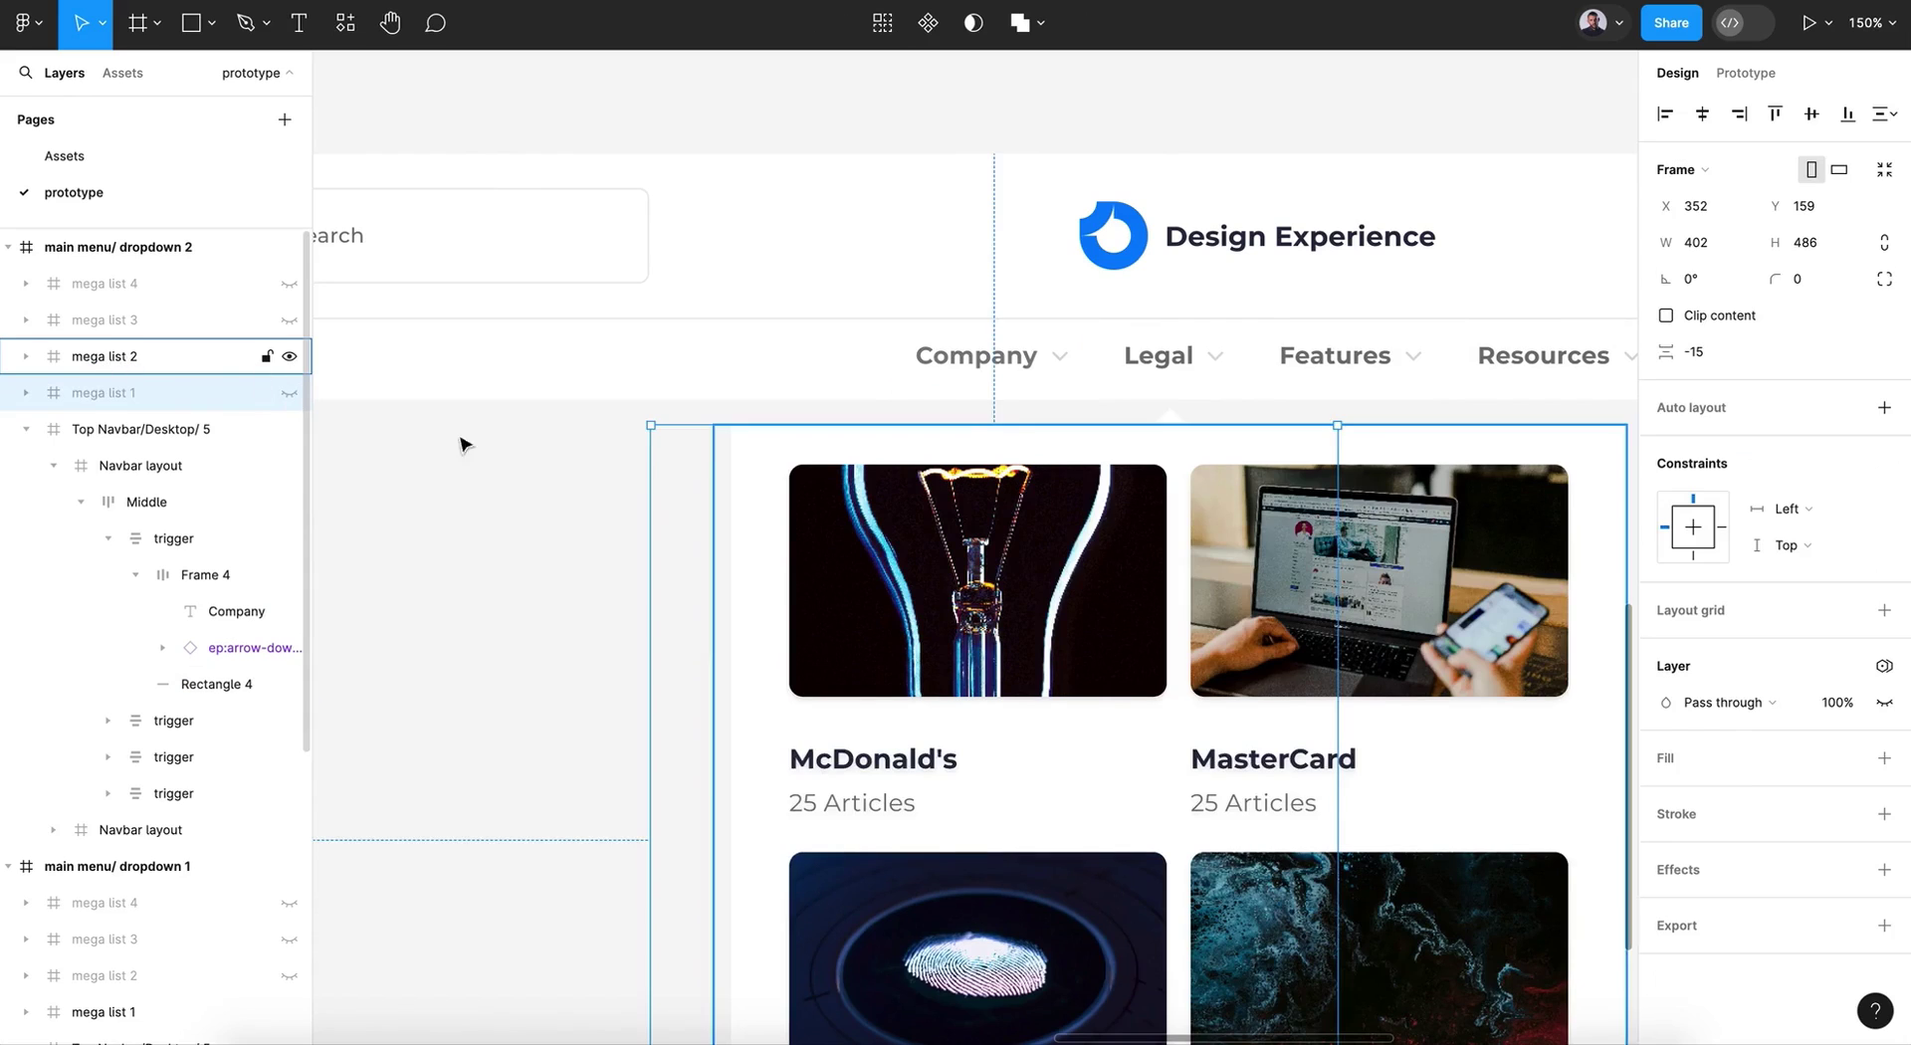
Step: Set the fill opacity of the underline below Legal in the main menu/ dropdown 2 frame to 100%
scroll(534, 487, "down", 2)
scroll(533, 487, "right", 4)
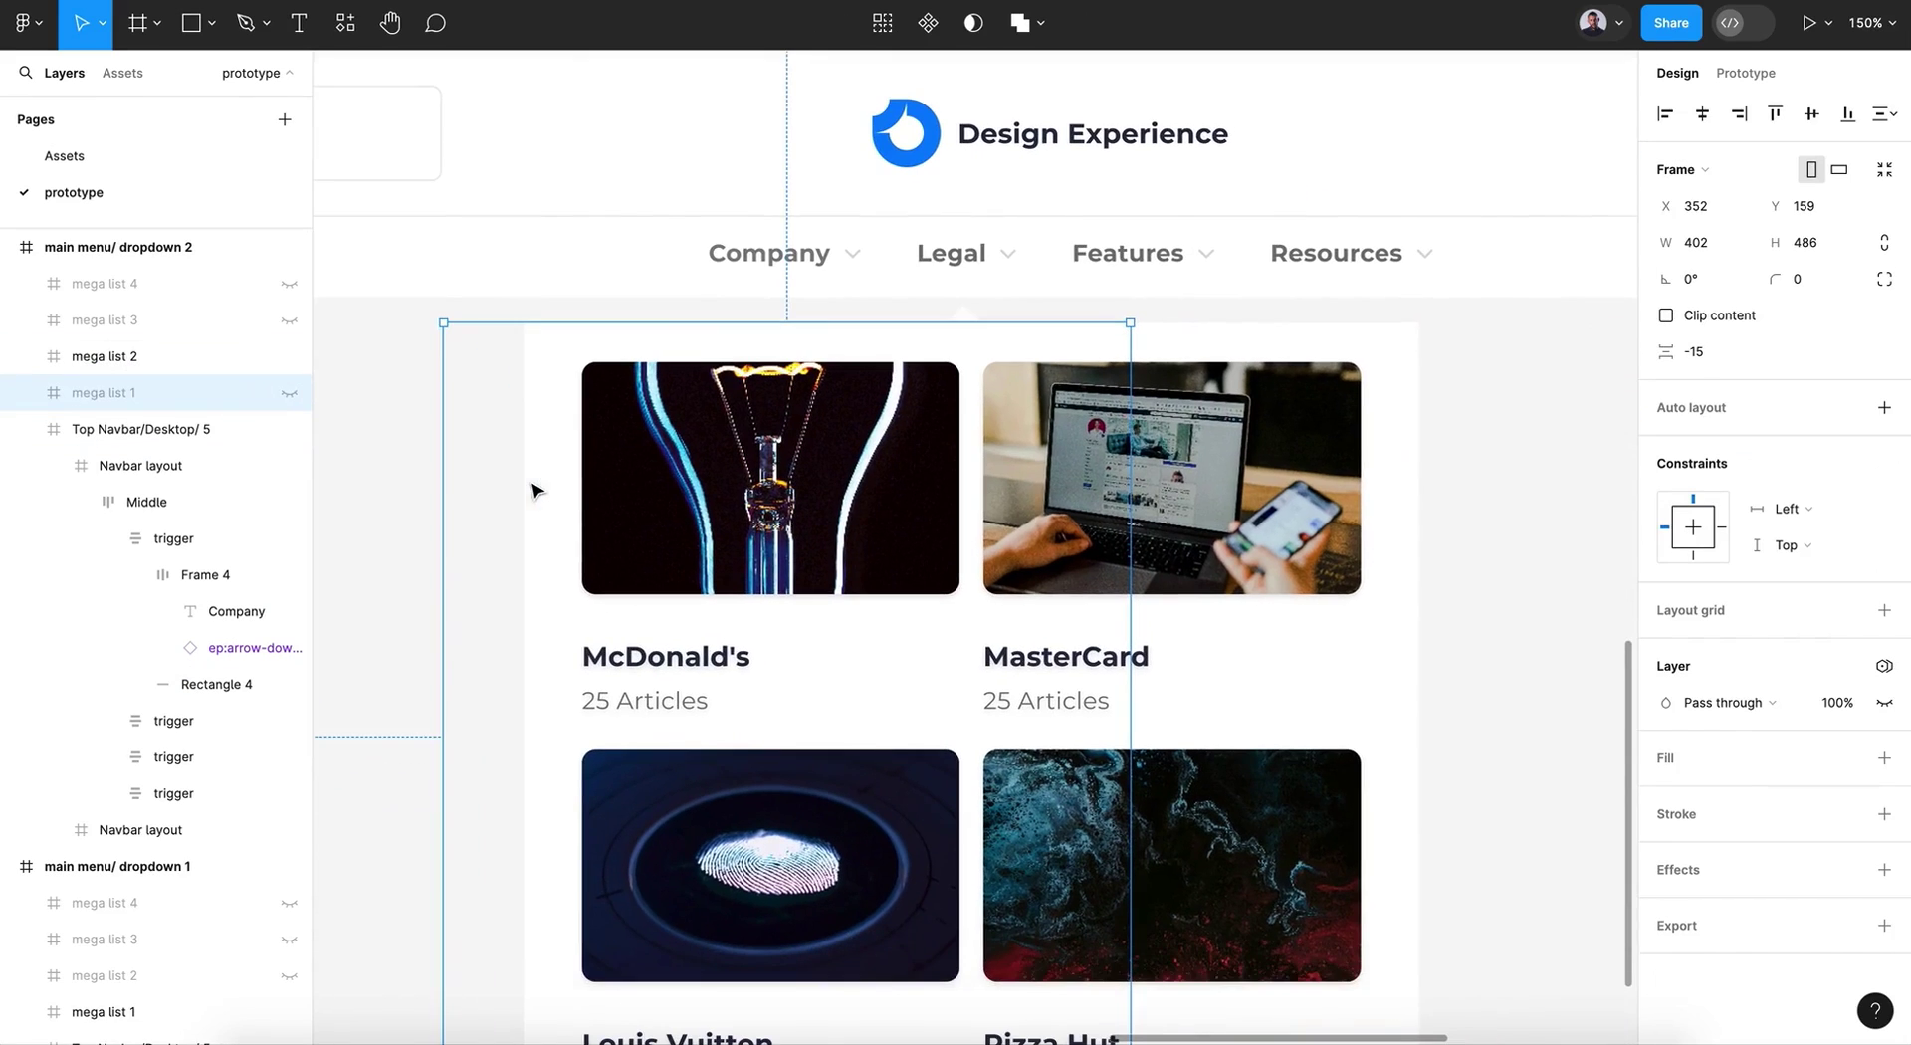
double_click(962, 267)
double_click(961, 266)
double_click(964, 271)
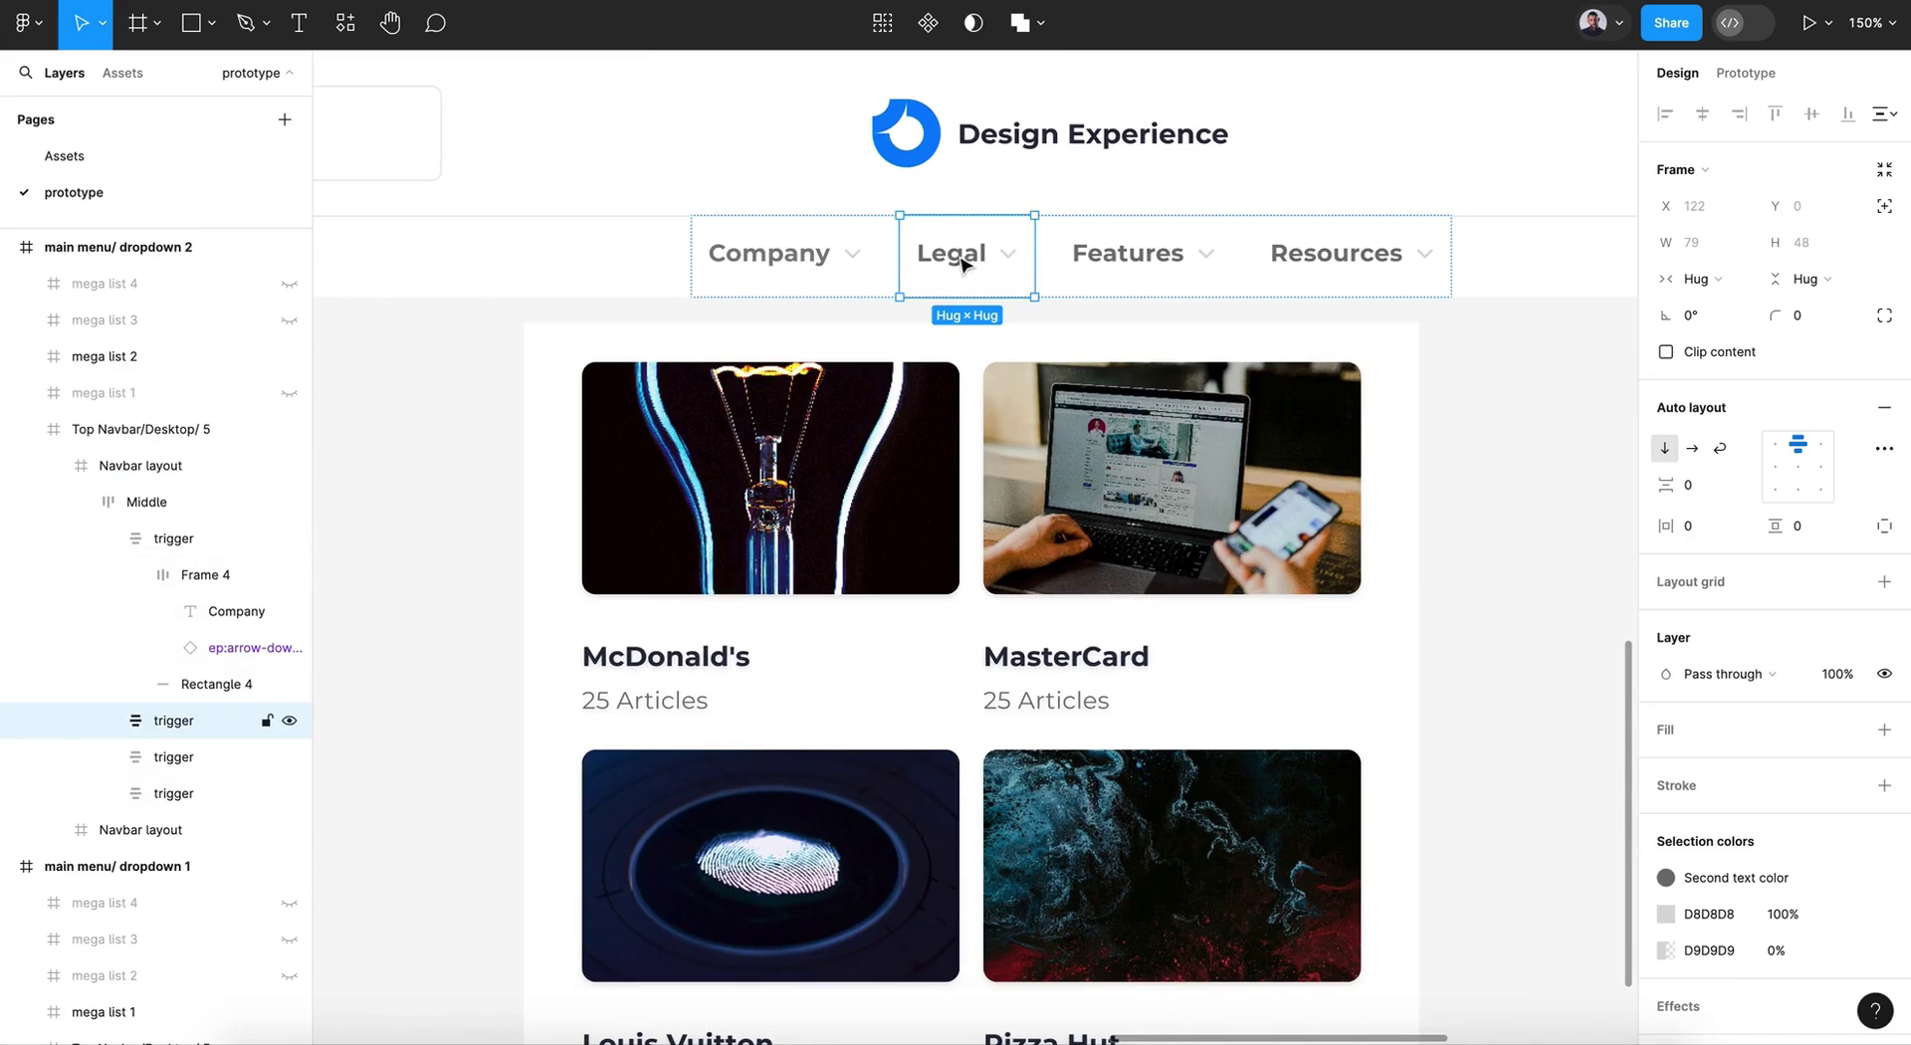
left_click(118, 720)
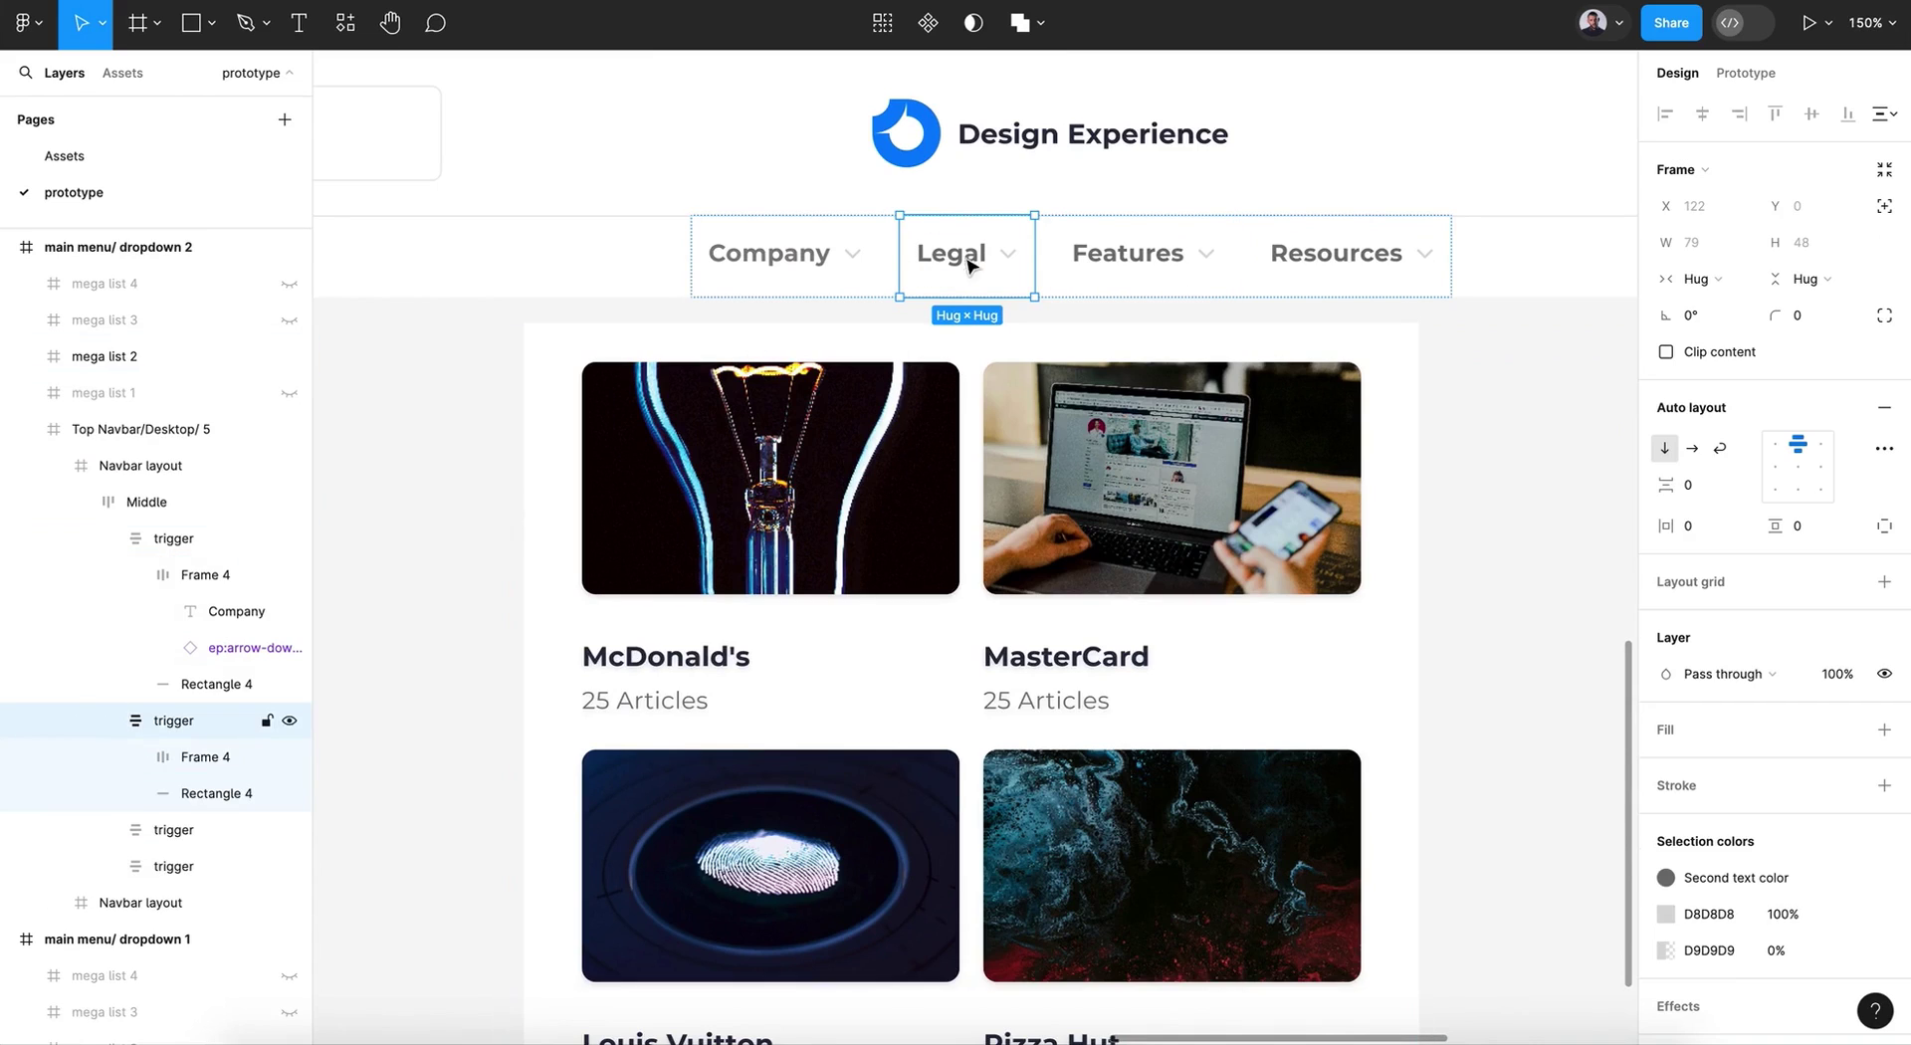
left_click(204, 794)
left_click(1750, 473)
type("100")
key("Return")
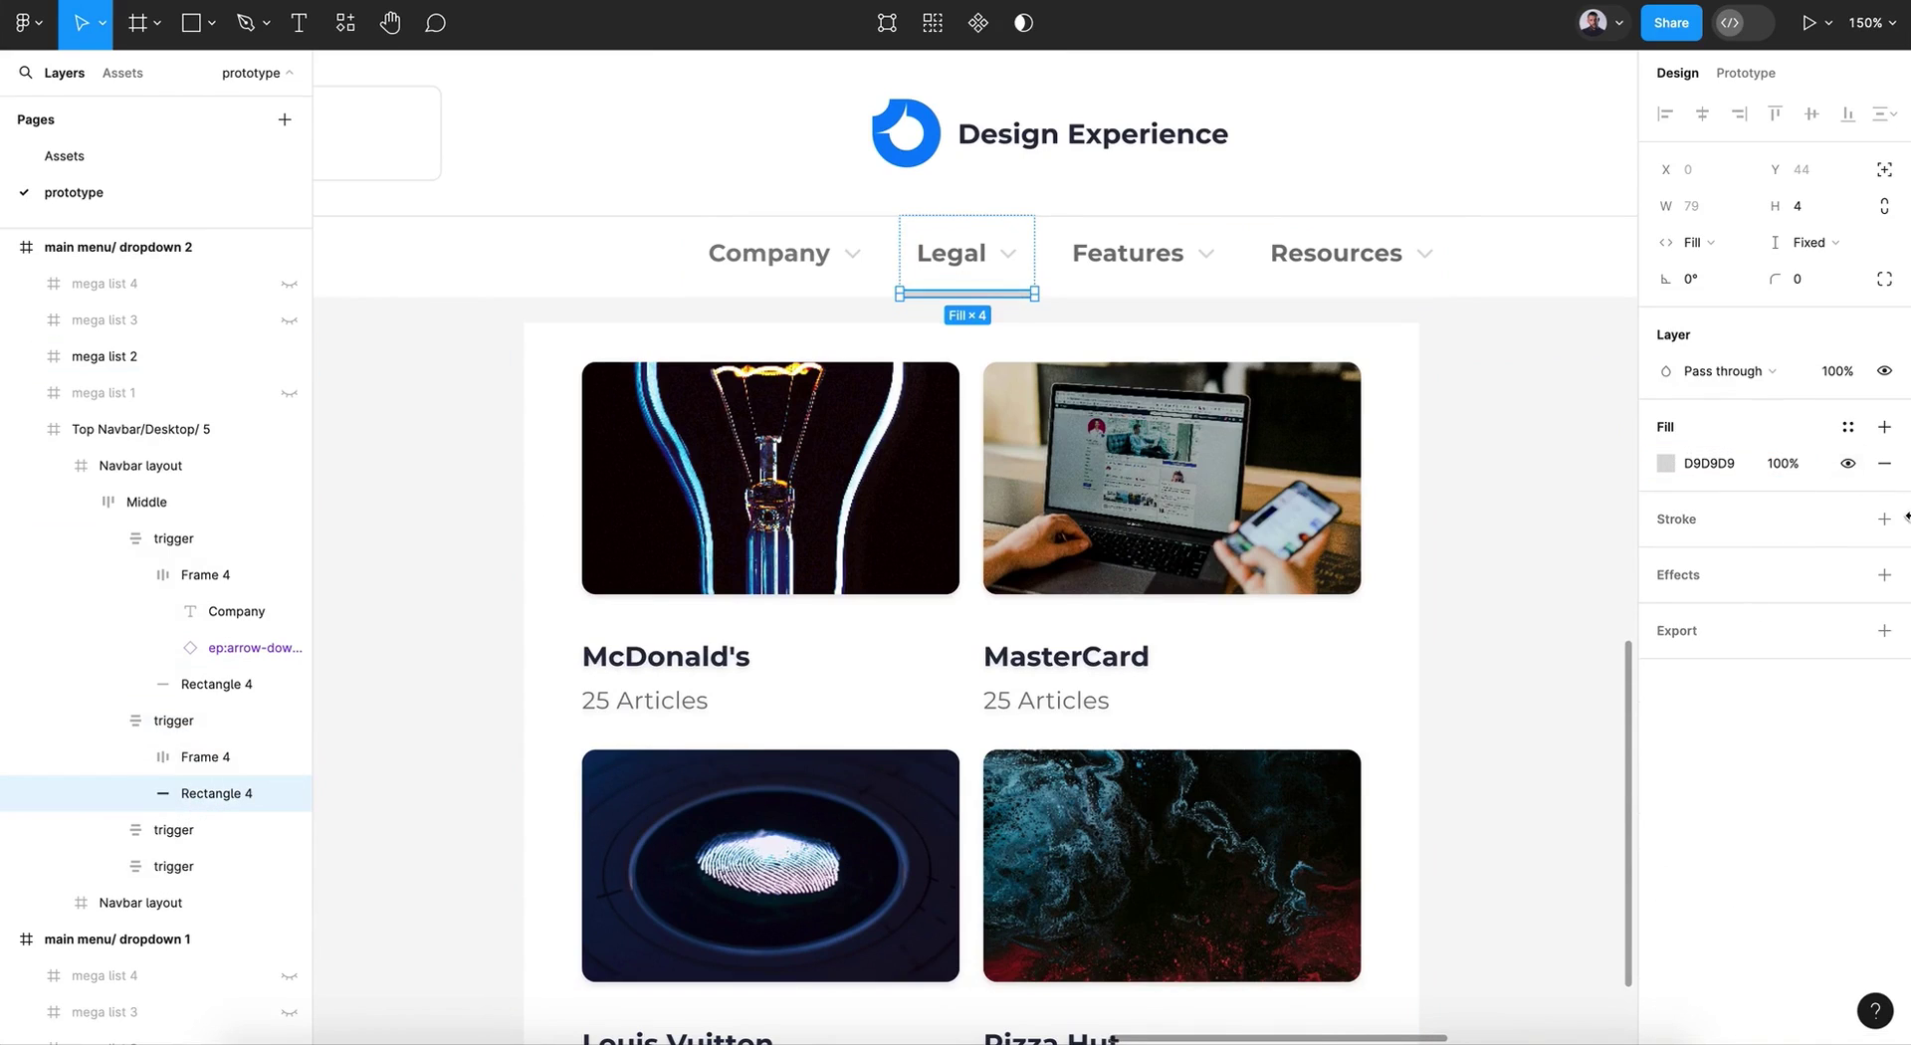
Step: Change the fill of the underline below Legal to the document blue 007DFC
left_click(1664, 463)
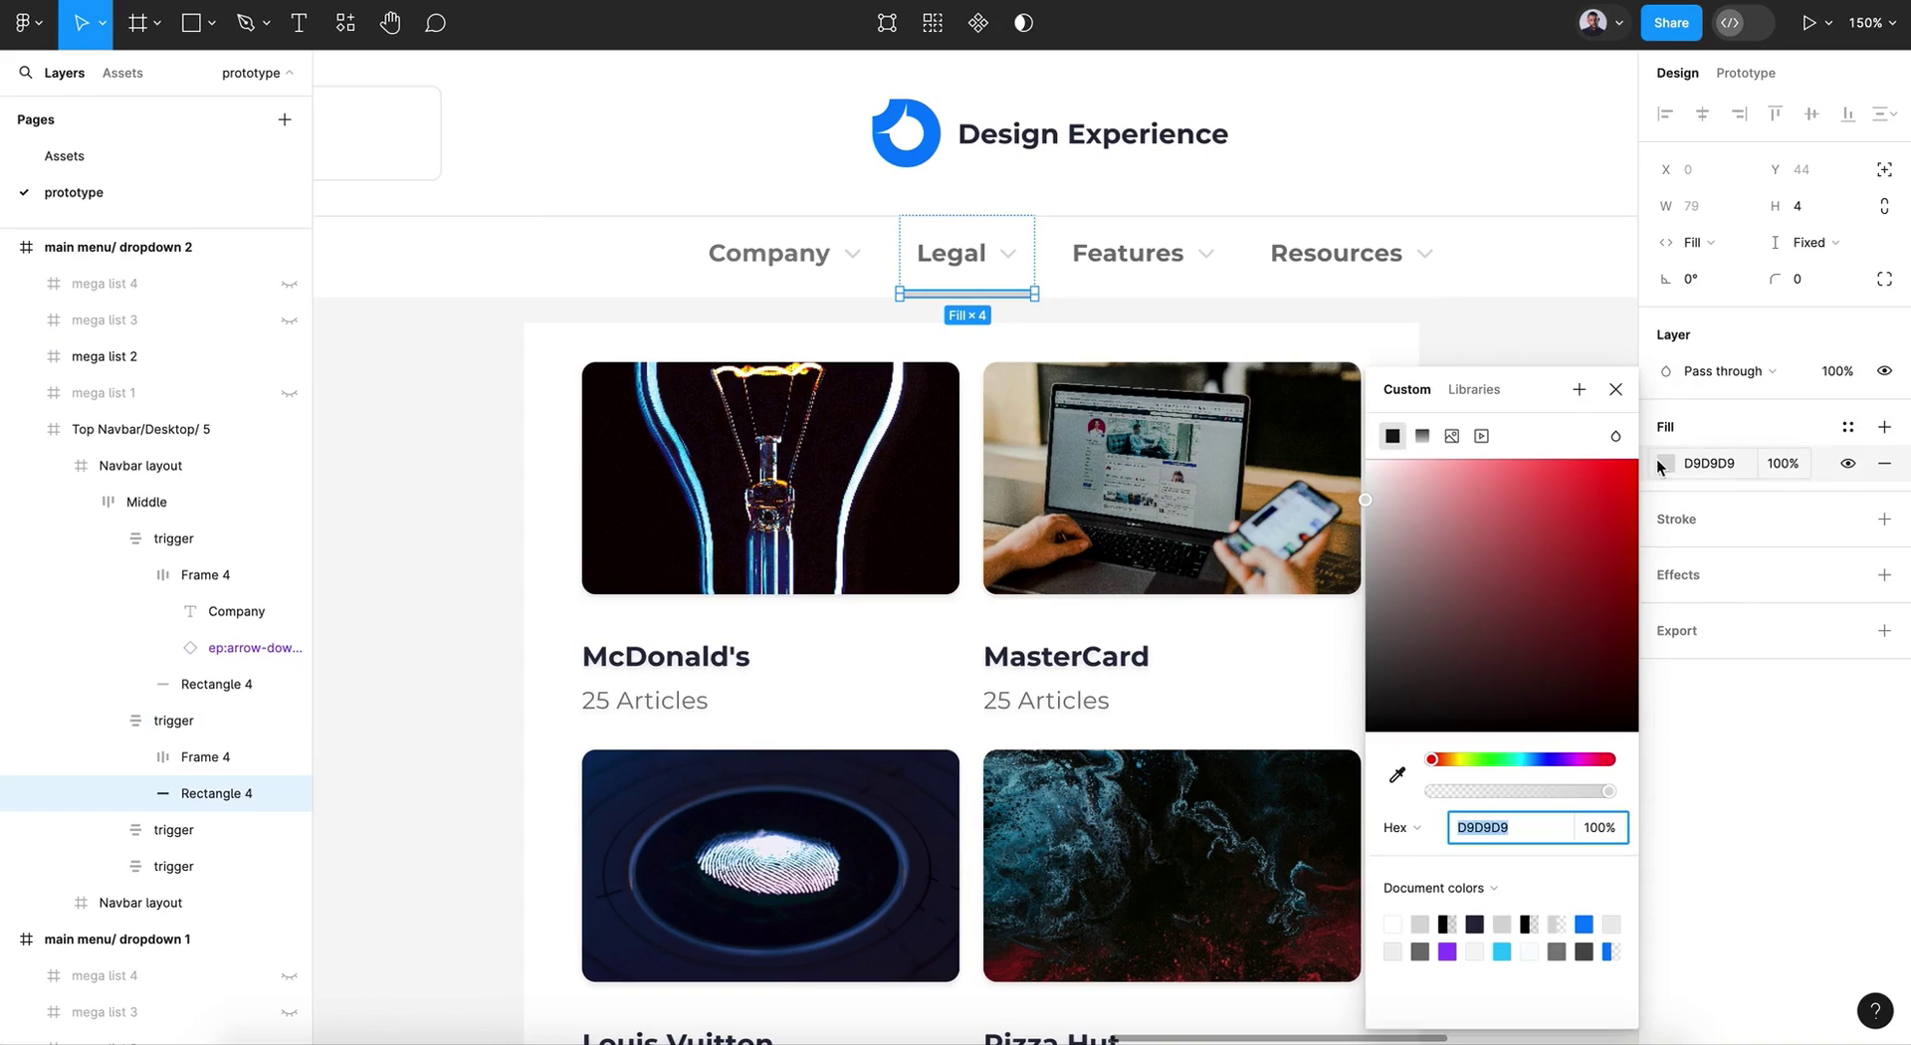
left_click(1586, 925)
left_click(1616, 389)
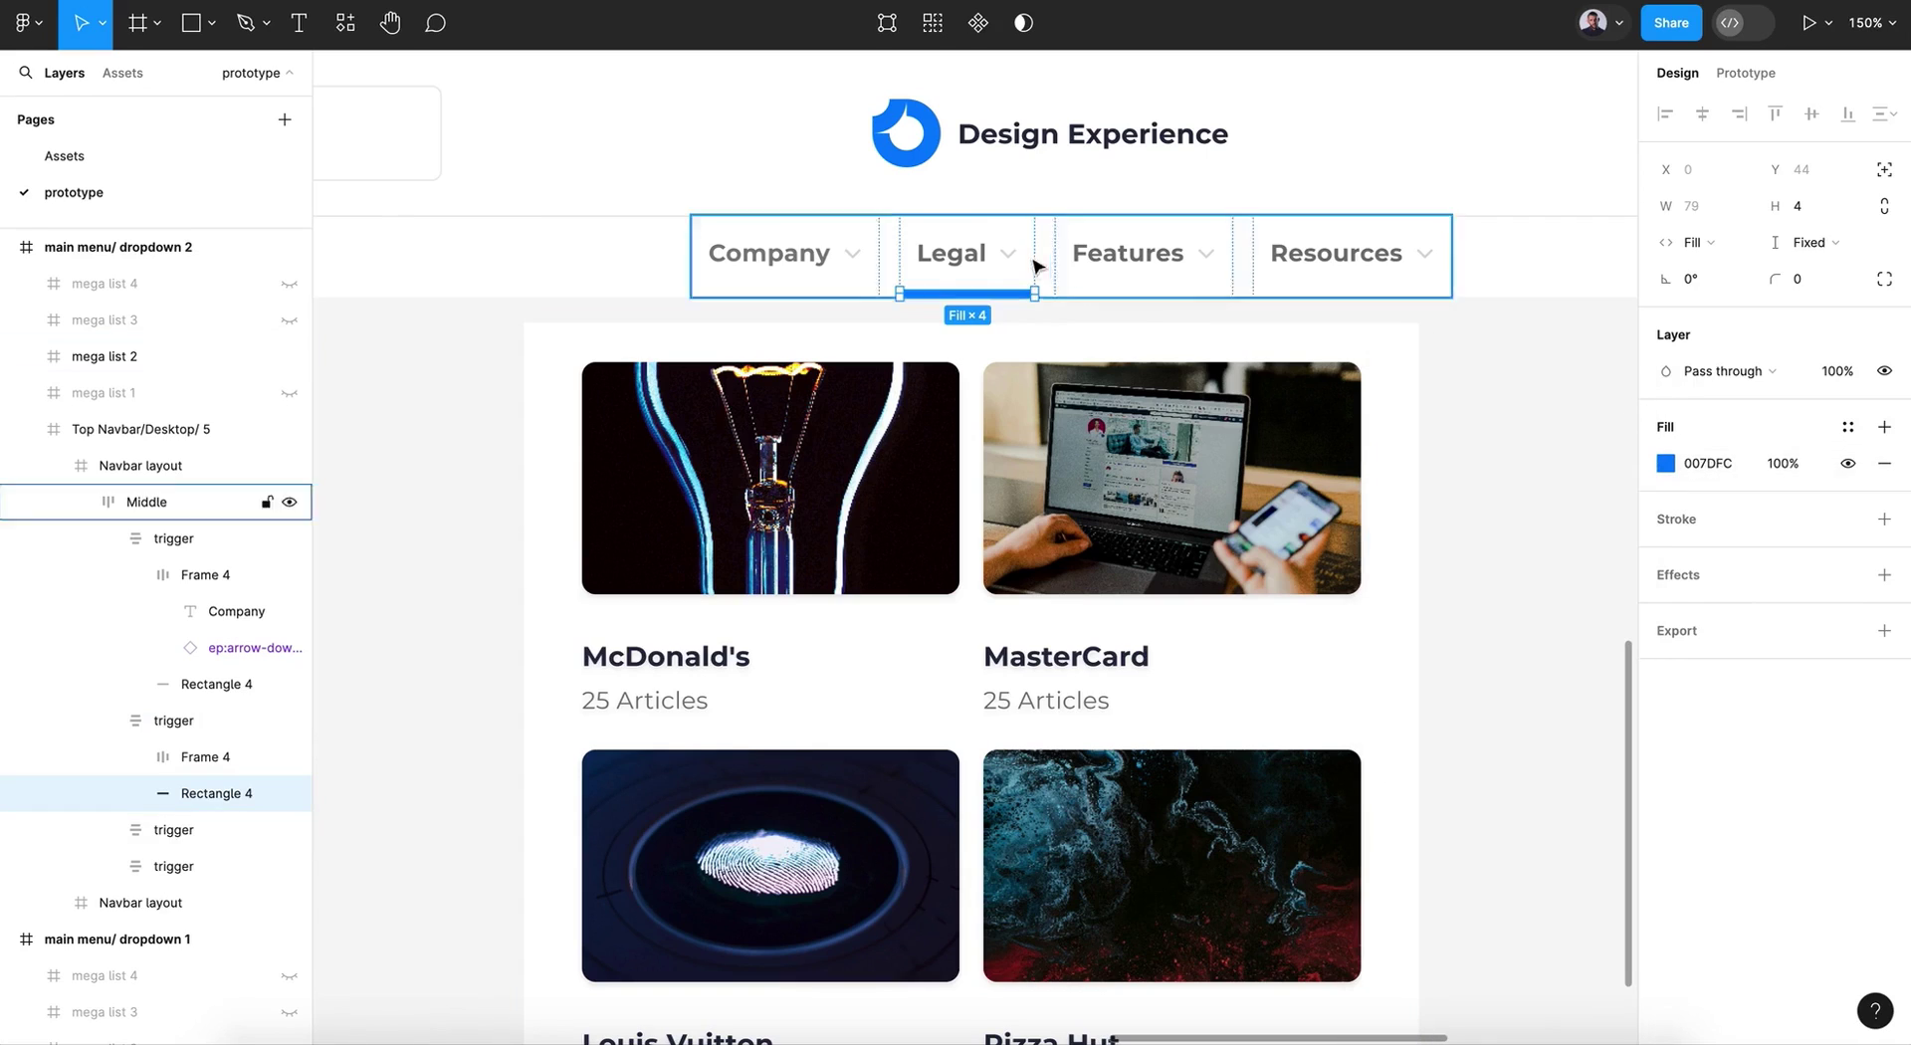
Step: Detach the Legal label's colour style in main menu/ dropdown 2 and darken its fill to 4A4A4A
double_click(983, 260)
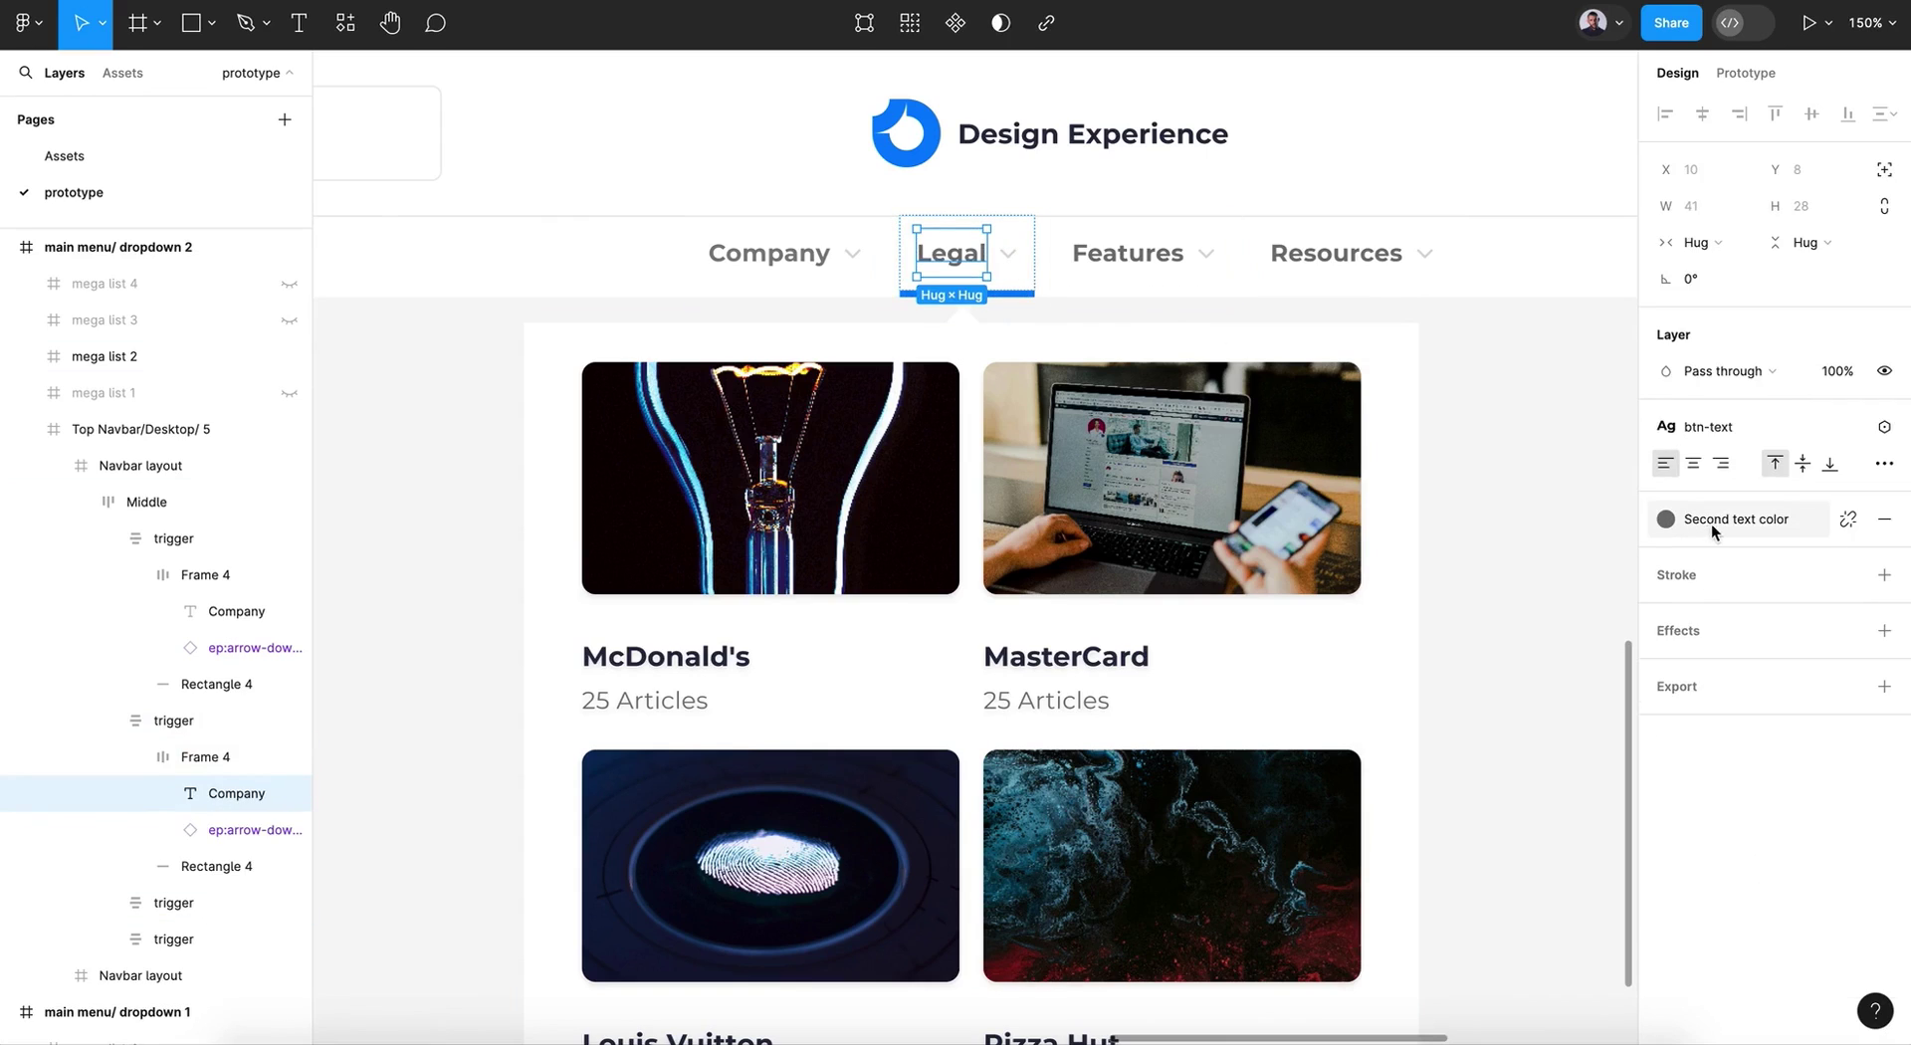
left_click(1848, 522)
left_click(1665, 555)
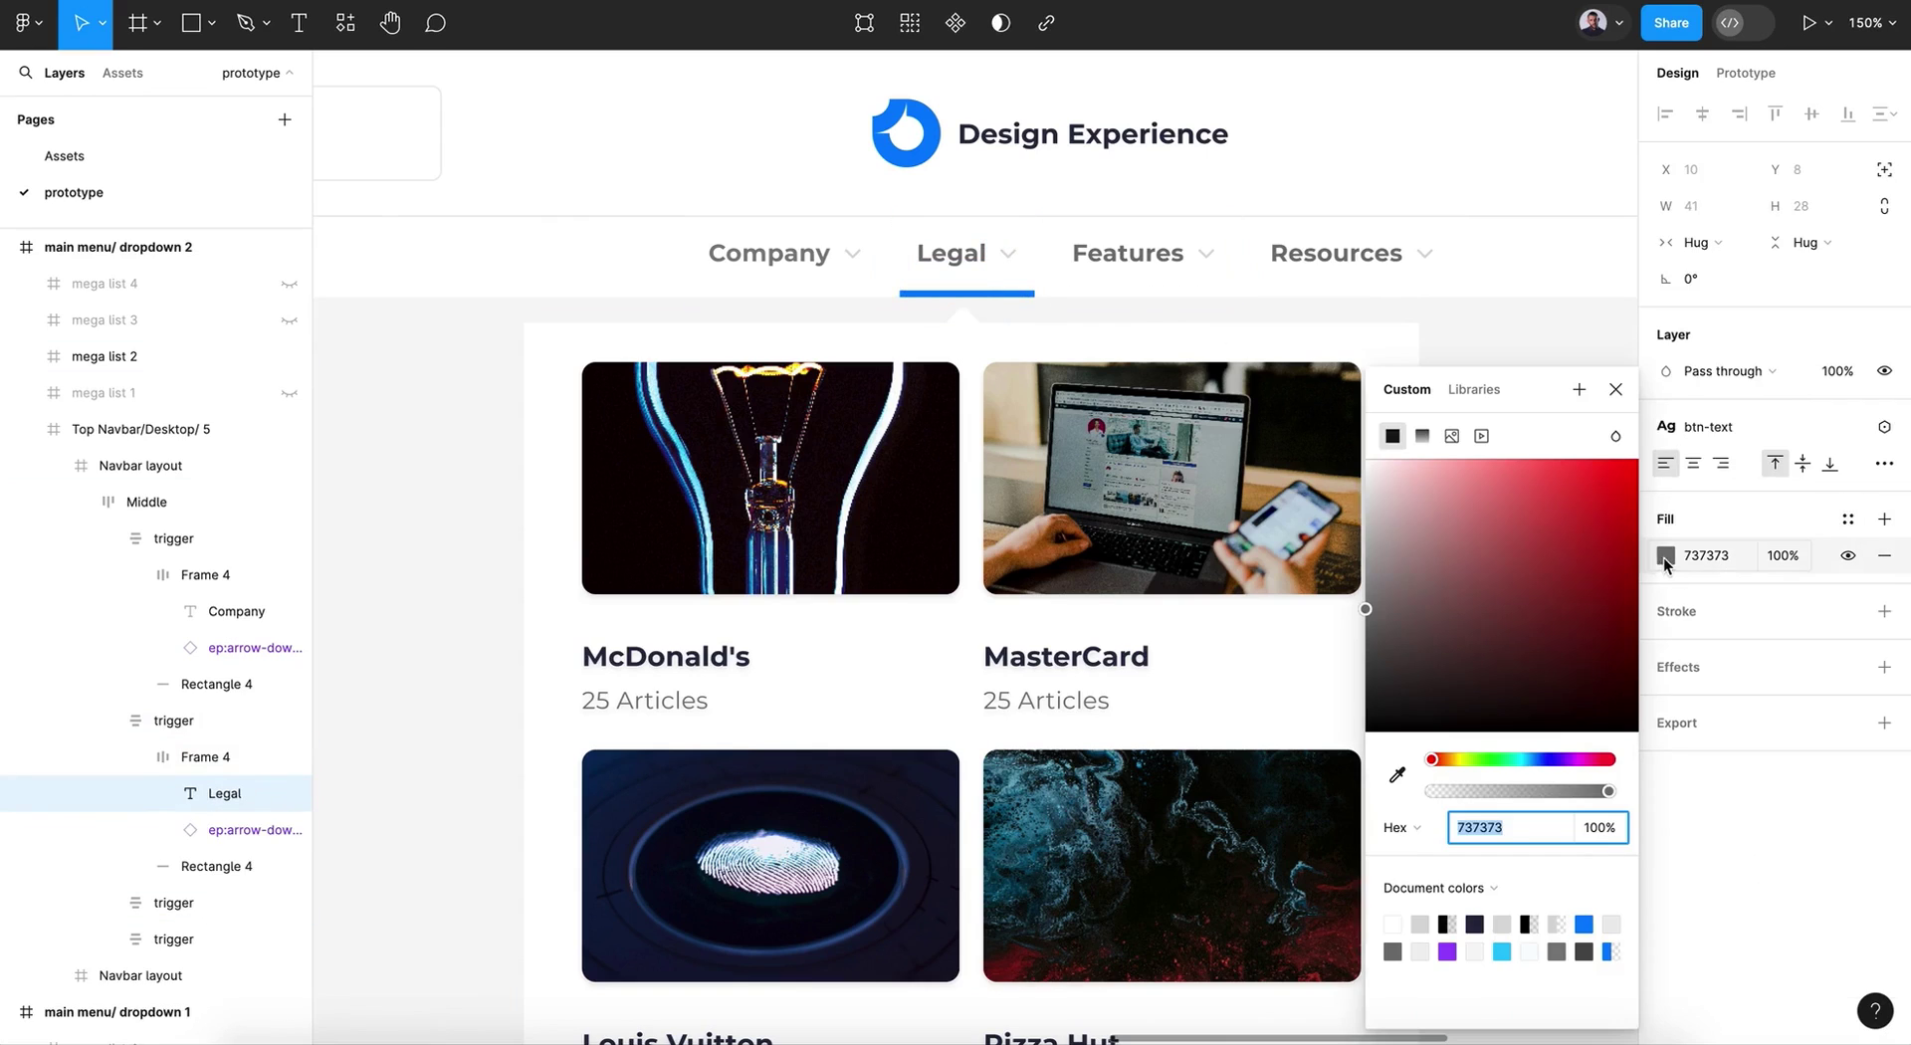
left_click(1365, 629)
left_click_drag(1350, 665, 1347, 657)
left_click(1615, 389)
left_click(1549, 371)
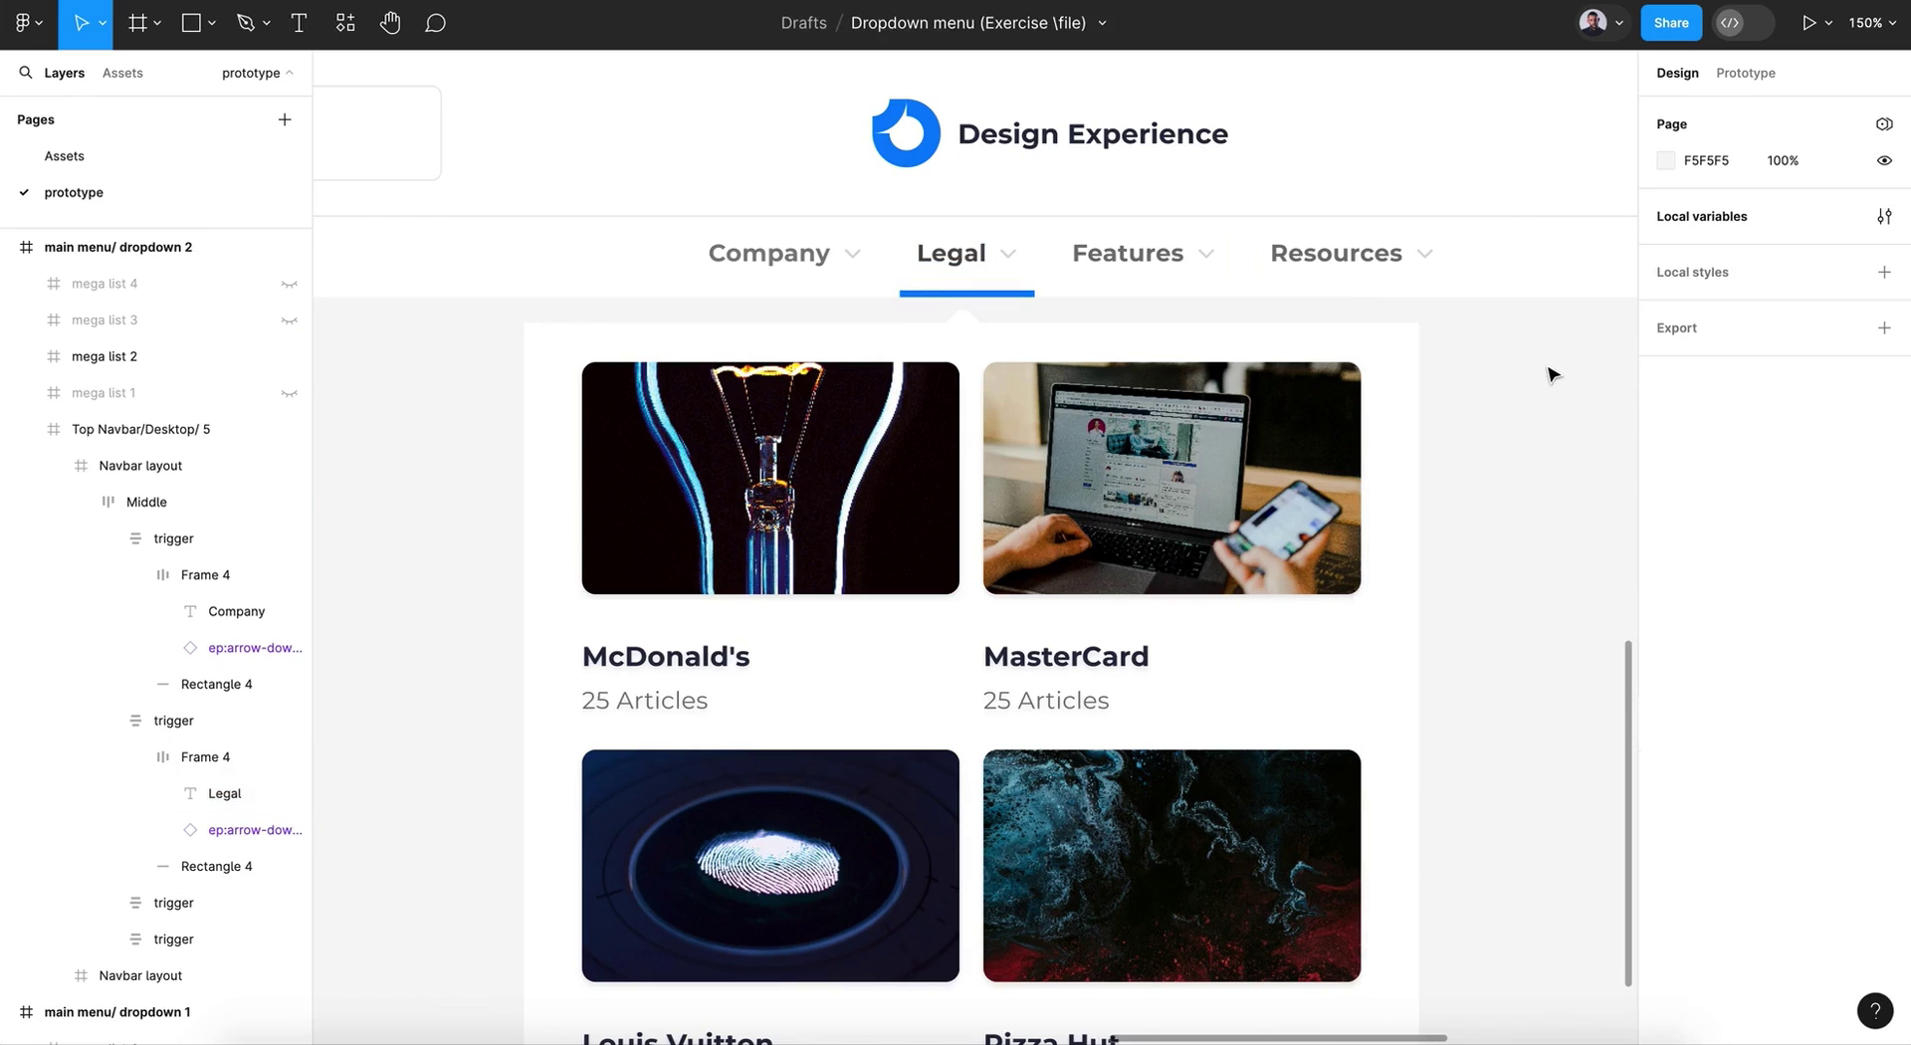
Step: Duplicate the main menu/ dropdown 2 frame
scroll(1551, 370, "down", 5)
scroll(1551, 374, "down", 5)
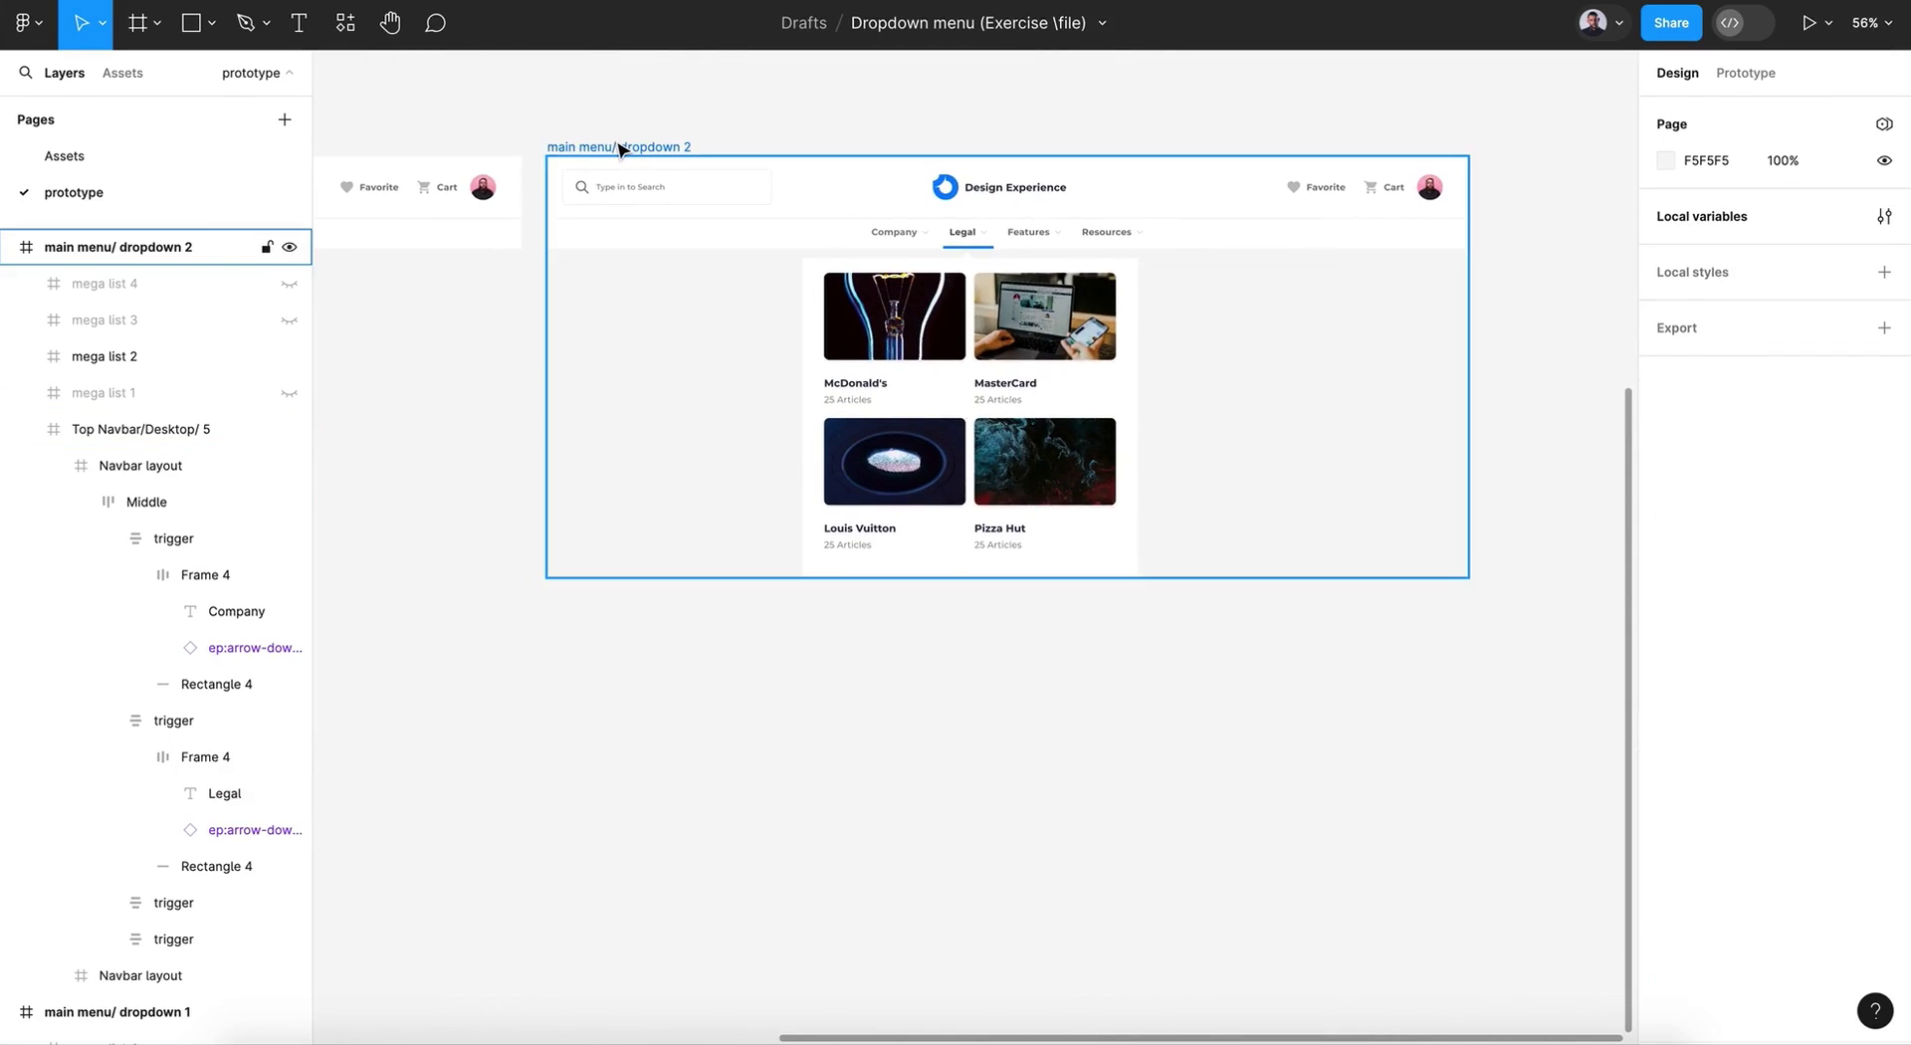
left_click(621, 149)
key("ctrl+d")
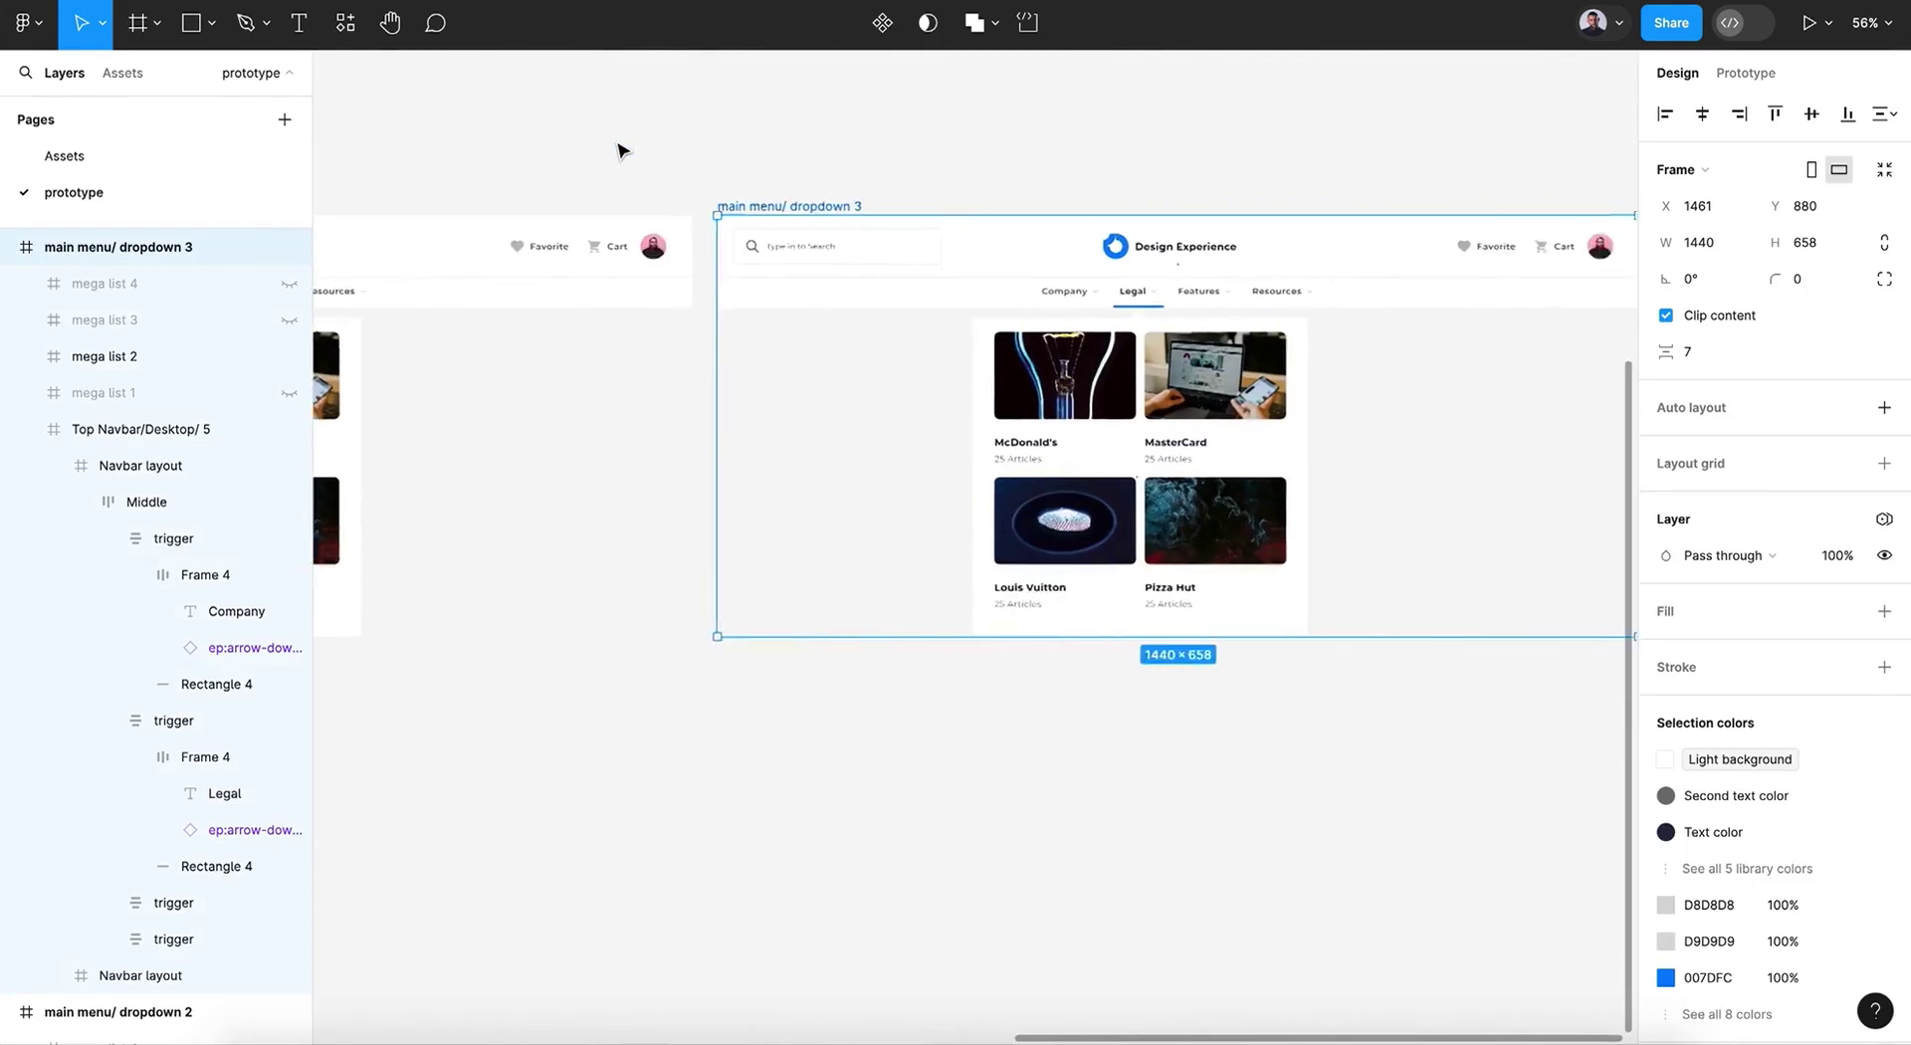
Step: Hide mega list 2 and show mega list 3 in the main menu/ dropdown 3 frame
left_click(840, 441)
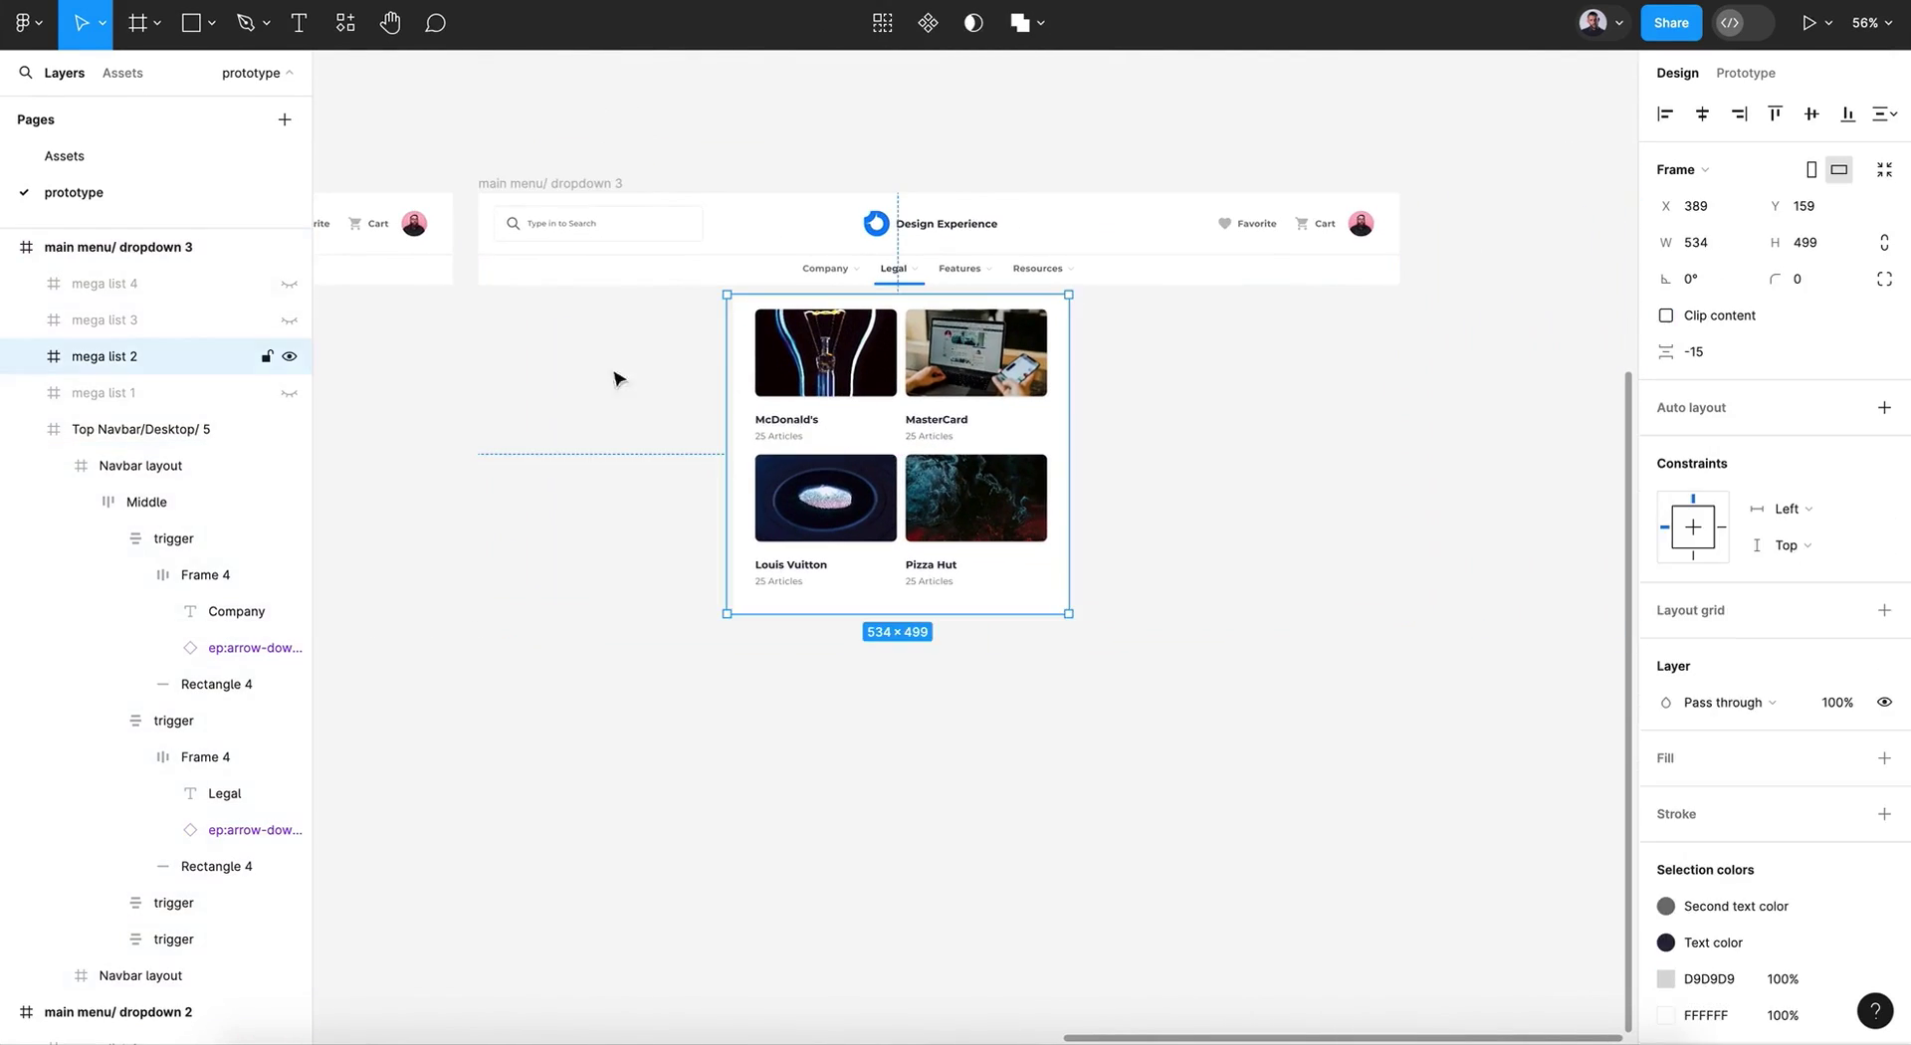
left_click(288, 357)
left_click(289, 321)
Step: Lighten the Legal label's fill to an inactive mid-grey in the main menu/ dropdown 3 frame
scroll(955, 379, "up", 5)
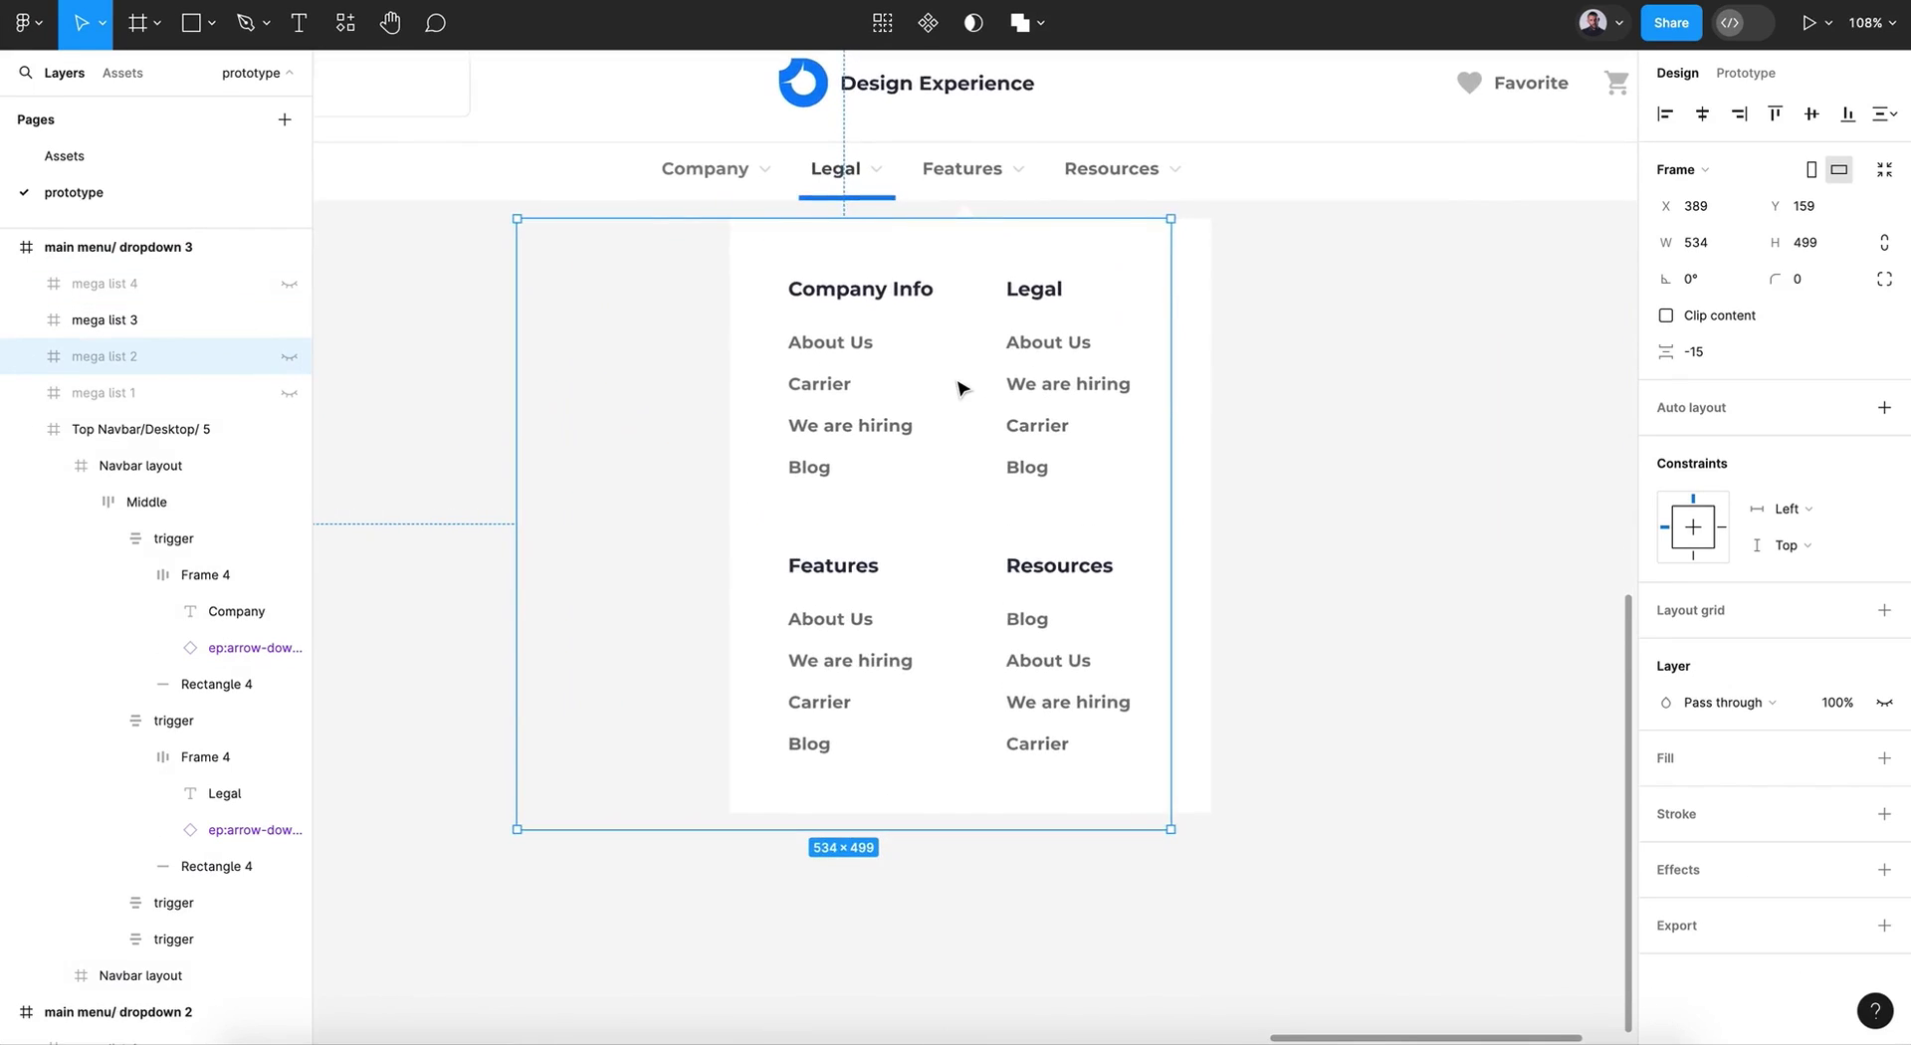
left_click(851, 194)
double_click(851, 191)
double_click(851, 192)
double_click(851, 191)
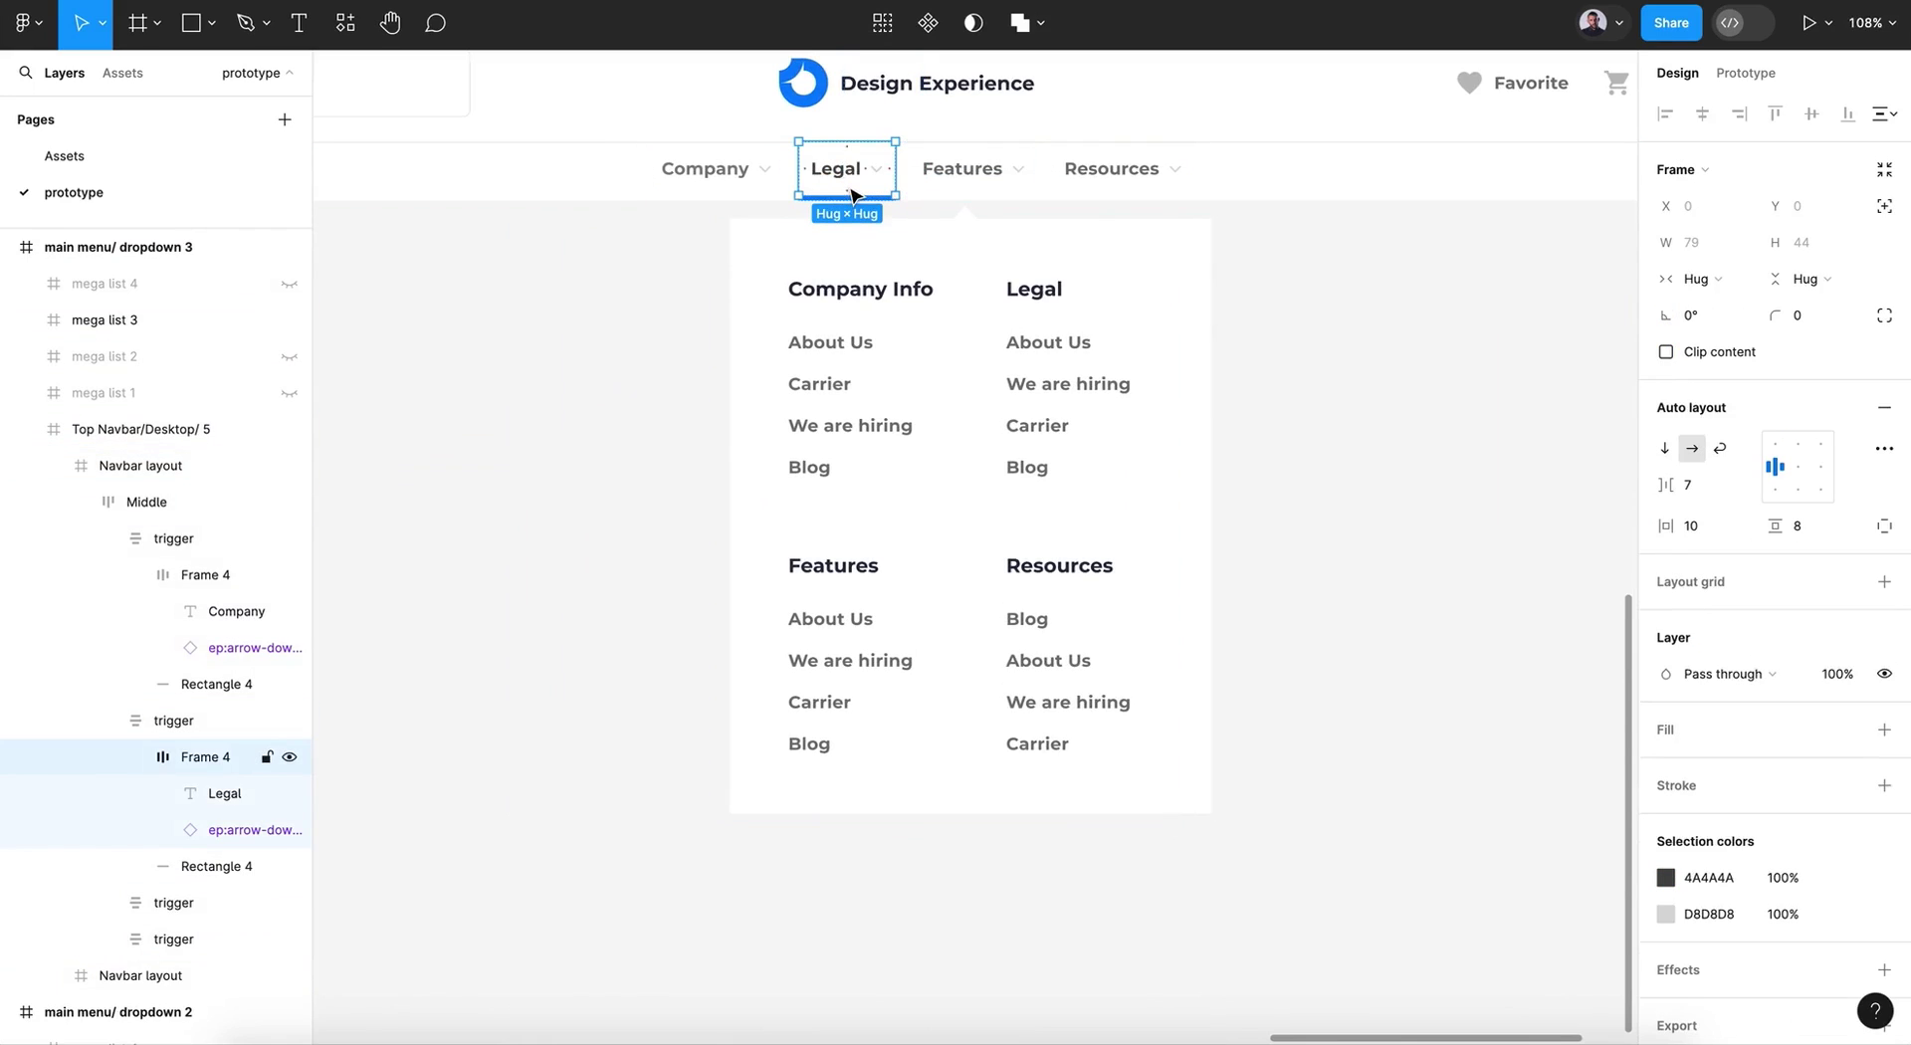
left_click(224, 793)
left_click(1666, 556)
left_click_drag(1413, 631, 1364, 589)
Step: Set the fill opacity of the blue underline below Legal in main menu/ dropdown 3 to 0%
left_click(881, 198)
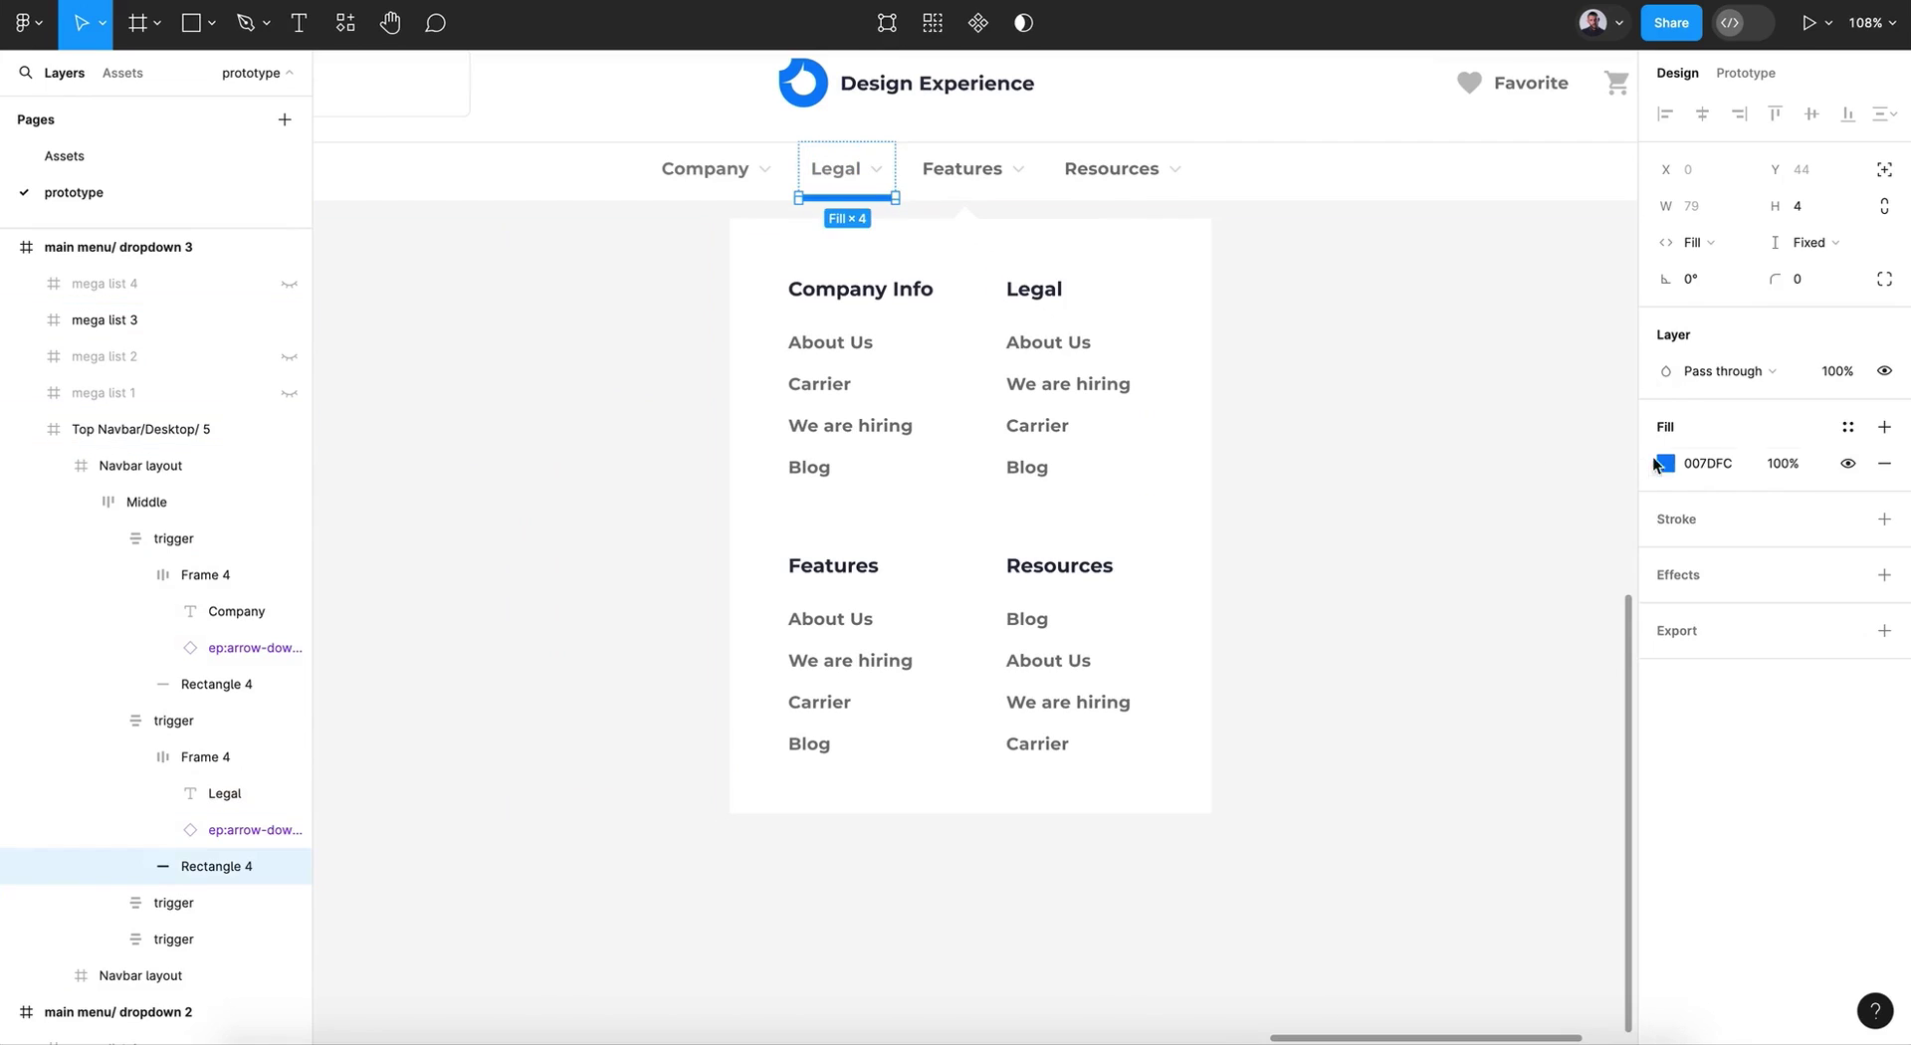
left_click_drag(1784, 464, 1727, 463)
key("Return")
Step: Give the underline below Features in main menu/ dropdown 3 the document blue 007DFC at 100% opacity
left_click(1011, 194)
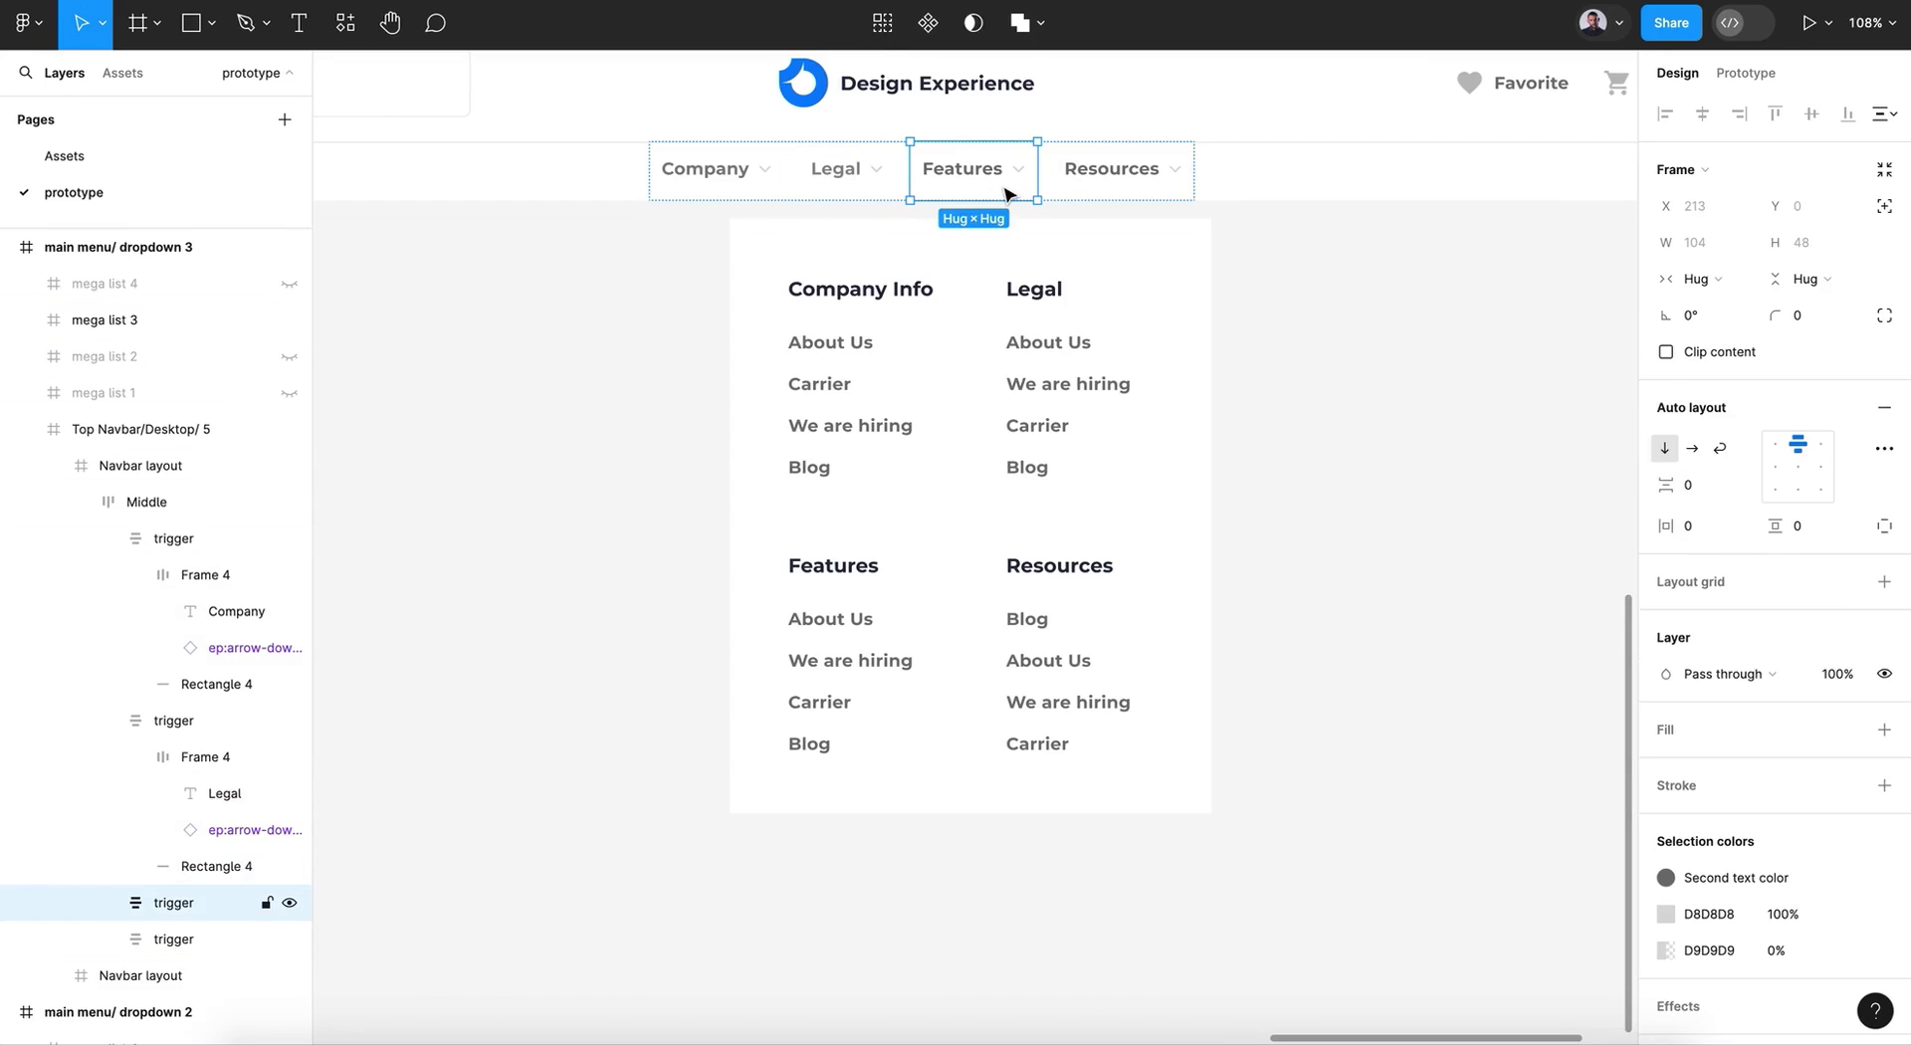
left_click(109, 902)
left_click(216, 982)
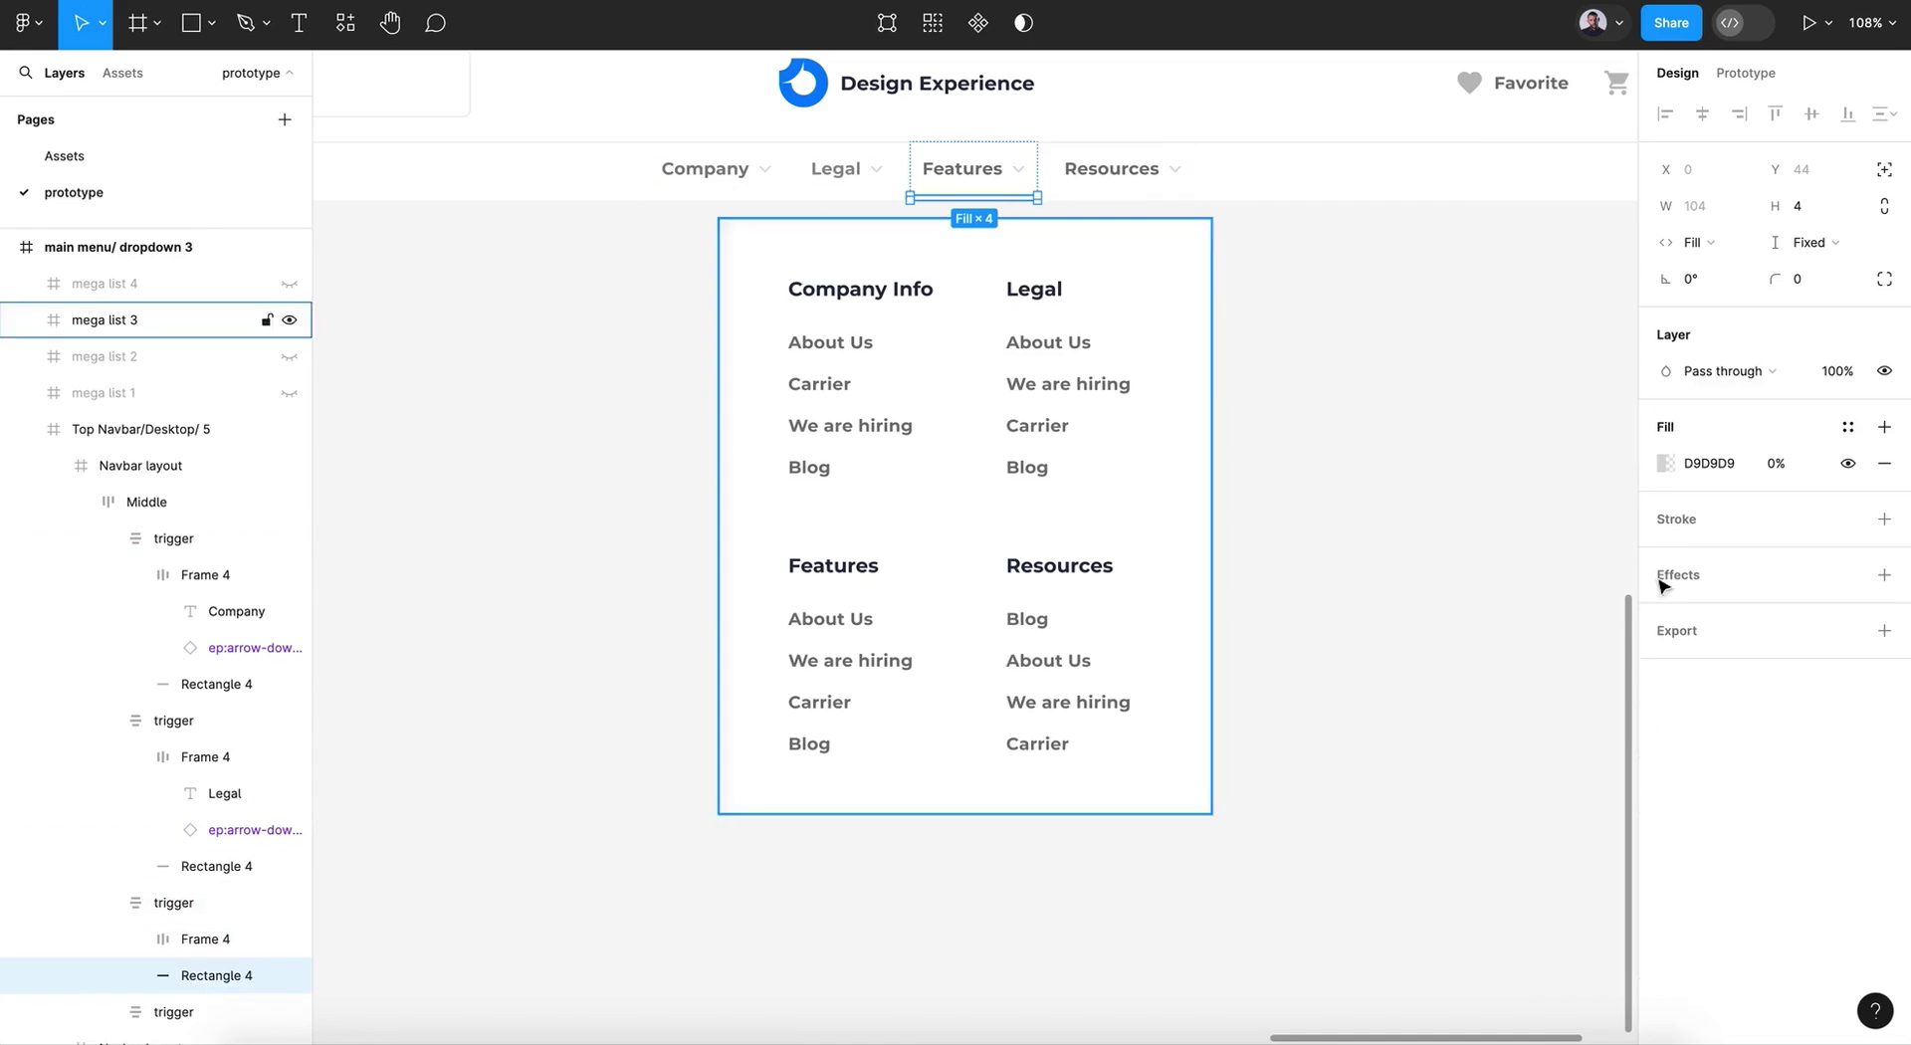
left_click(1769, 468)
key("Return")
left_click(1665, 464)
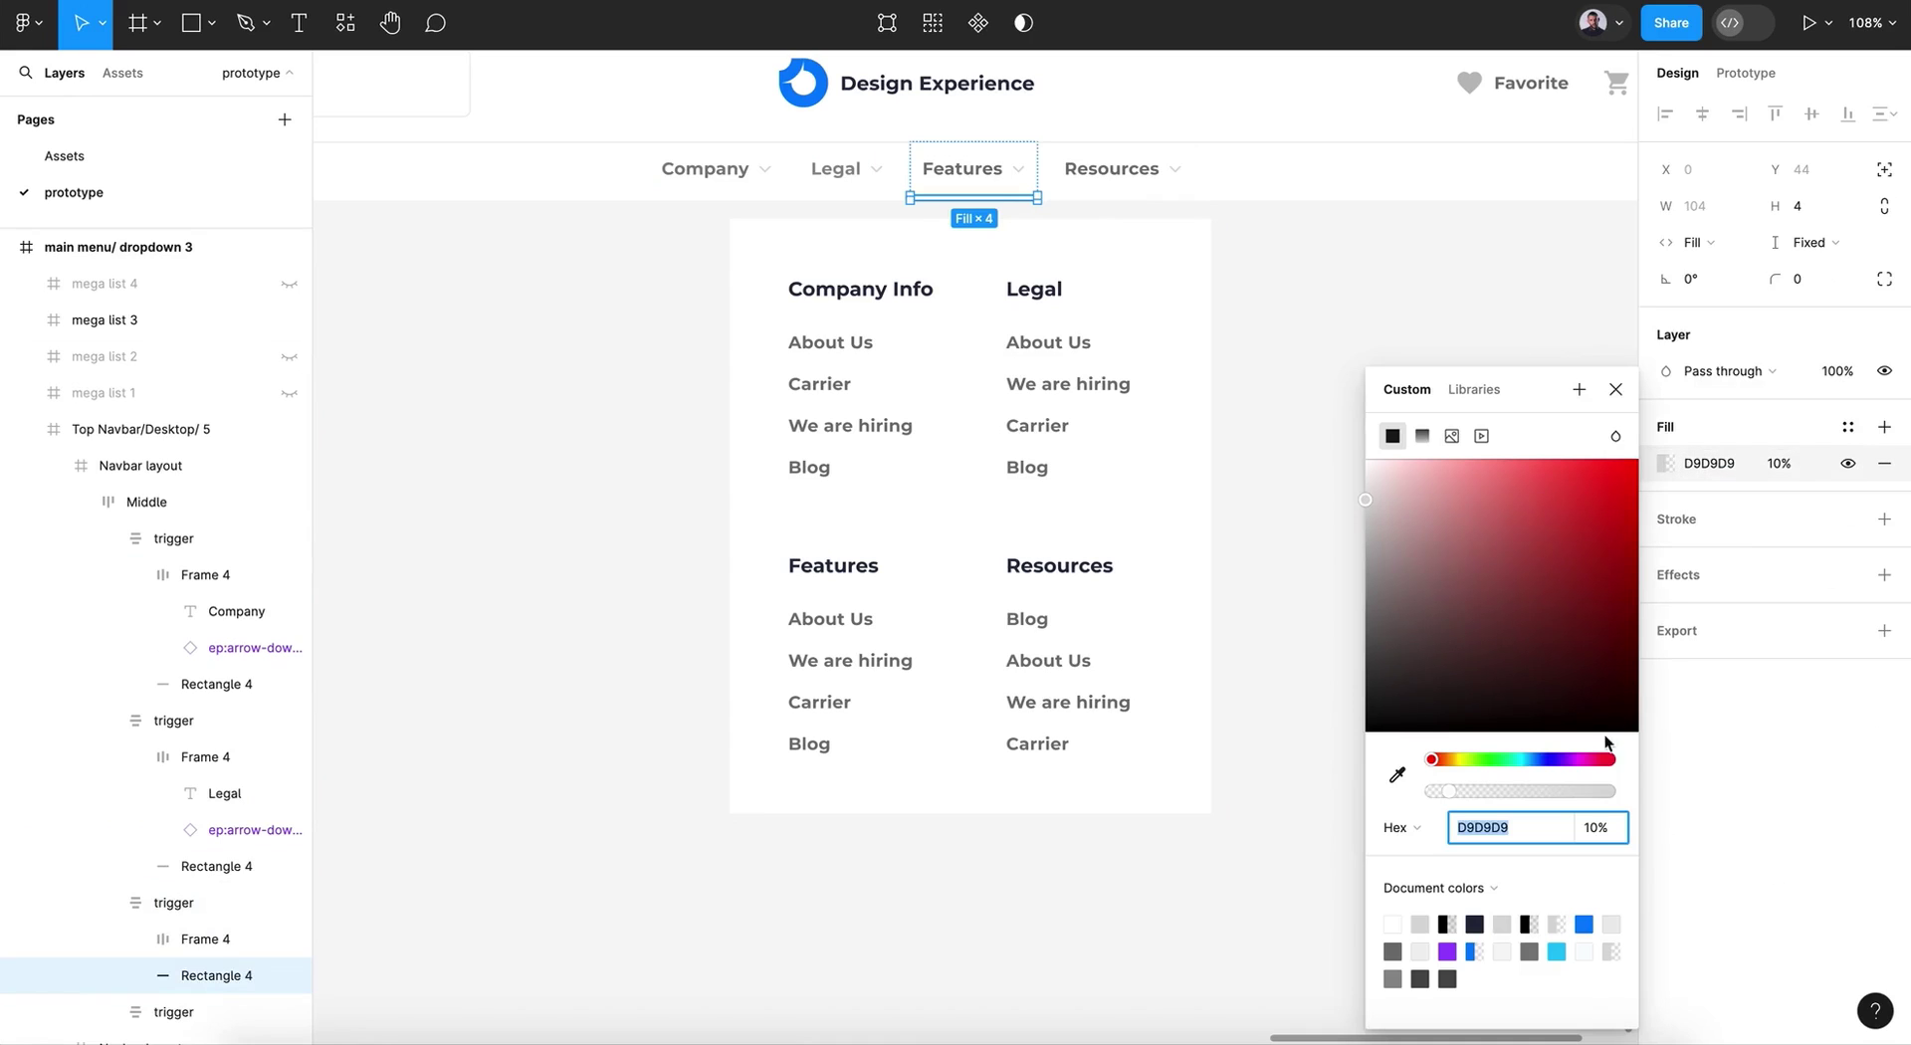
left_click(1583, 923)
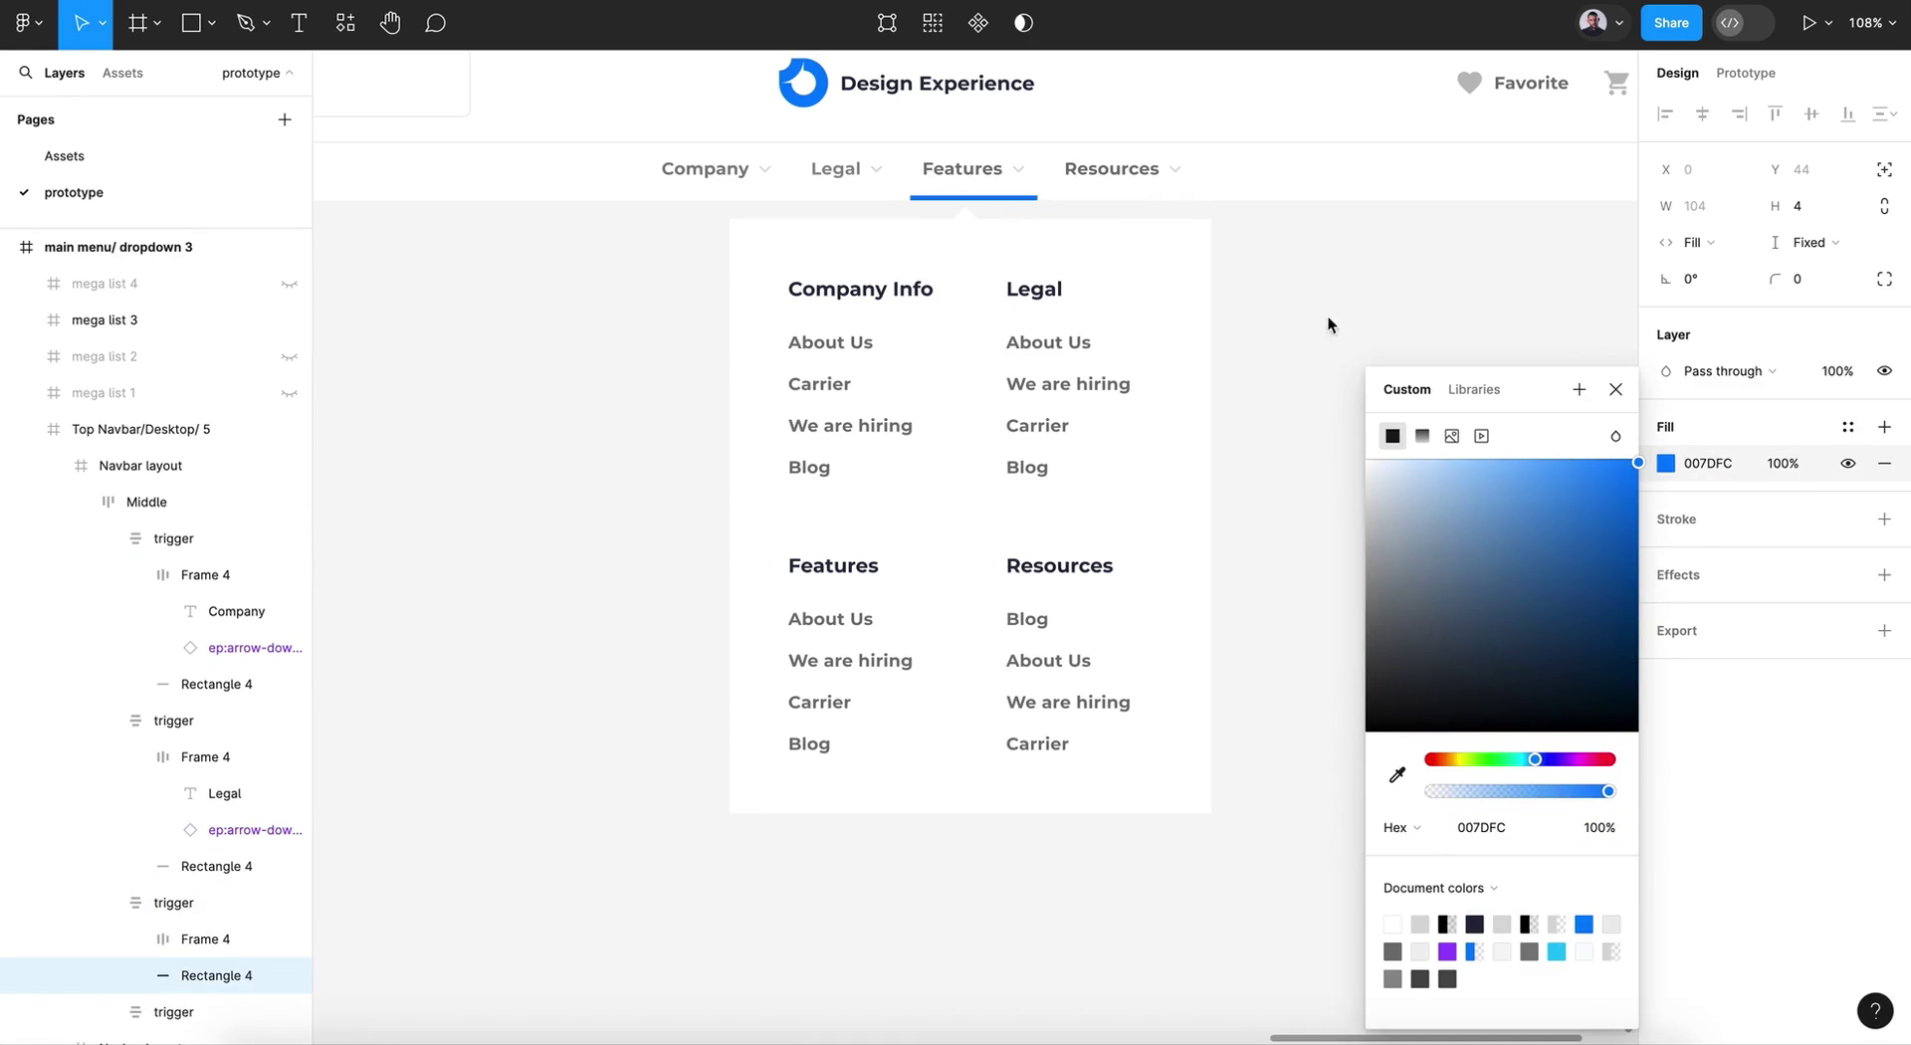
Step: Detach the Features label's colour style in main menu/ dropdown 3 and darken its fill to 3E3E3E
left_click(961, 171)
left_click(1720, 530)
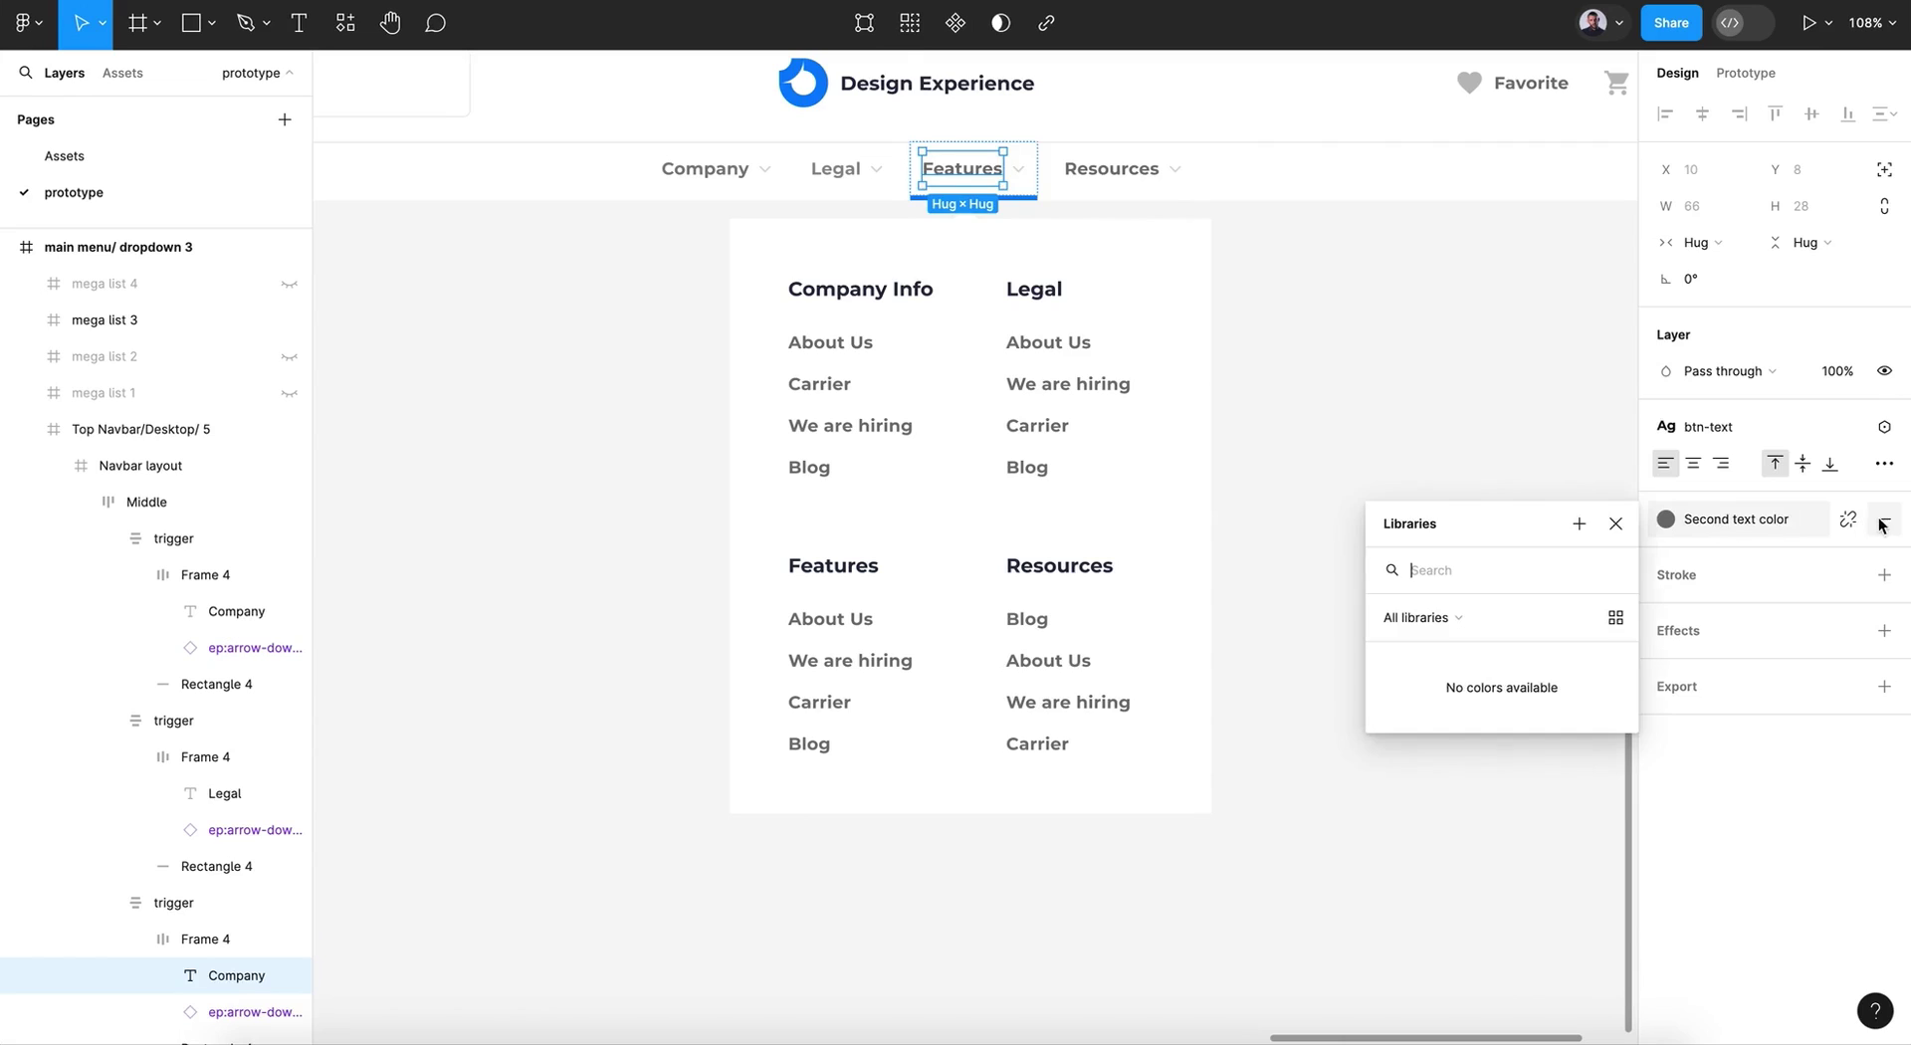
left_click(1853, 520)
left_click(1666, 556)
left_click_drag(1411, 617, 1364, 665)
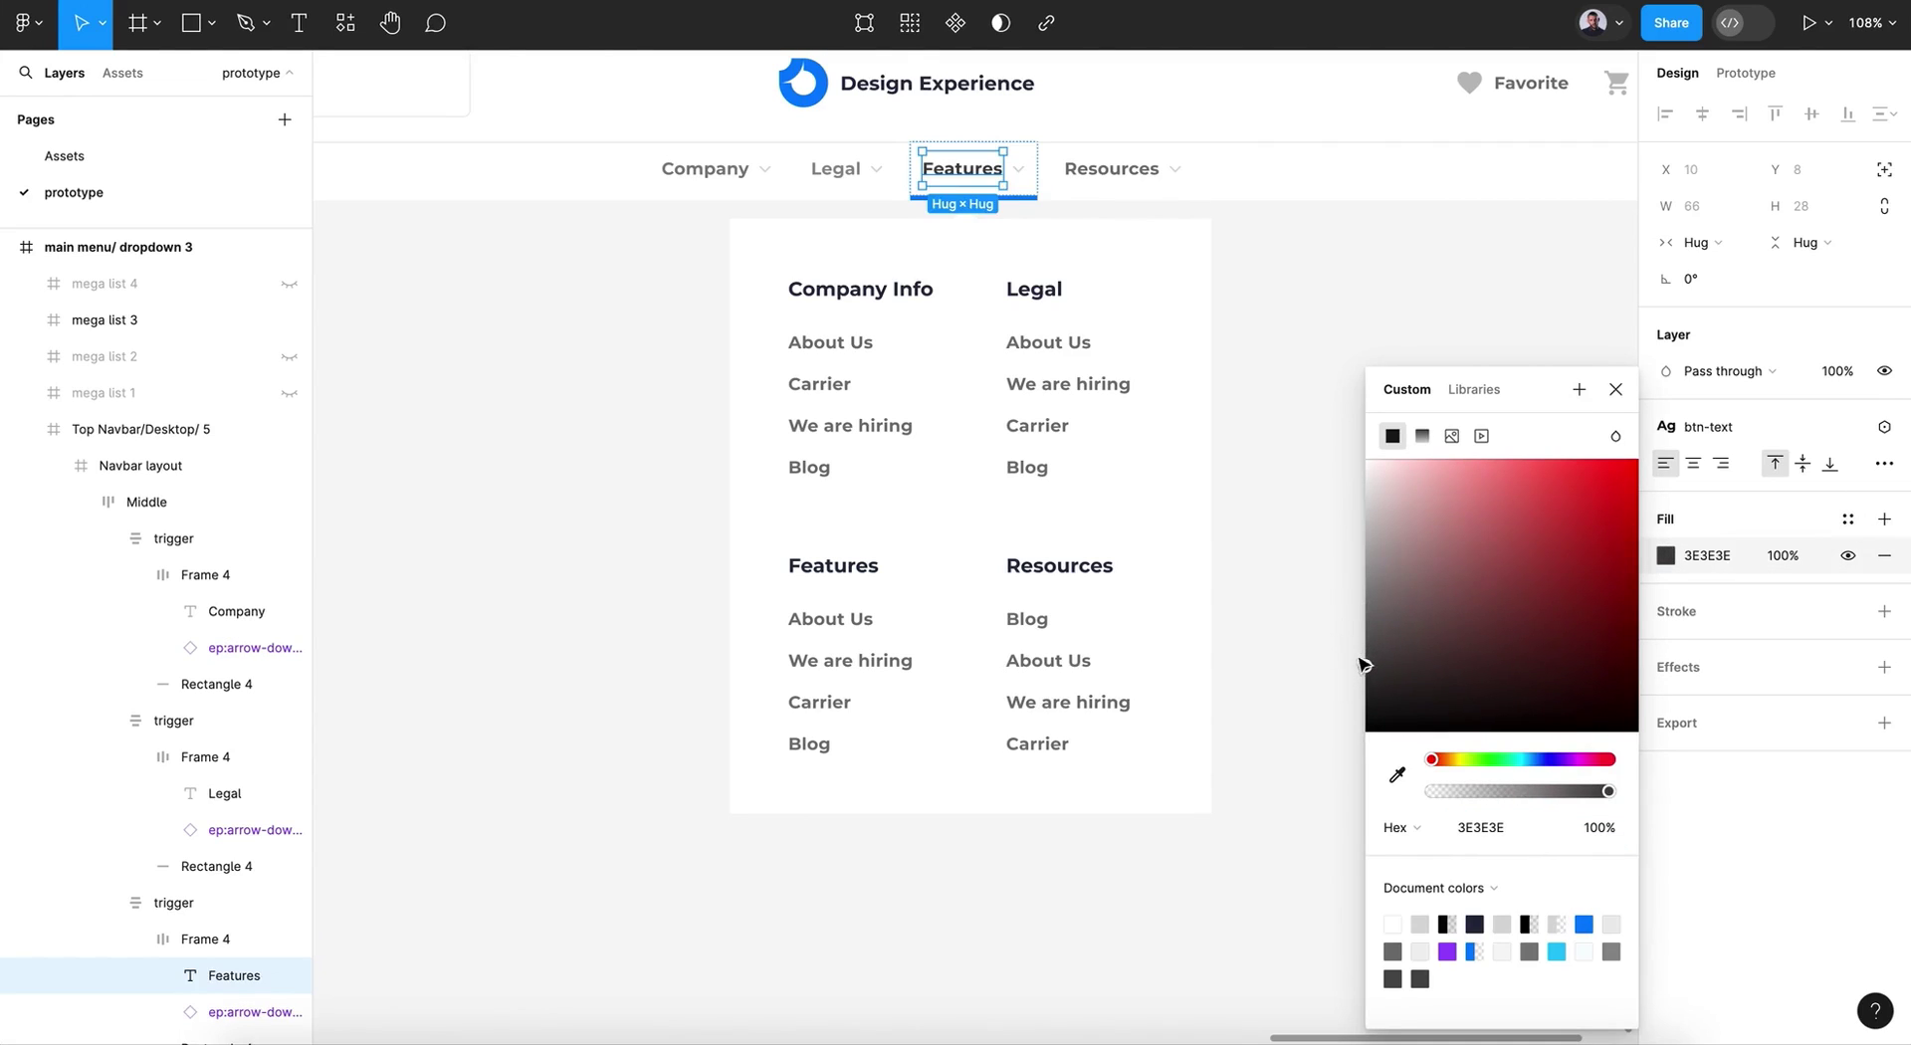
left_click(1616, 390)
left_click(1596, 418)
Step: Duplicate the main menu/ dropdown 3 frame
scroll(1344, 468, "down", 5)
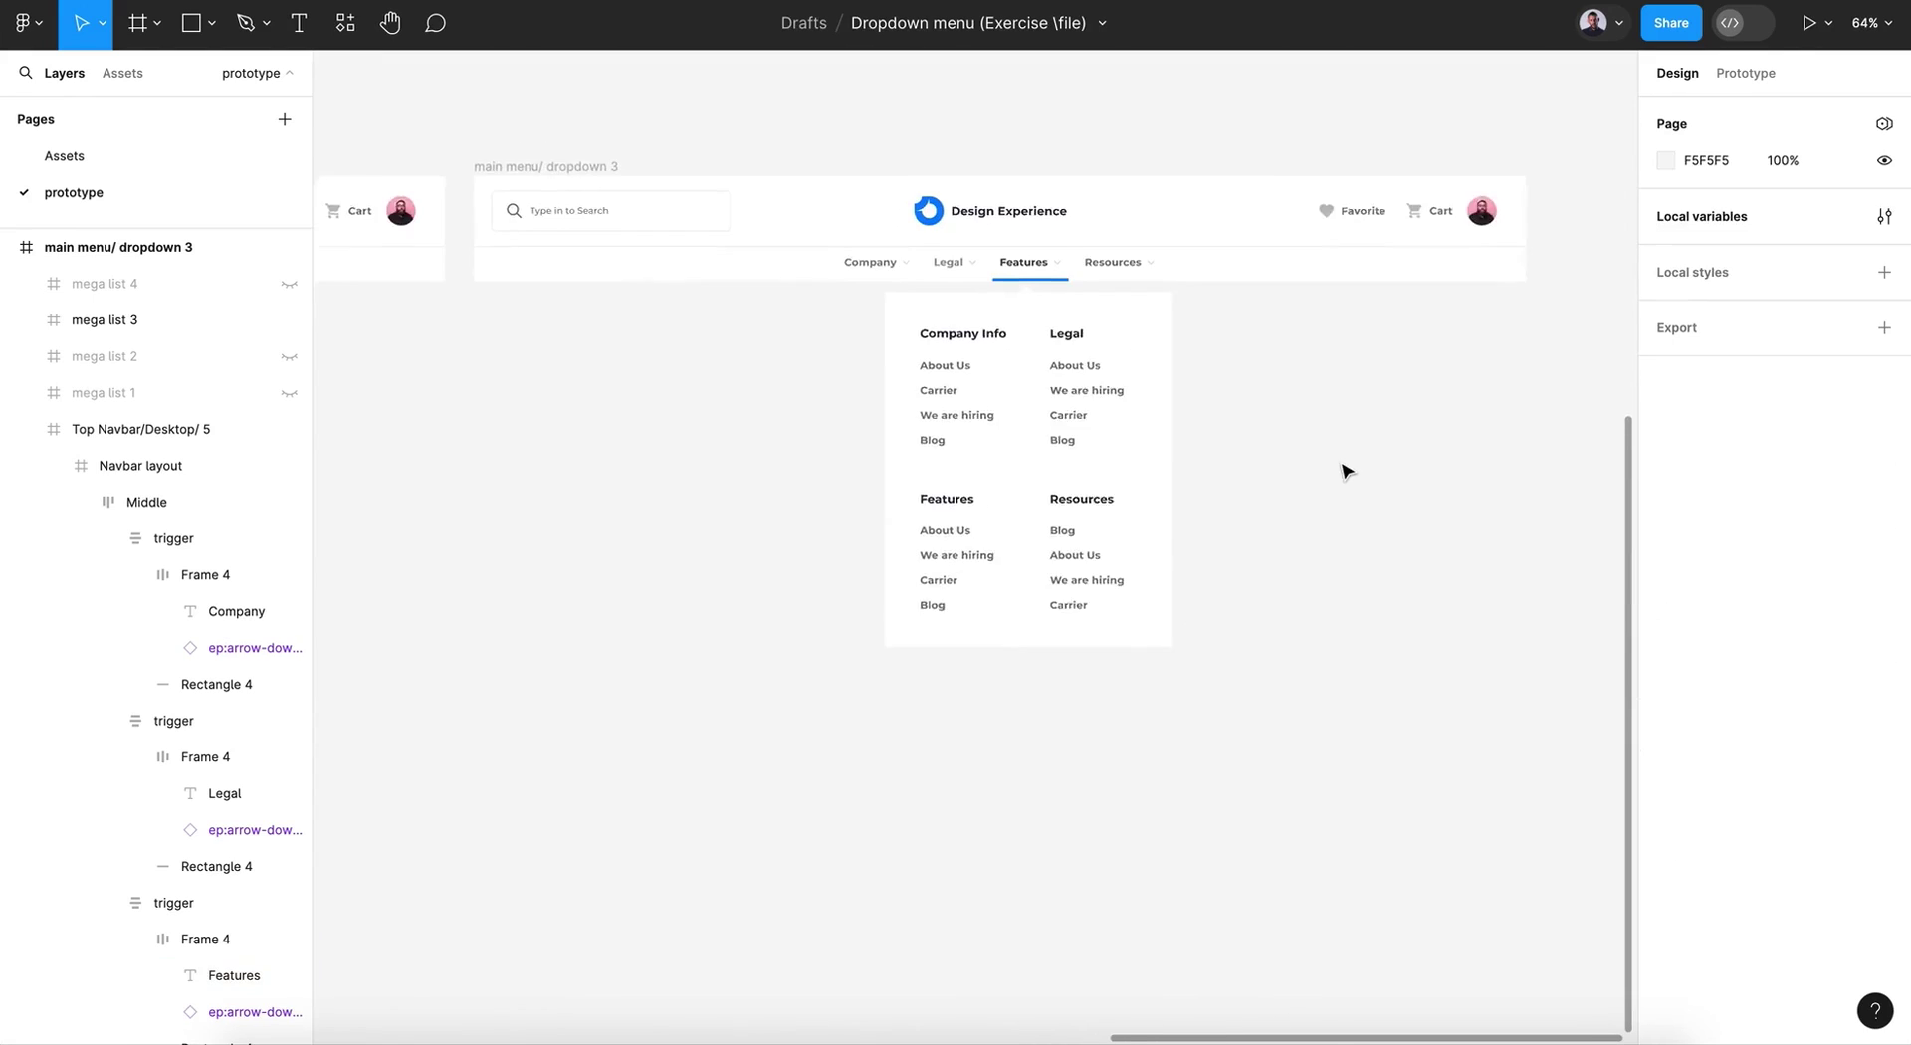
scroll(1346, 470, "right", 2)
scroll(1346, 470, "down", 1)
left_click(390, 107)
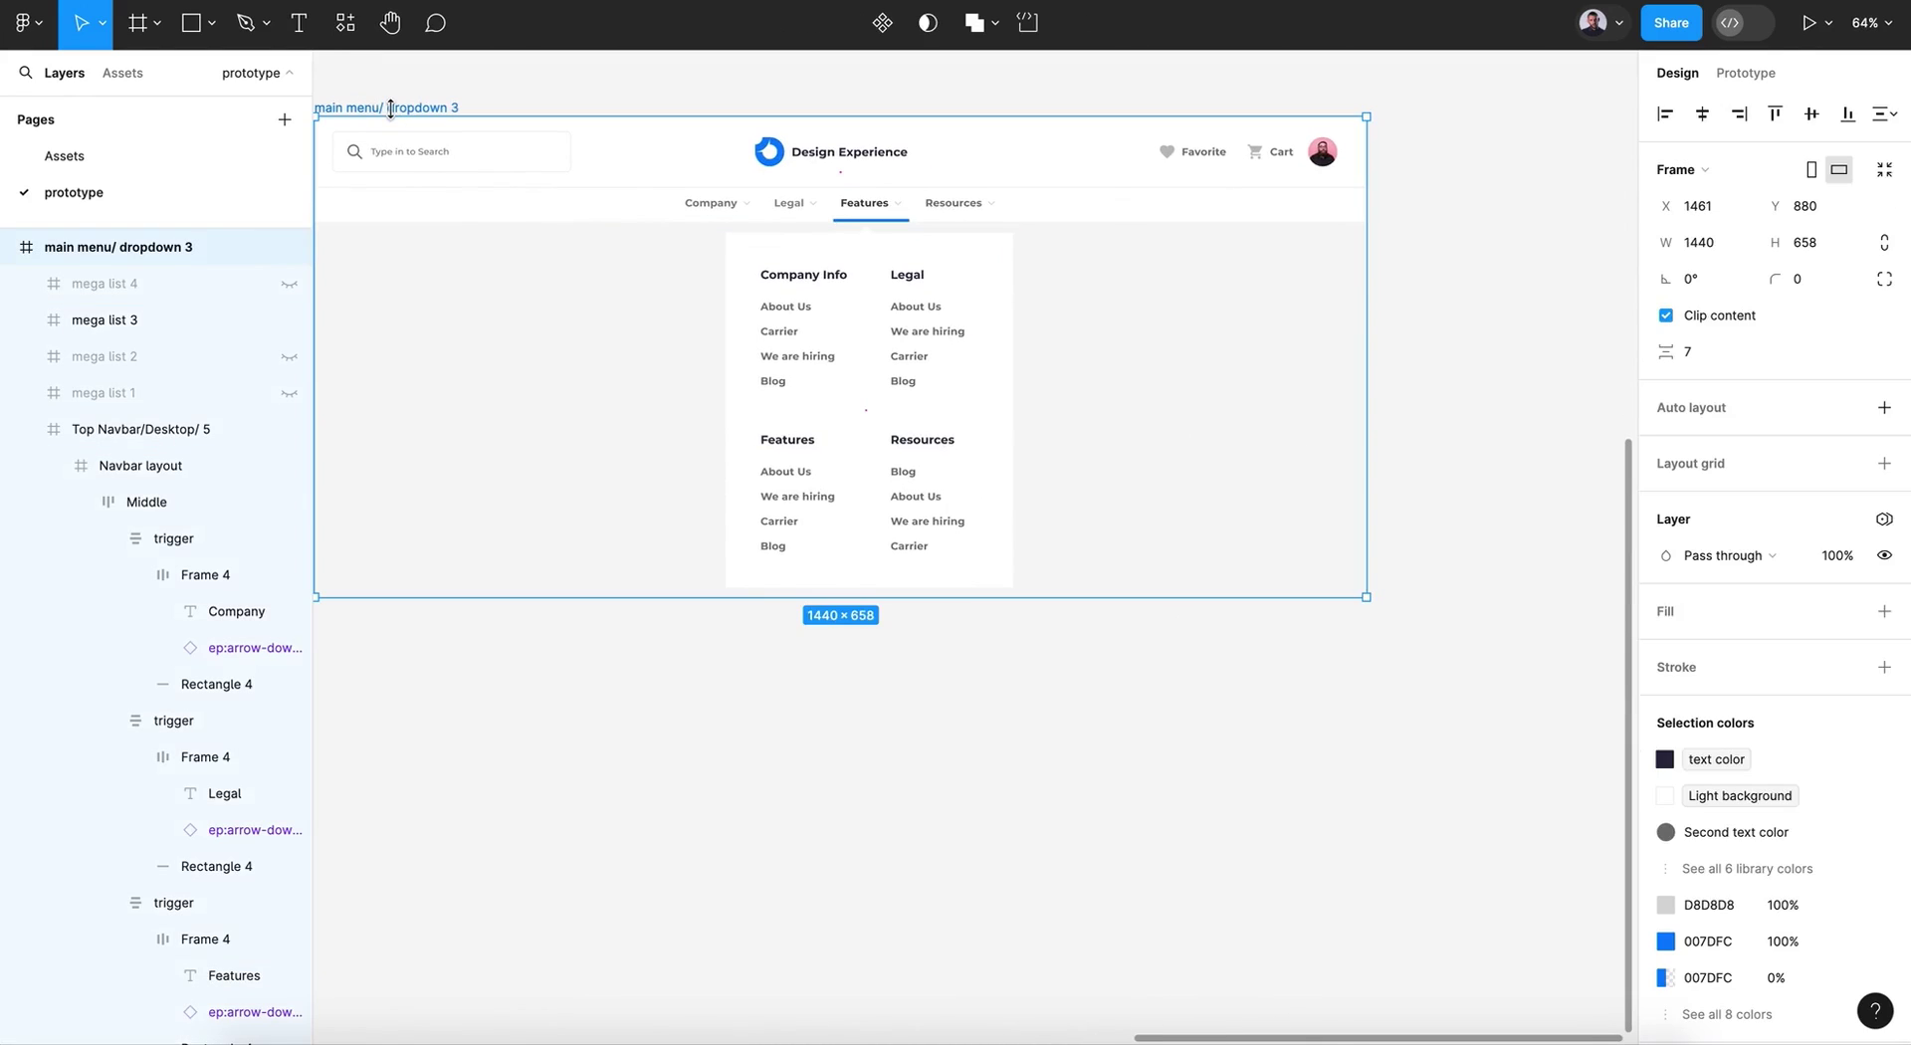
key("Tab")
scroll(797, 196, "right", 5)
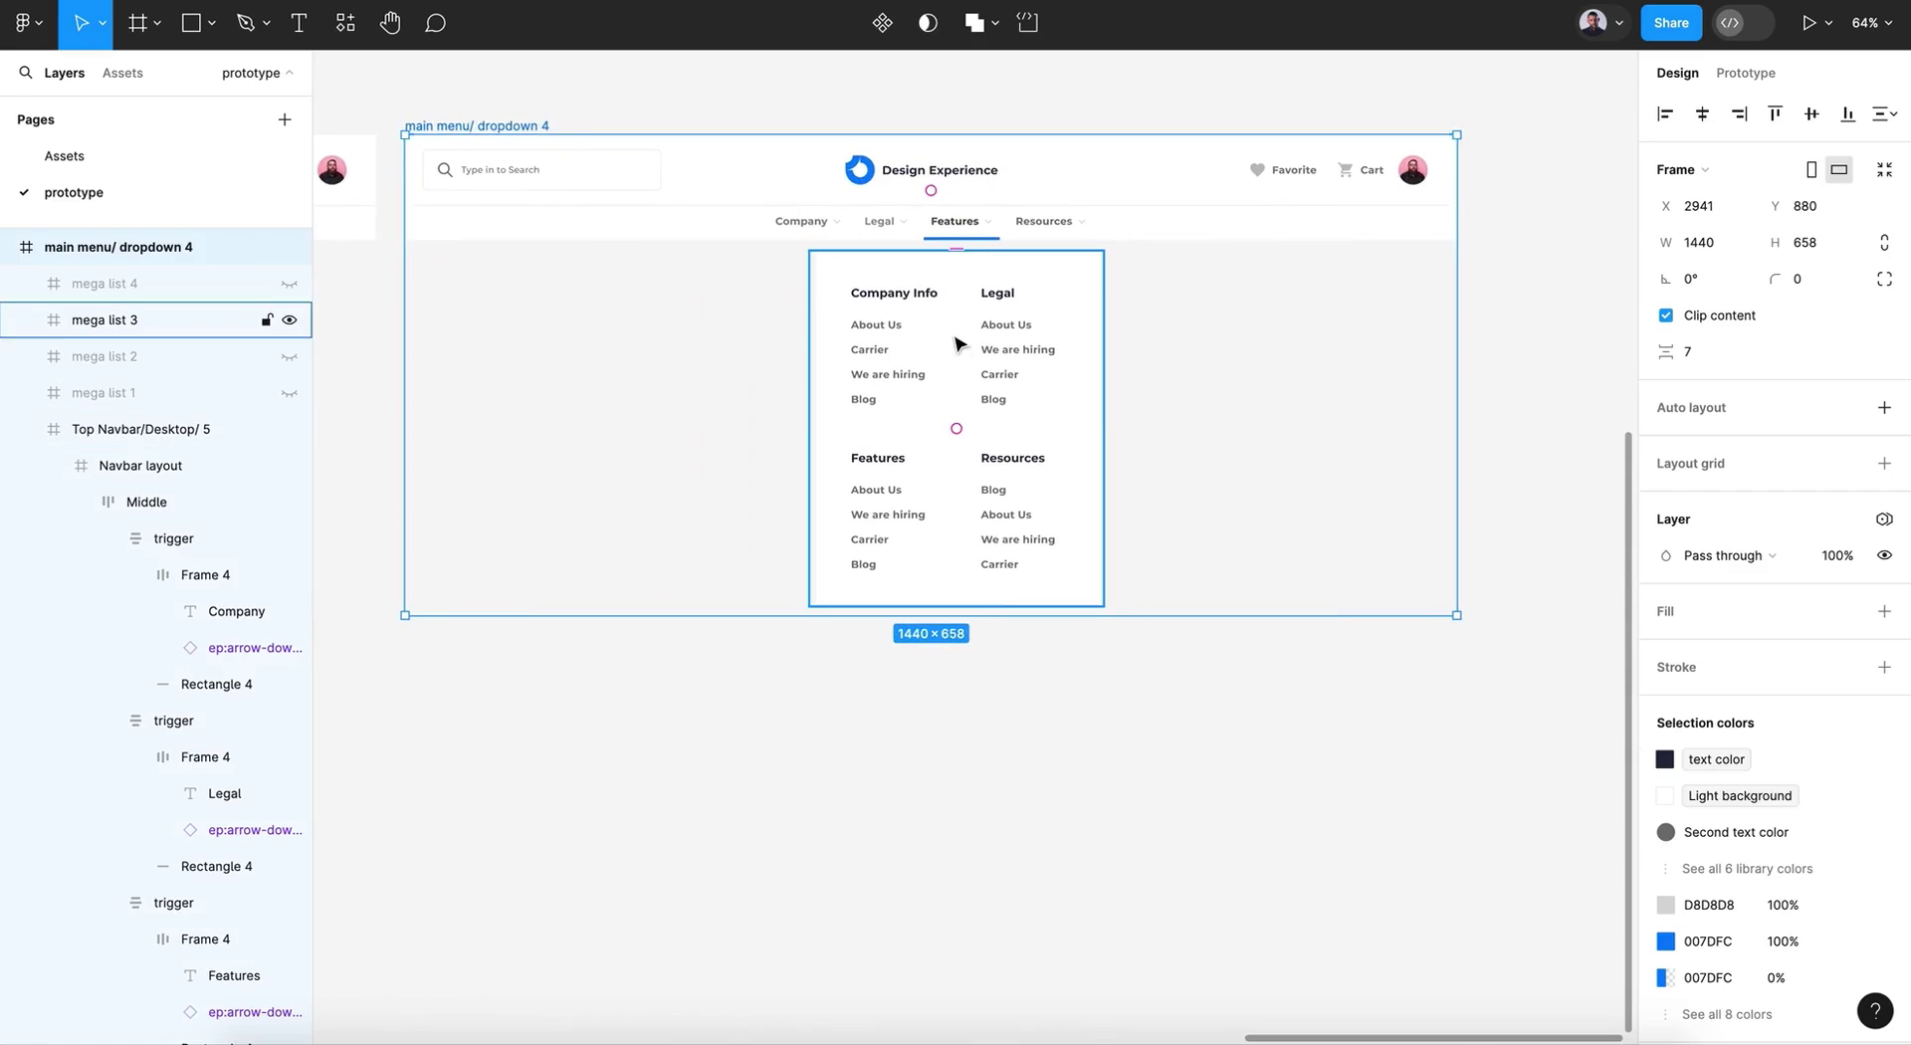
Step: Hide mega list 3 and show mega list 4 in the main menu/ dropdown 4 frame
left_click(934, 304)
left_click(289, 319)
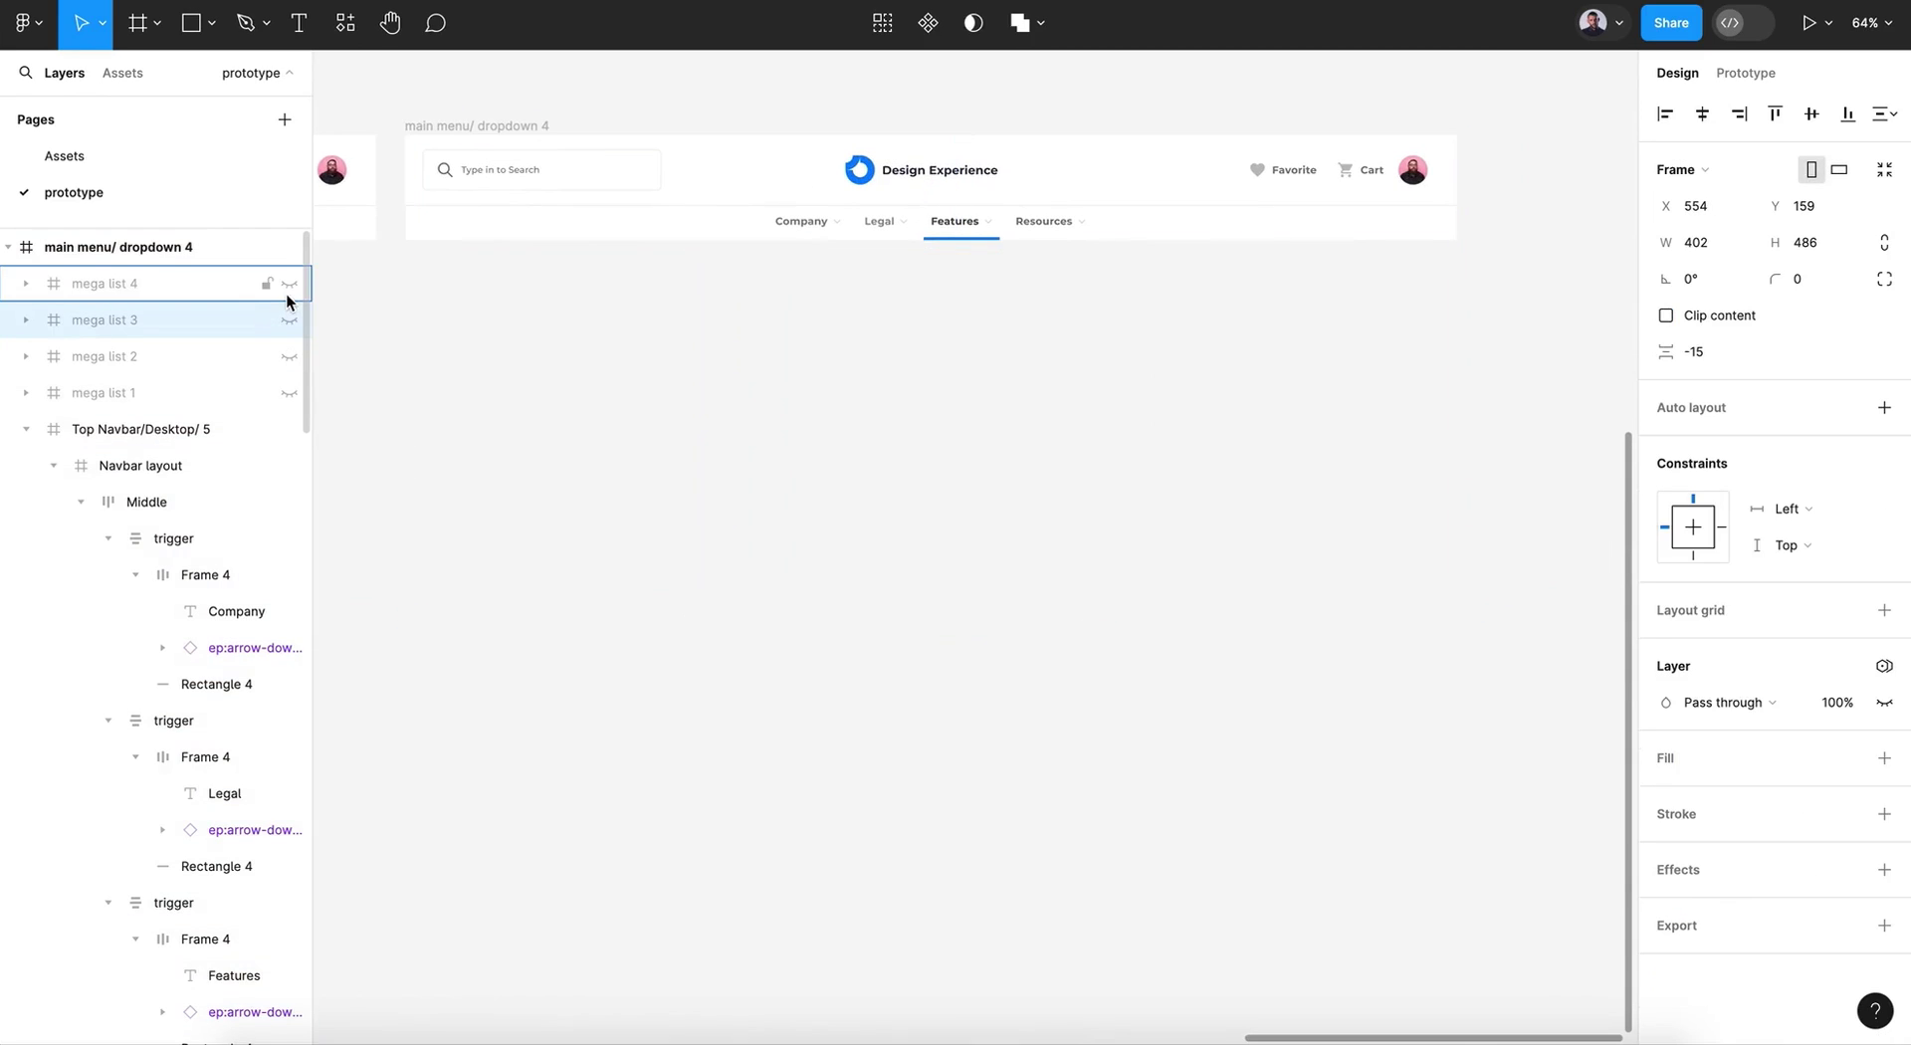
left_click(288, 286)
left_click_drag(980, 405, 941, 405)
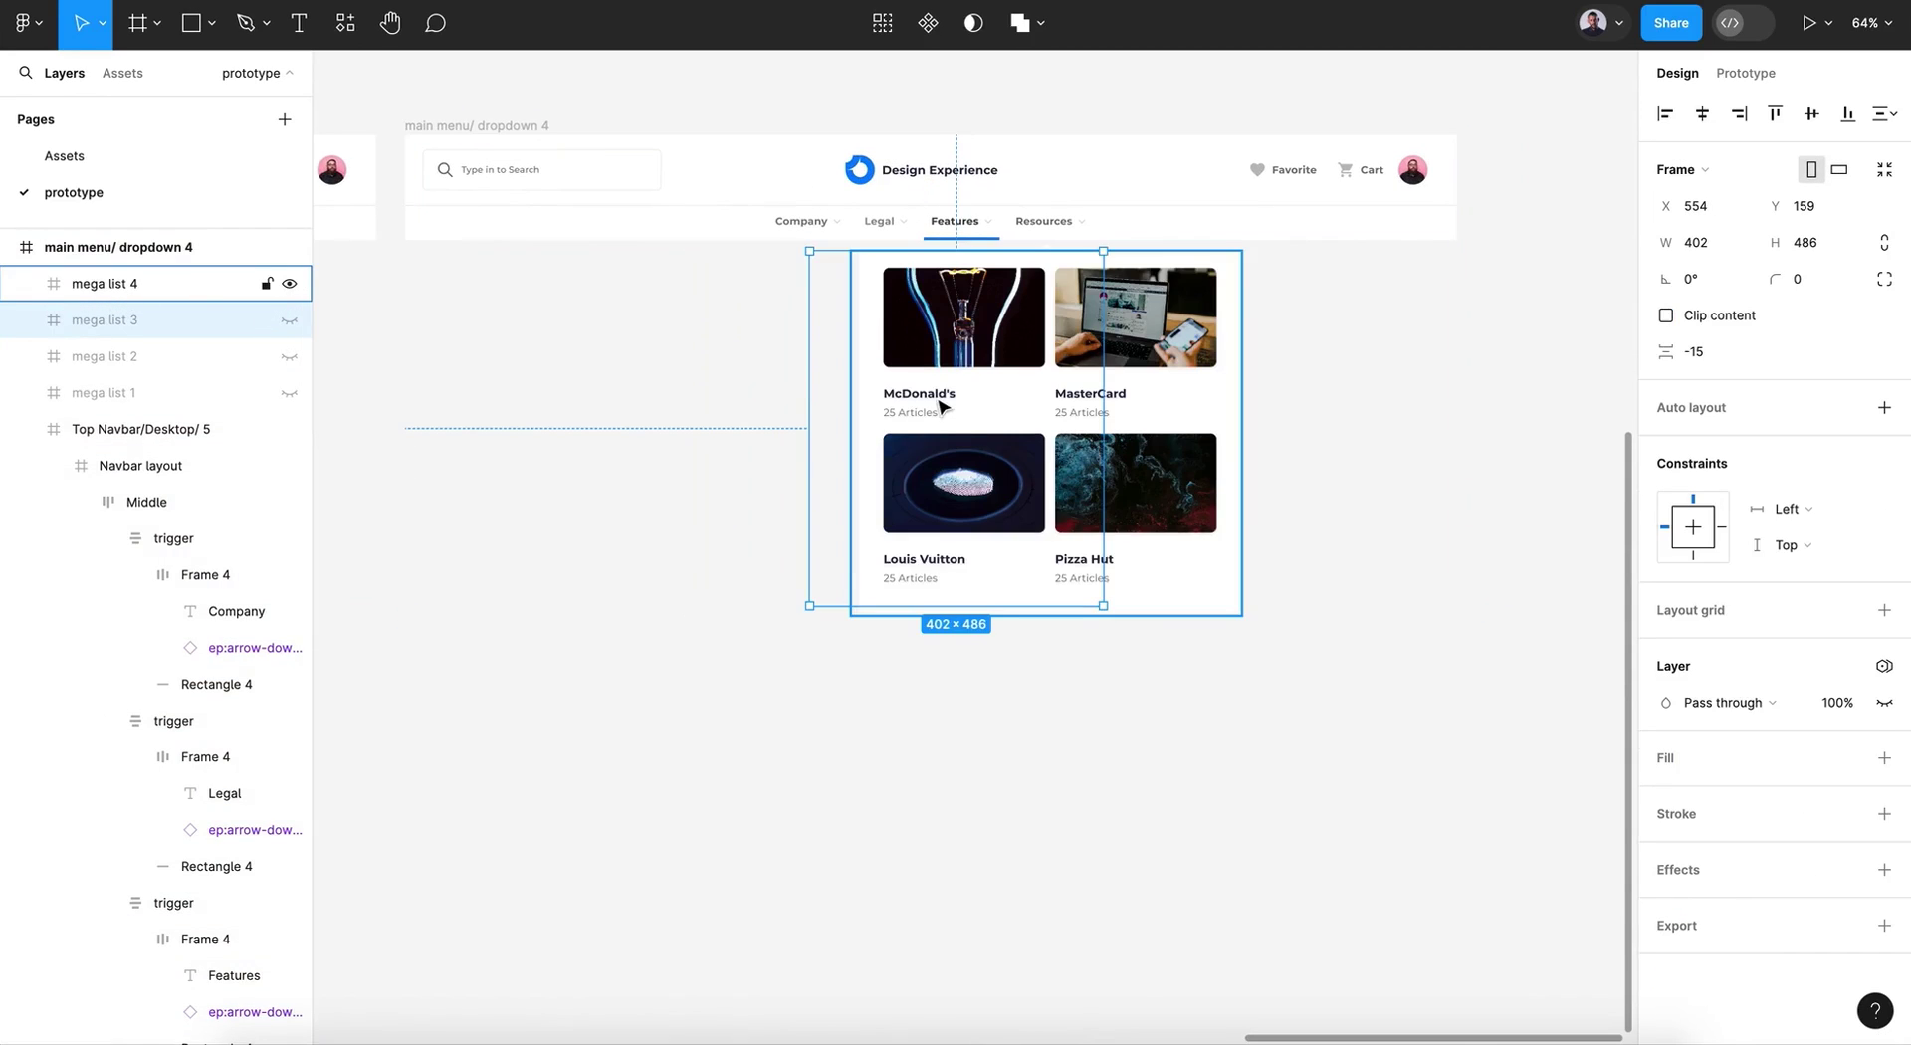
Step: Set the fill opacity of the blue underline below Features in main menu/ dropdown 4 to 0%
scroll(1011, 396, "up", 5)
left_click(973, 142)
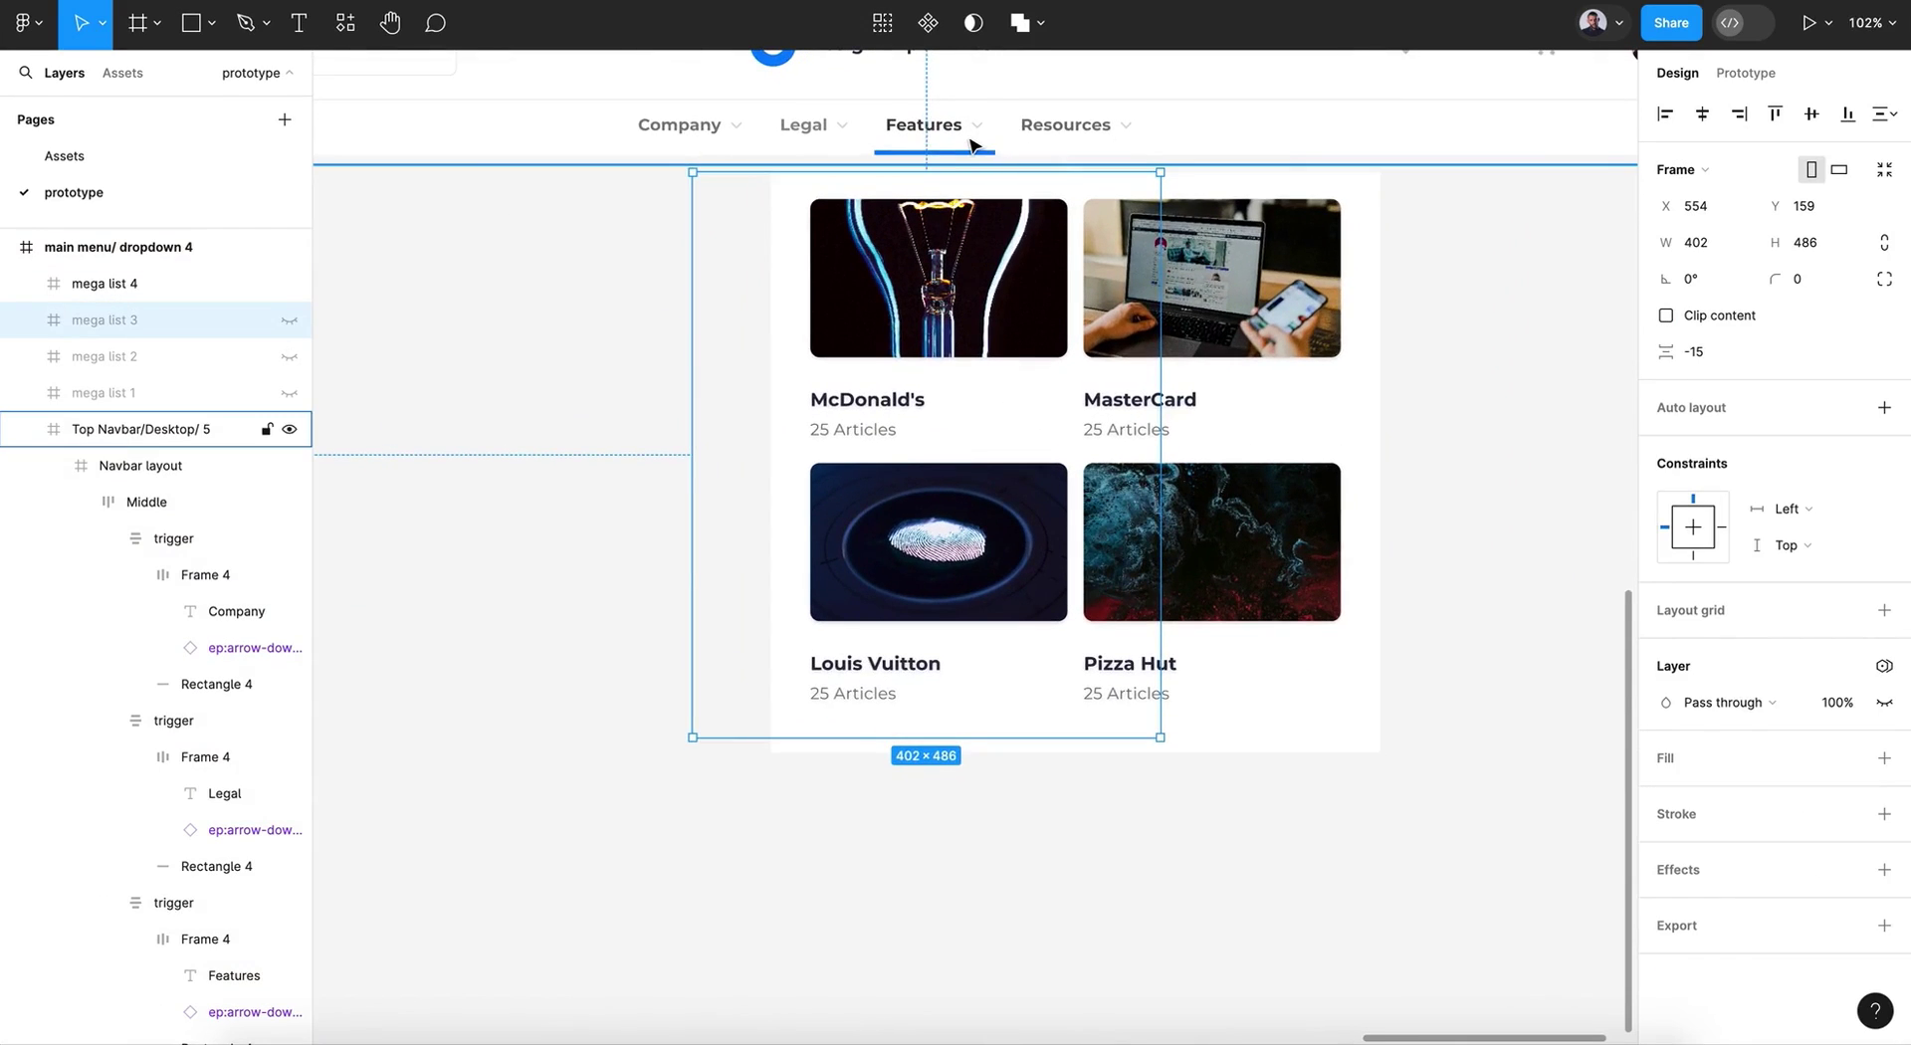
double_click(971, 144)
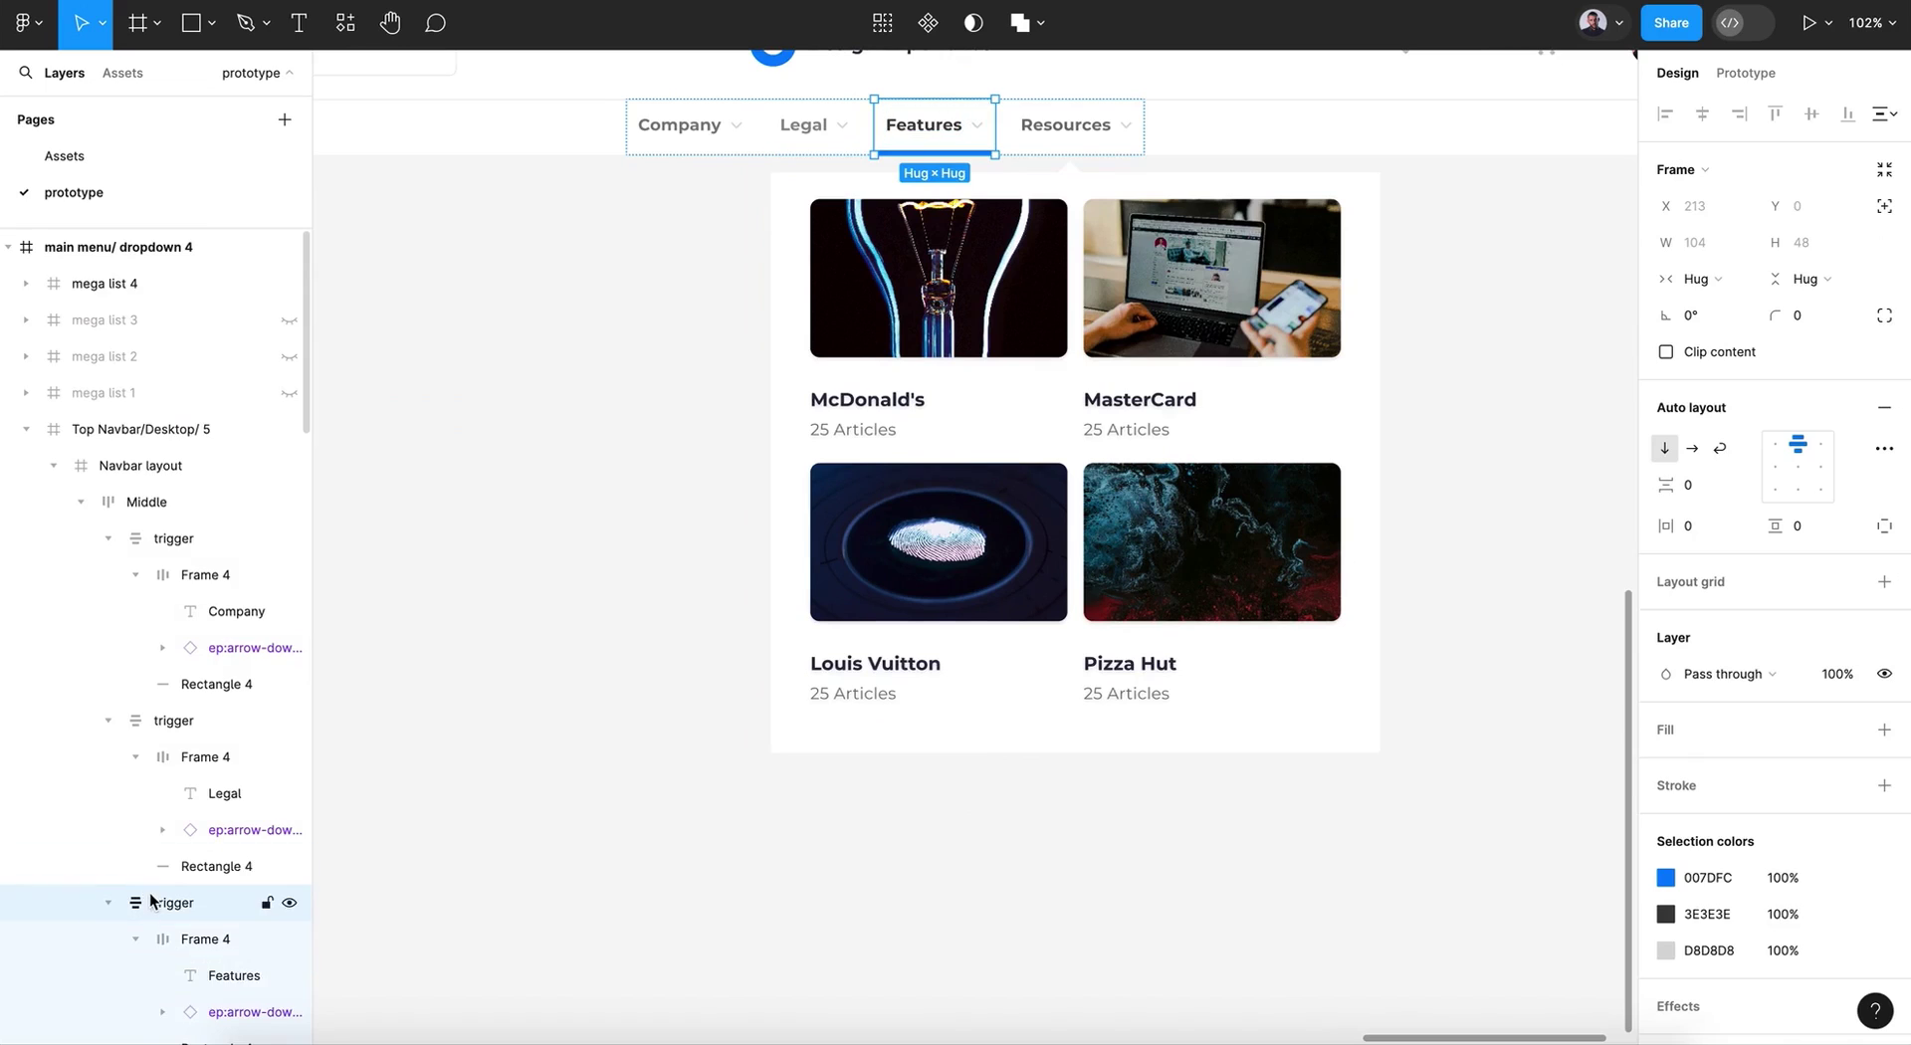
scroll(150, 895, "down", 3)
left_click(200, 918)
left_click(1783, 464)
key("Return")
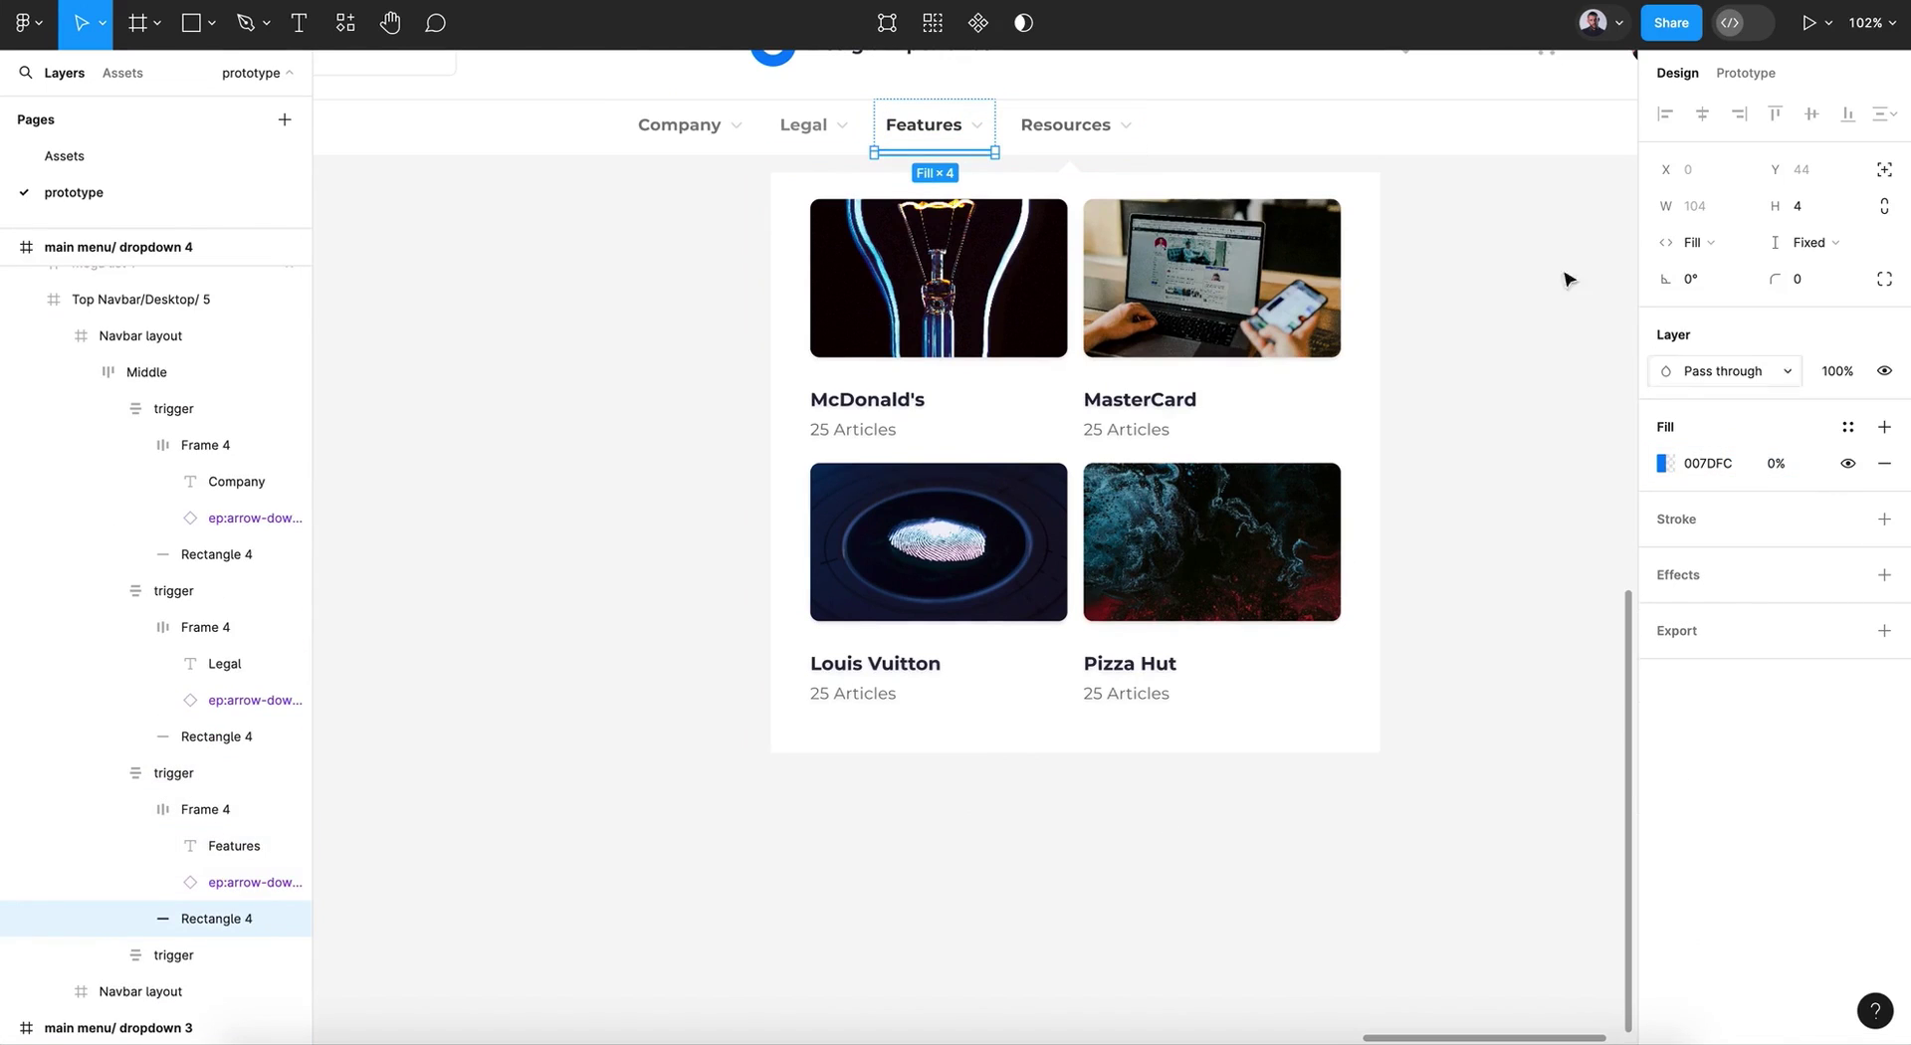
Step: Lighten the Features label's fill to 727272 in the main menu/ dropdown 4 frame
left_click(953, 136)
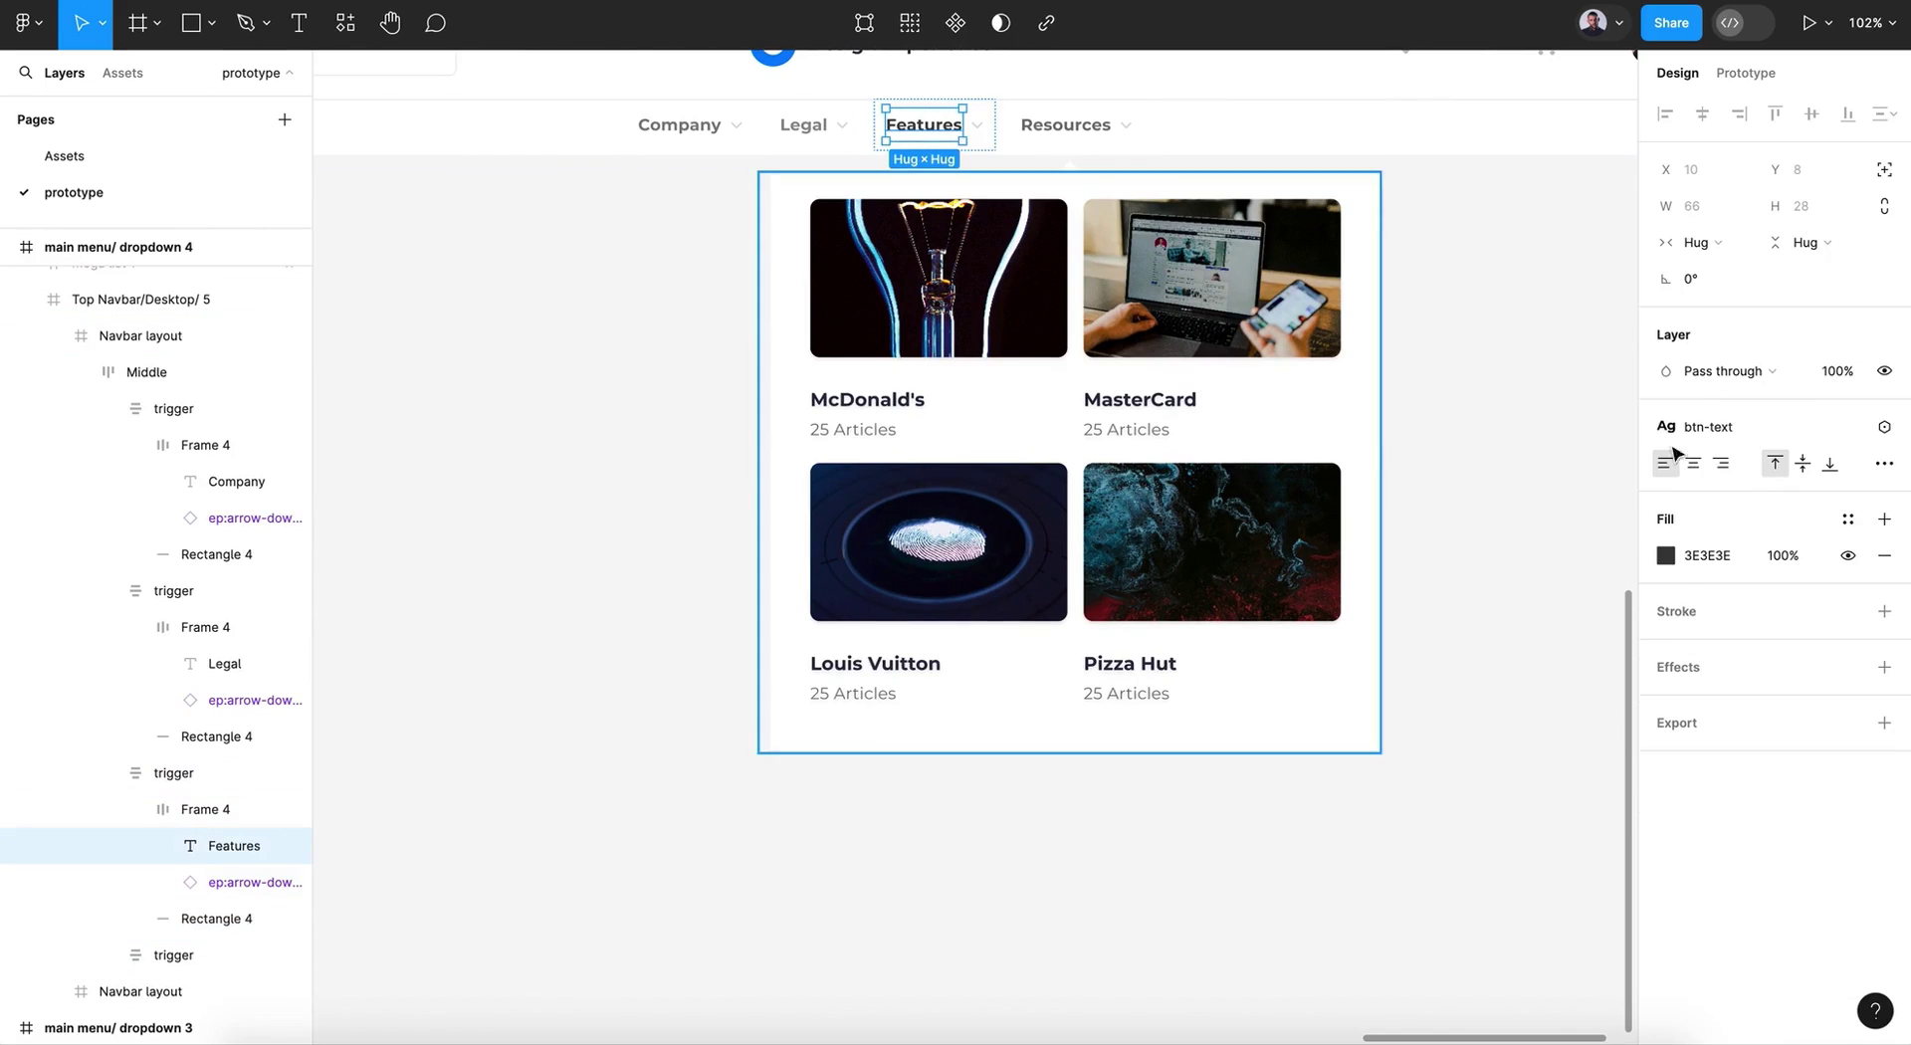
left_click(1669, 561)
left_click_drag(1366, 666, 1366, 609)
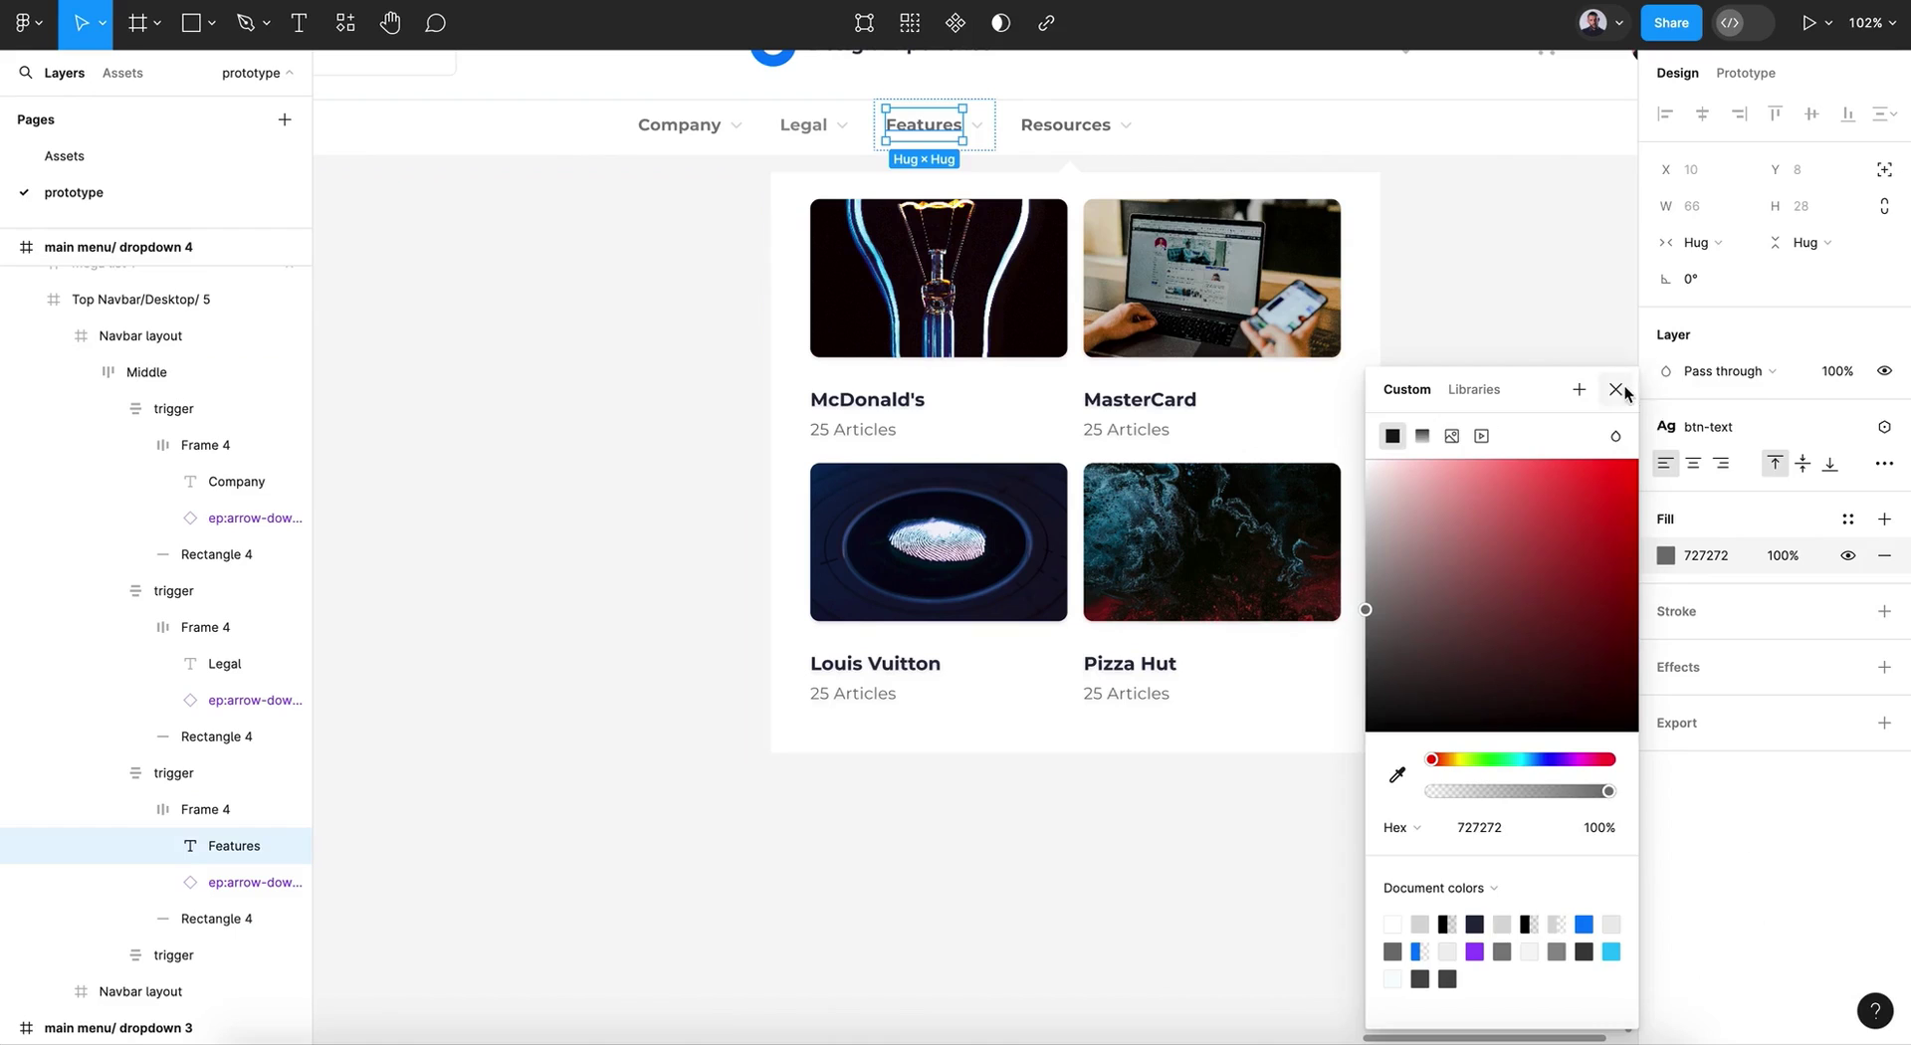
left_click(1615, 389)
Step: Detach the Resources label's colour style in main menu/ dropdown 4 and darken its fill to 575757
left_click(1058, 138)
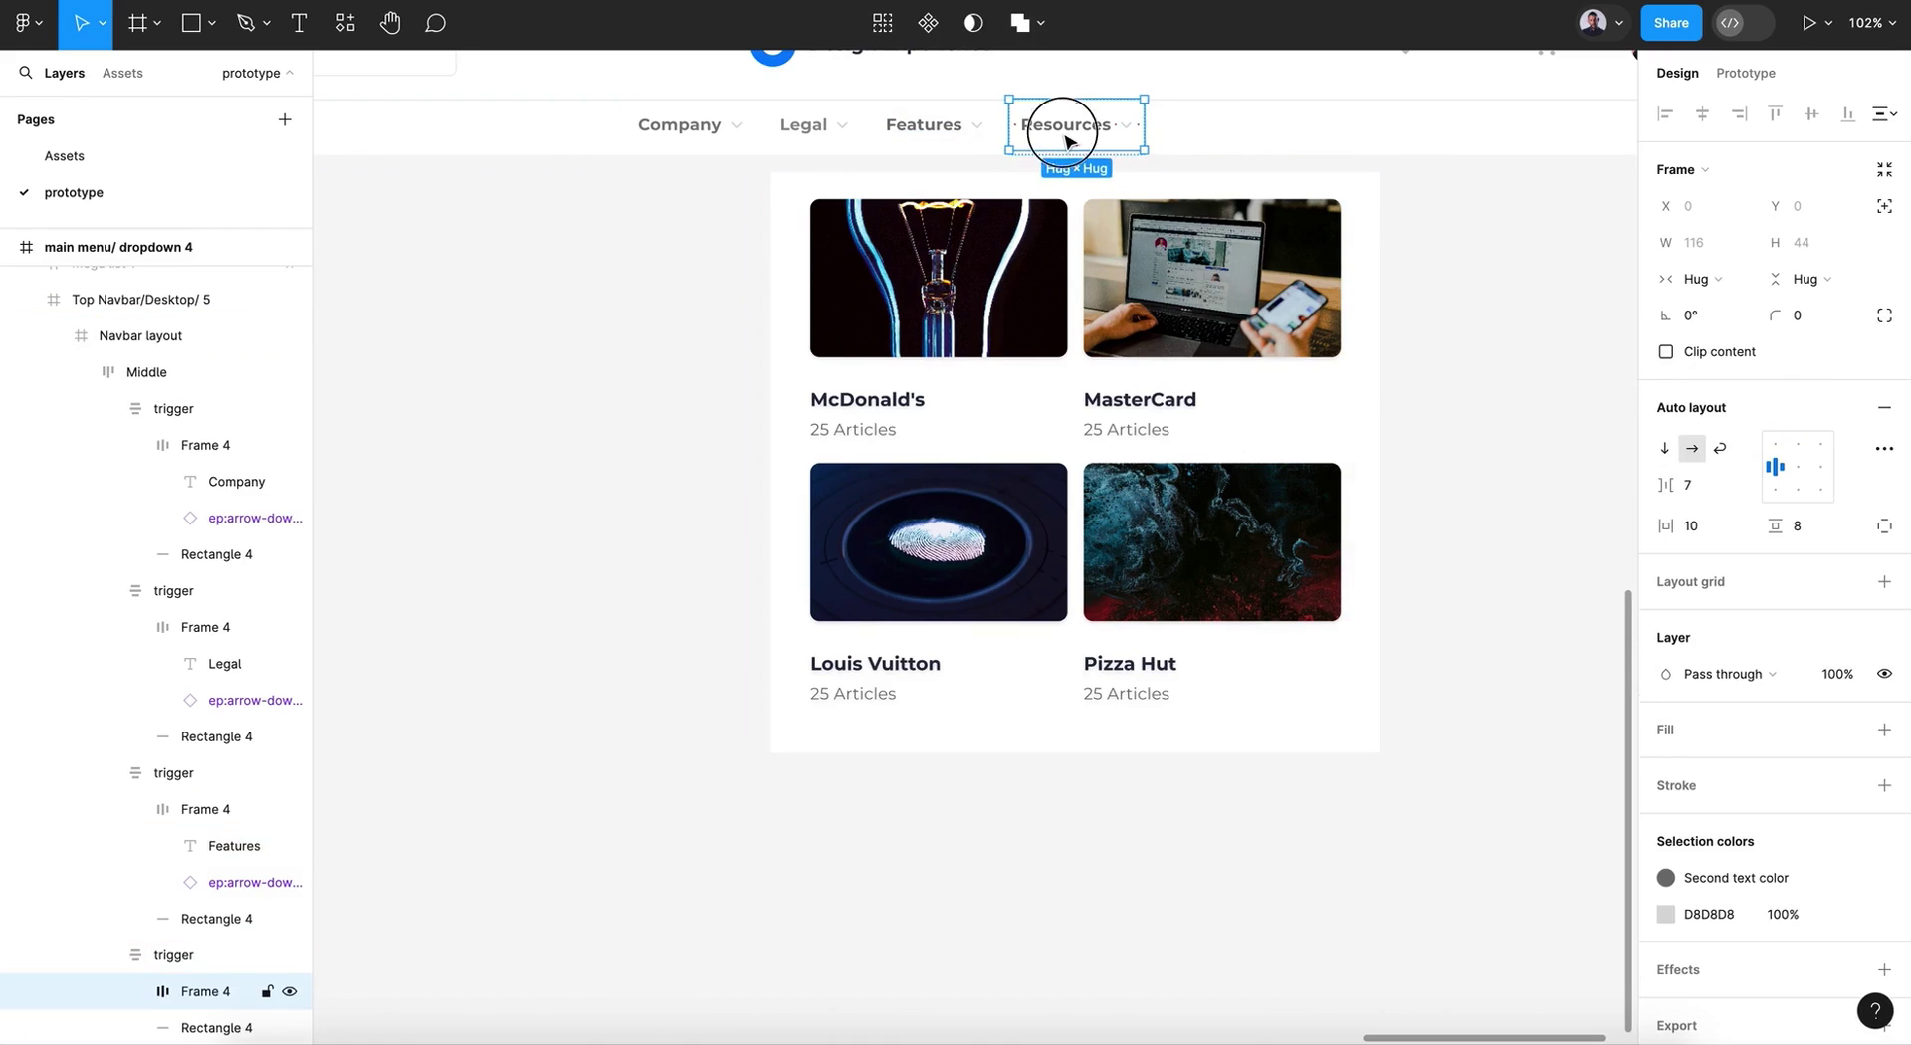
left_click(1064, 139)
left_click(1838, 519)
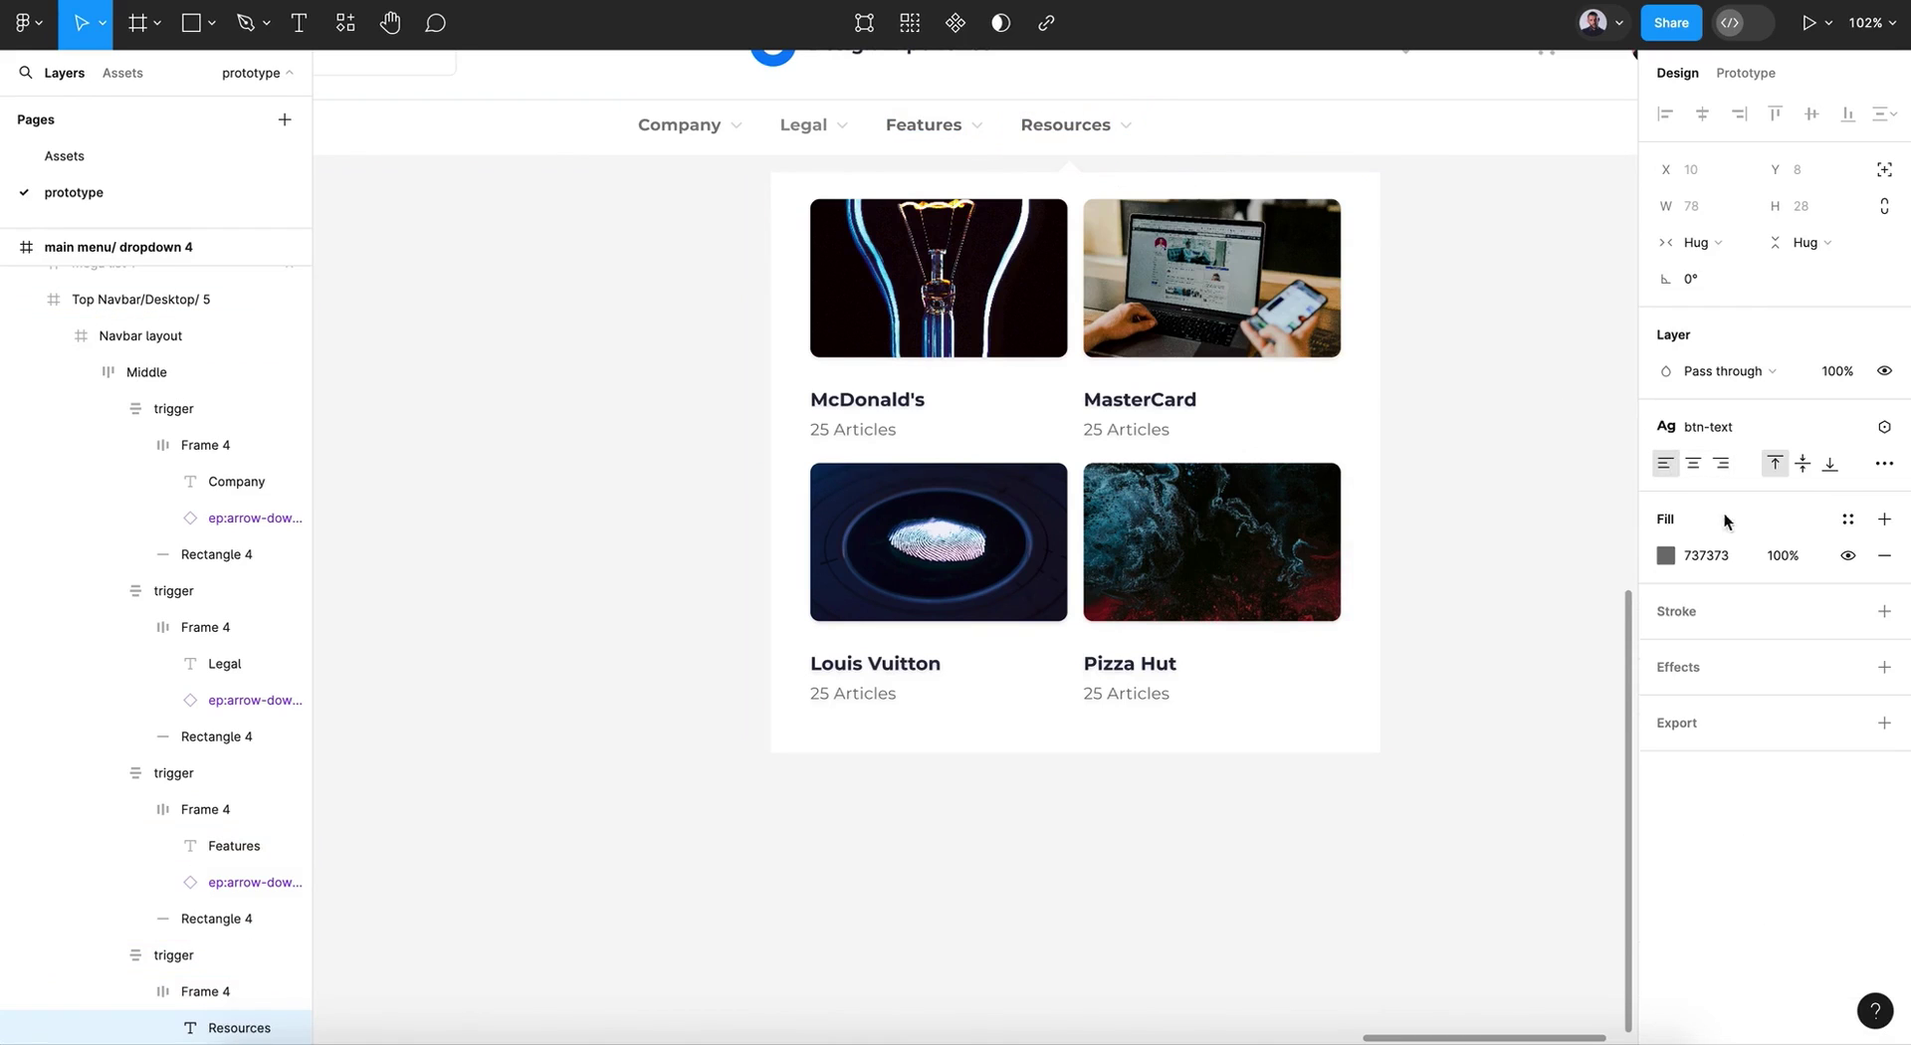
left_click(1666, 556)
mouse_move(1365, 609)
left_mouse_down()
mouse_move(1335, 640)
mouse_move(1354, 642)
left_mouse_up()
Step: Set the fill opacity of the underline below Resources in main menu/ dropdown 4 to 100%
scroll(249, 996, "down", 3)
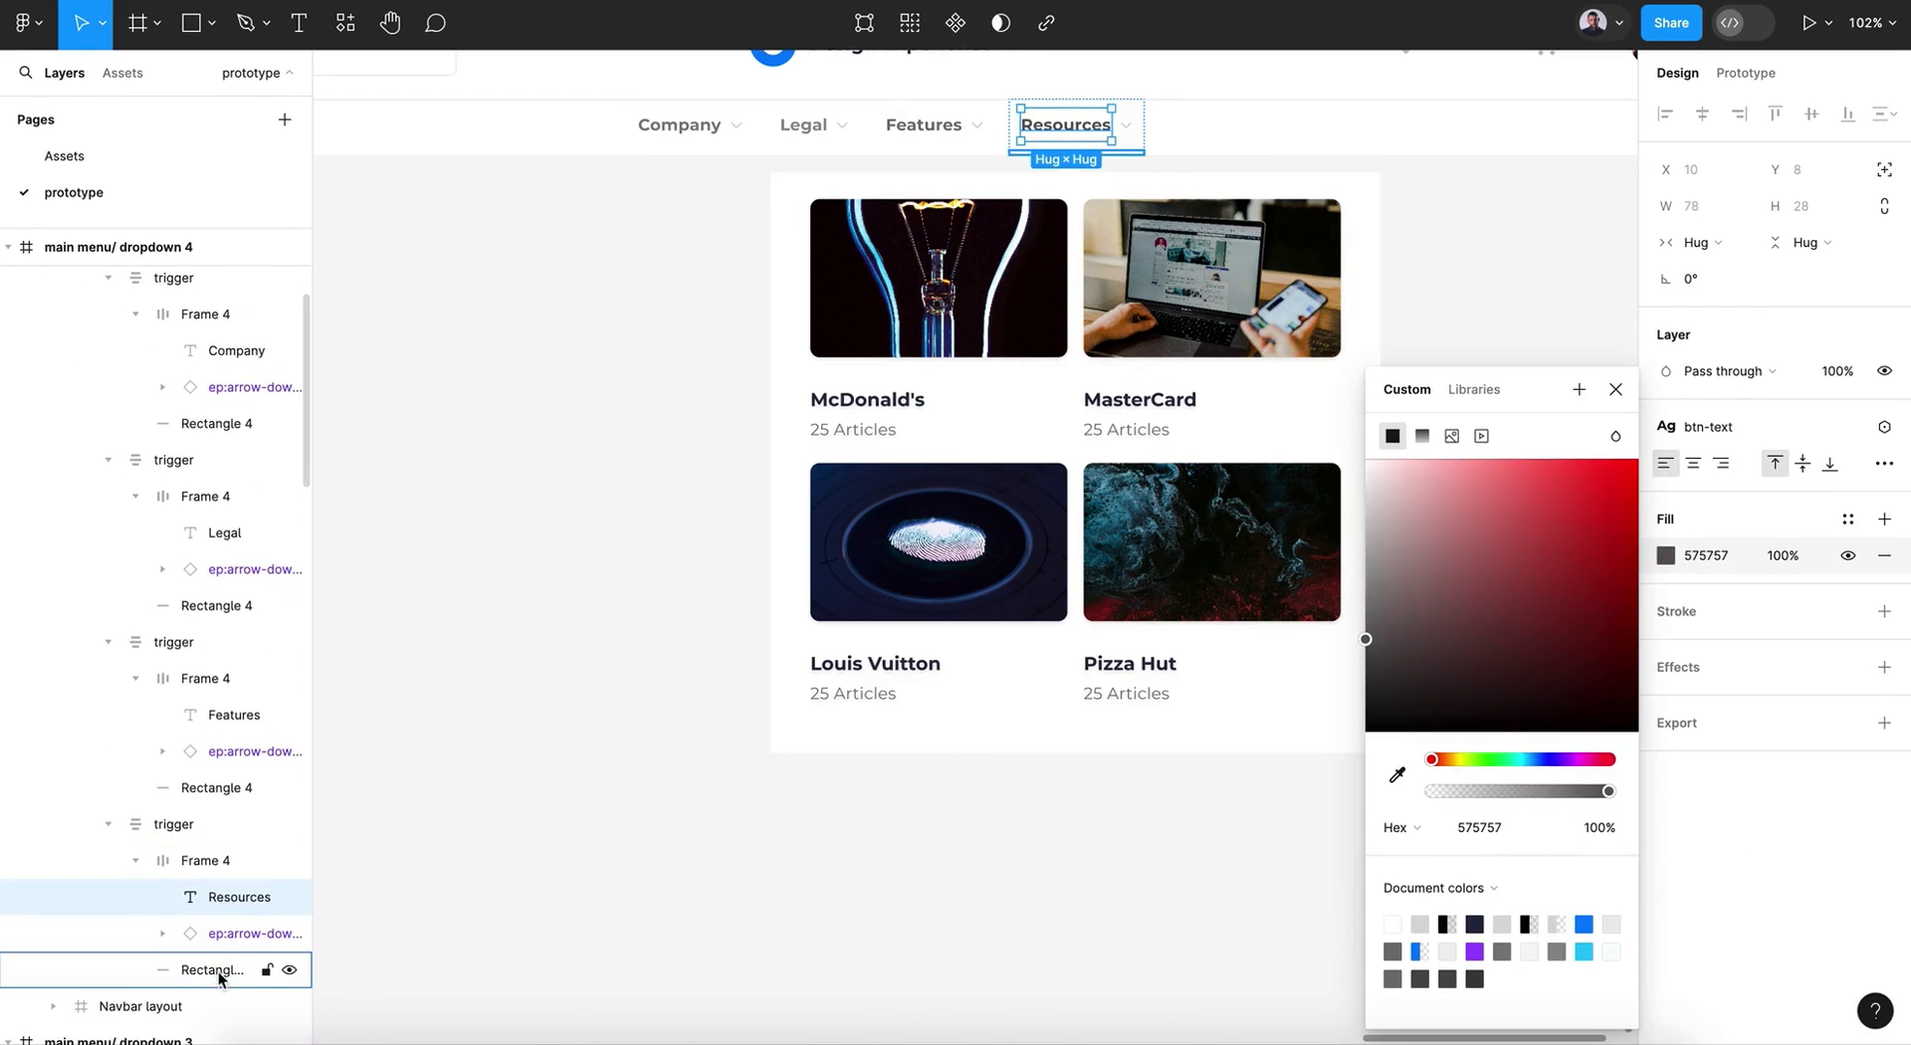
left_click(219, 971)
left_click(1777, 465)
type("100")
key("Return")
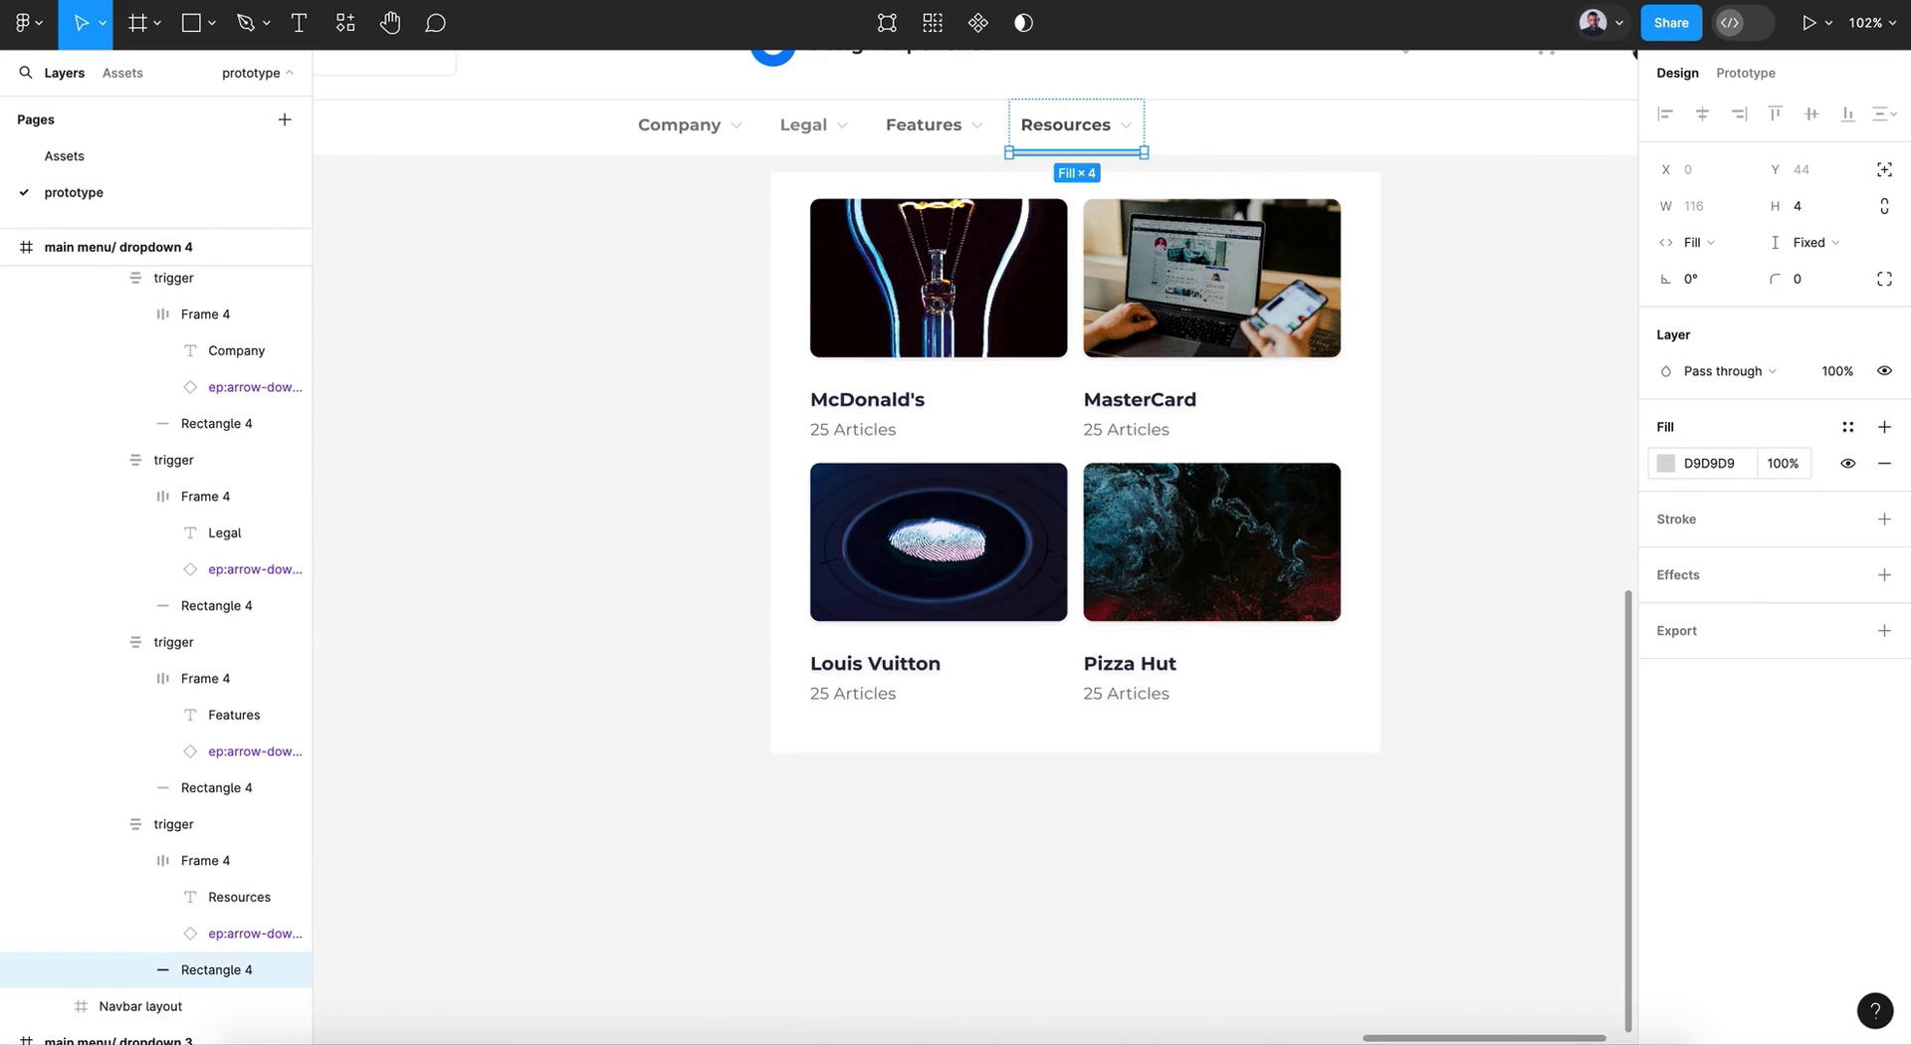
Step: Recolour the underline below Resources in main menu/ dropdown 4 to the blue document colour 007DFC
left_click(1665, 463)
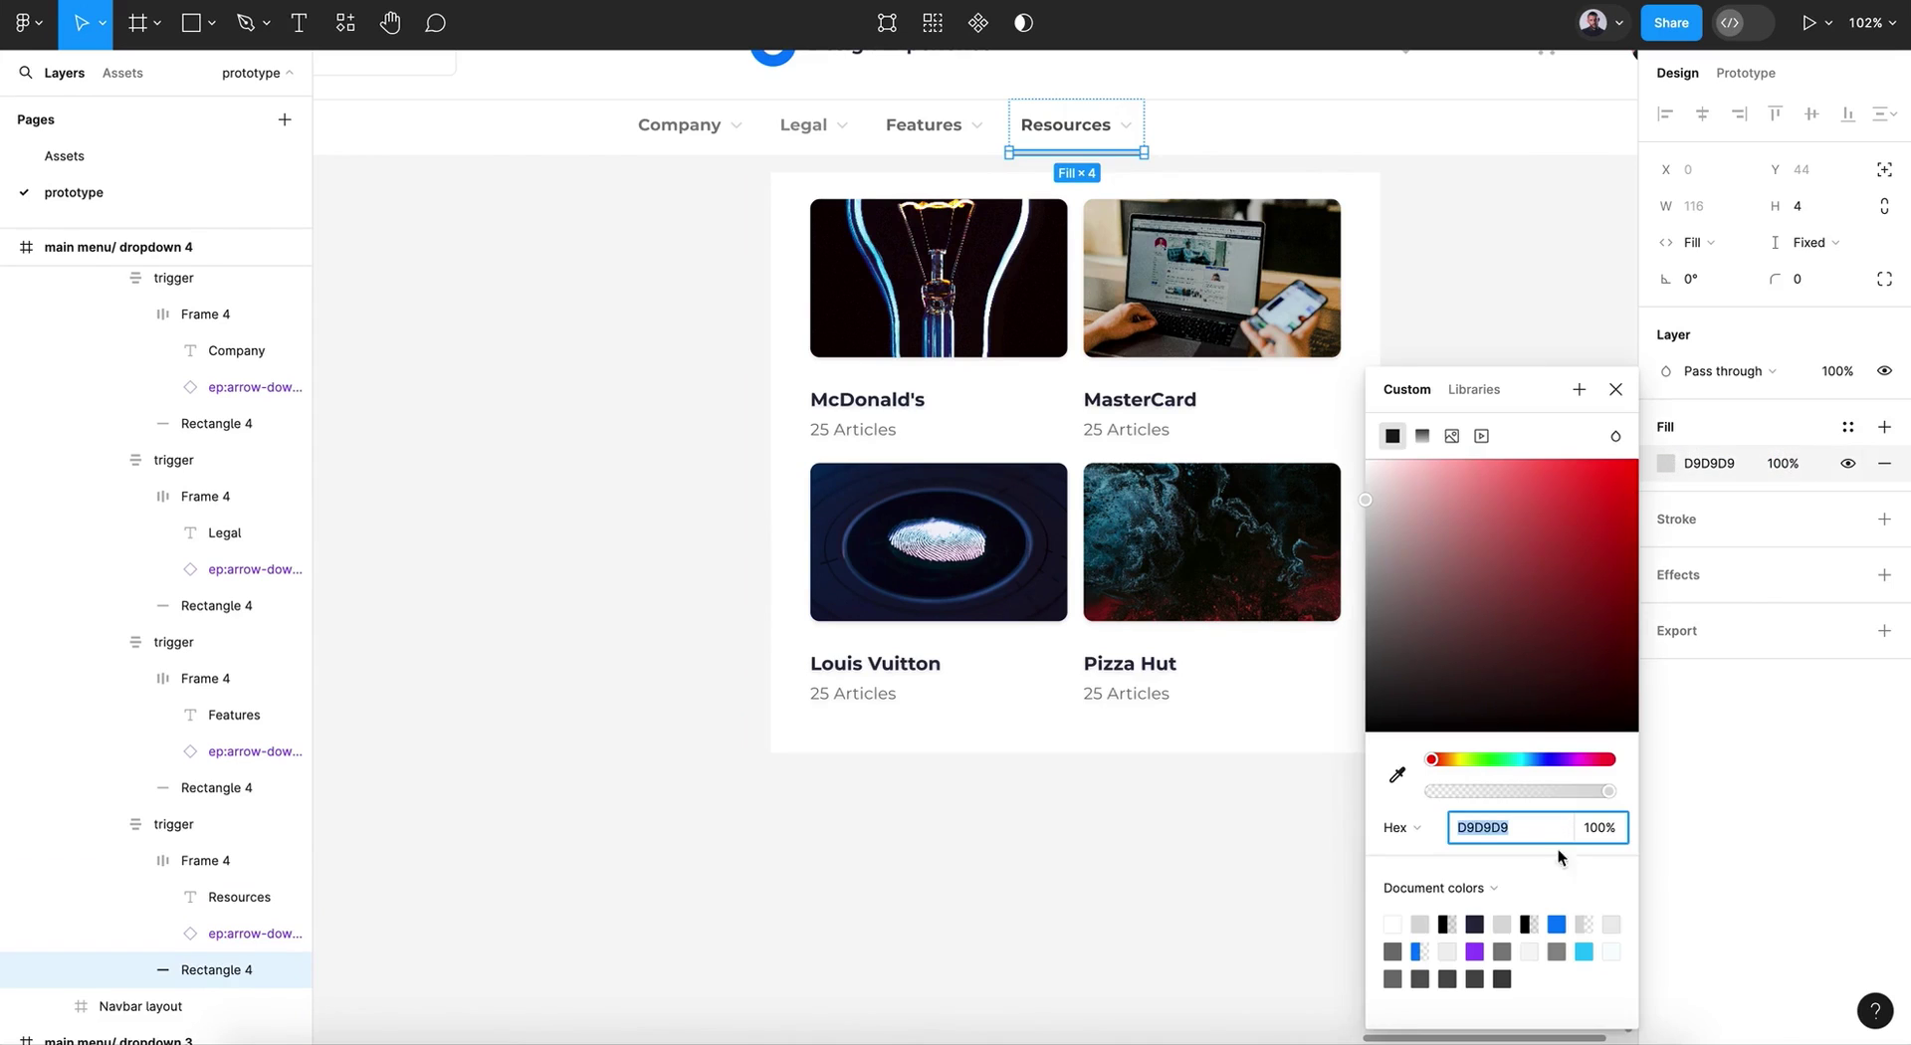
left_click(1558, 923)
left_click(1616, 389)
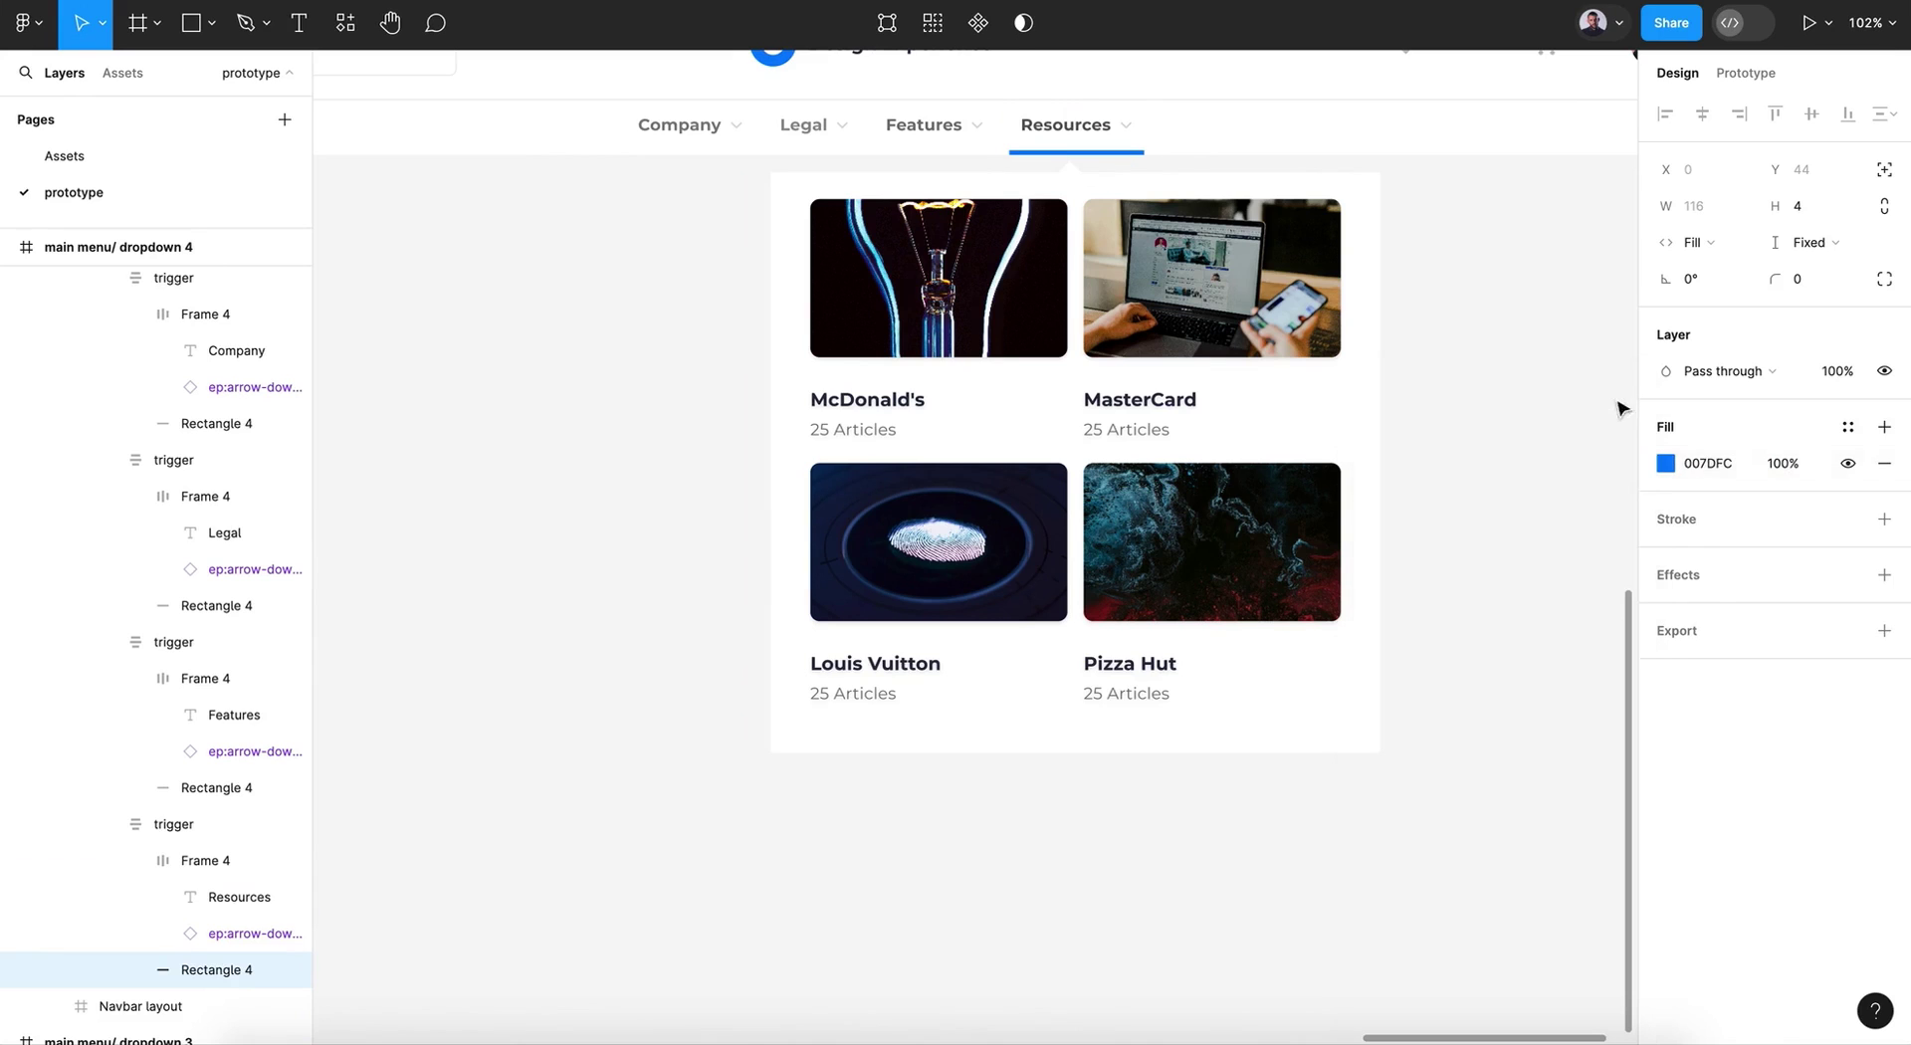
left_click(1550, 414)
Step: Move the main menu/ default frame above the row of dropdown frames, roughly centred at X 741, Y -108
scroll(1550, 414, "down", 4)
scroll(1550, 414, "down", 6)
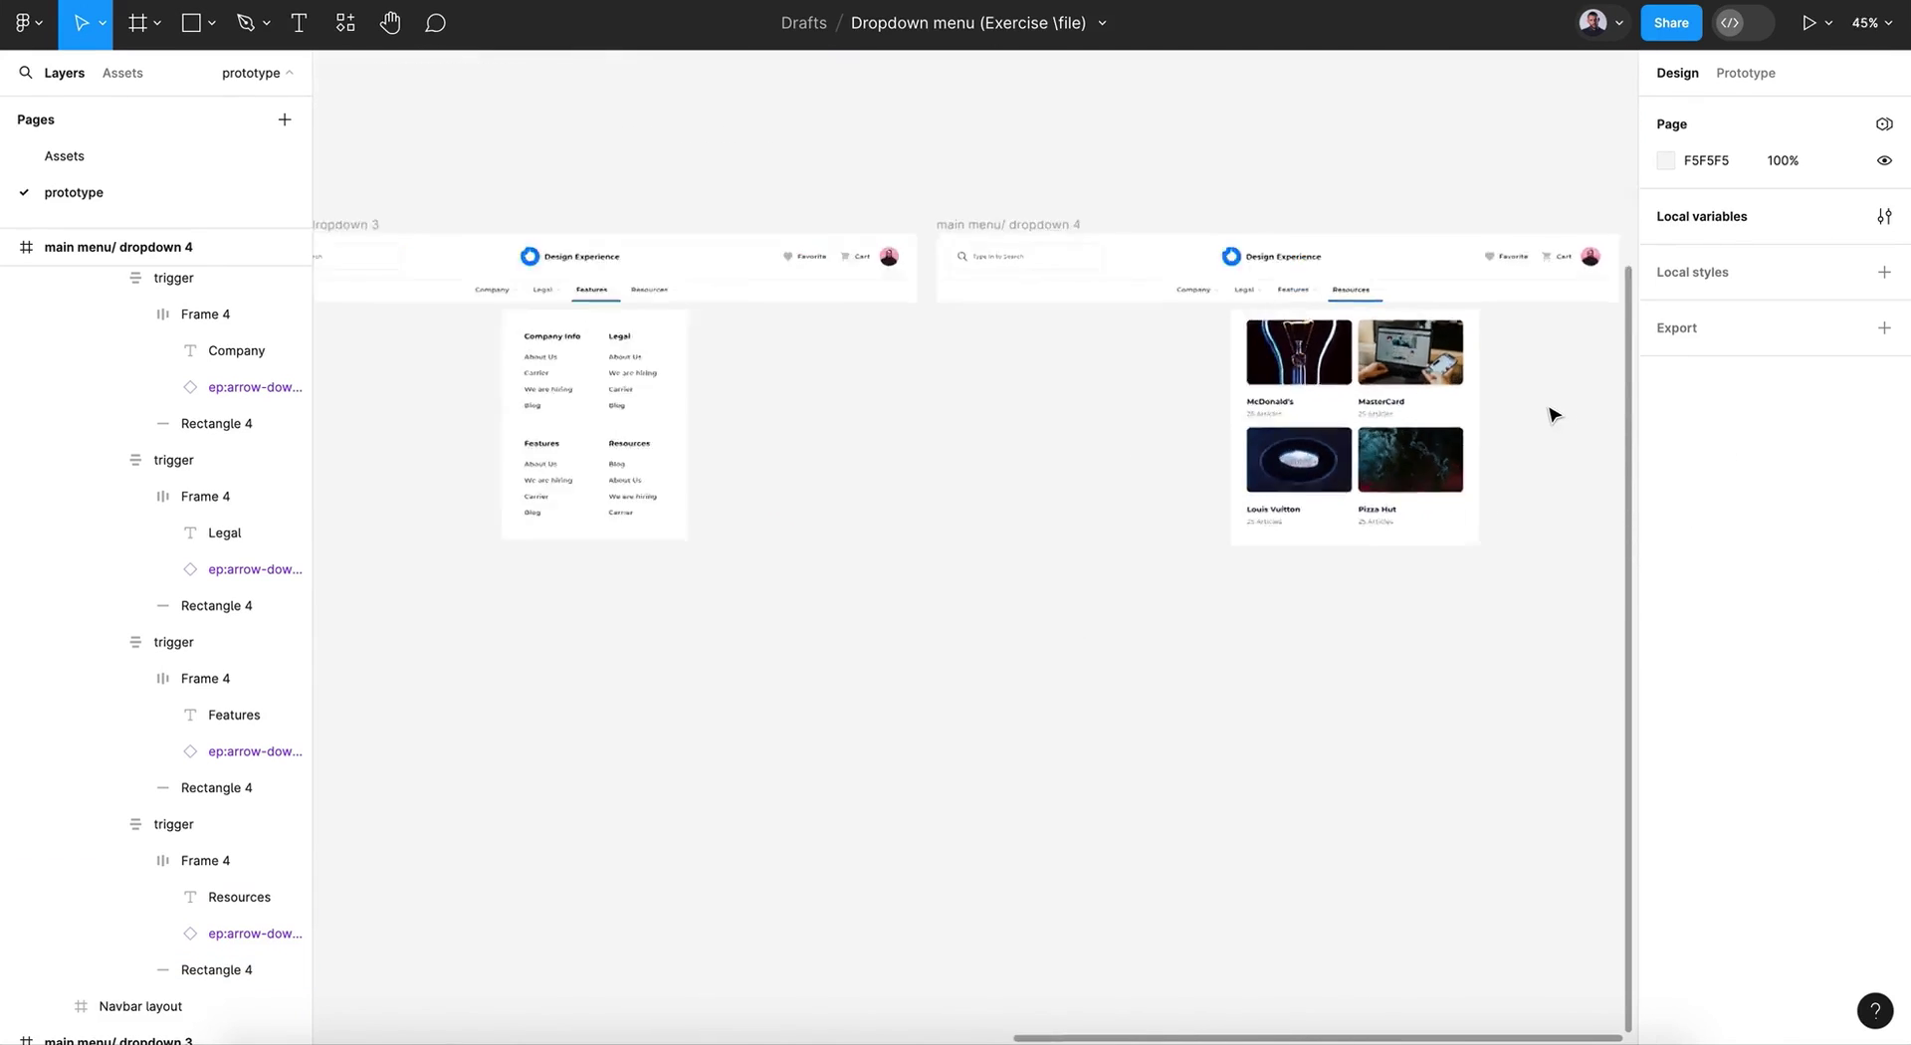
scroll(1550, 414, "down", 2)
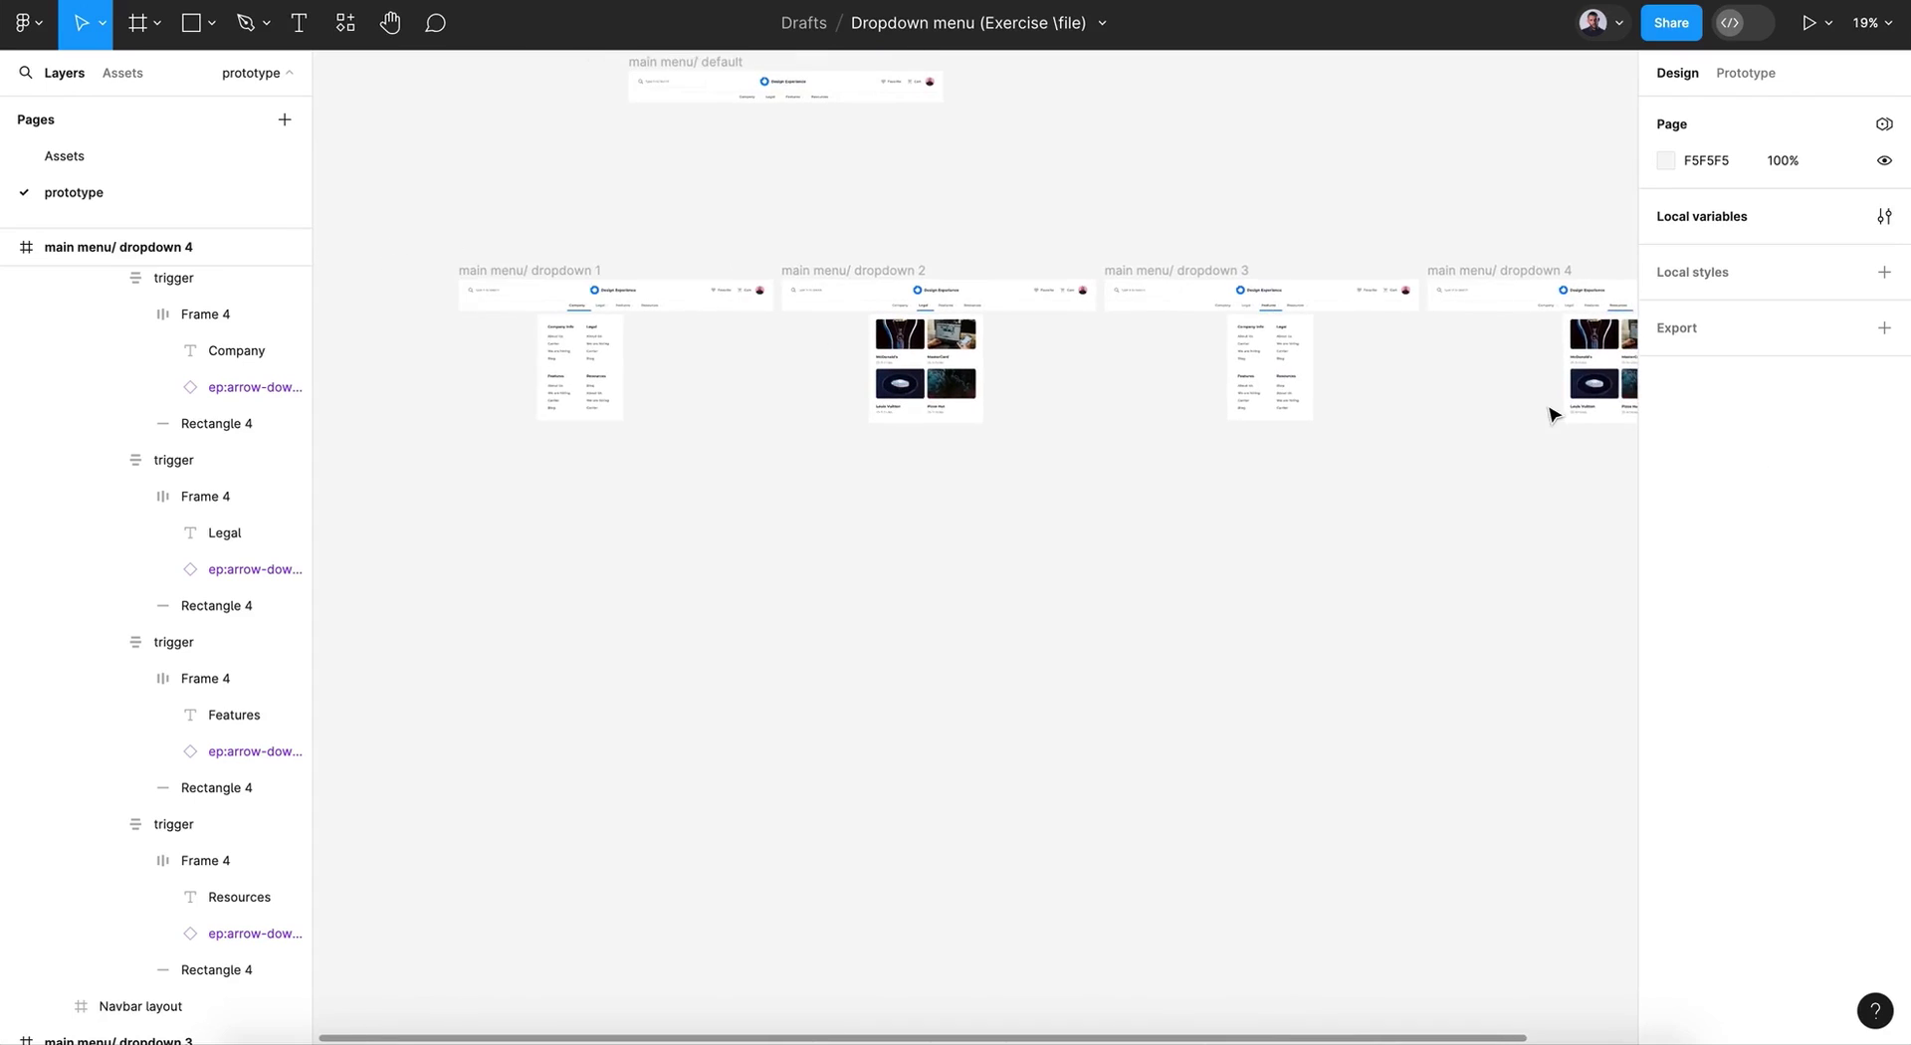
left_click(1164, 276)
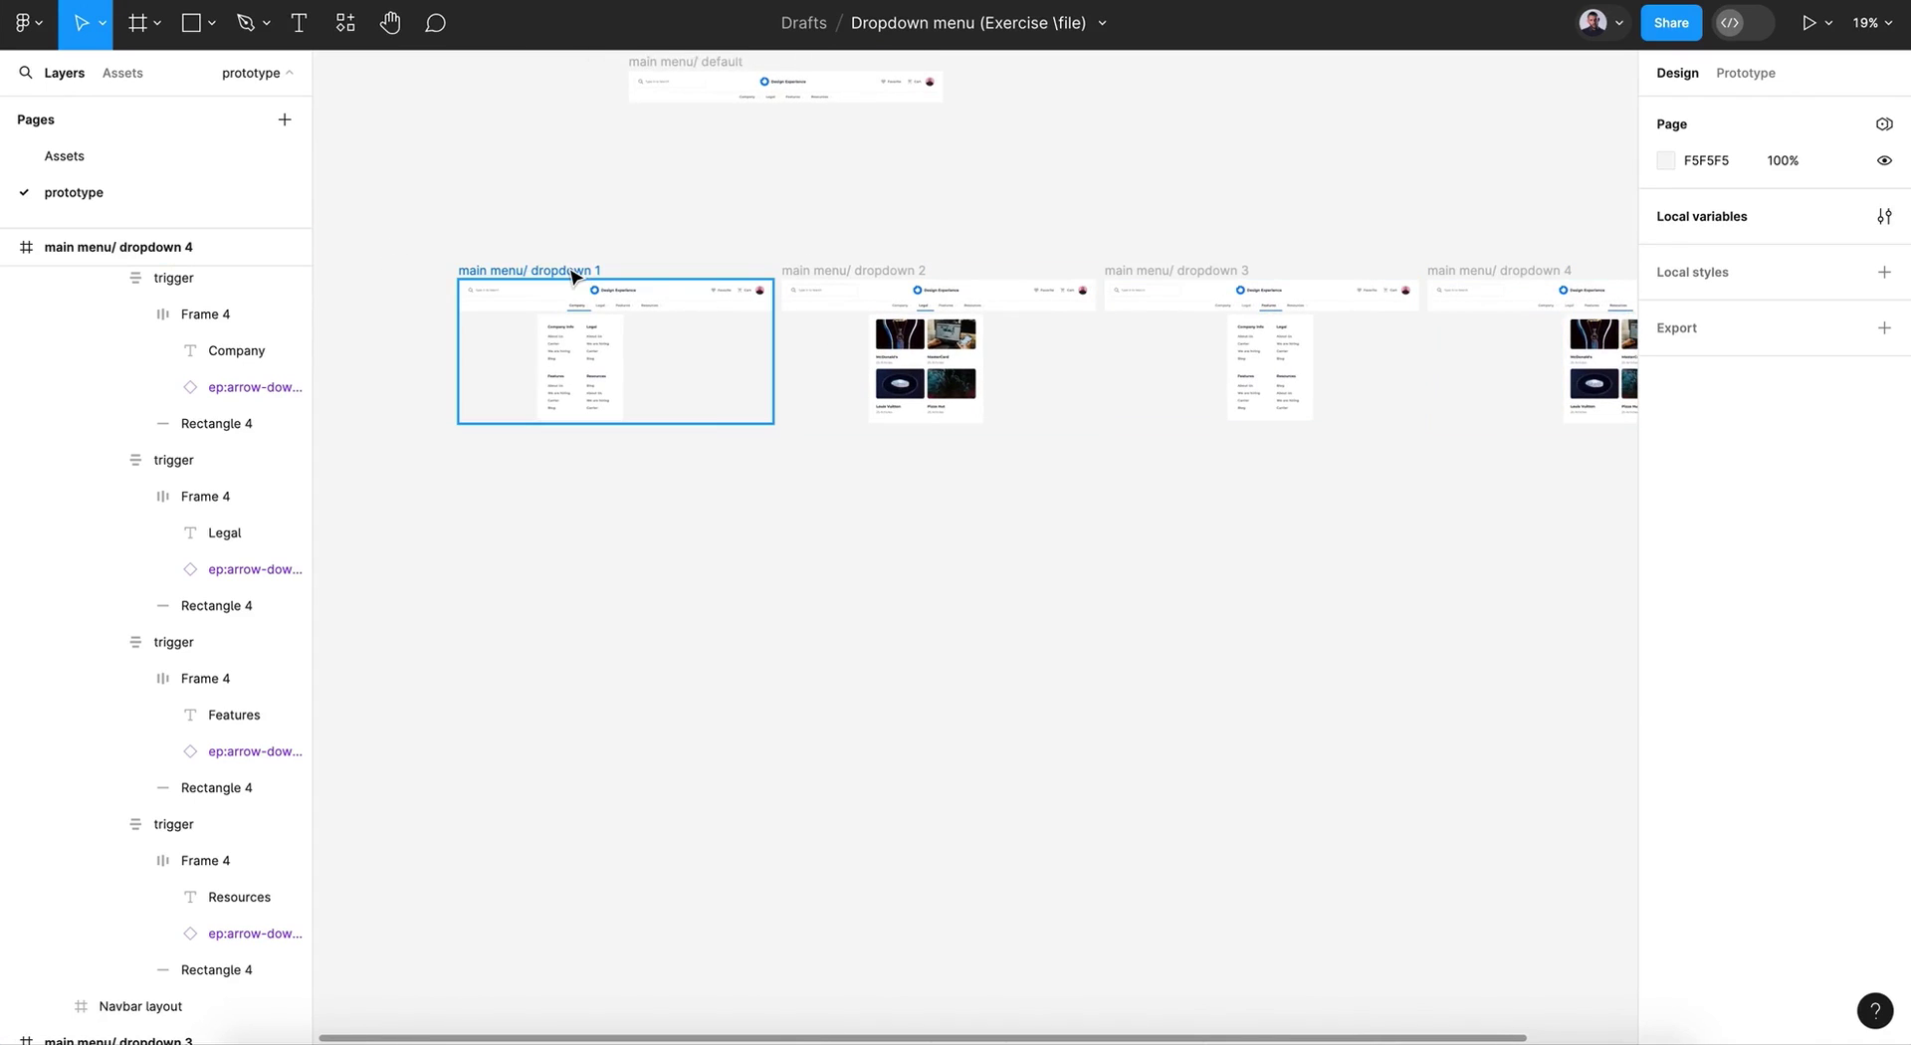
scroll(572, 277, "up", 1)
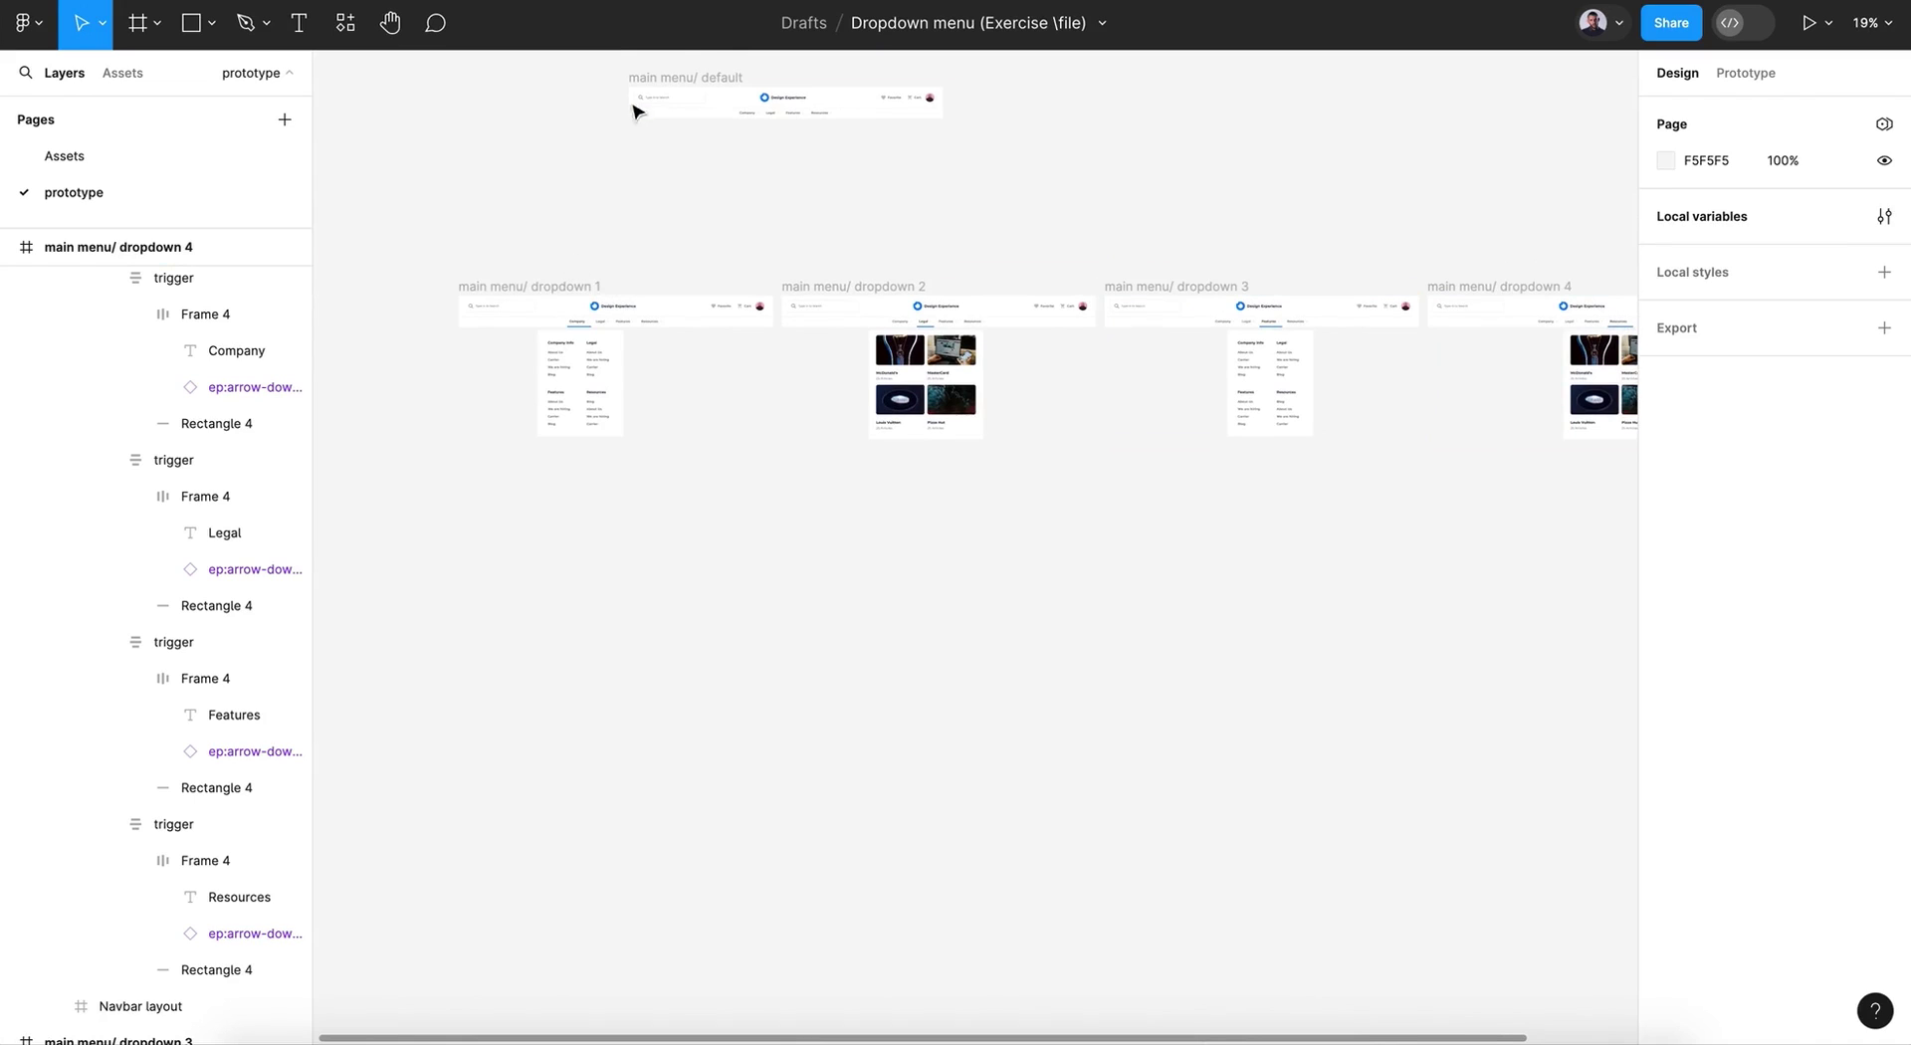
left_click_drag(682, 73, 1021, 88)
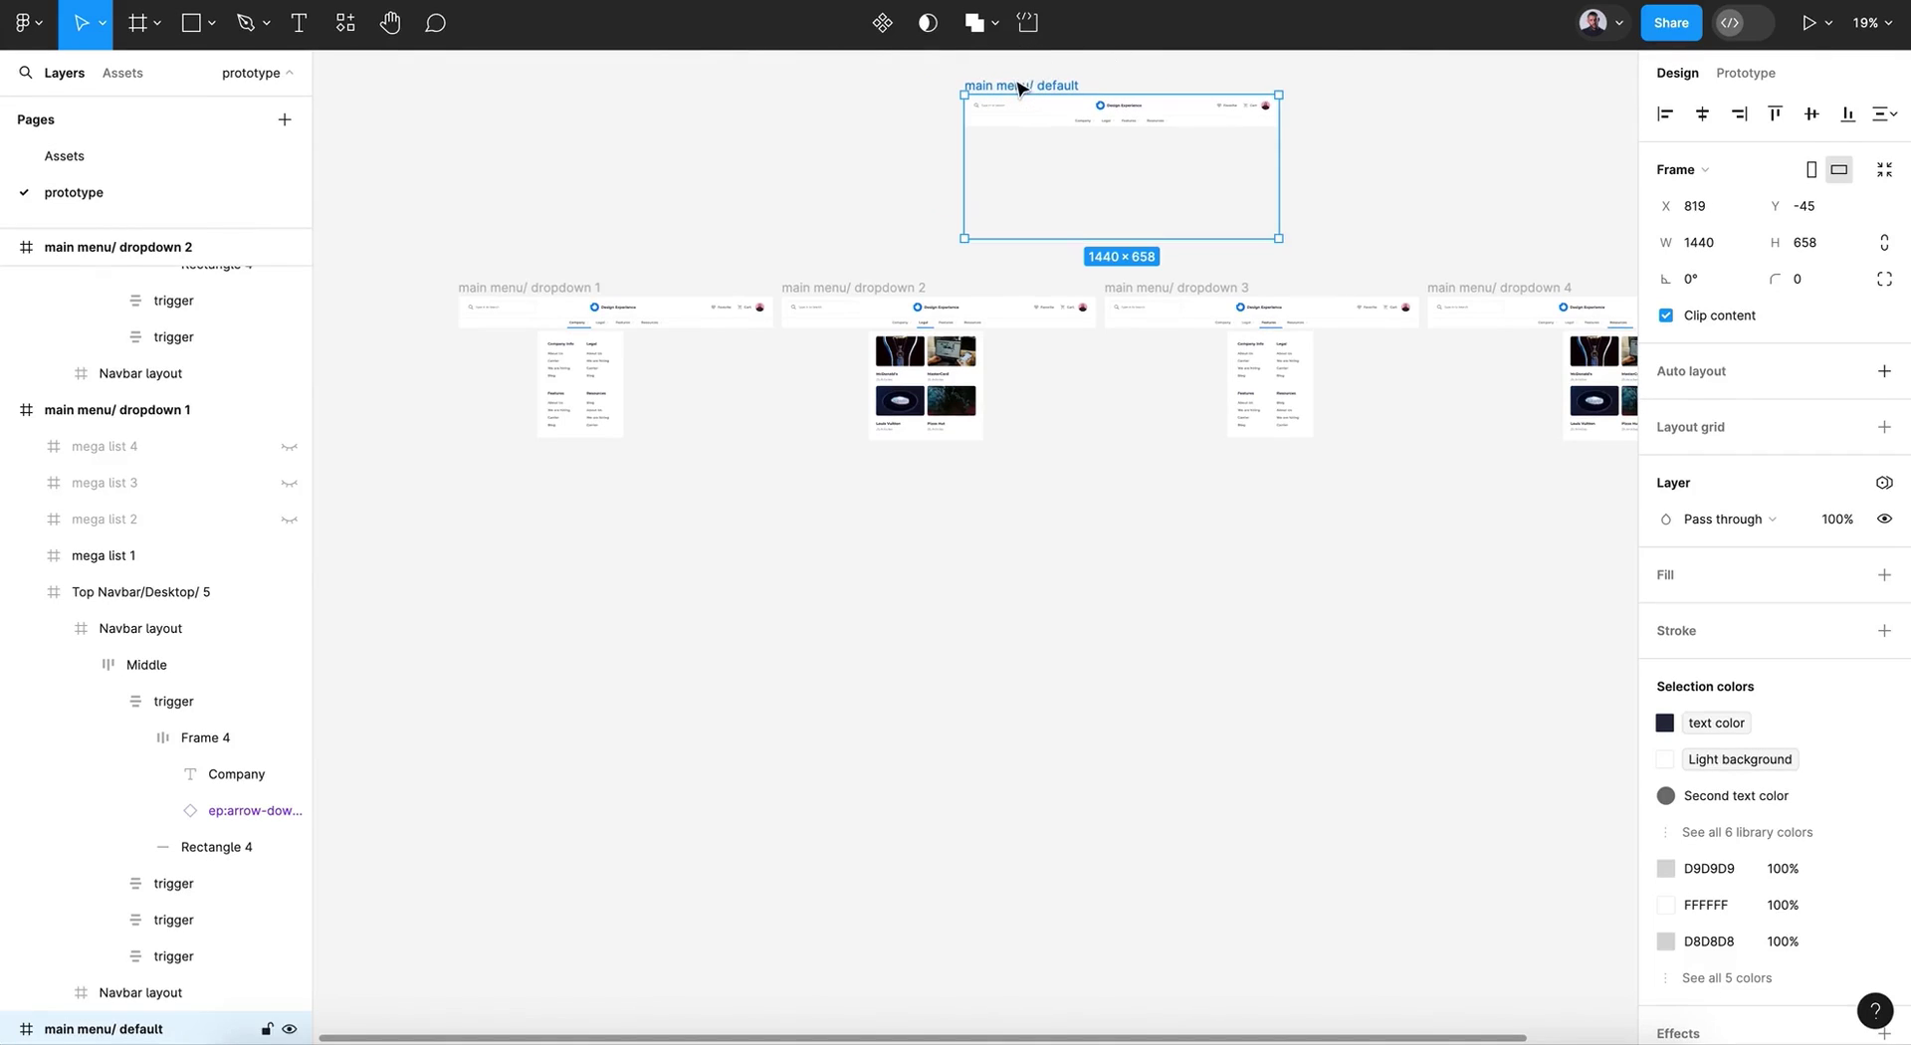
scroll(1054, 431, "up", 5)
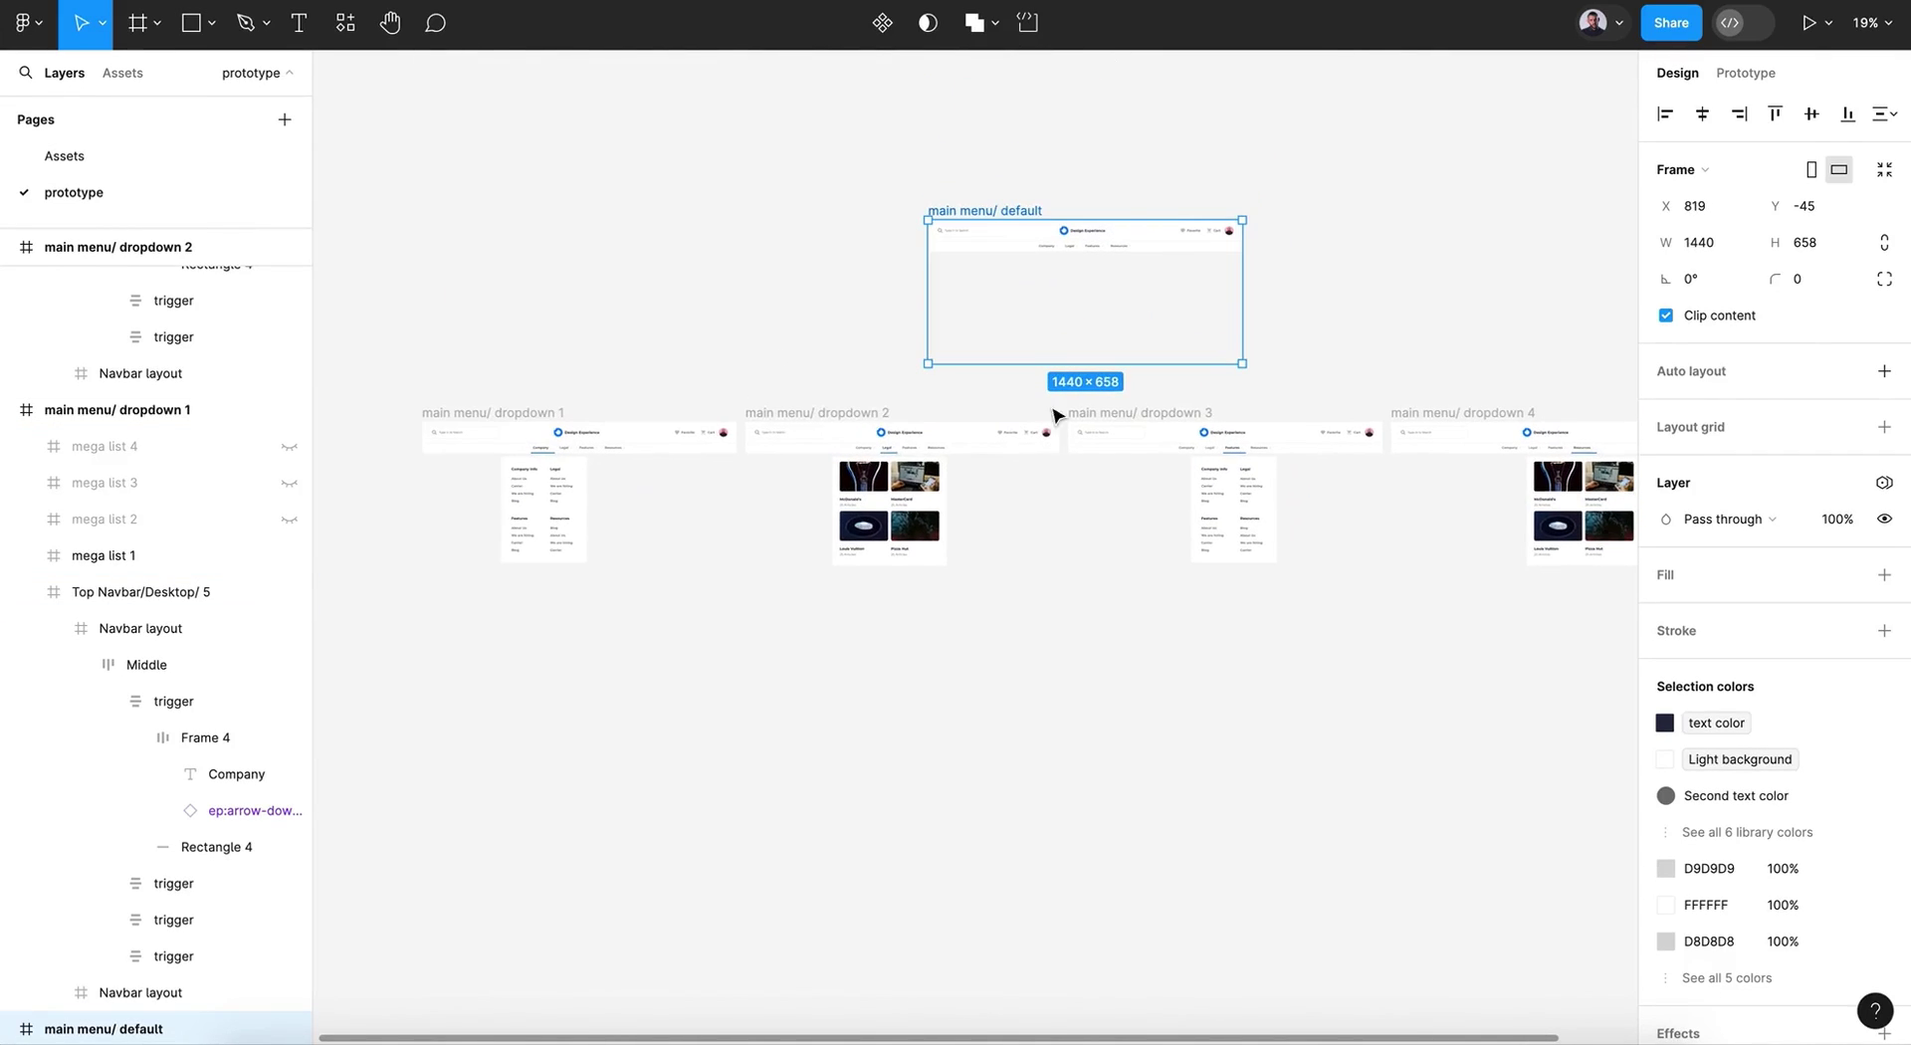
left_click_drag(984, 218, 966, 200)
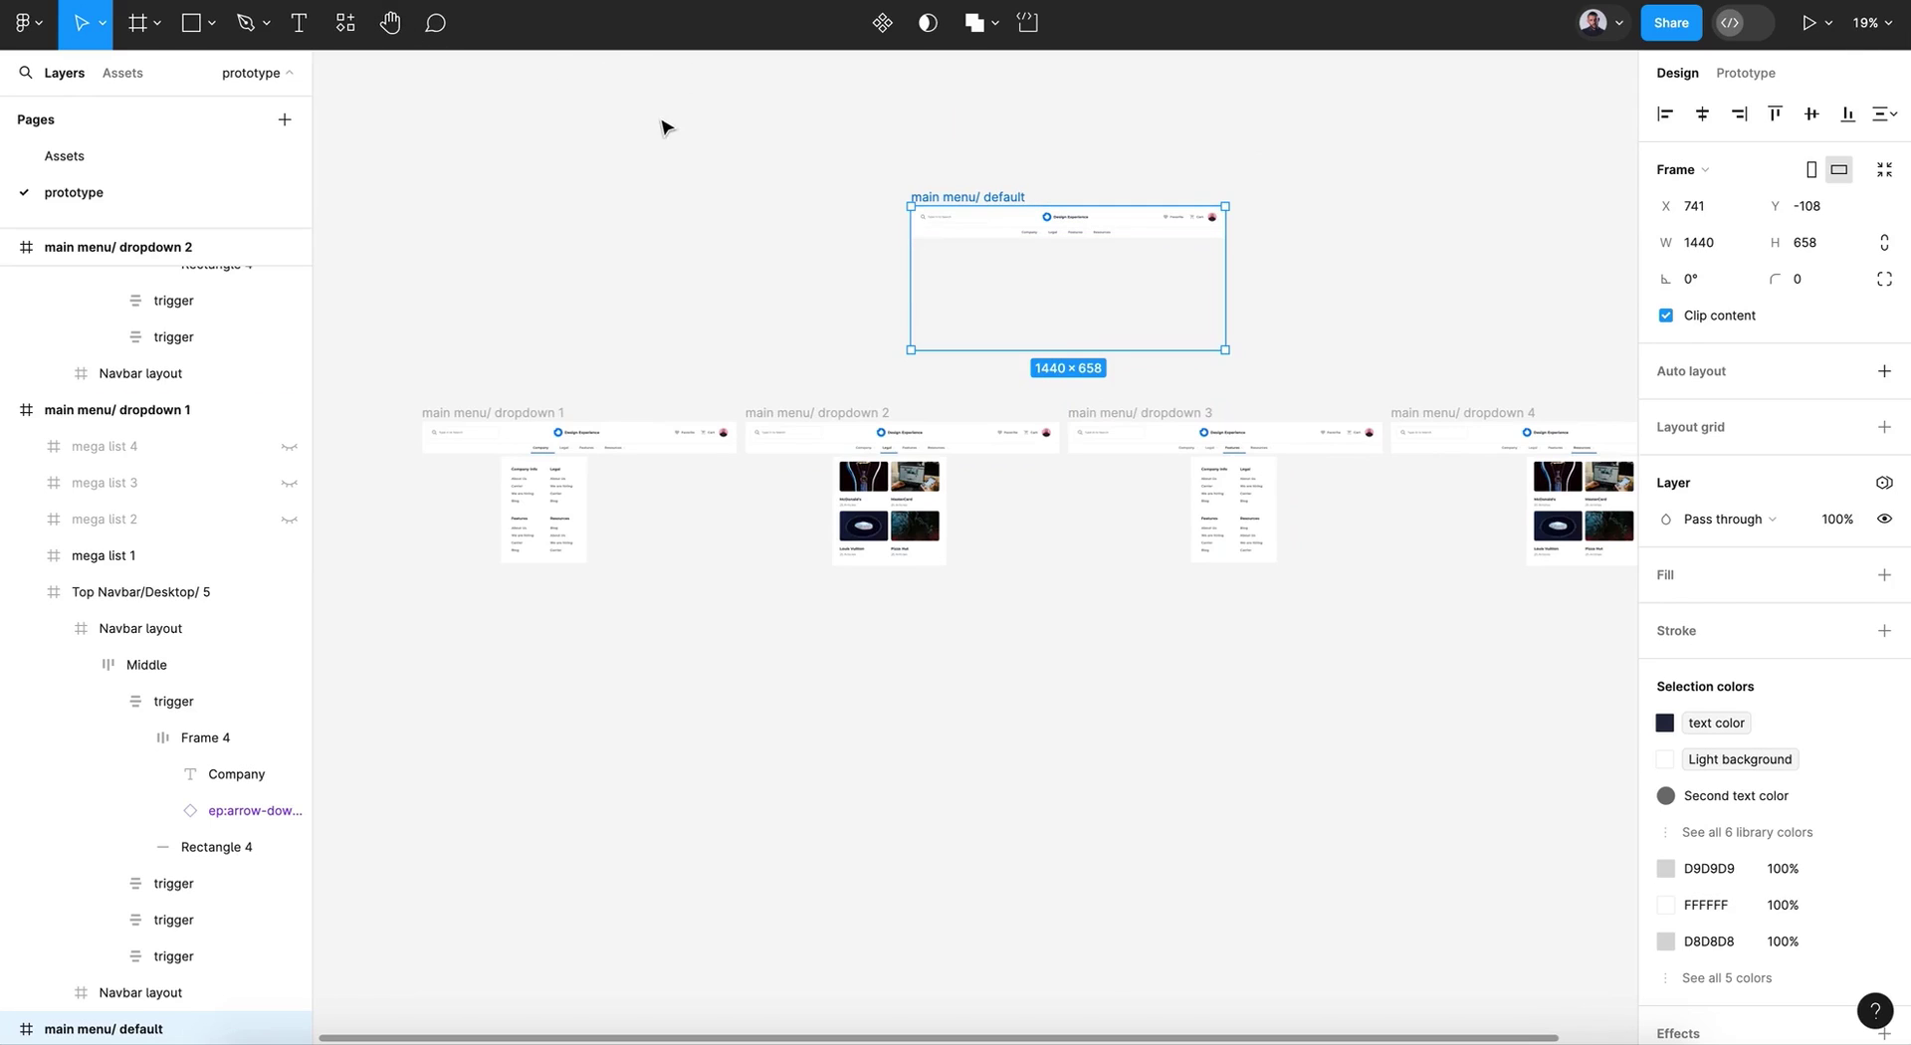
Step: Select the Company trigger in main menu/ default together with its matching triggers in all four dropdown frames
scroll(662, 127, "up", 5, "ctrl")
scroll(662, 127, "right", 5)
scroll(662, 127, "down", 2)
scroll(665, 126, "down", 1)
scroll(665, 126, "right", 1)
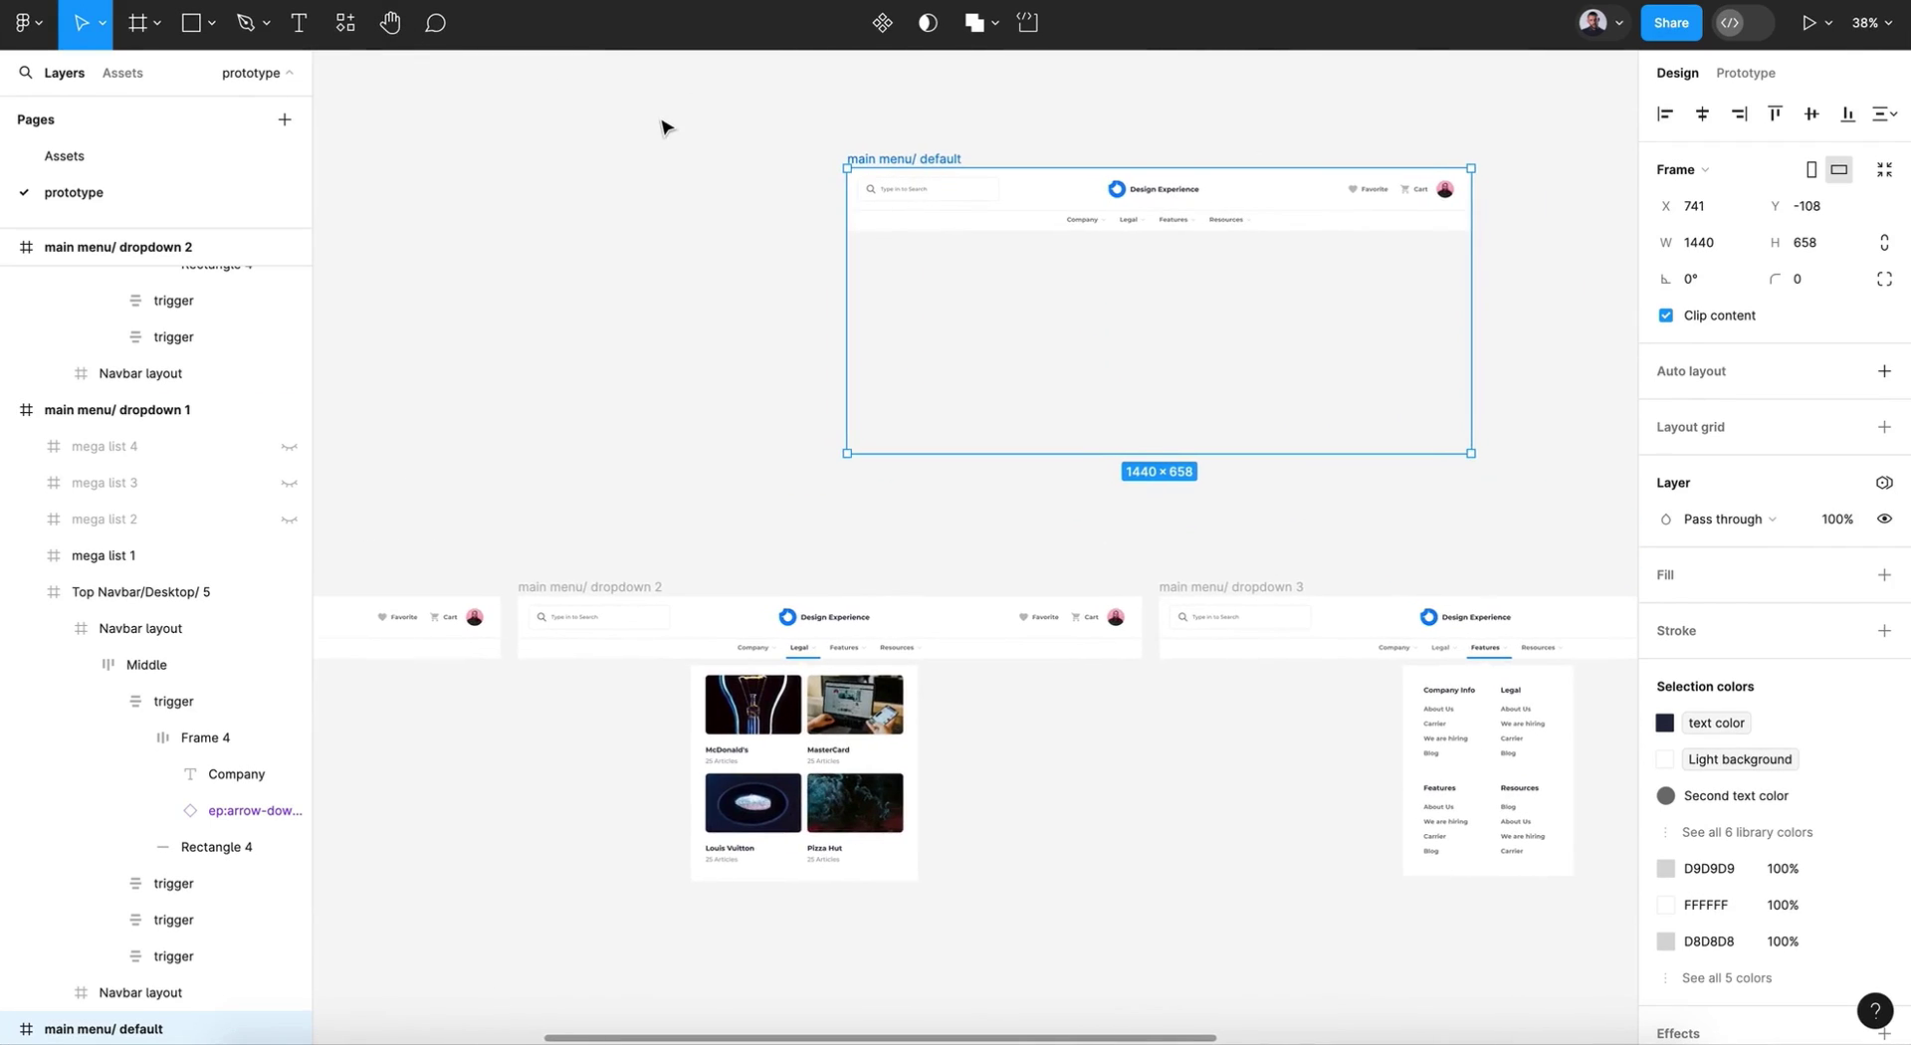
scroll(662, 127, "up", 1, "ctrl")
left_click(1135, 248)
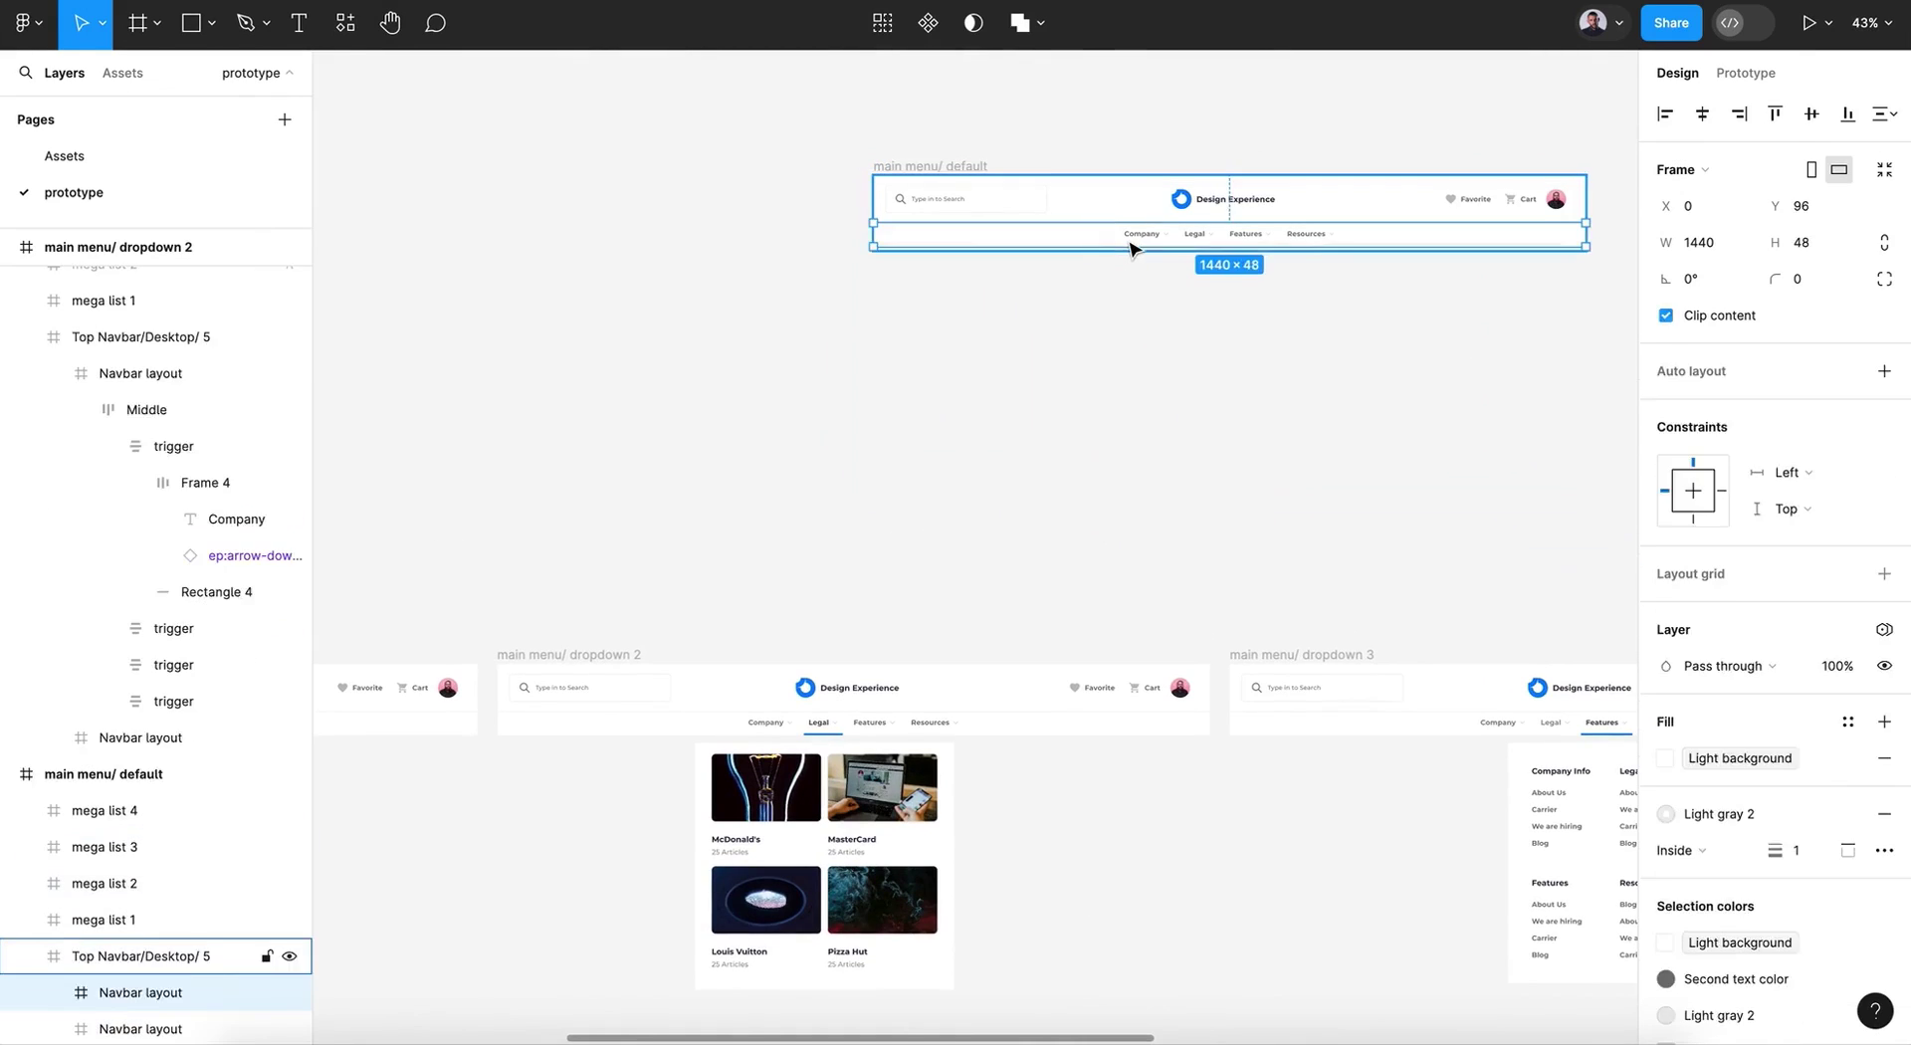
double_click(1131, 244)
scroll(1133, 242, "up", 7, "ctrl")
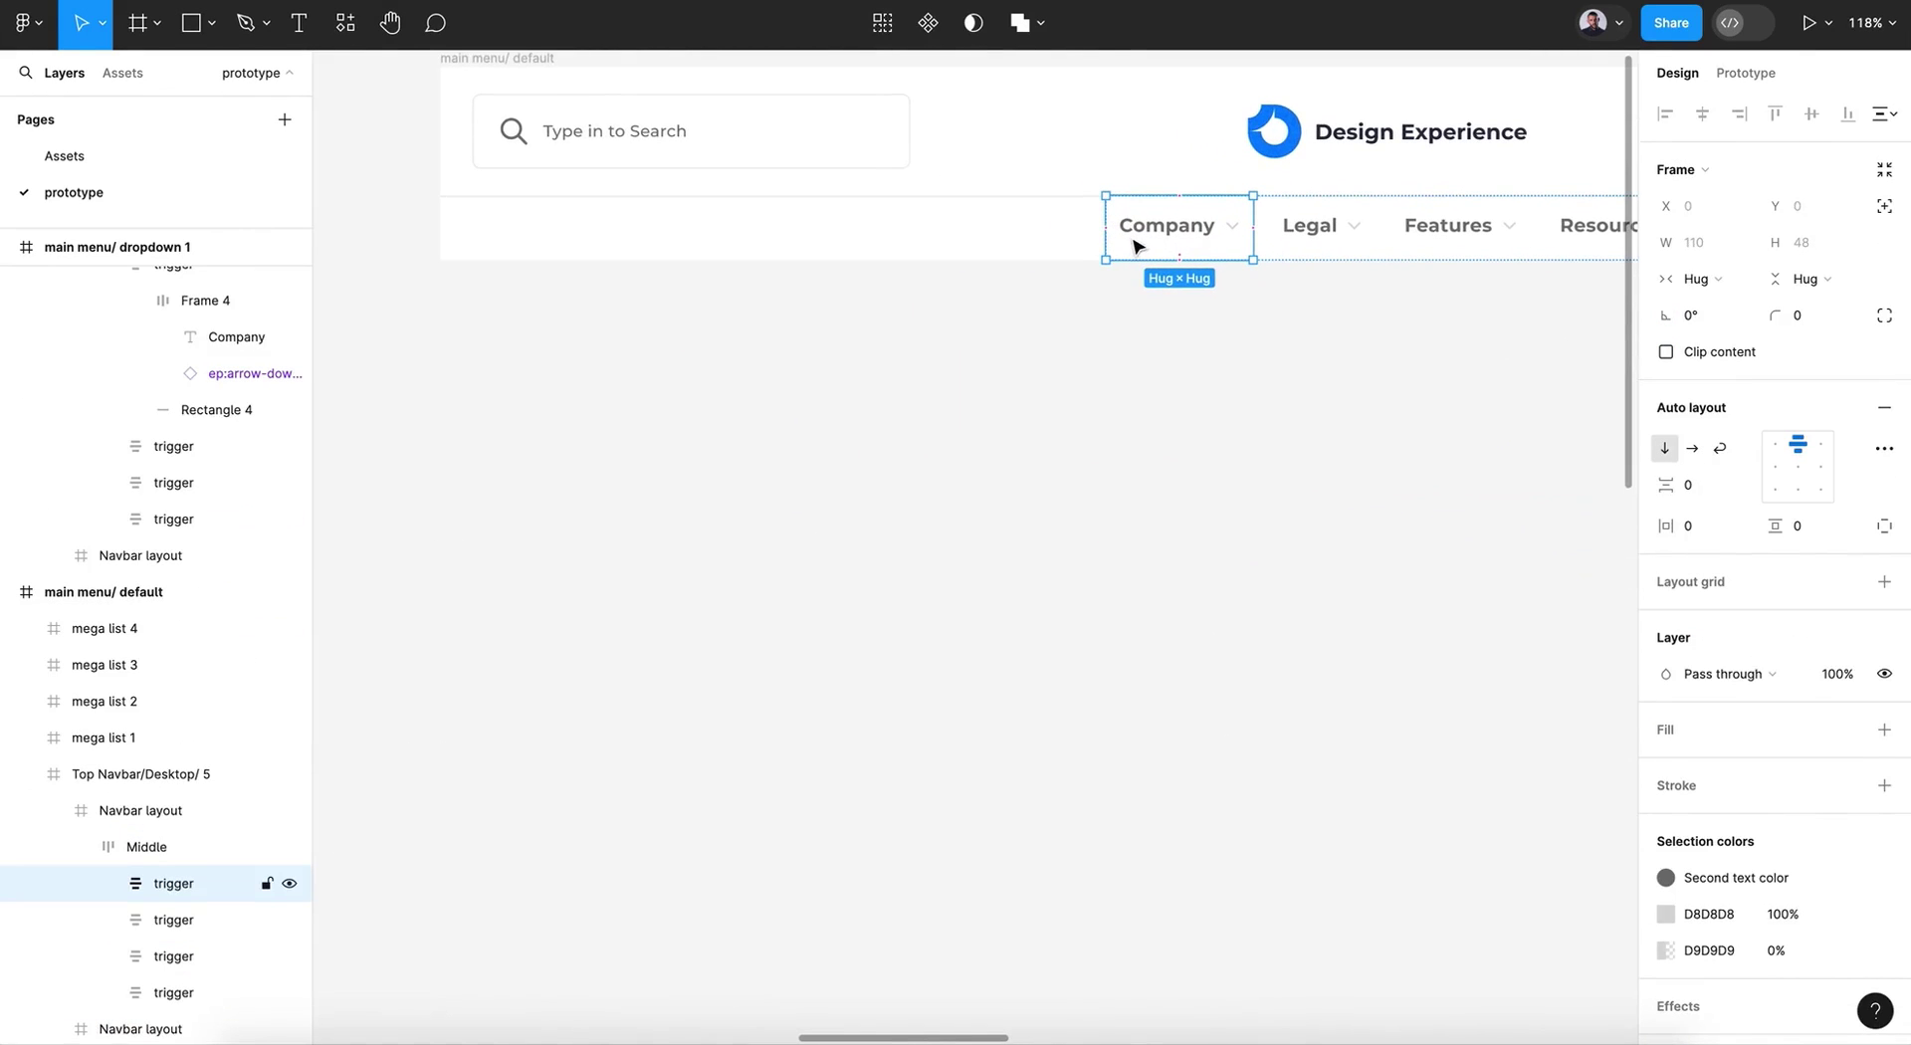
scroll(1065, 372, "down", 6, "ctrl")
scroll(1073, 381, "down", 5)
scroll(1075, 387, "up", 1, "ctrl")
scroll(1075, 389, "down", 2, "ctrl")
scroll(1075, 388, "up", 4)
scroll(1077, 358, "right", 1)
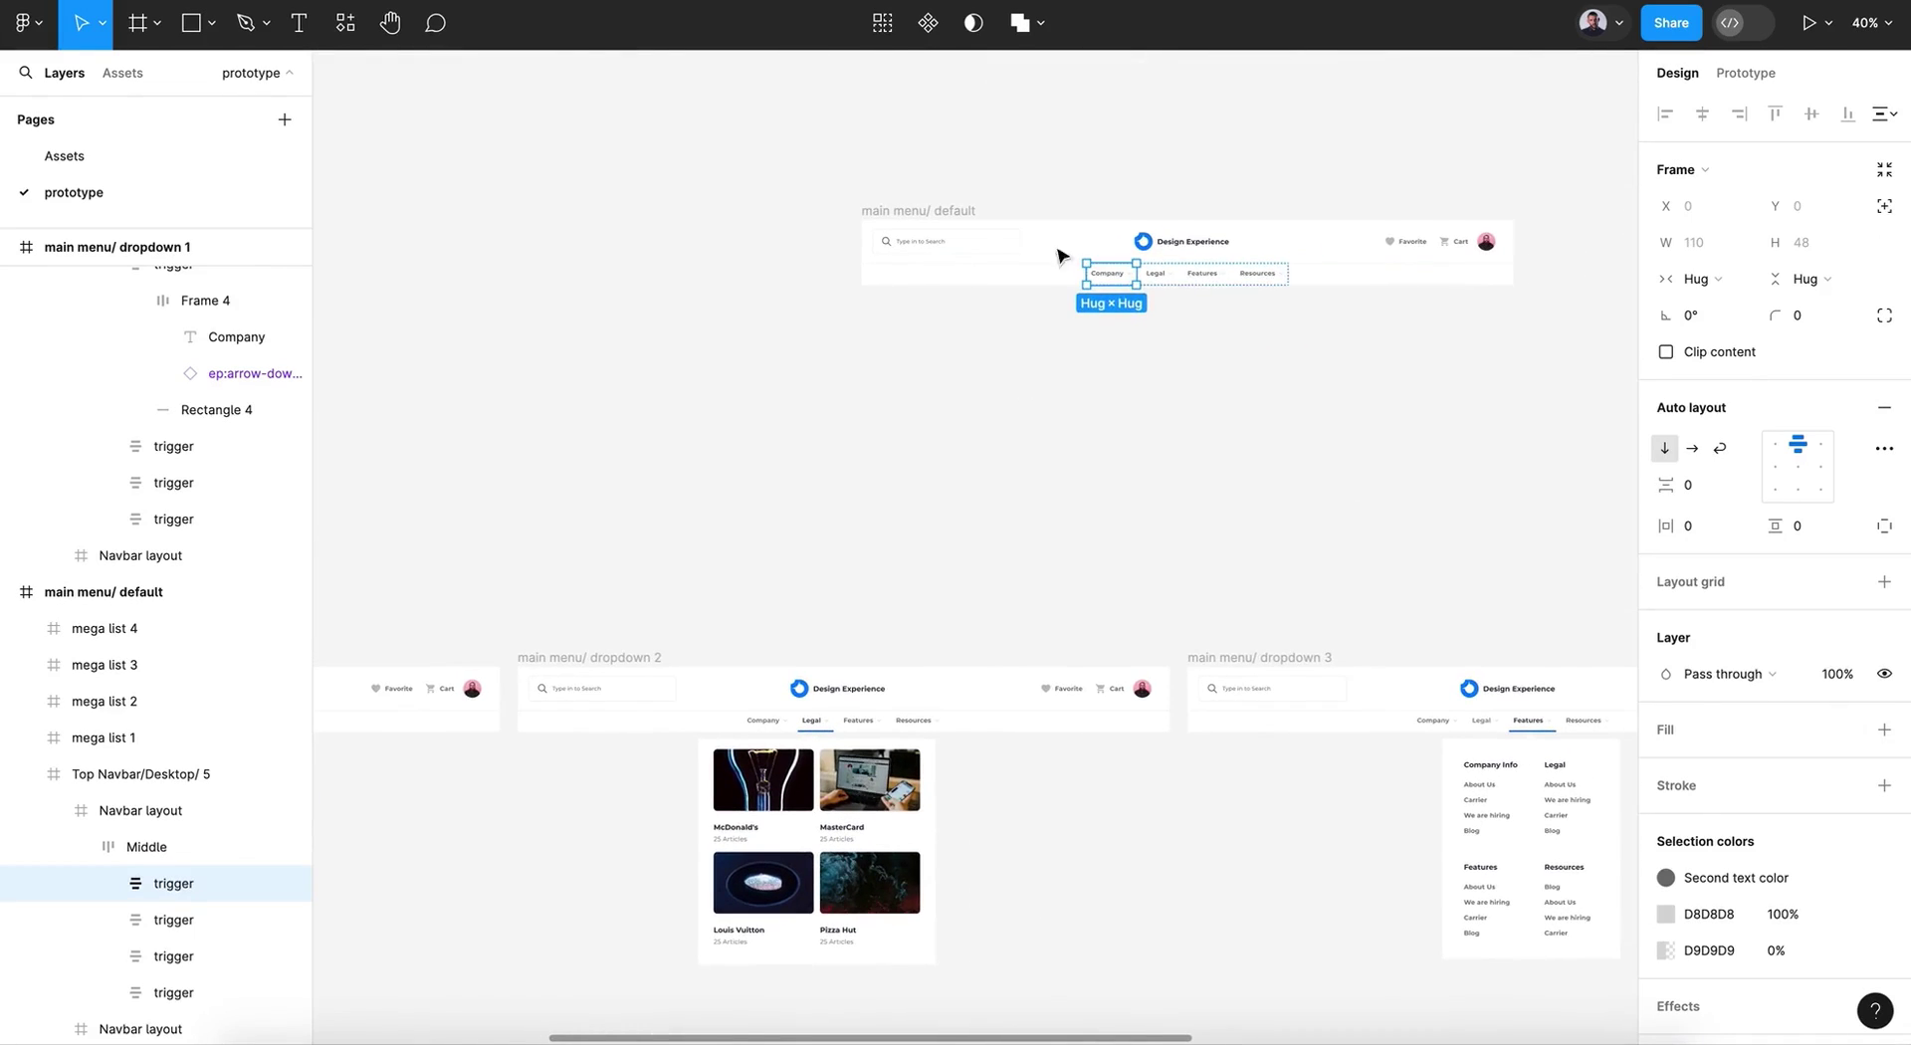
left_click(880, 24)
Step: Check which Company triggers are selected across the four dropdown frames
scroll(934, 286, "down", 3)
scroll(934, 286, "left", 2)
scroll(935, 285, "down", 3)
scroll(935, 285, "left", 5)
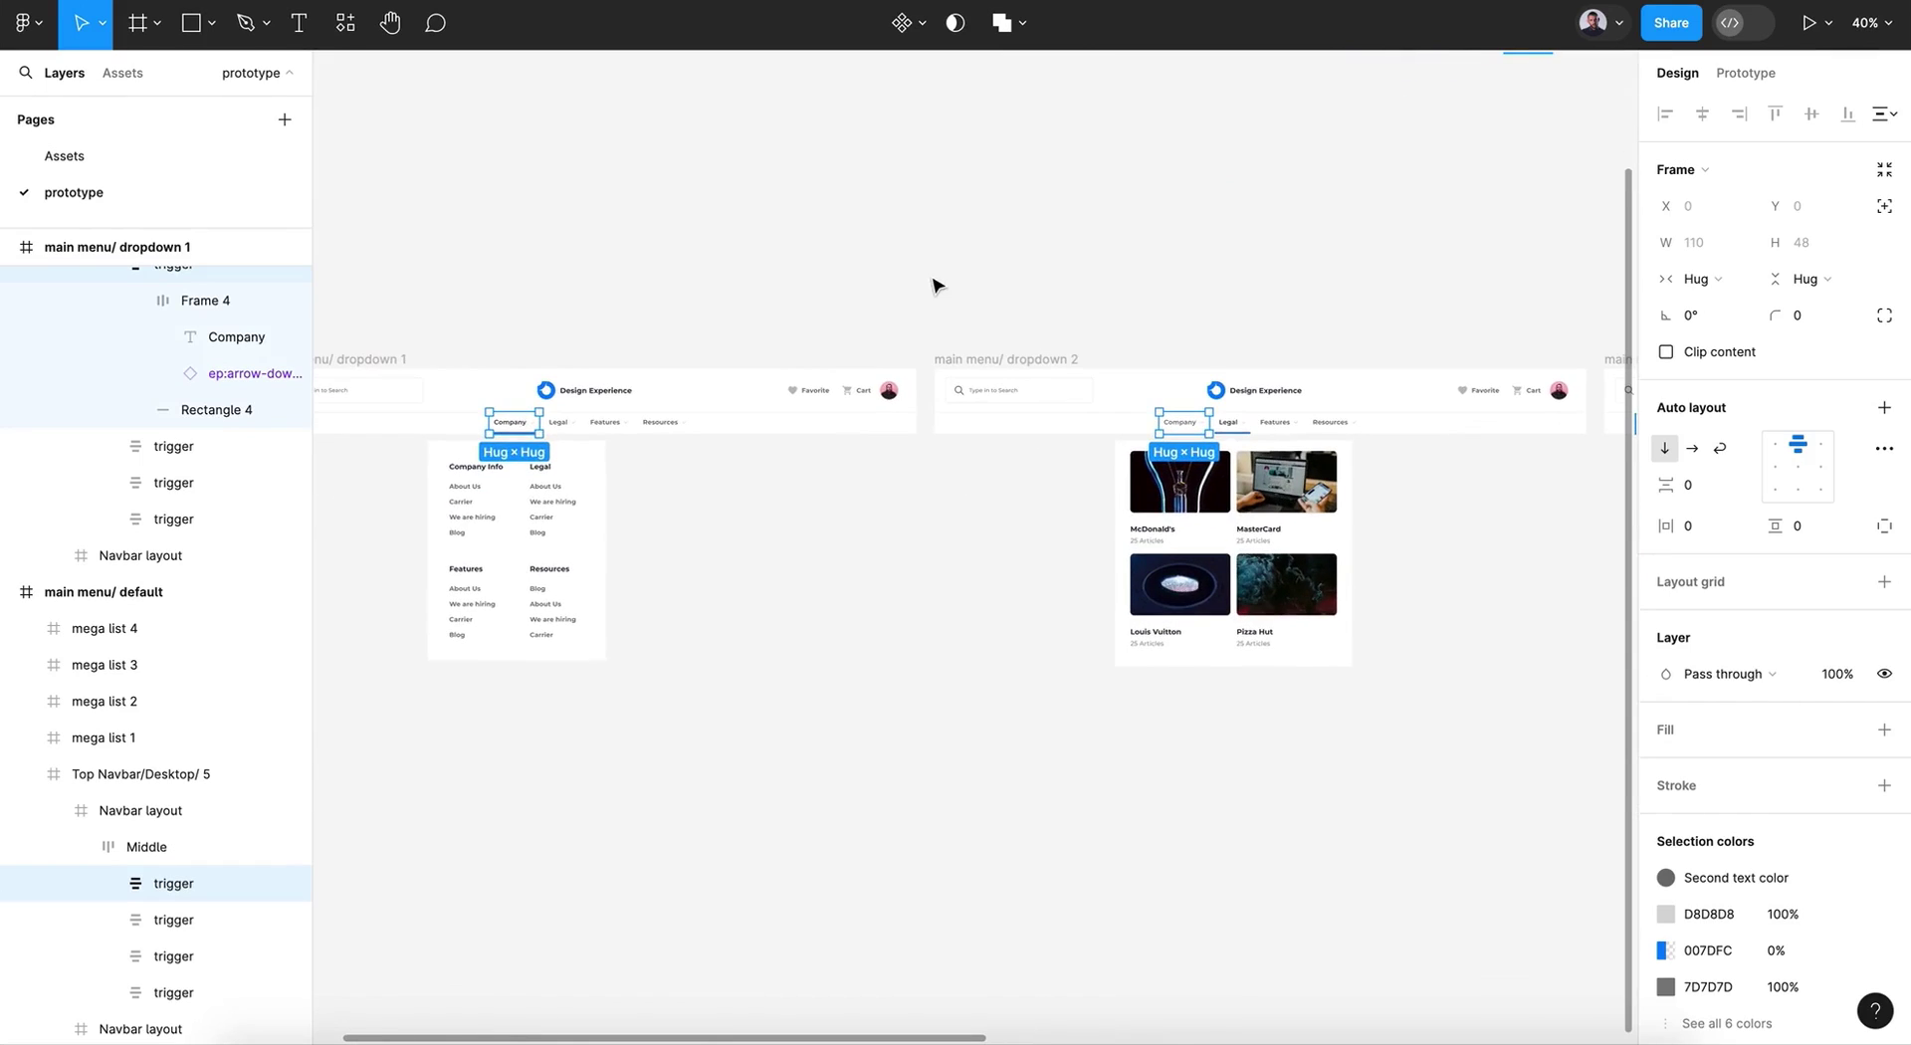
scroll(1199, 443, "right", 8)
scroll(1331, 438, "right", 8)
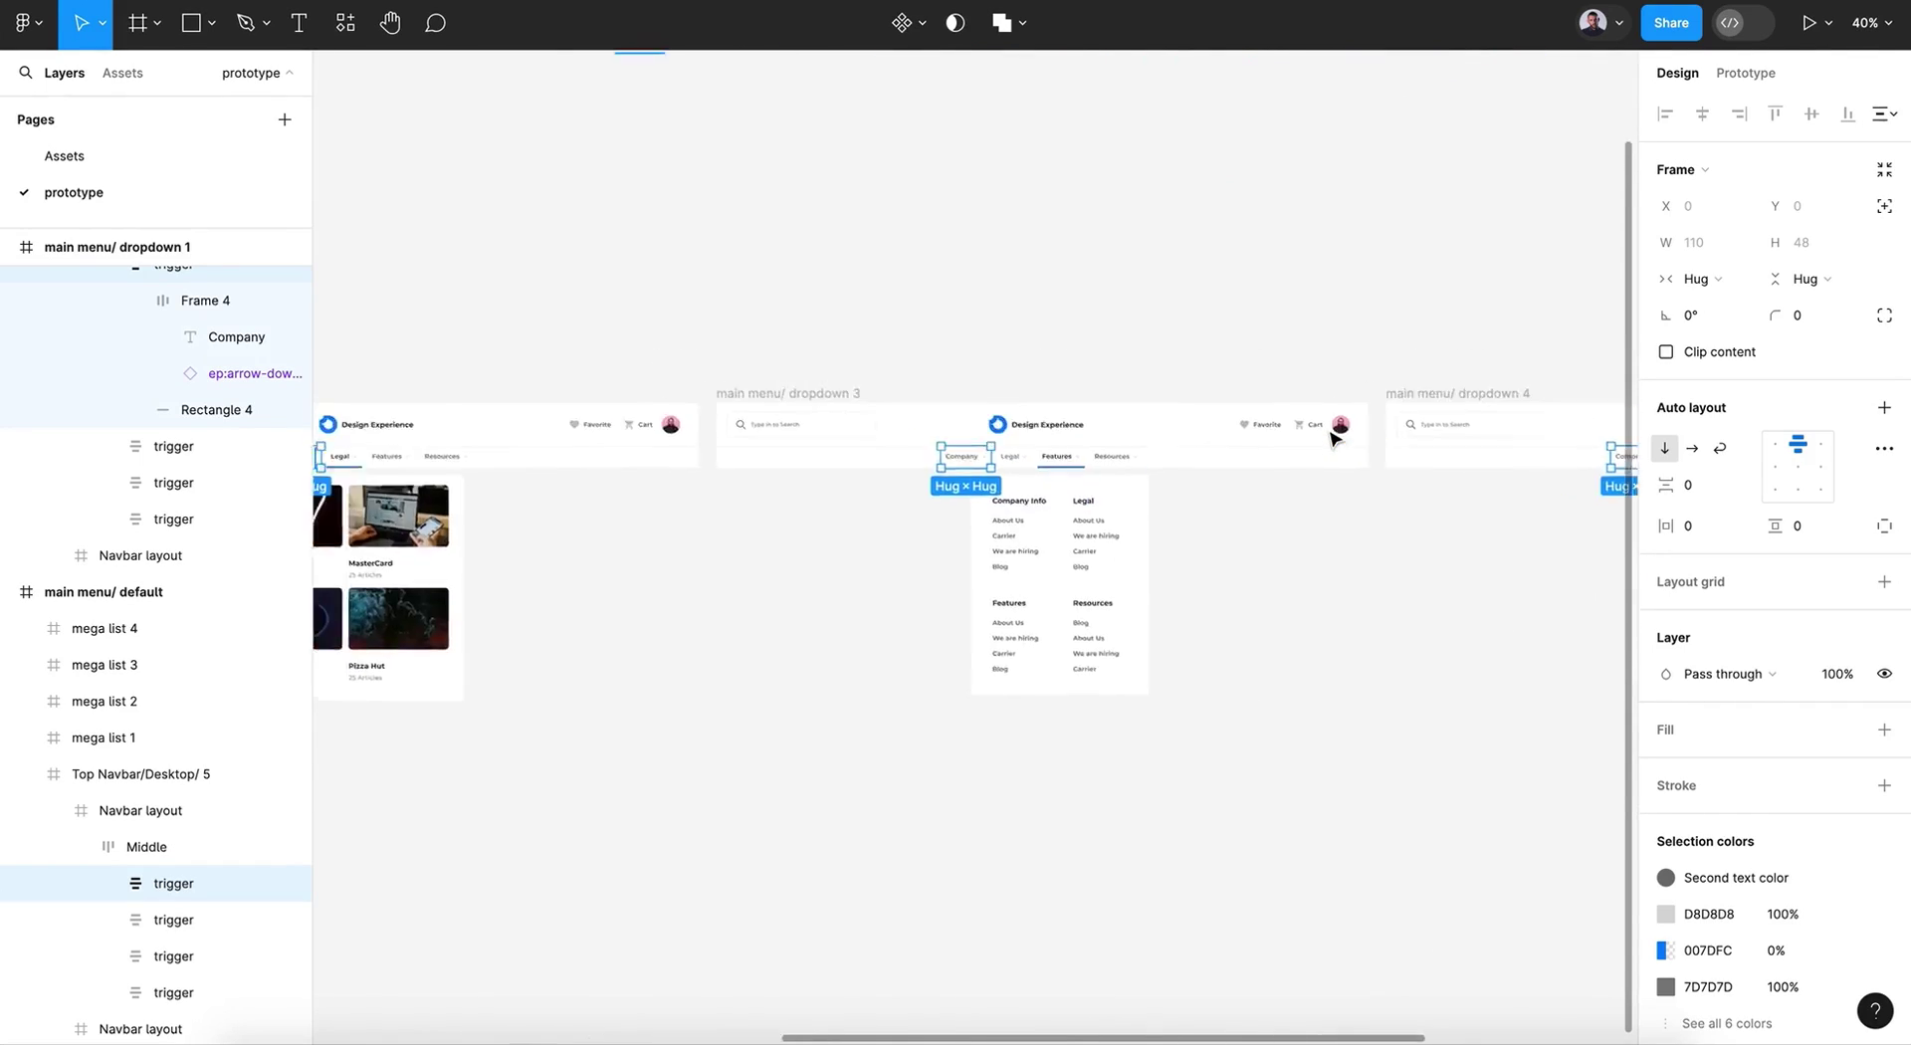
scroll(1511, 456, "right", 6)
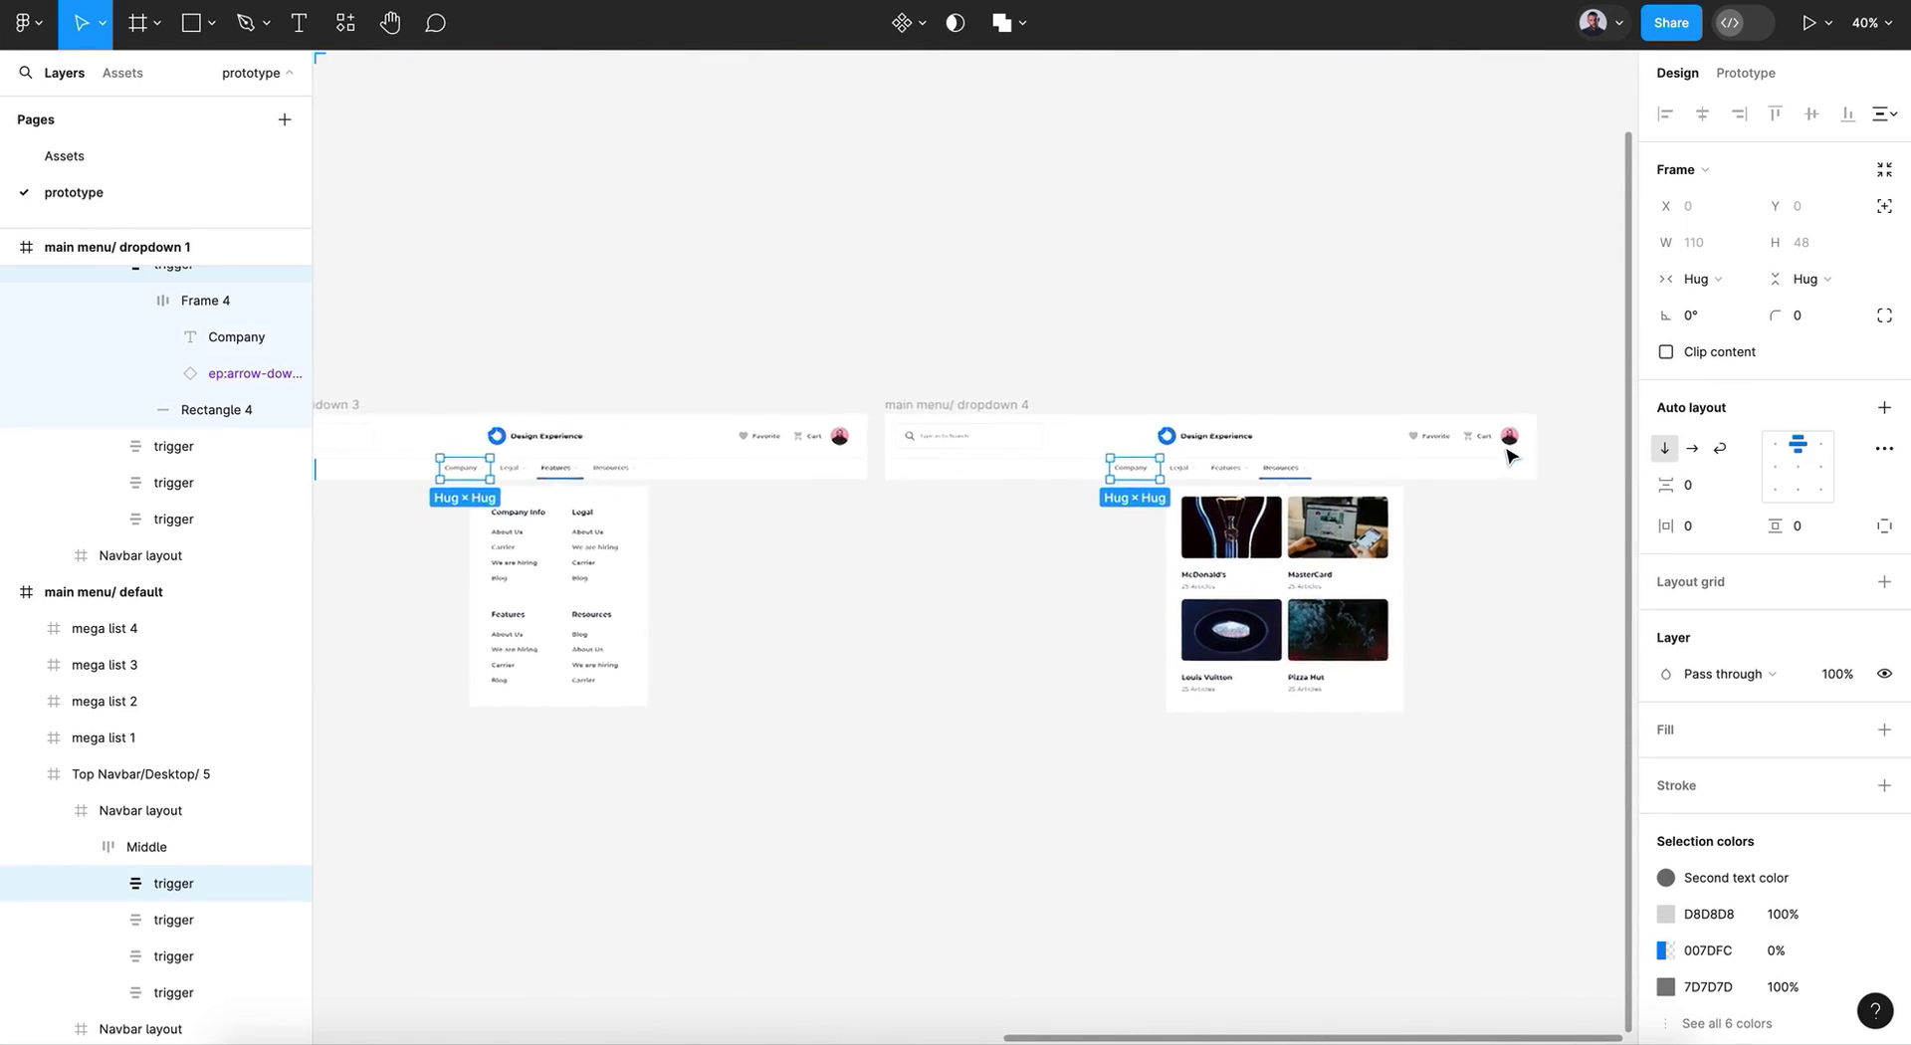
scroll(1508, 456, "up", 5)
scroll(1508, 456, "left", 10)
scroll(1508, 456, "left", 12)
scroll(1380, 453, "down", 5)
Step: Add a prototype interaction with the Mouse enter trigger to all selected Company triggers
left_click(1772, 72)
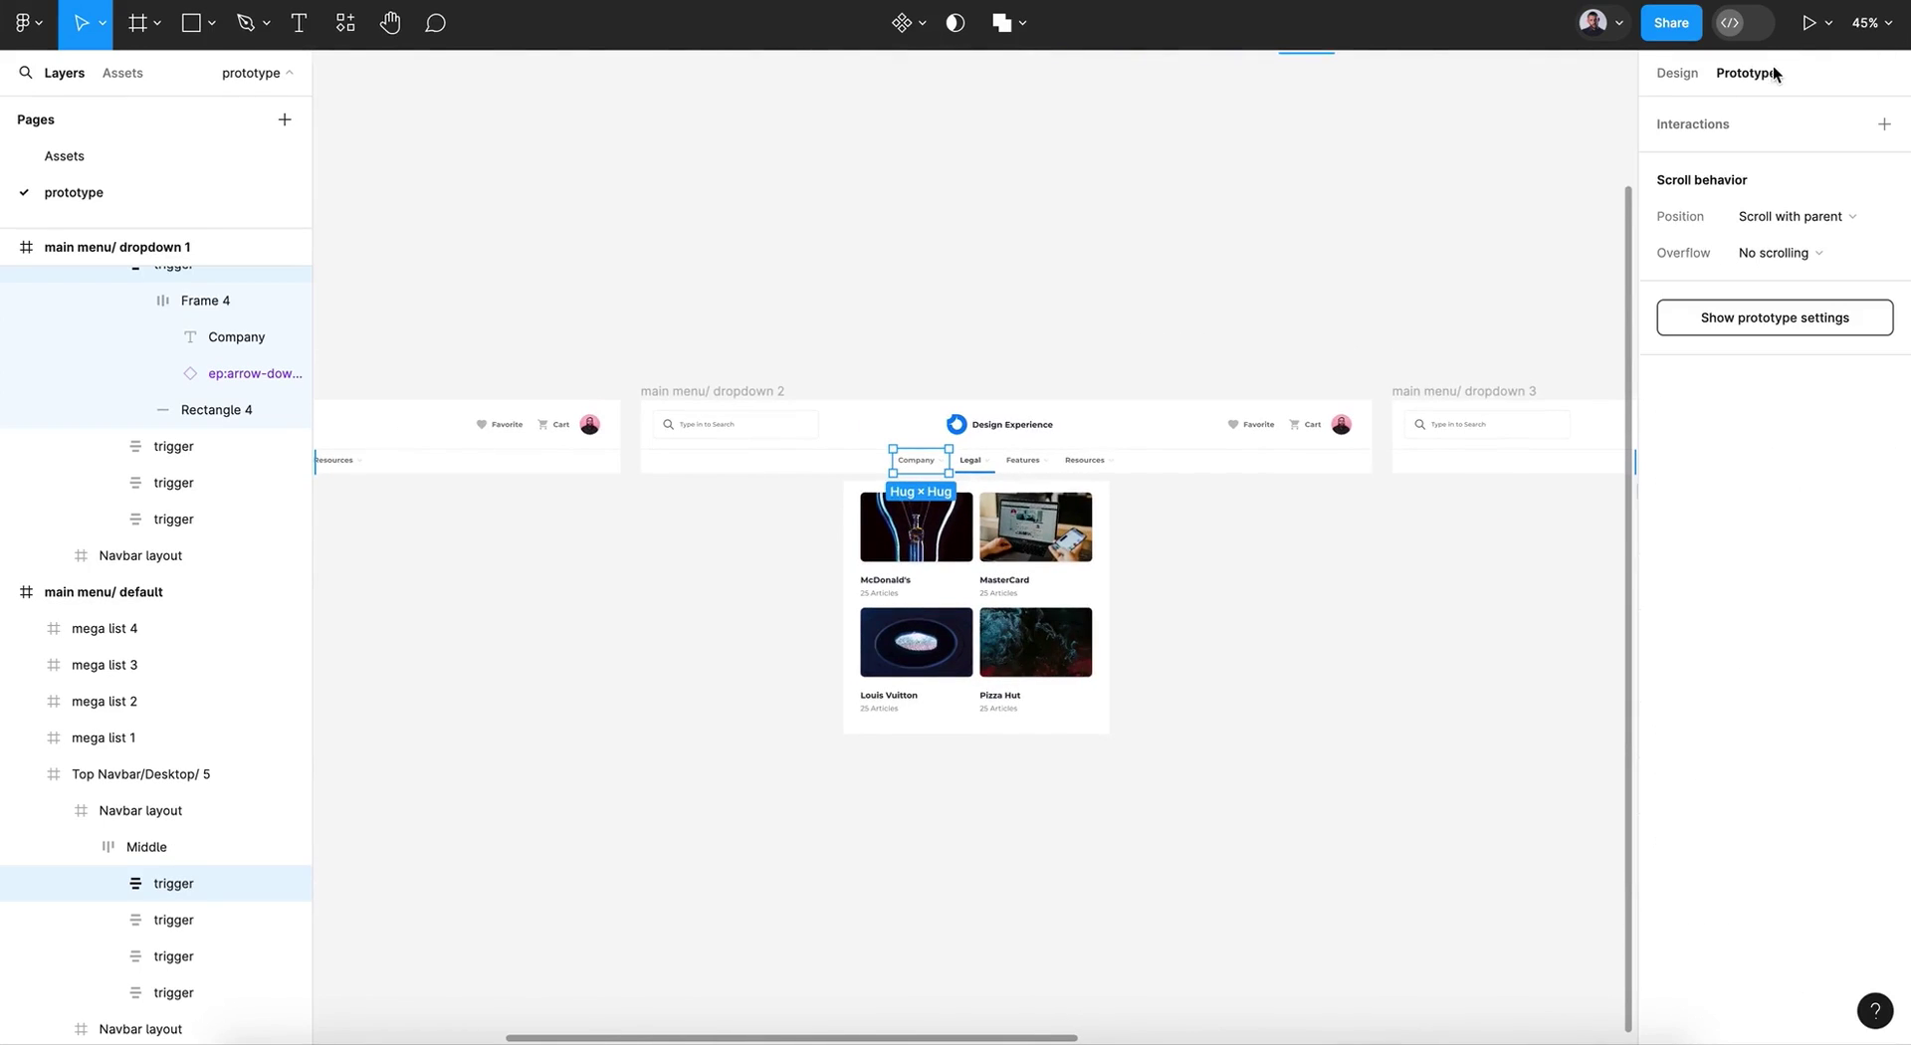
scroll(1330, 209, "down", 4)
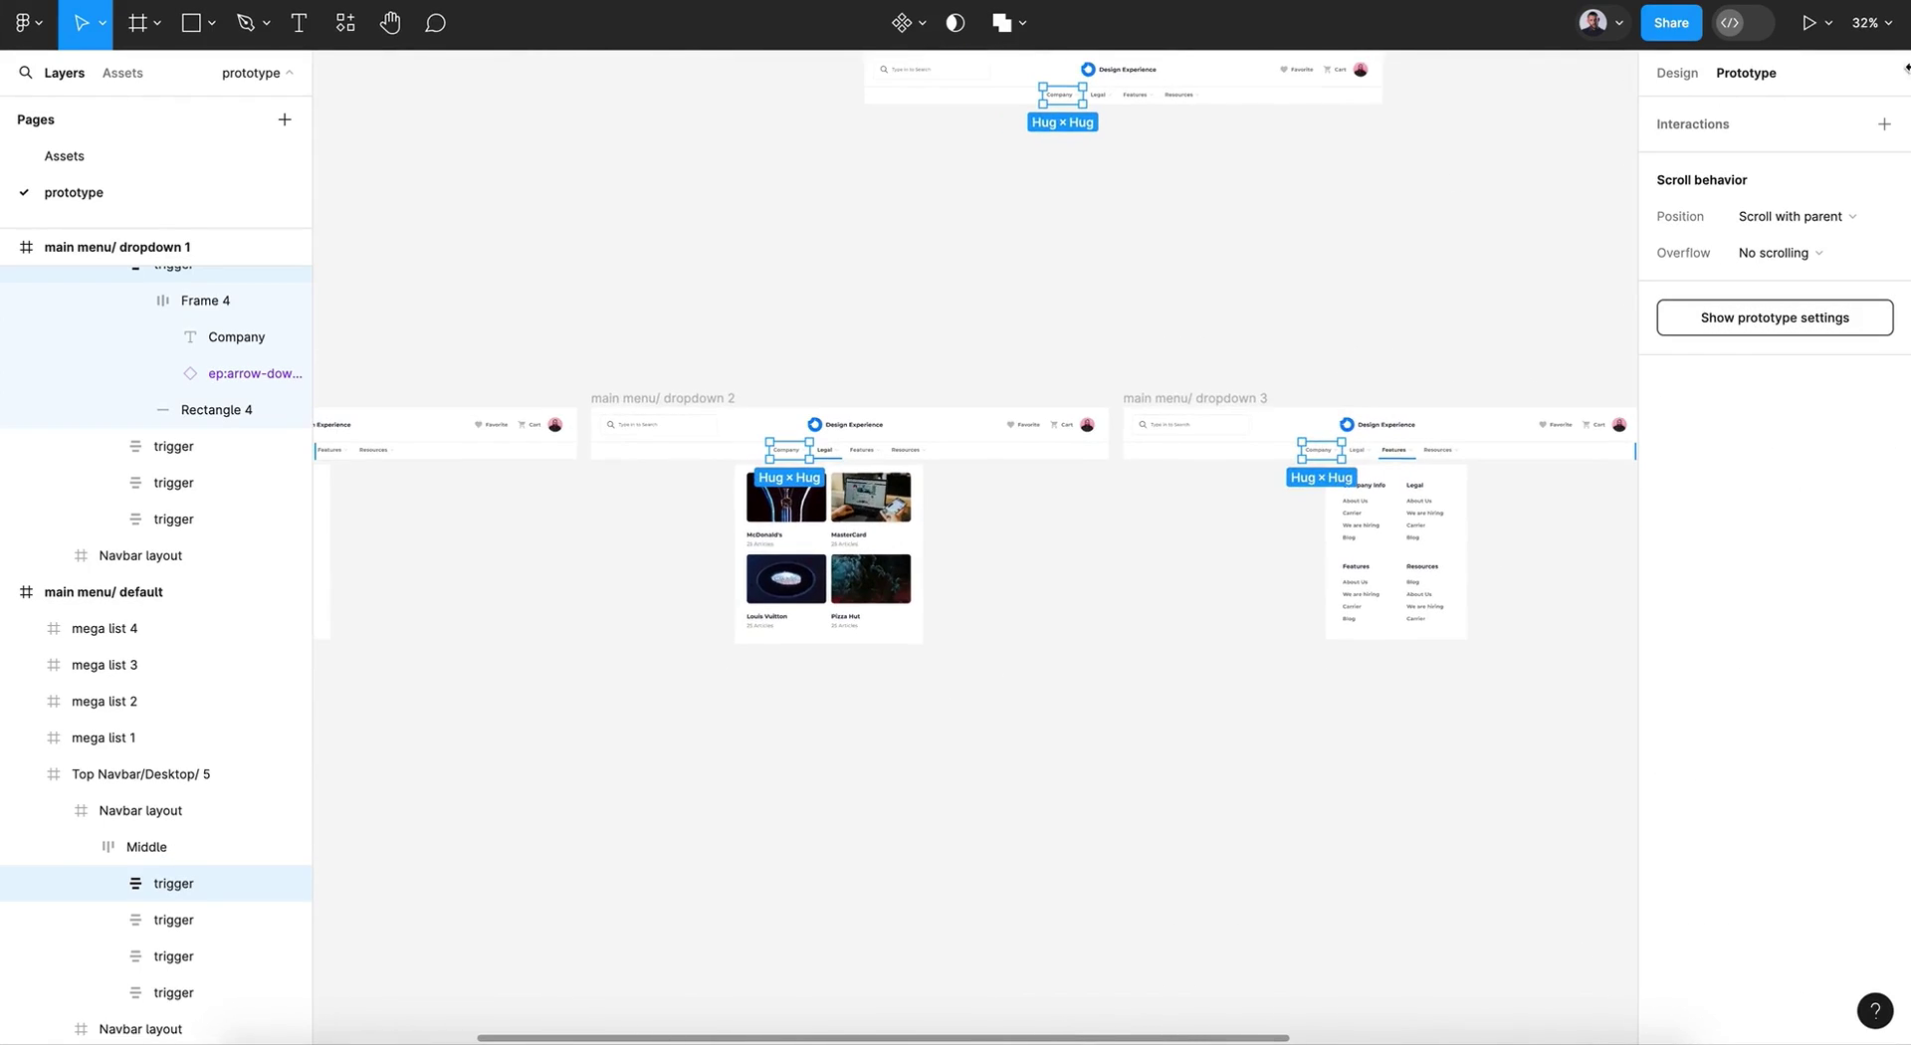
left_click(1885, 124)
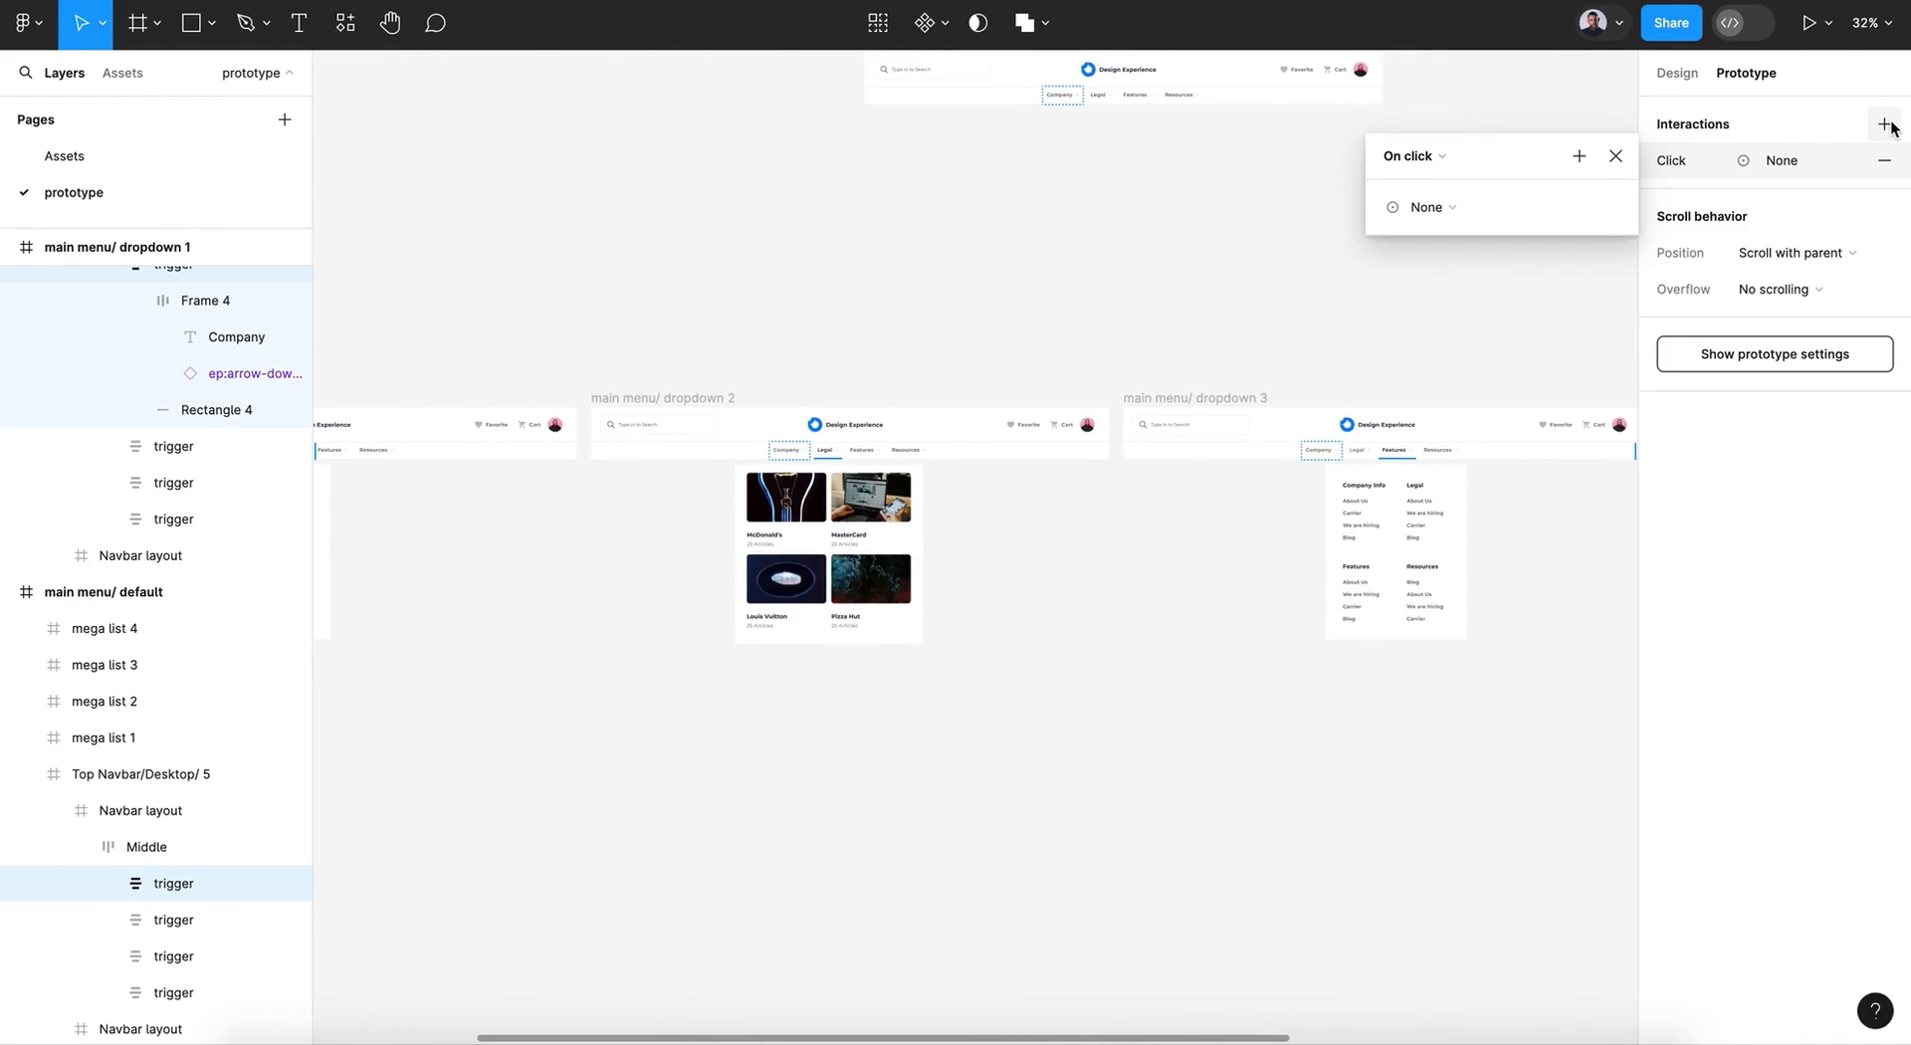
left_click(1433, 161)
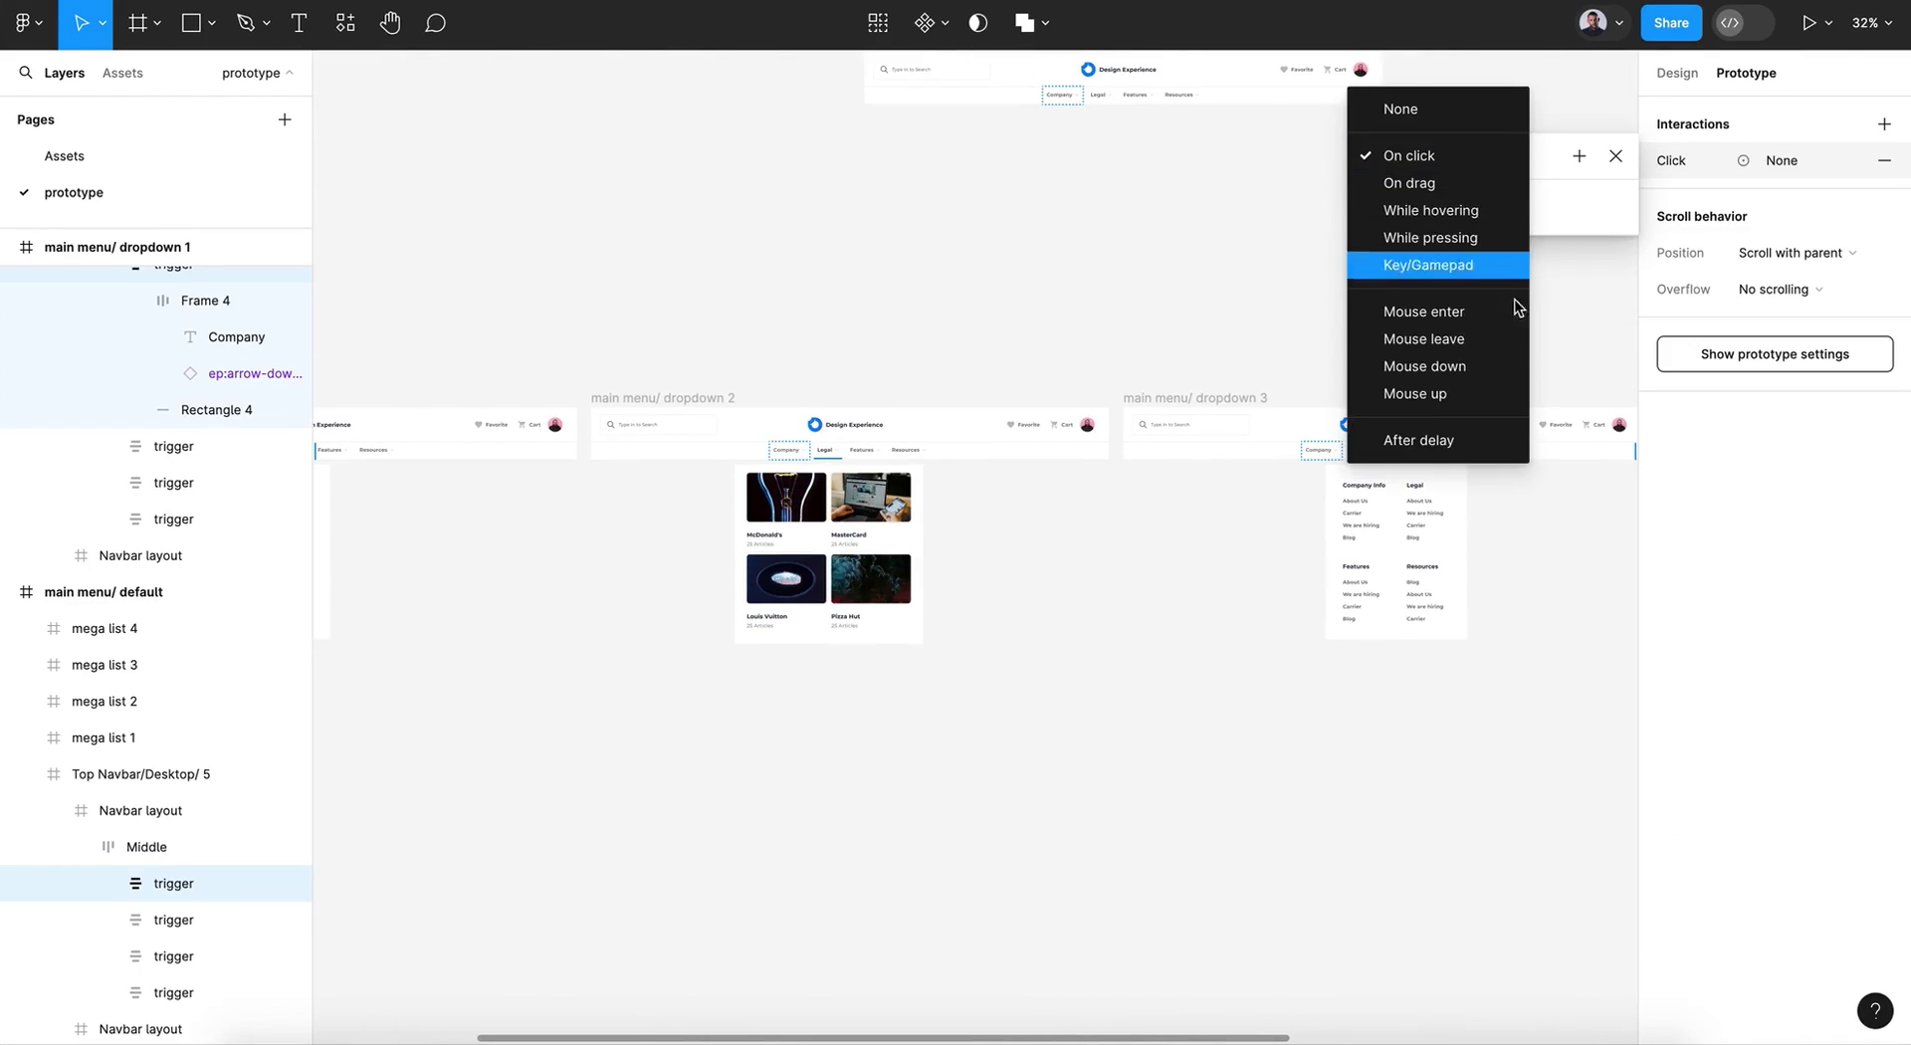
left_click(1440, 311)
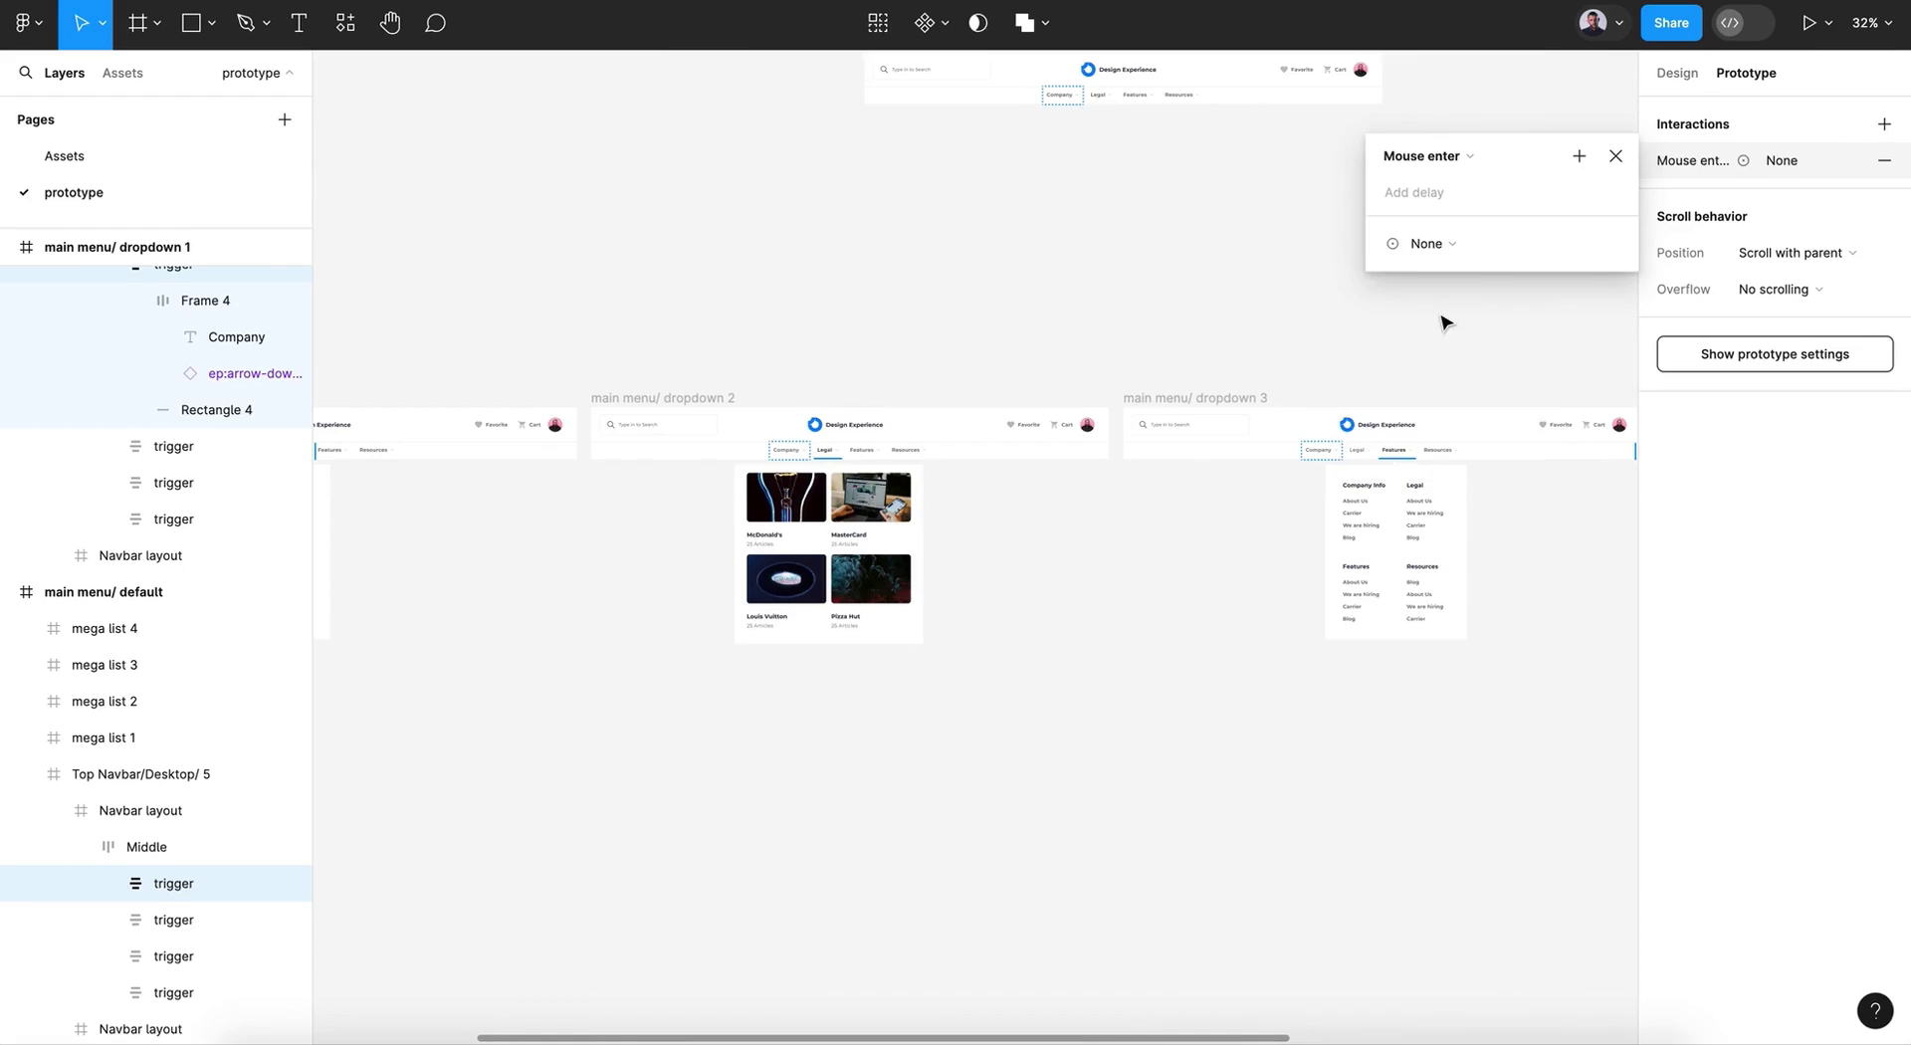
Step: Make the Company triggers' Mouse enter interaction navigate to main menu/ dropdown 1, and check the resulting connections
left_click(1449, 250)
left_click(1509, 285)
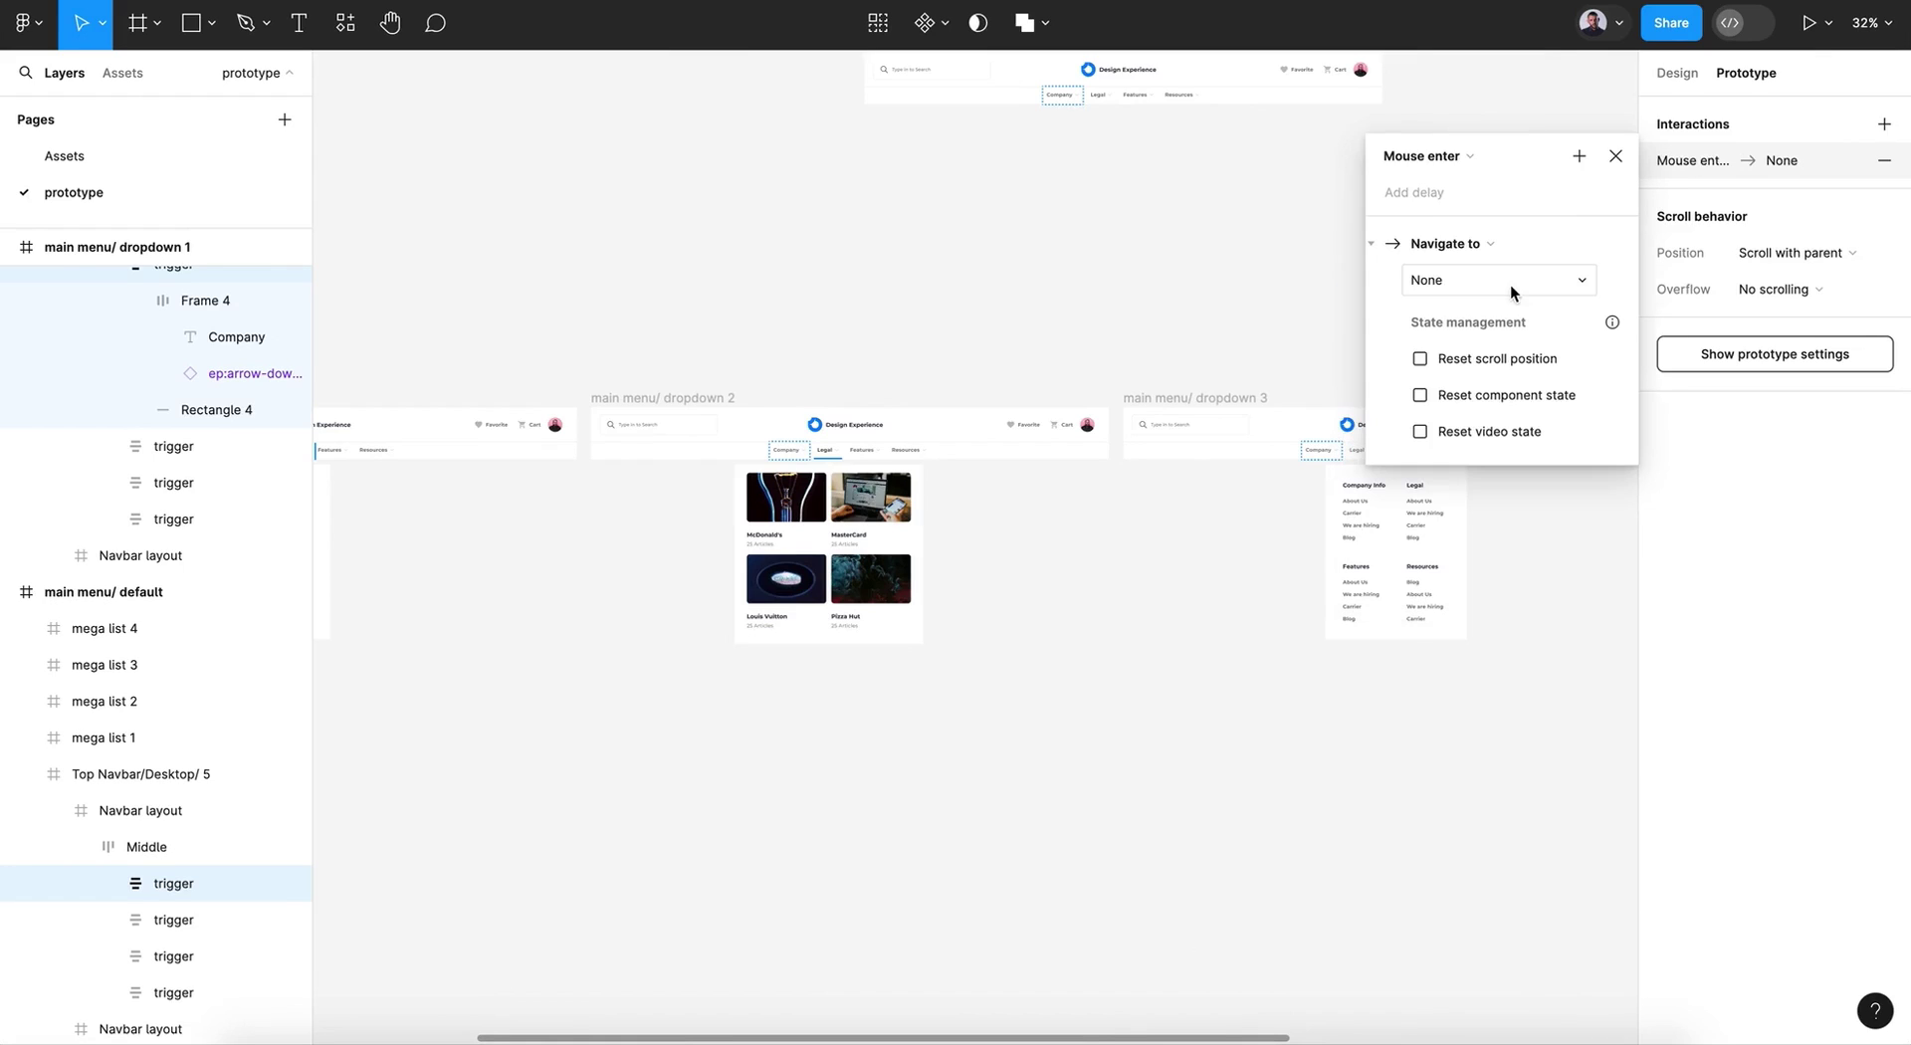
left_click(1567, 287)
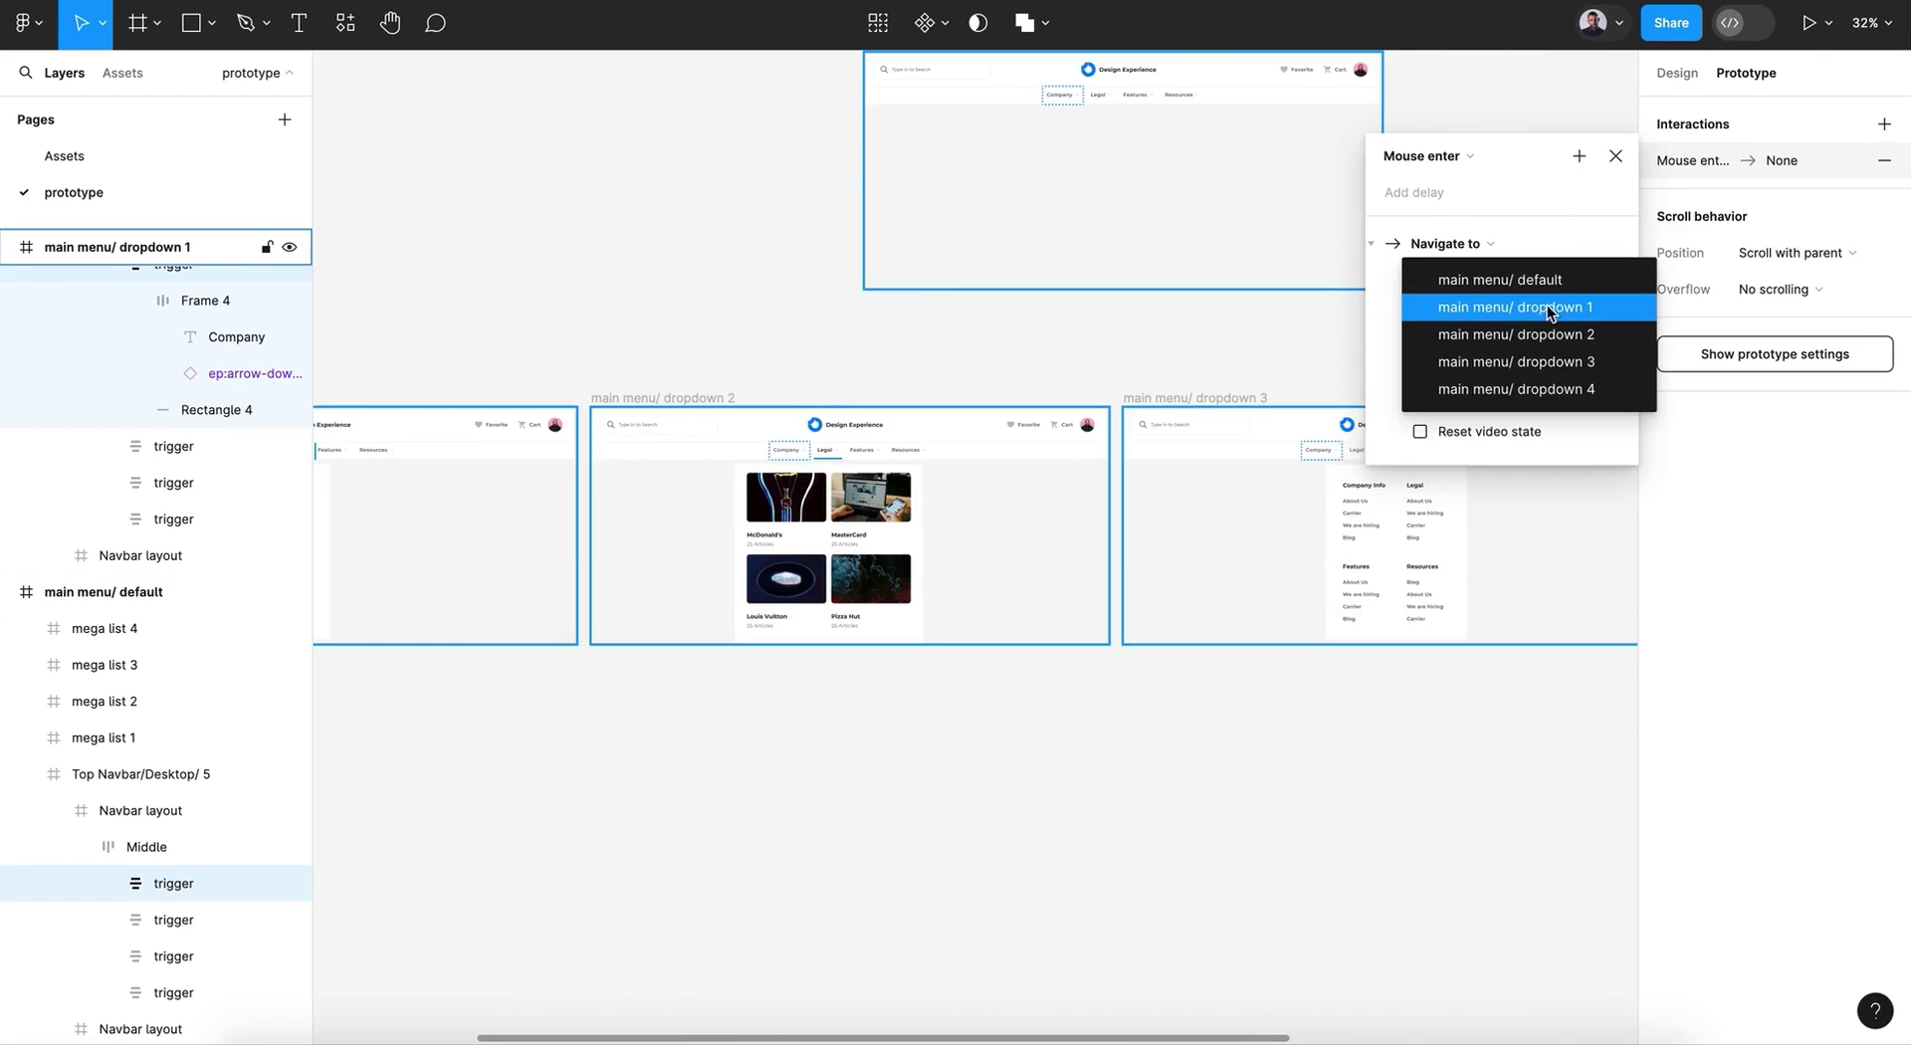
left_click(1556, 308)
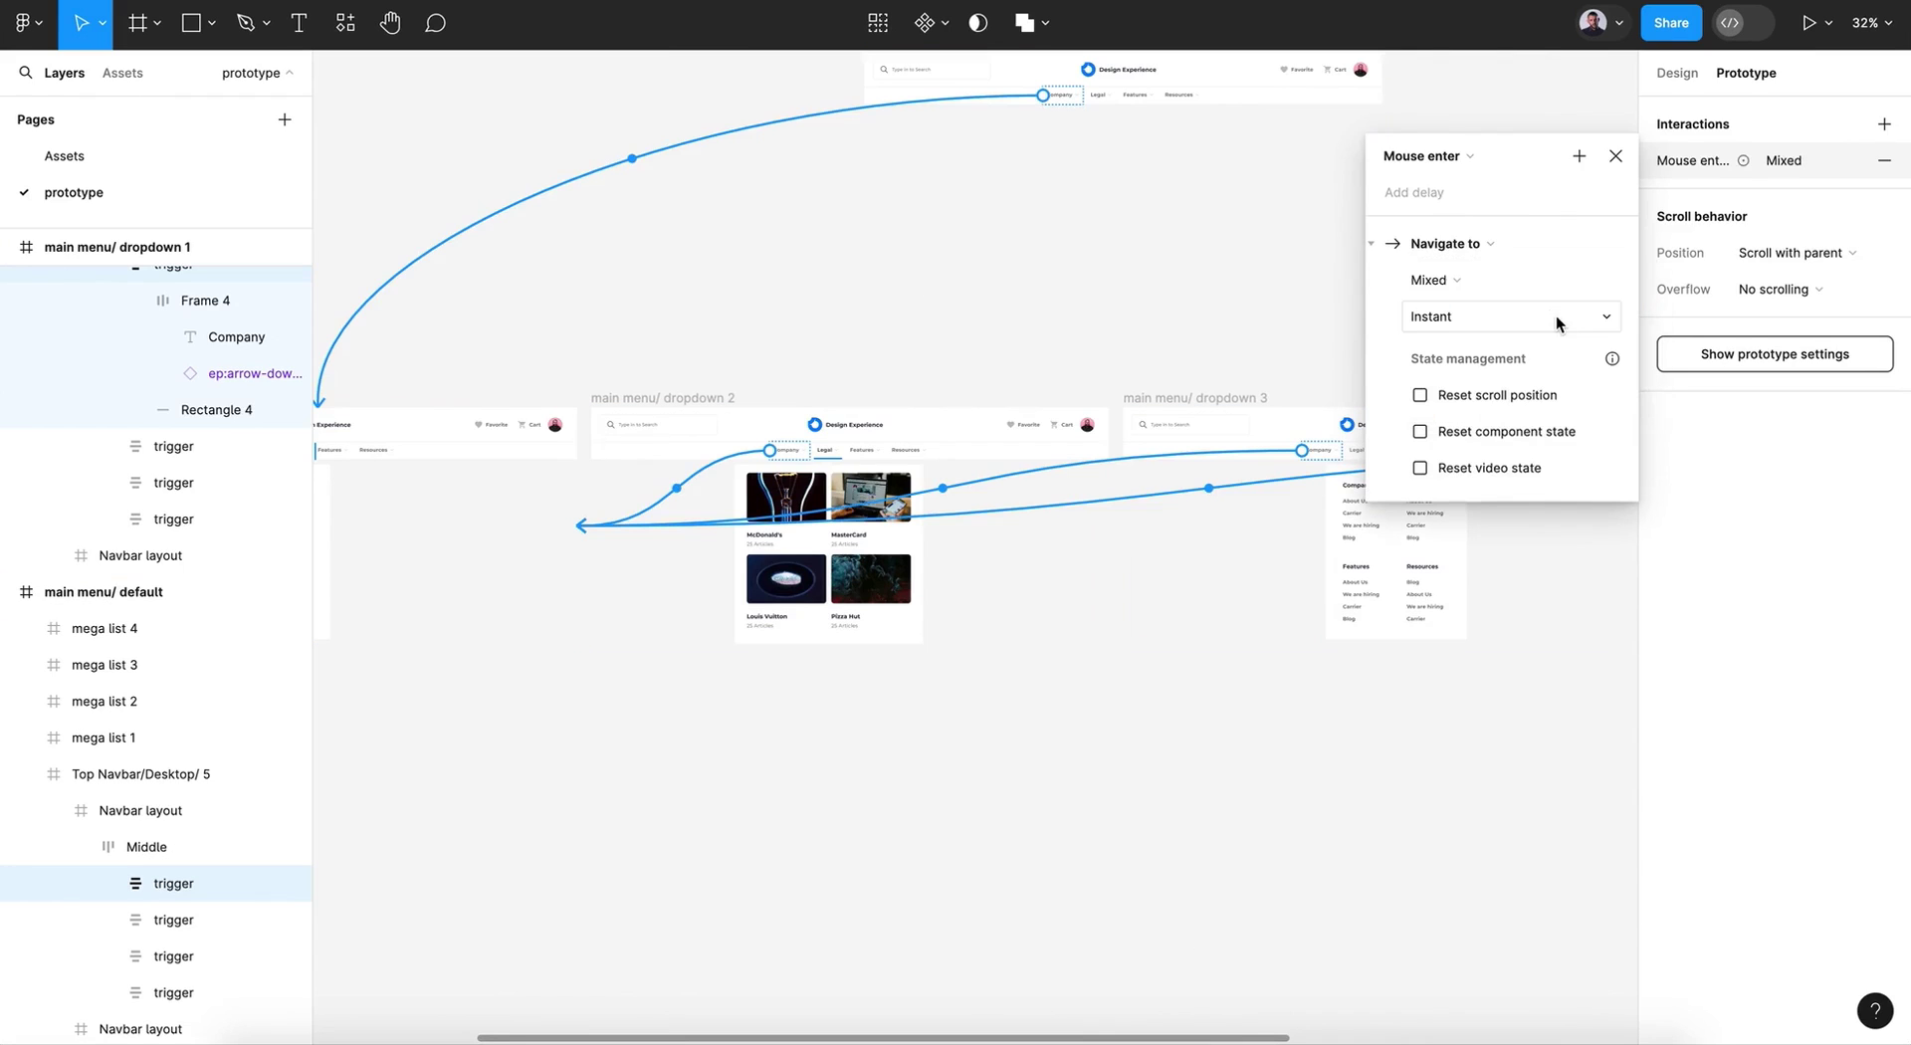
scroll(962, 315, "down", 3)
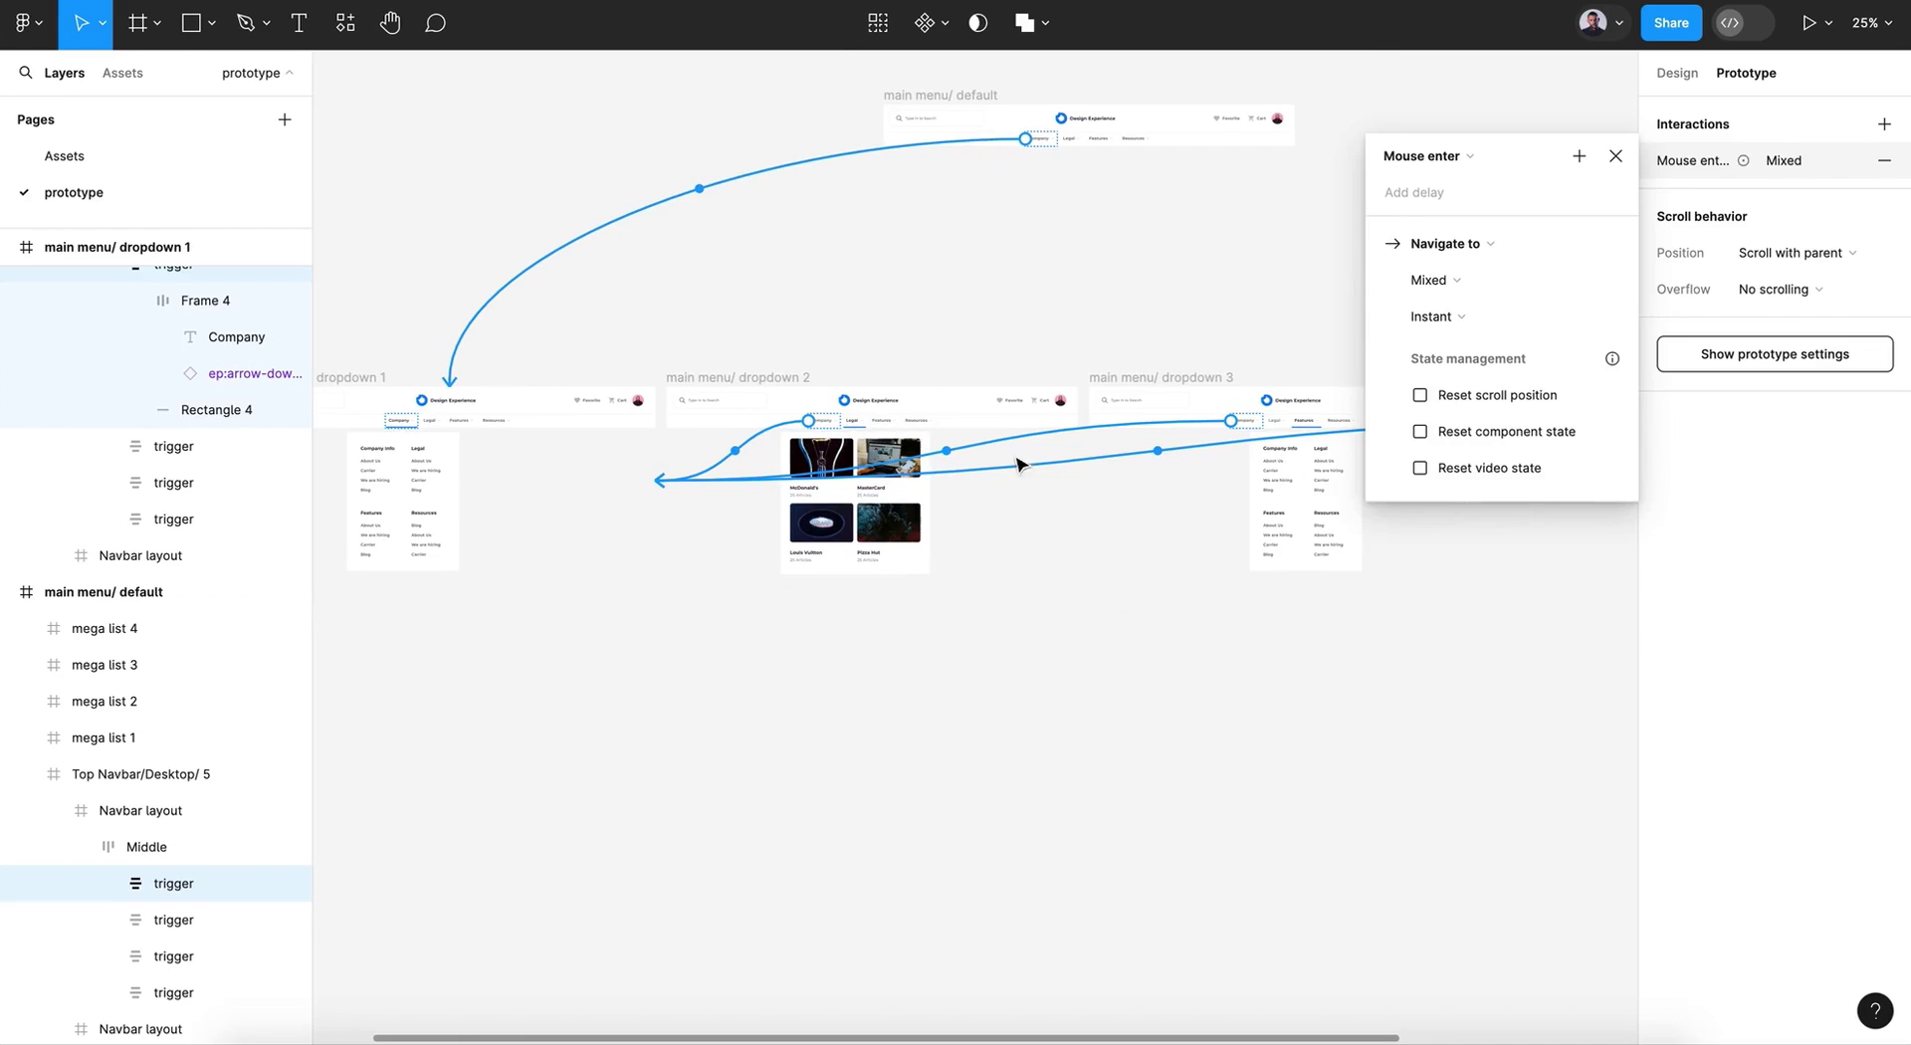
scroll(1152, 484, "right", 5)
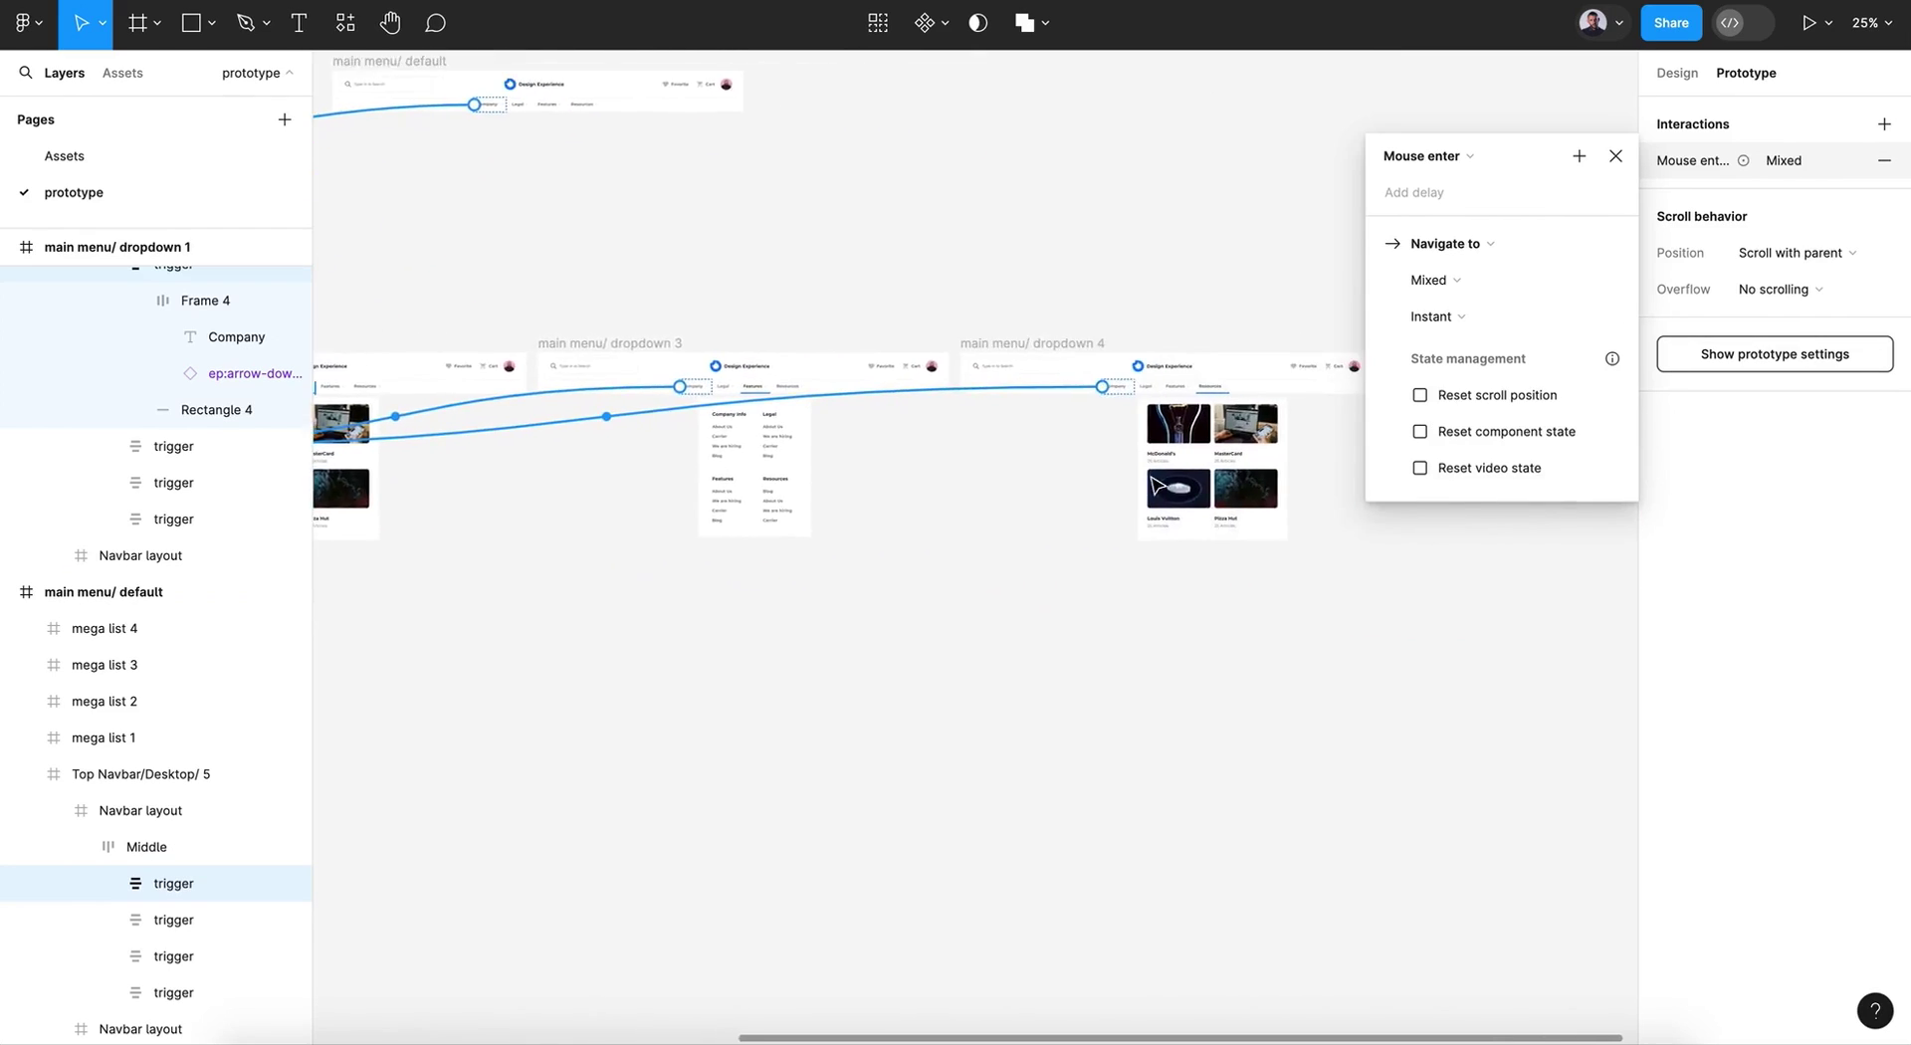
scroll(430, 430, "left", 5)
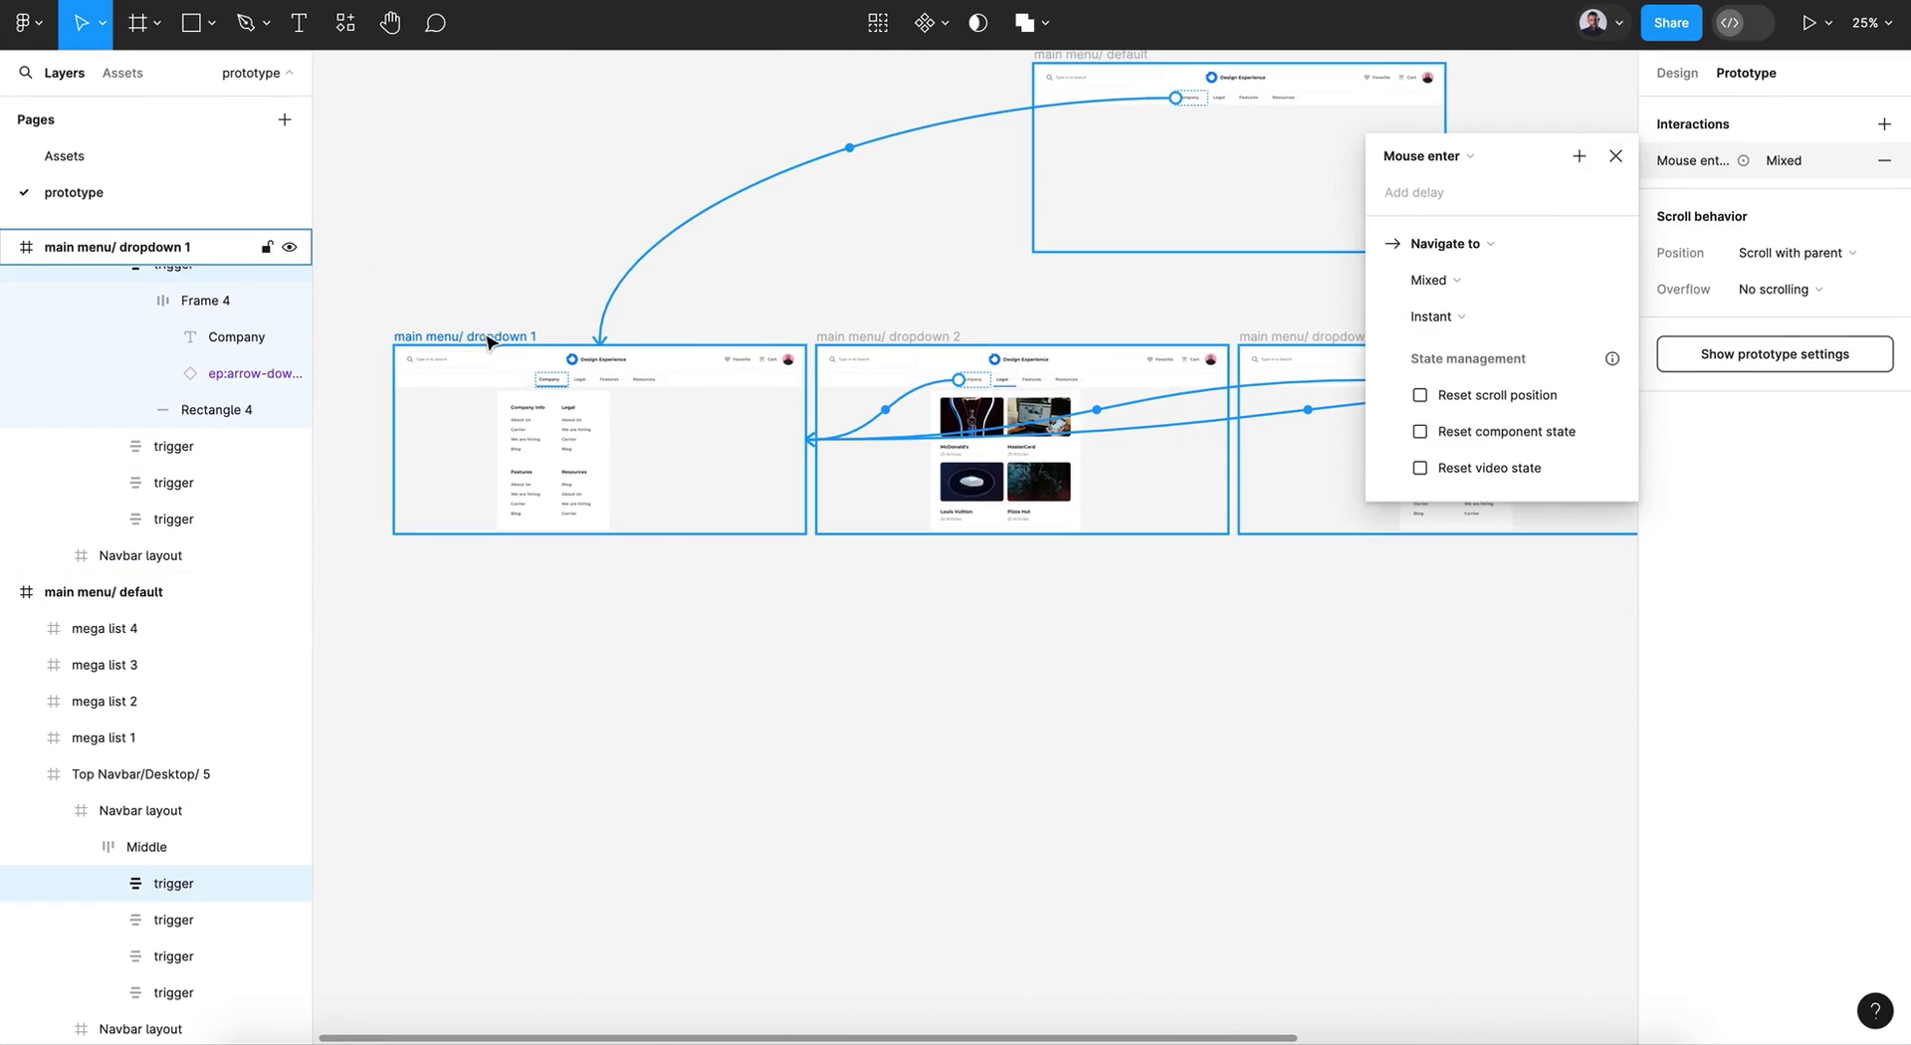
left_click(1614, 158)
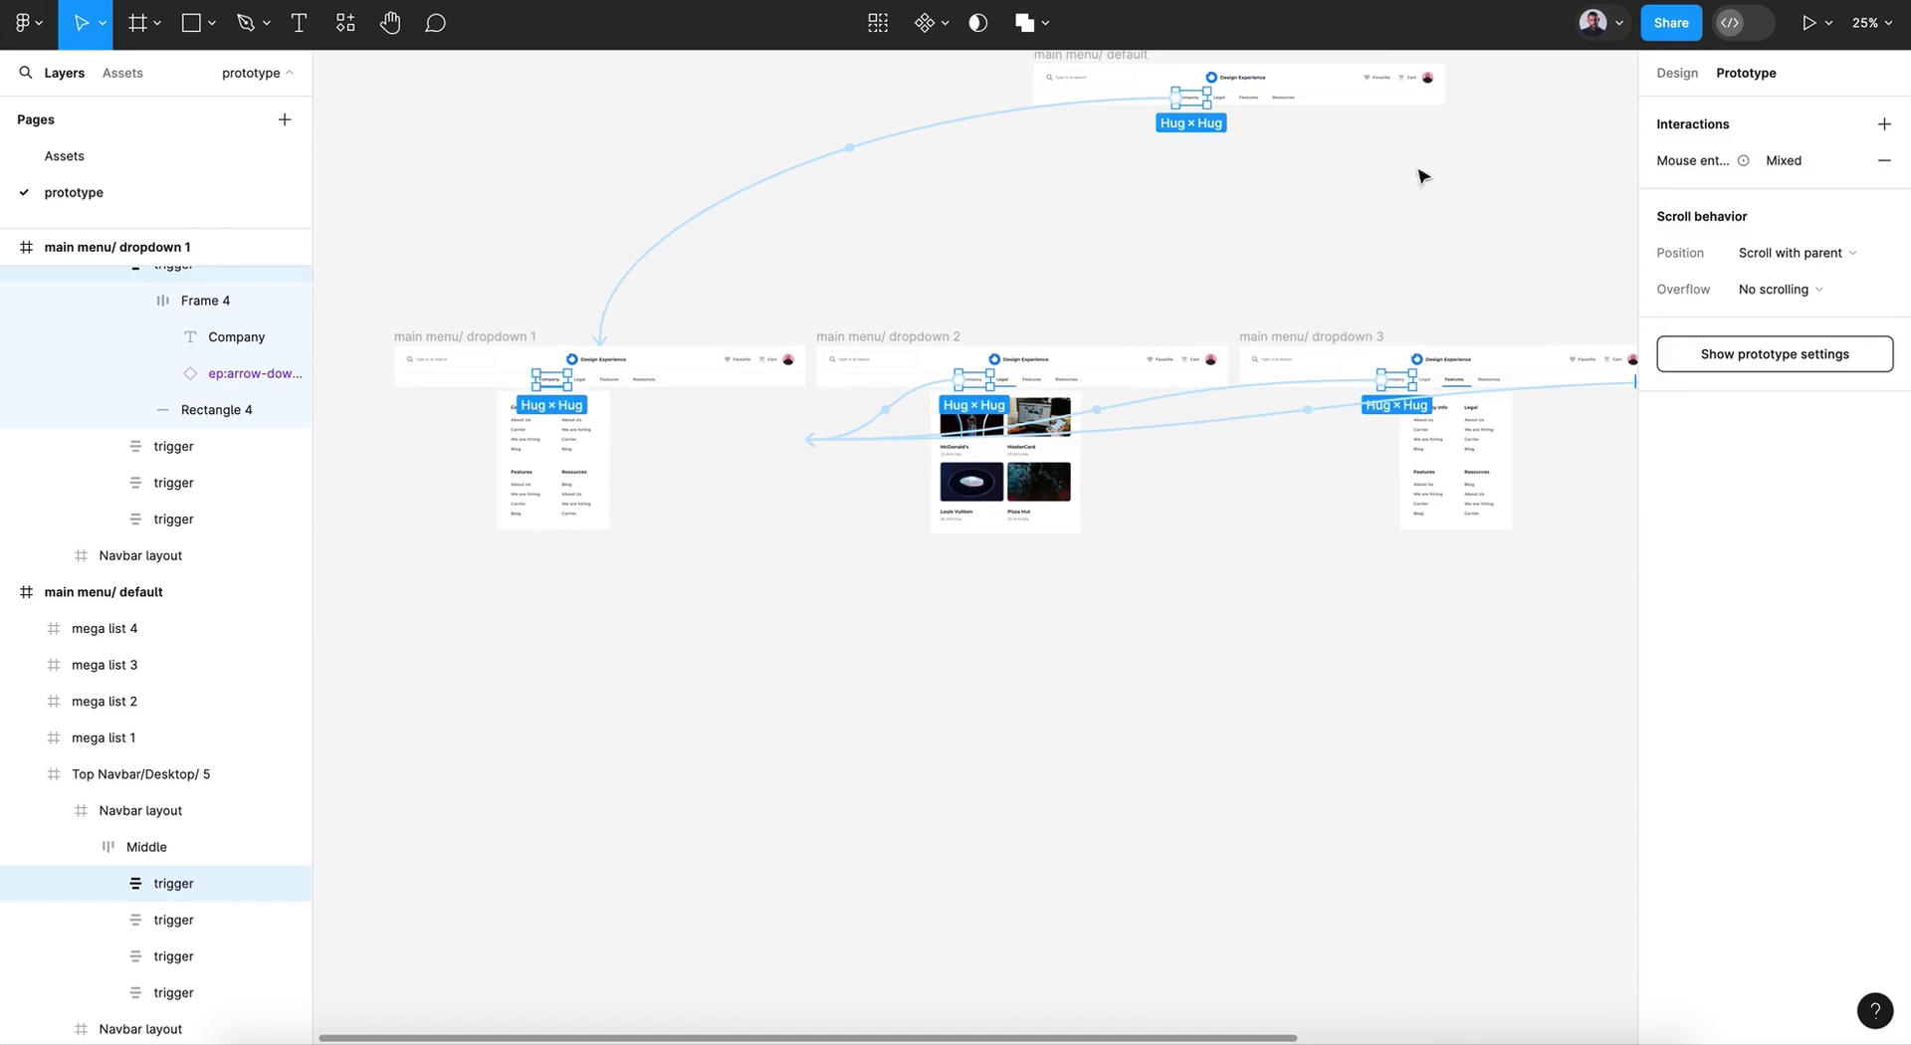
Step: Select the Legal trigger in main menu/ default together with its matching triggers in the dropdown frames
left_click(1222, 204)
scroll(1223, 204, "up", 5)
scroll(1224, 204, "up", 2)
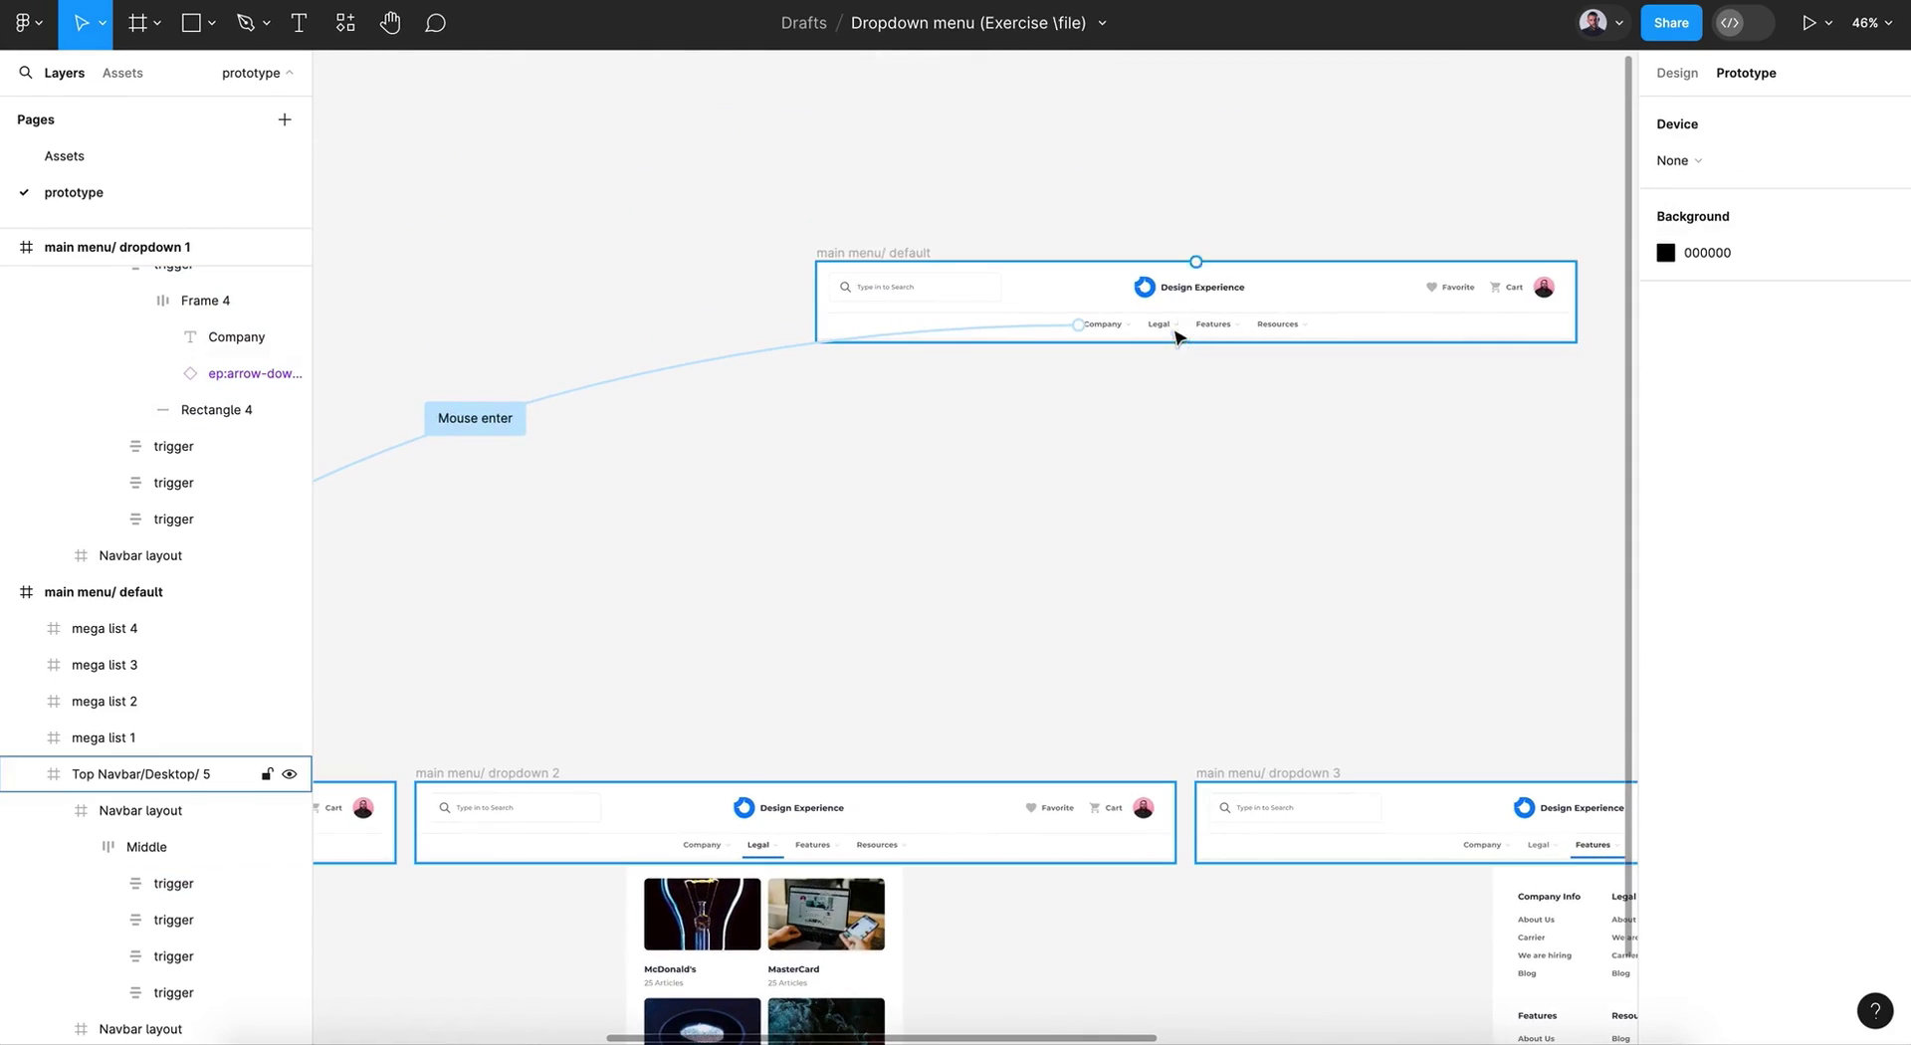
left_click(1159, 328)
left_click(1162, 335)
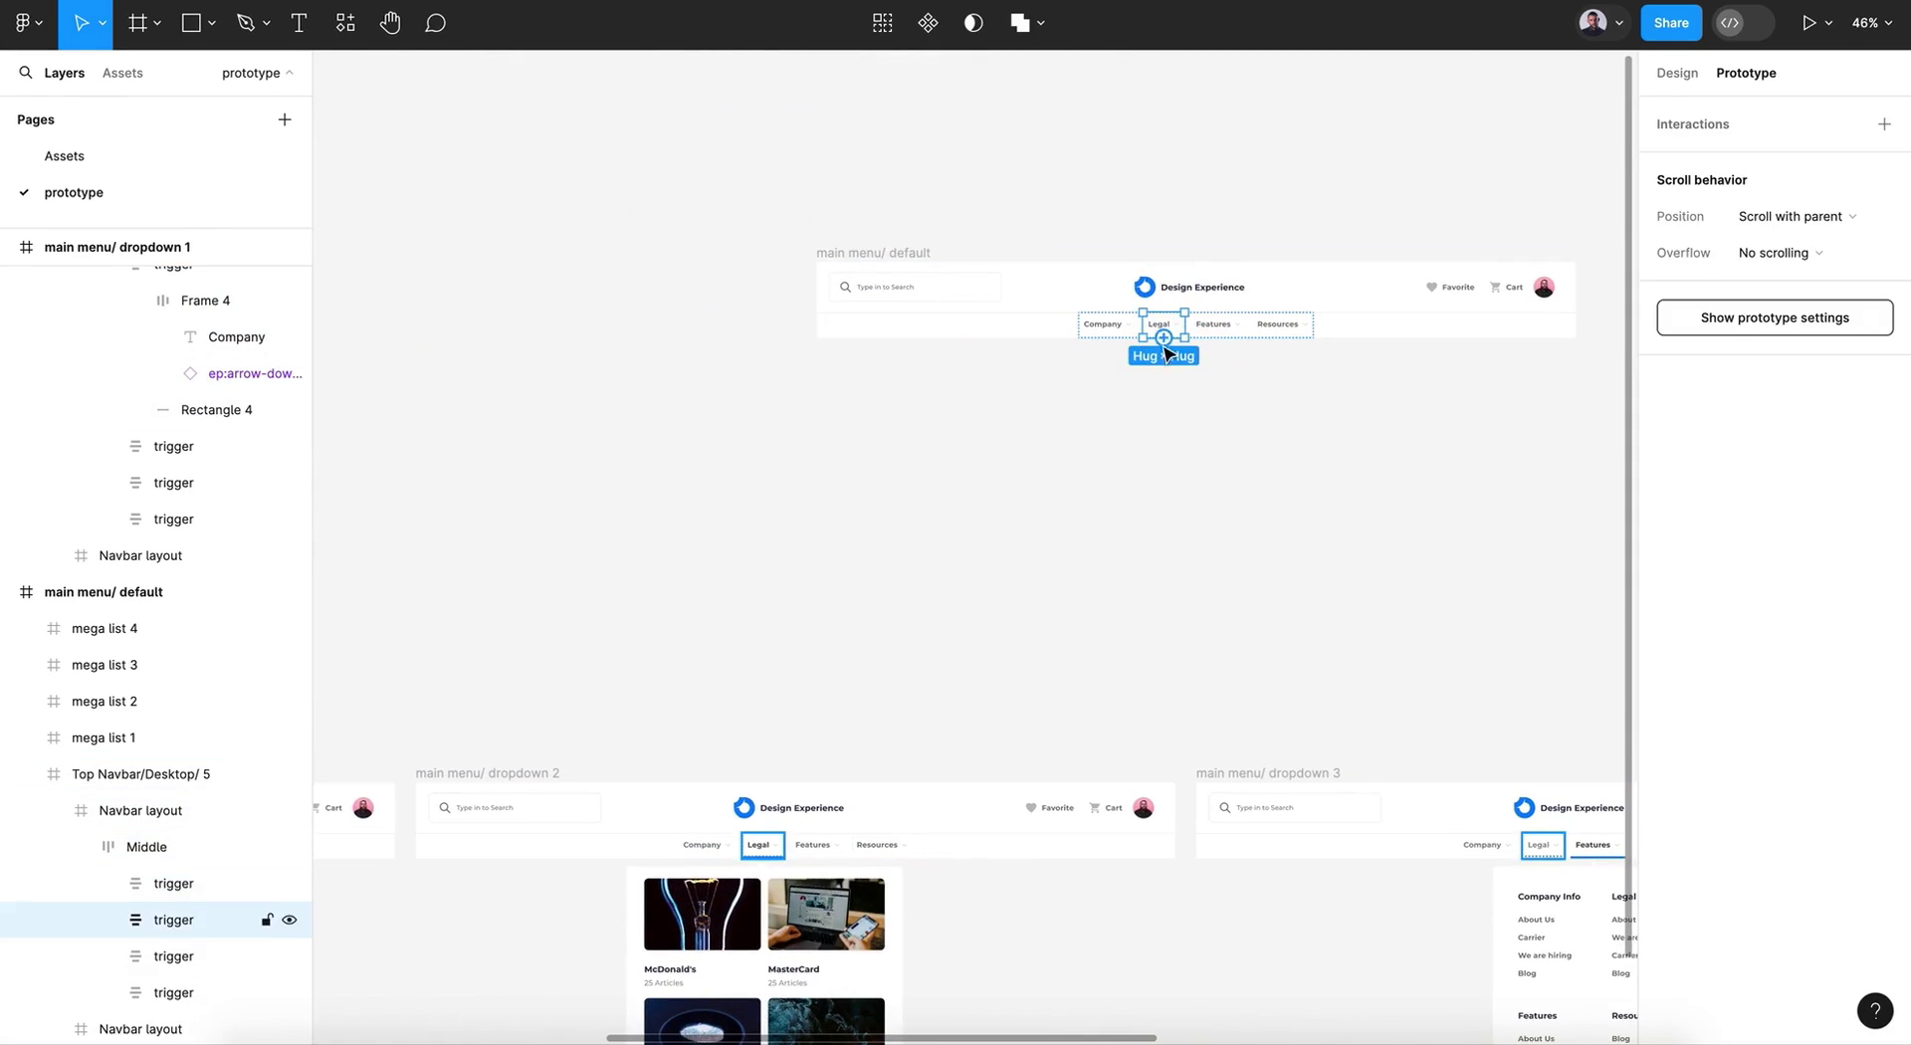
scroll(1177, 410, "down", 1)
scroll(1177, 410, "up", 4)
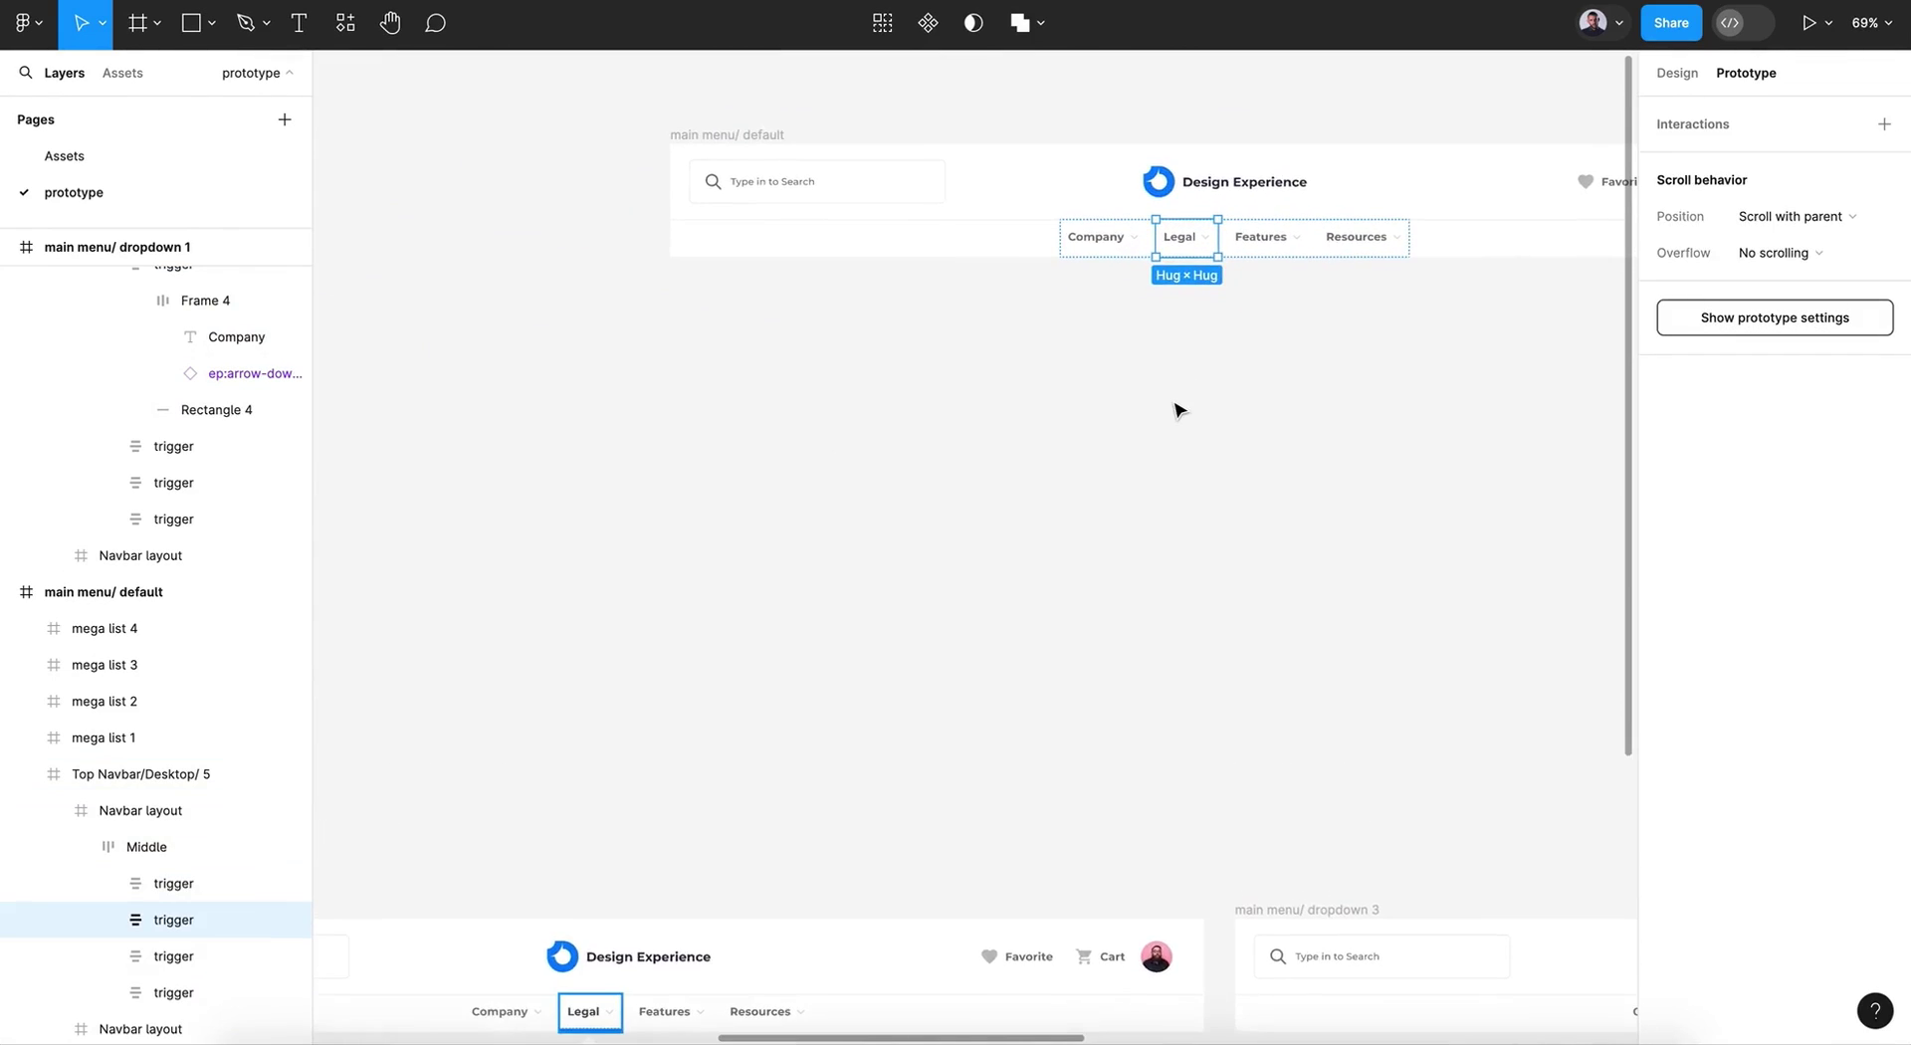
scroll(1178, 410, "down", 5)
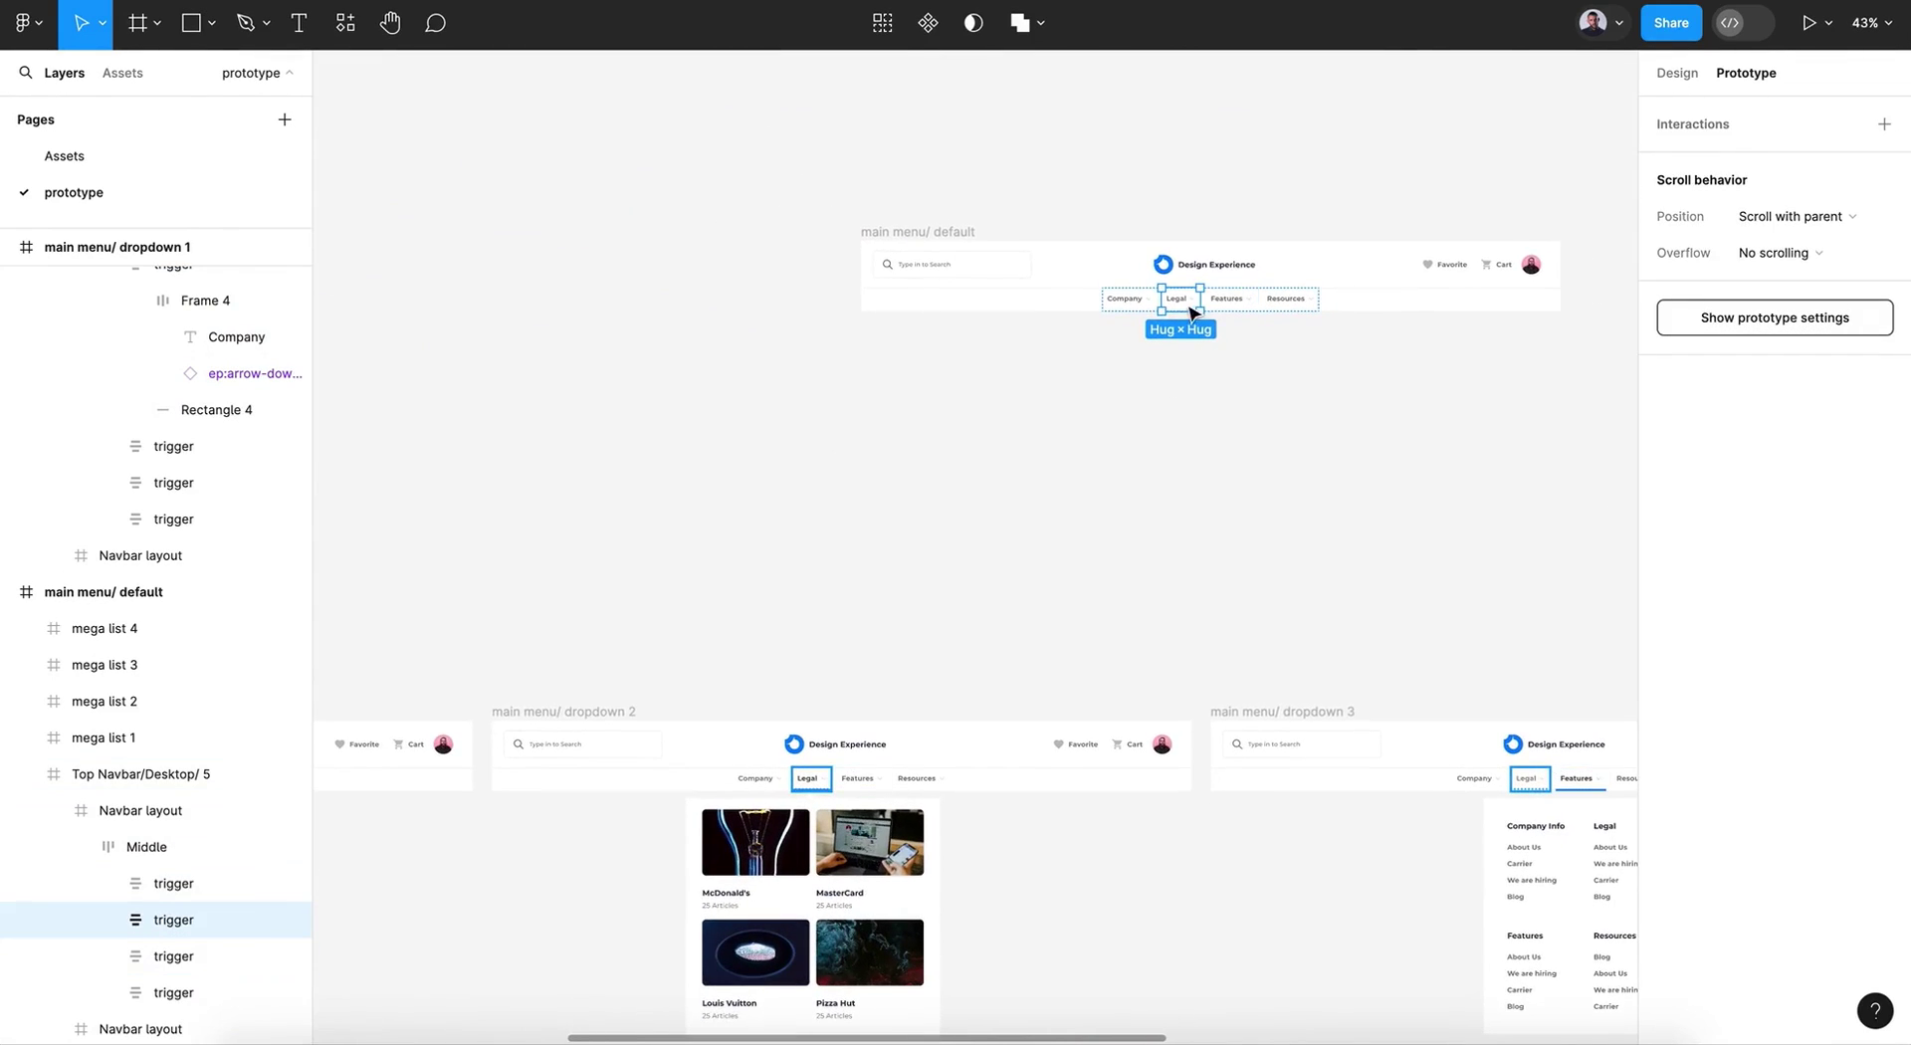
left_click(883, 22)
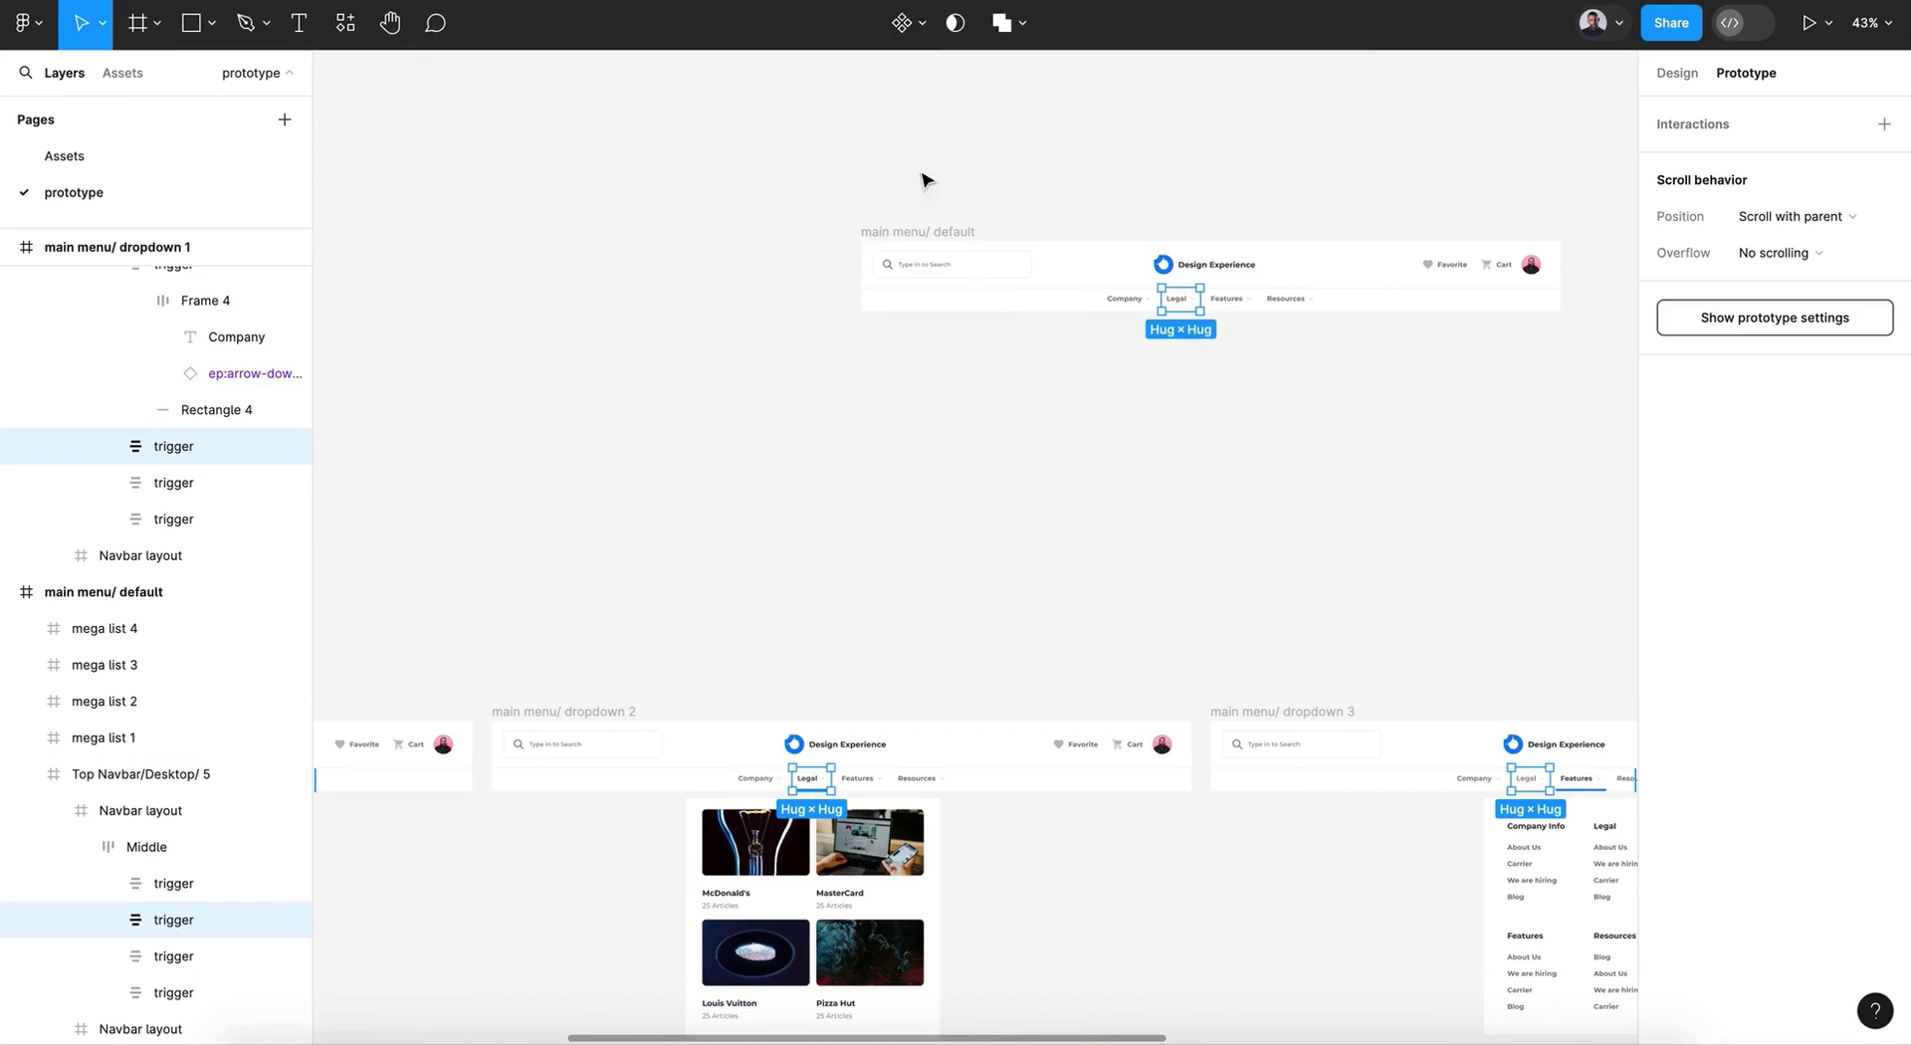
Step: Add a prototype interaction with the Mouse enter trigger to all selected Legal triggers
scroll(1007, 461, "down", 3)
scroll(1007, 461, "left", 5)
scroll(1007, 460, "down", 2)
scroll(1007, 461, "right", 6)
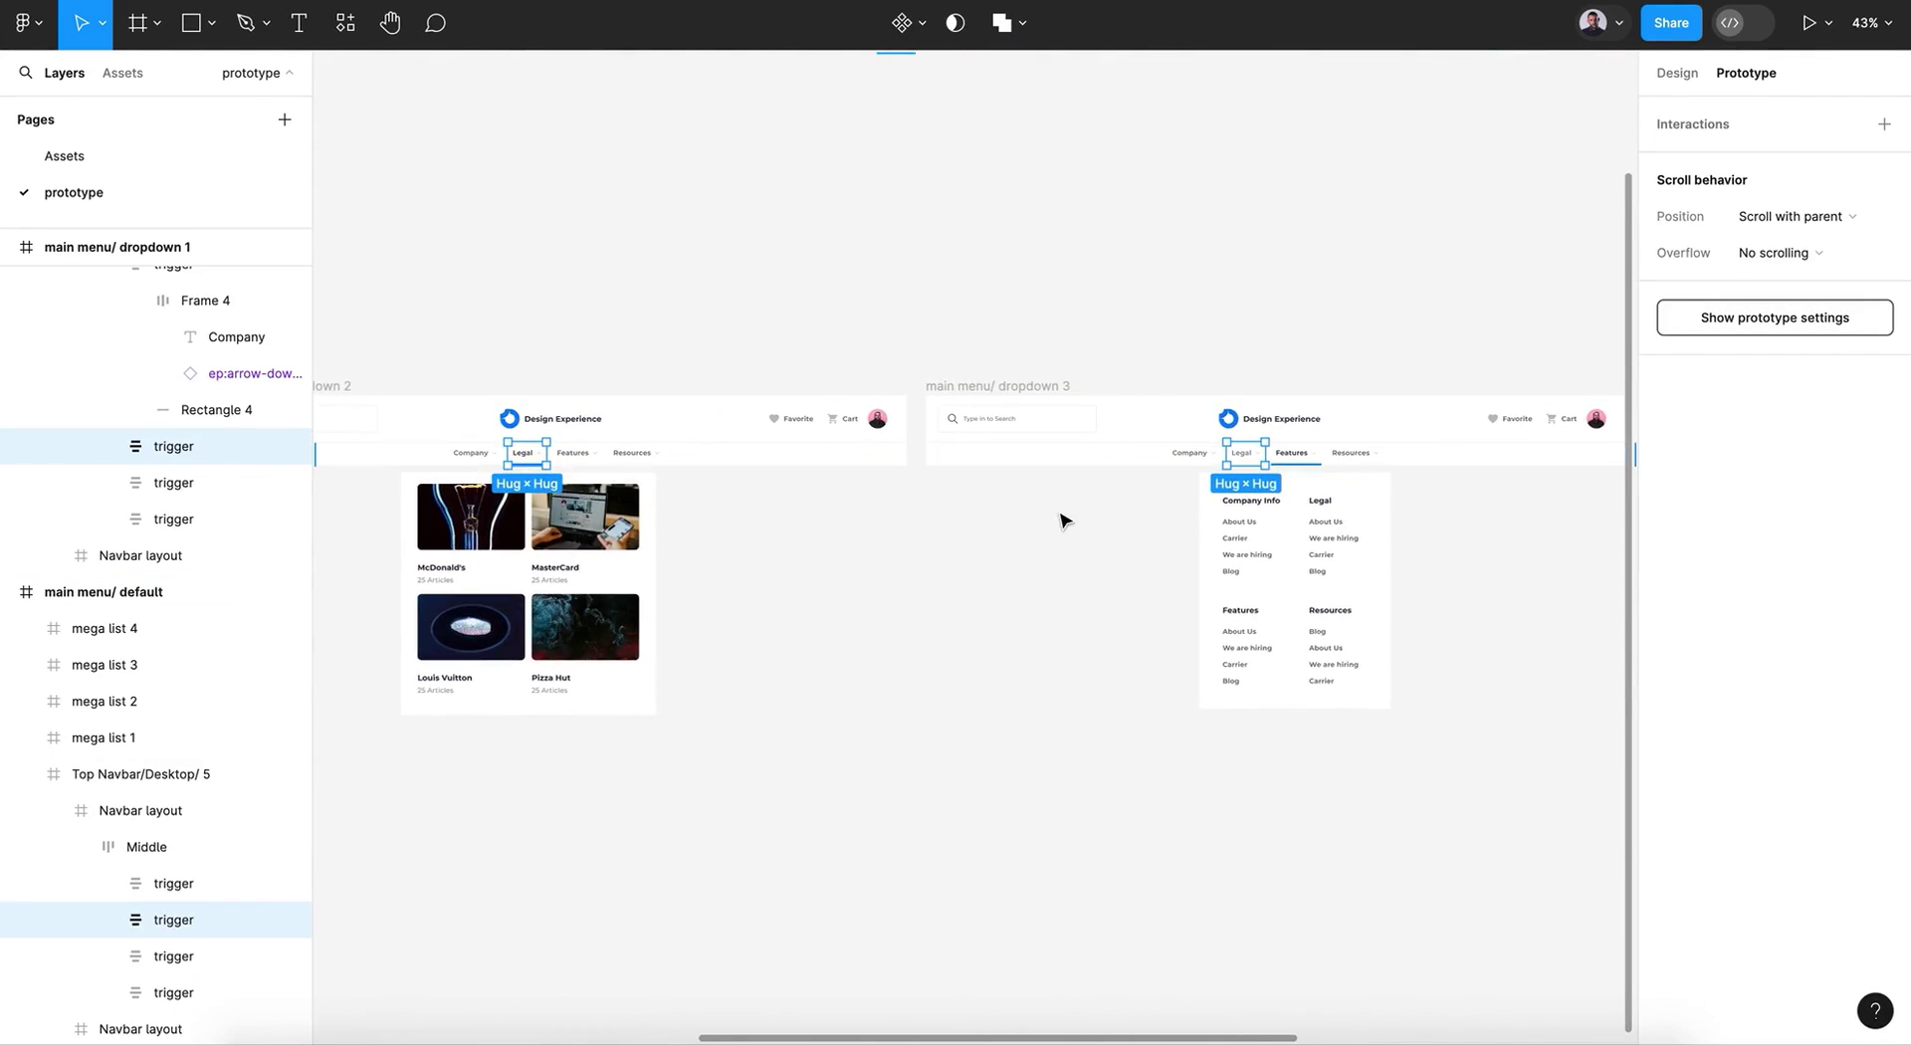
left_click(1880, 124)
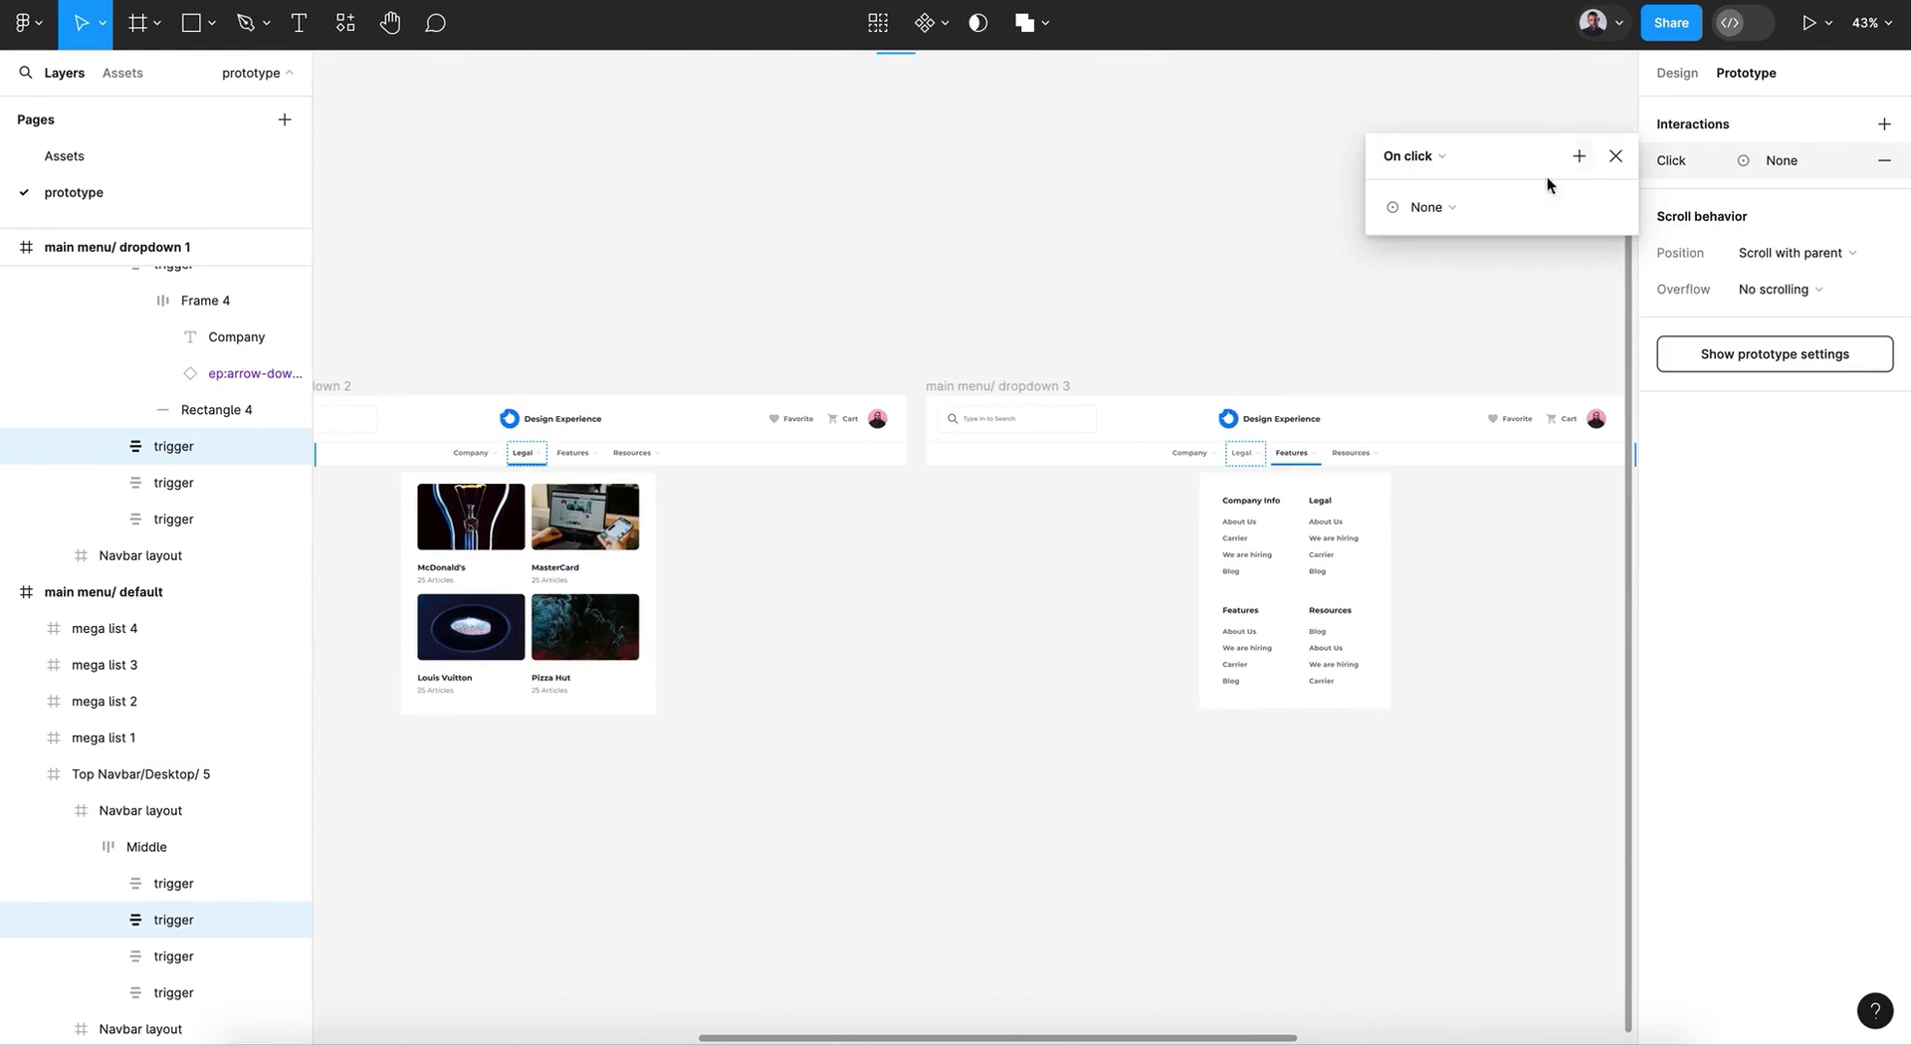
left_click(1443, 155)
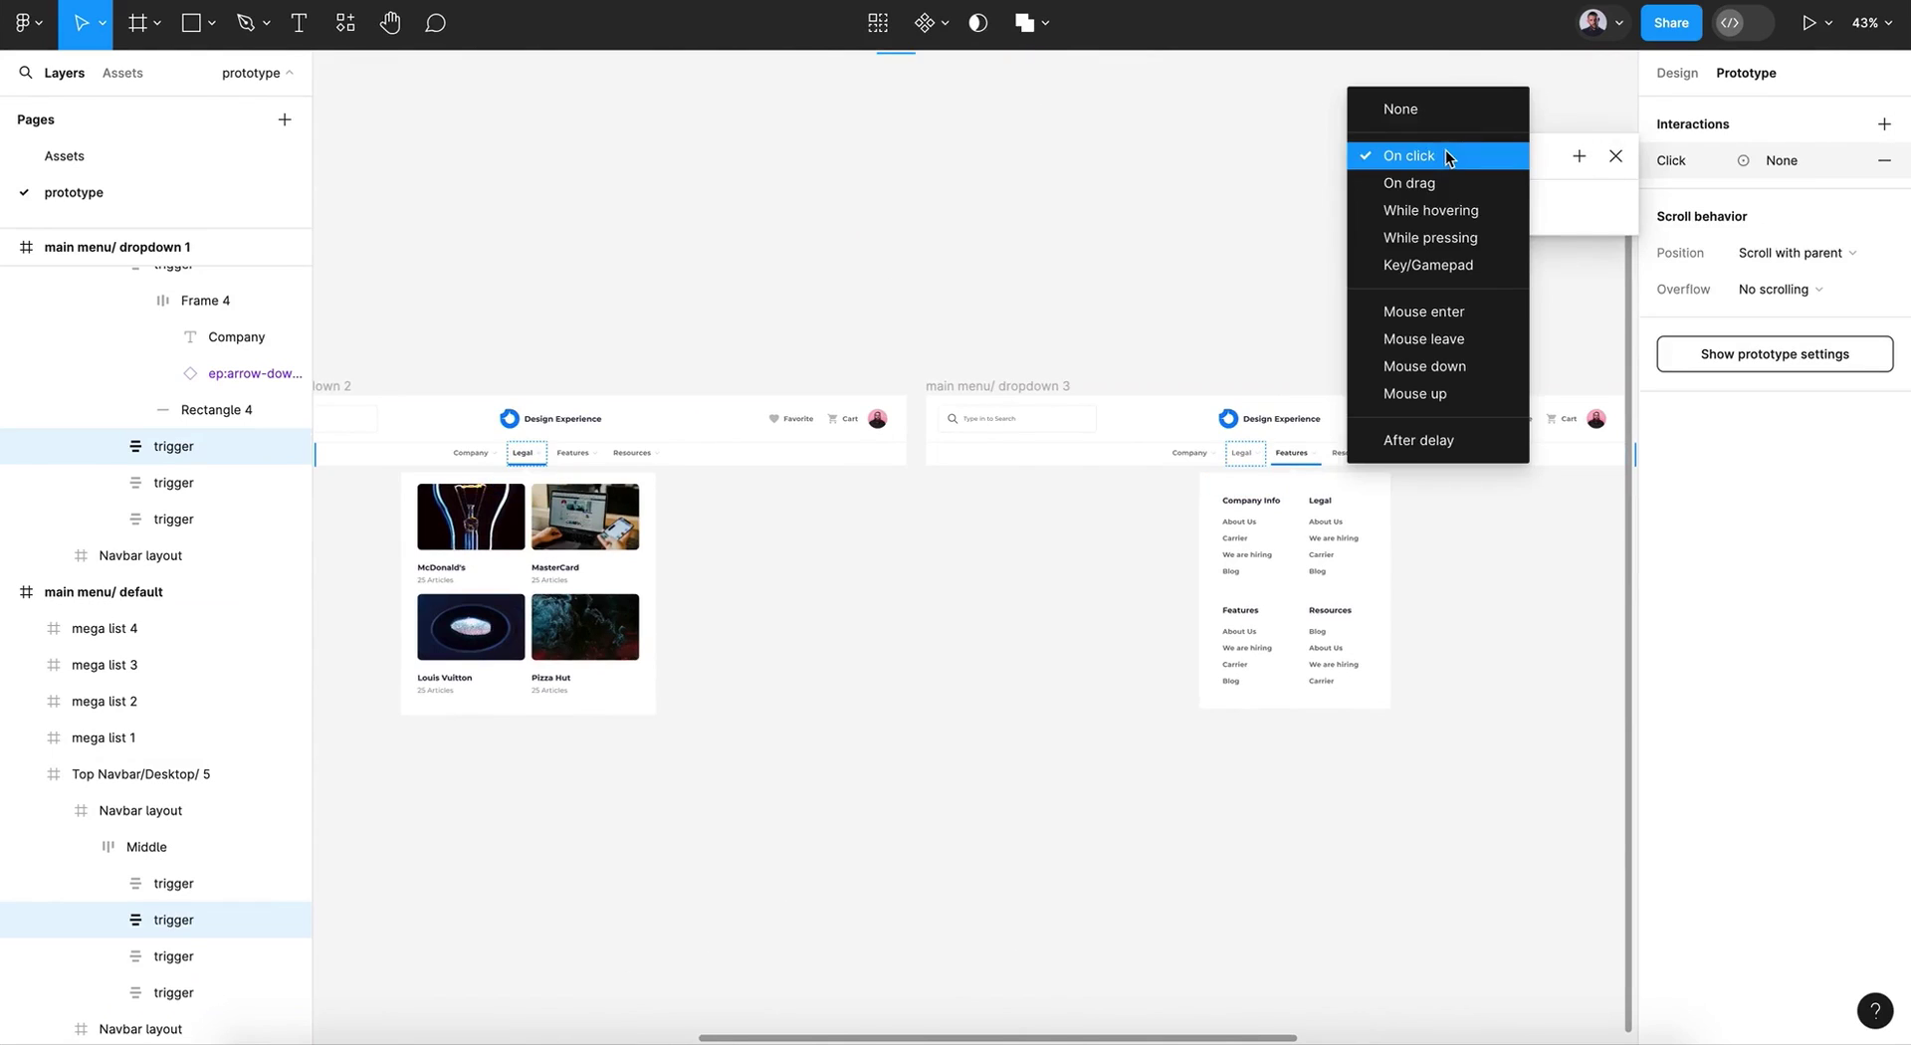
left_click(1472, 319)
Step: Make the Legal triggers' Mouse enter interaction navigate to main menu/ dropdown 2
left_click(1461, 244)
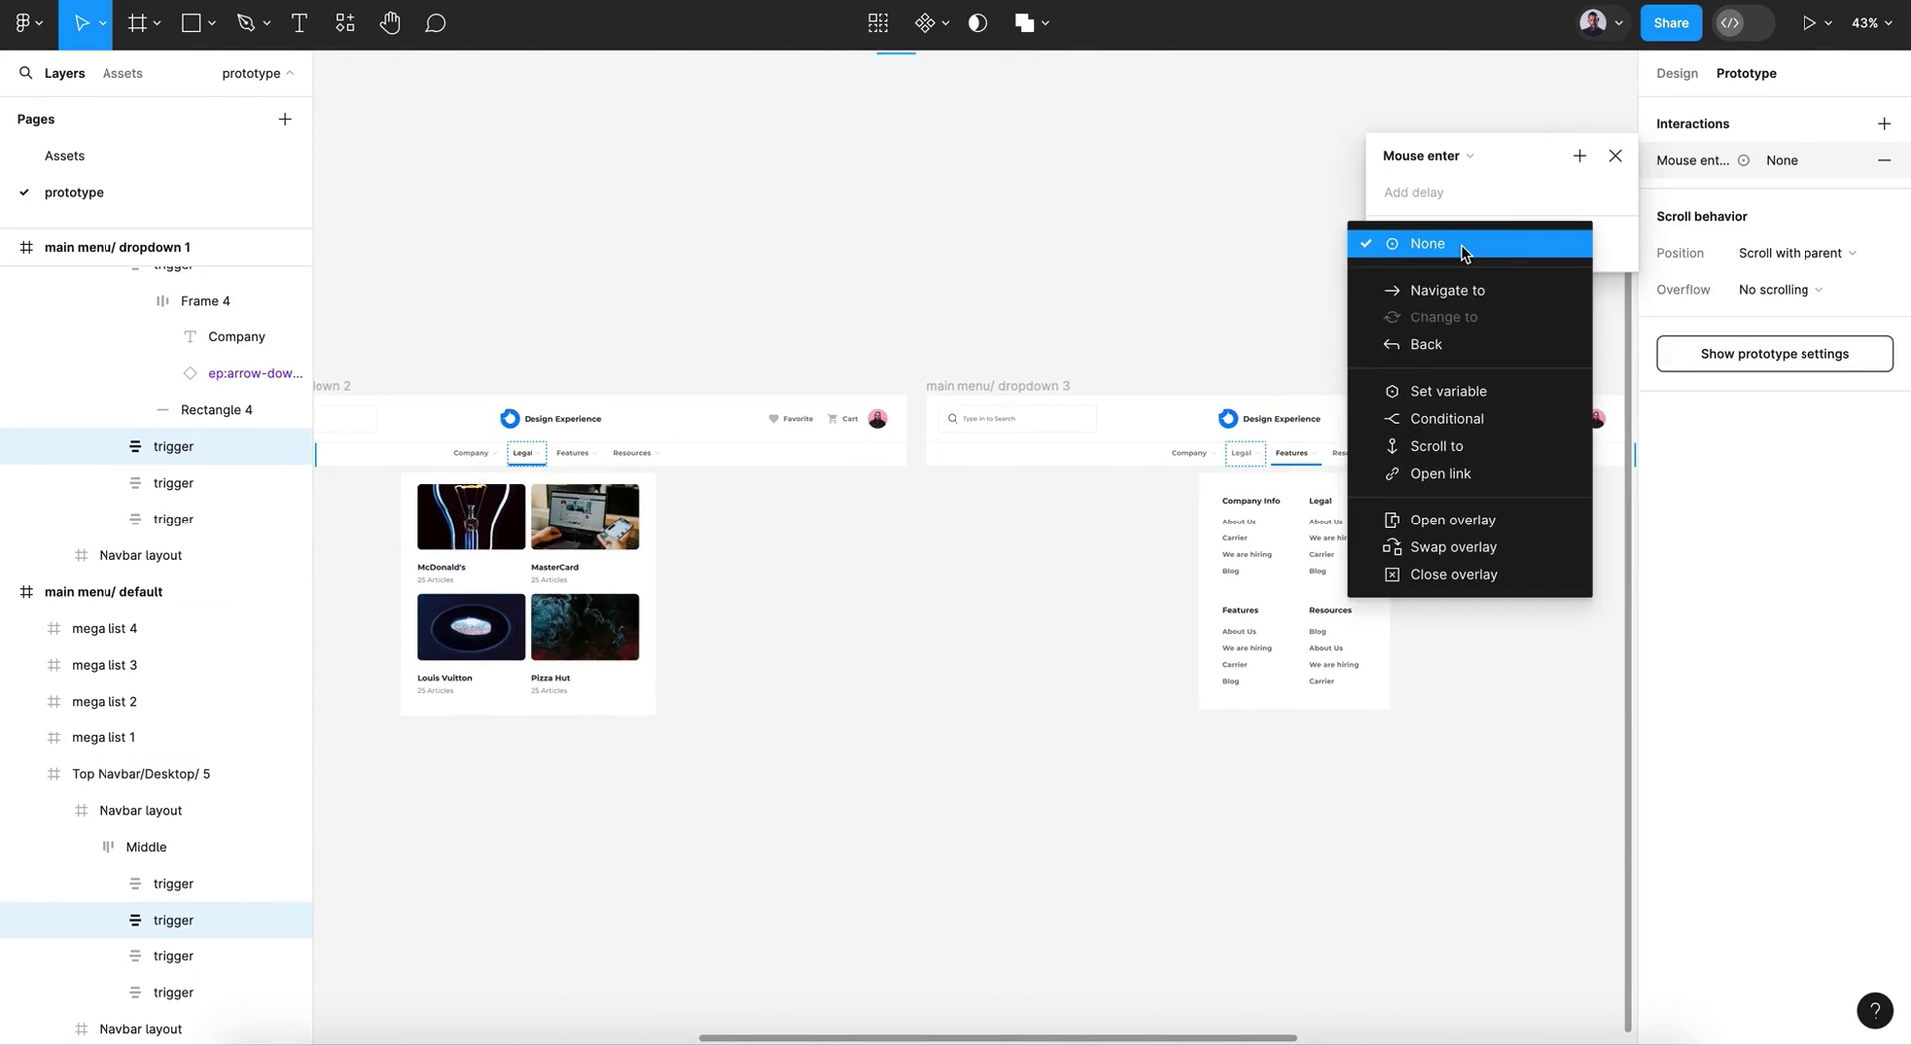
left_click(1499, 288)
left_click(1501, 284)
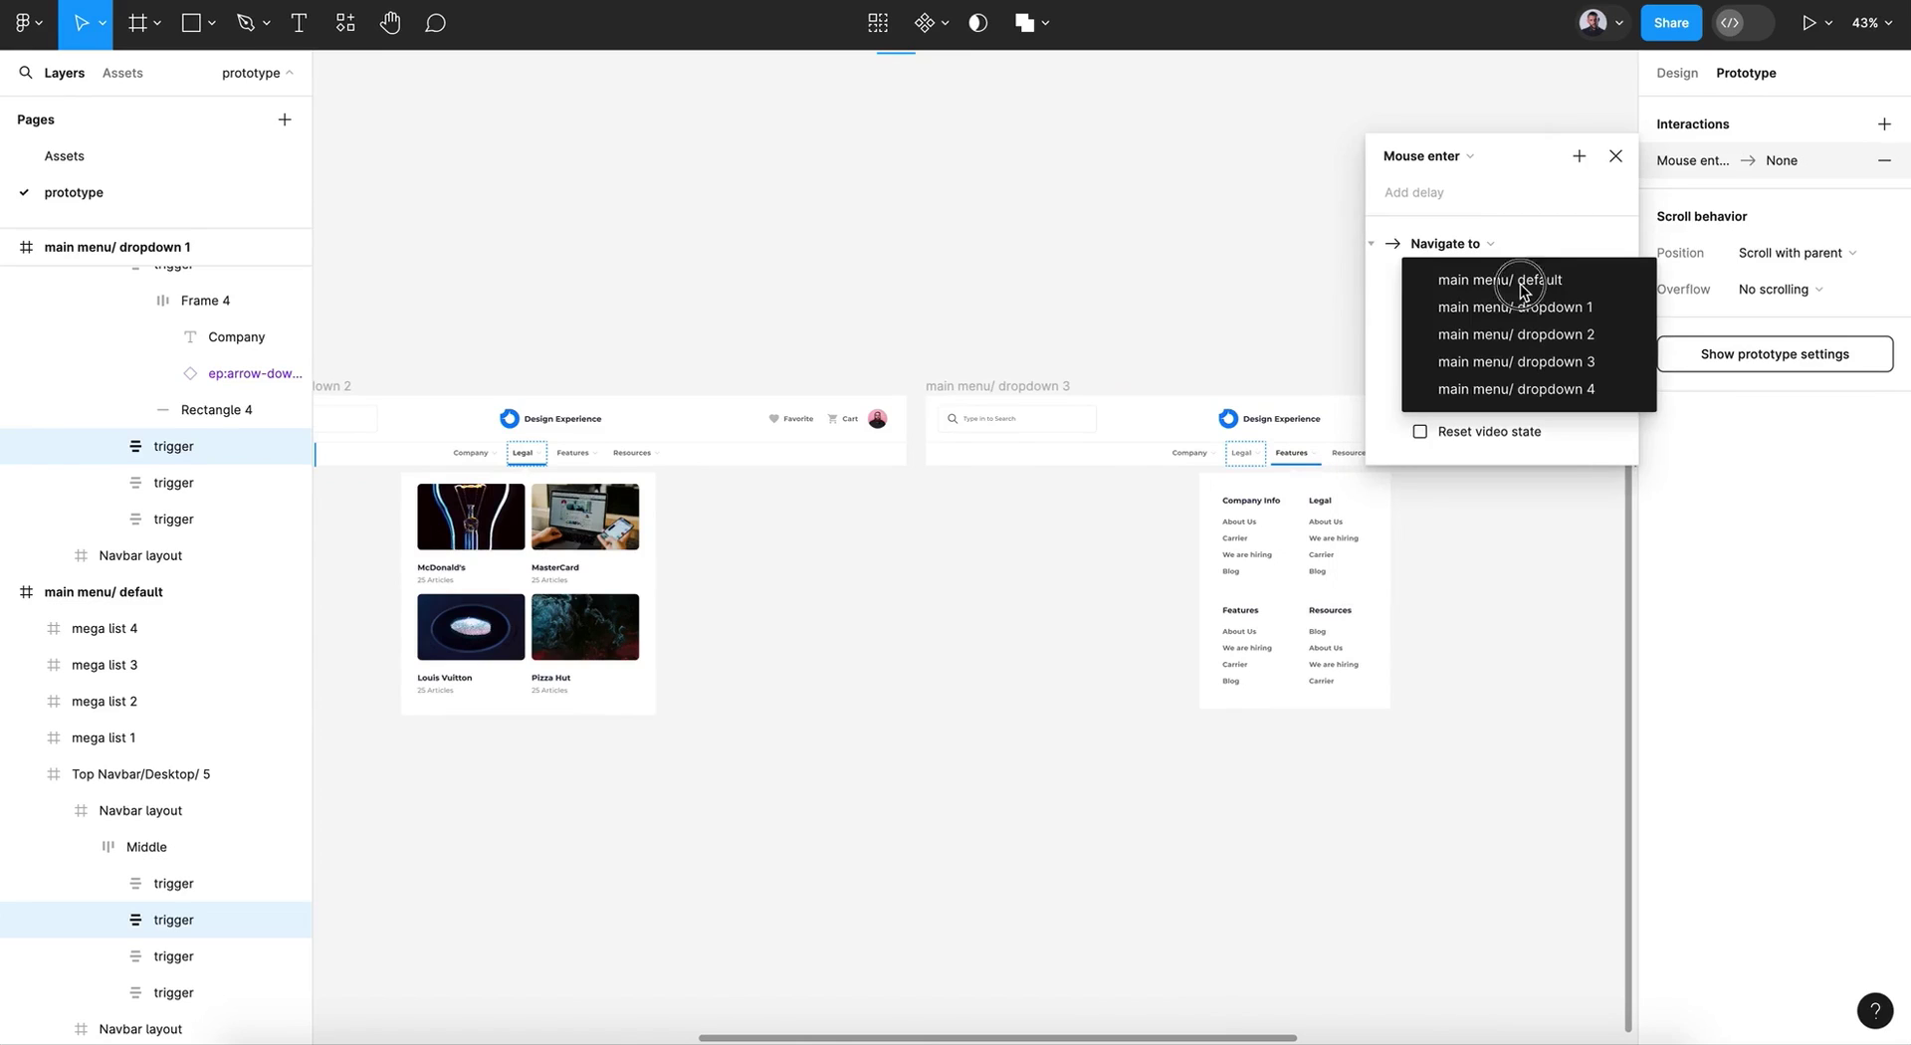
left_click(1533, 337)
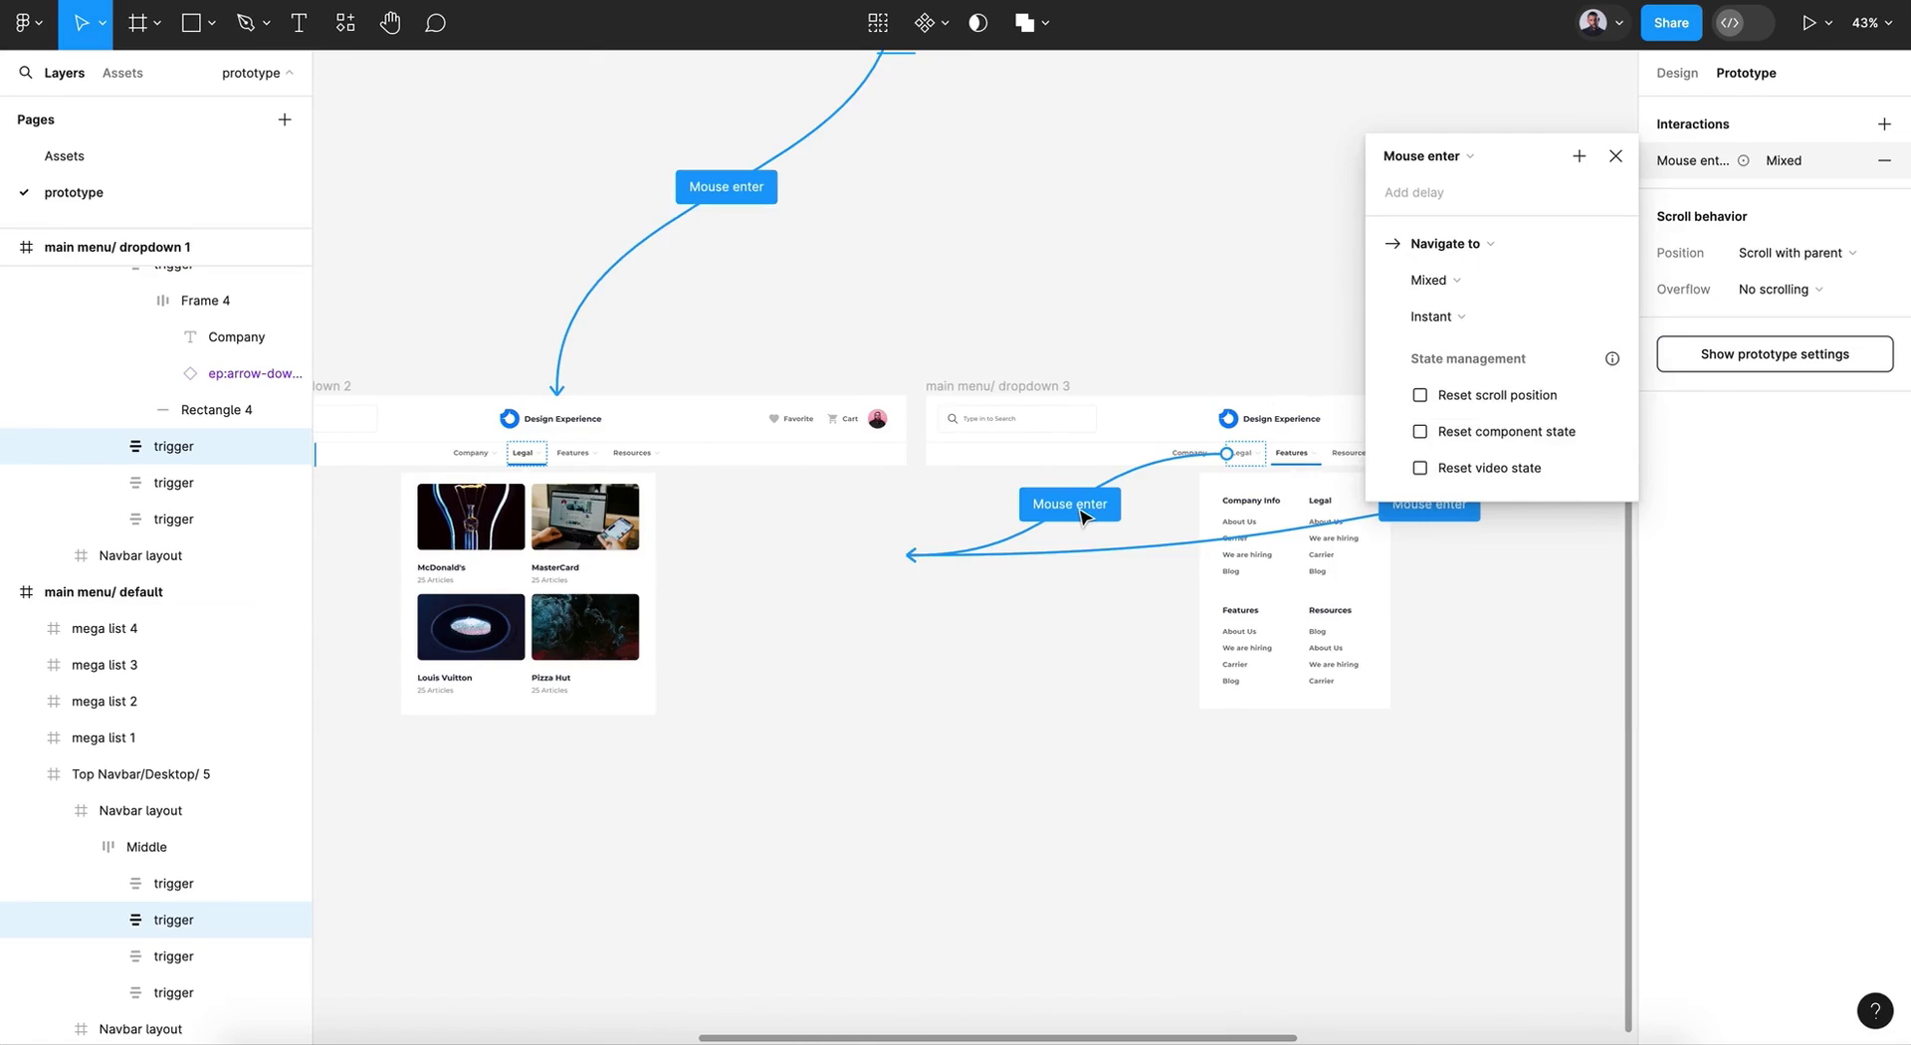
Step: Set the Legal triggers' transition animation to Smart animate with the Gentle curve
scroll(1083, 514, "down", 5)
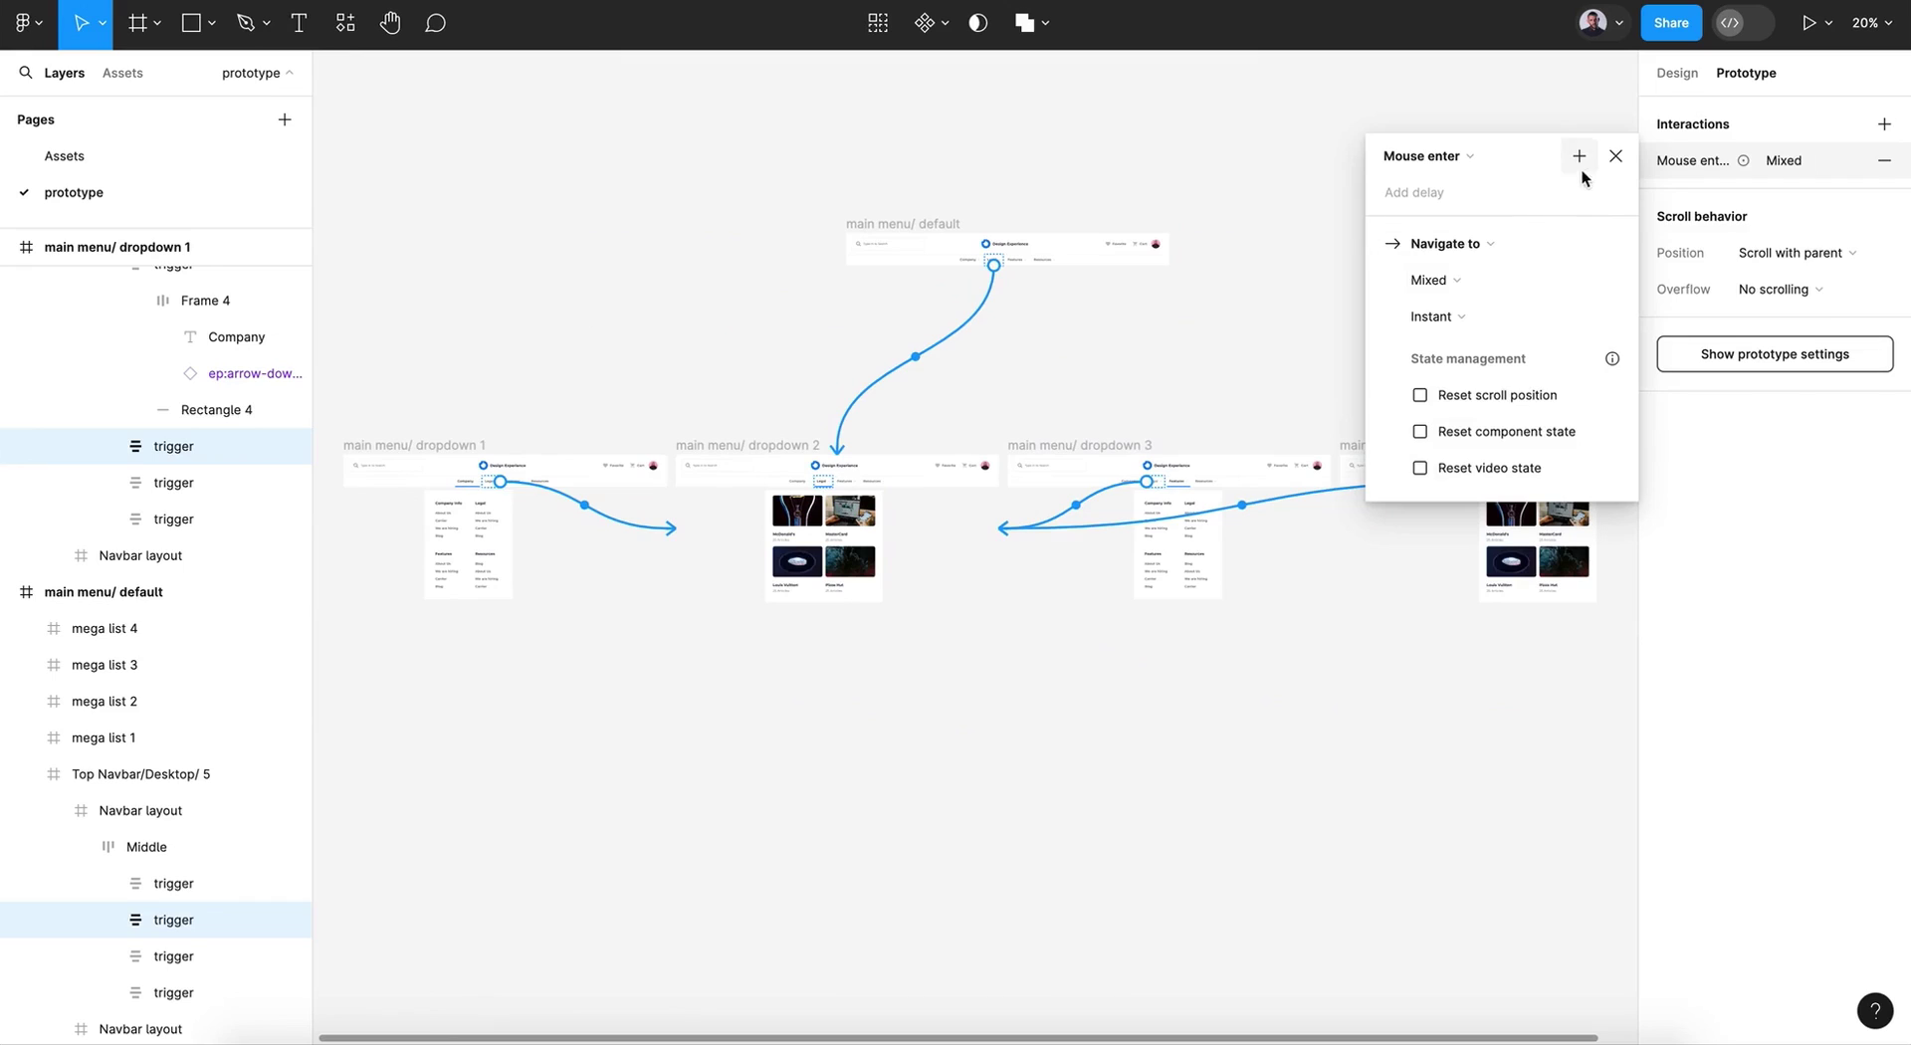
left_click(1456, 318)
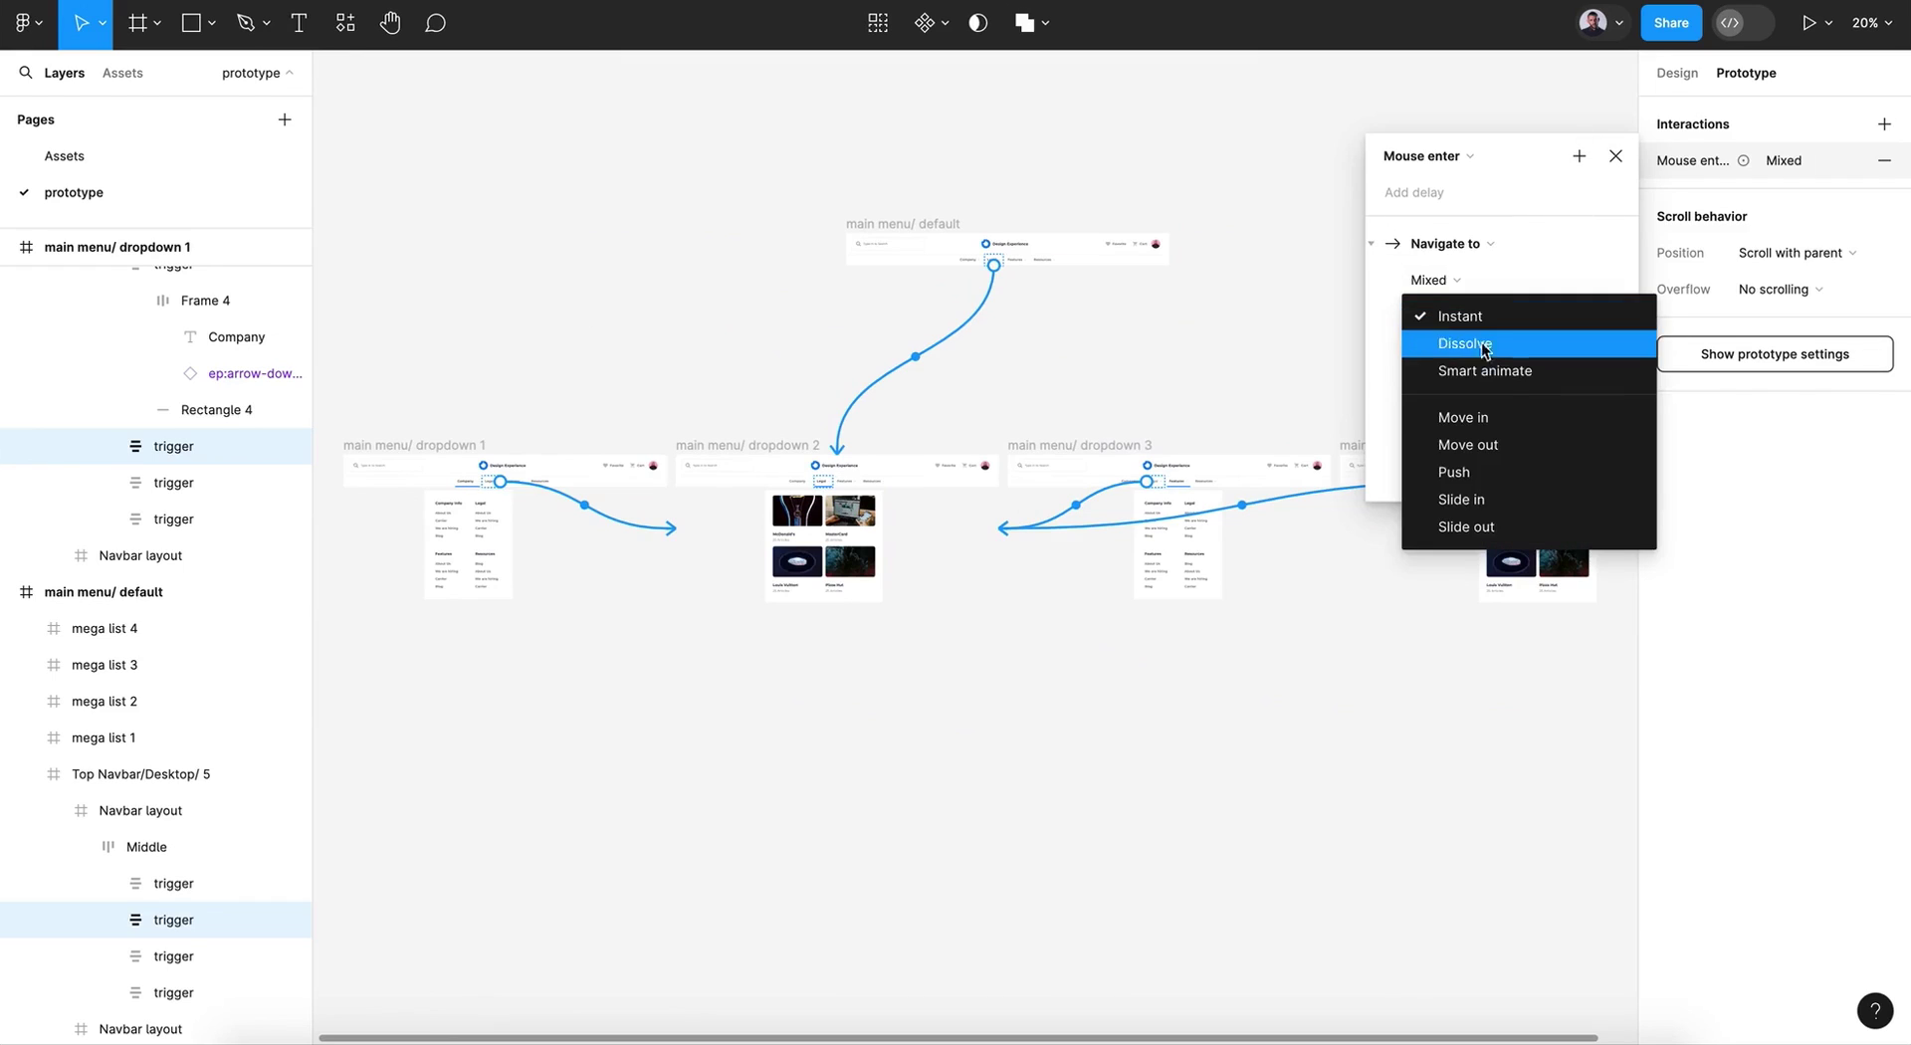
left_click(1498, 373)
left_click(1464, 354)
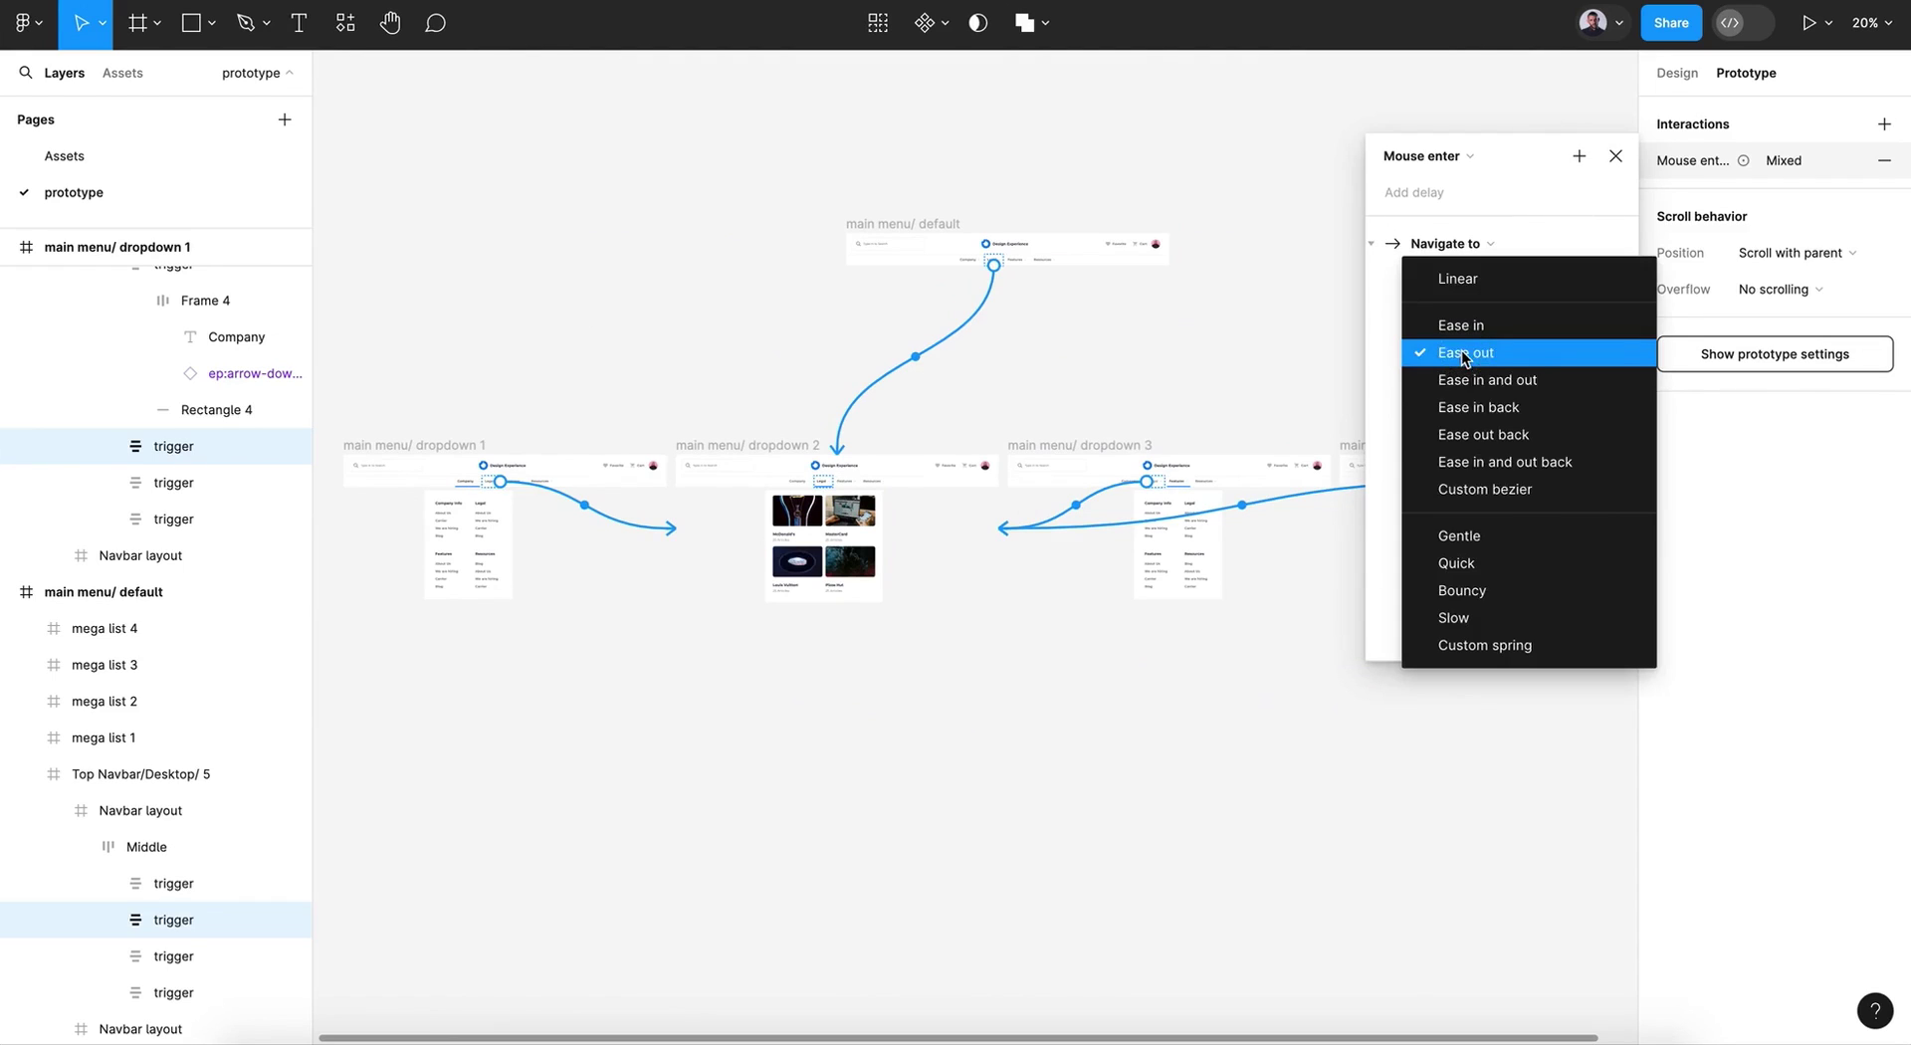
left_click(1517, 534)
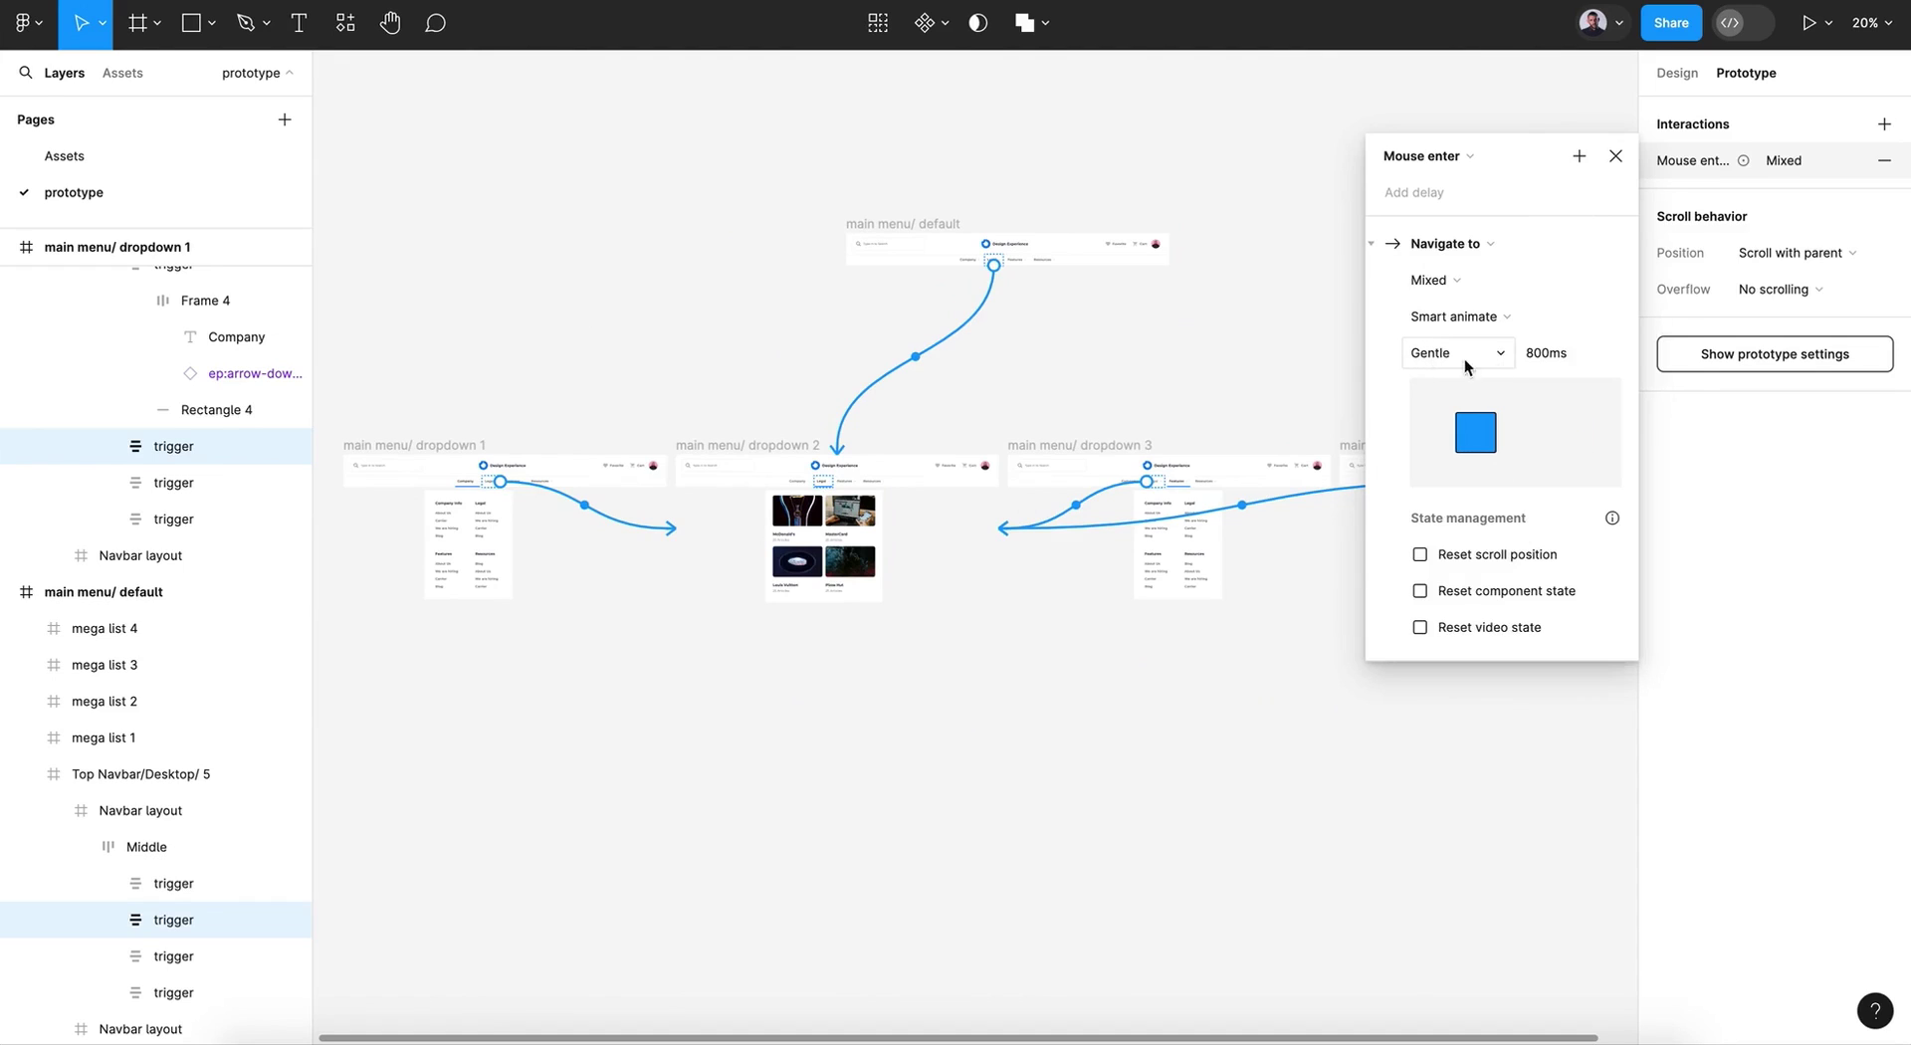
left_click(1615, 157)
left_click(1316, 322)
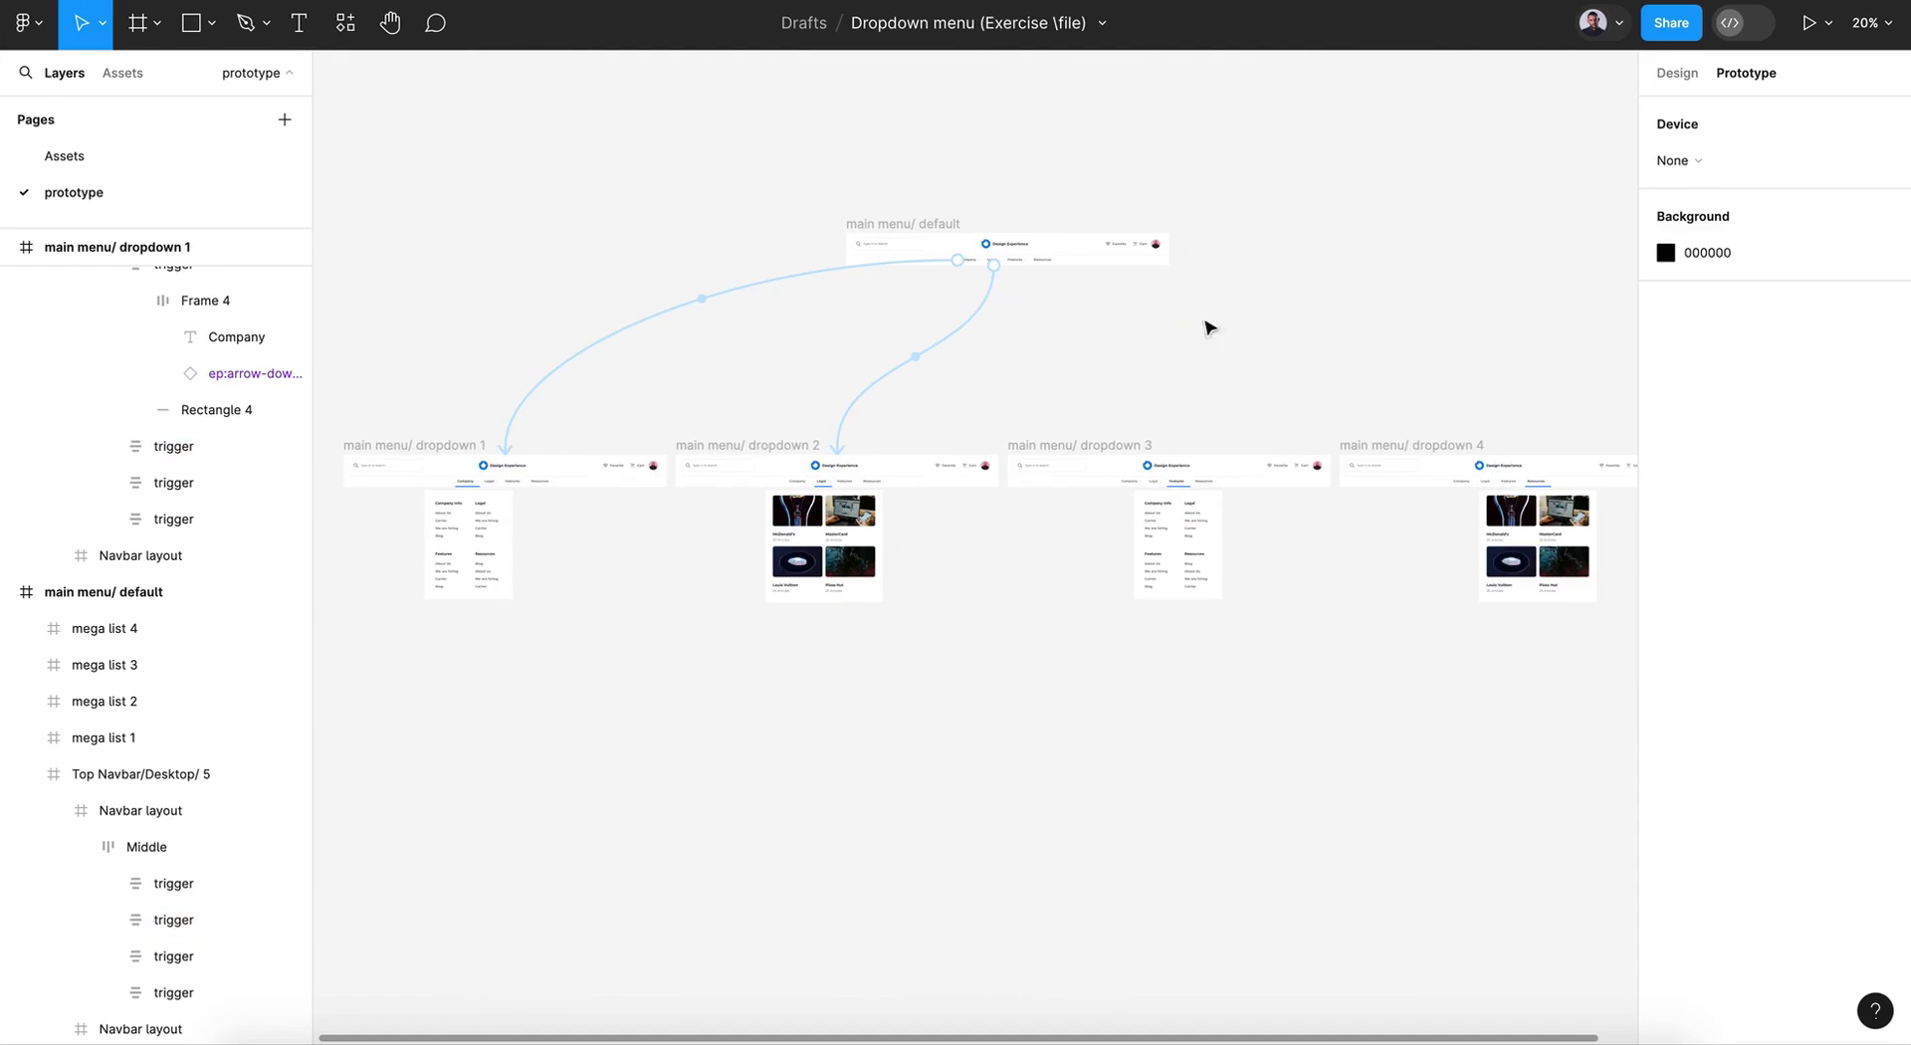
Step: Select the Company trigger in main menu/ default together with its matching triggers in the dropdown frames
left_click(742, 296)
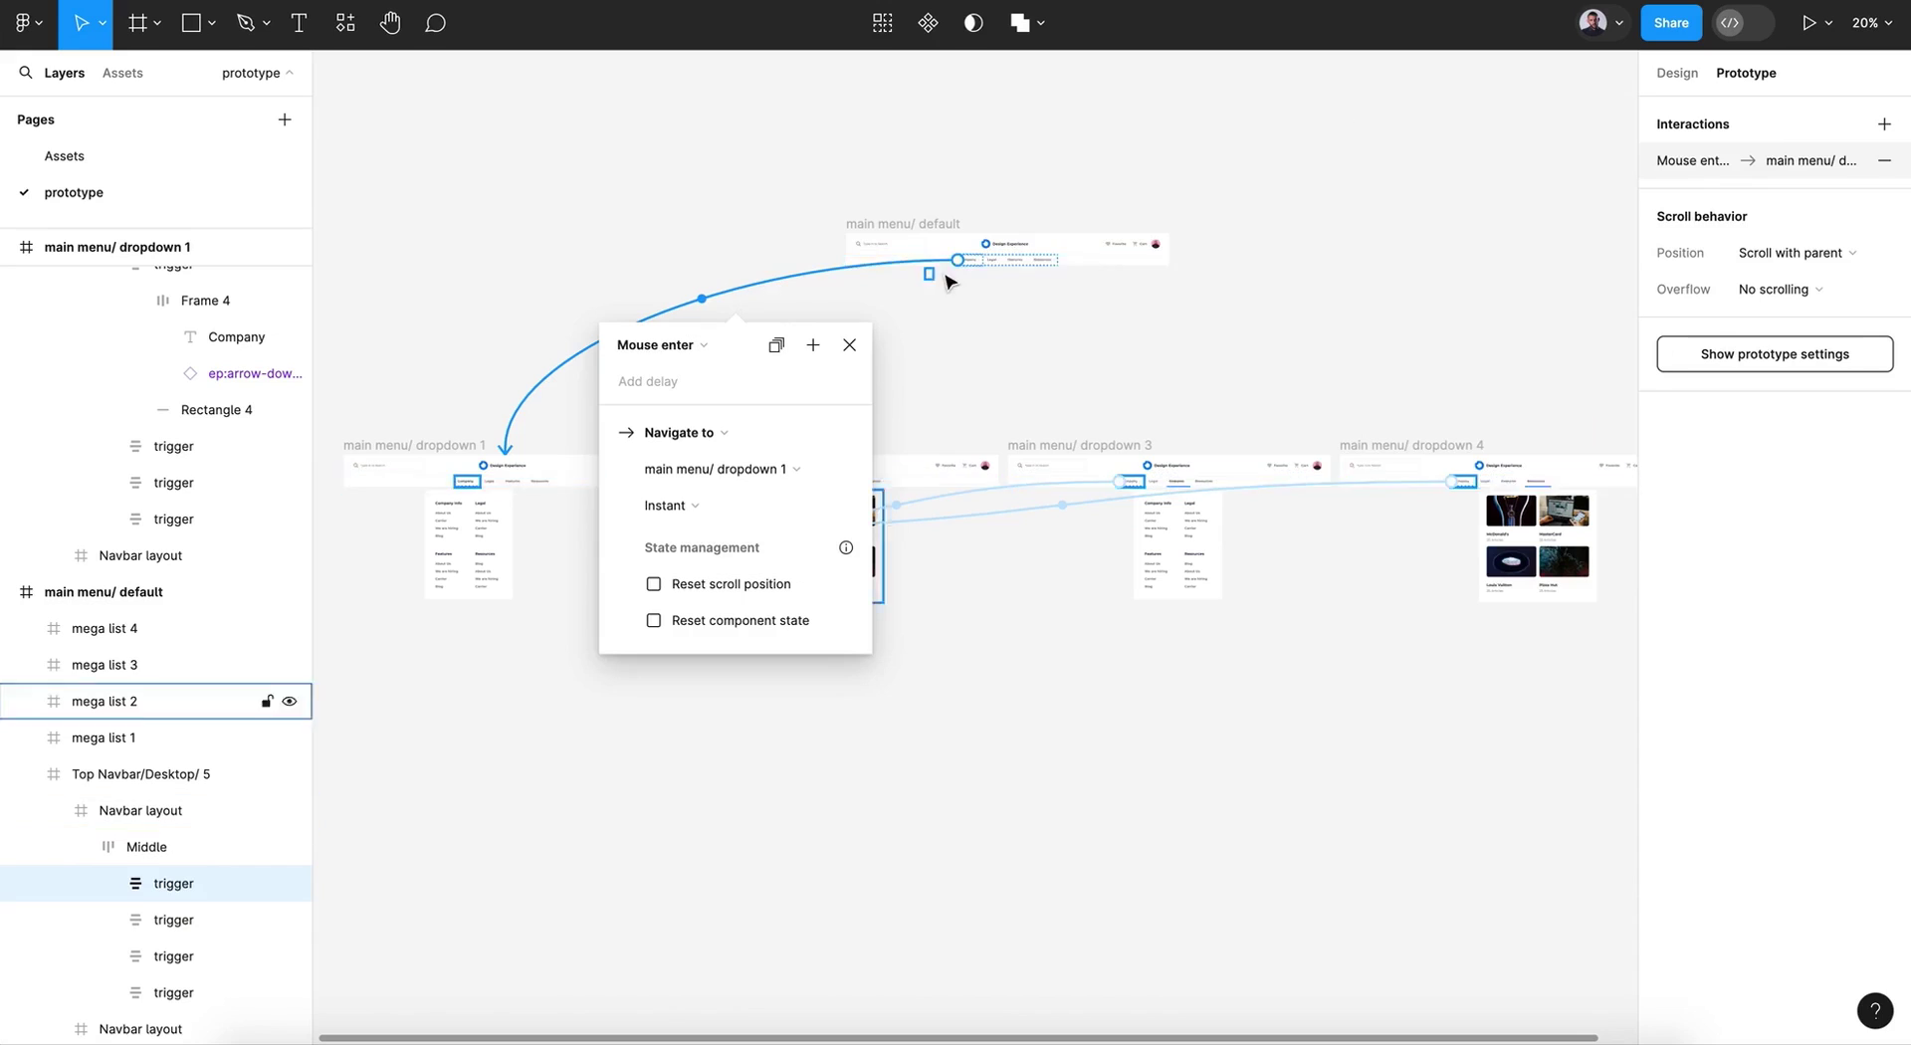
scroll(974, 271, "up", 4)
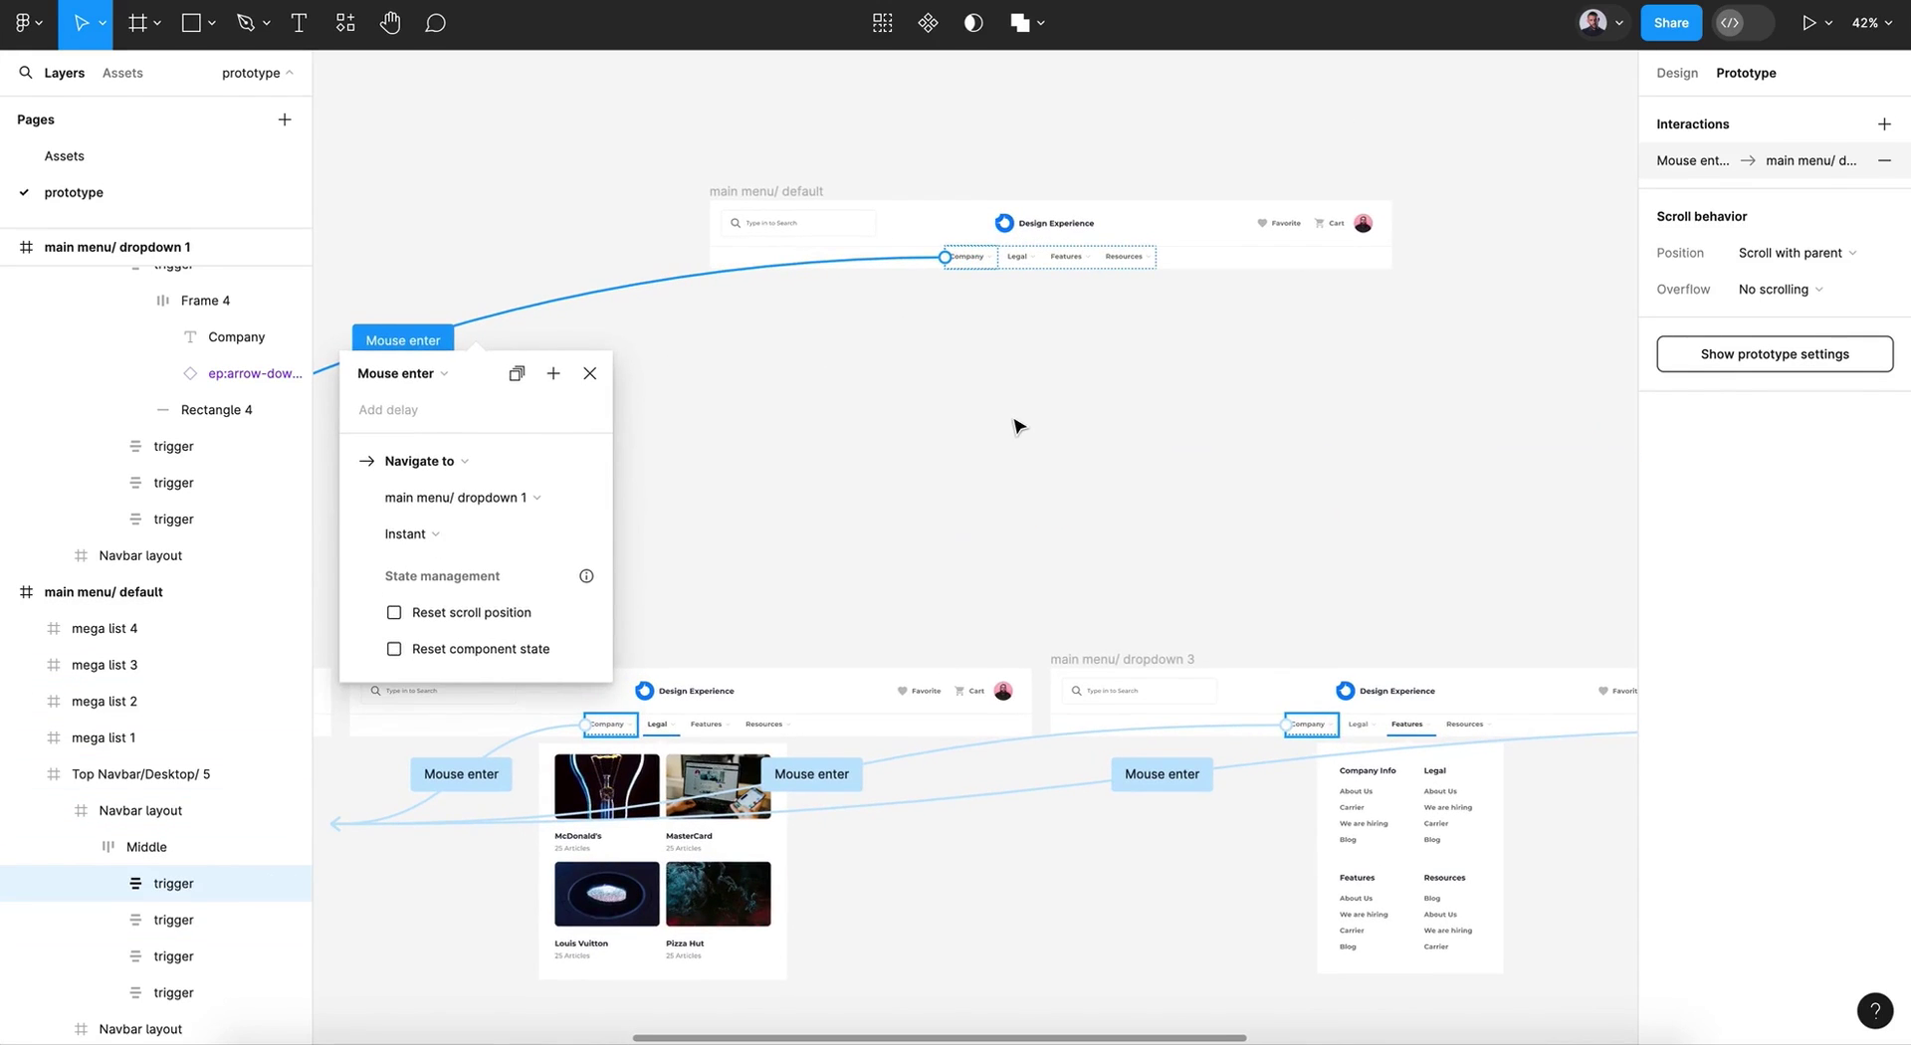
scroll(1016, 426, "up", 2)
left_click(958, 192)
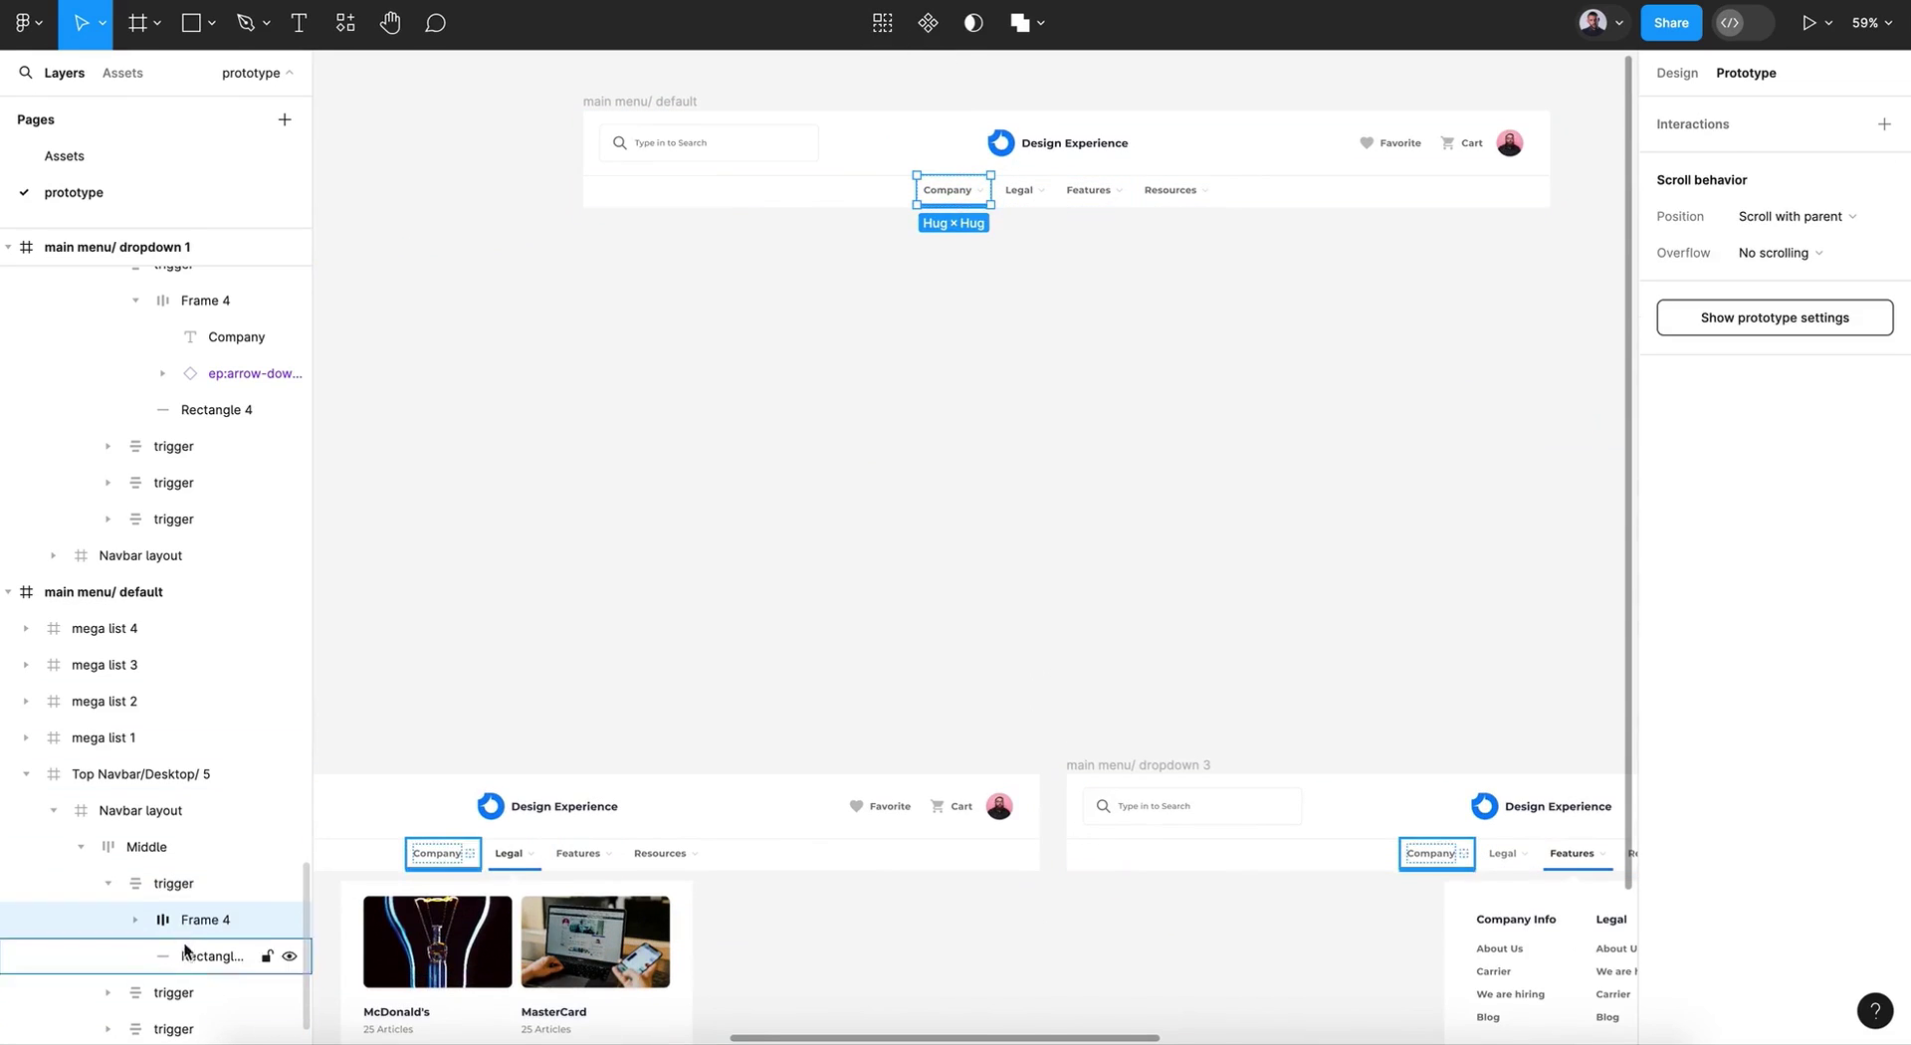
left_click(139, 894)
left_click(107, 883)
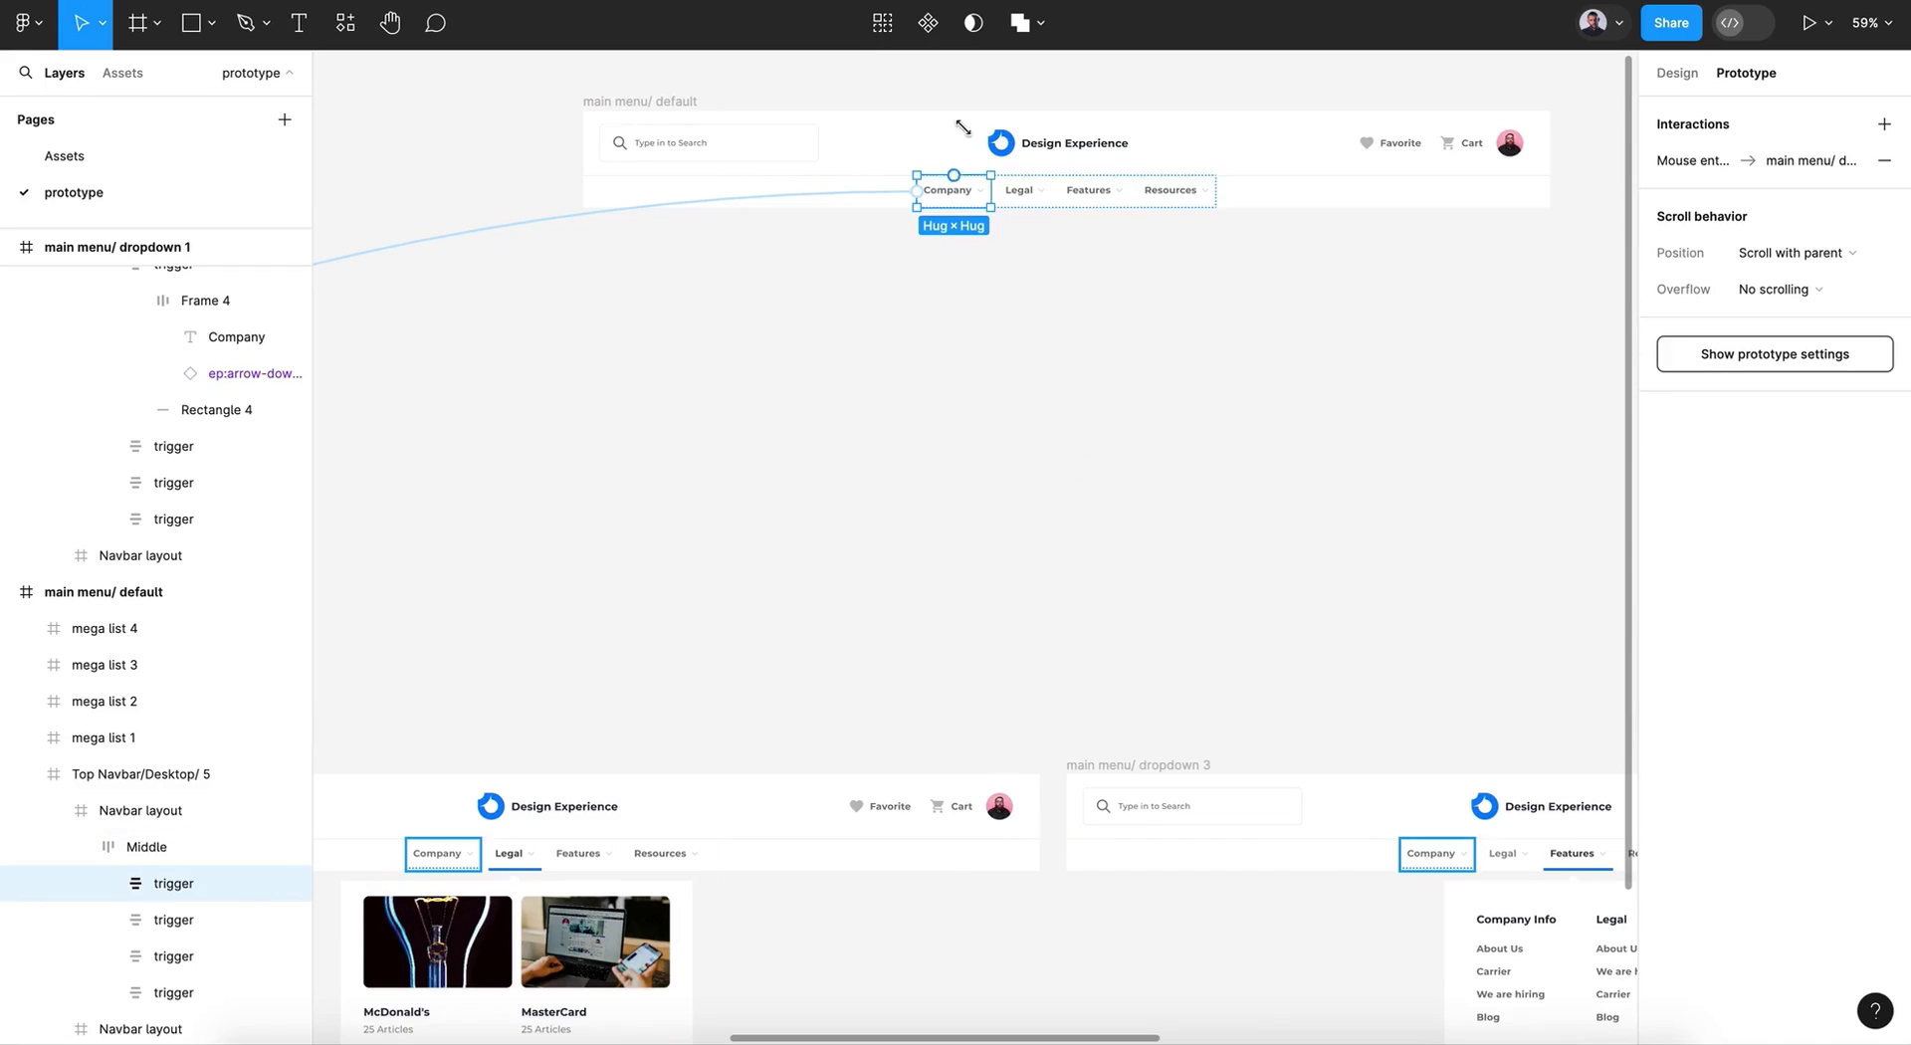
left_click(880, 30)
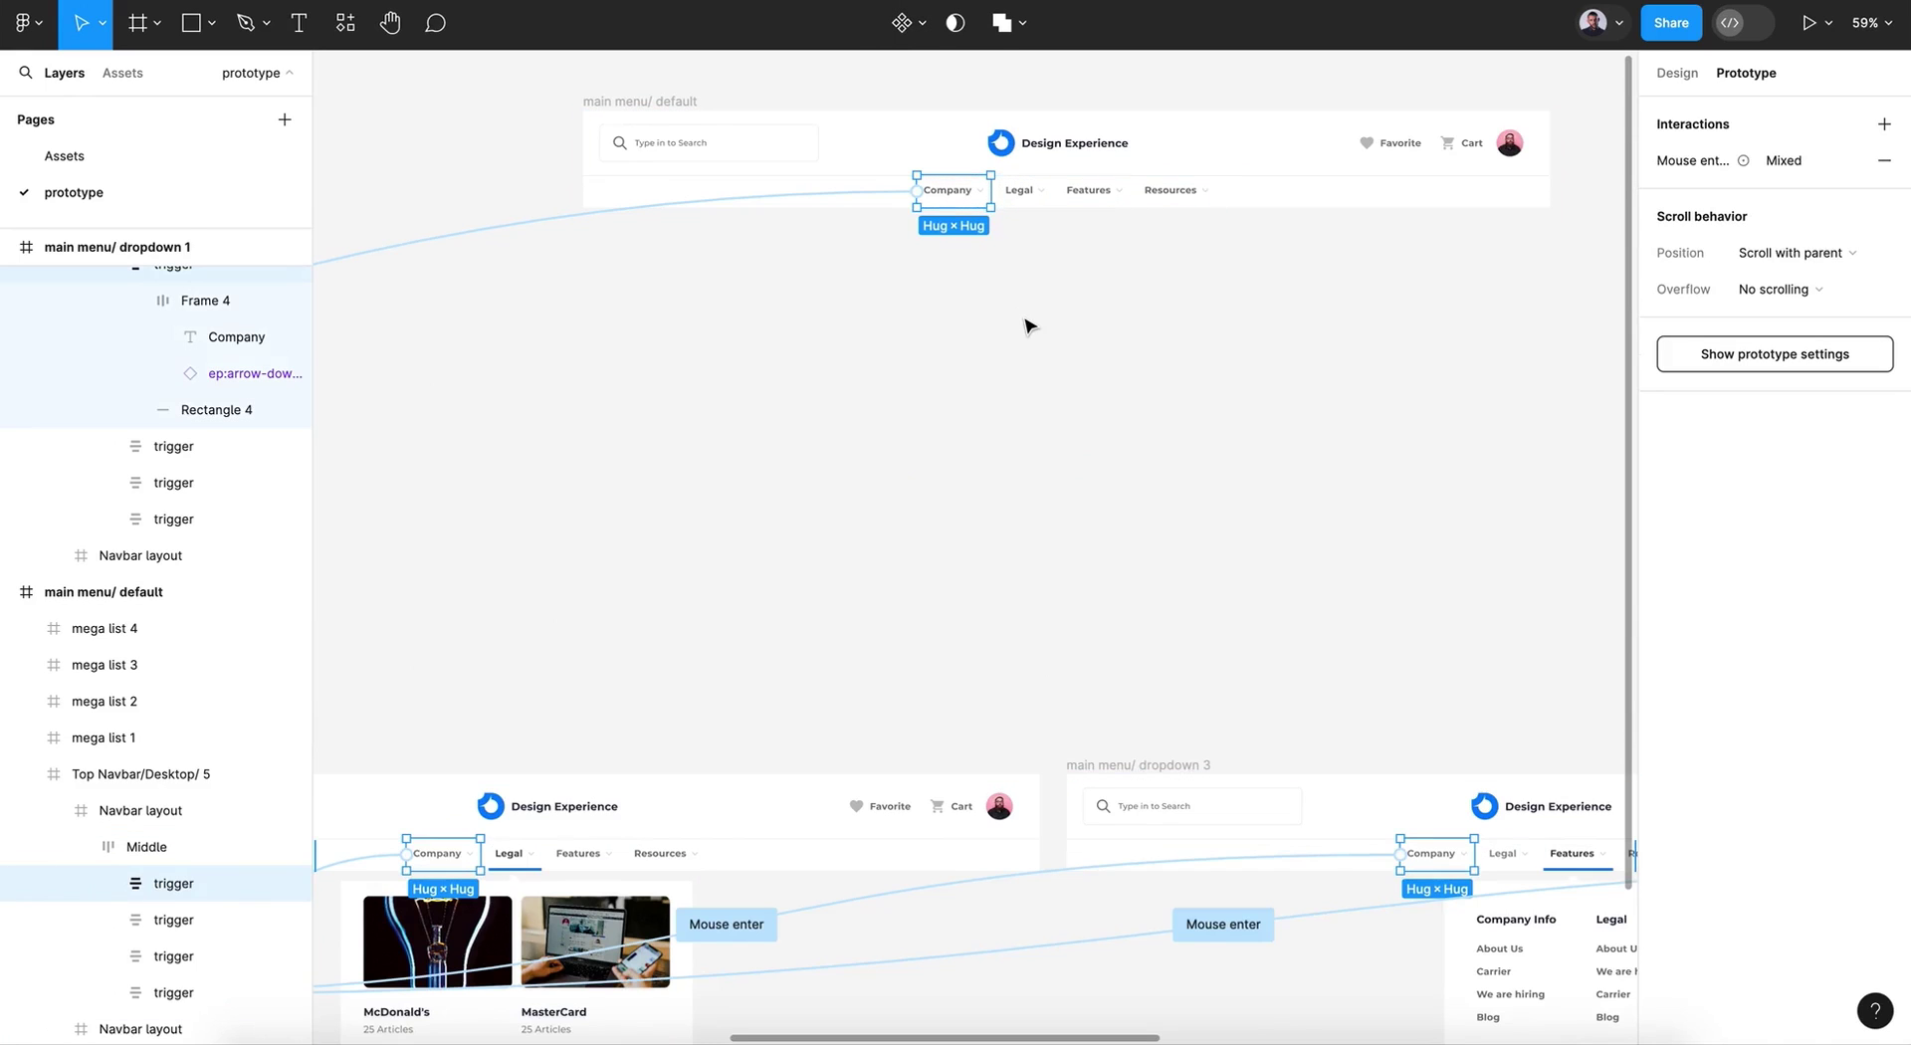
Step: Set the Mouse enter transition of all selected Company triggers to Smart animate with the Gentle curve
scroll(1028, 325, "down", 3)
scroll(1028, 326, "down", 5)
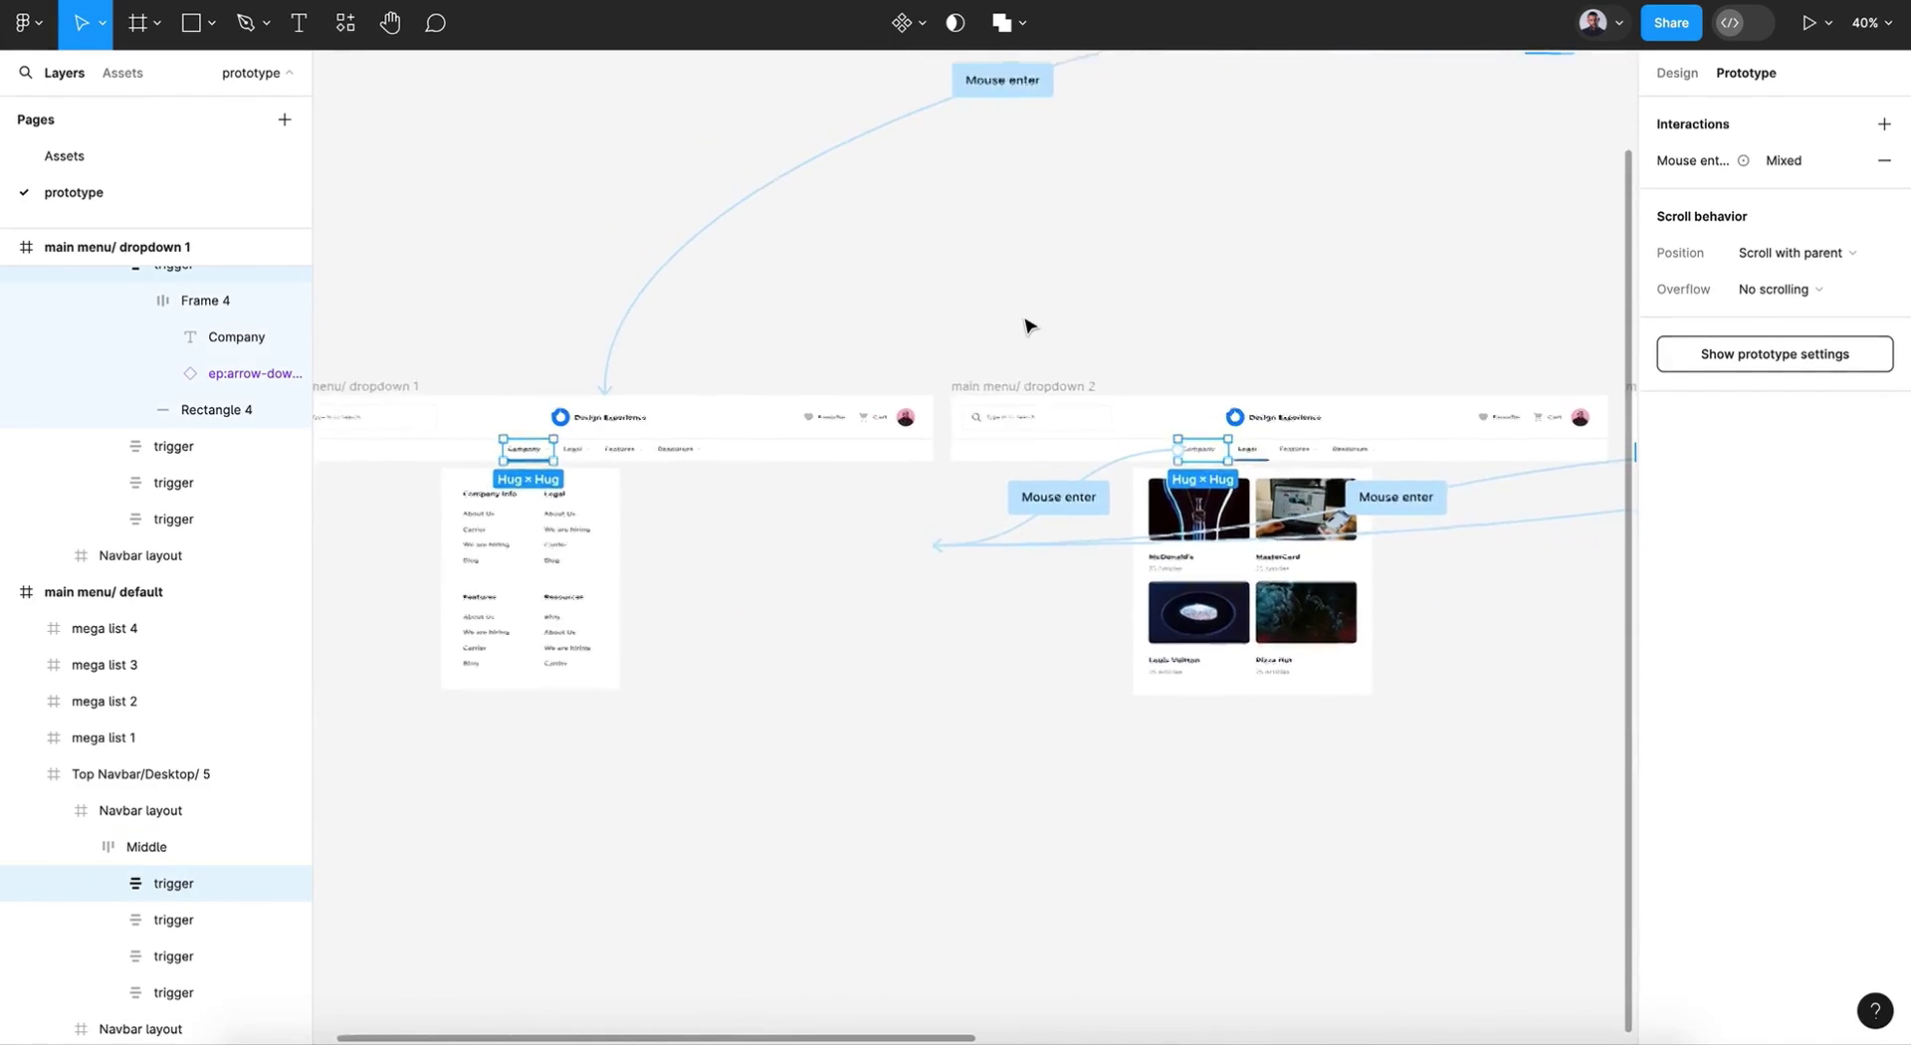
left_click(1691, 160)
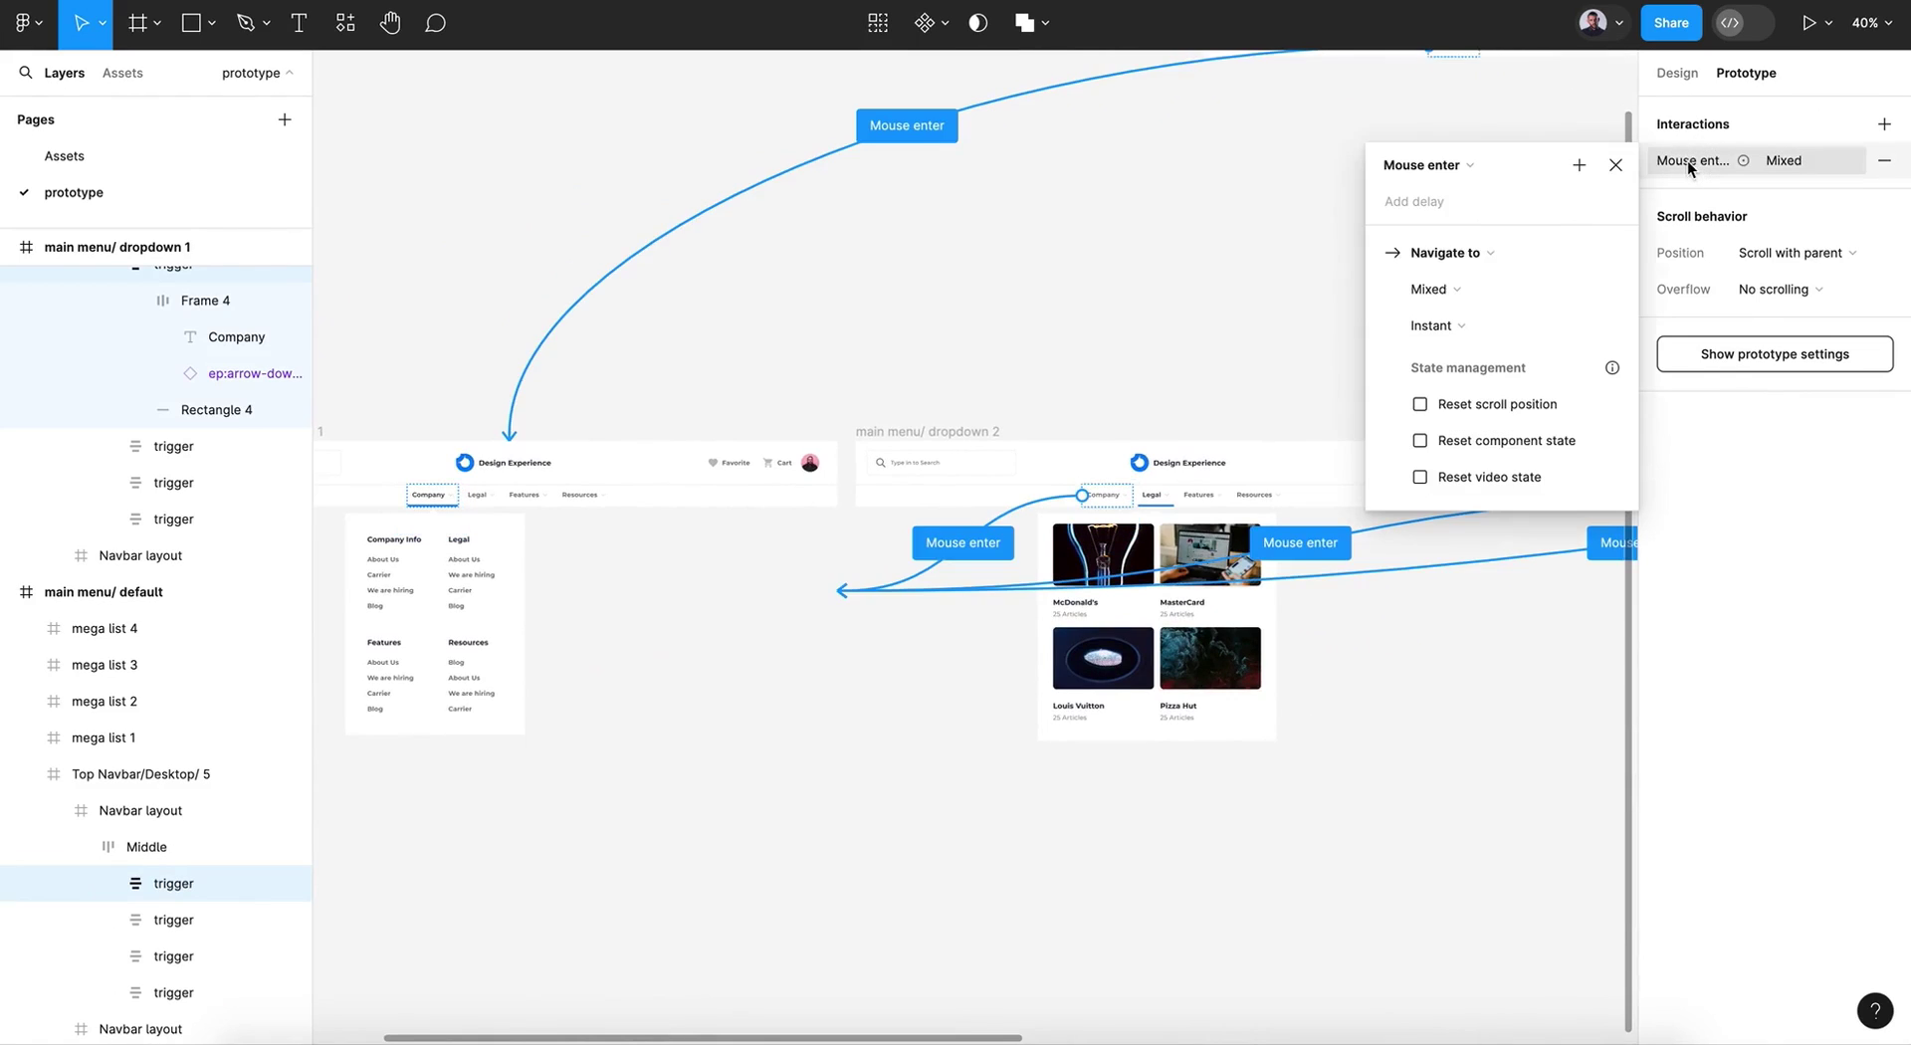
left_click(1462, 325)
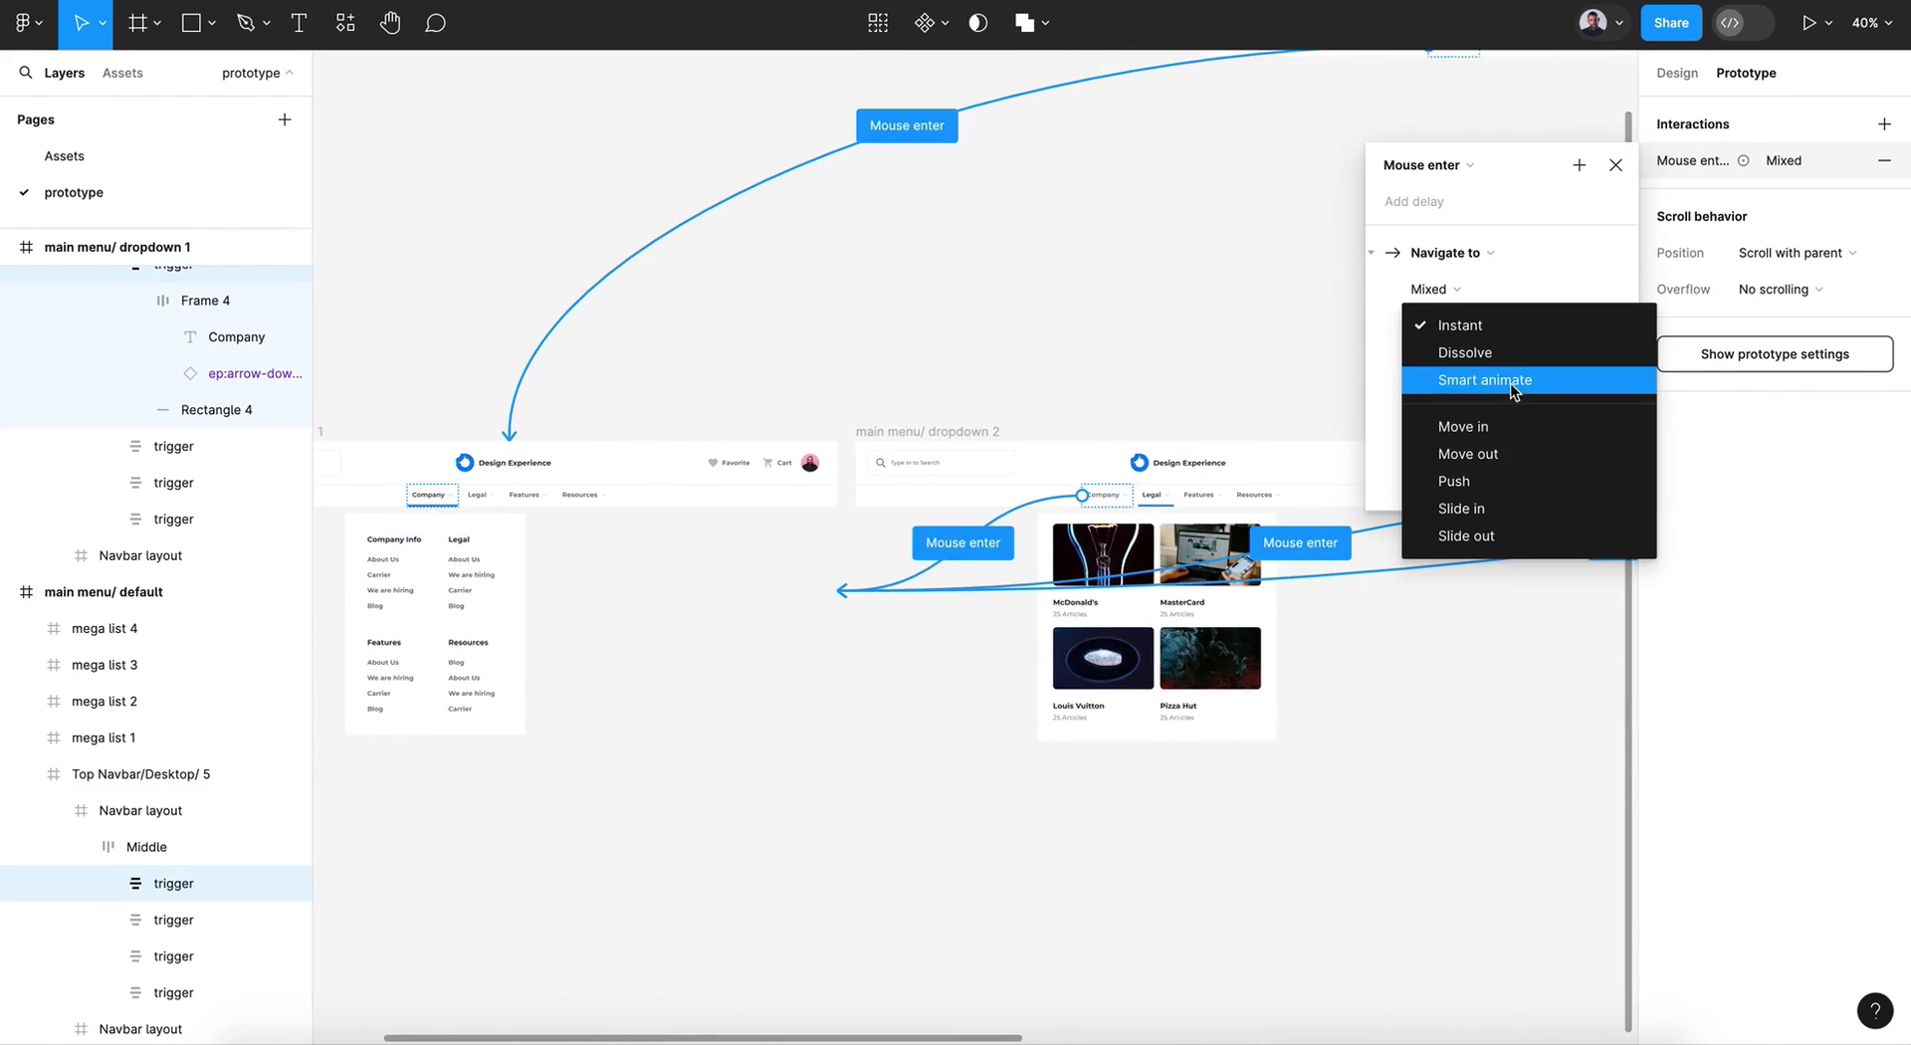
left_click(1510, 383)
left_click(1463, 364)
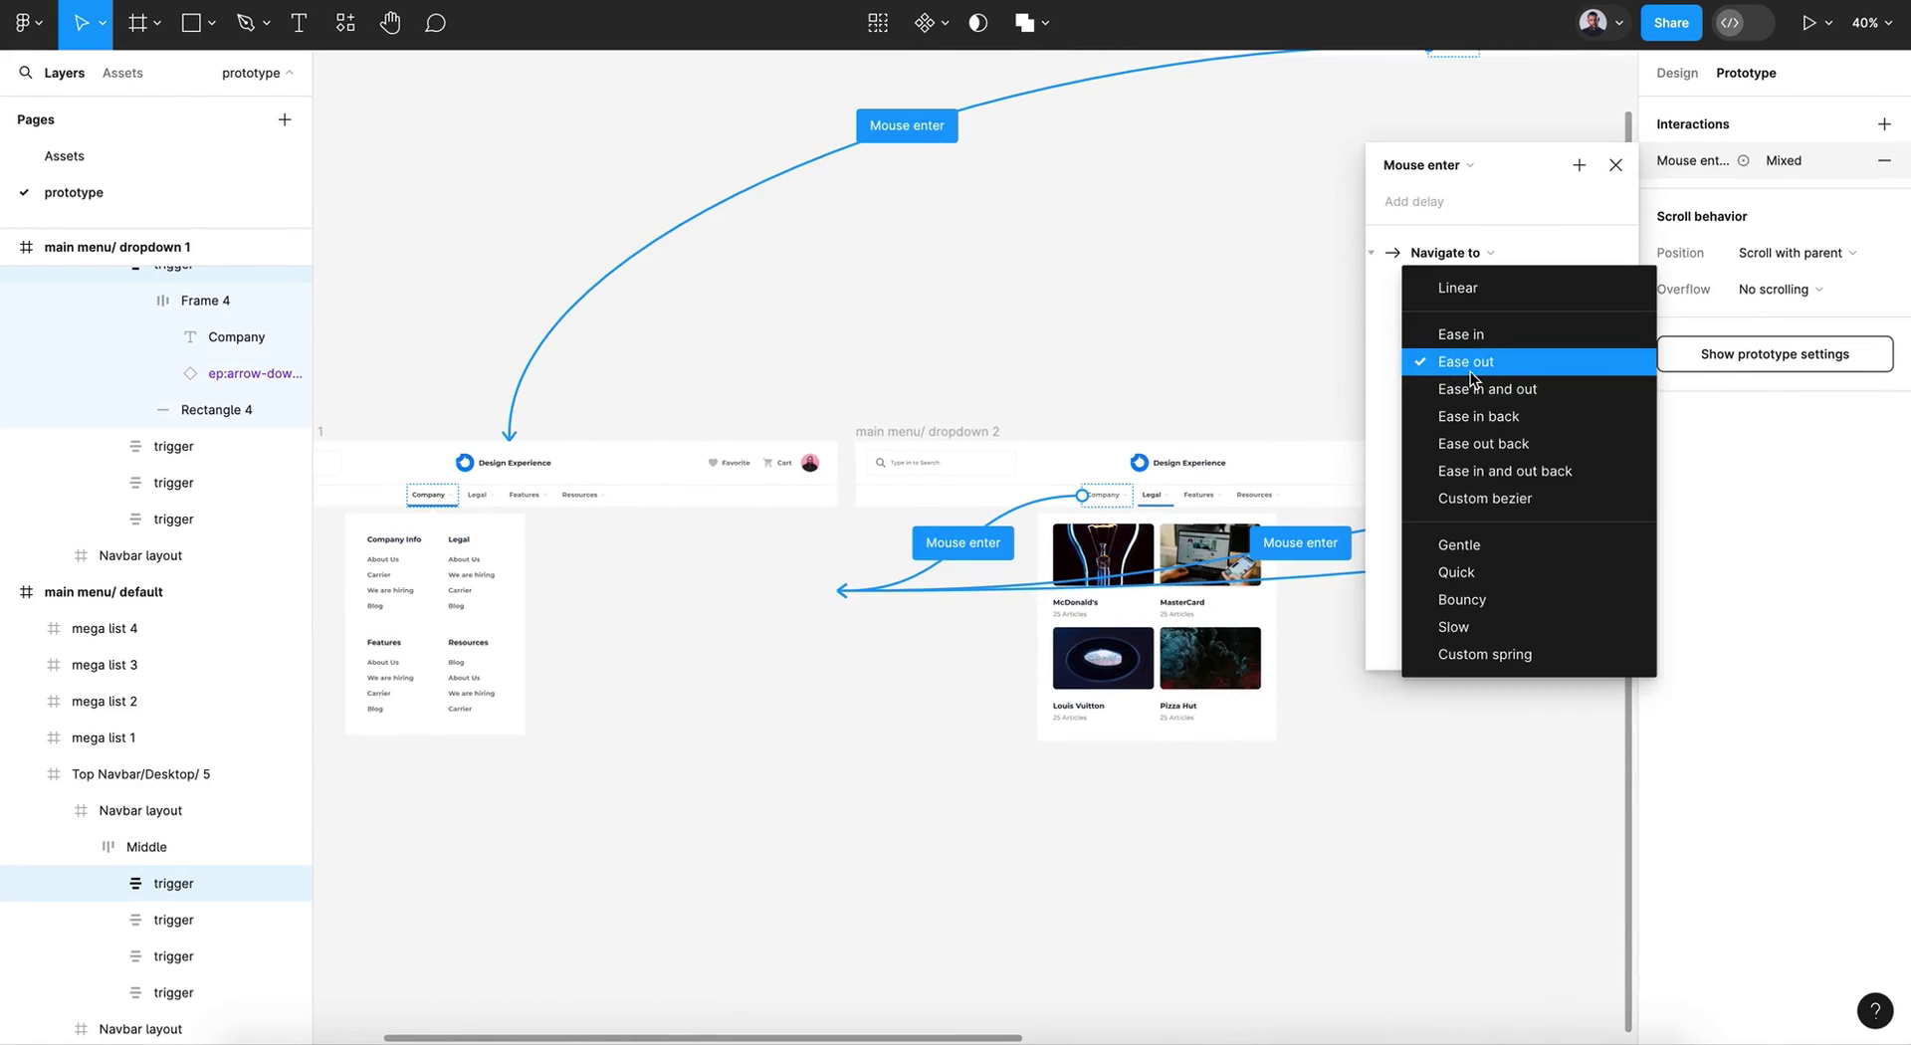
left_click(1503, 537)
left_click(1615, 164)
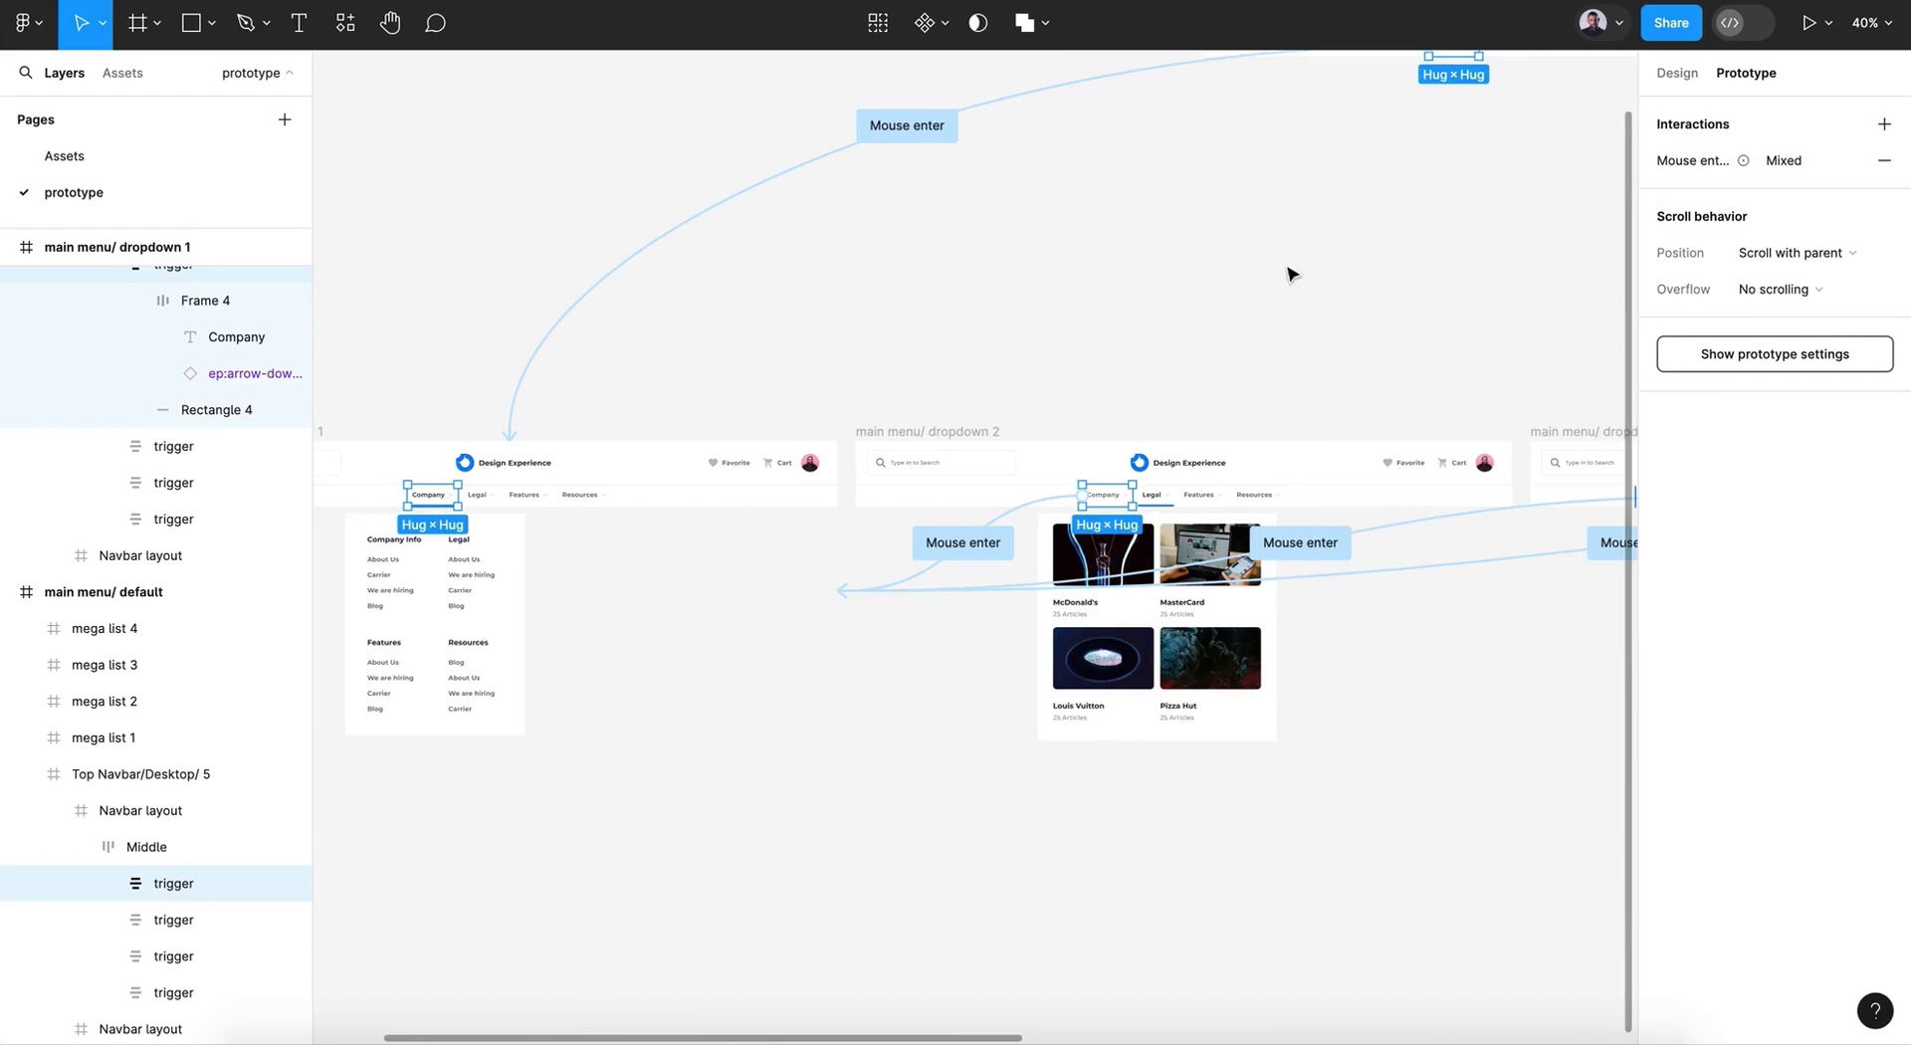
left_click(1255, 314)
Step: Select the Features trigger in main menu/ default and check its nested layers
scroll(1254, 313, "down", 3)
scroll(1254, 314, "right", 5)
scroll(1254, 314, "up", 1)
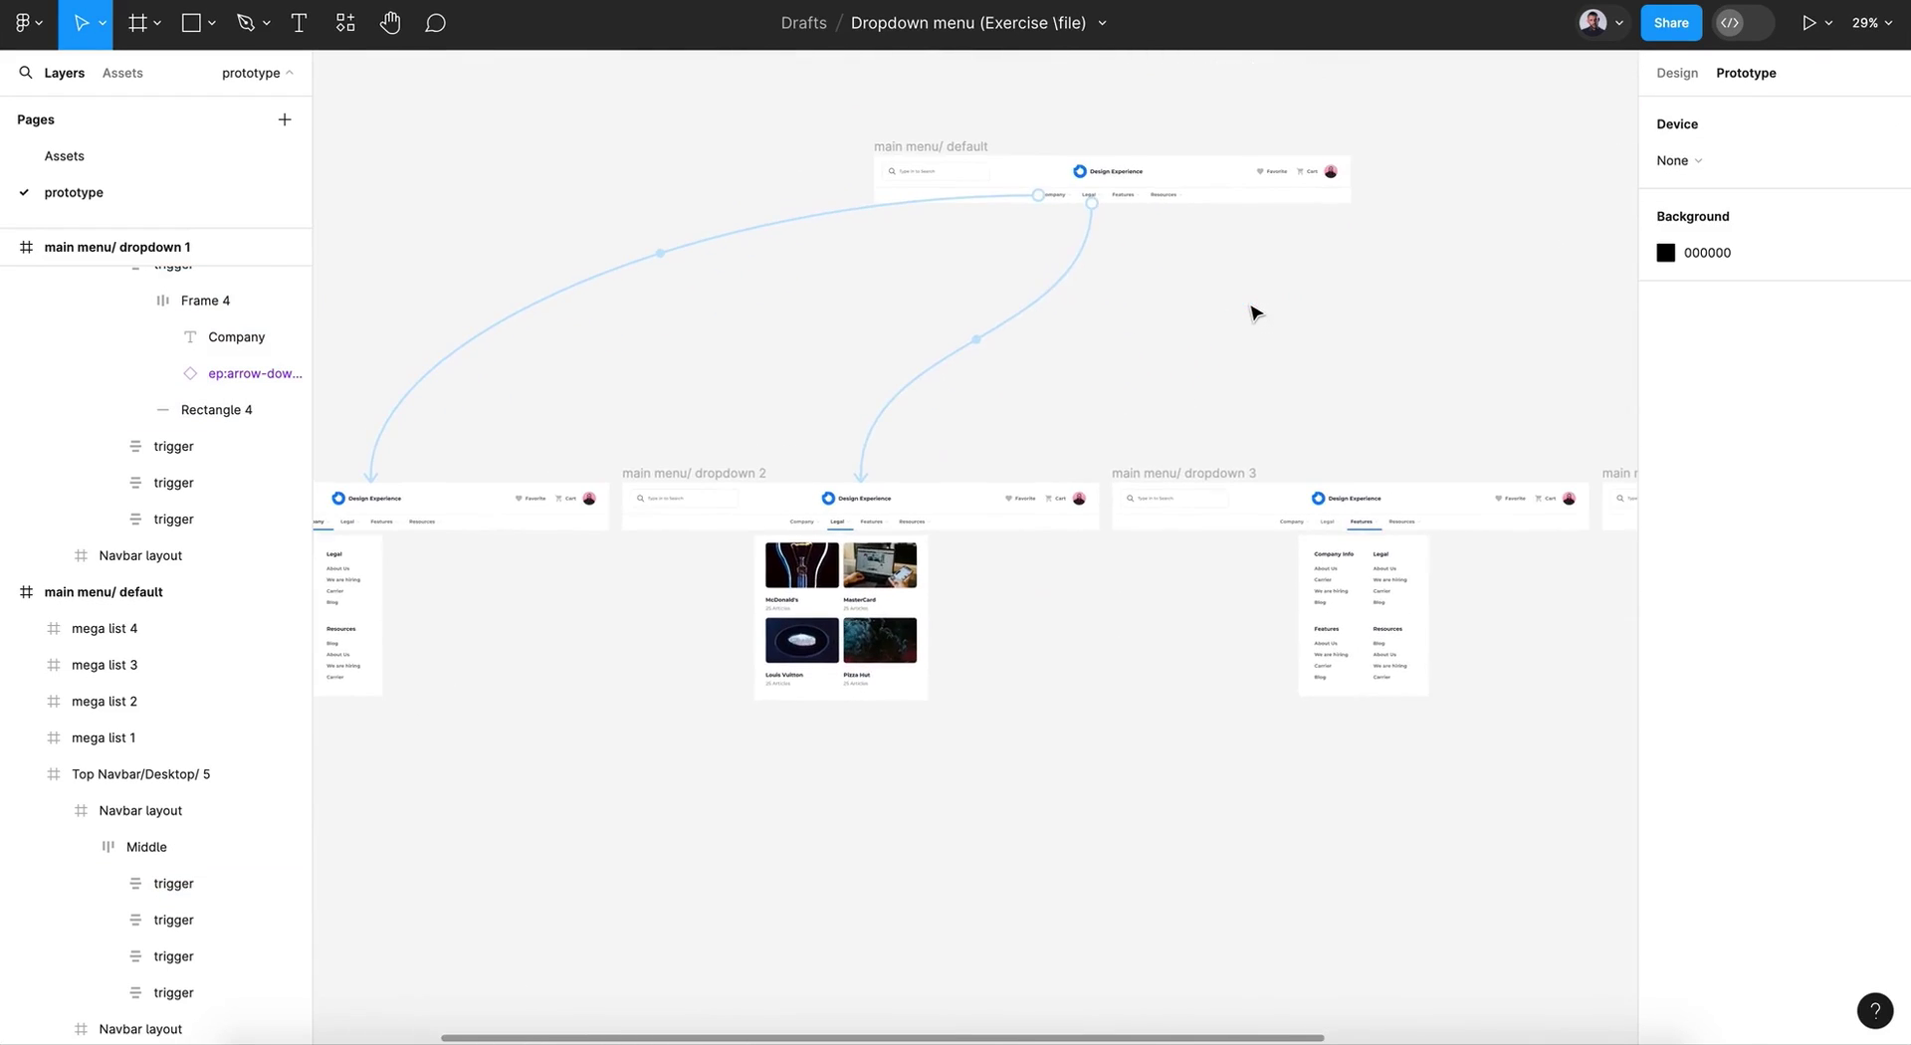
scroll(1256, 313, "up", 5)
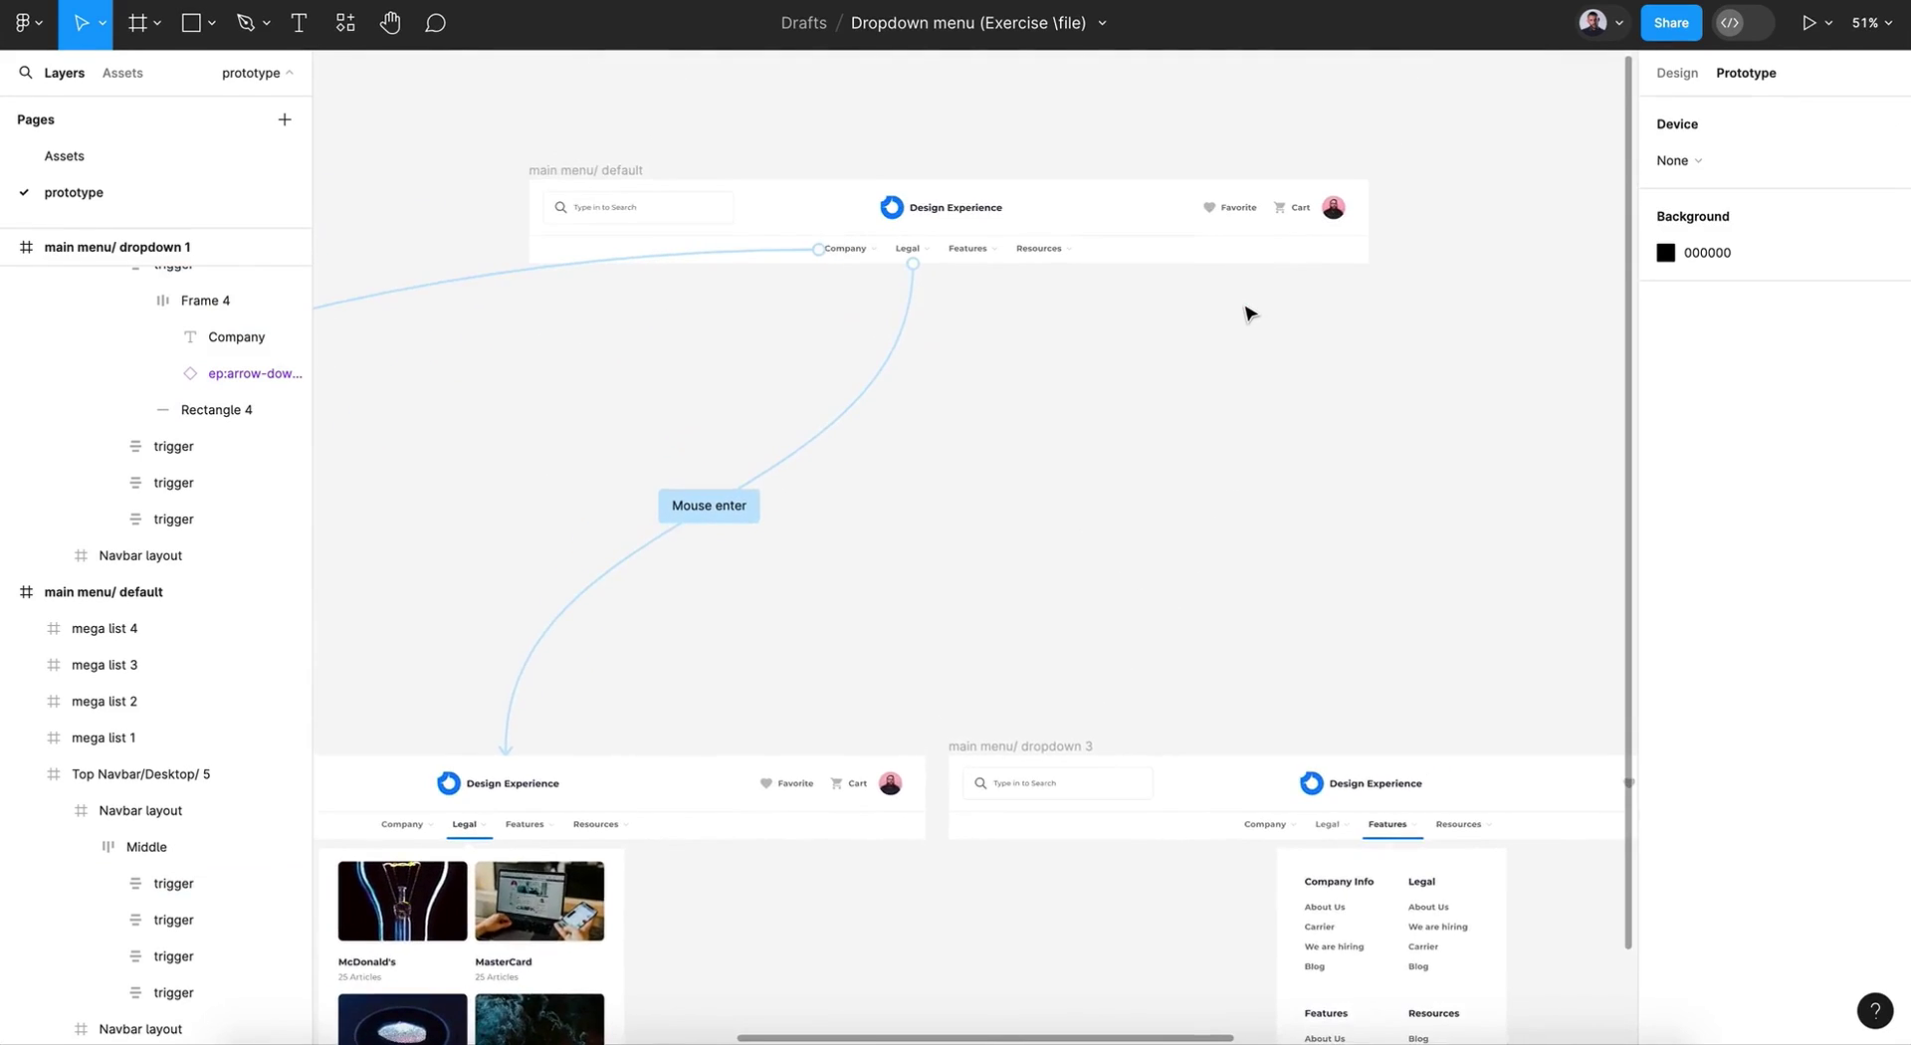
left_click(884, 244)
double_click(886, 240)
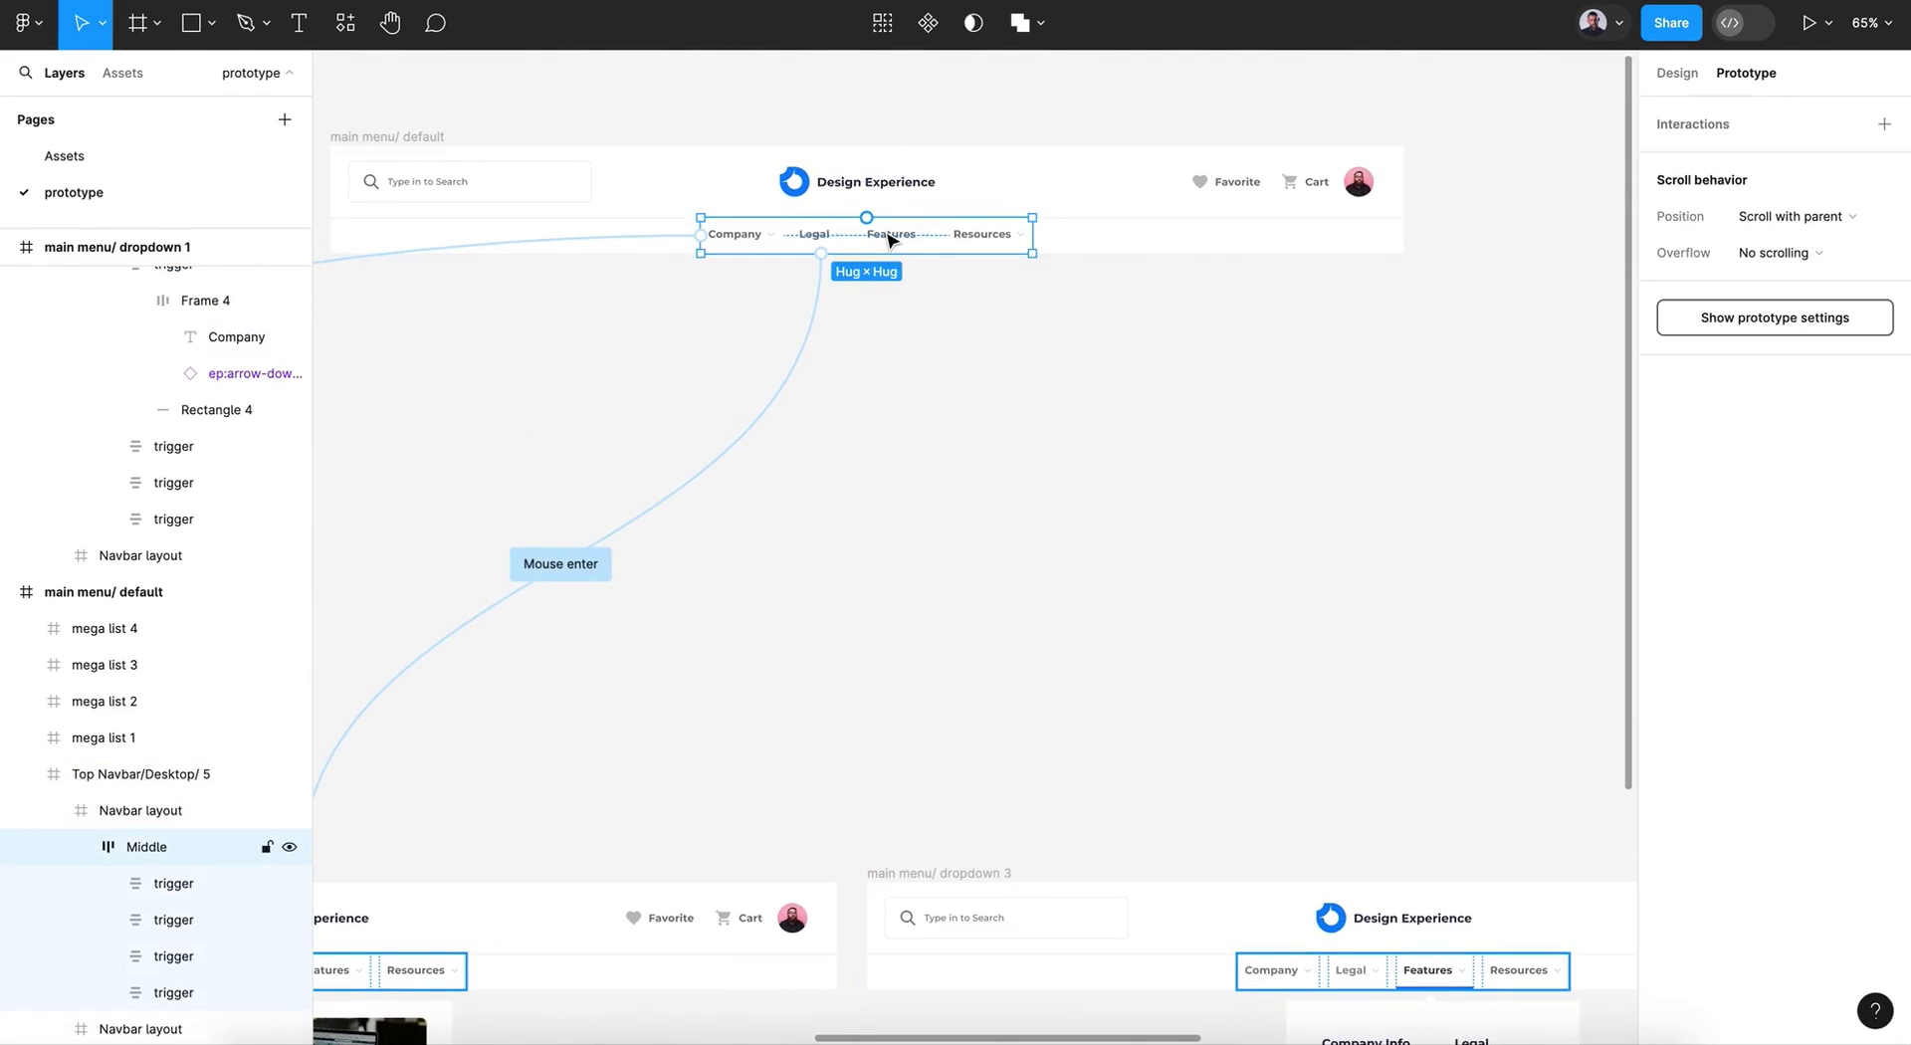
double_click(889, 237)
scroll(889, 237, "up", 3)
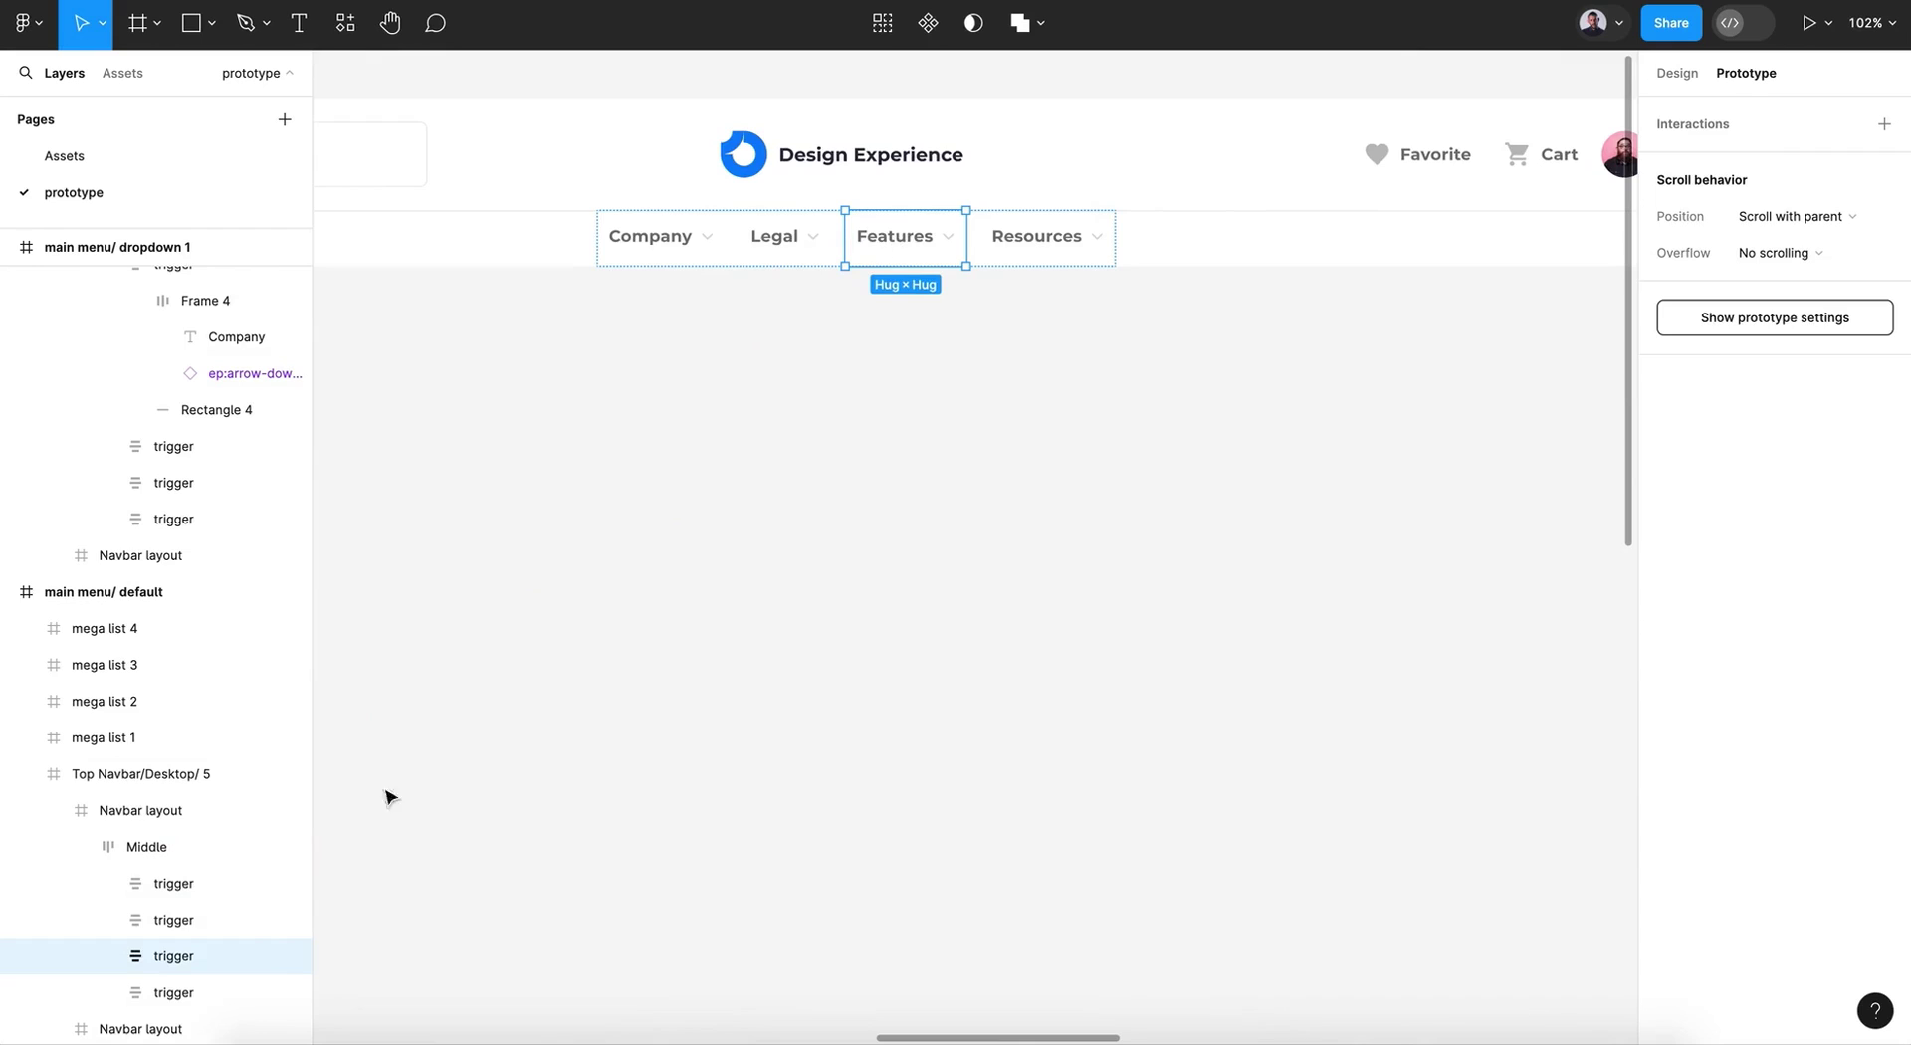
left_click(109, 956)
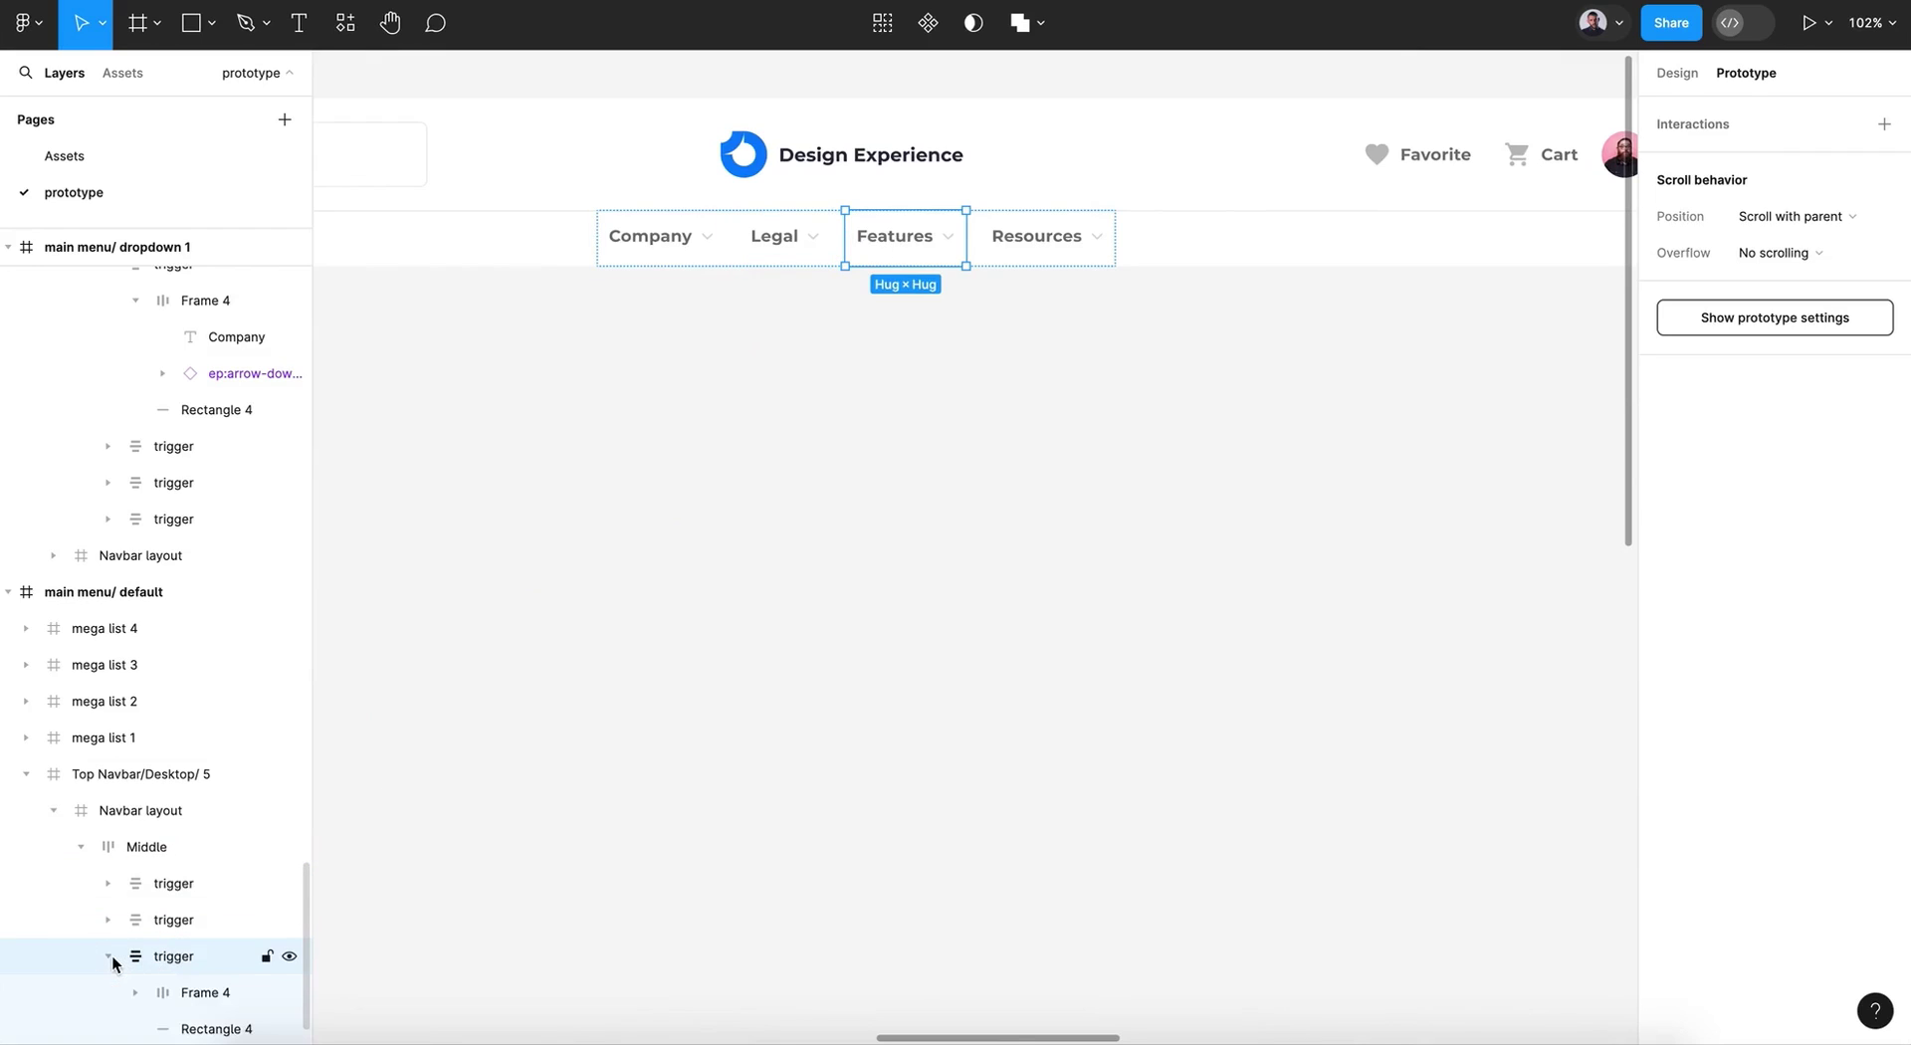
scroll(179, 991, "down", 2)
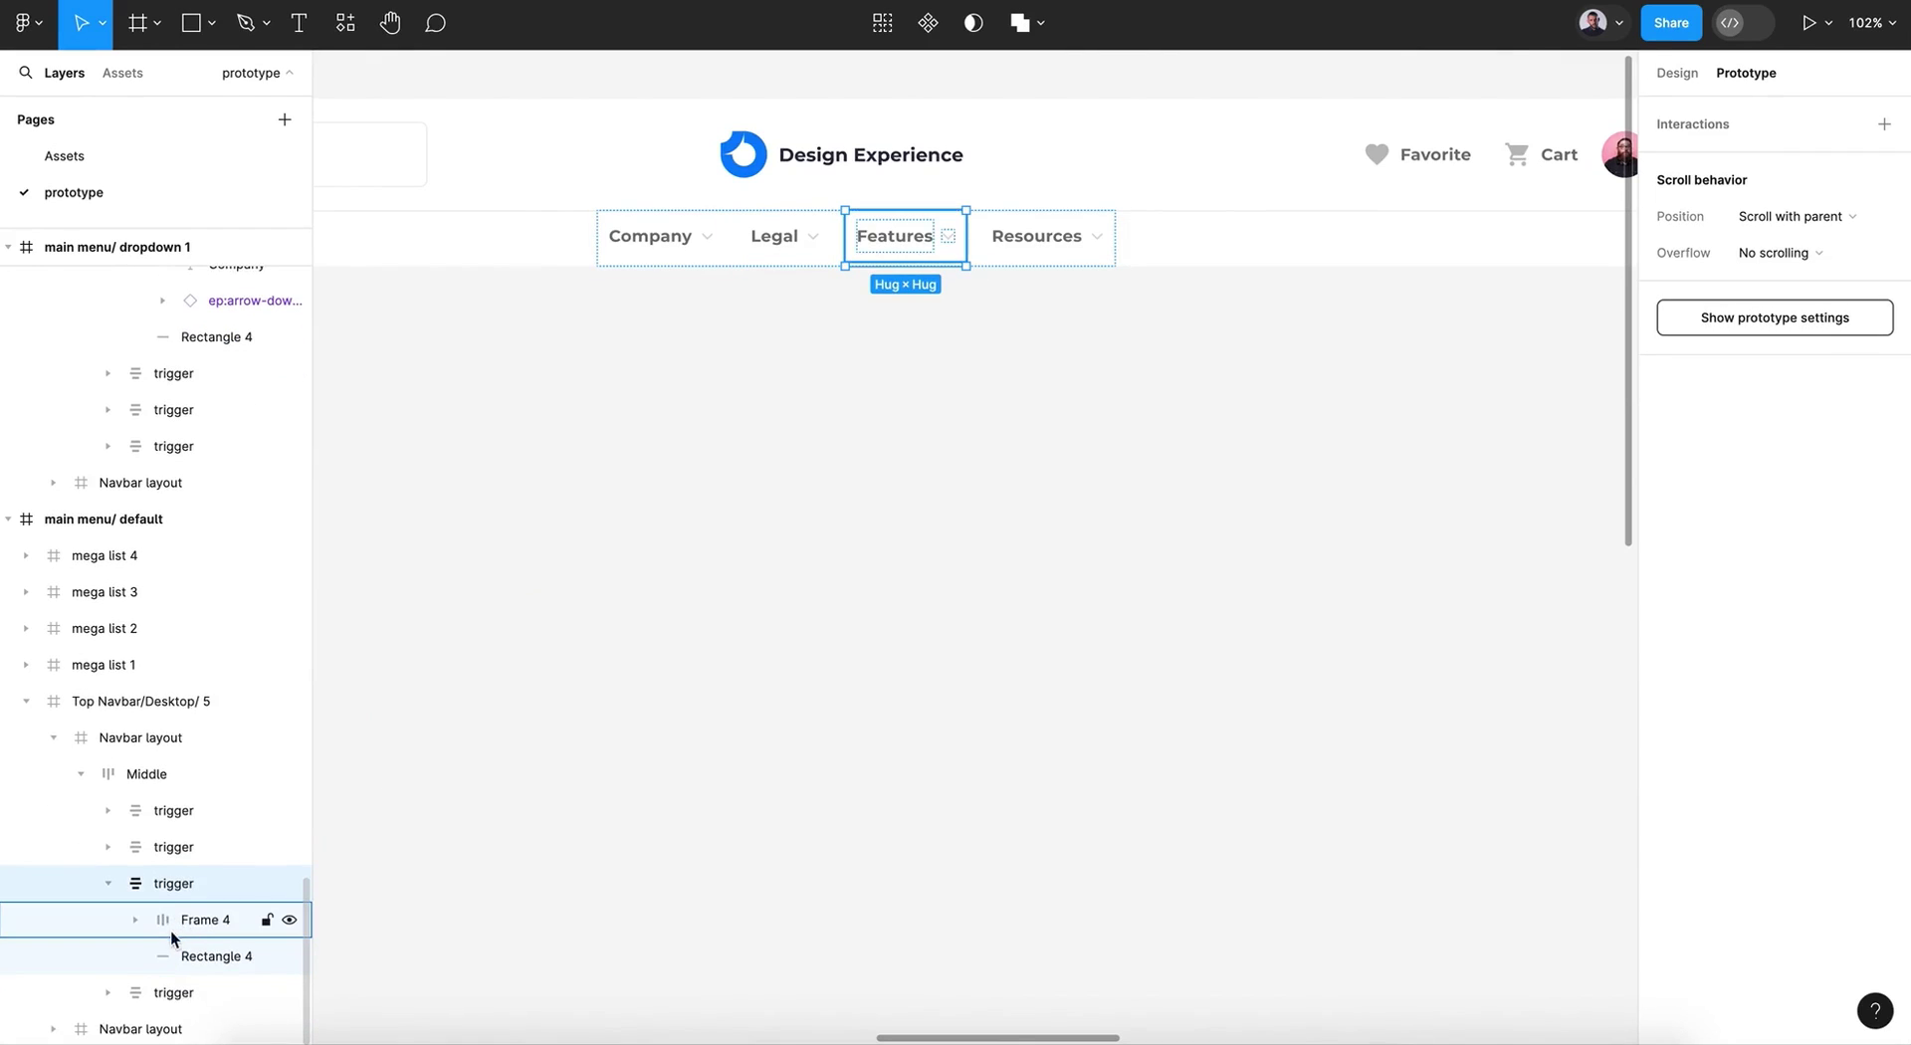
left_click(109, 886)
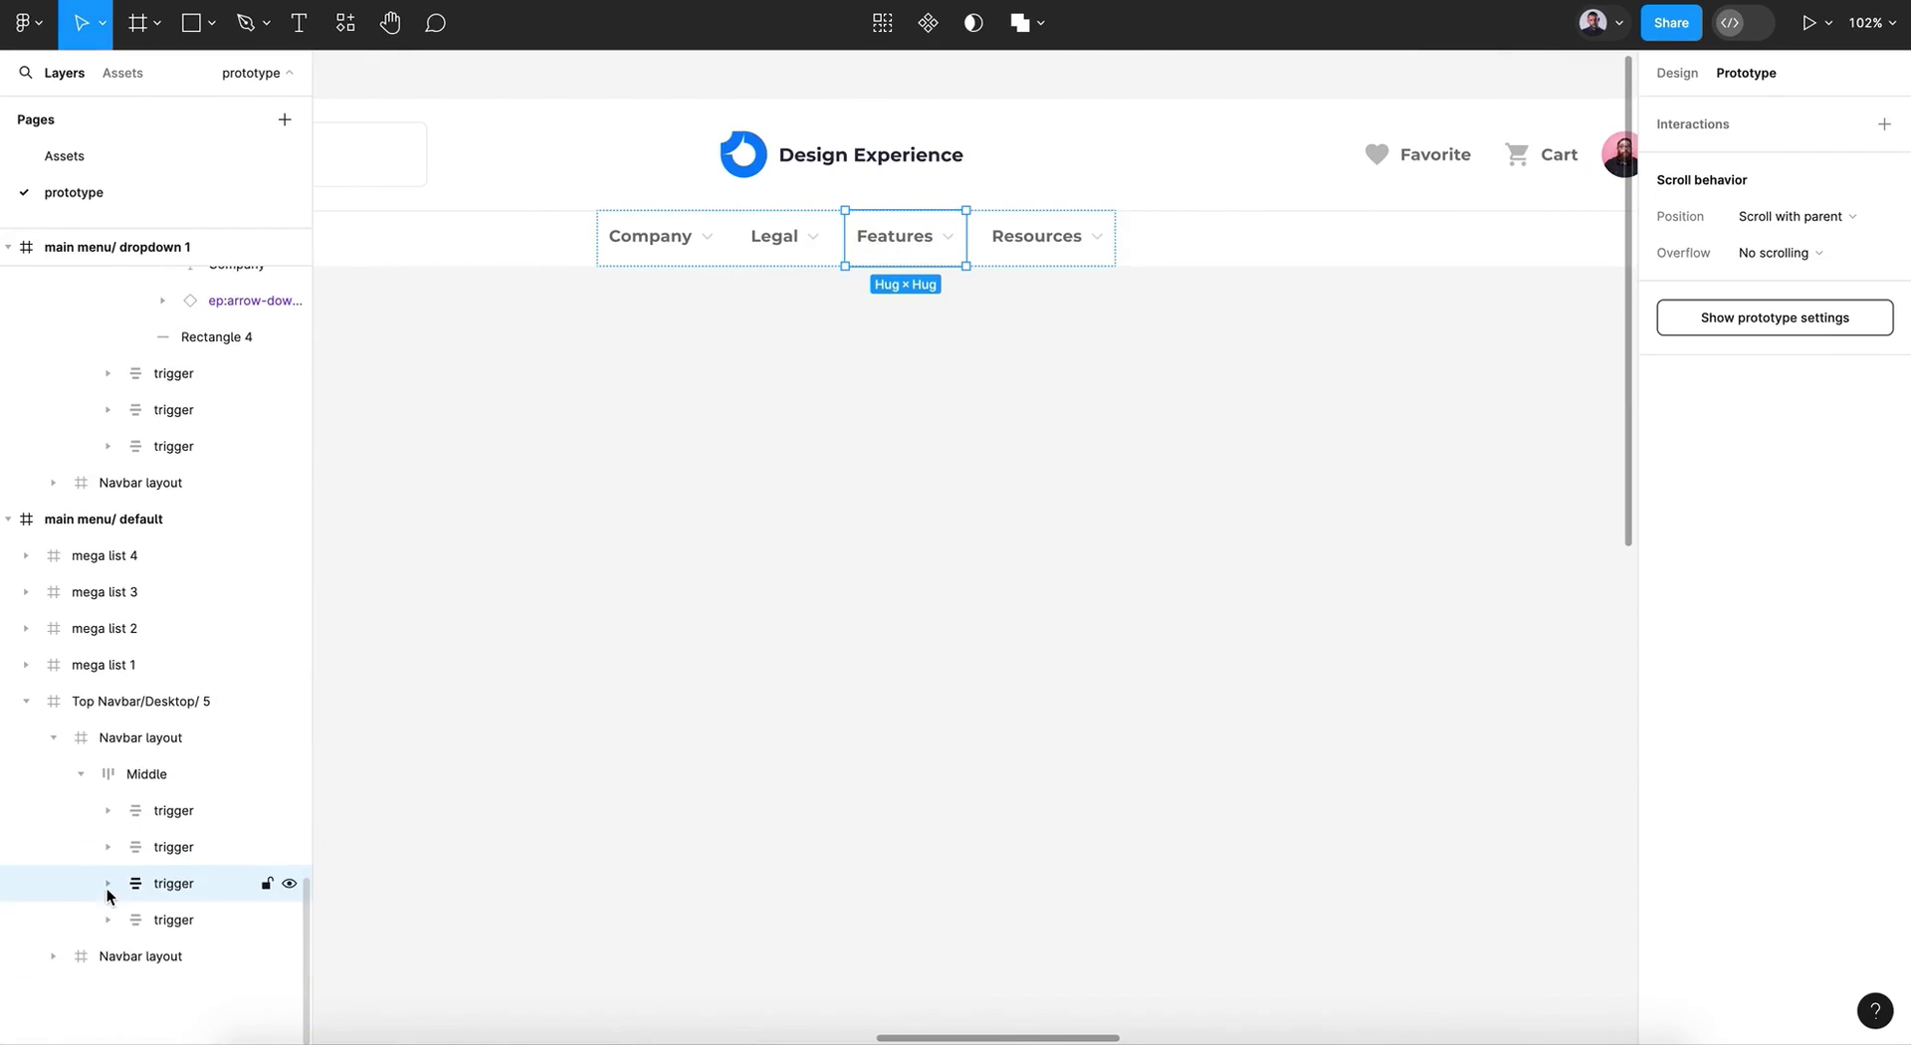
Step: Examine which triggers in the dropdown frames are matched to the selected Features trigger
scroll(930, 726, "down", 5)
scroll(931, 726, "down", 6)
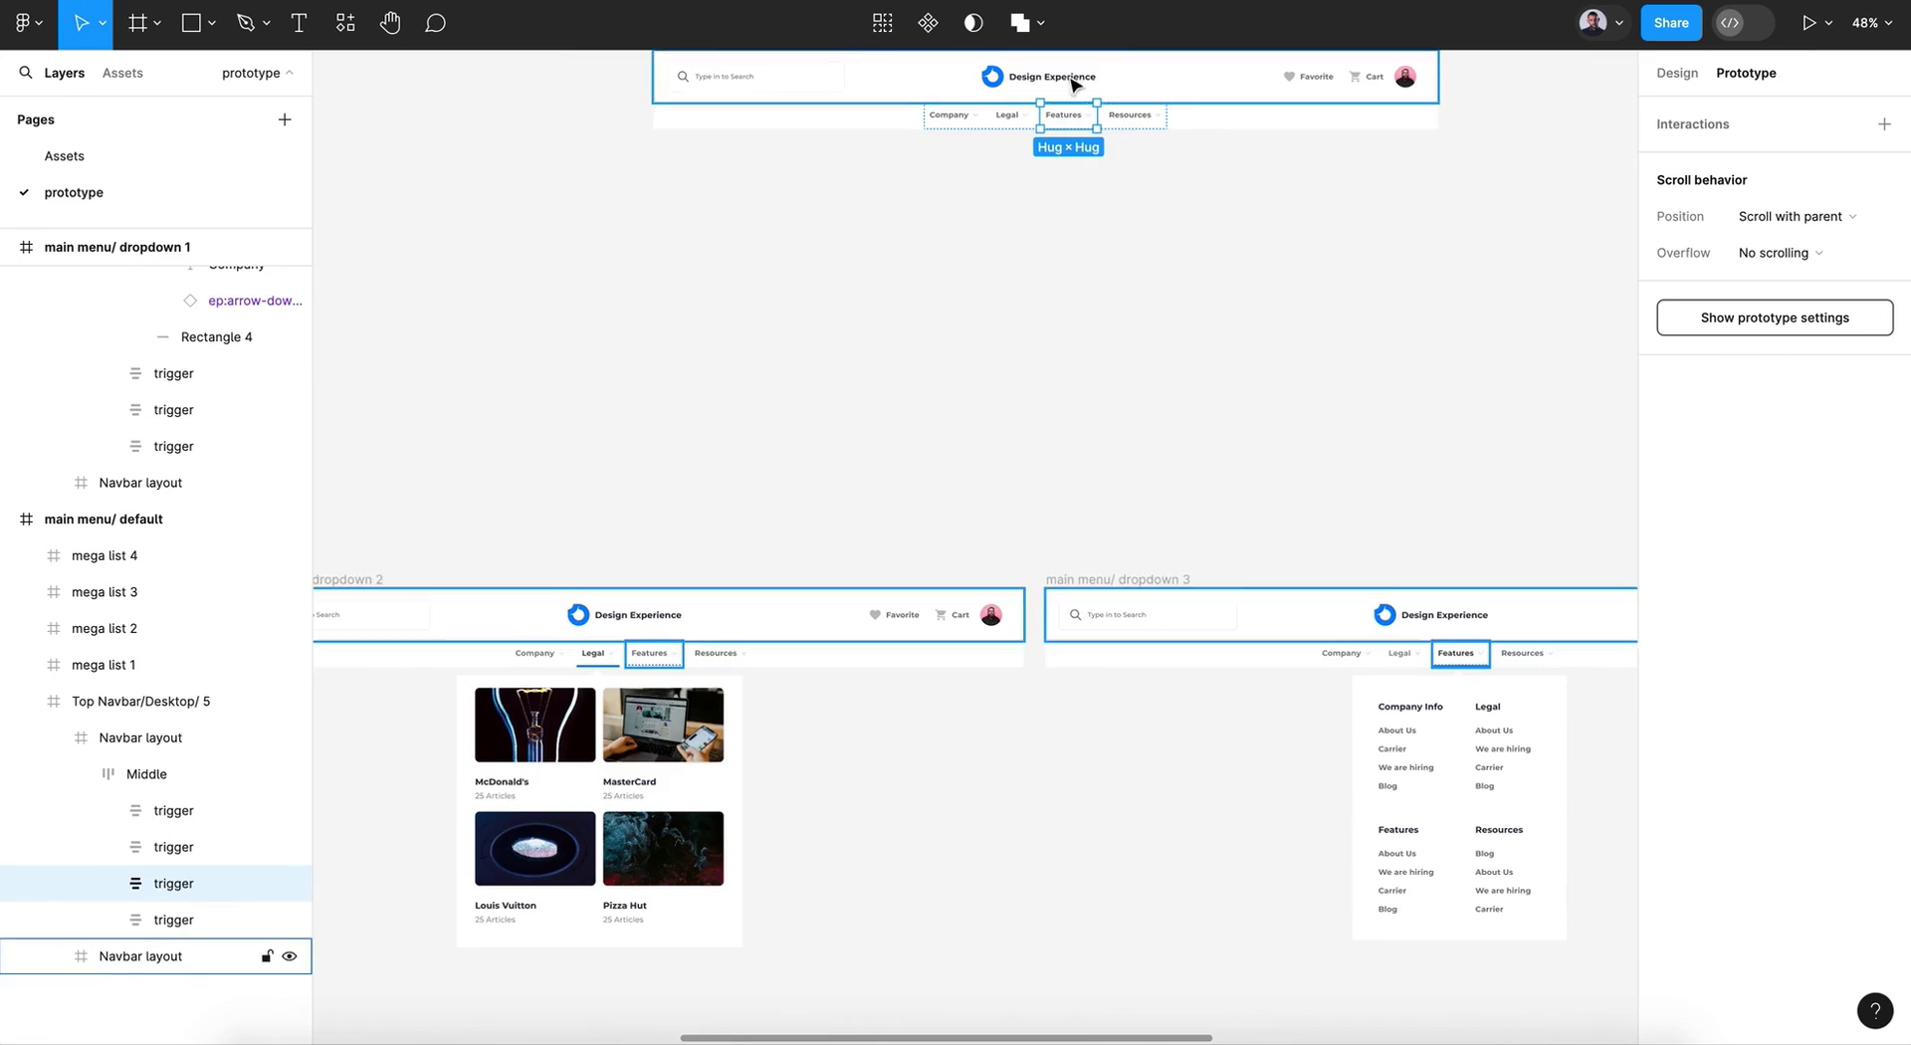
scroll(1053, 287, "down", 3)
scroll(1053, 288, "left", 3)
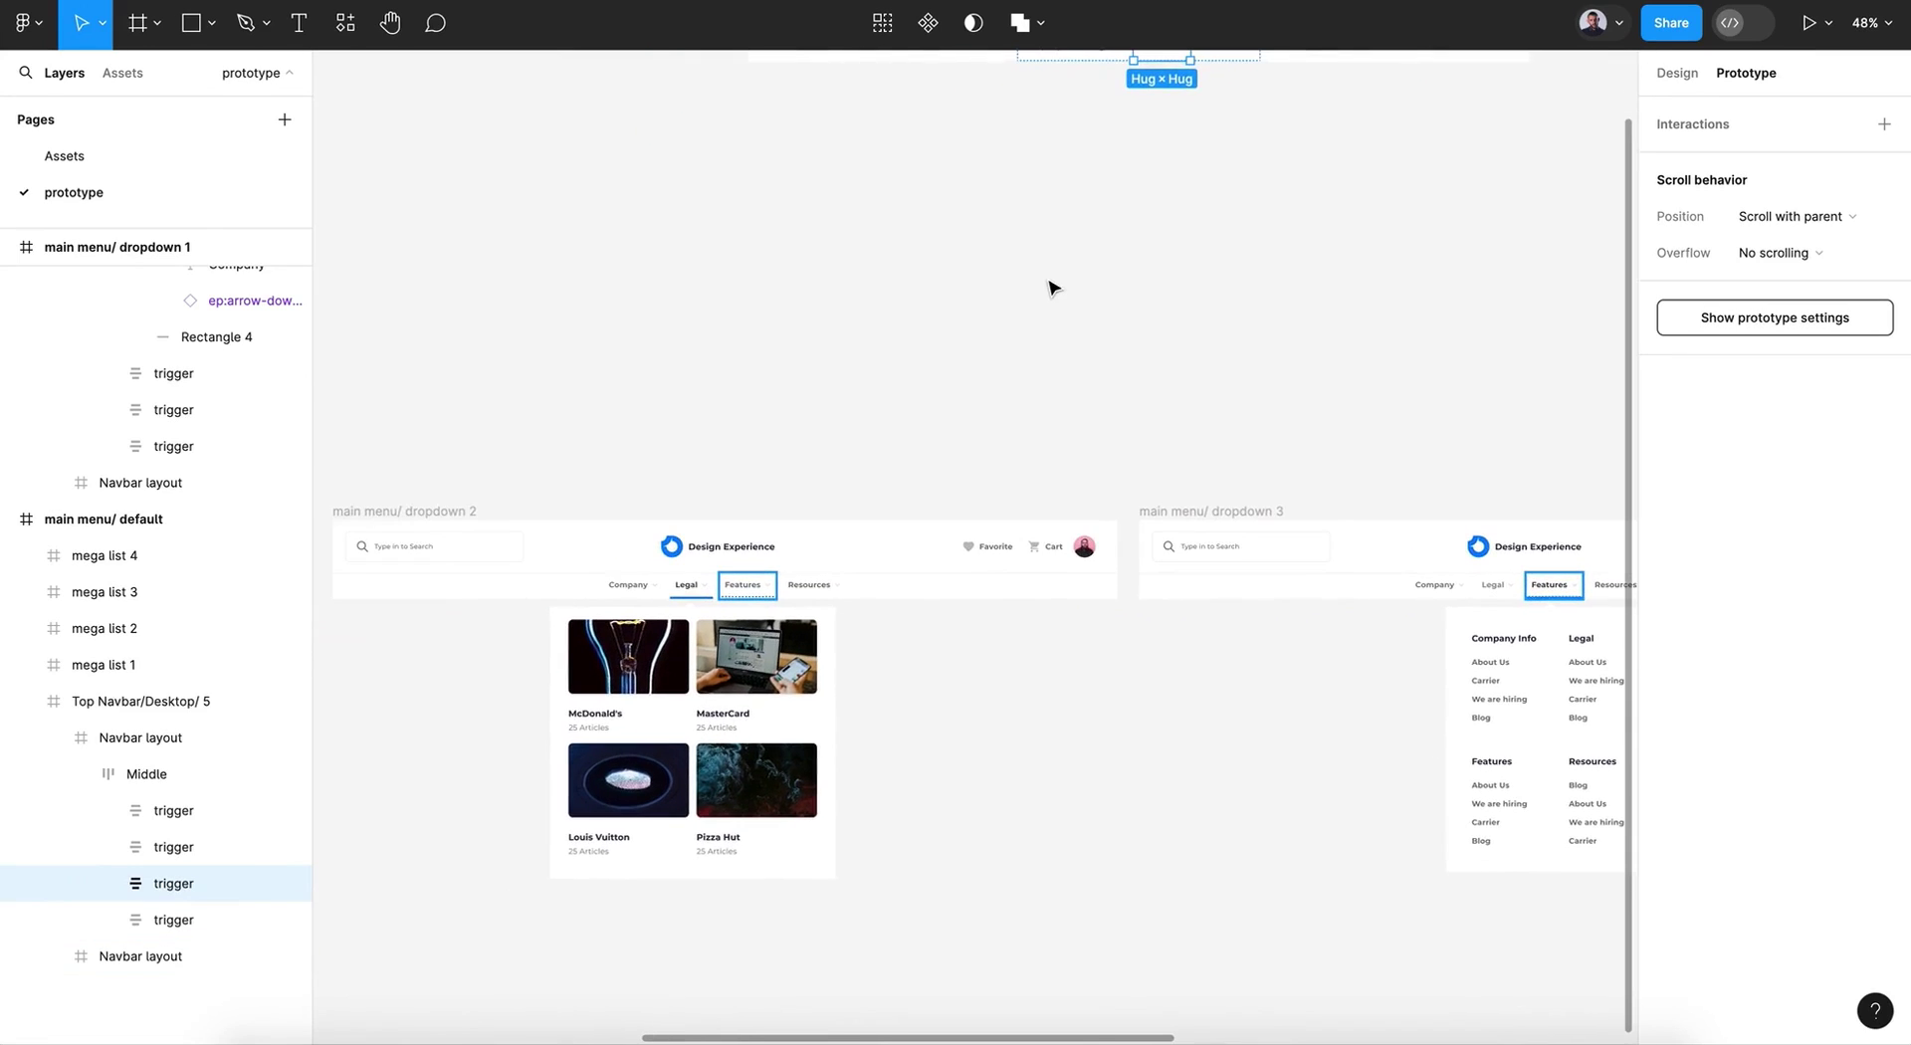
scroll(1053, 287, "up", 2)
scroll(1053, 287, "left", 10)
scroll(1053, 287, "down", 3)
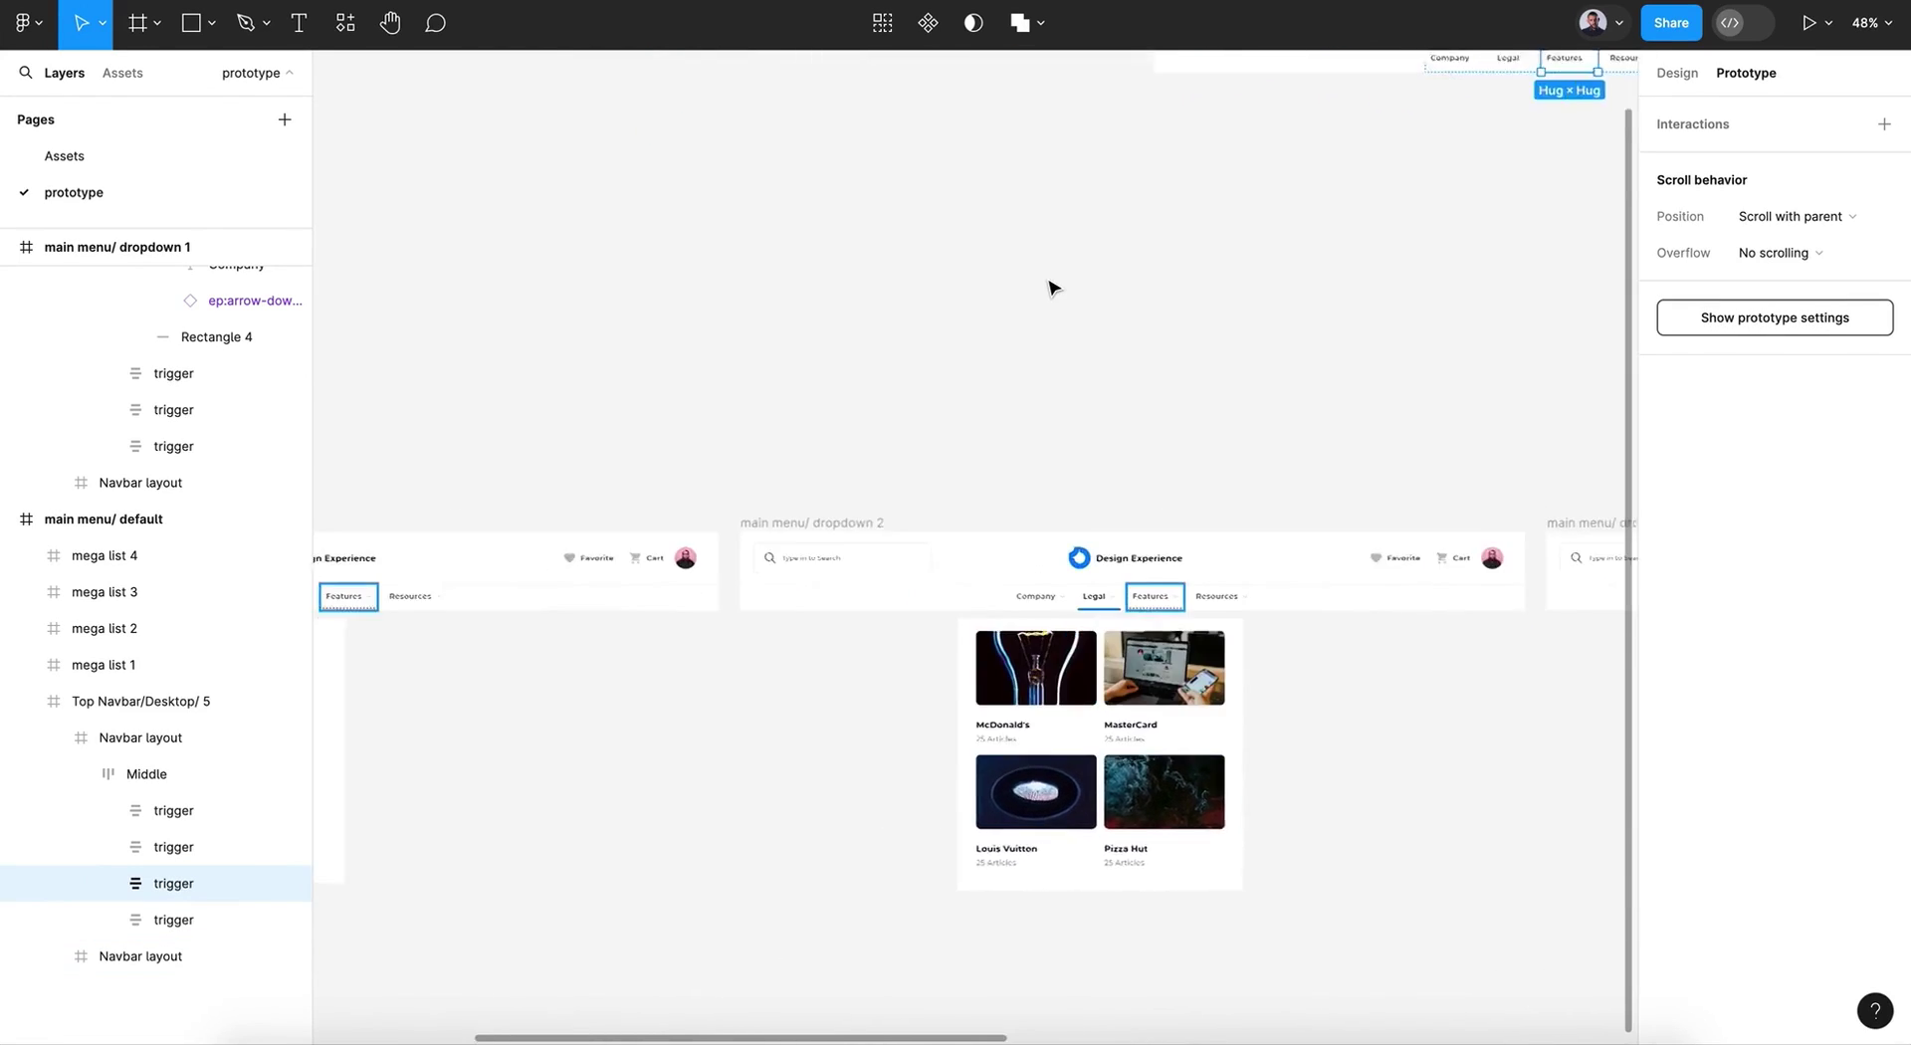
scroll(1053, 287, "down", 1)
scroll(1053, 288, "left", 2)
scroll(1054, 288, "right", 3)
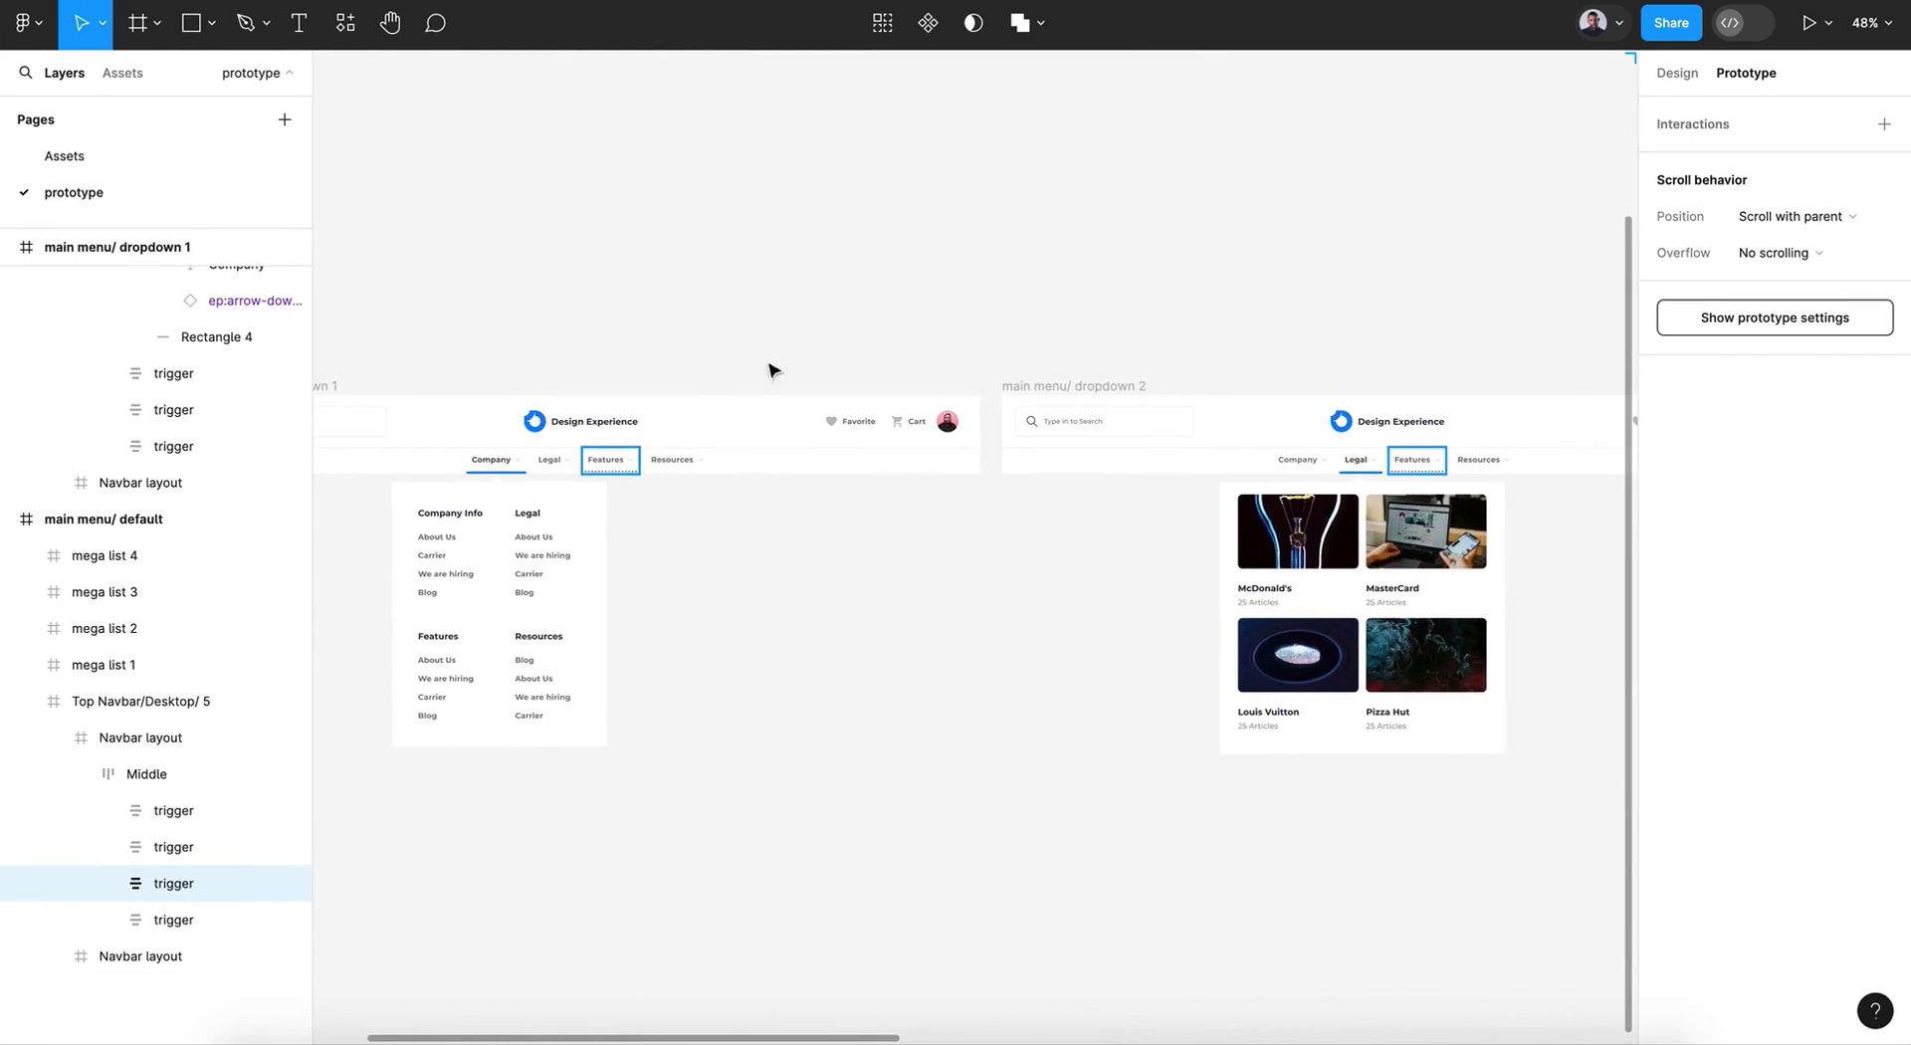
scroll(900, 529, "right", 20)
scroll(900, 528, "up", 3)
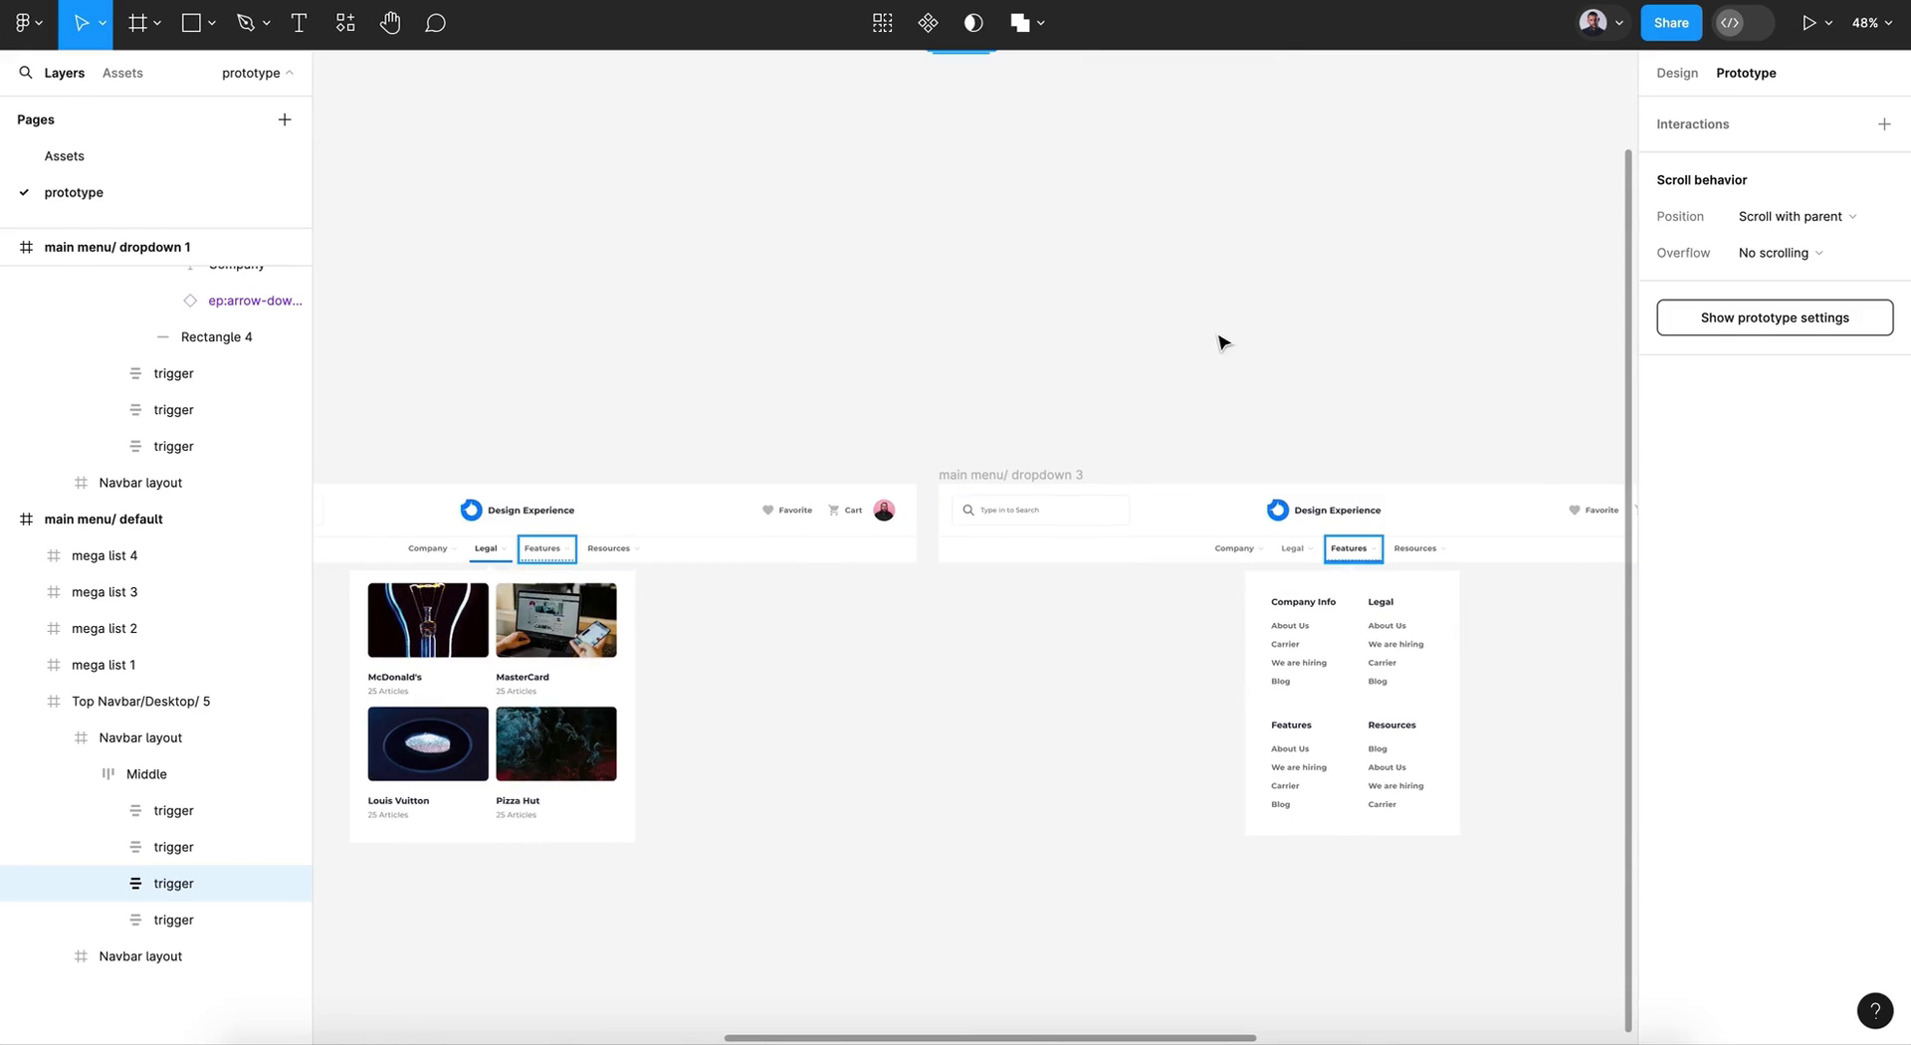
scroll(1221, 341, "up", 5)
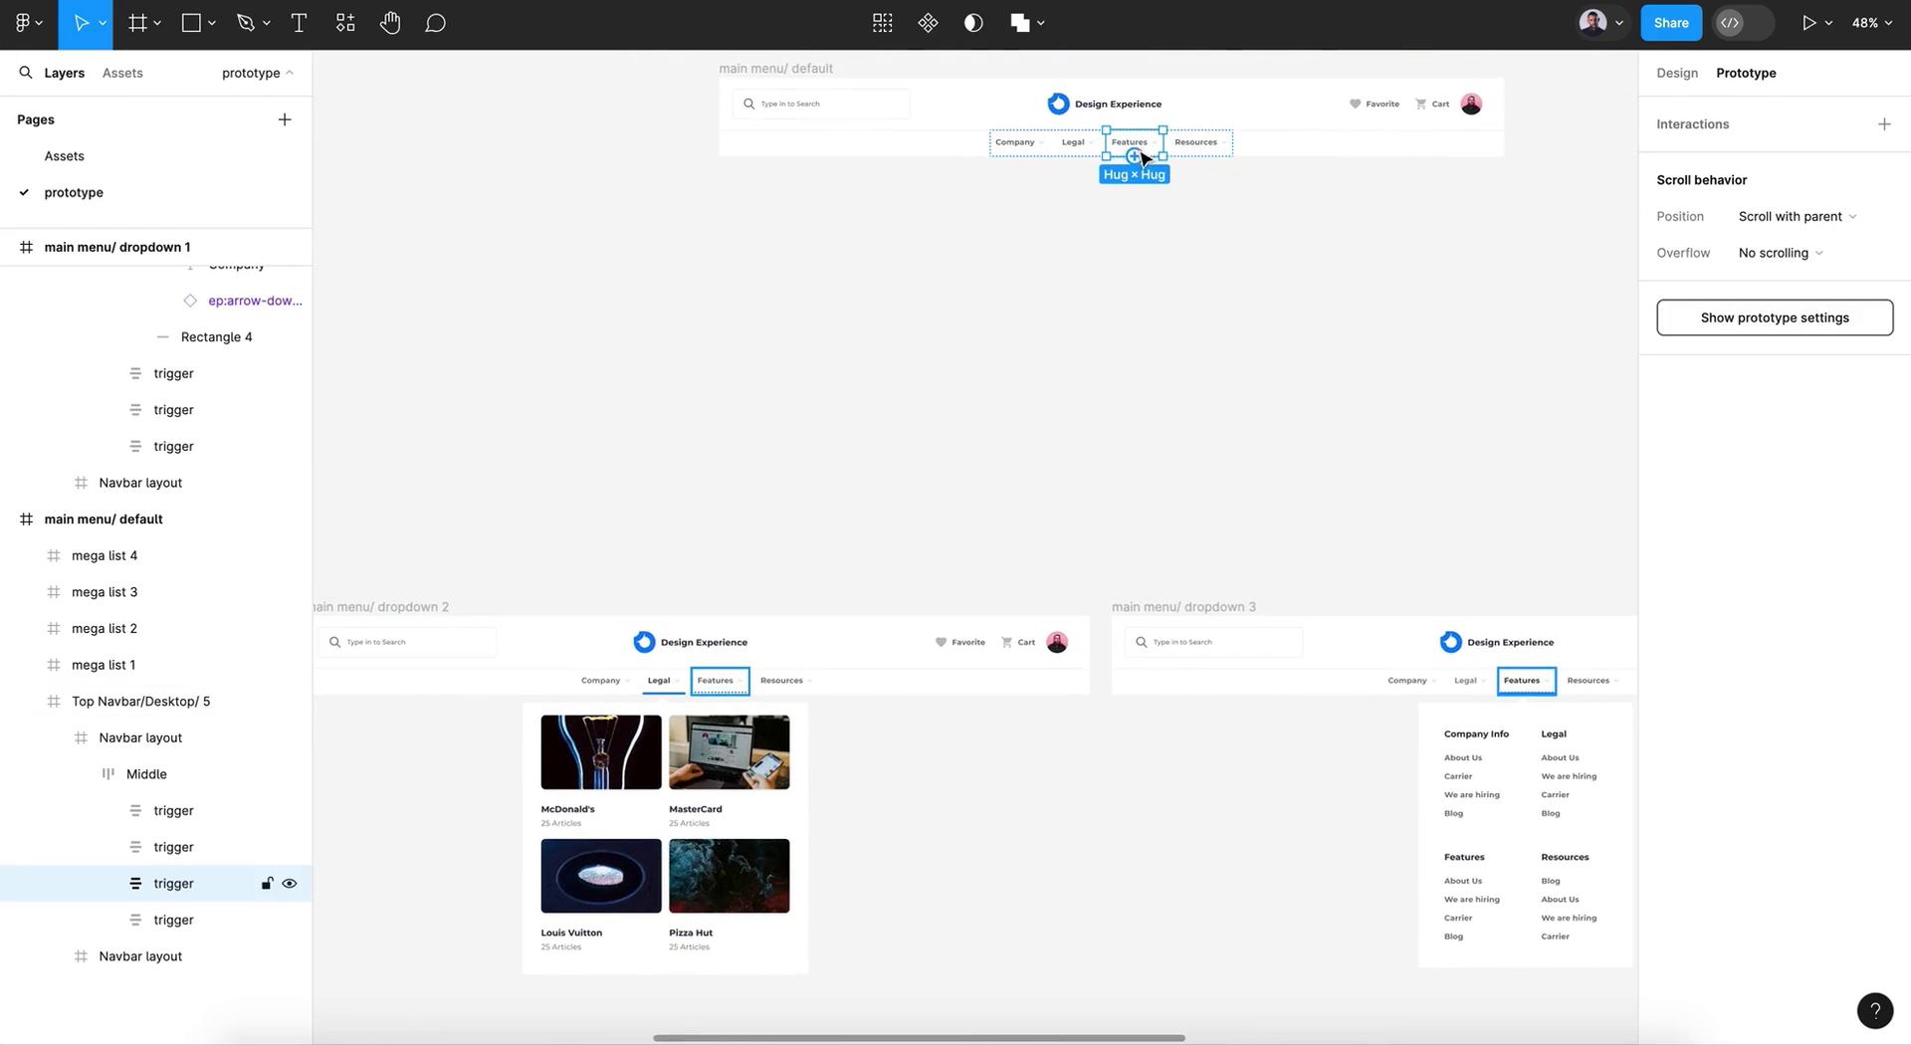
scroll(1155, 276, "right", 3)
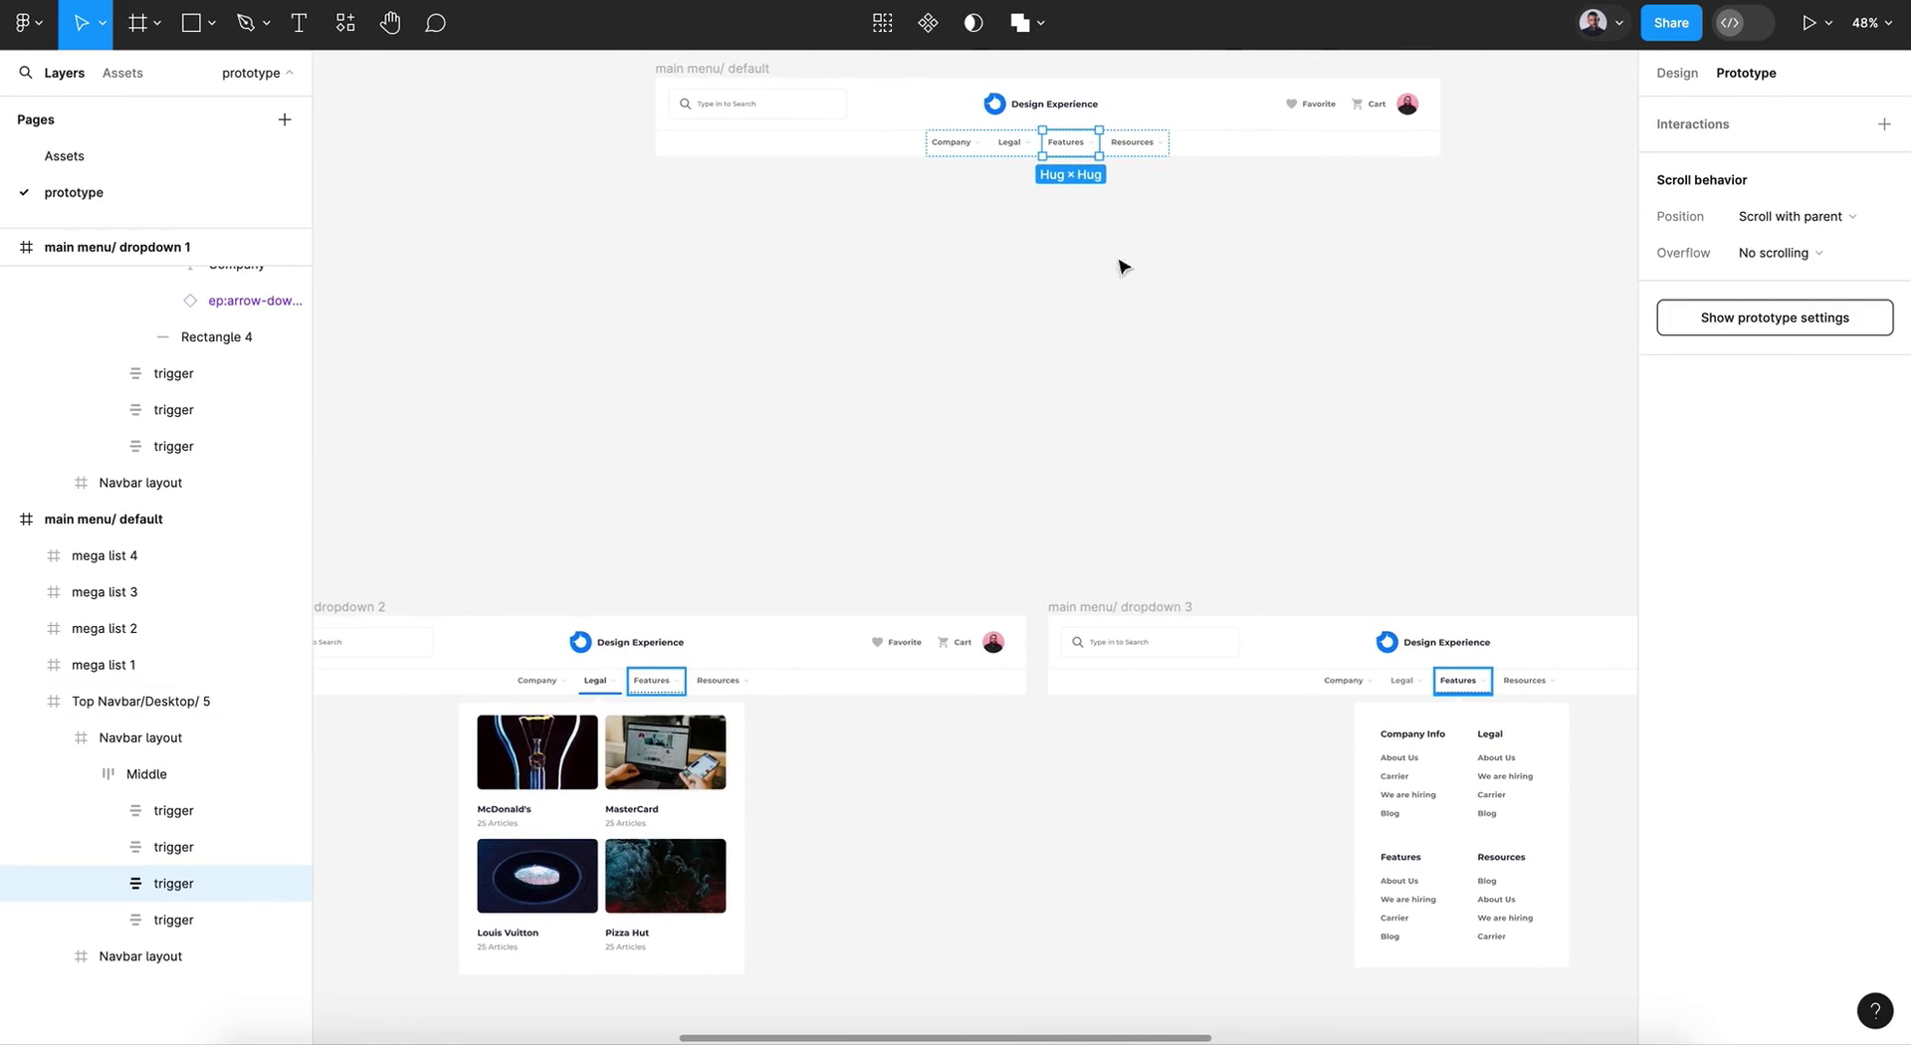
Step: Select all matching Features triggers and add a Mouse enter interaction that navigates to main menu/ dropdown 3
left_click(885, 37)
left_click(1884, 127)
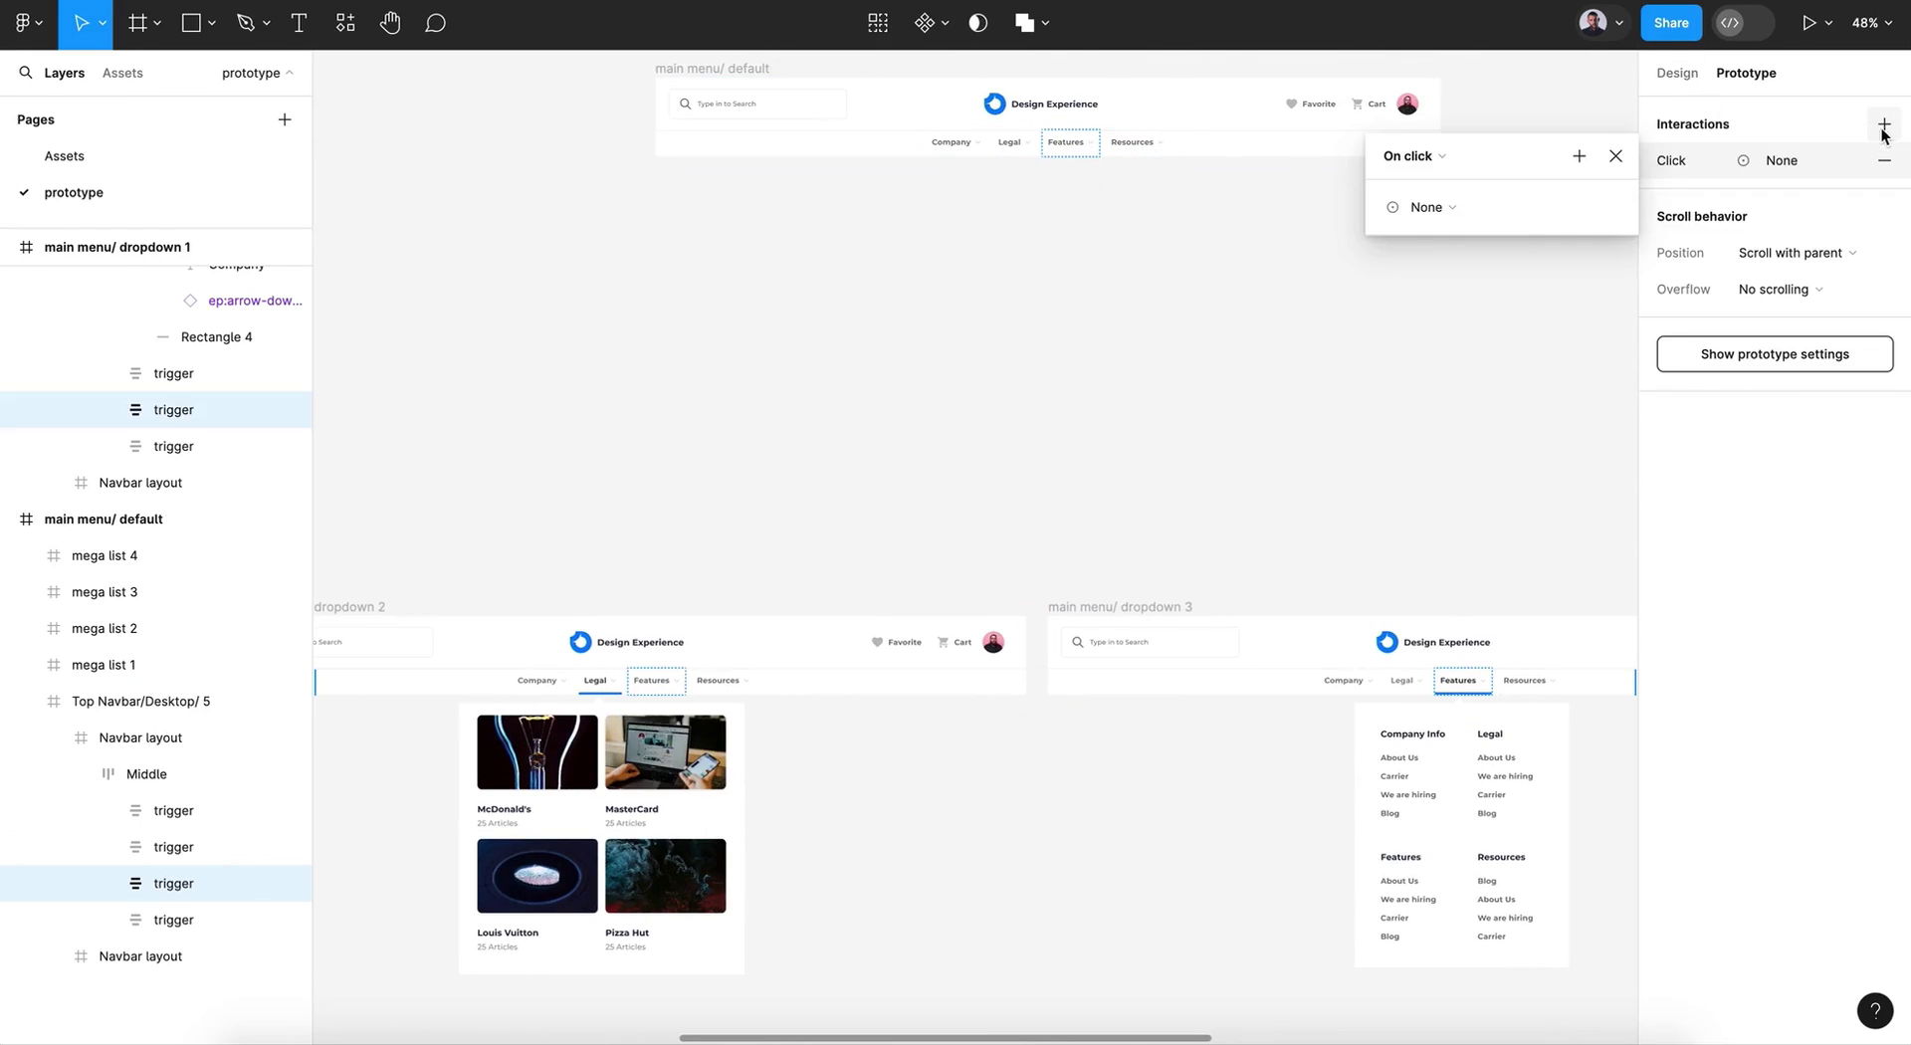
left_click(1465, 159)
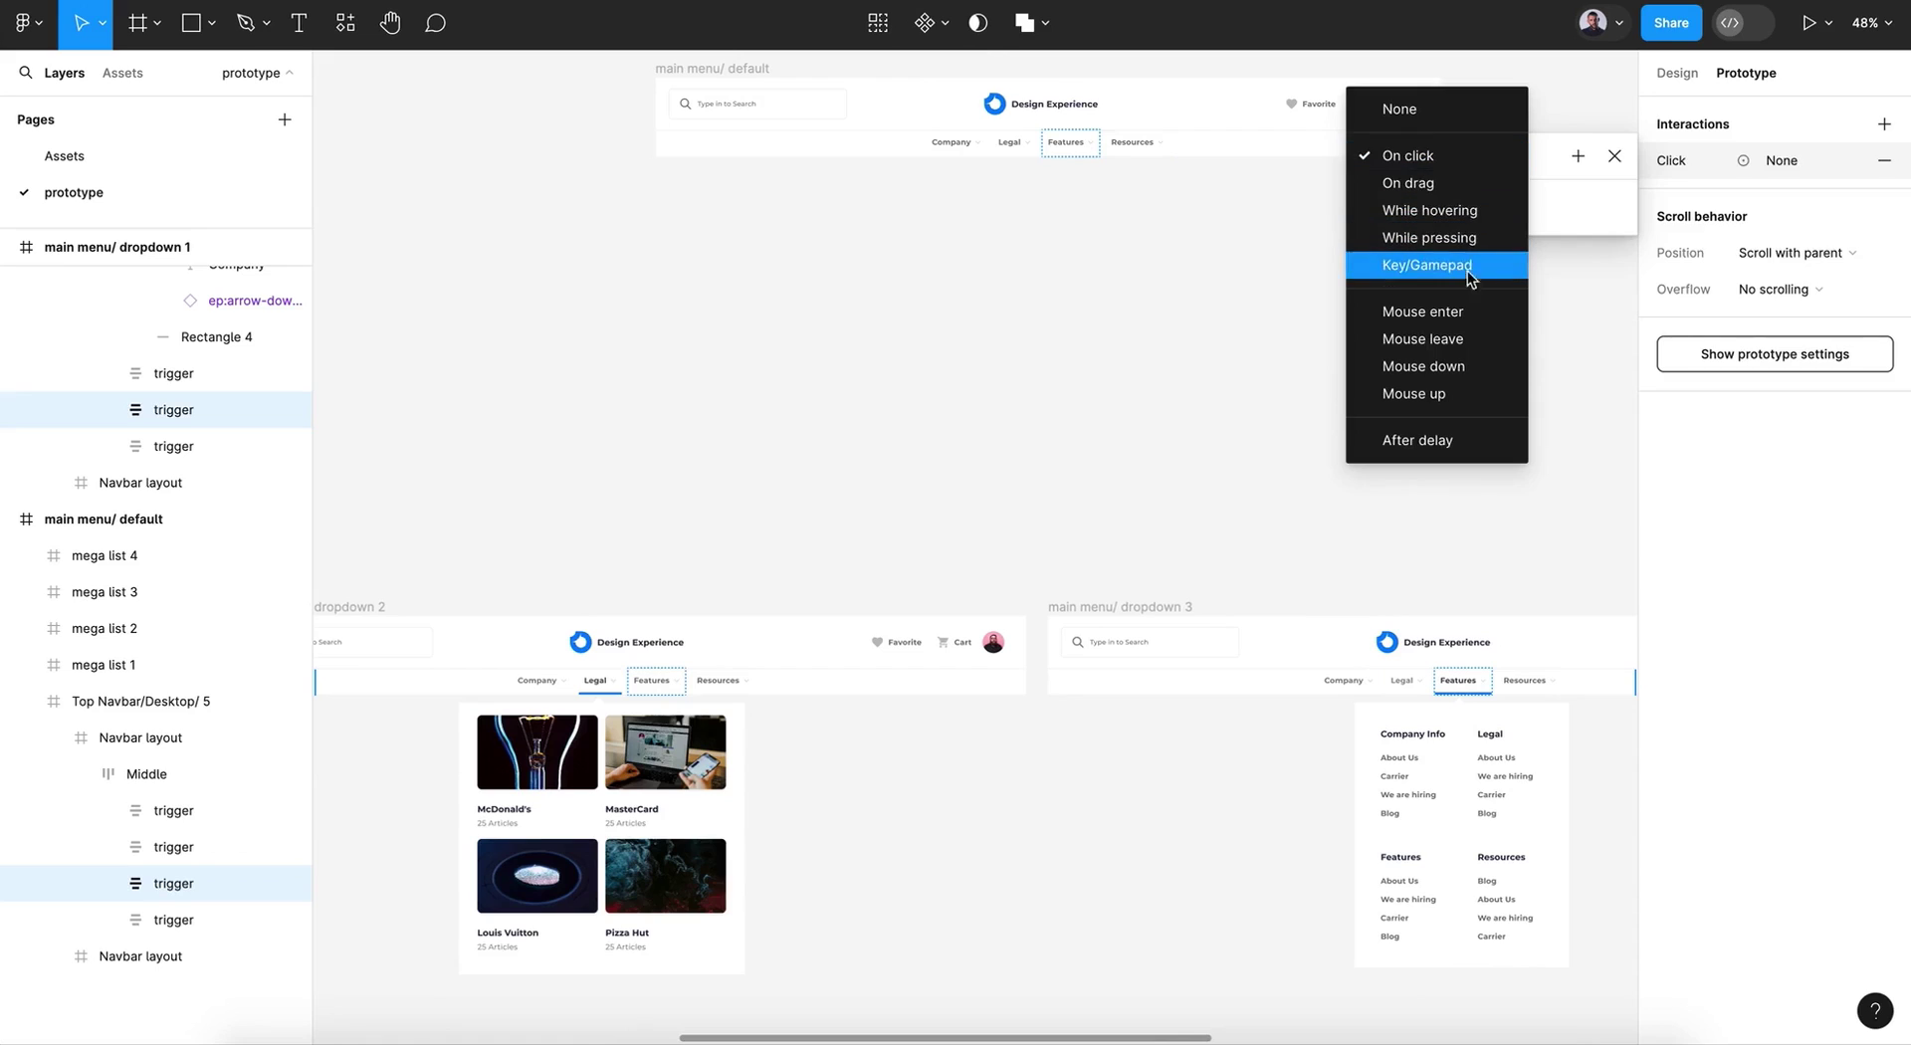
left_click(1471, 311)
left_click(1516, 261)
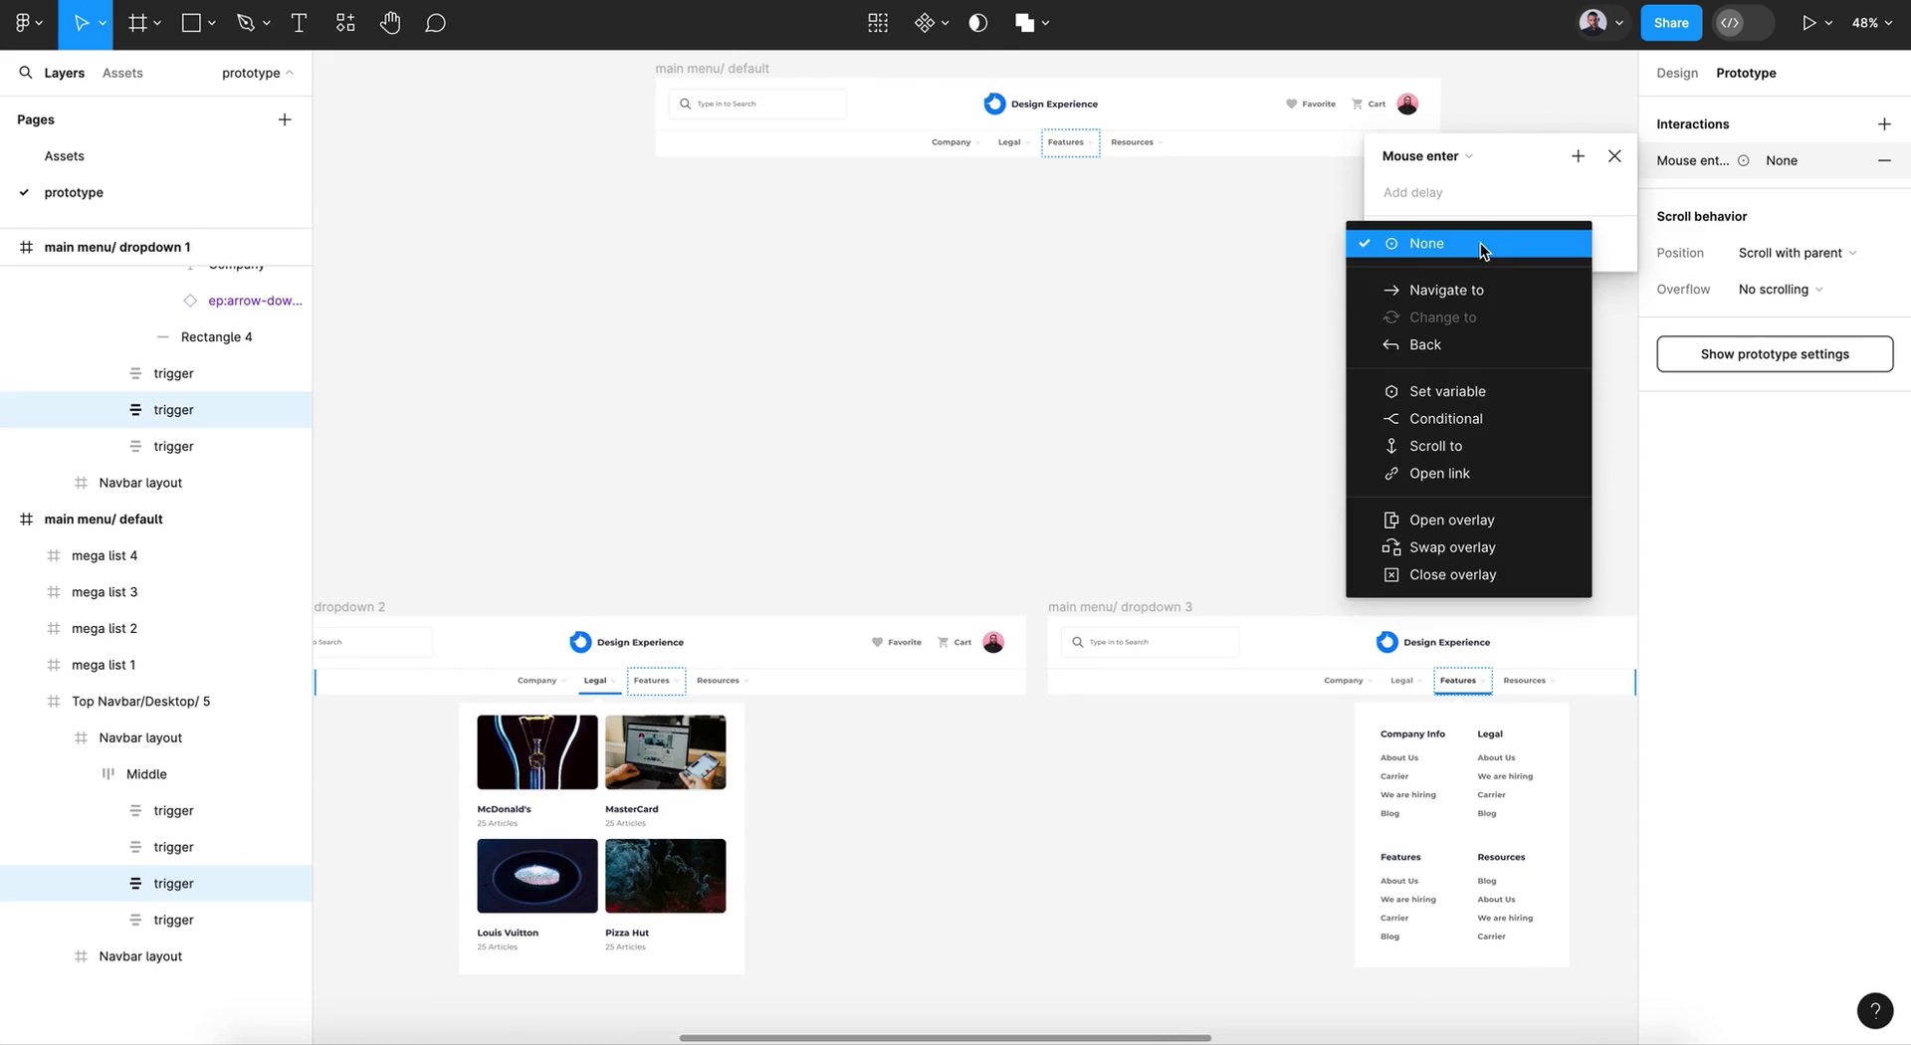
left_click(1523, 290)
left_click(1519, 288)
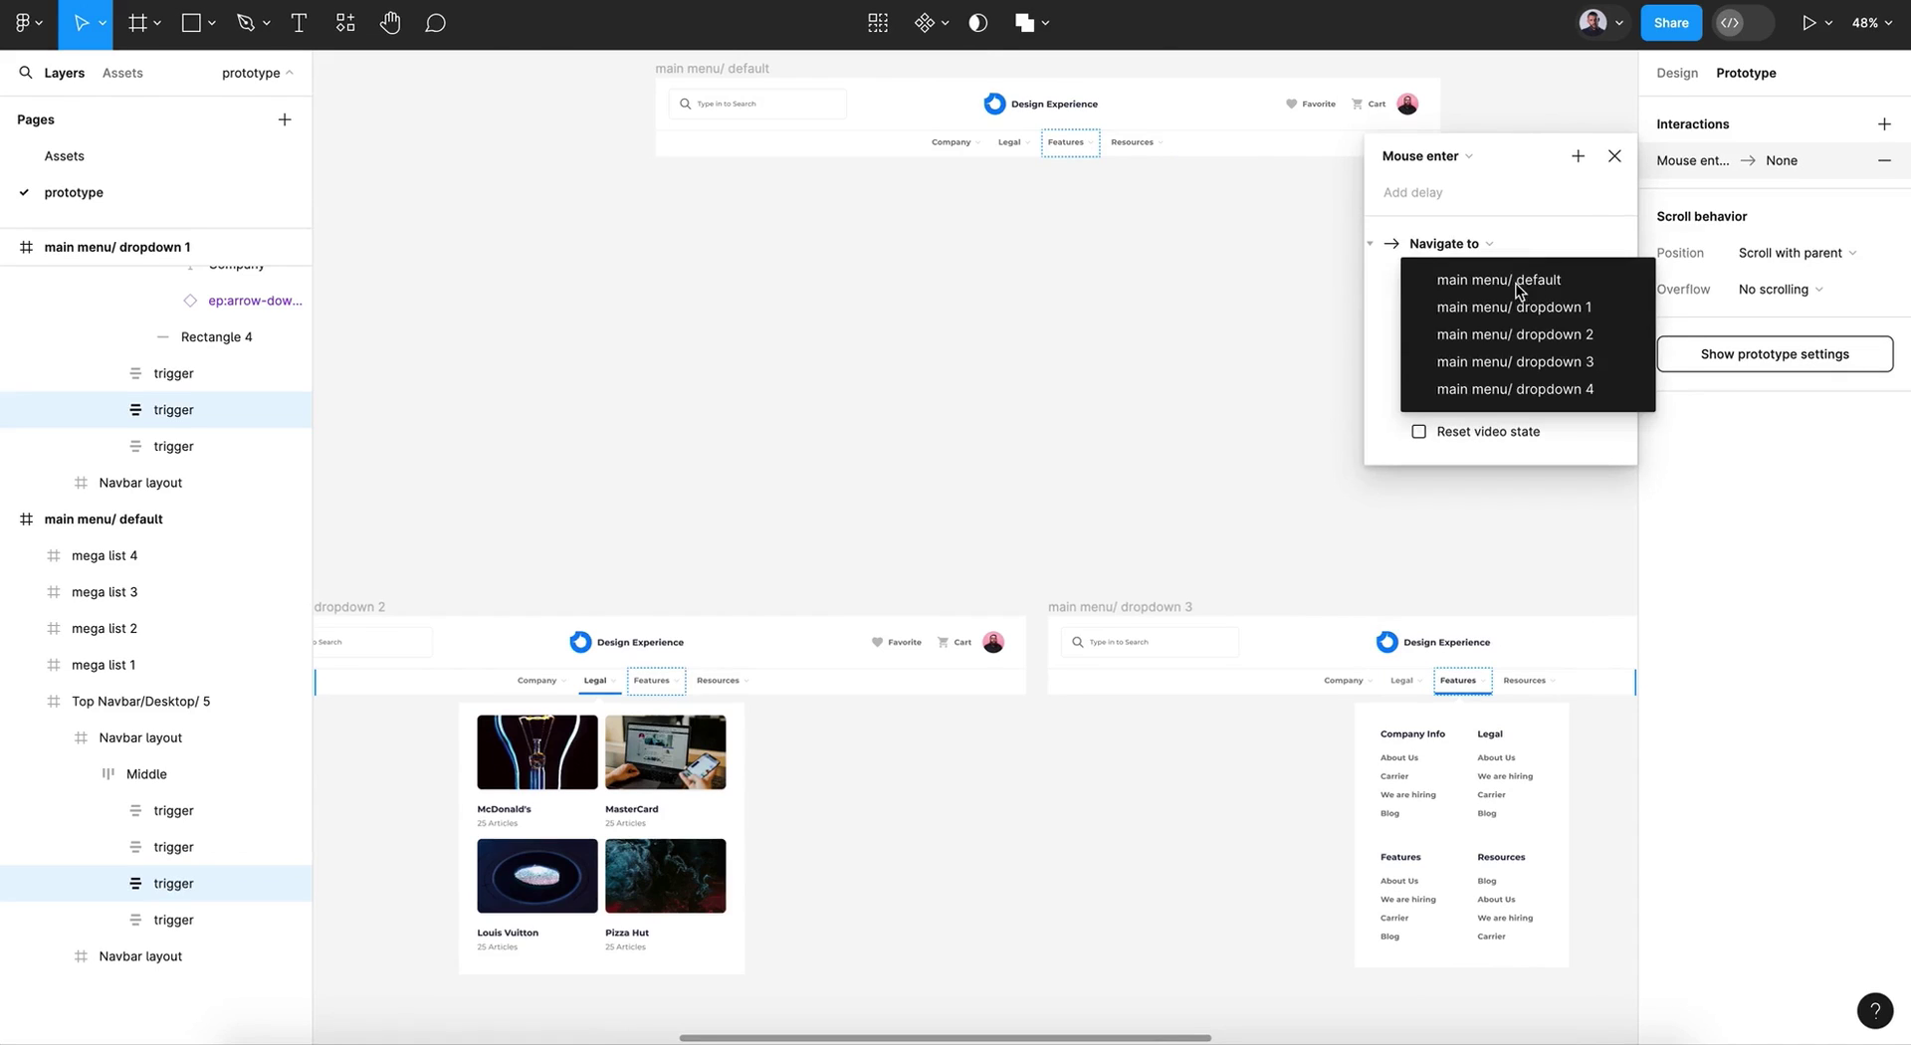
left_click(1549, 365)
Step: Set the Mouse enter transition of the selected Features triggers to Smart animate with the Gentle curve
left_click(1457, 325)
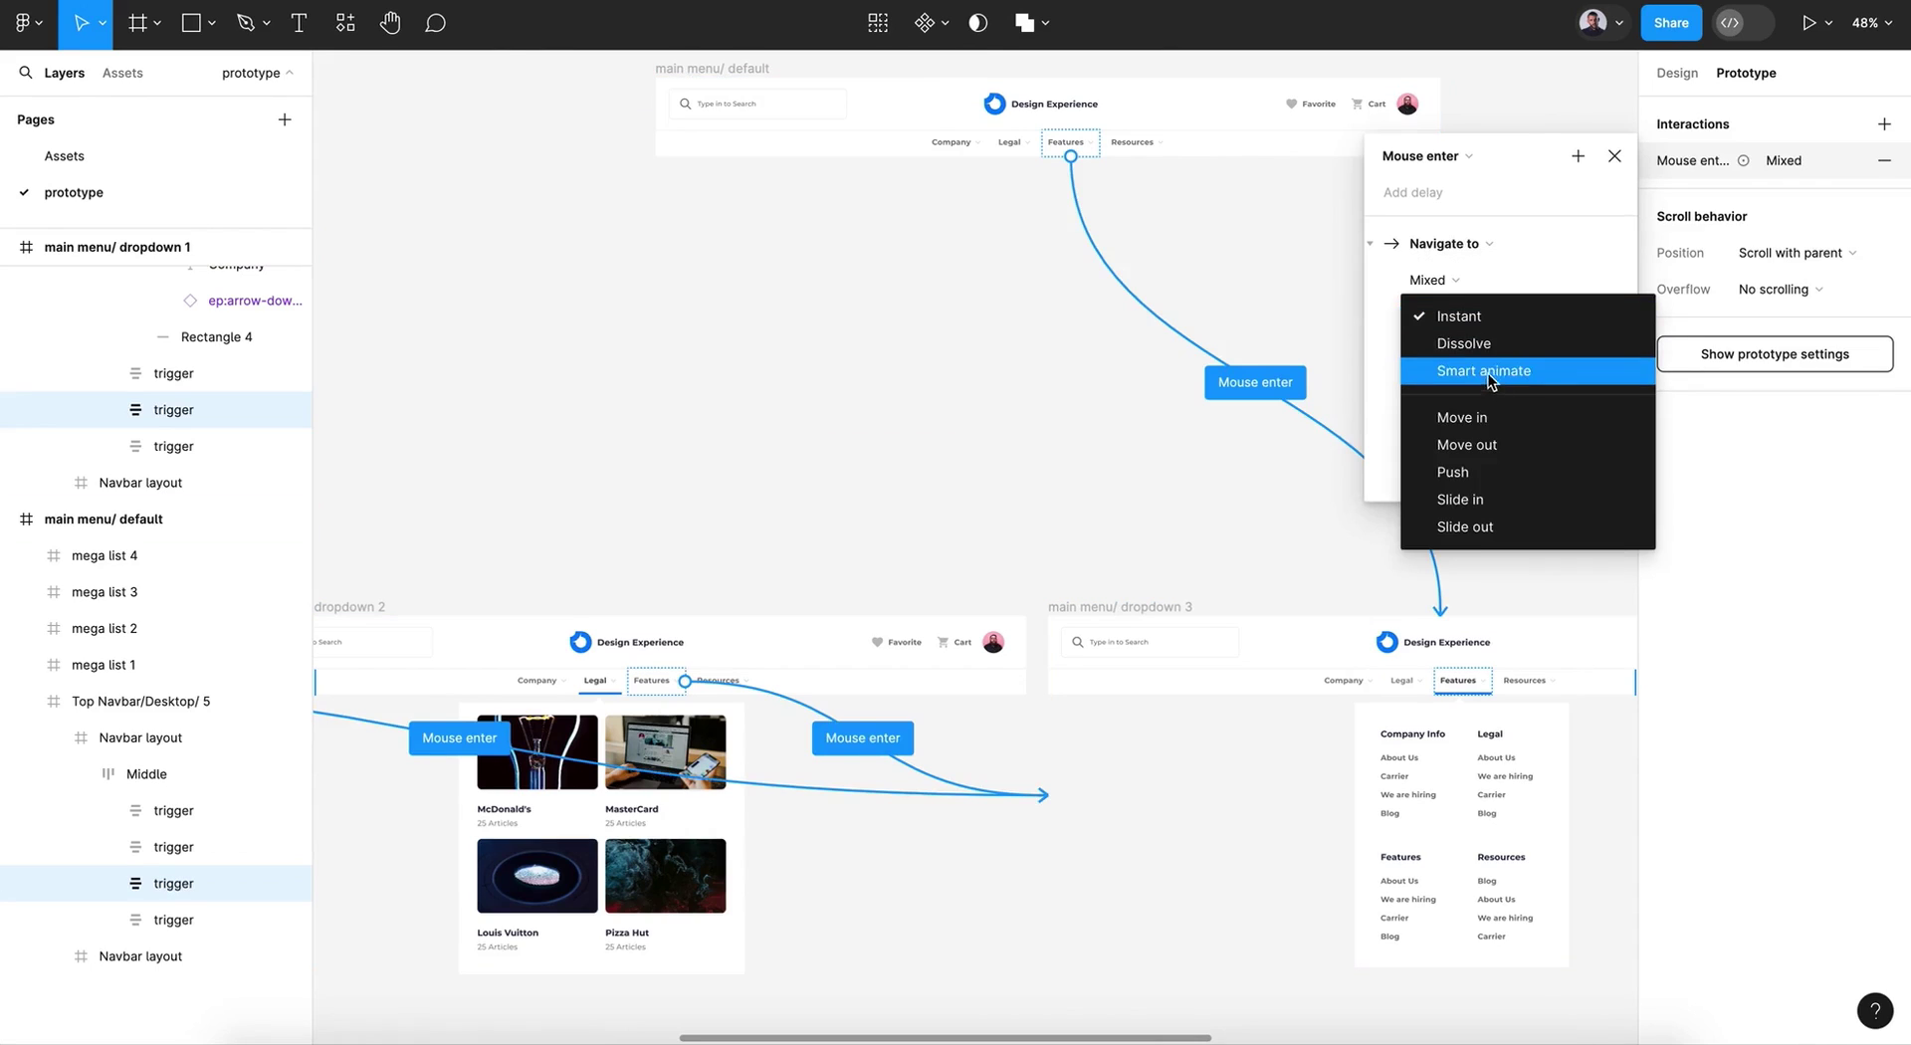
left_click(1489, 370)
left_click(1453, 360)
left_click(1491, 535)
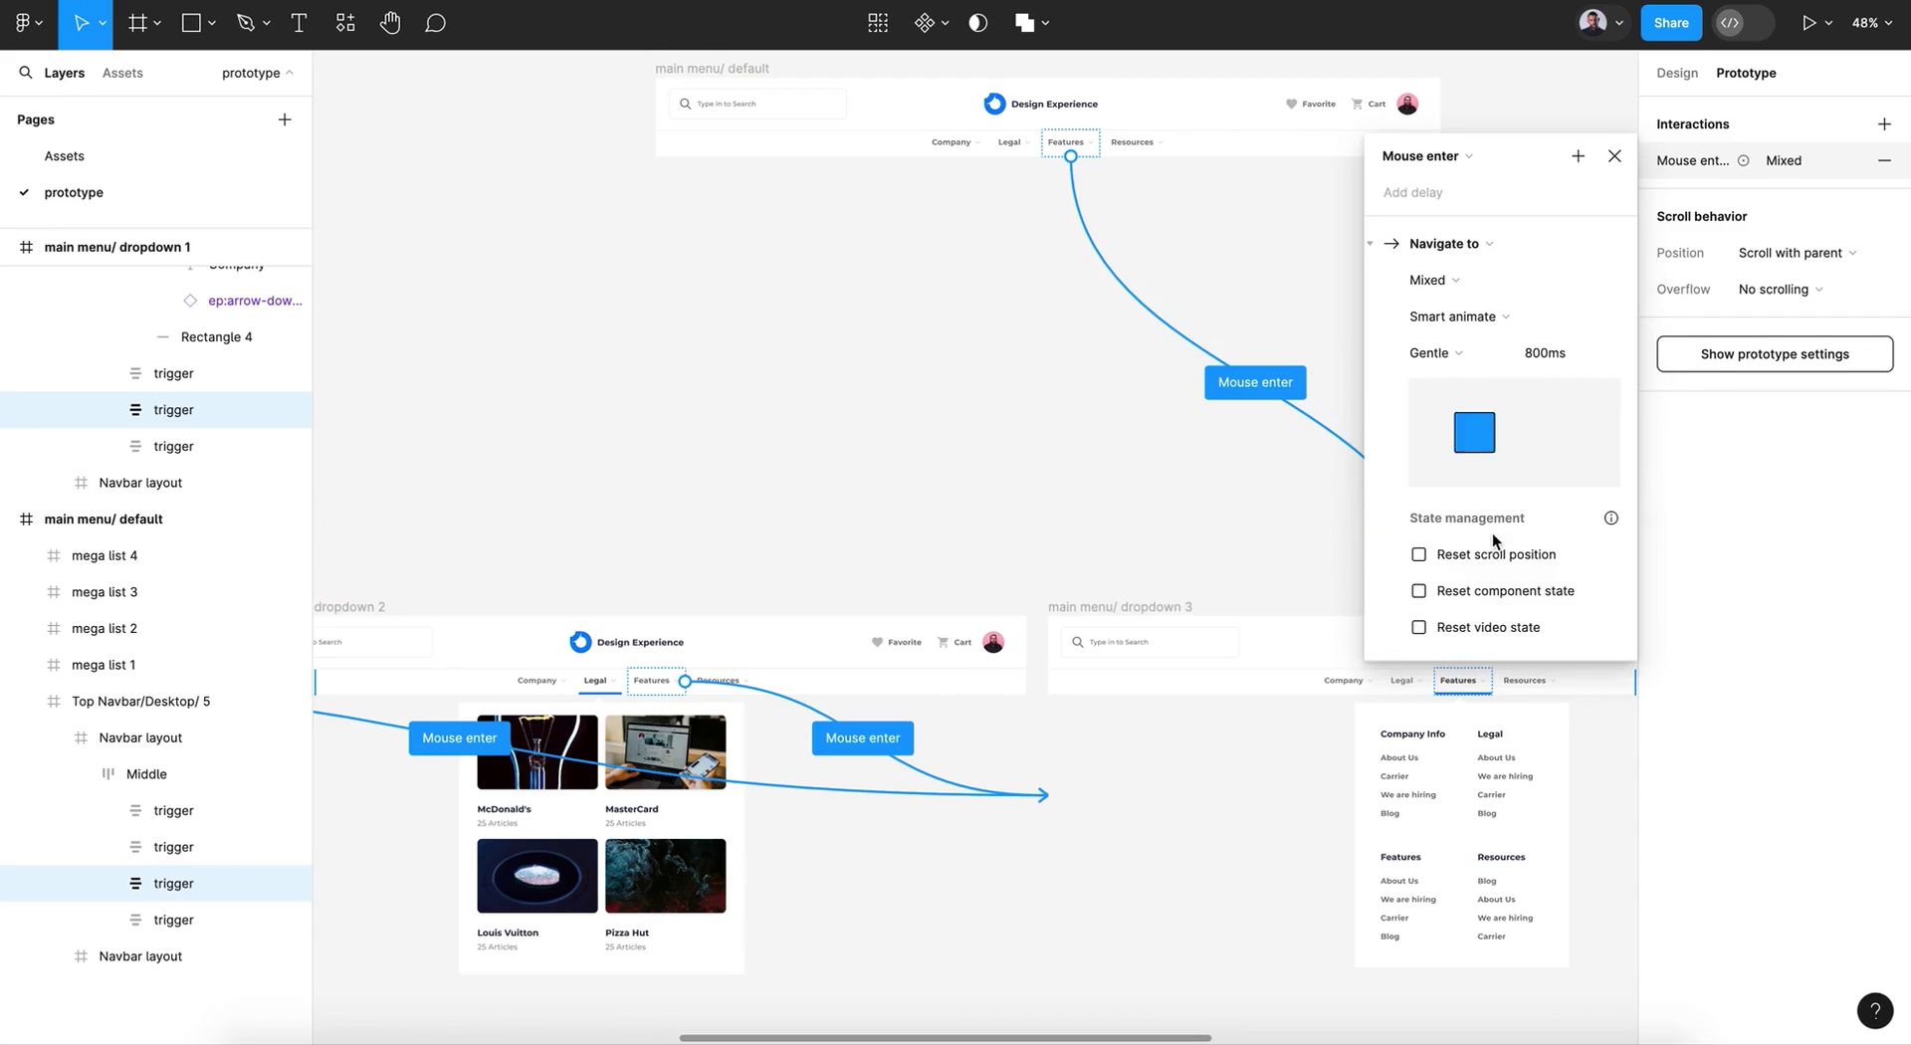
left_click(1615, 156)
left_click(1301, 213)
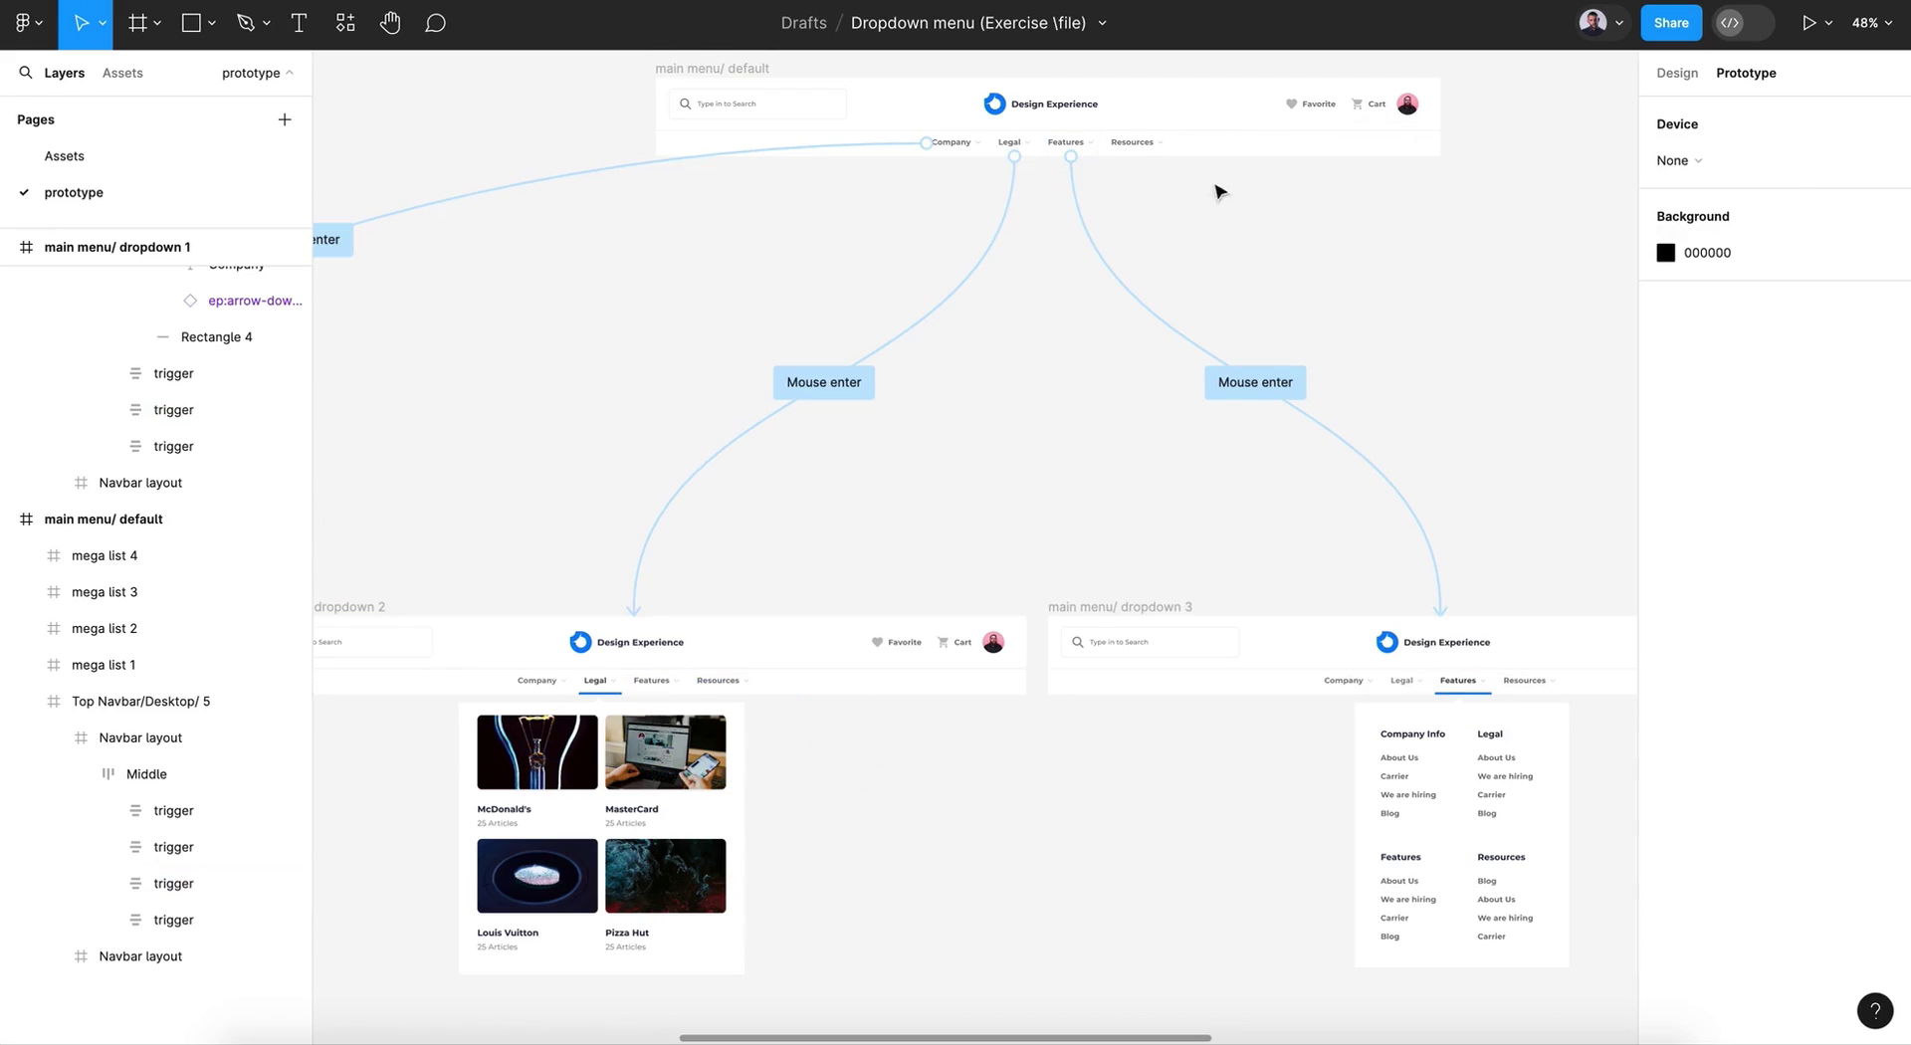
Step: Select the Resources trigger in main menu/ default together with its matching triggers in the dropdown frames
left_click(1135, 154)
left_click(1135, 149)
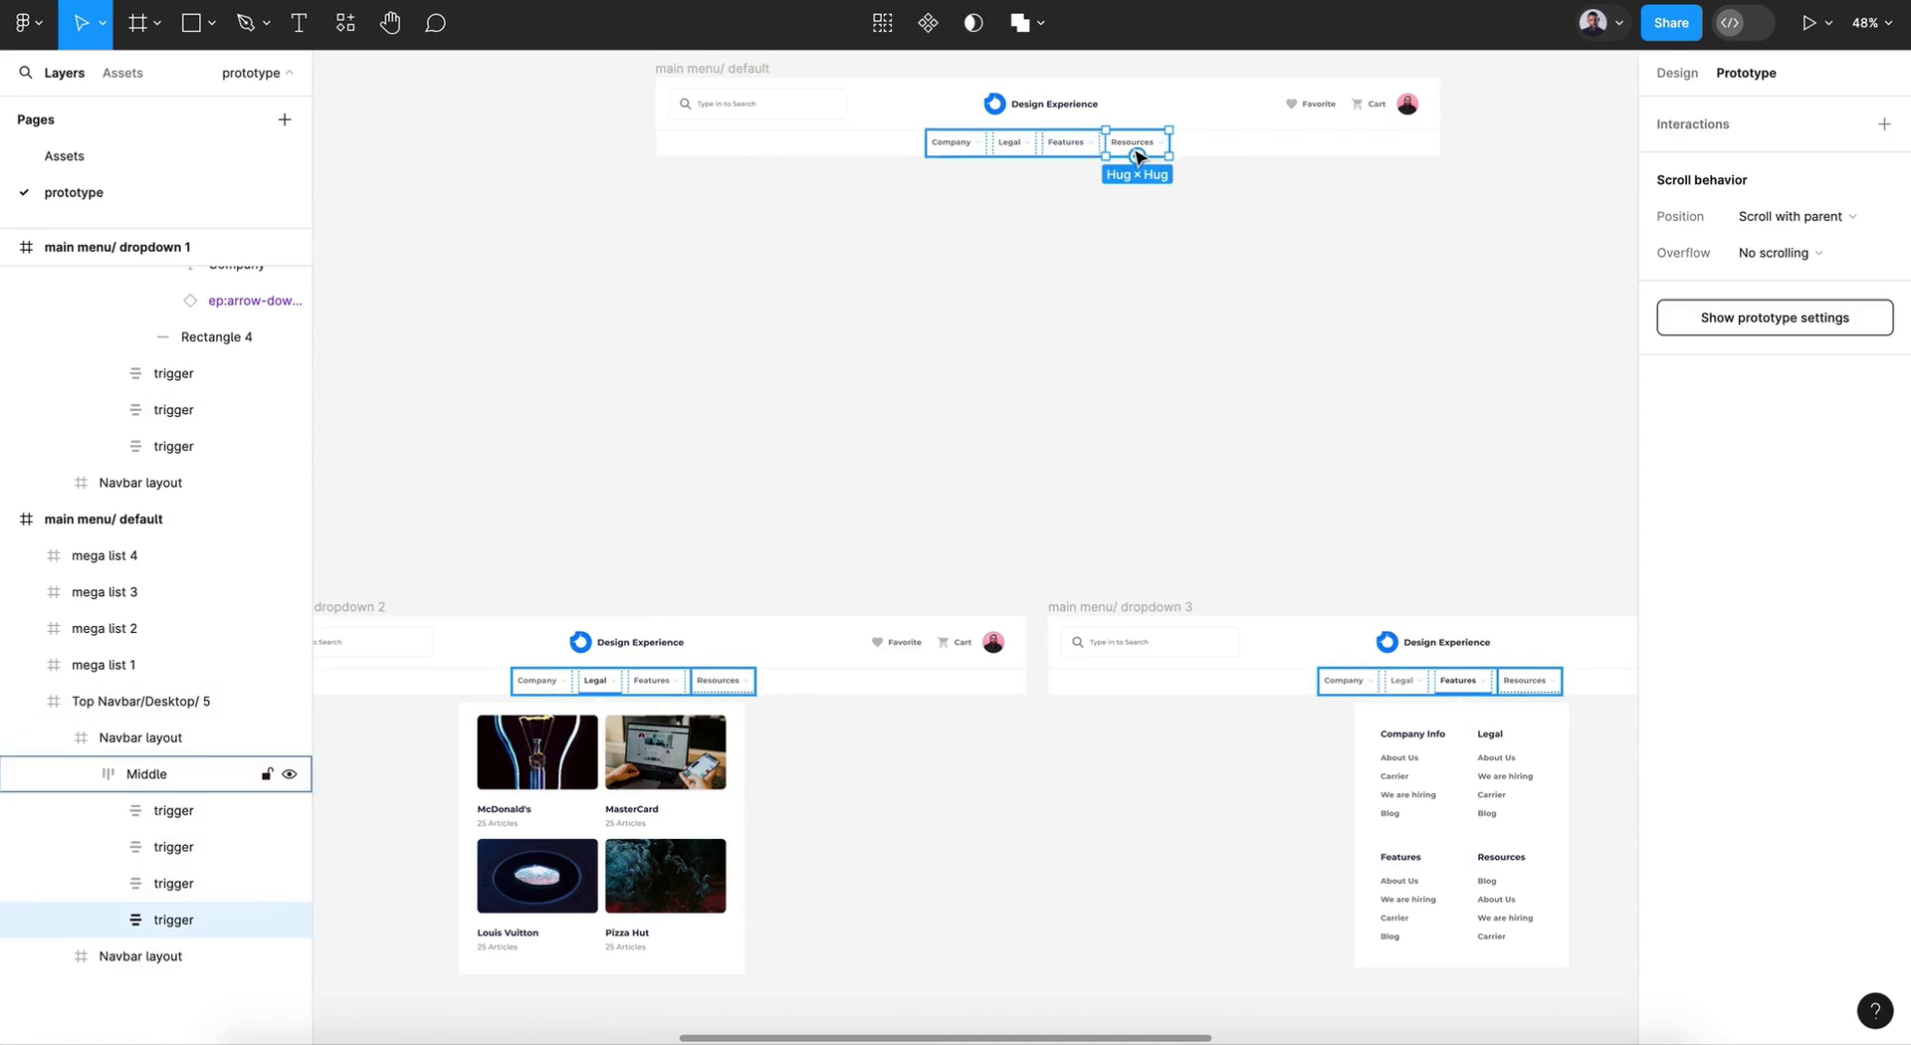
left_click(881, 22)
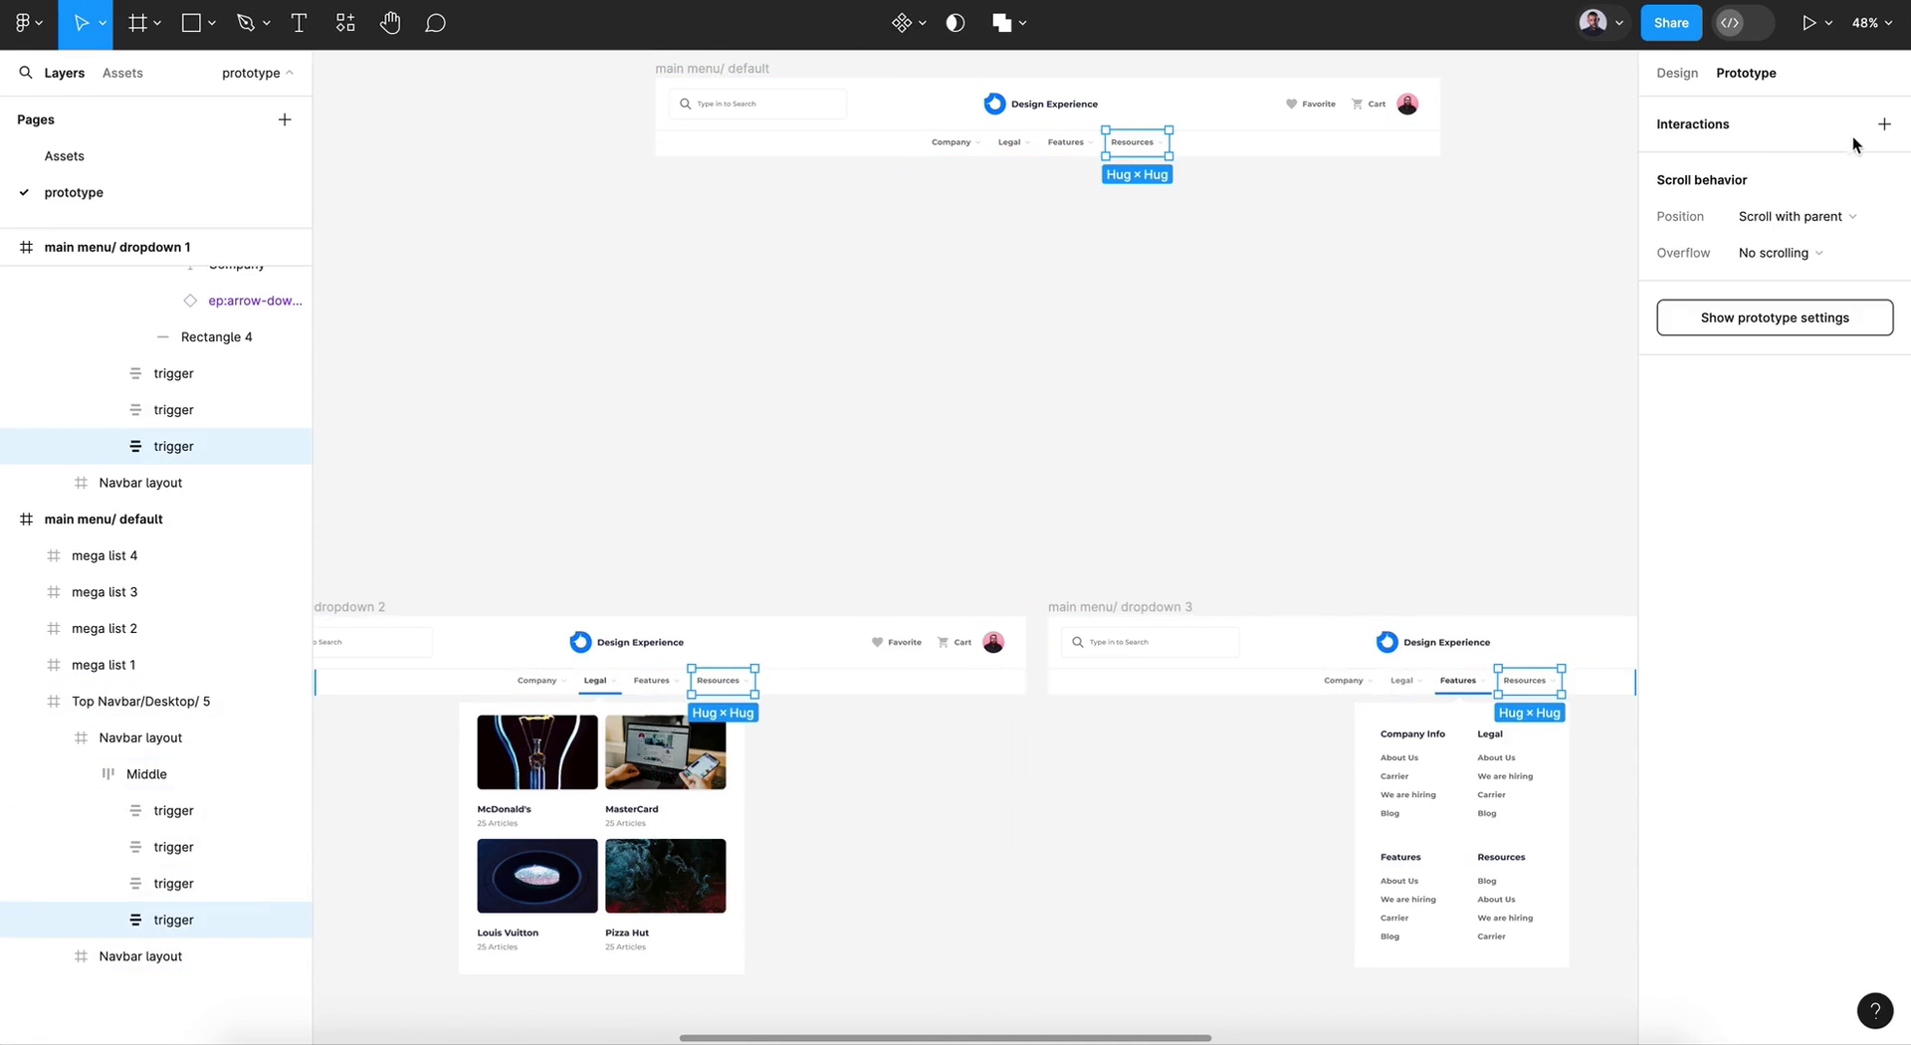
Step: Add a Mouse enter interaction to the selected Resources triggers that navigates to main menu/ dropdown 4
left_click(1885, 124)
left_click(1433, 154)
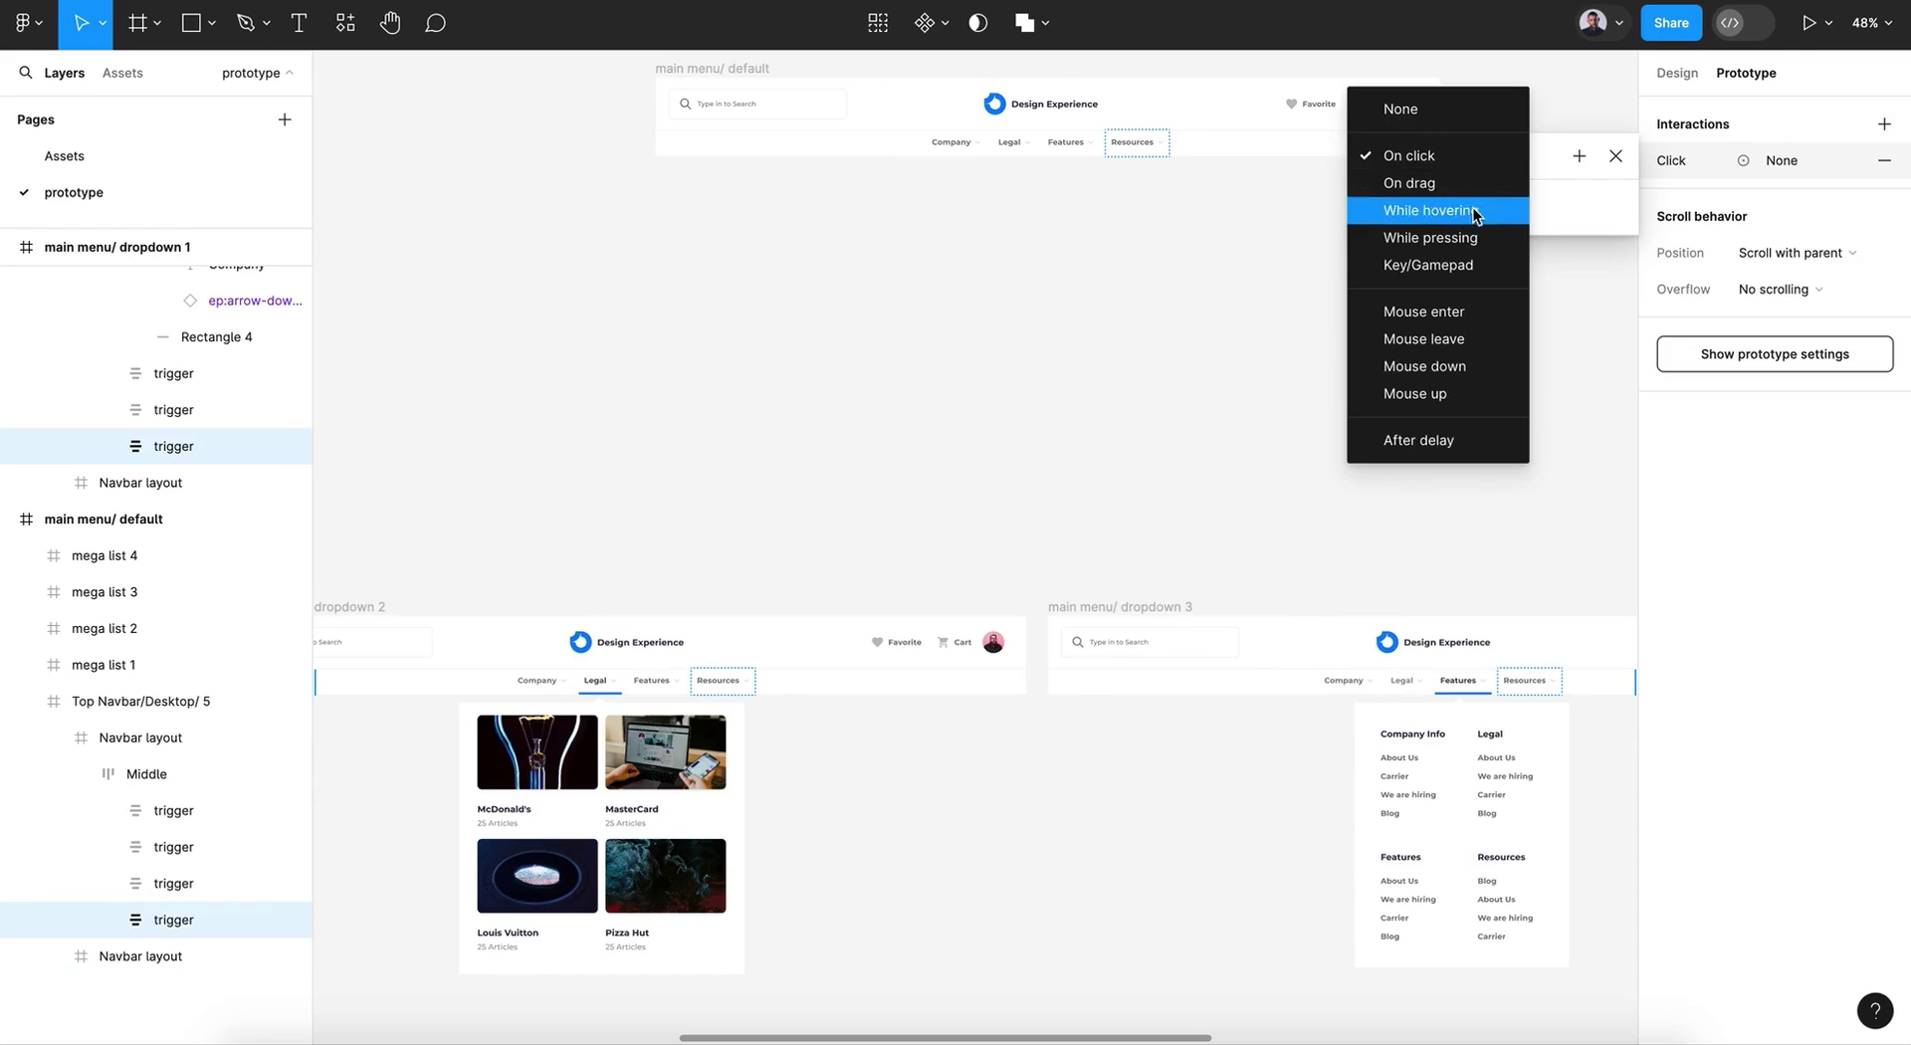
left_click(1470, 311)
left_click(1471, 243)
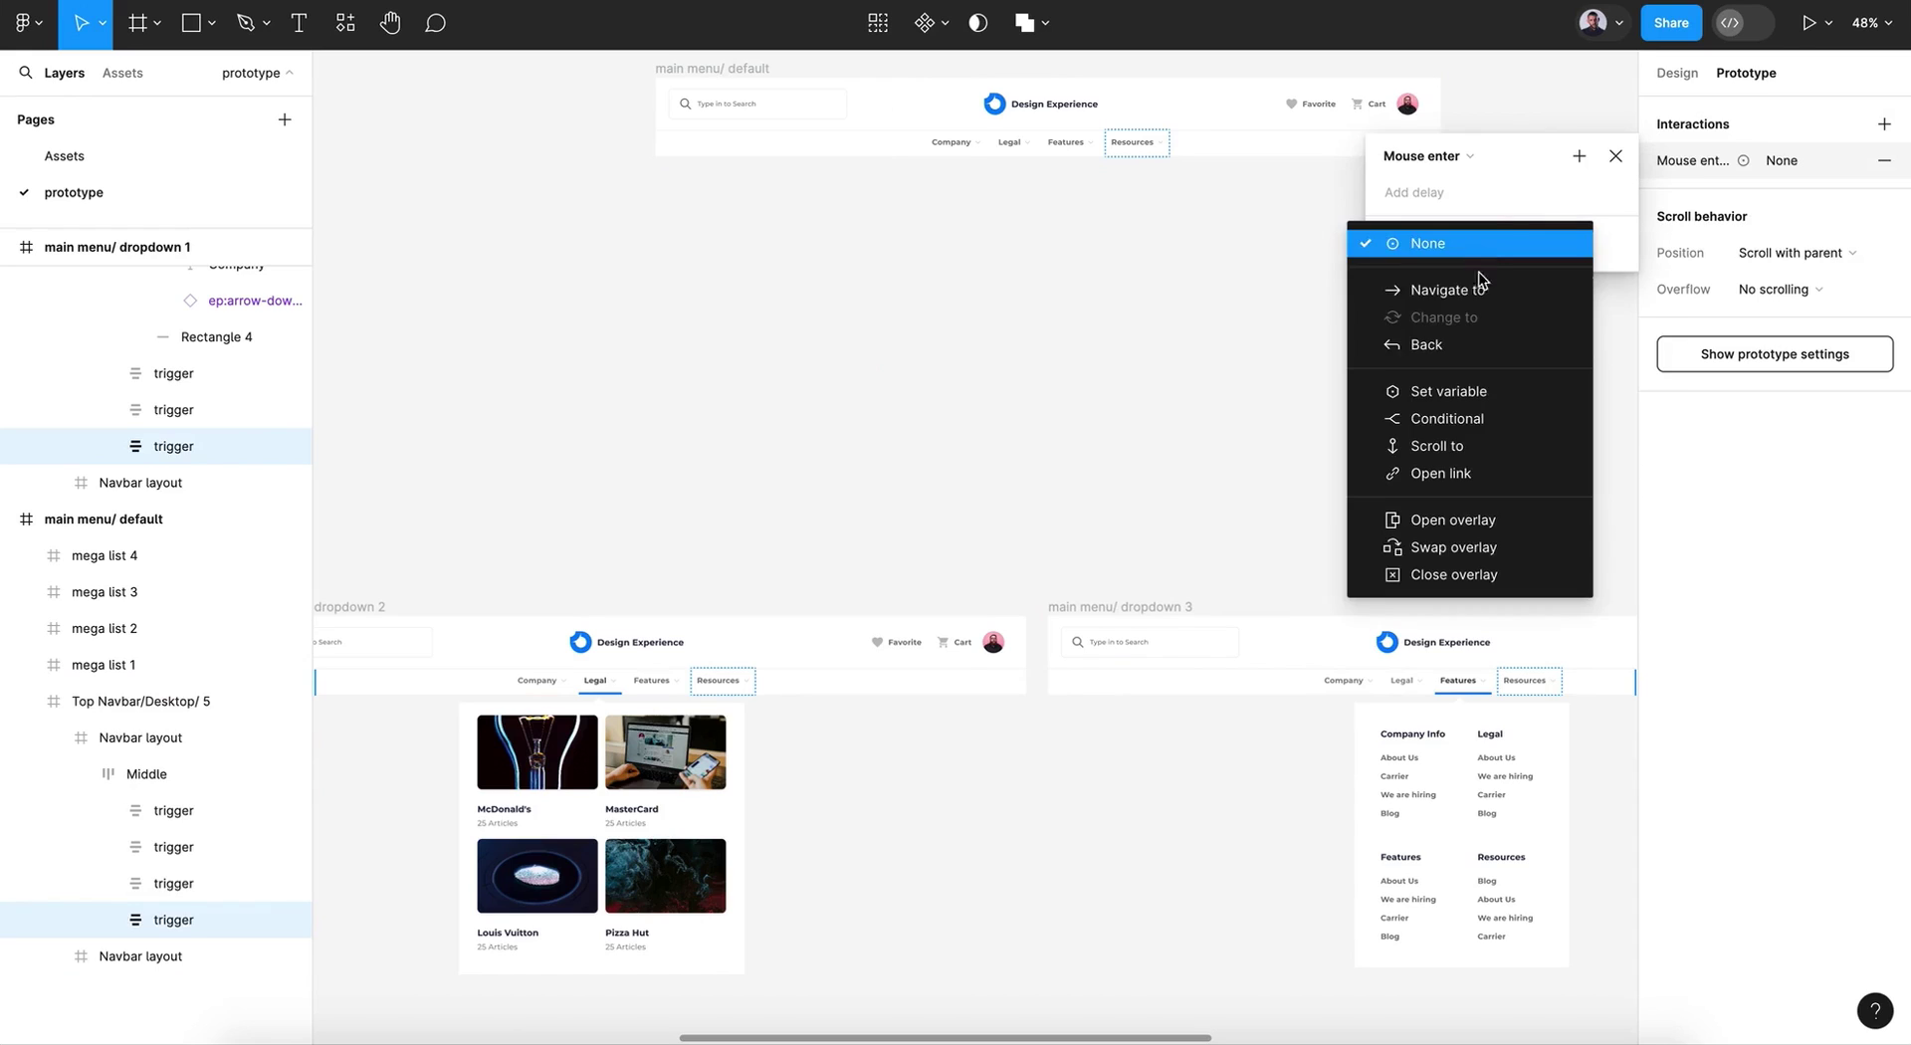
left_click(1448, 289)
left_click(1439, 280)
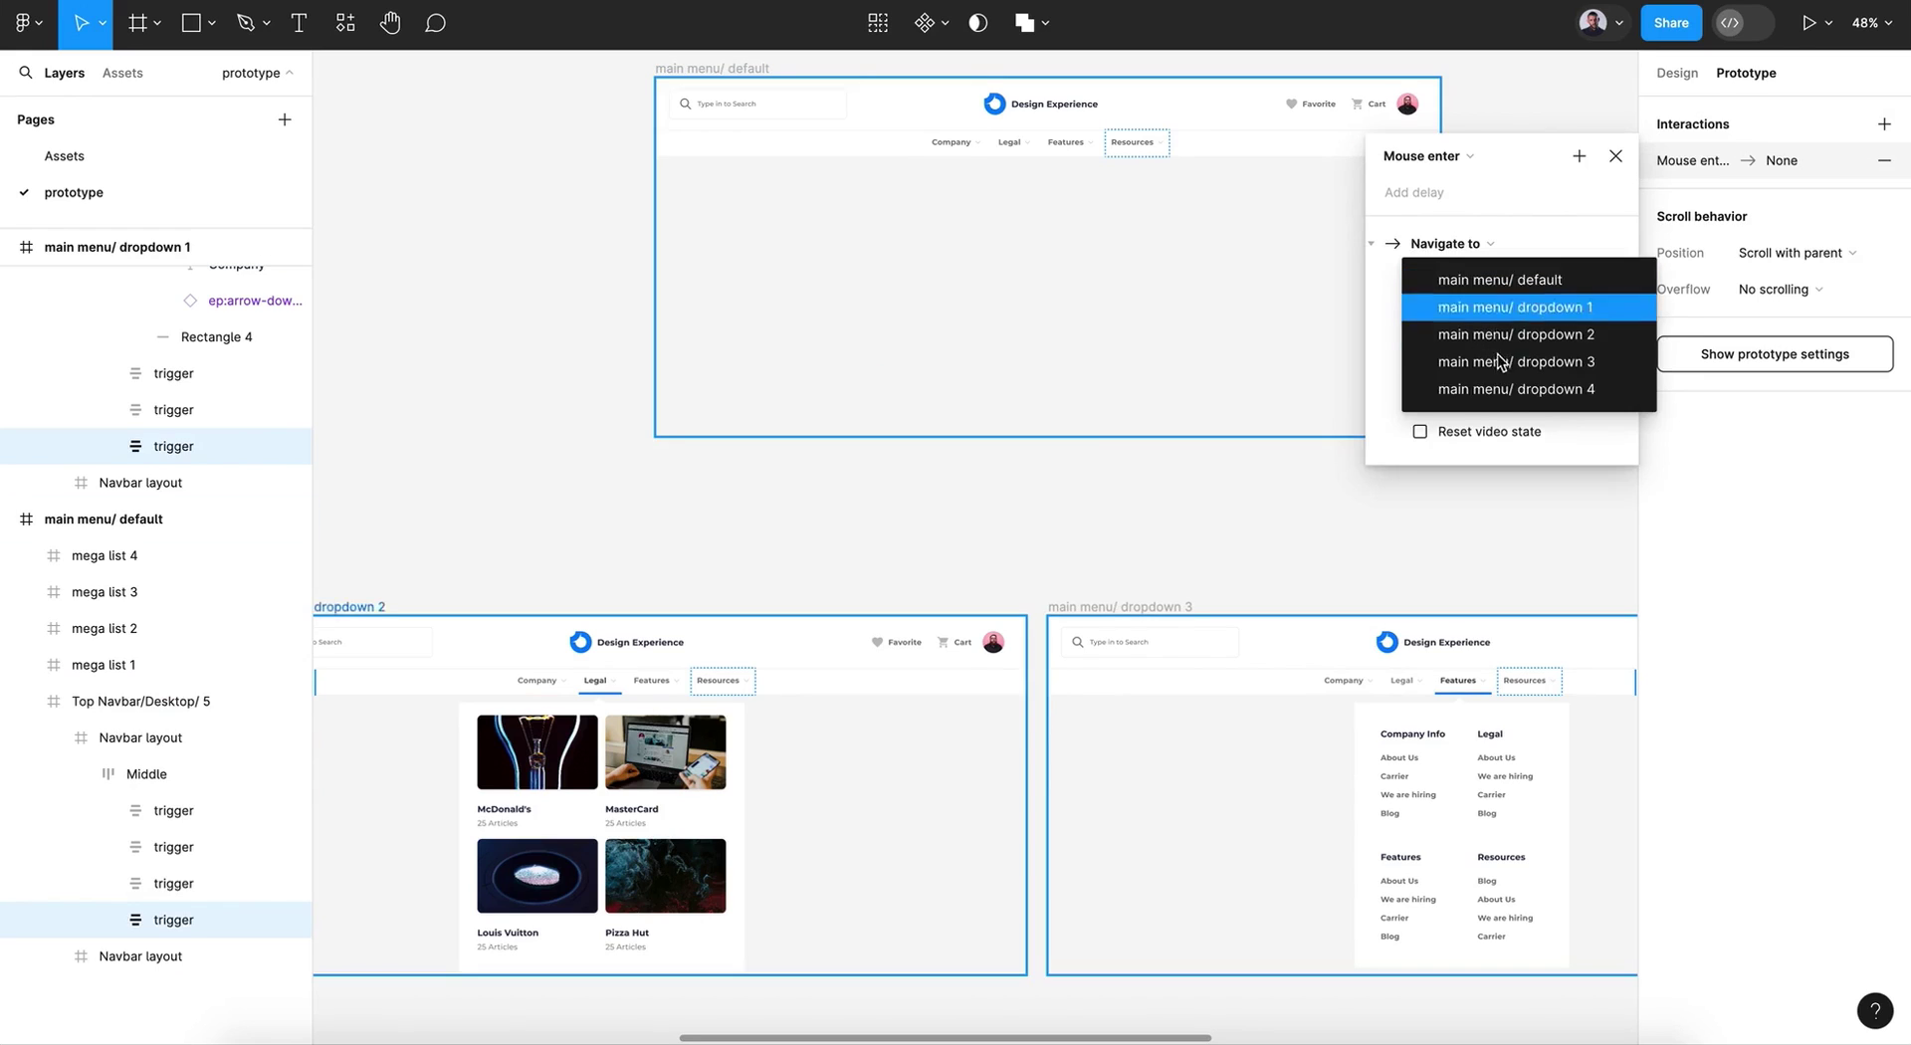
left_click(1562, 396)
Step: Set the Mouse enter transition of the selected Resources triggers to Smart animate with the Gentle curve
left_click(1455, 317)
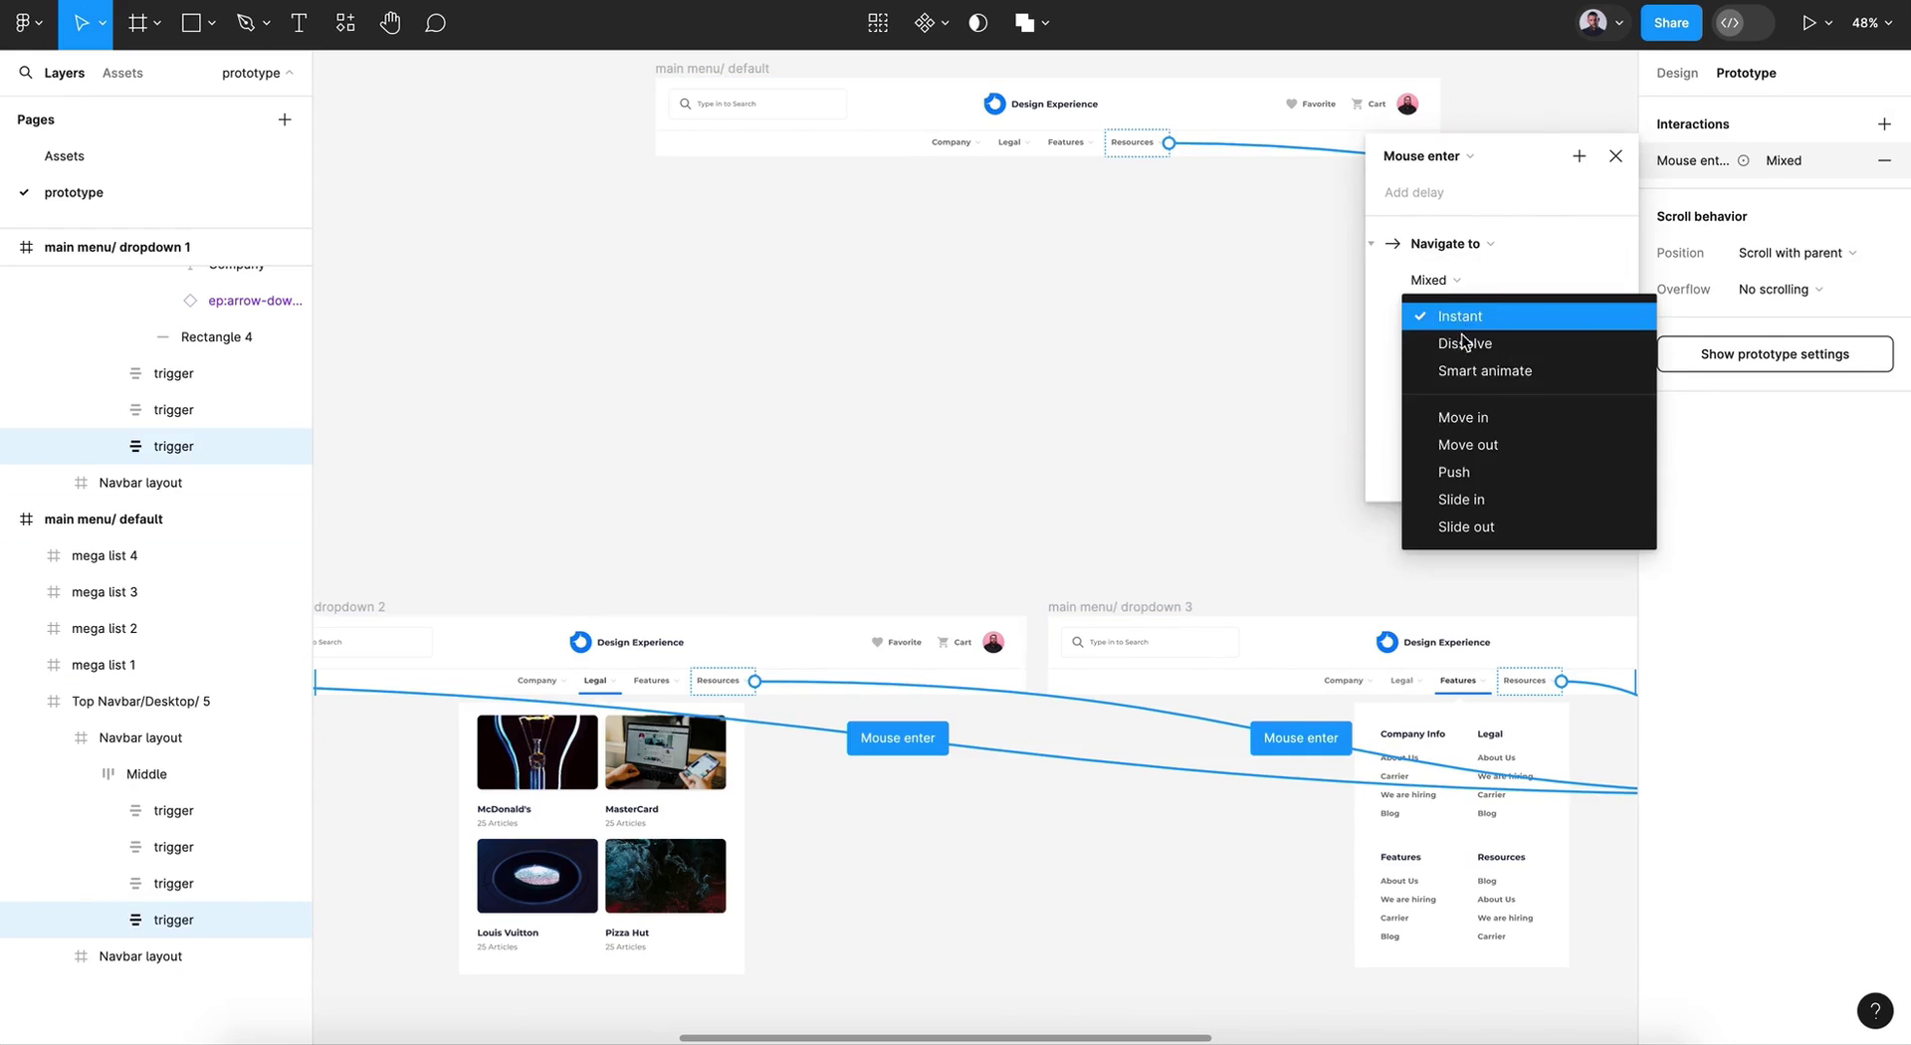
left_click(1502, 372)
left_click(1456, 361)
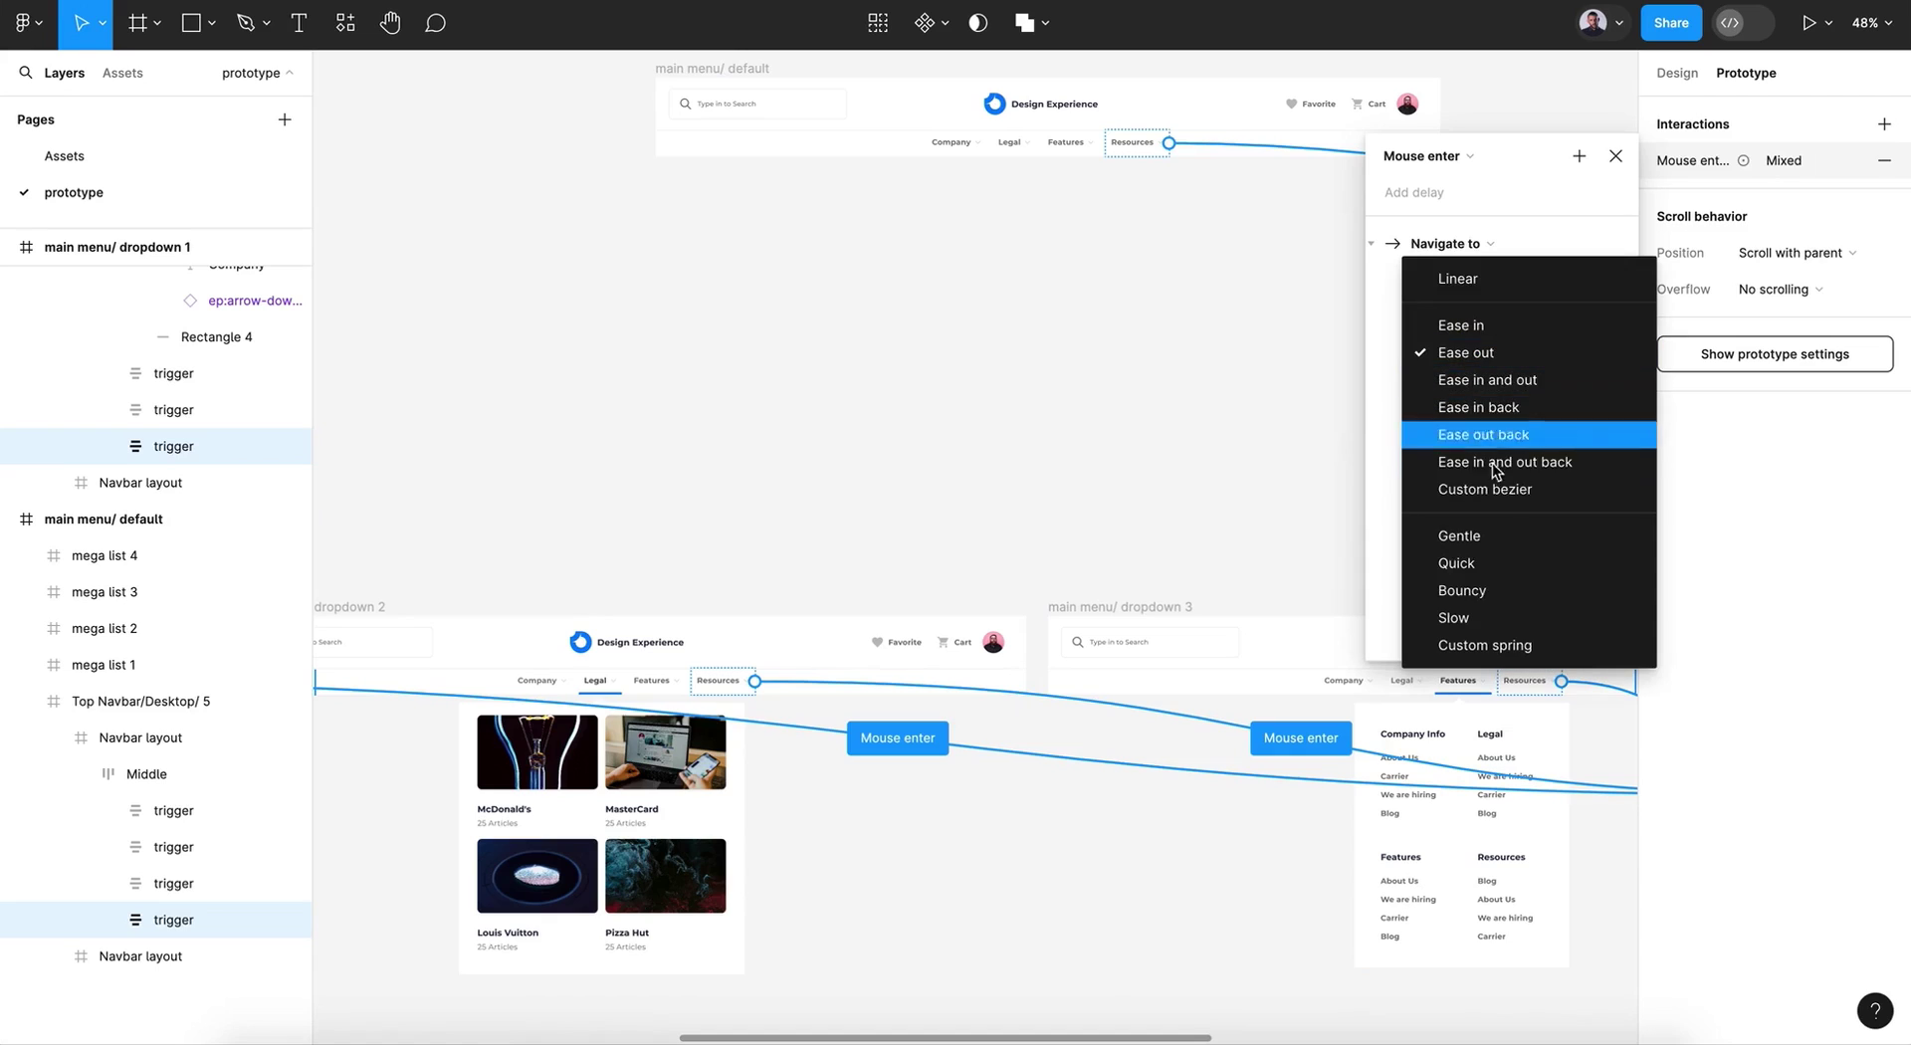
left_click(1501, 527)
left_click(1615, 157)
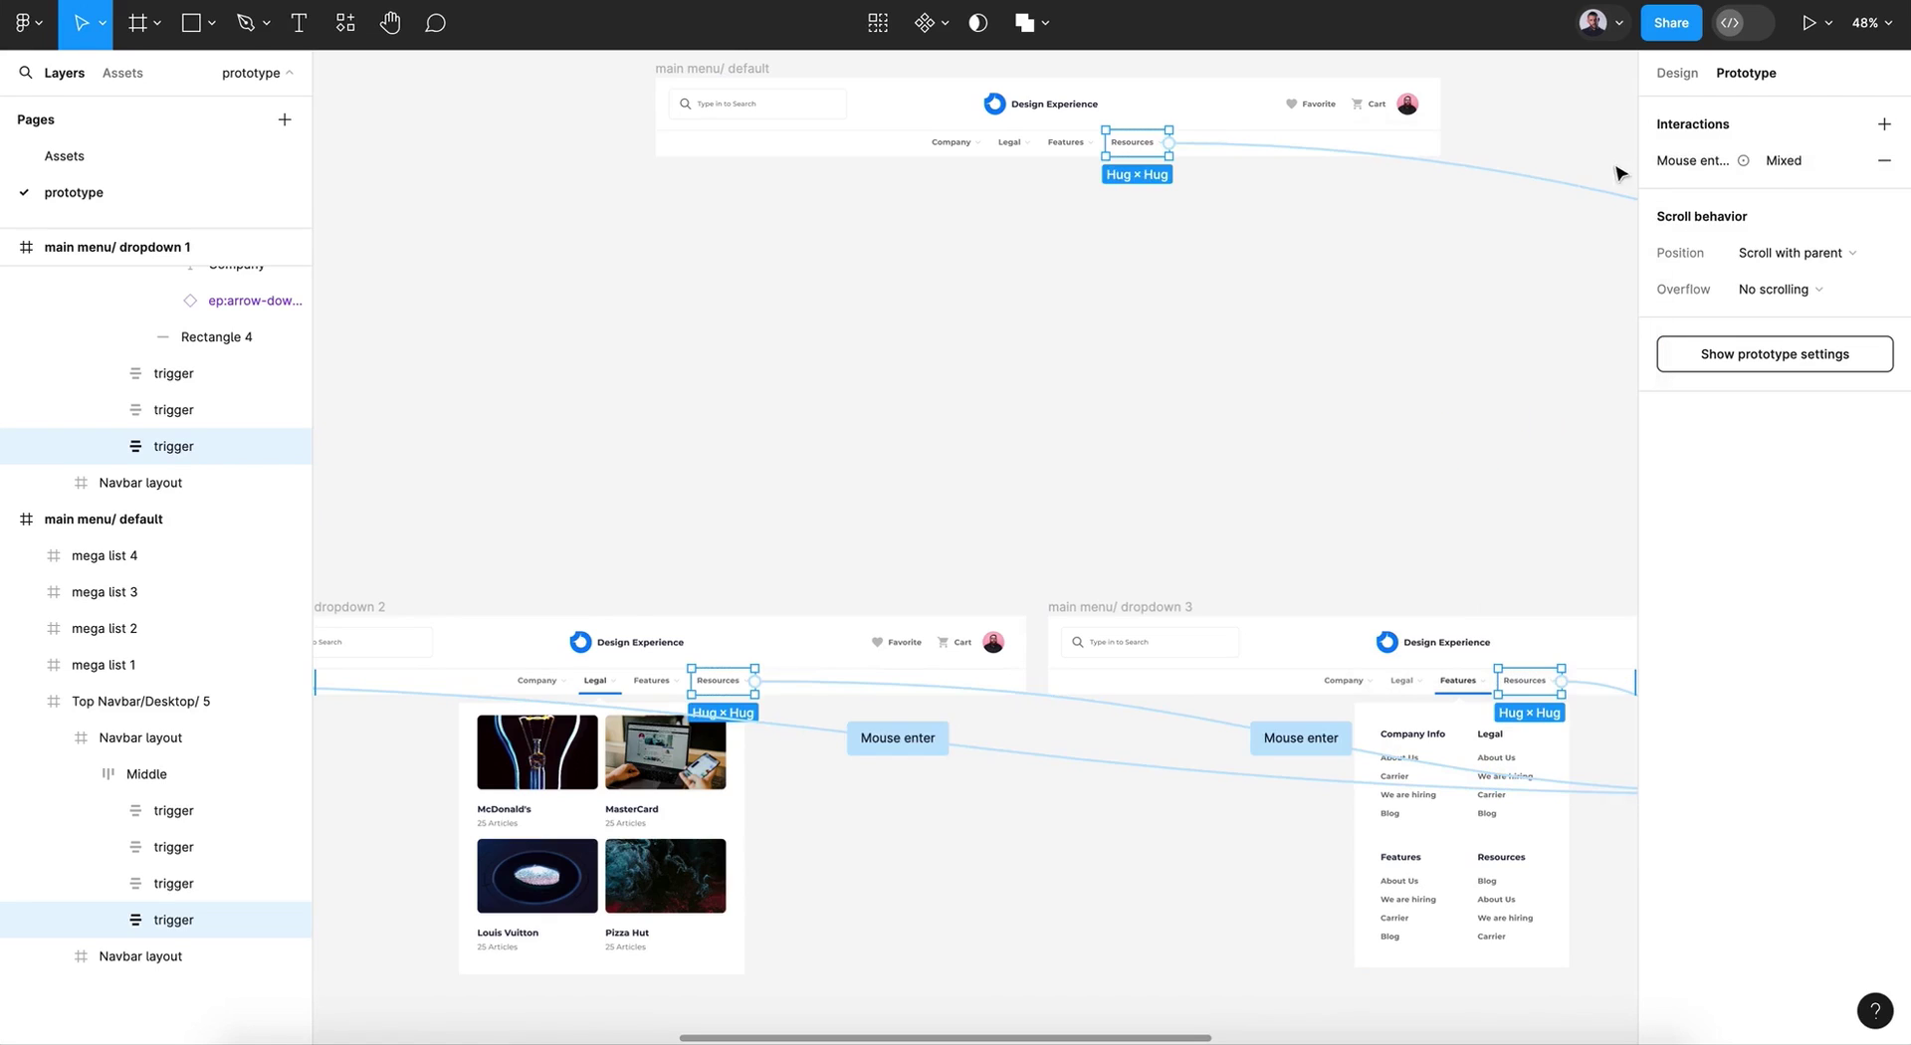
left_click(1280, 366)
Step: Open a preview of the main menu/ default frame and enlarge the preview window
scroll(1277, 364, "up", 2)
scroll(1277, 365, "left", 1)
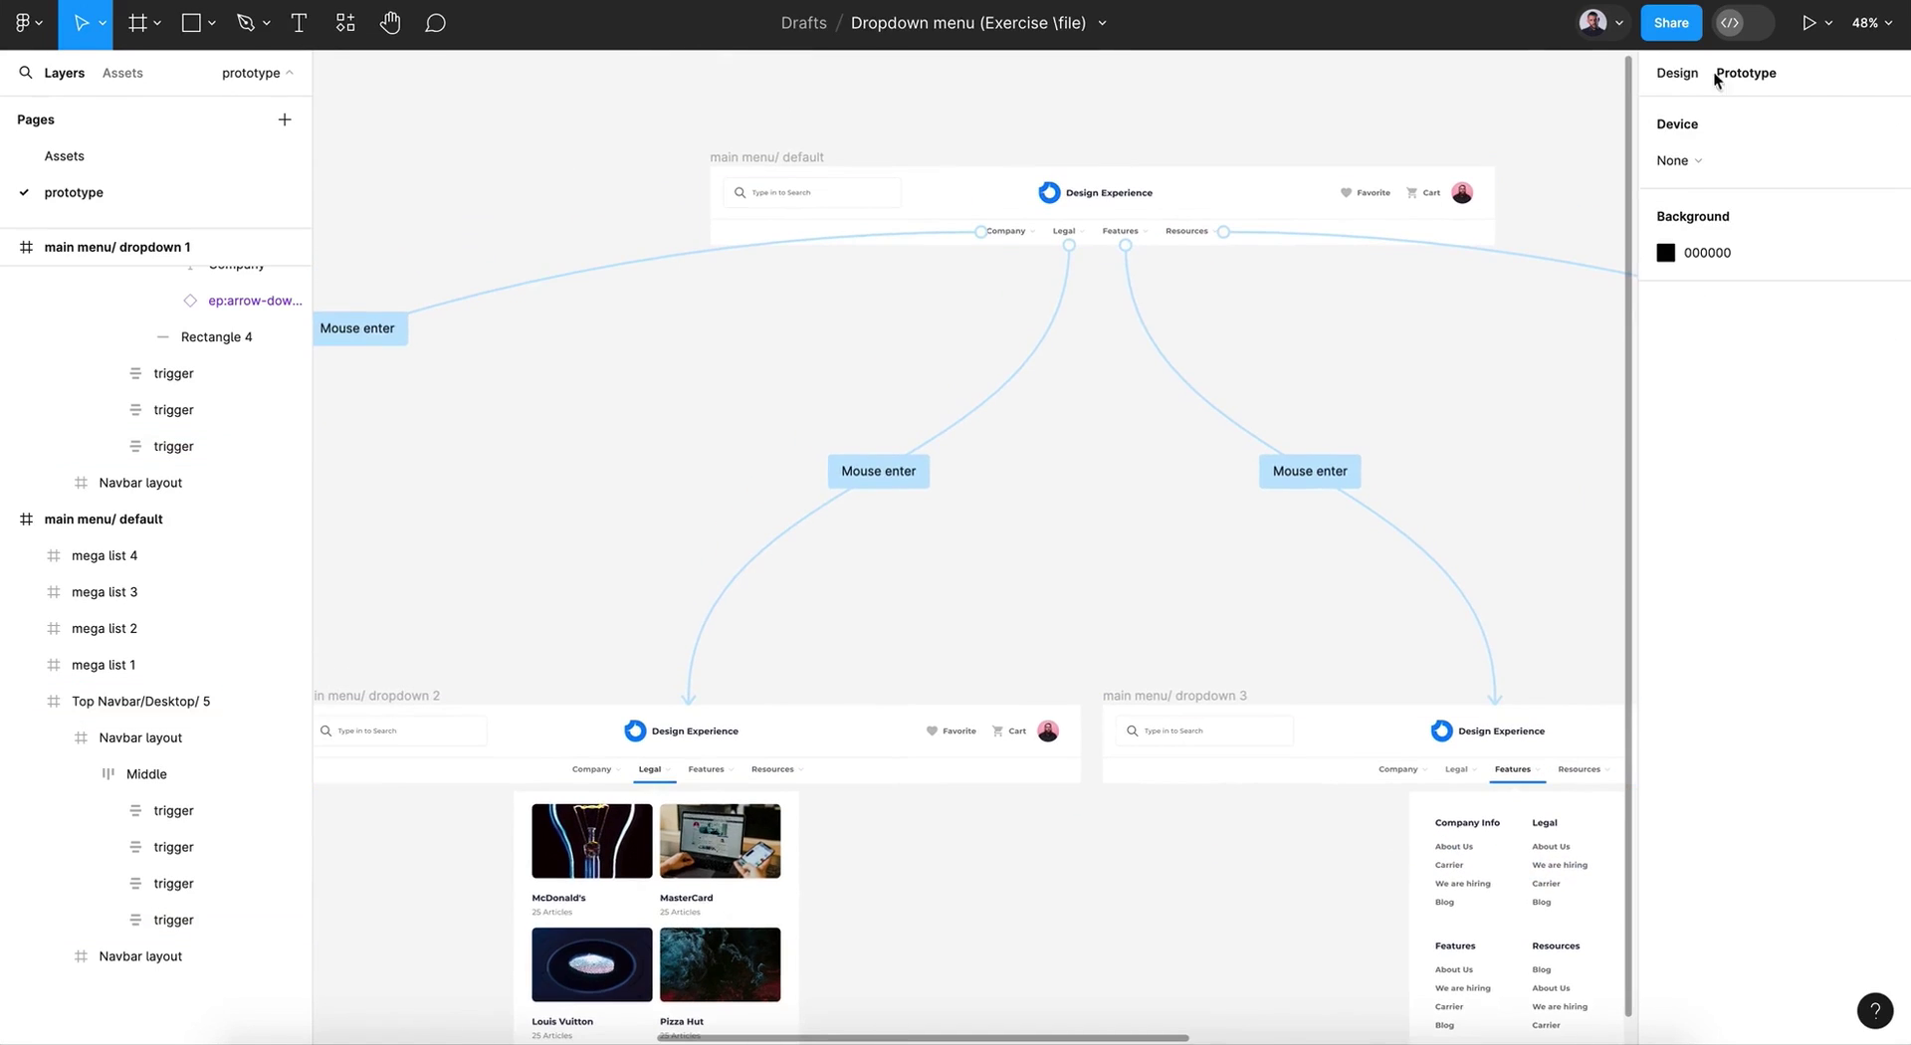
left_click(780, 156)
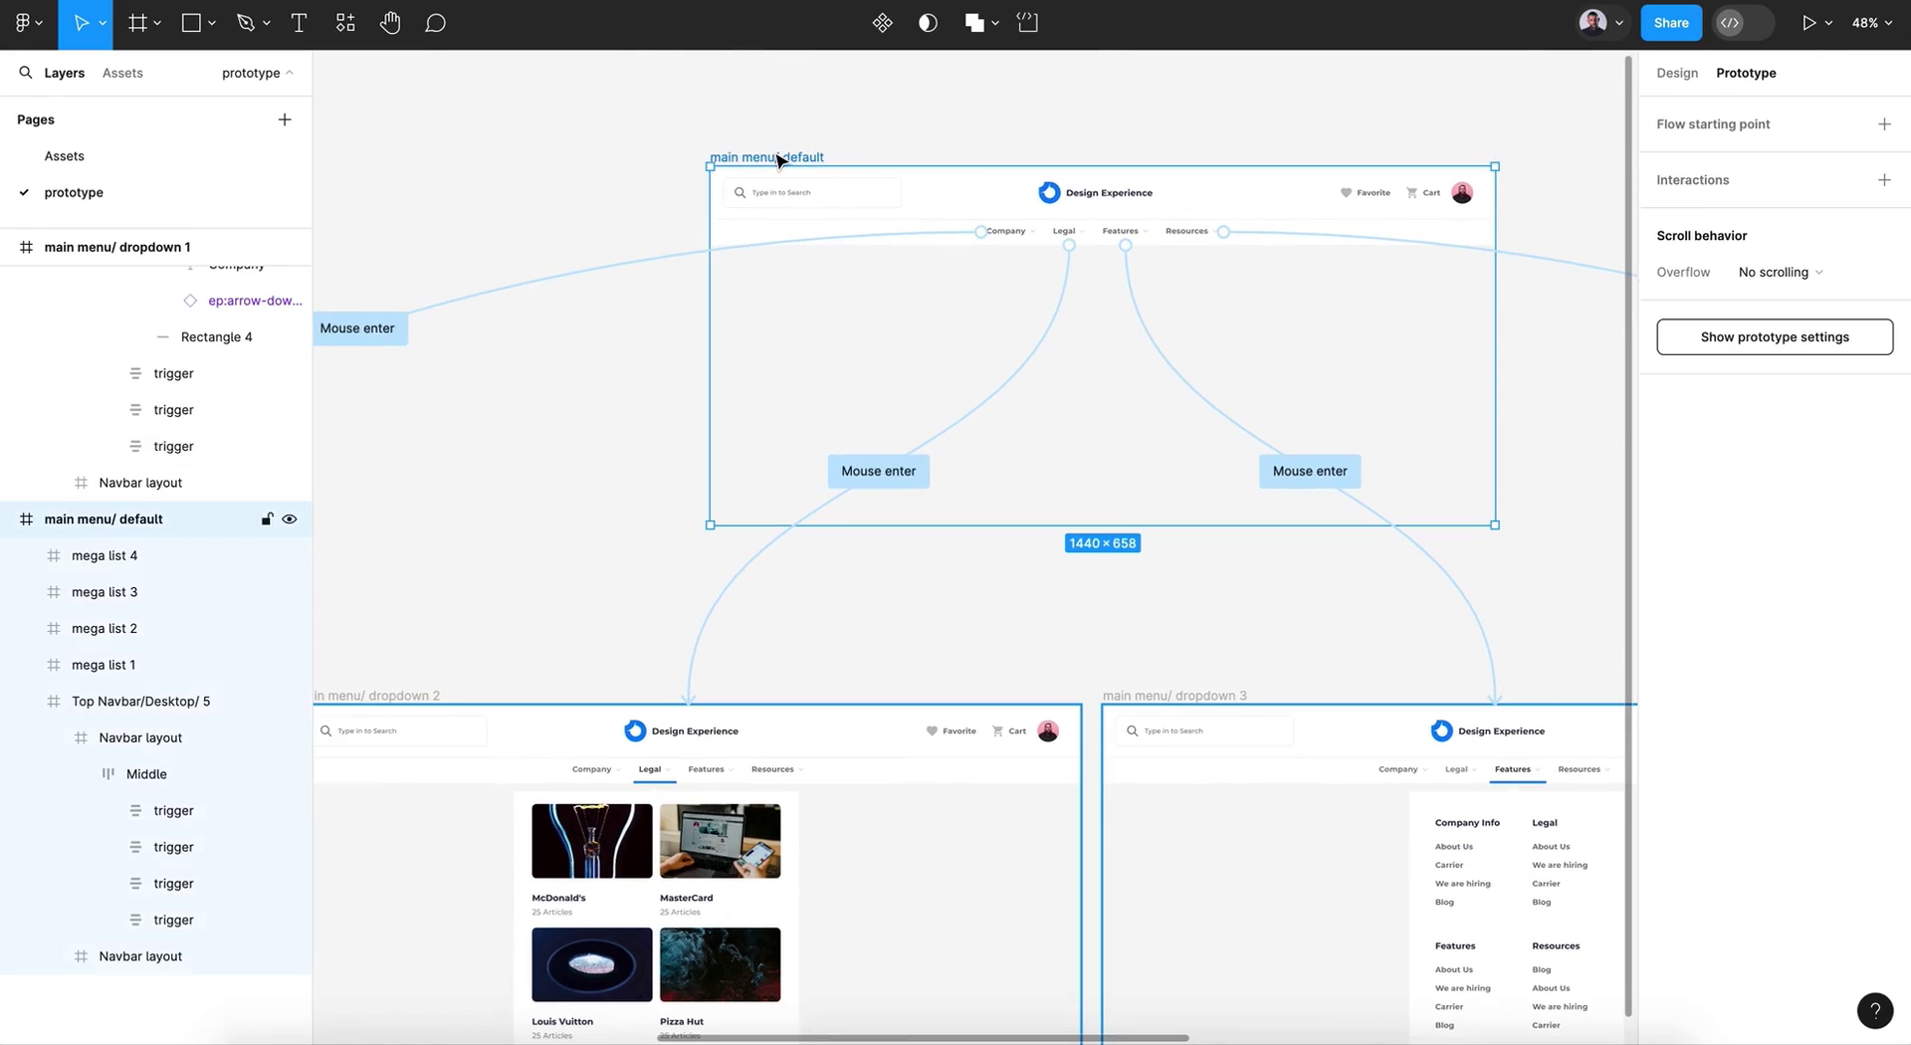
left_click(1826, 23)
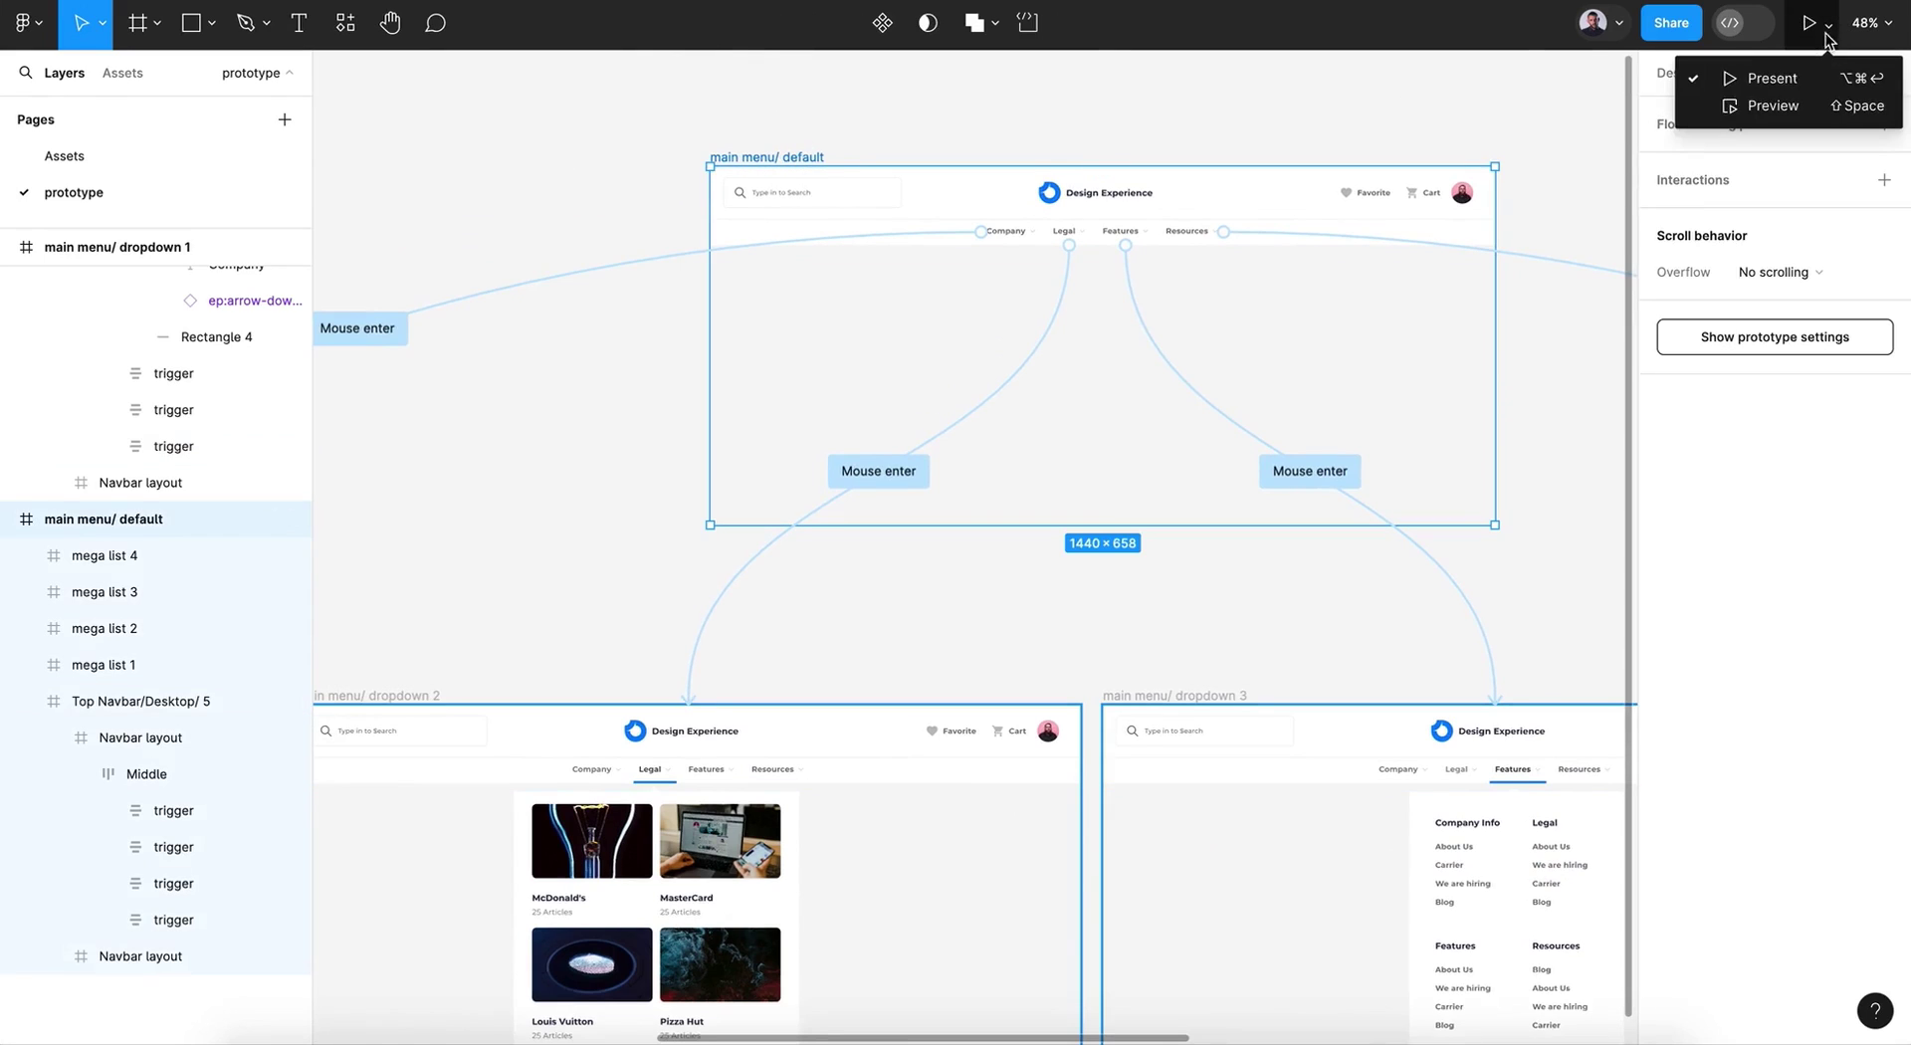
left_click(1735, 106)
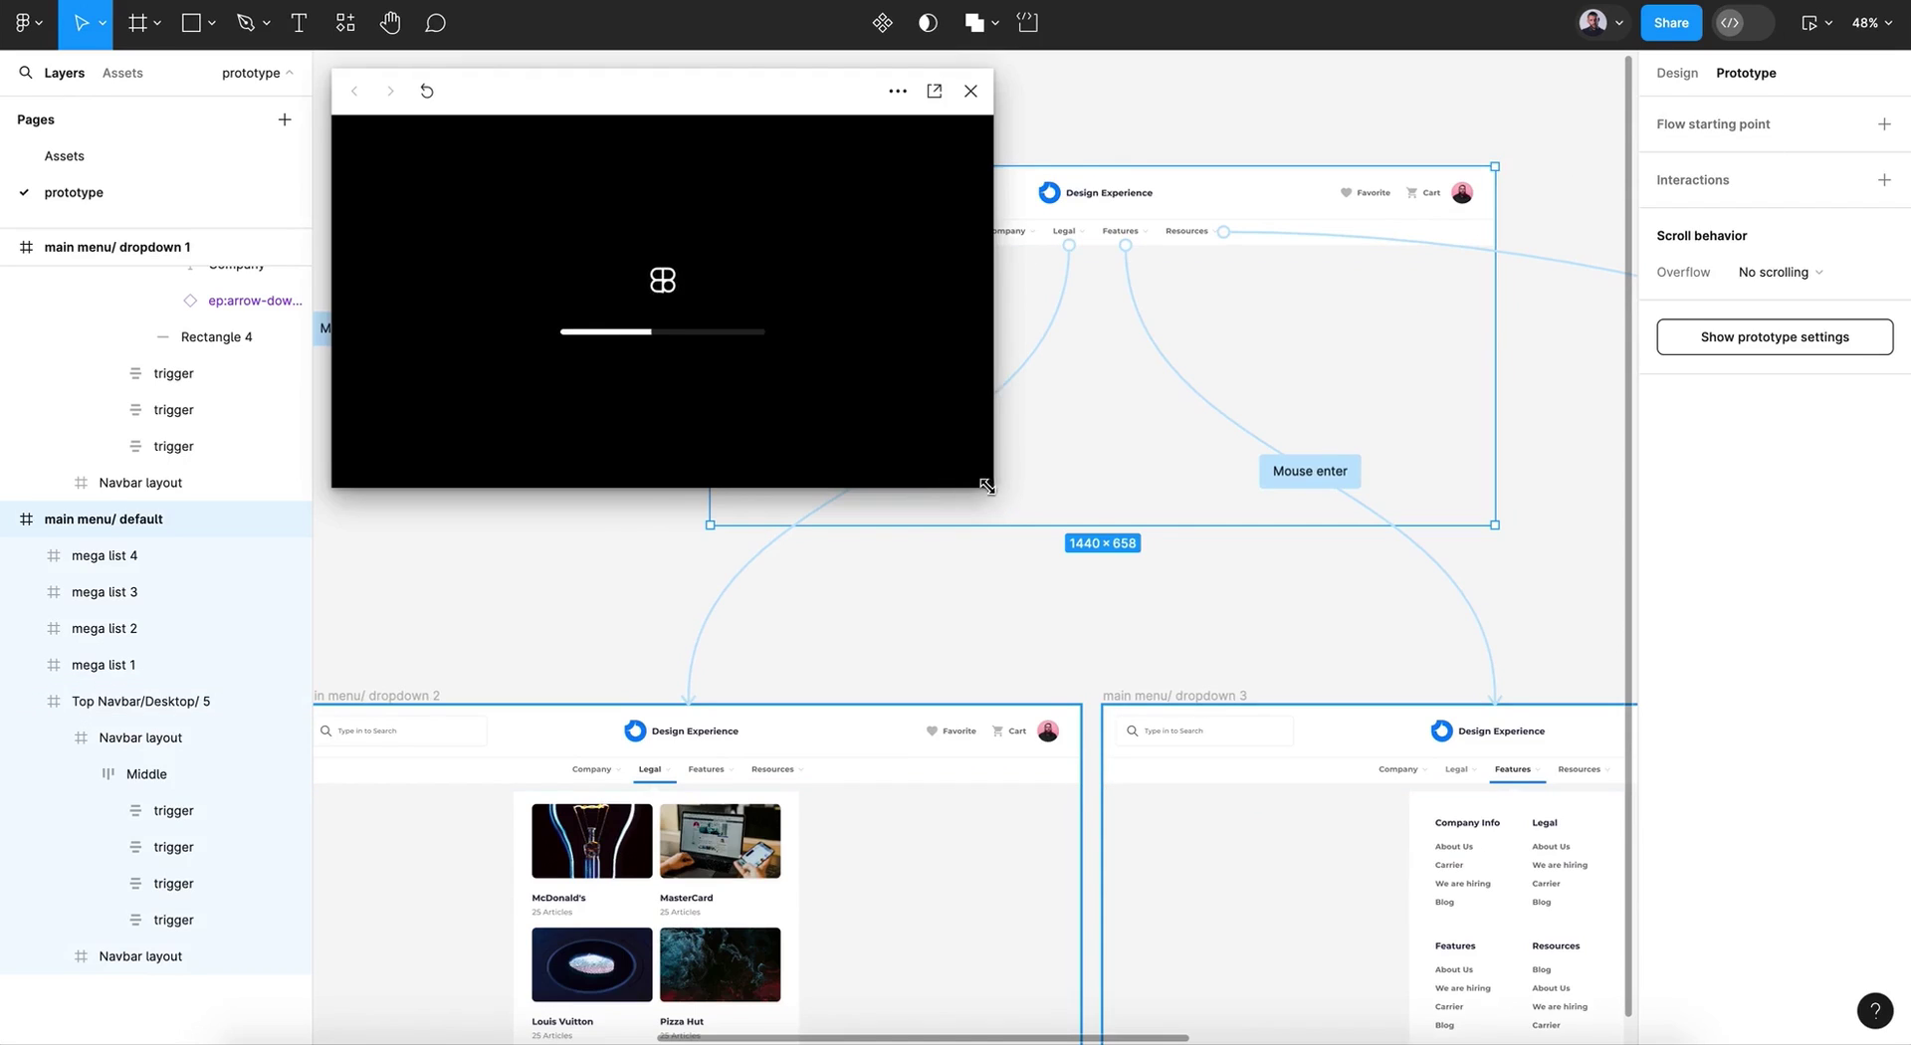
left_click_drag(990, 487, 1432, 816)
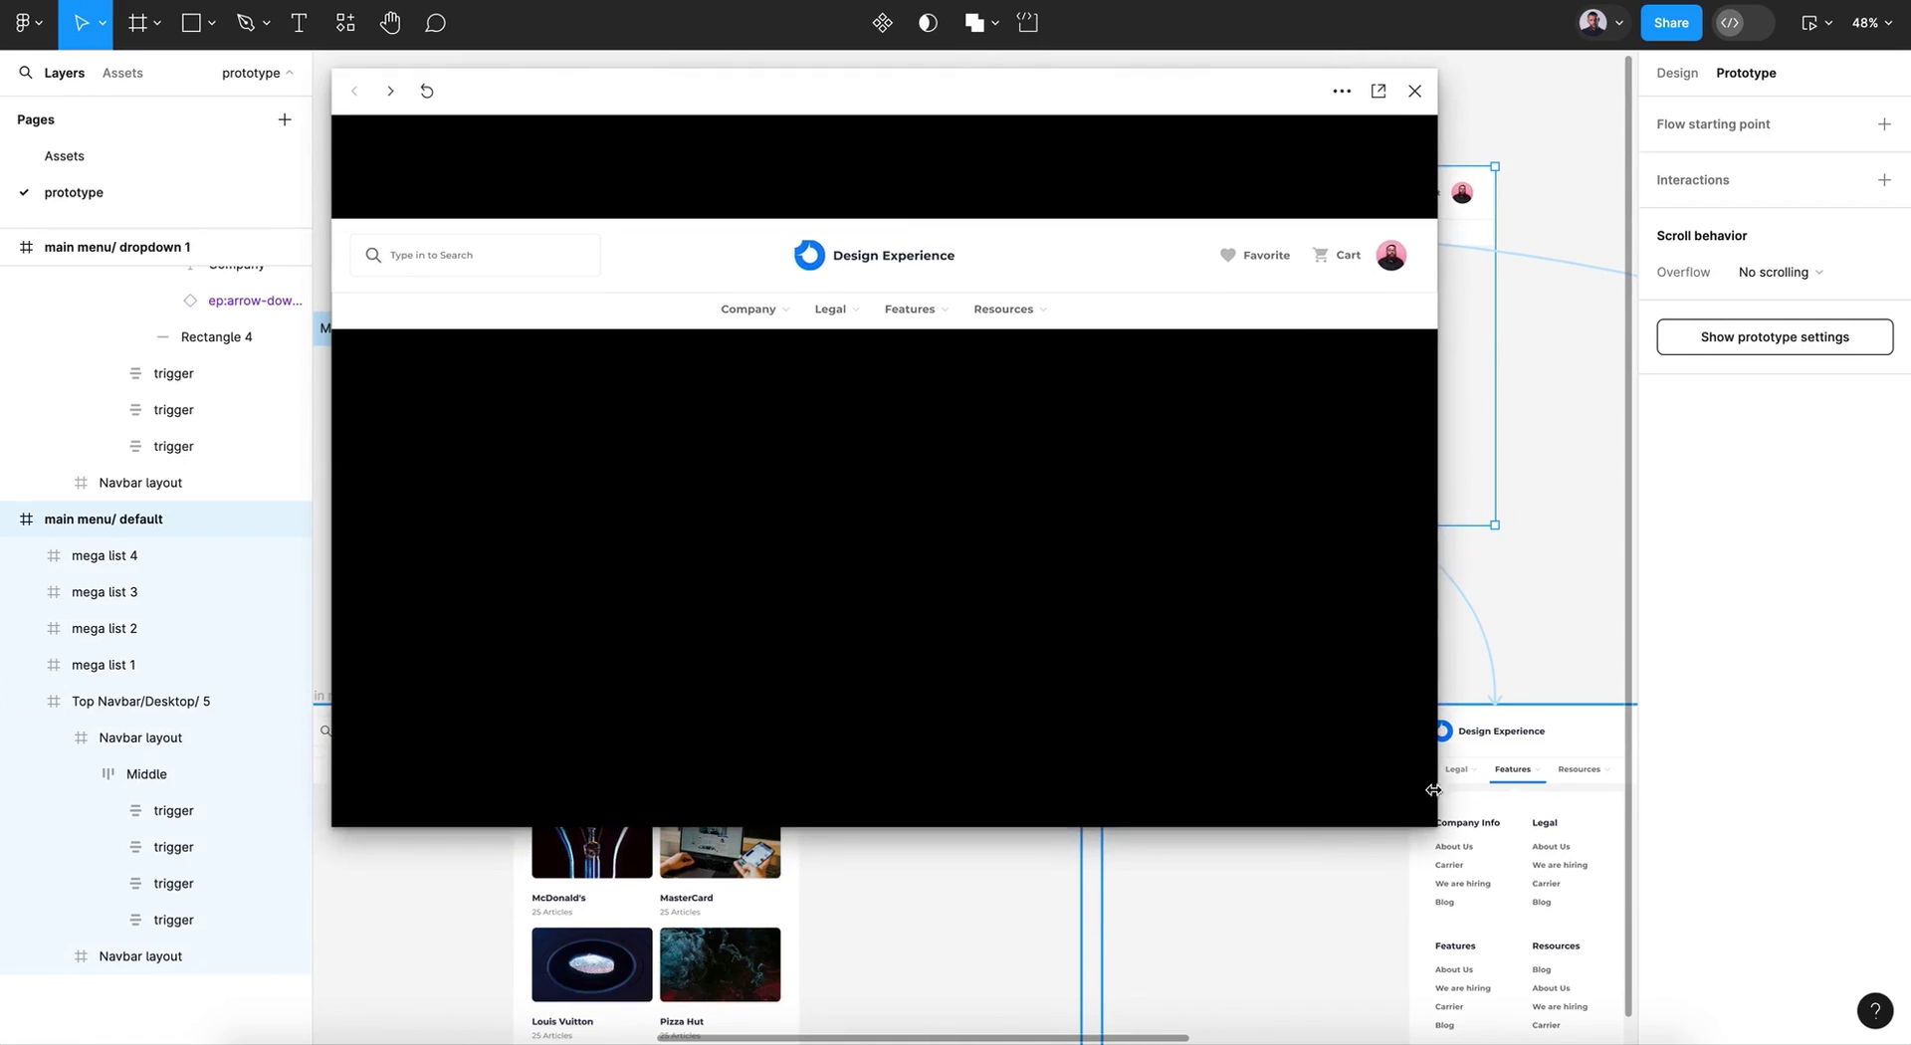
Step: Test the Company, Legal, Features and Resources dropdowns by moving between their triggers in the preview, and close it
left_click(768, 313)
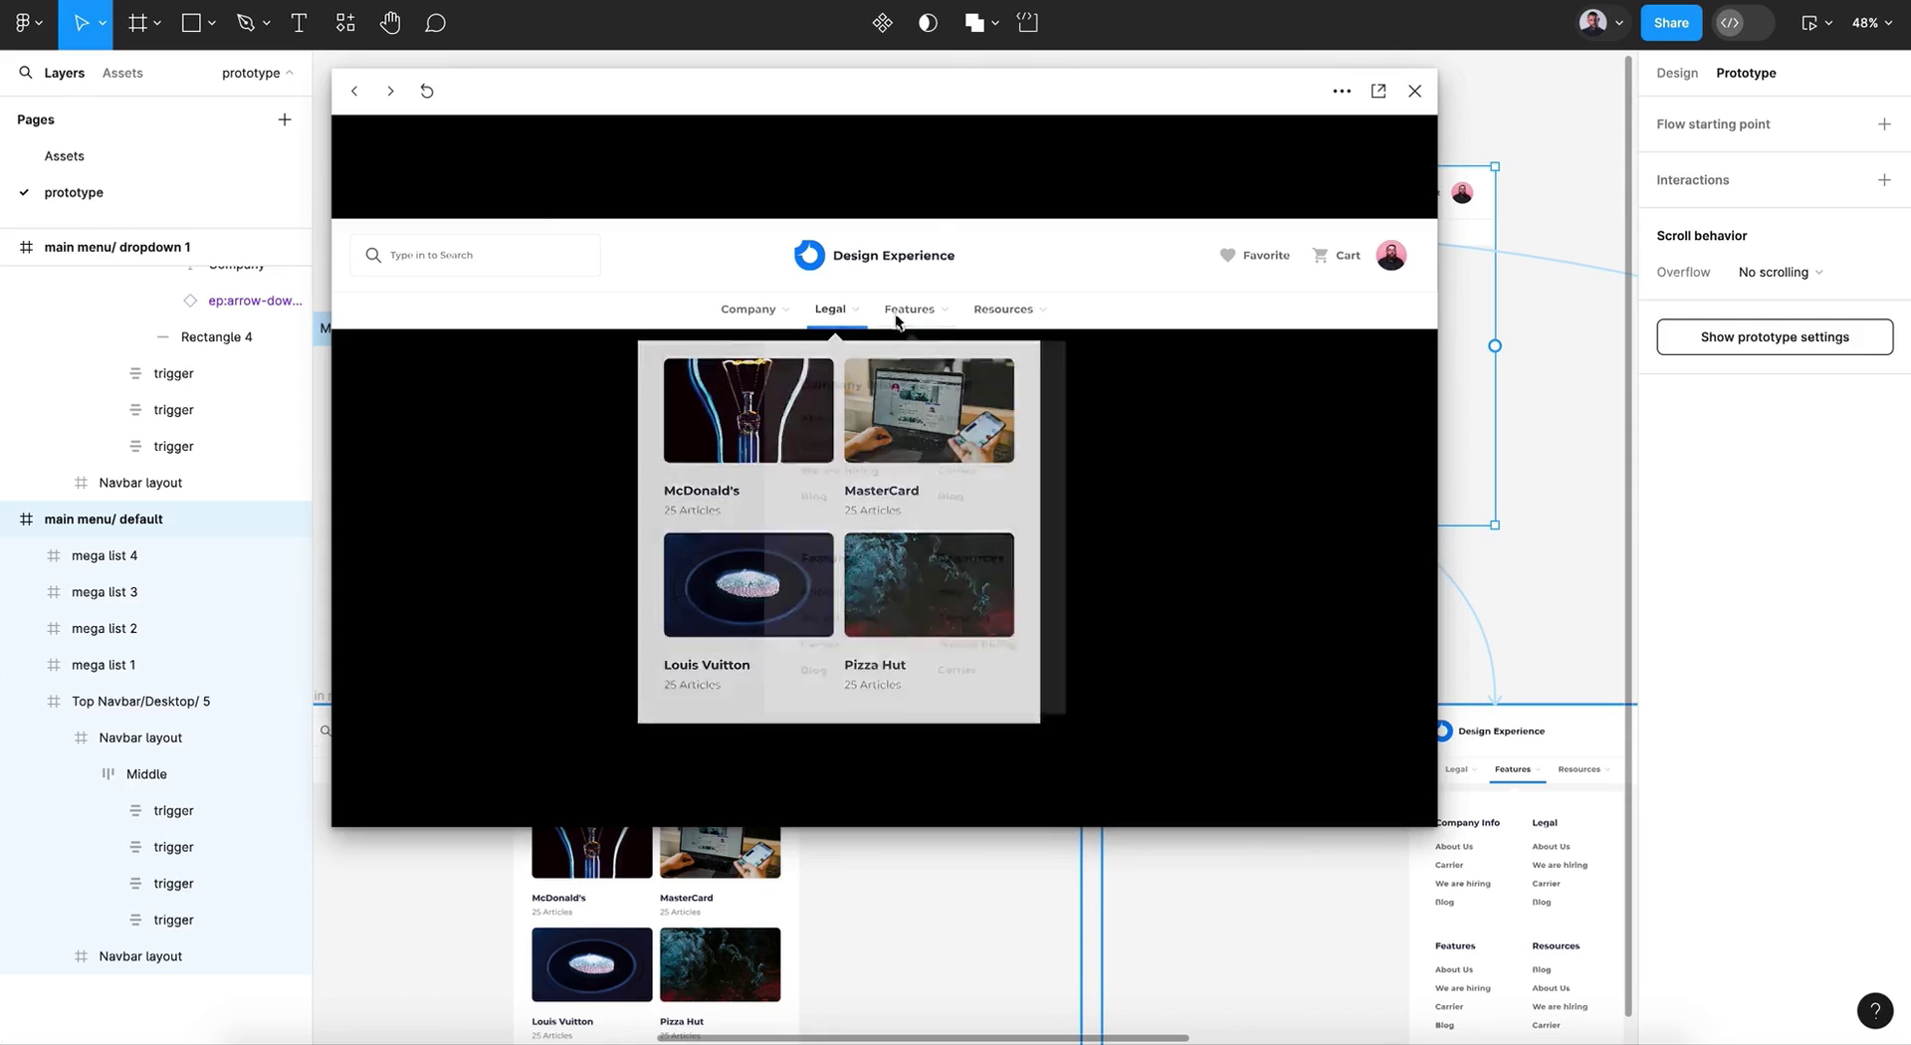
mouse_move(1000, 312)
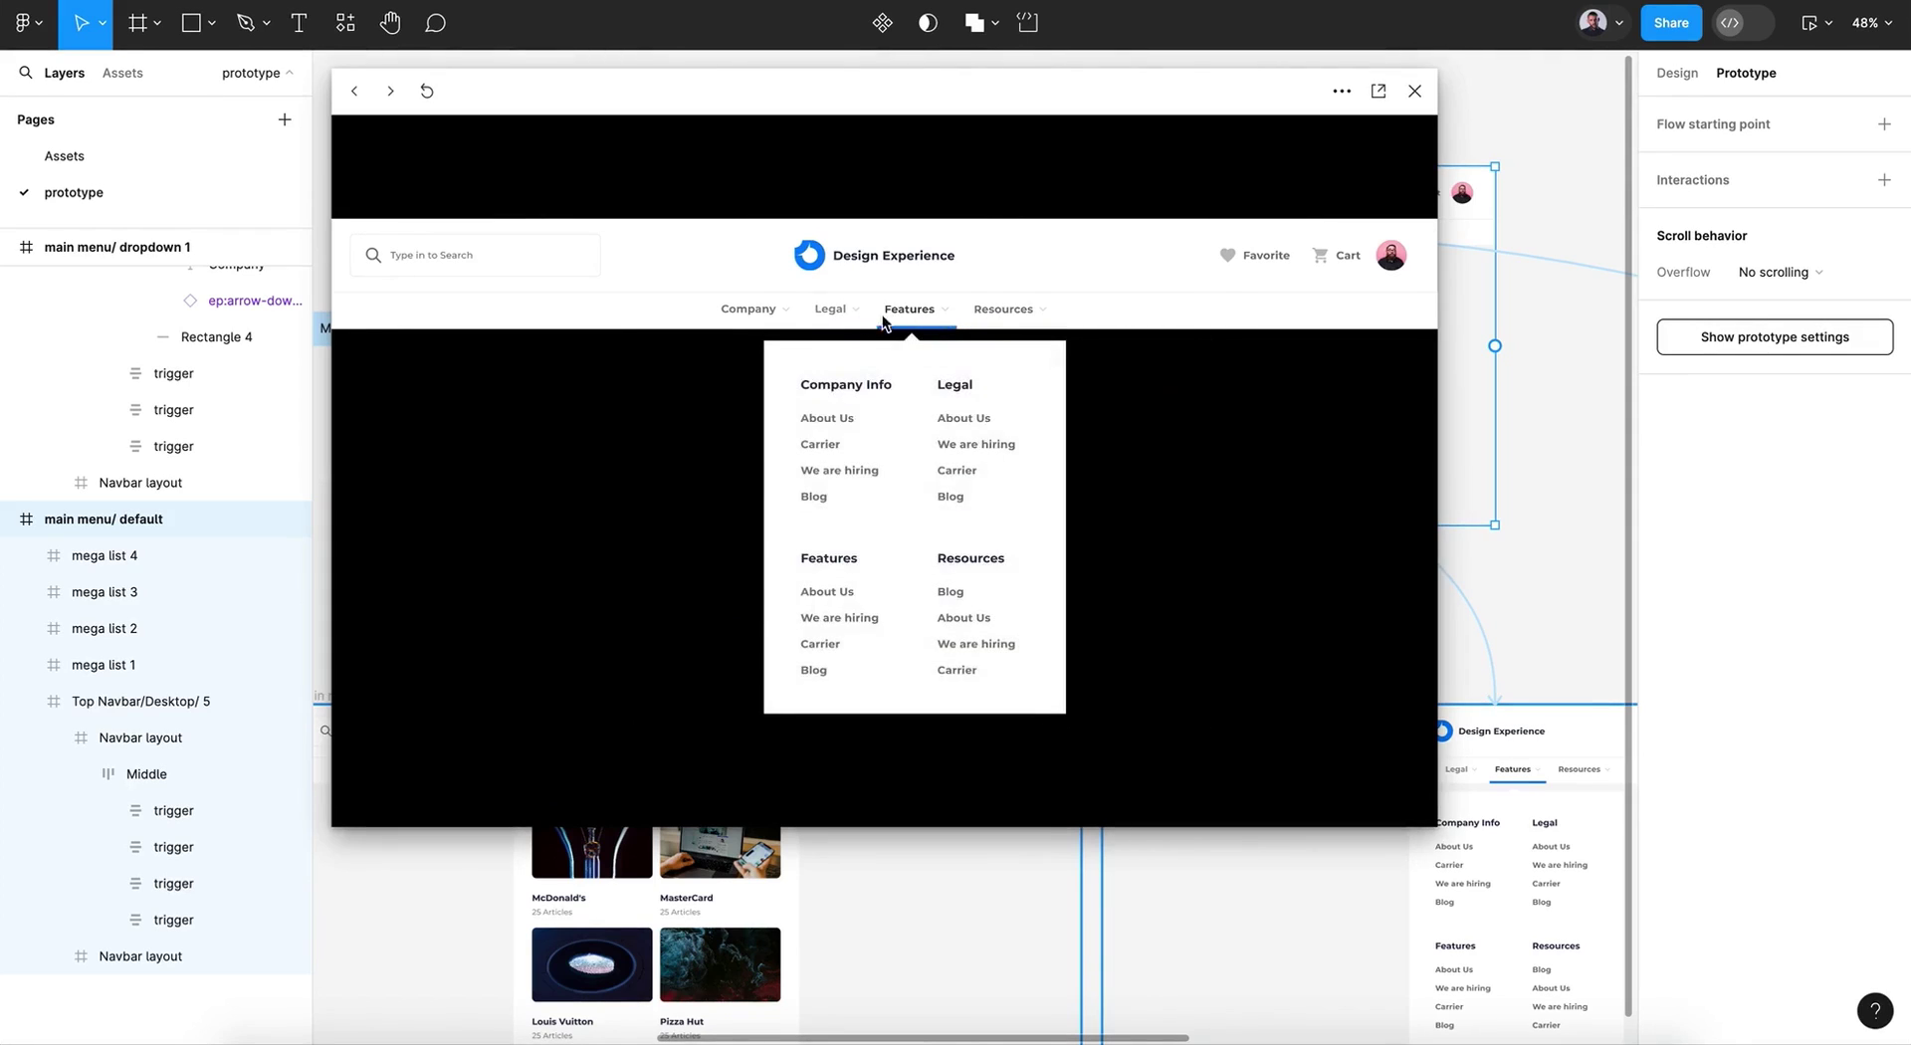
mouse_move(774, 313)
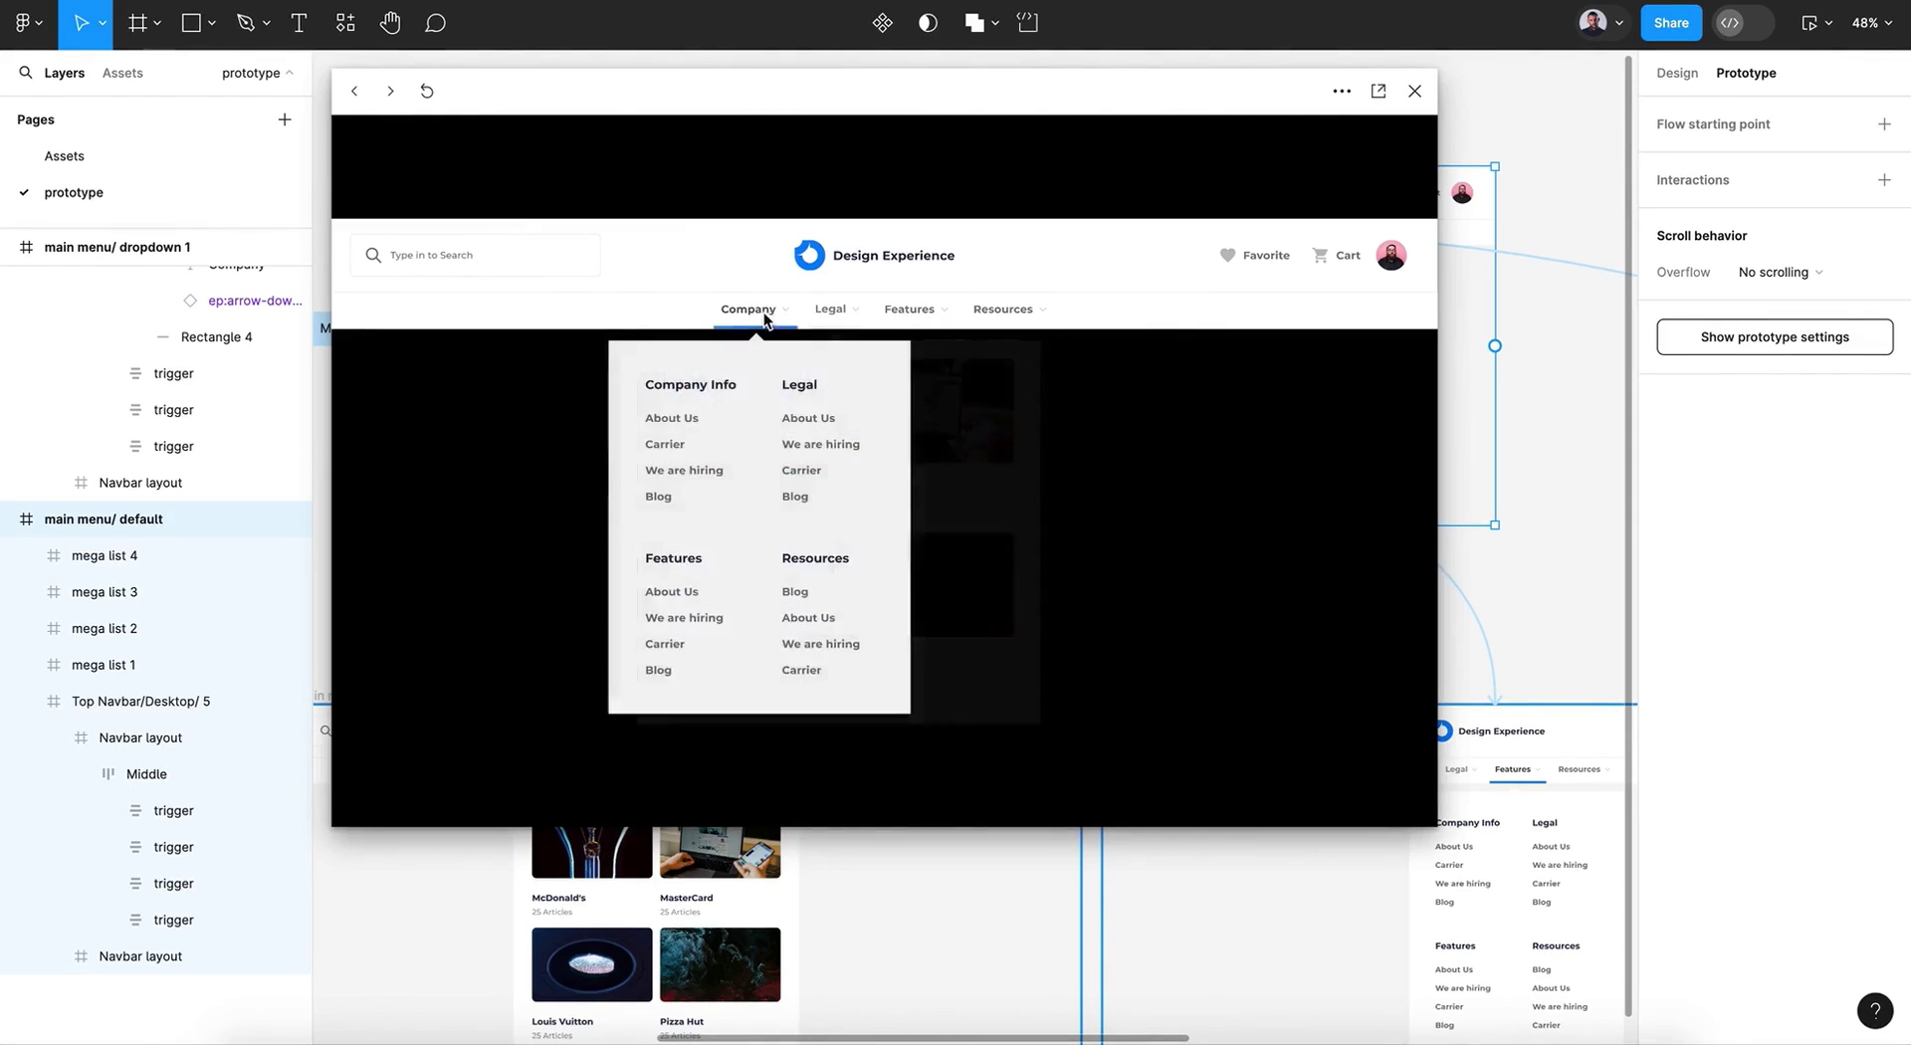
mouse_move(833, 313)
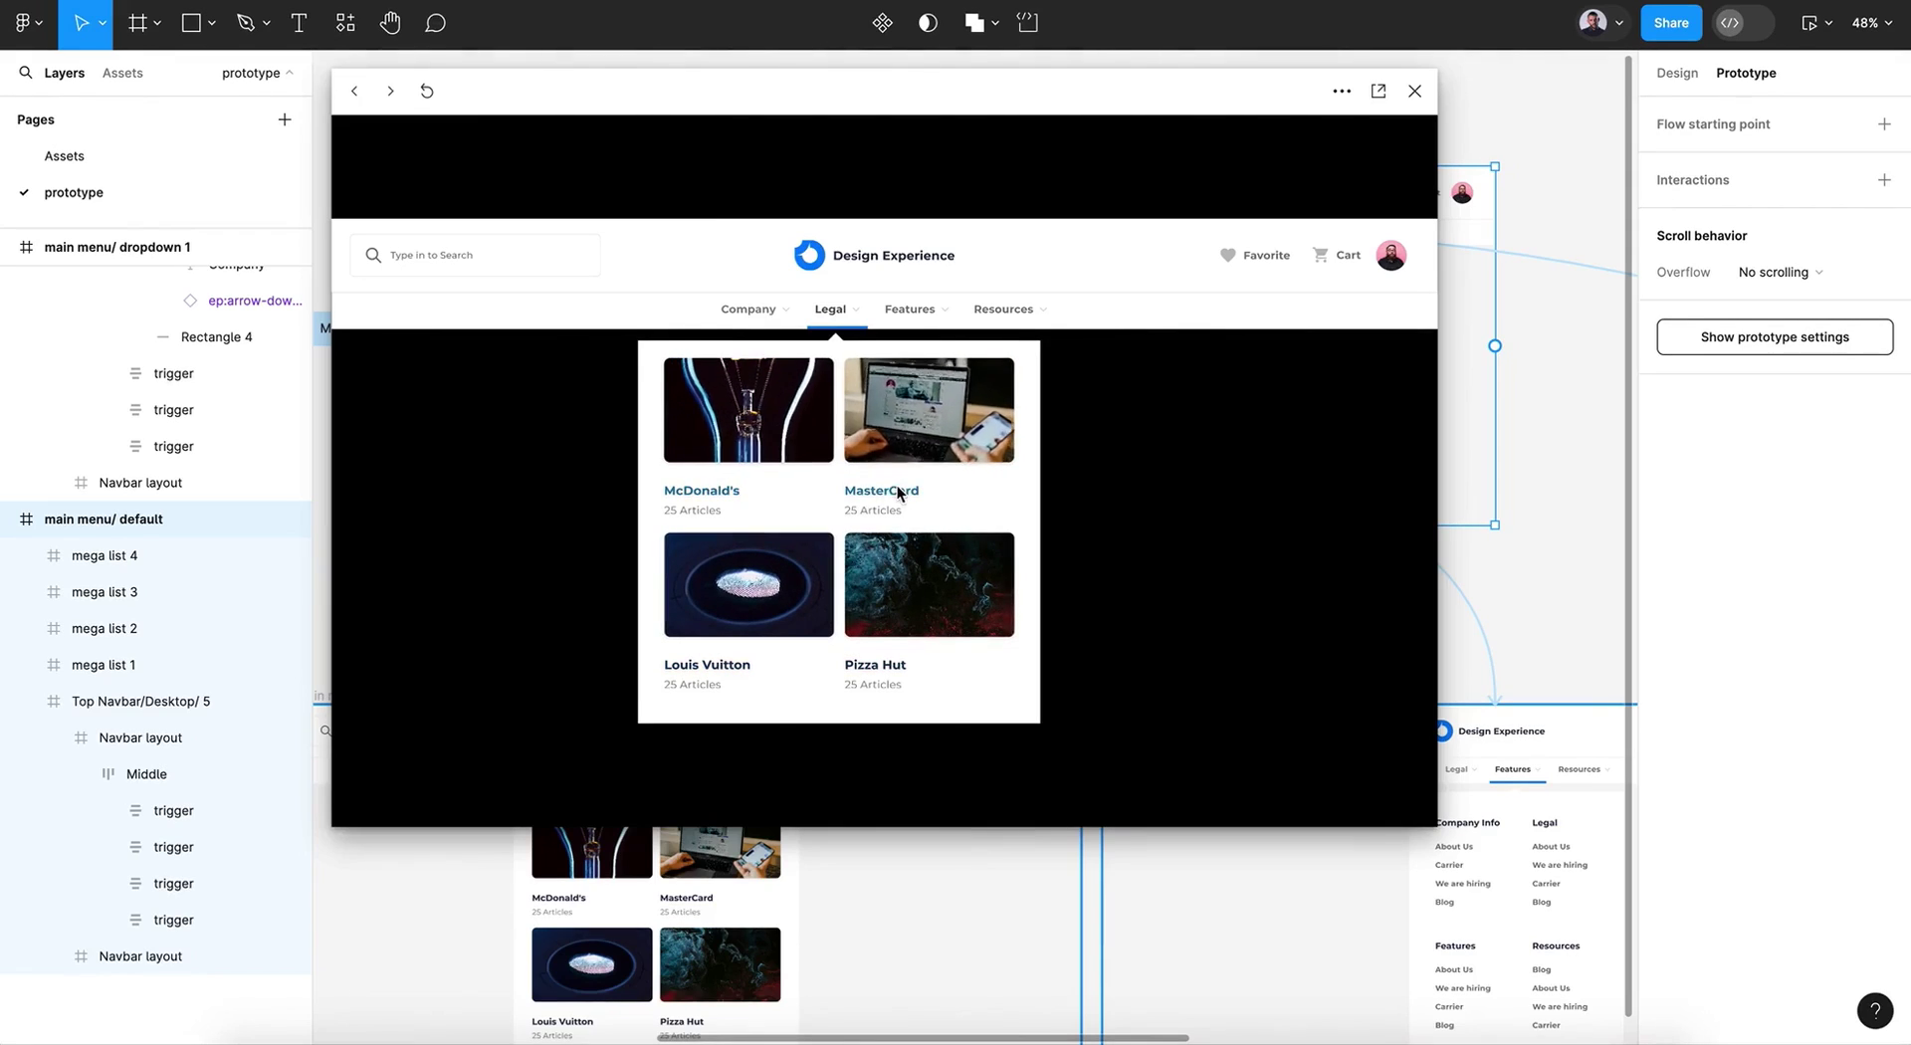
mouse_move(986, 344)
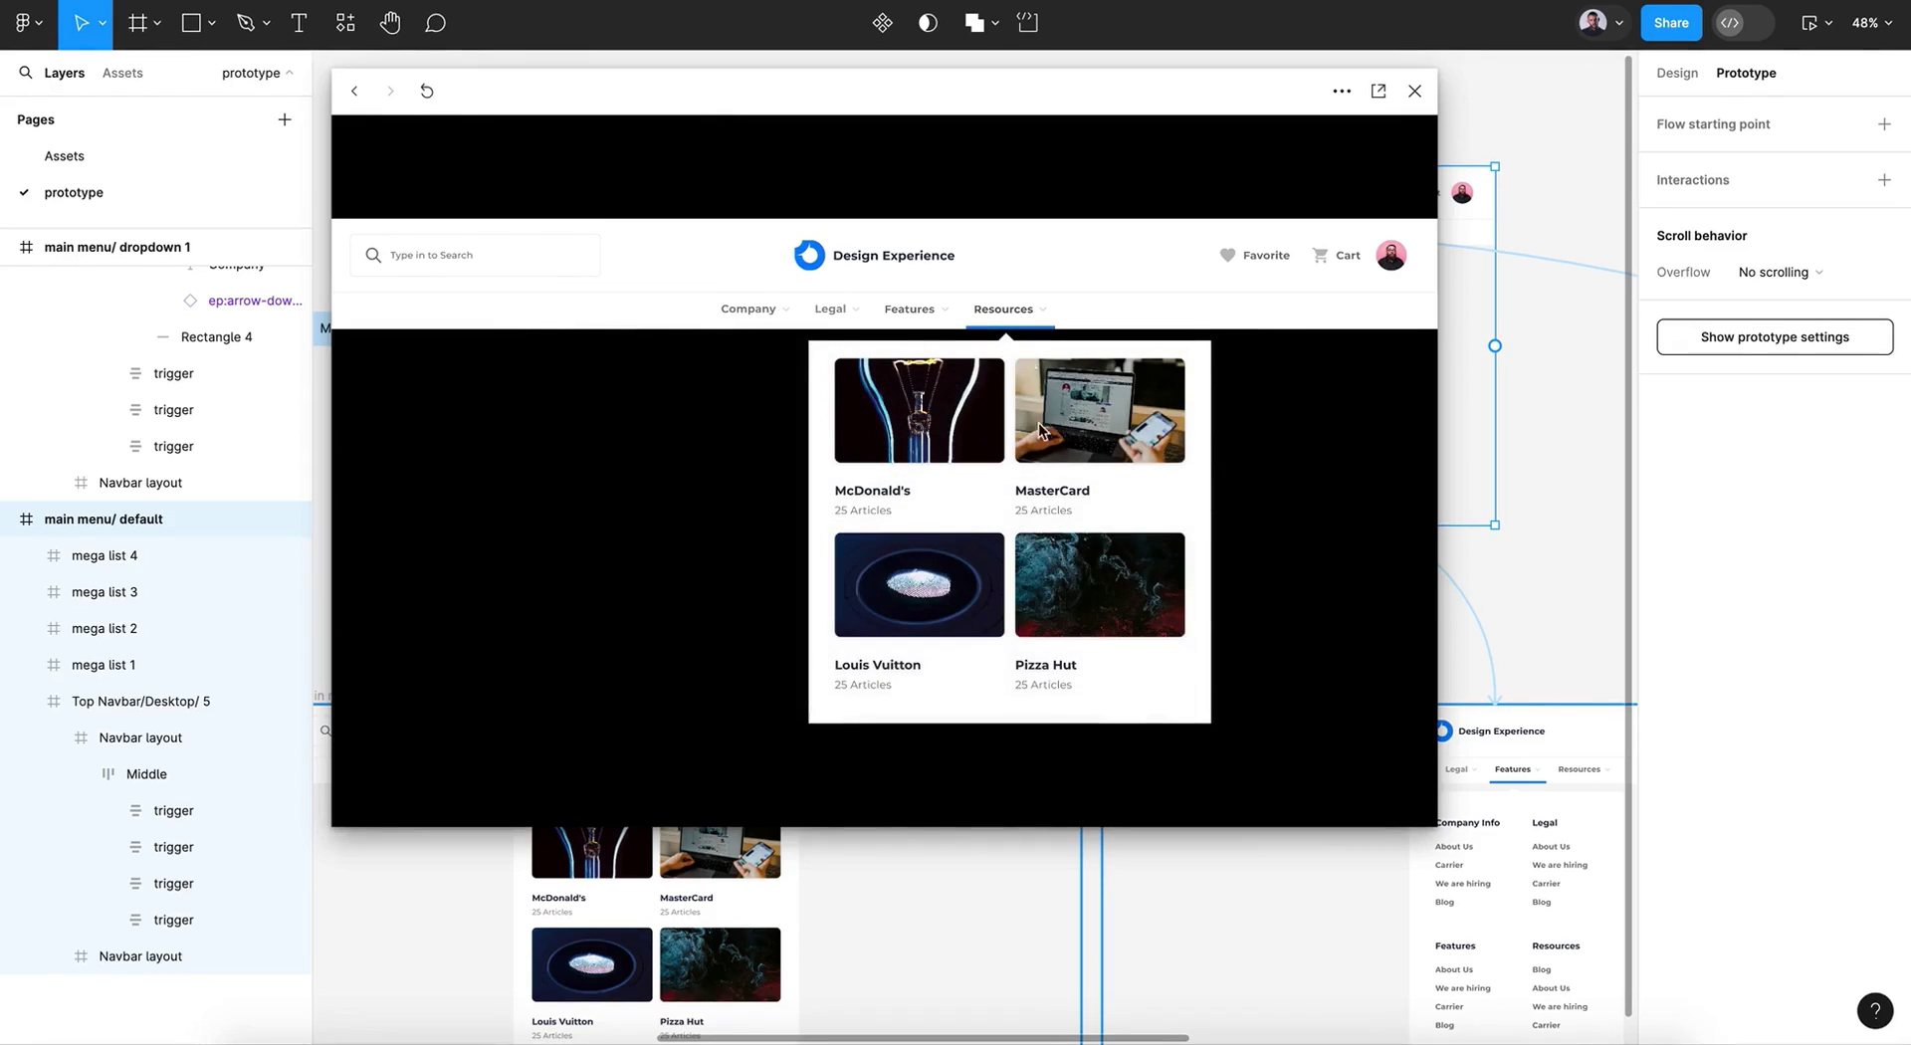
mouse_move(912, 325)
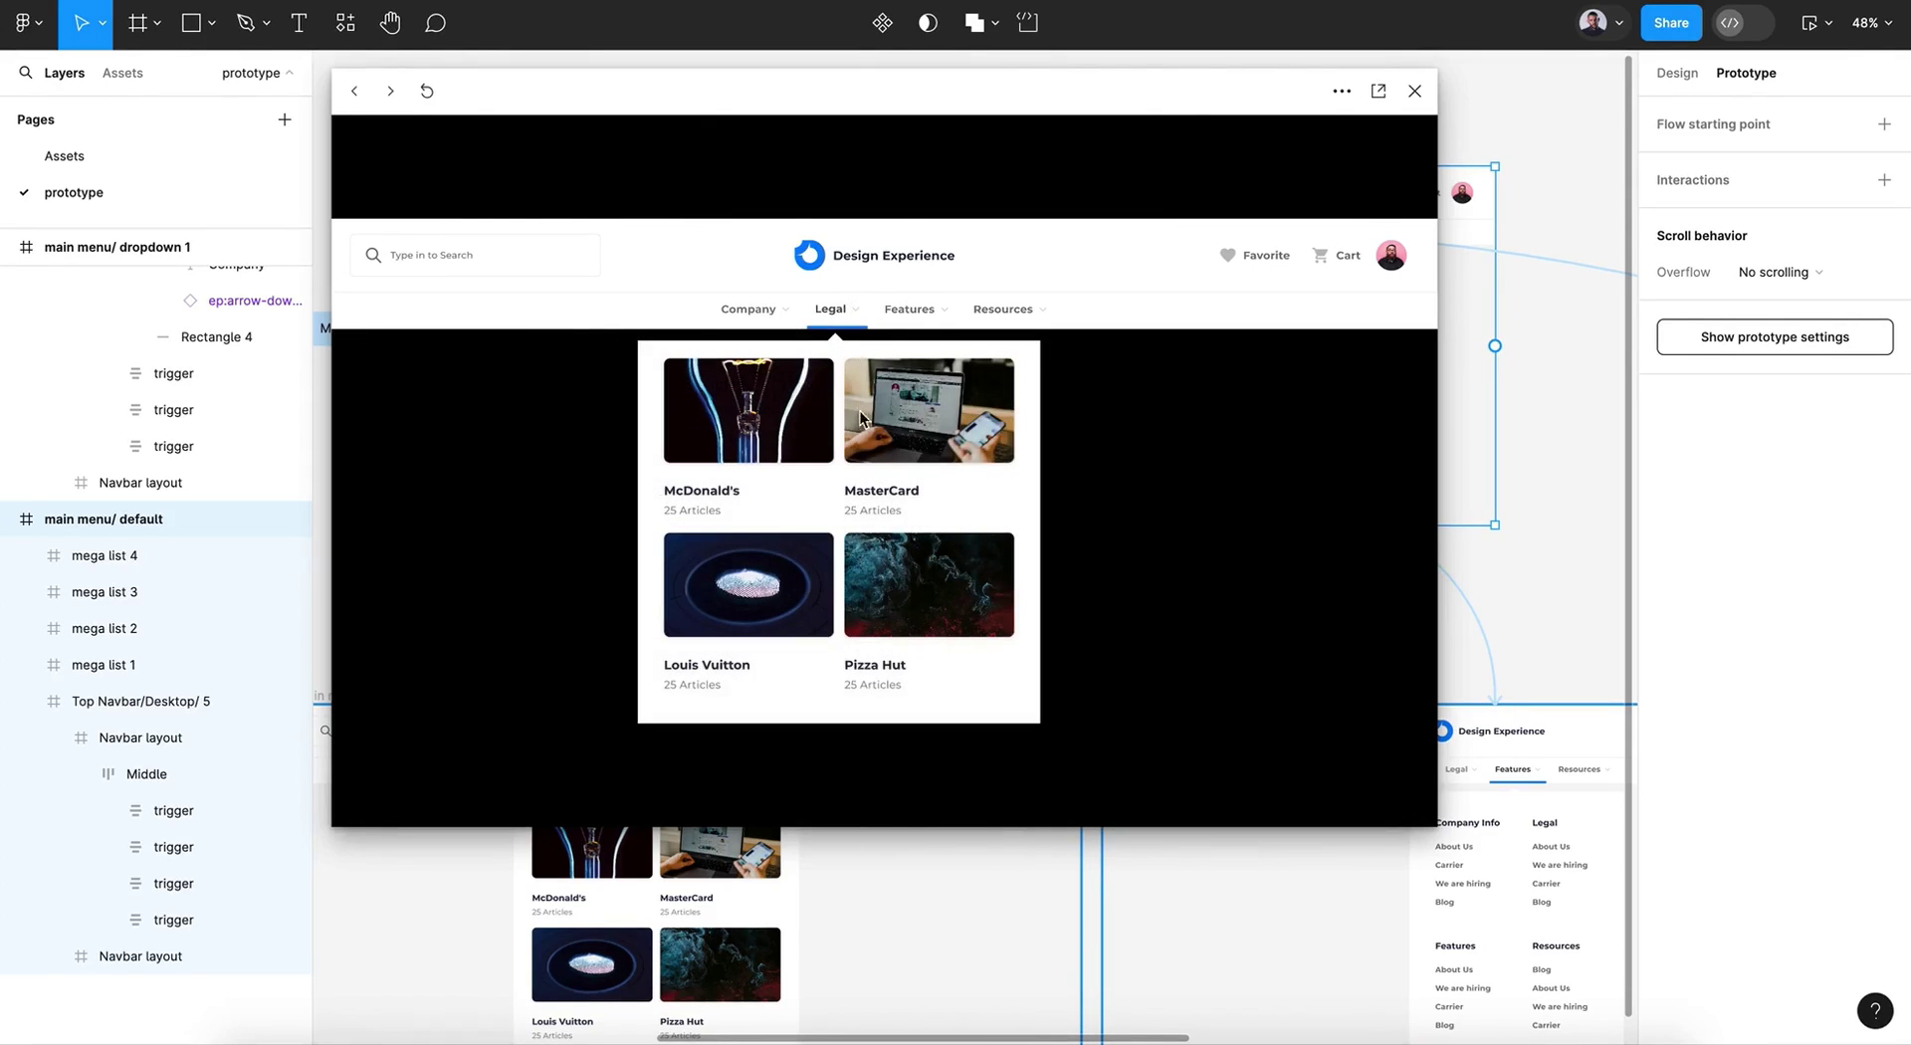
left_click(1414, 92)
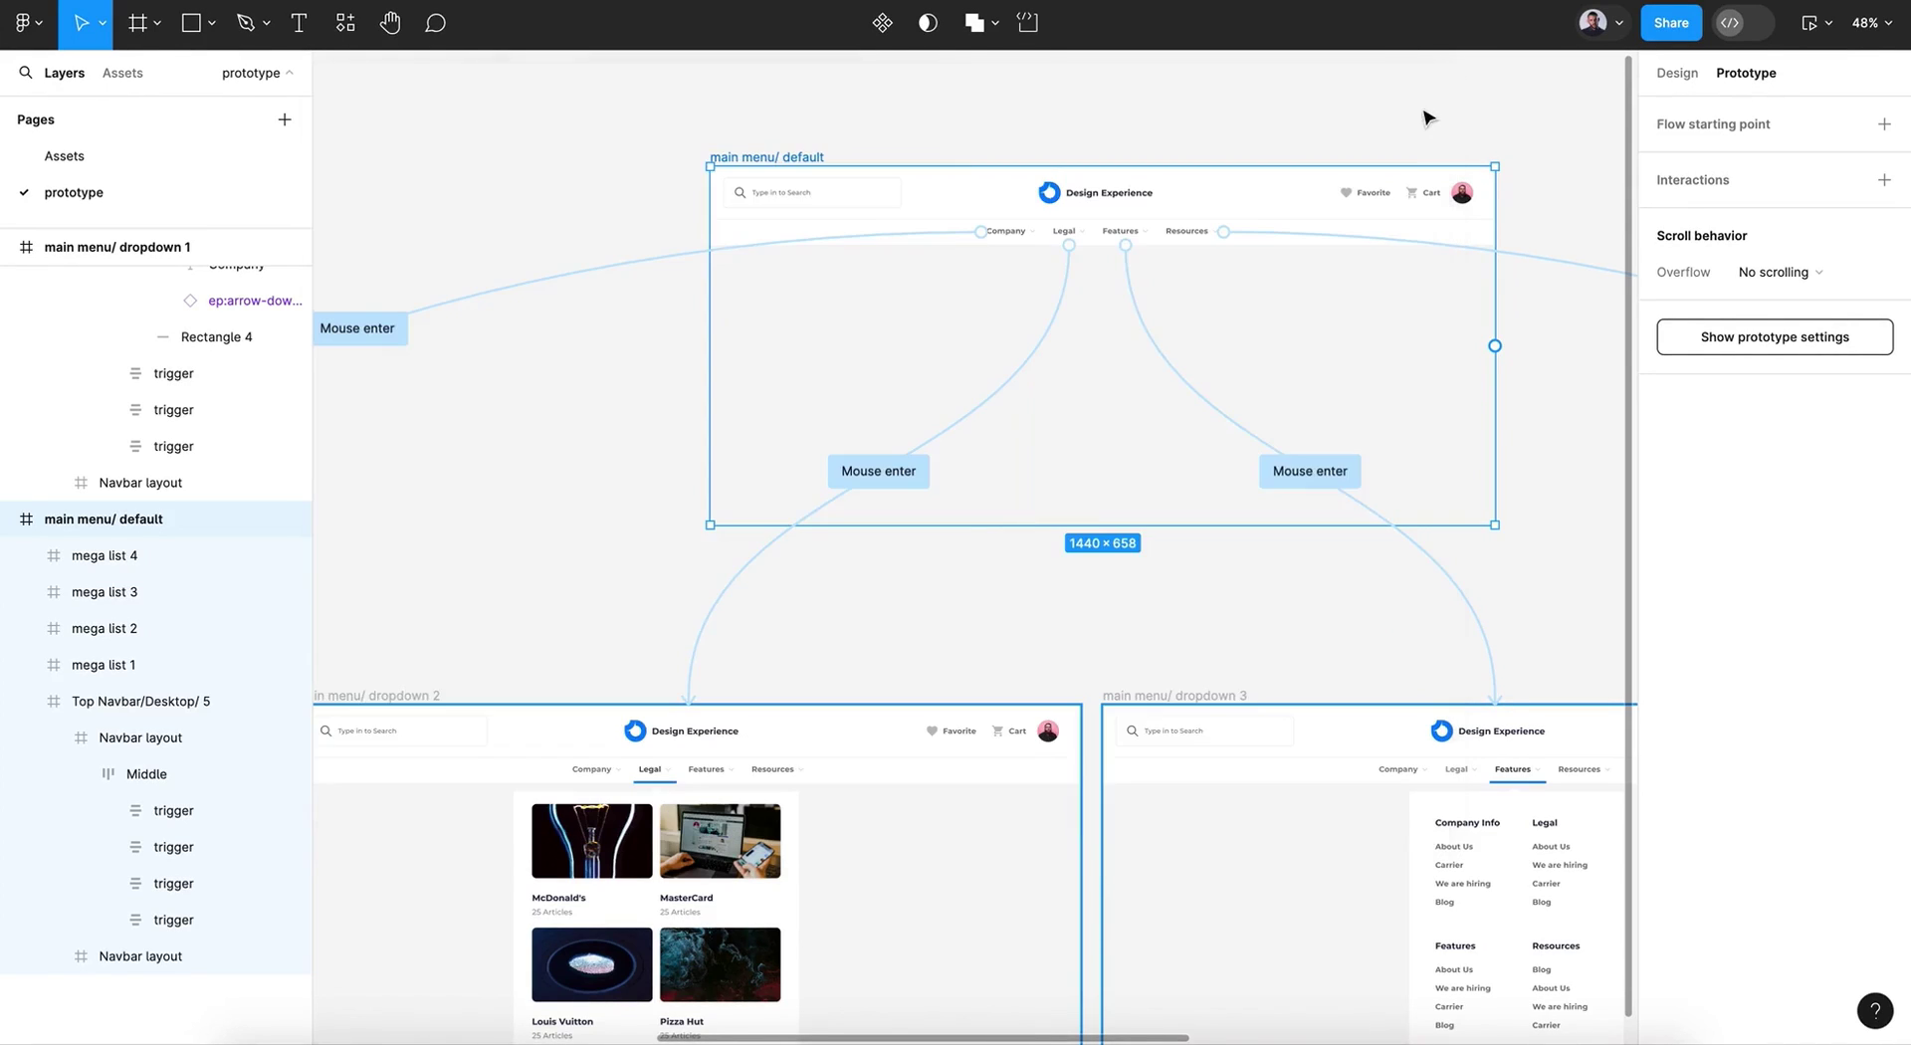
scroll(1359, 490, "down", 5)
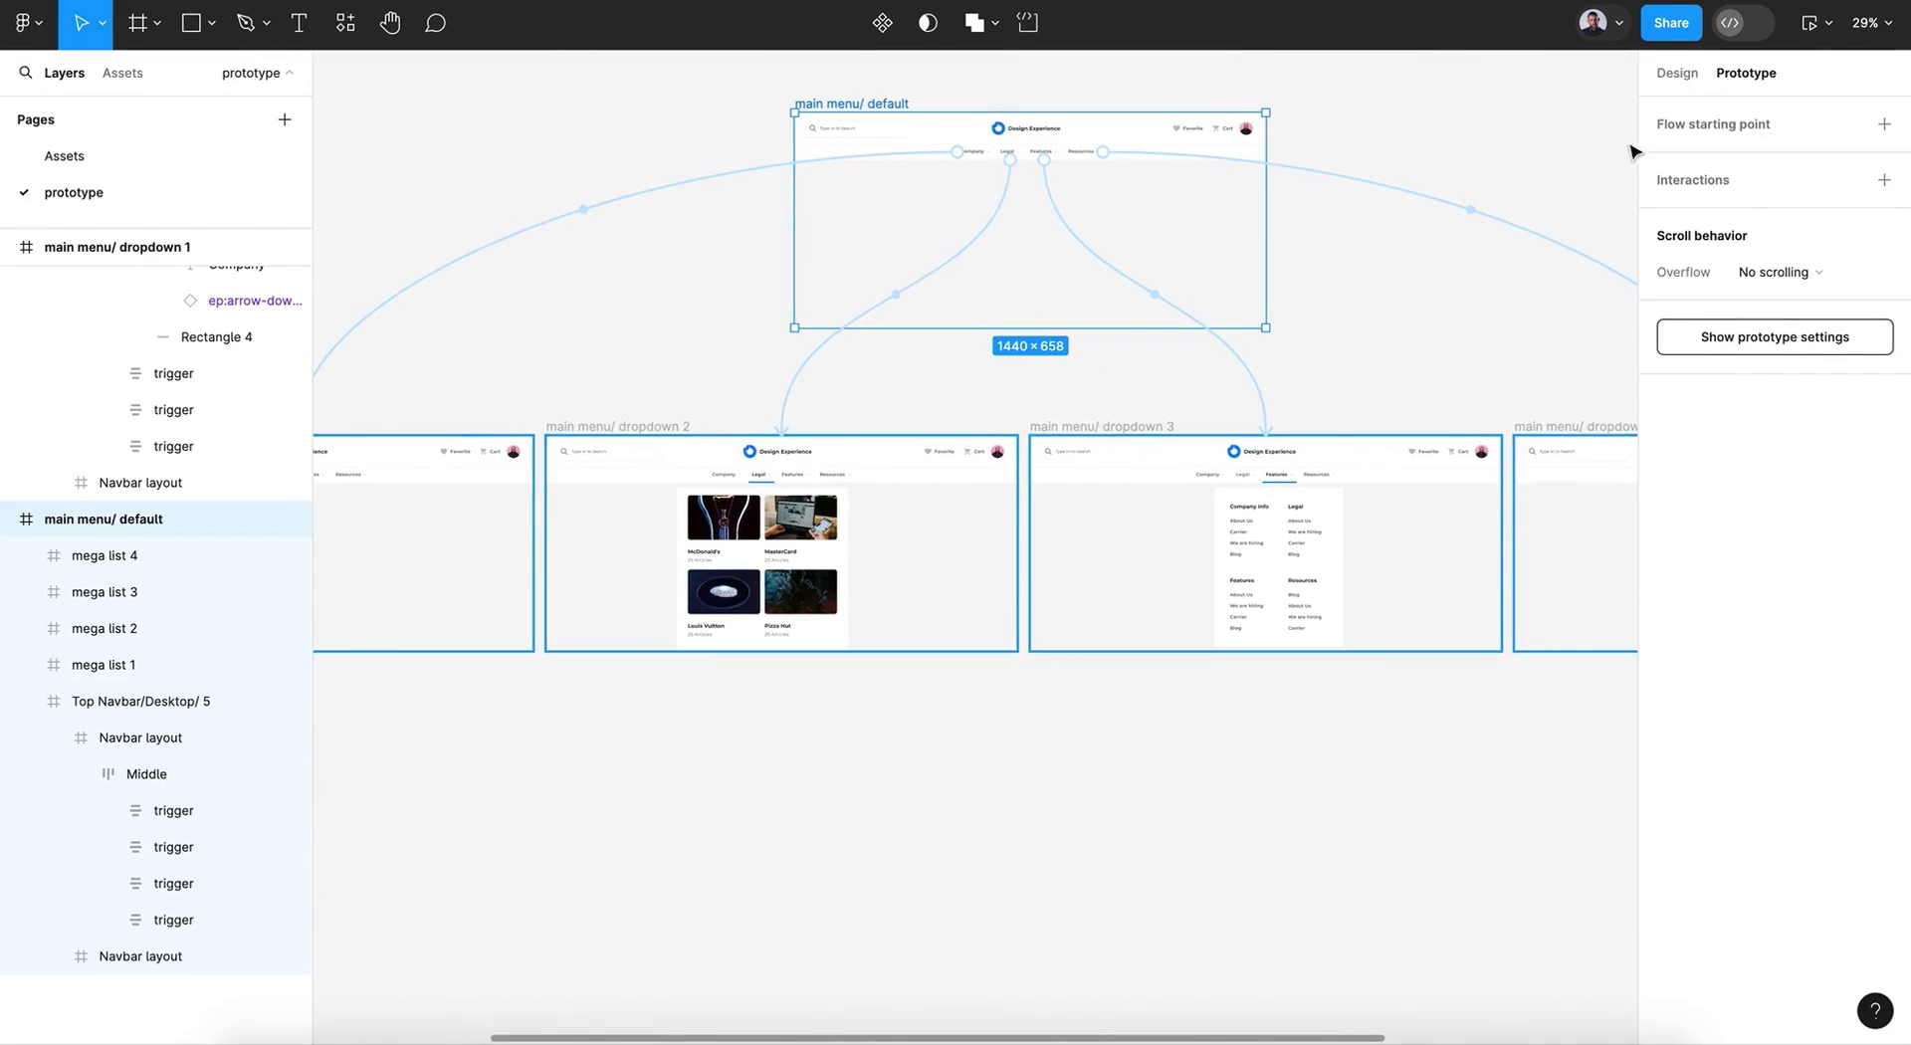
scroll(1387, 382, "down", 2)
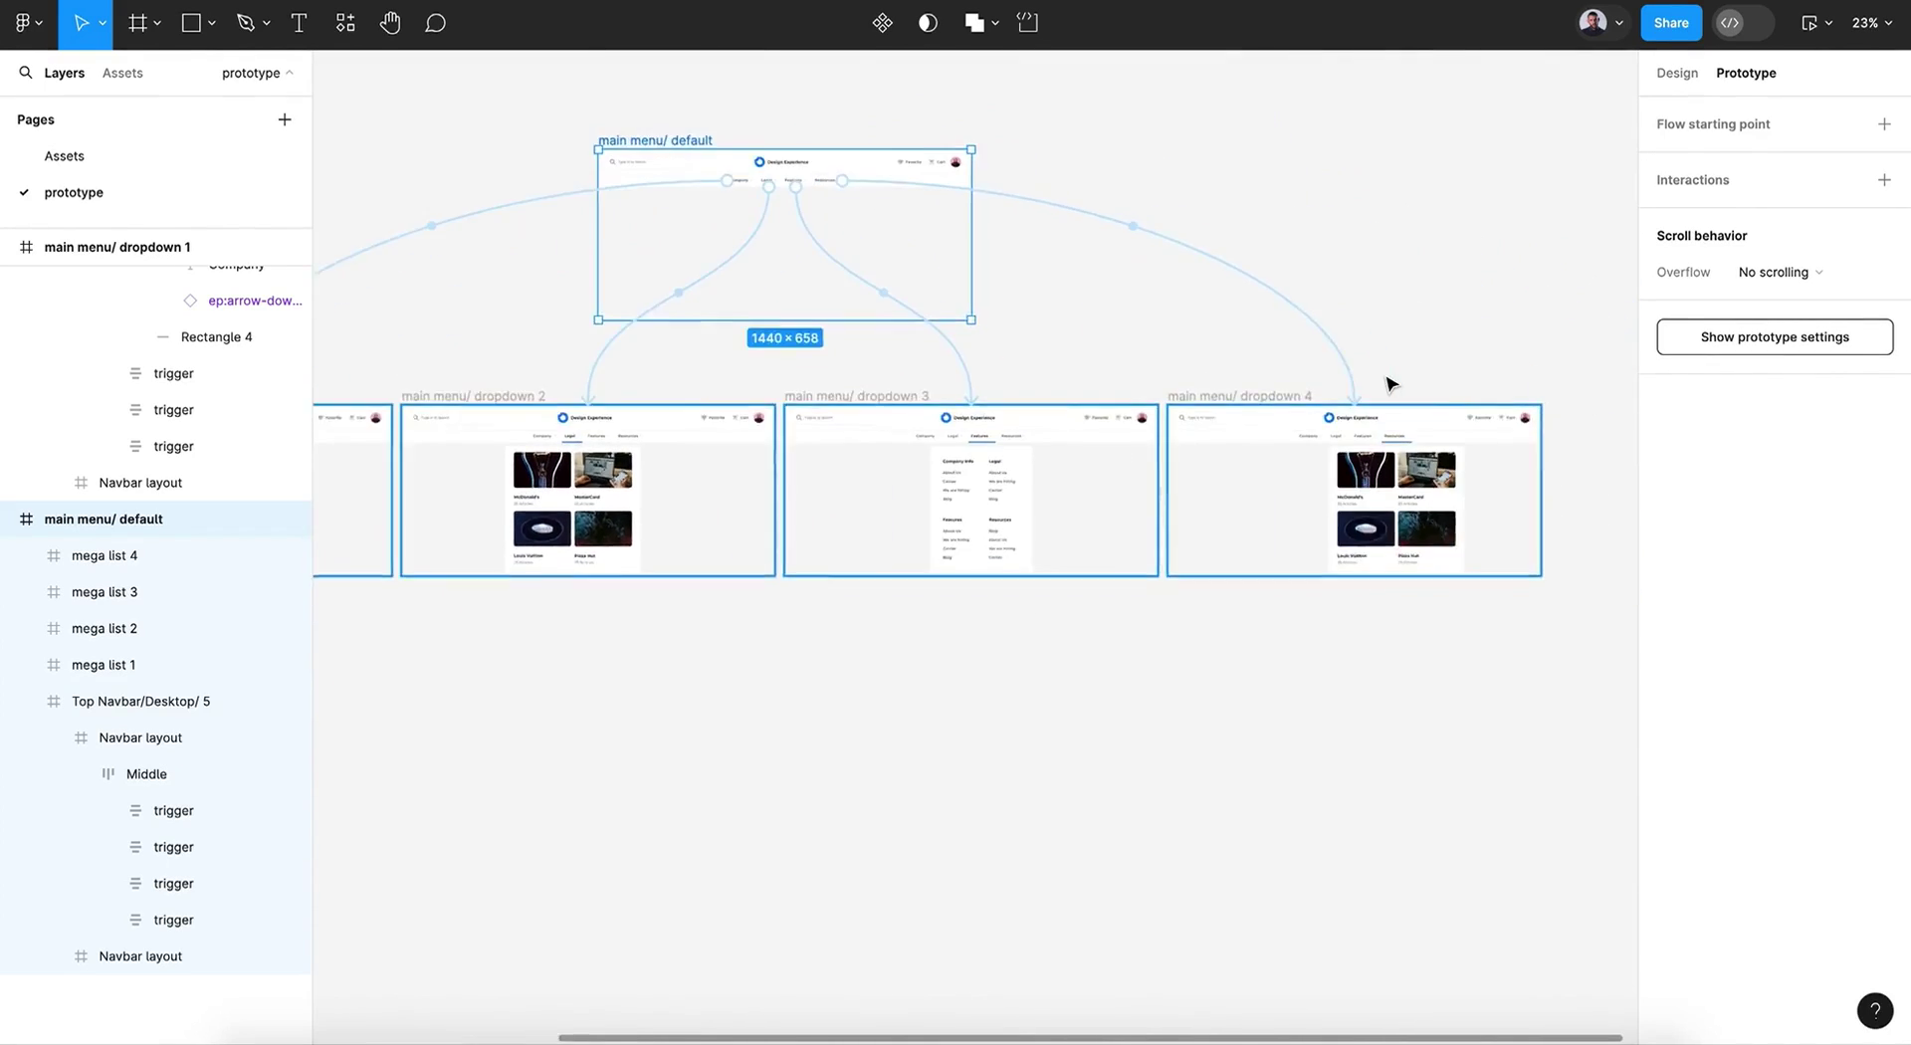
scroll(1394, 384, "right", 3)
left_click(1302, 458)
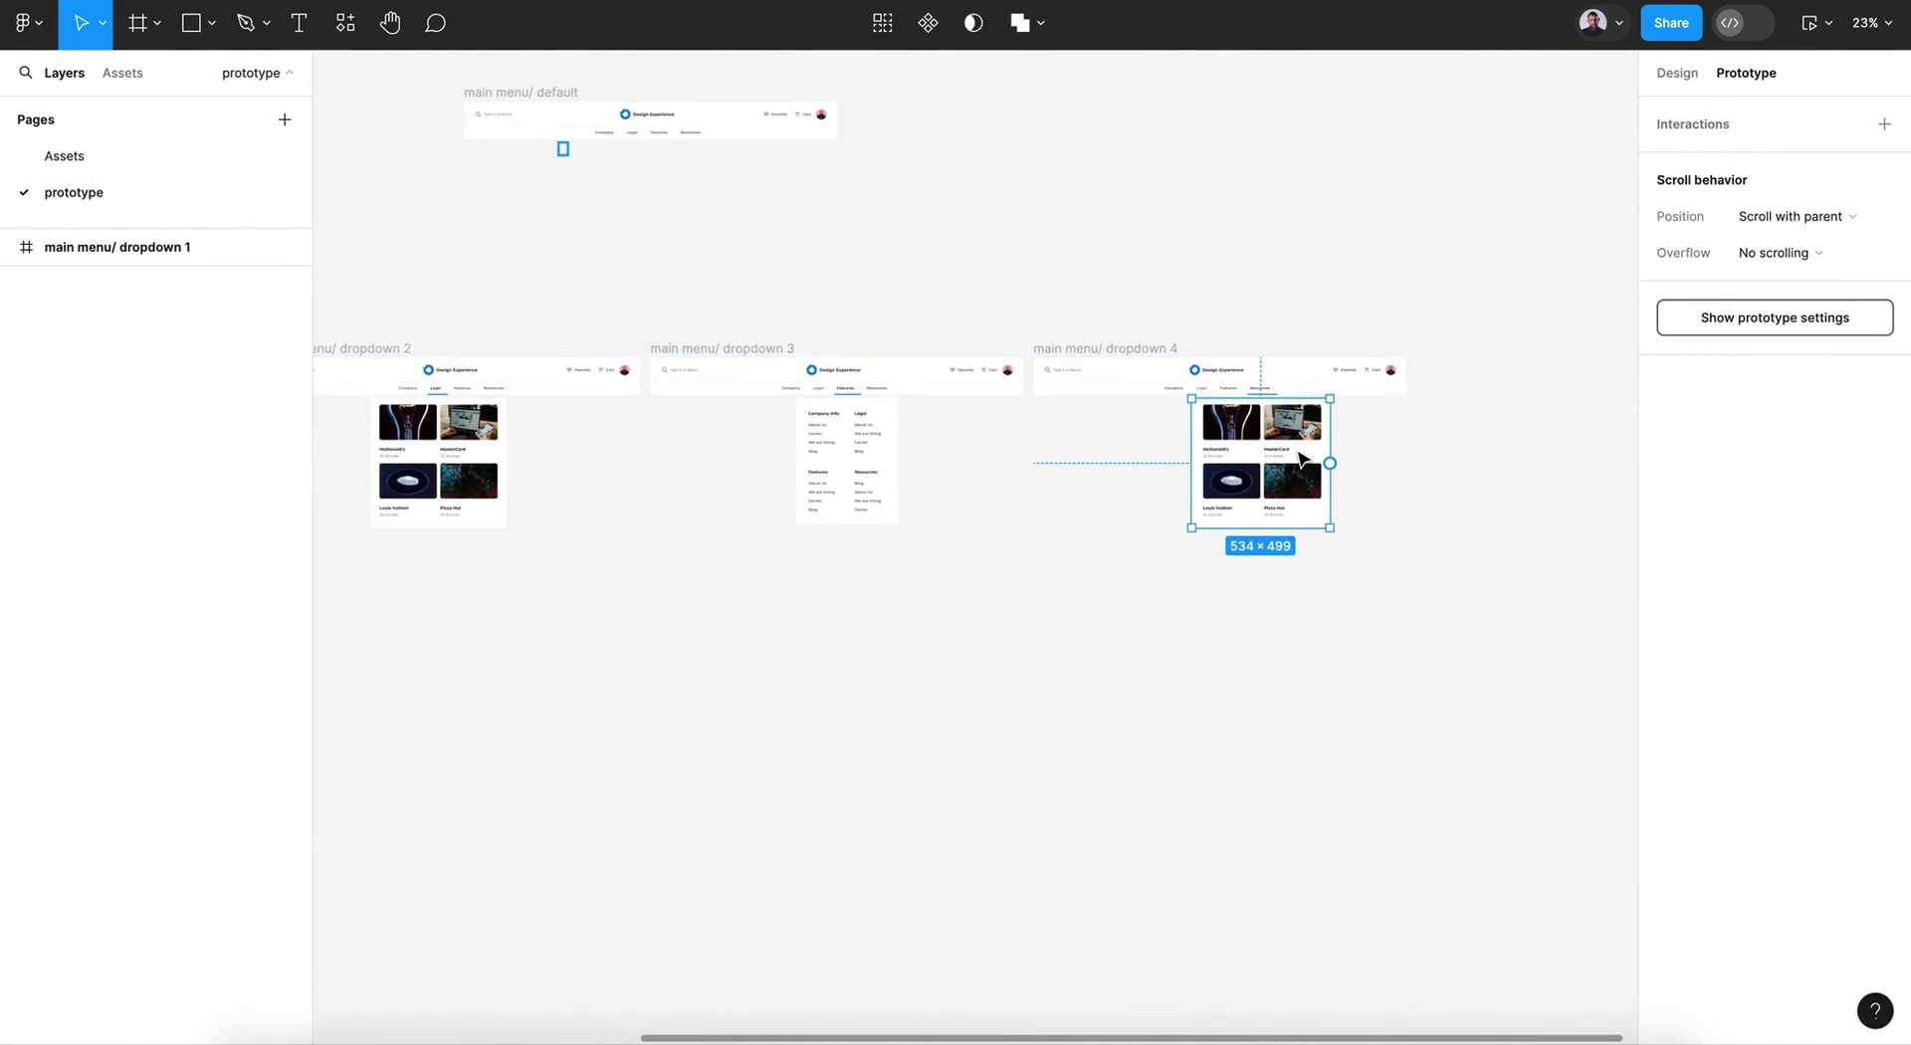
left_click(887, 491, "shift")
left_click(481, 479, "shift")
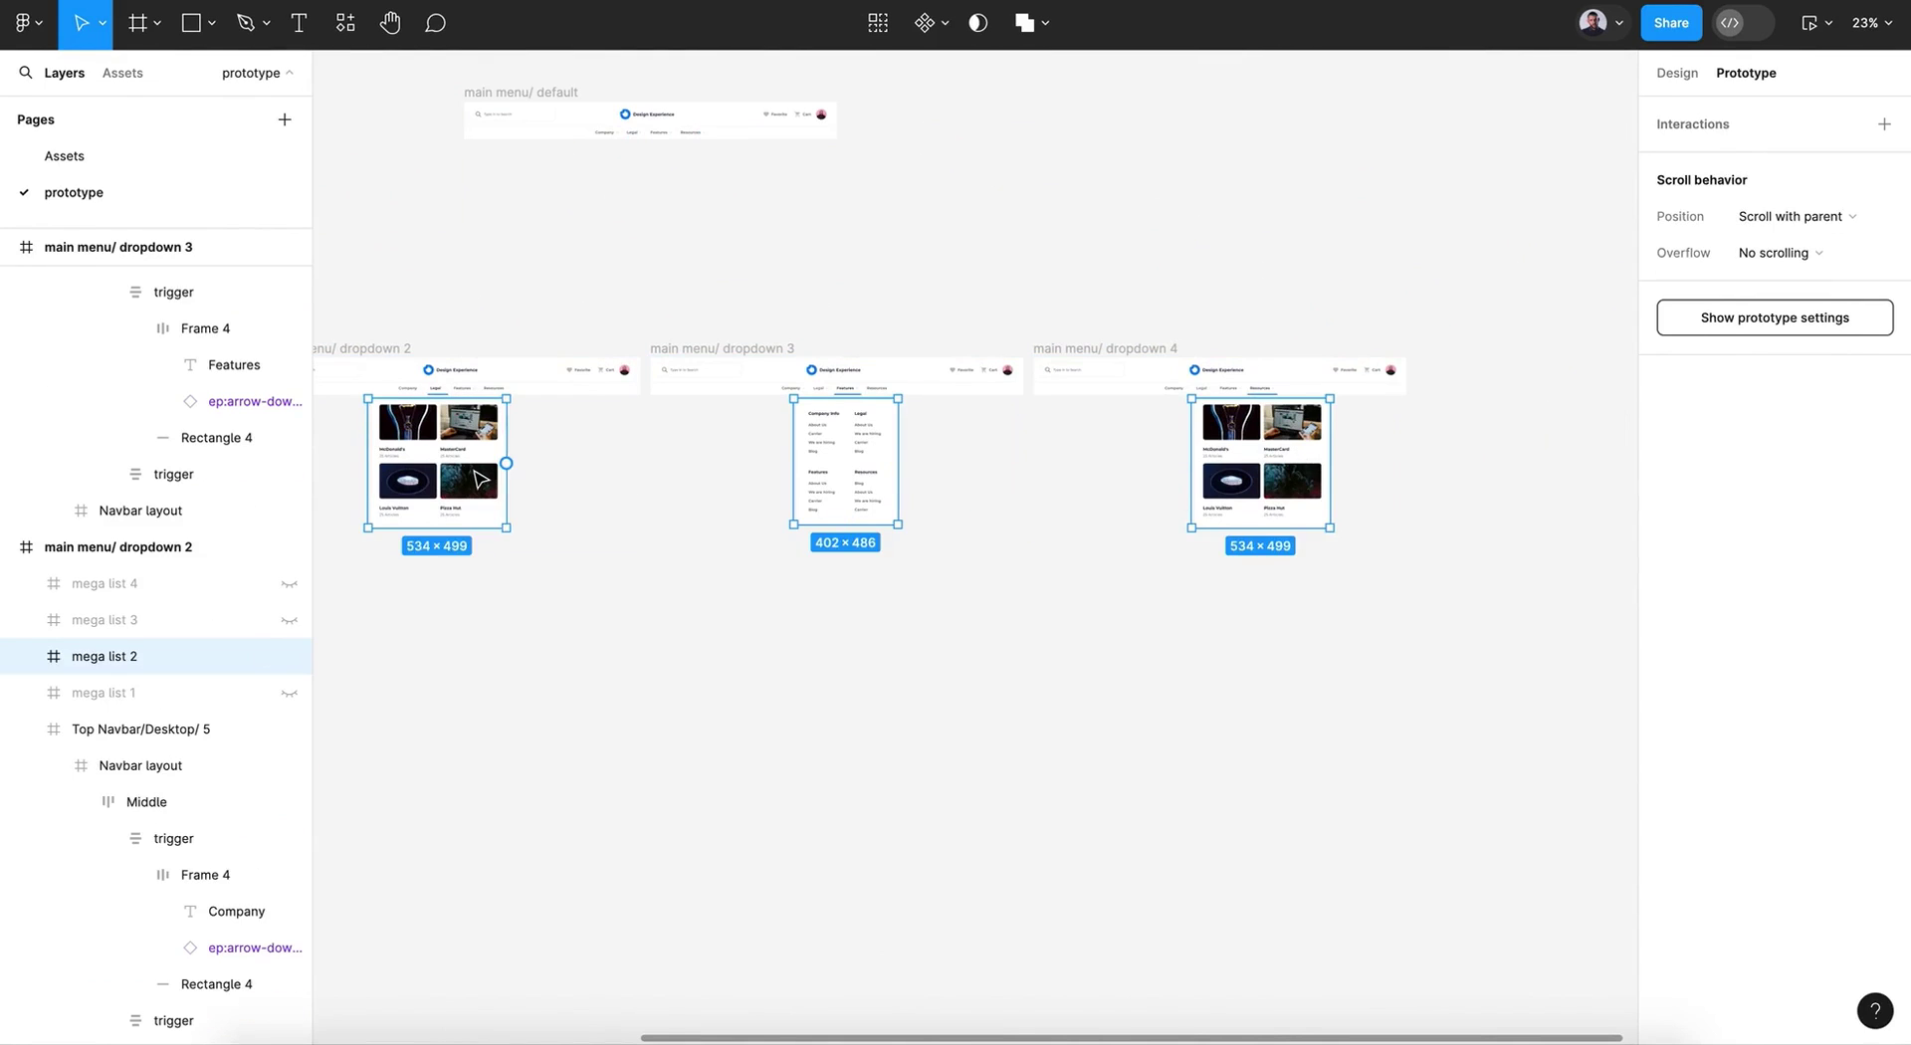
scroll(480, 480, "left", 6)
left_click(600, 487, "shift")
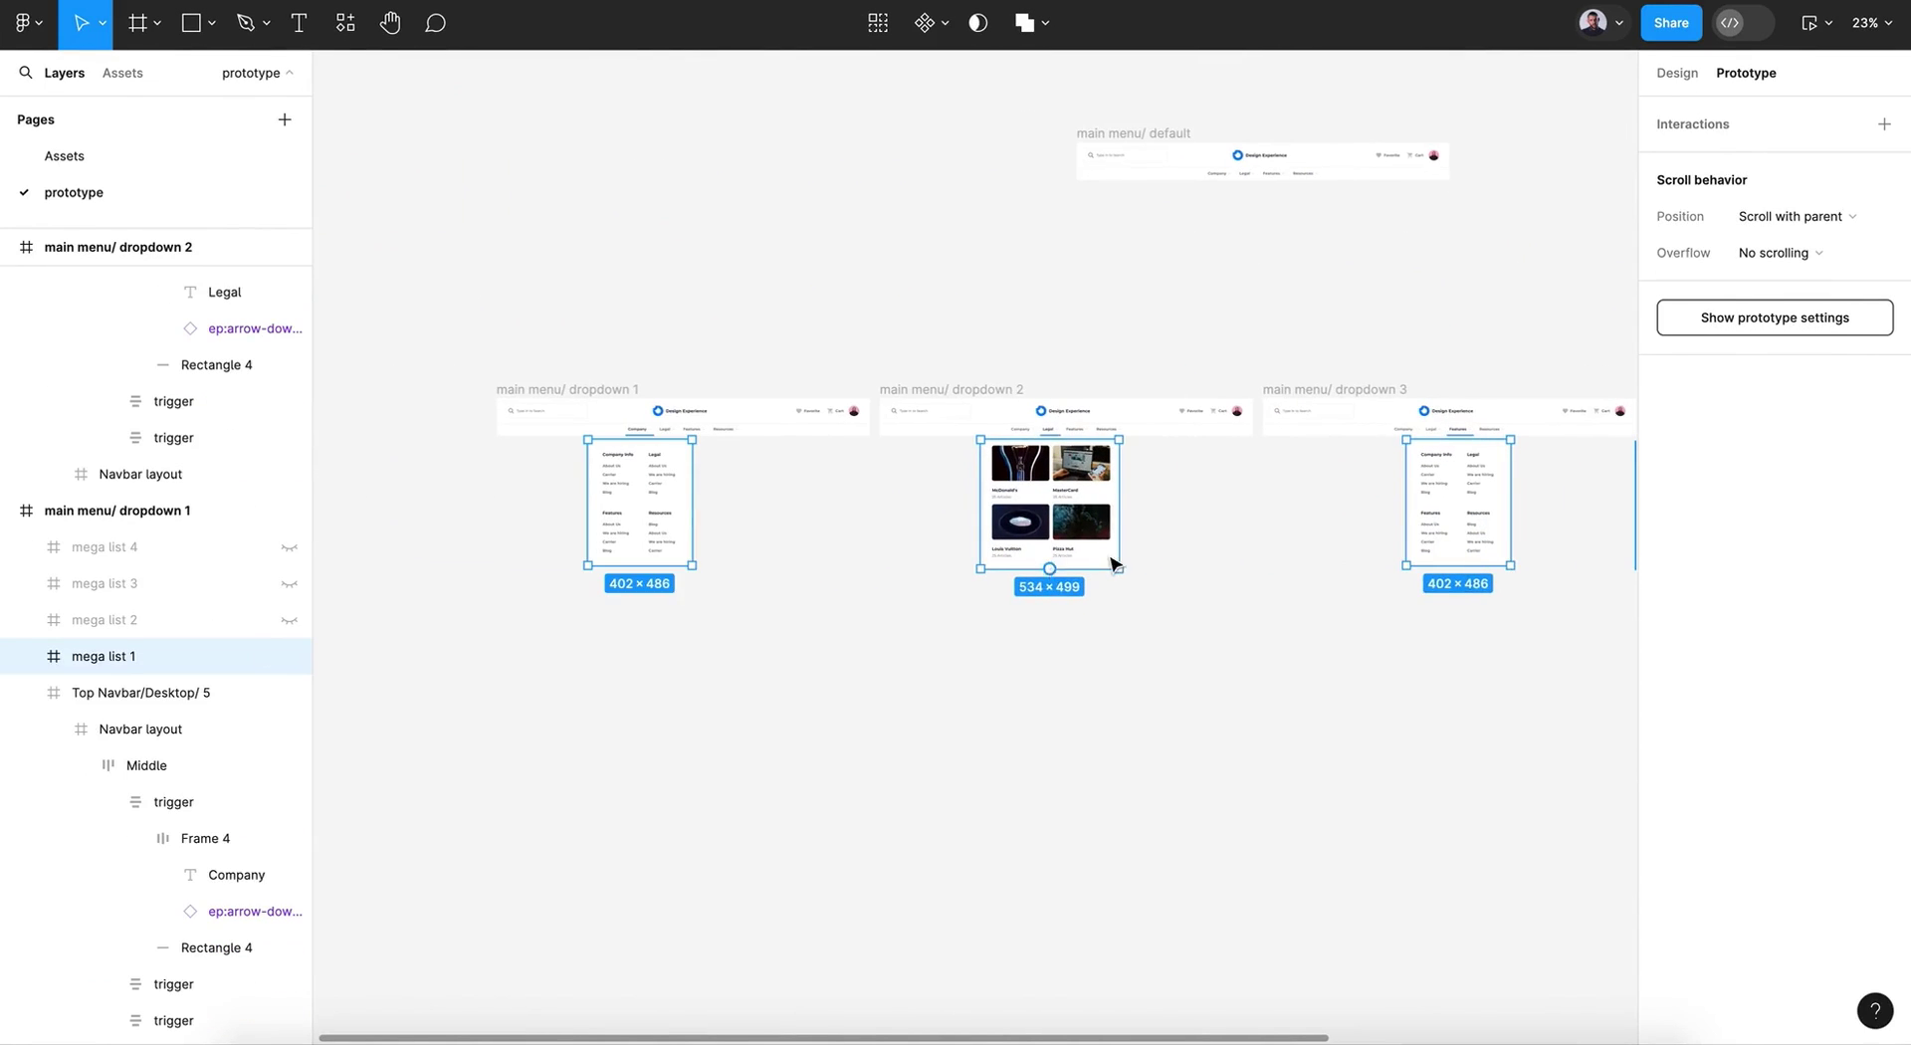
scroll(1115, 565, "right", 6)
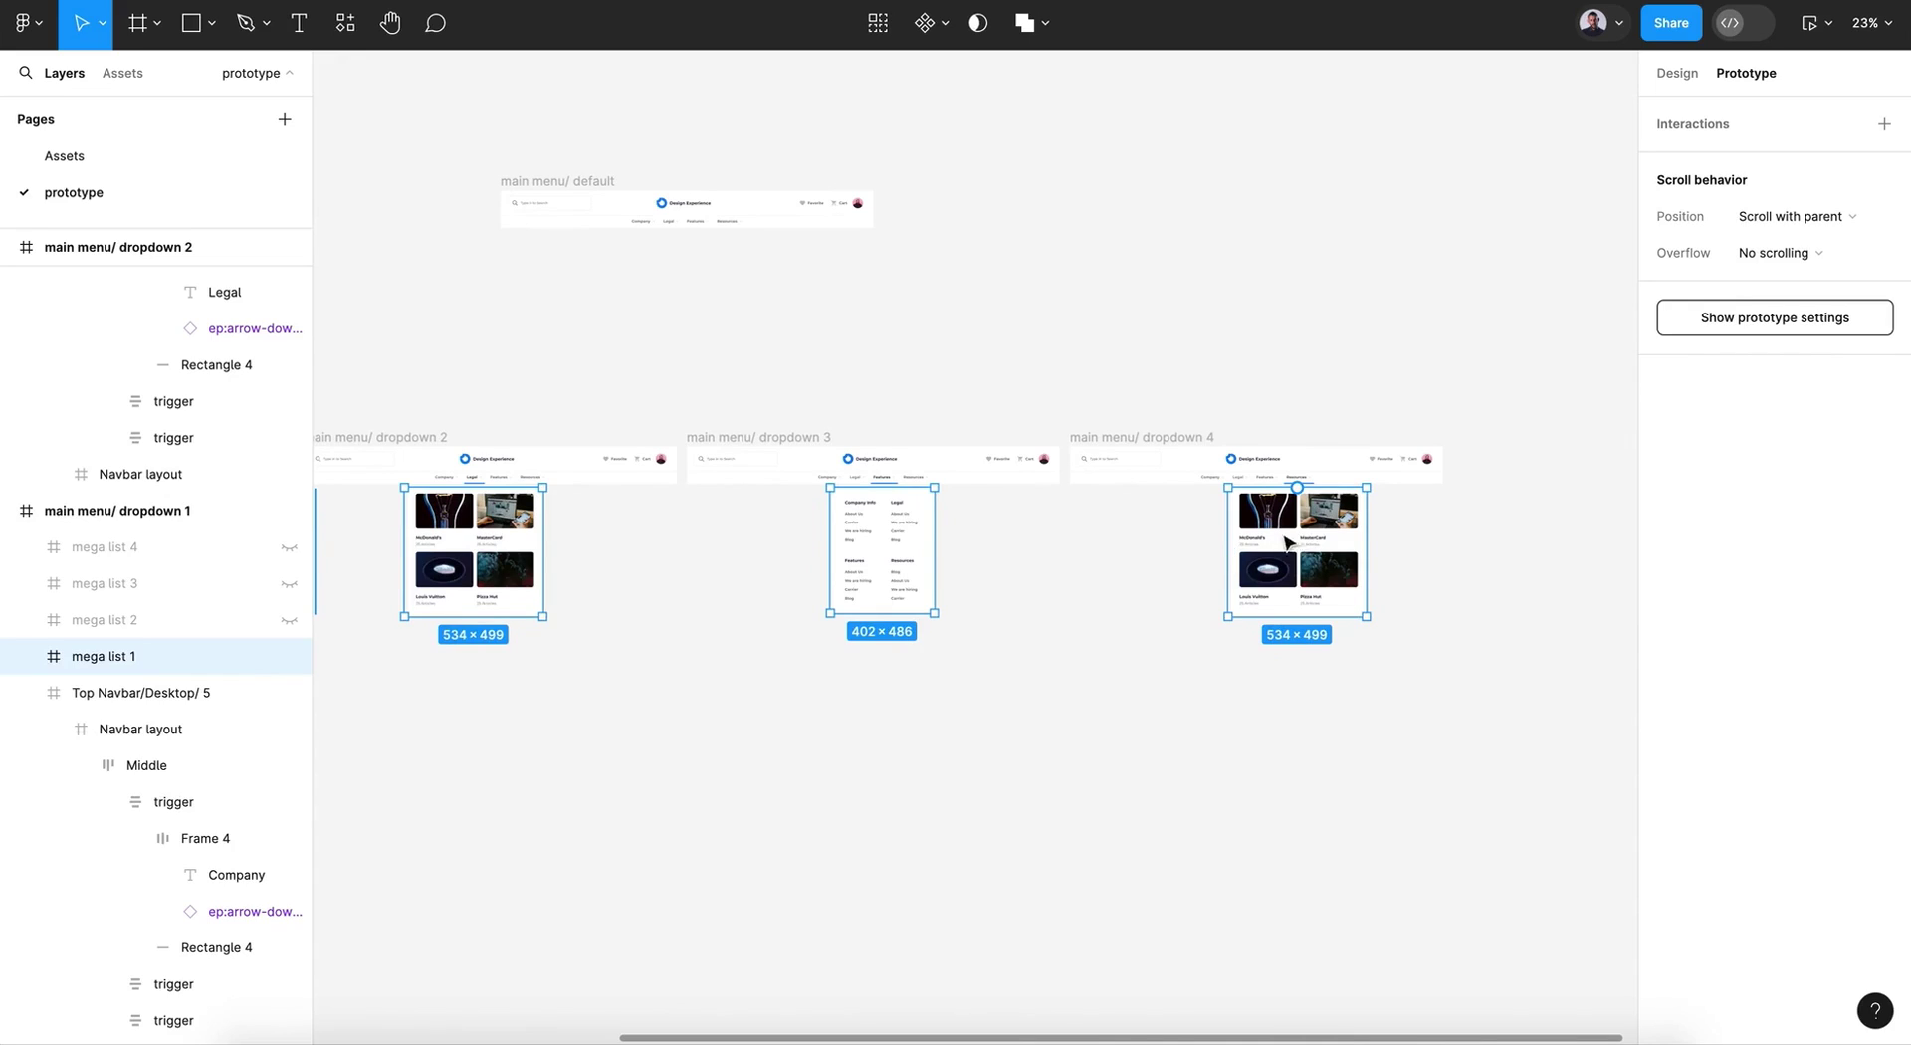
Step: Select the open mega lists in all four dropdown frames together, from main menu/ dropdown 4 through main menu/ dropdown 1
left_click(1274, 653)
left_click(1294, 602)
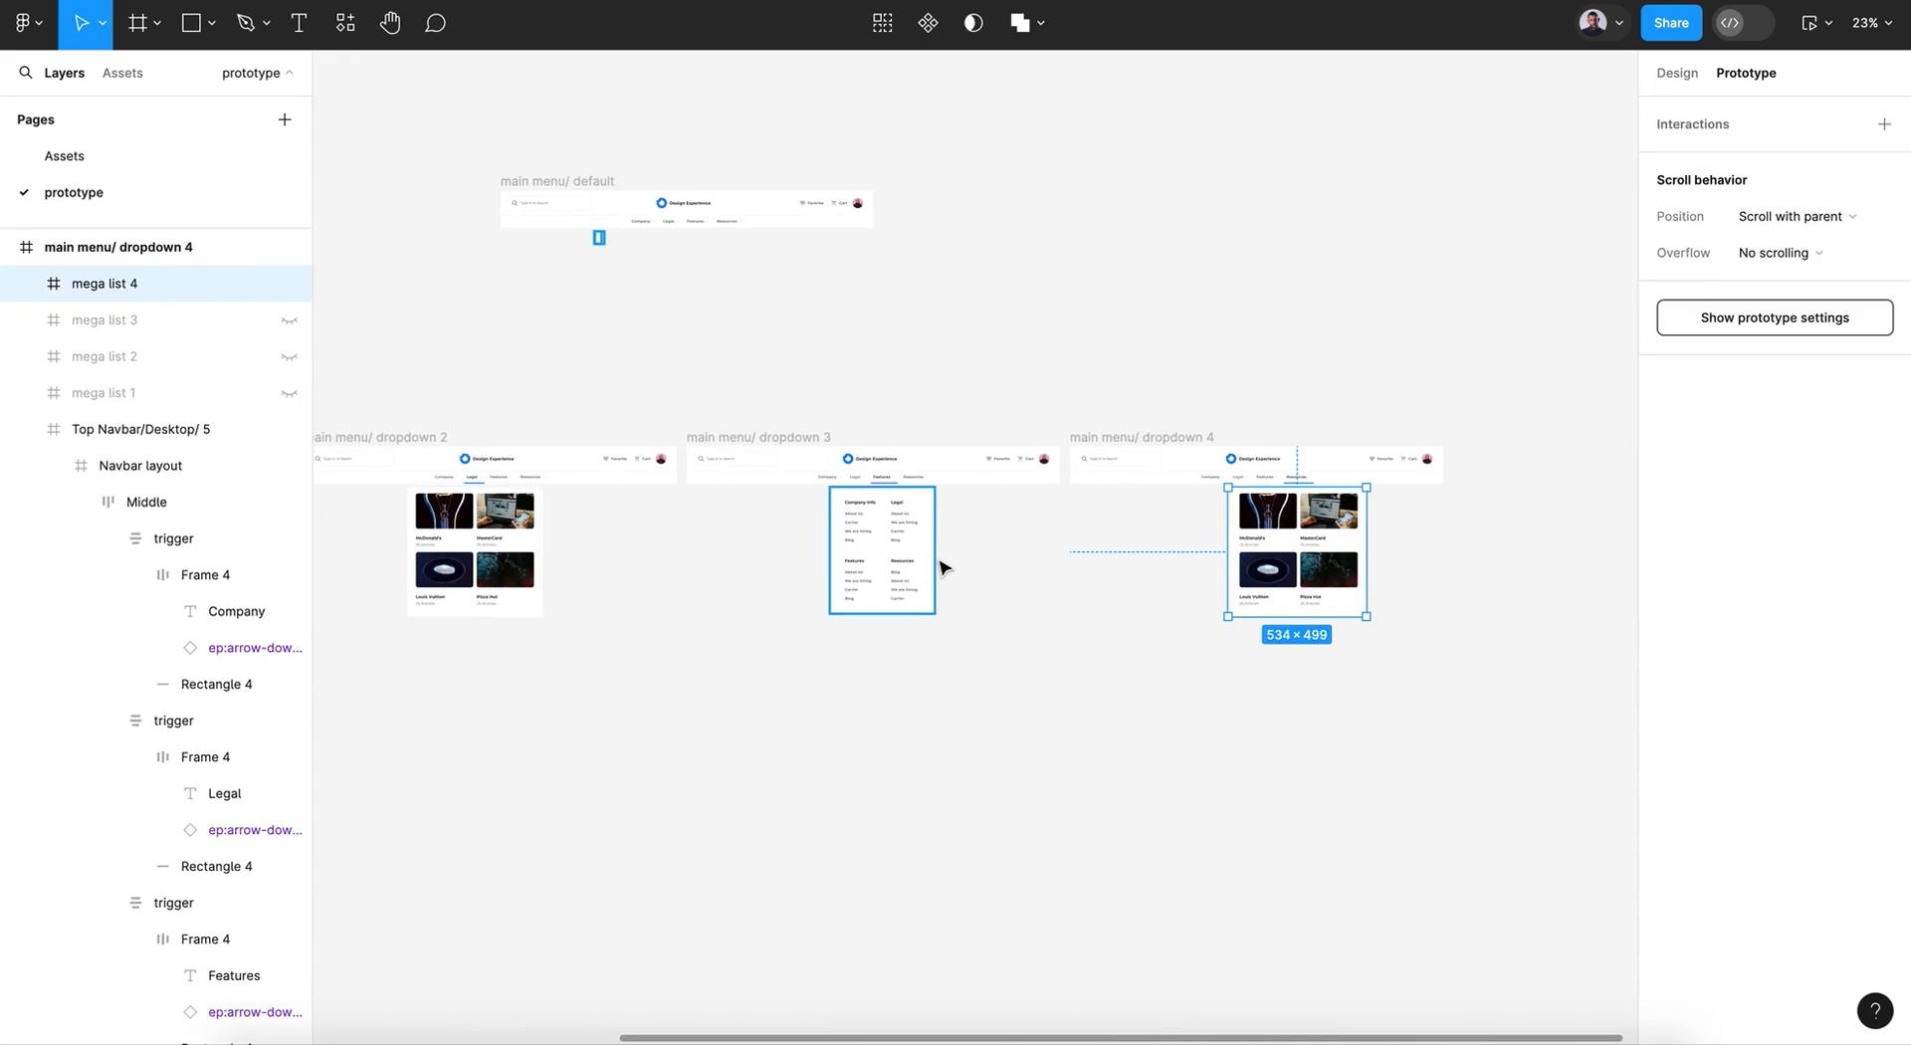
left_click(908, 564)
scroll(908, 564, "left", 5)
left_click(909, 549, "shift")
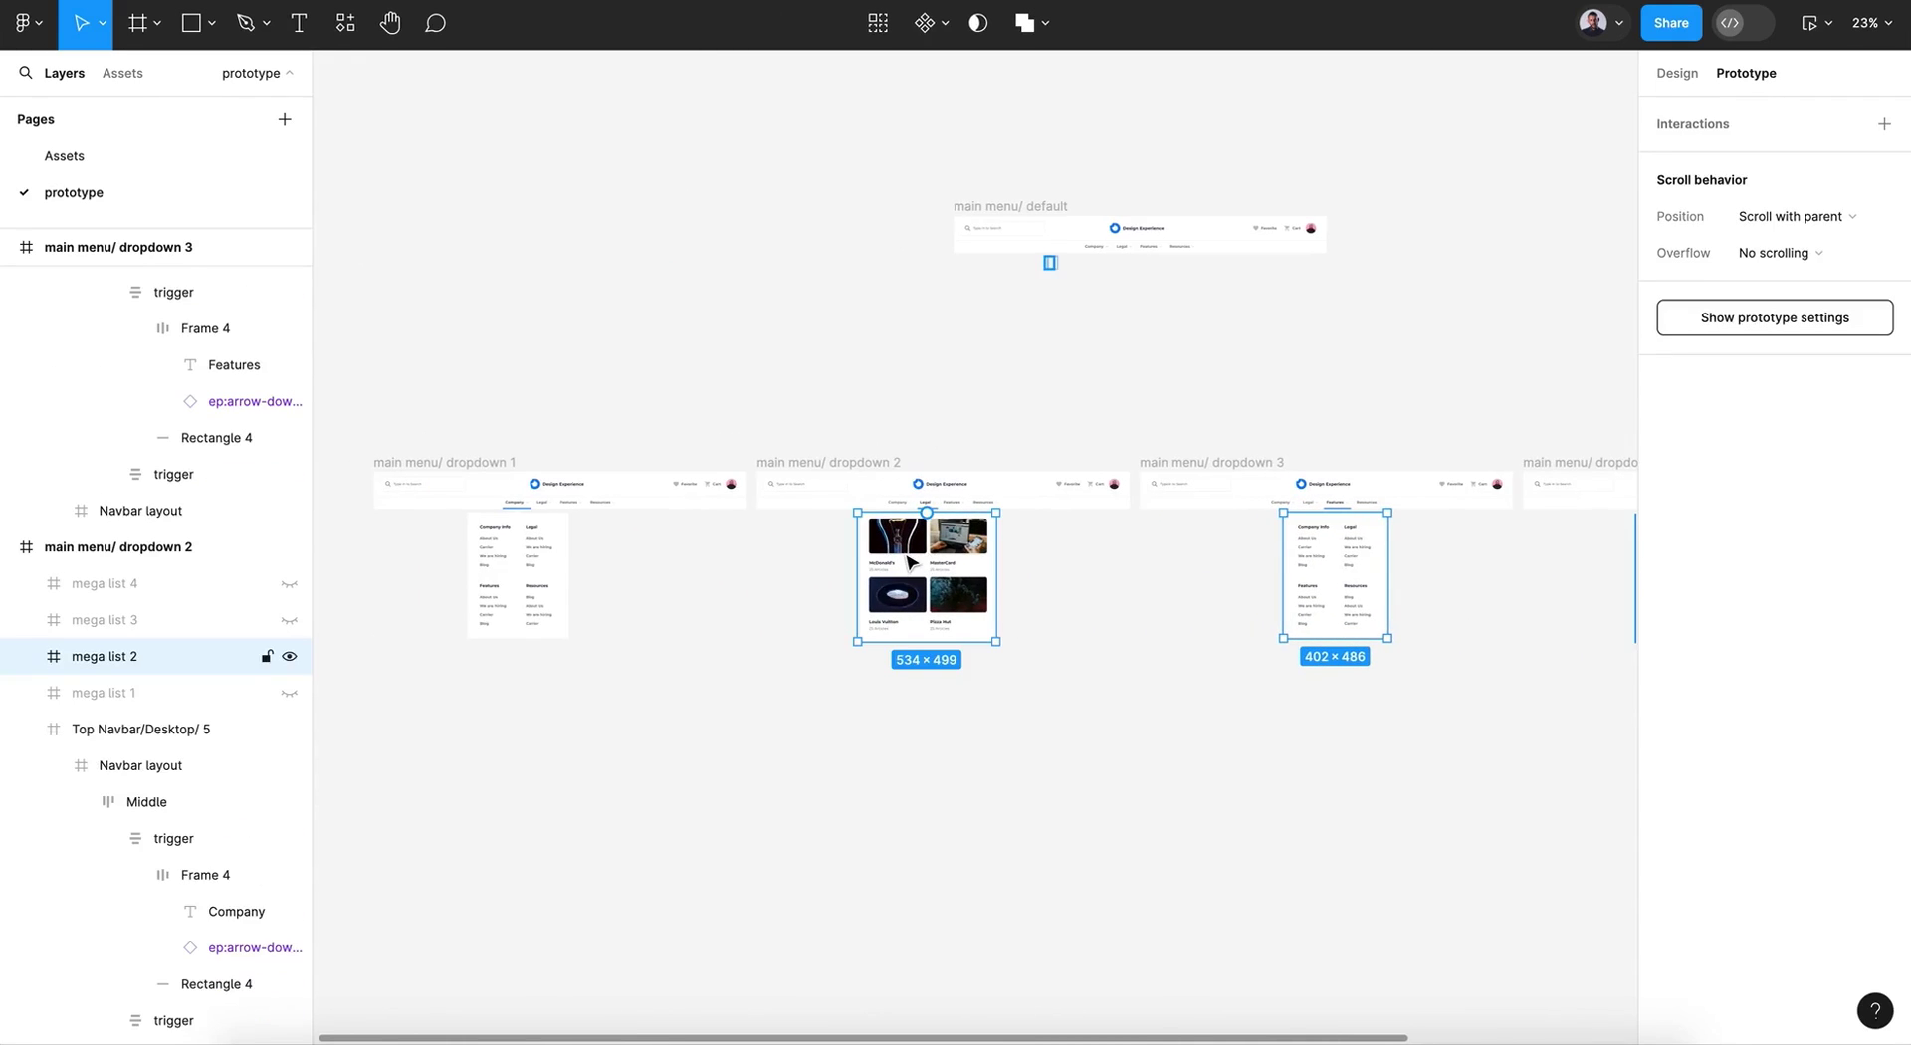
left_click(539, 578, "shift")
scroll(1294, 573, "right", 4)
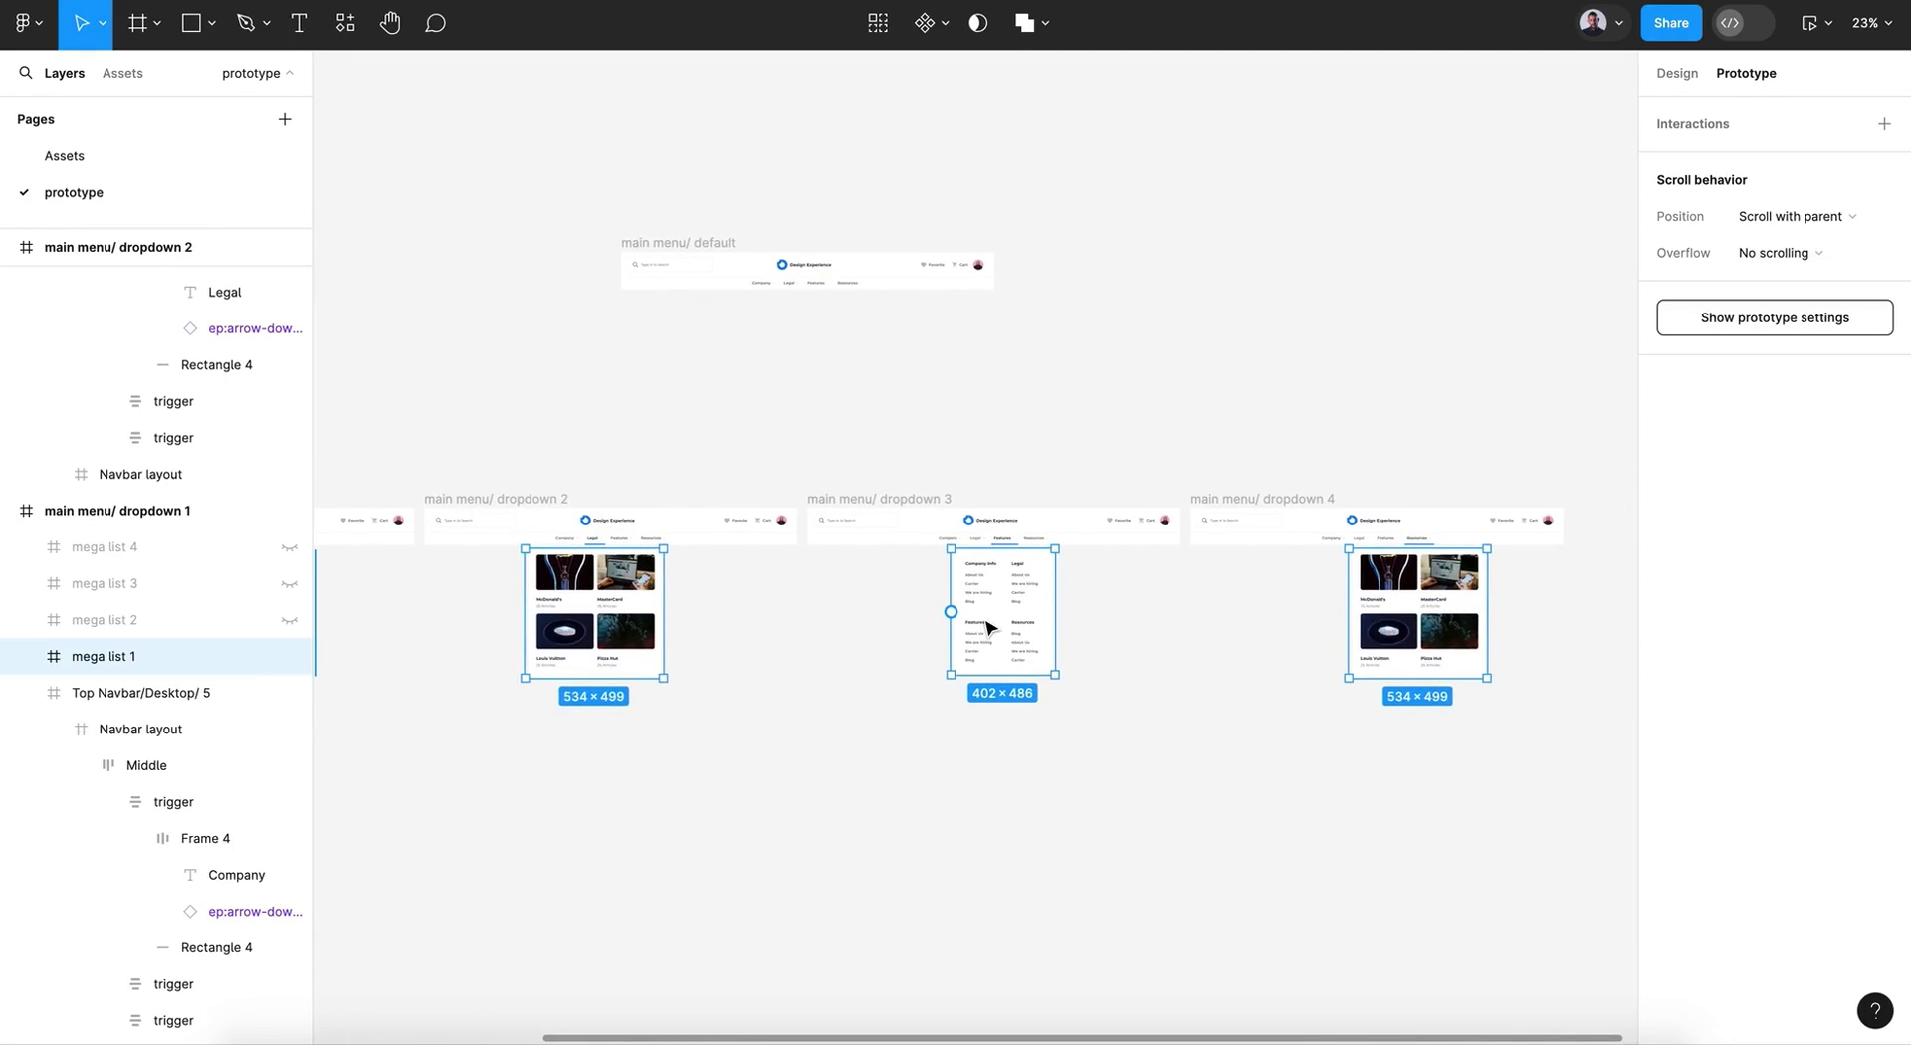
Step: Add a Mouse leave interaction to the selected mega lists that navigates to main menu/ default
left_click(1877, 125)
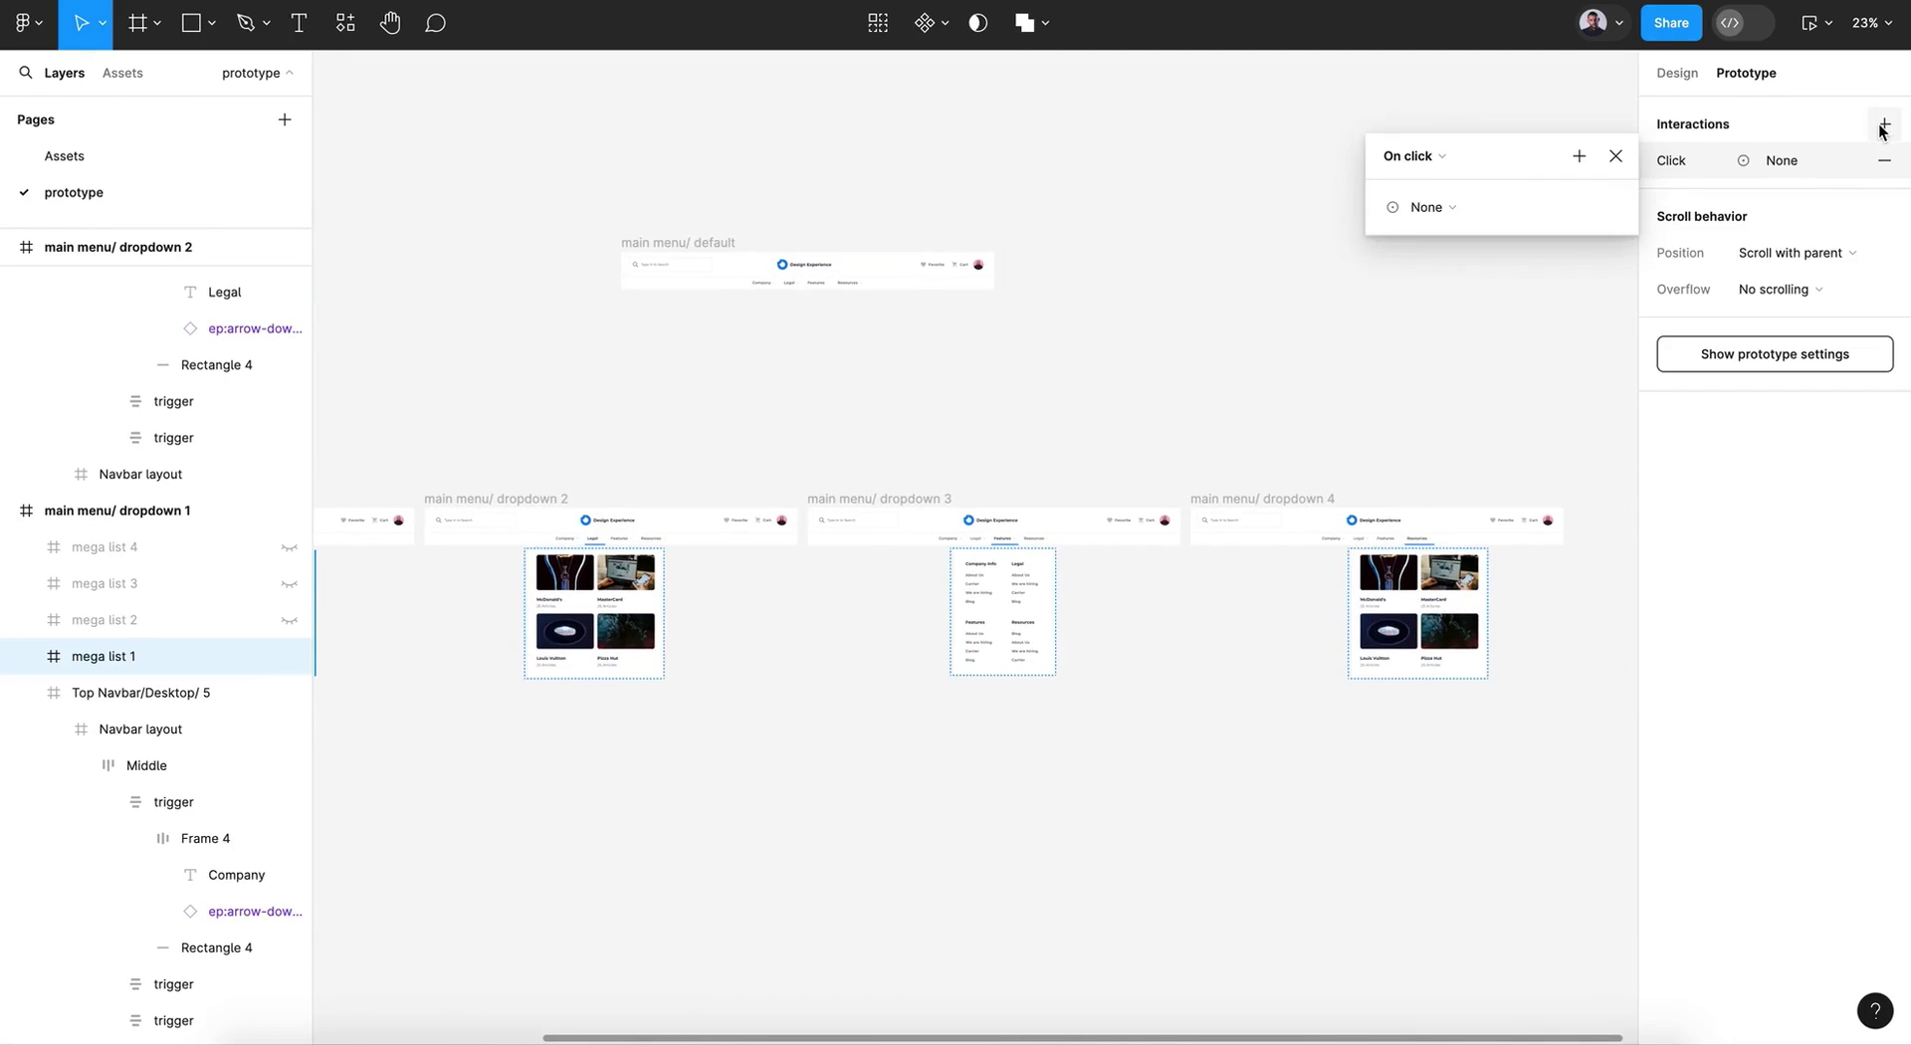
left_click(1414, 157)
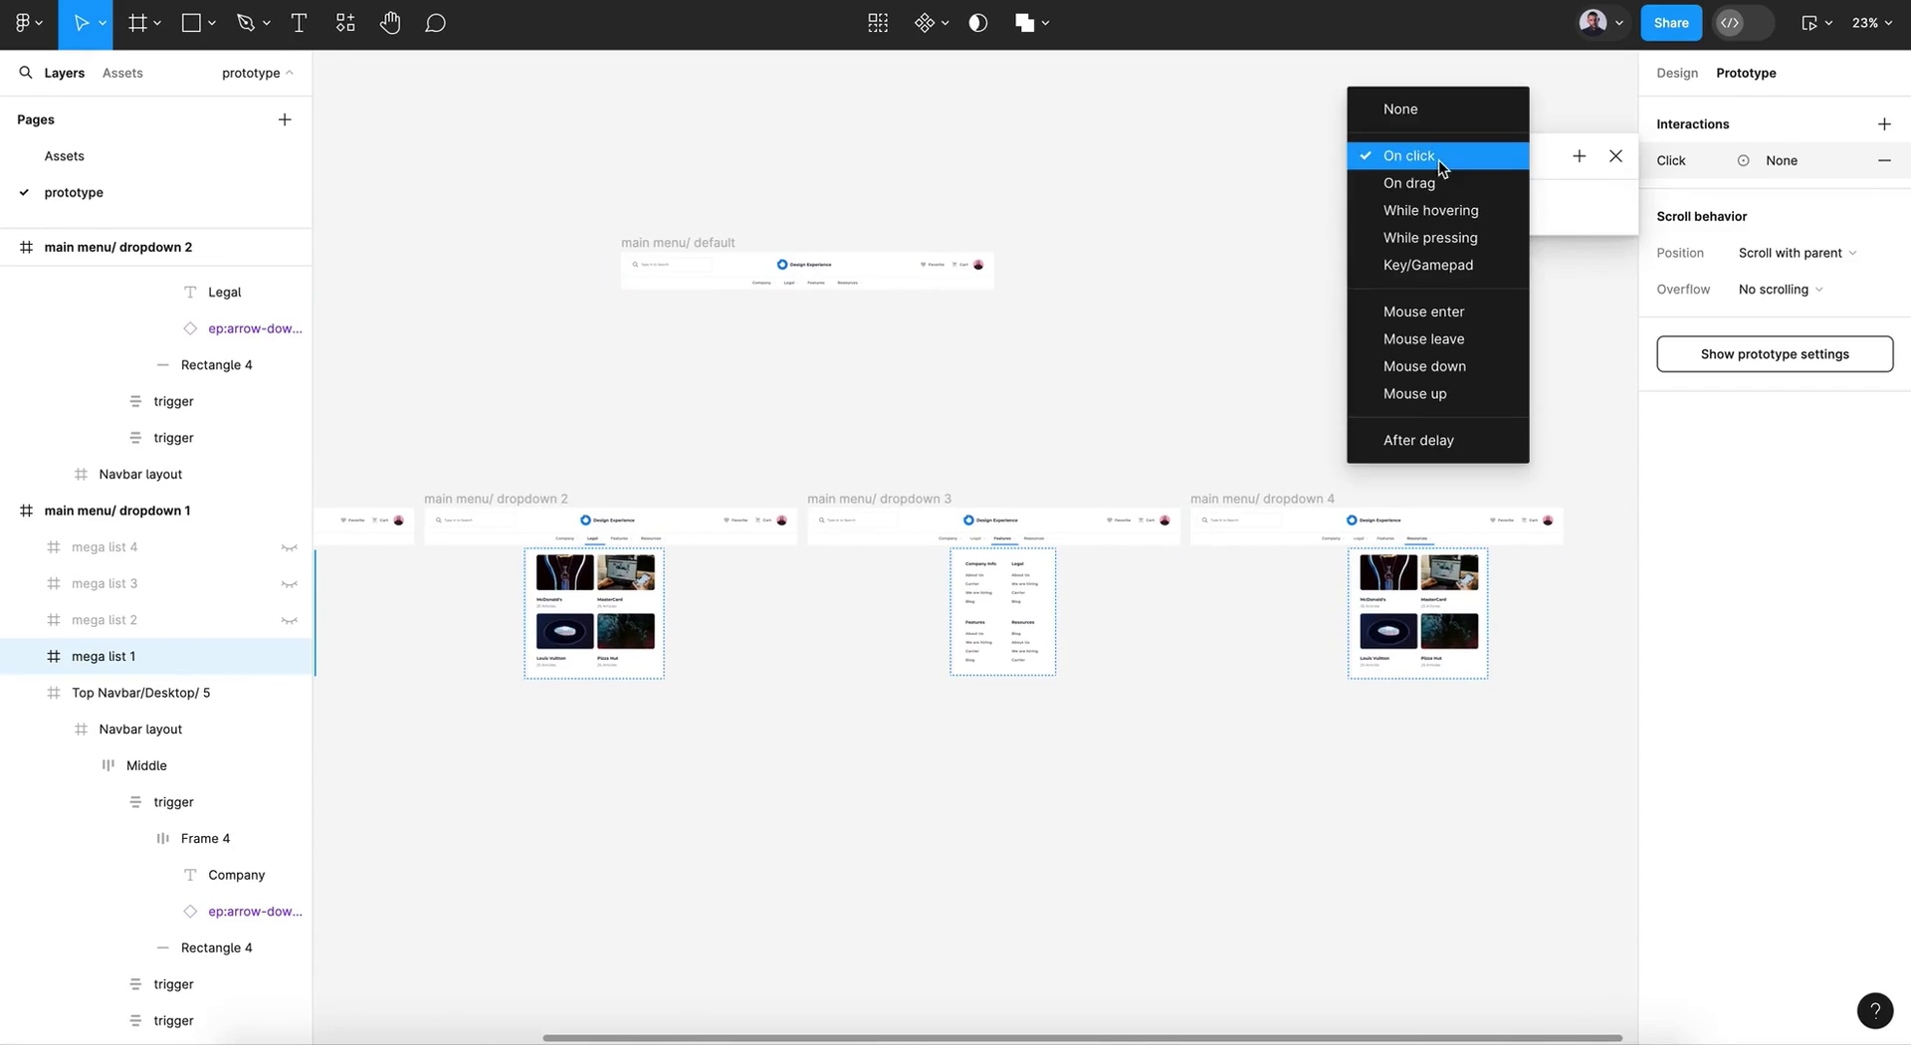
left_click(1413, 344)
left_click(1441, 244)
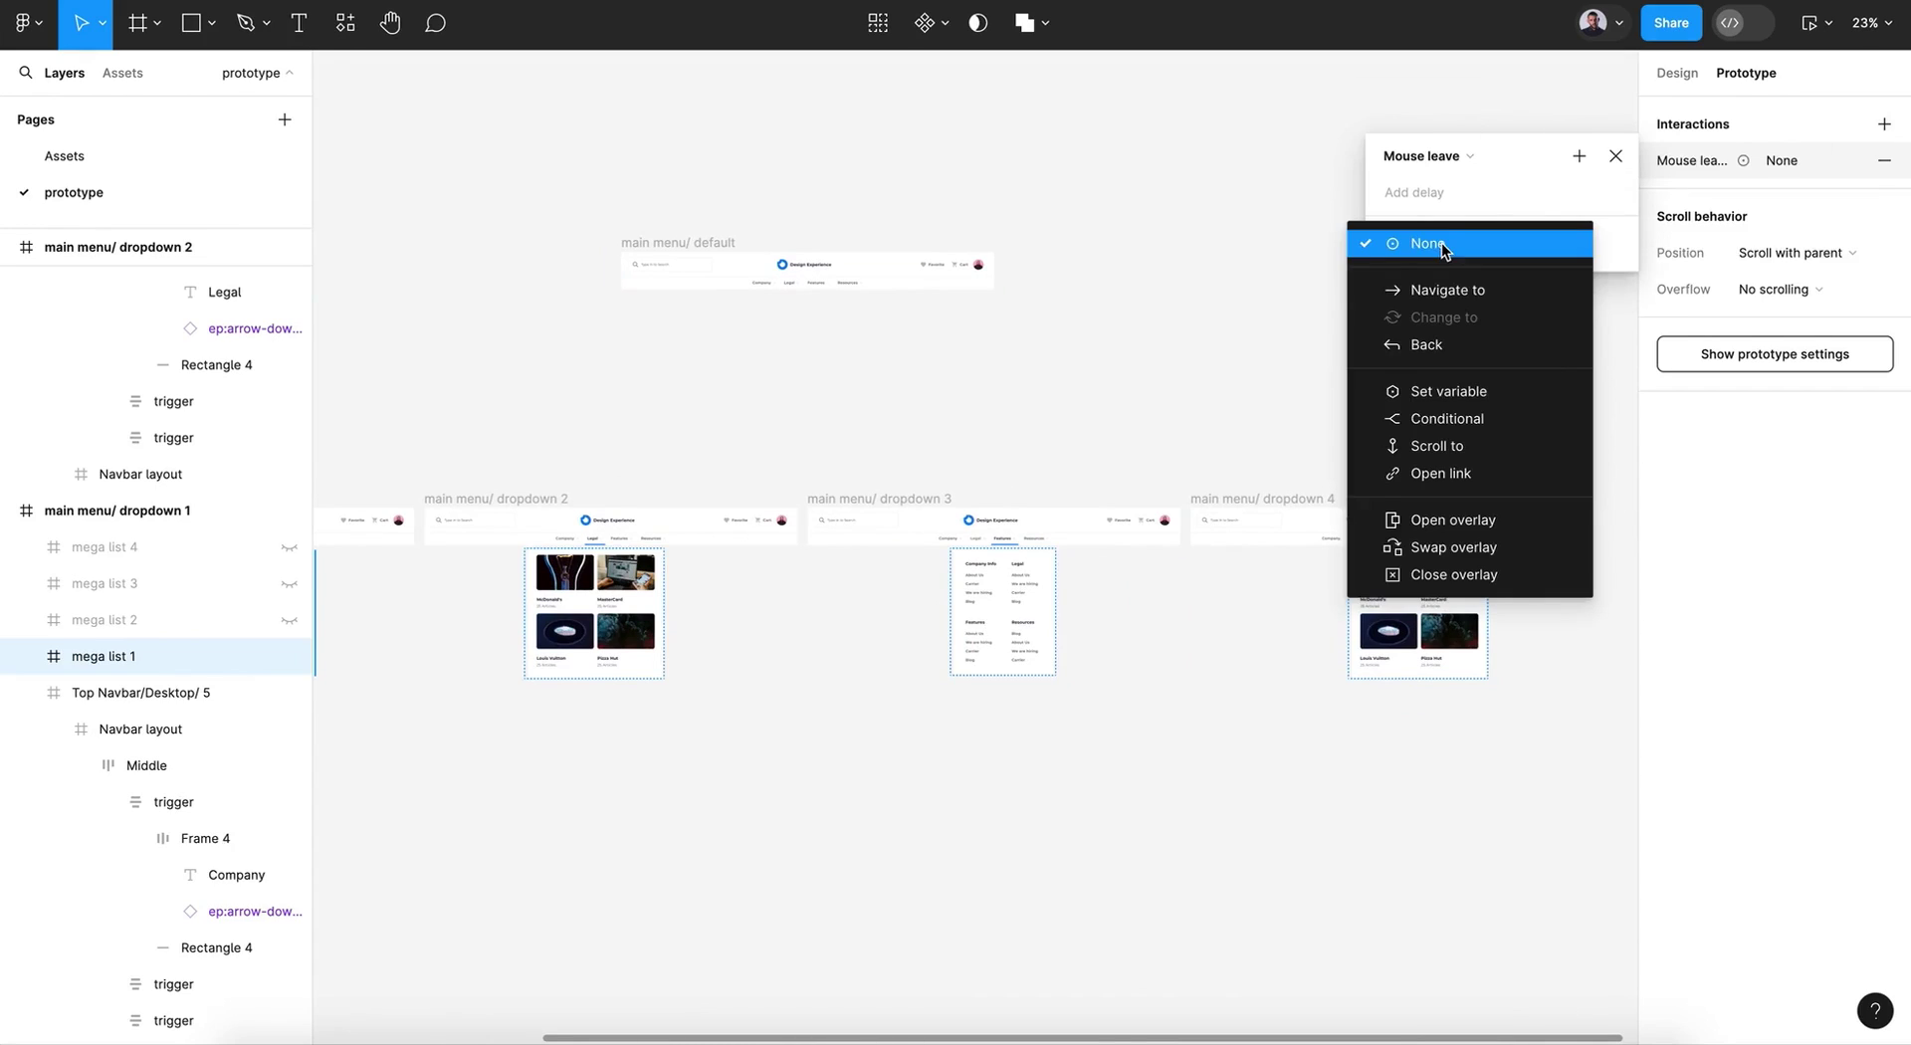
left_click(1458, 287)
left_click(1471, 289)
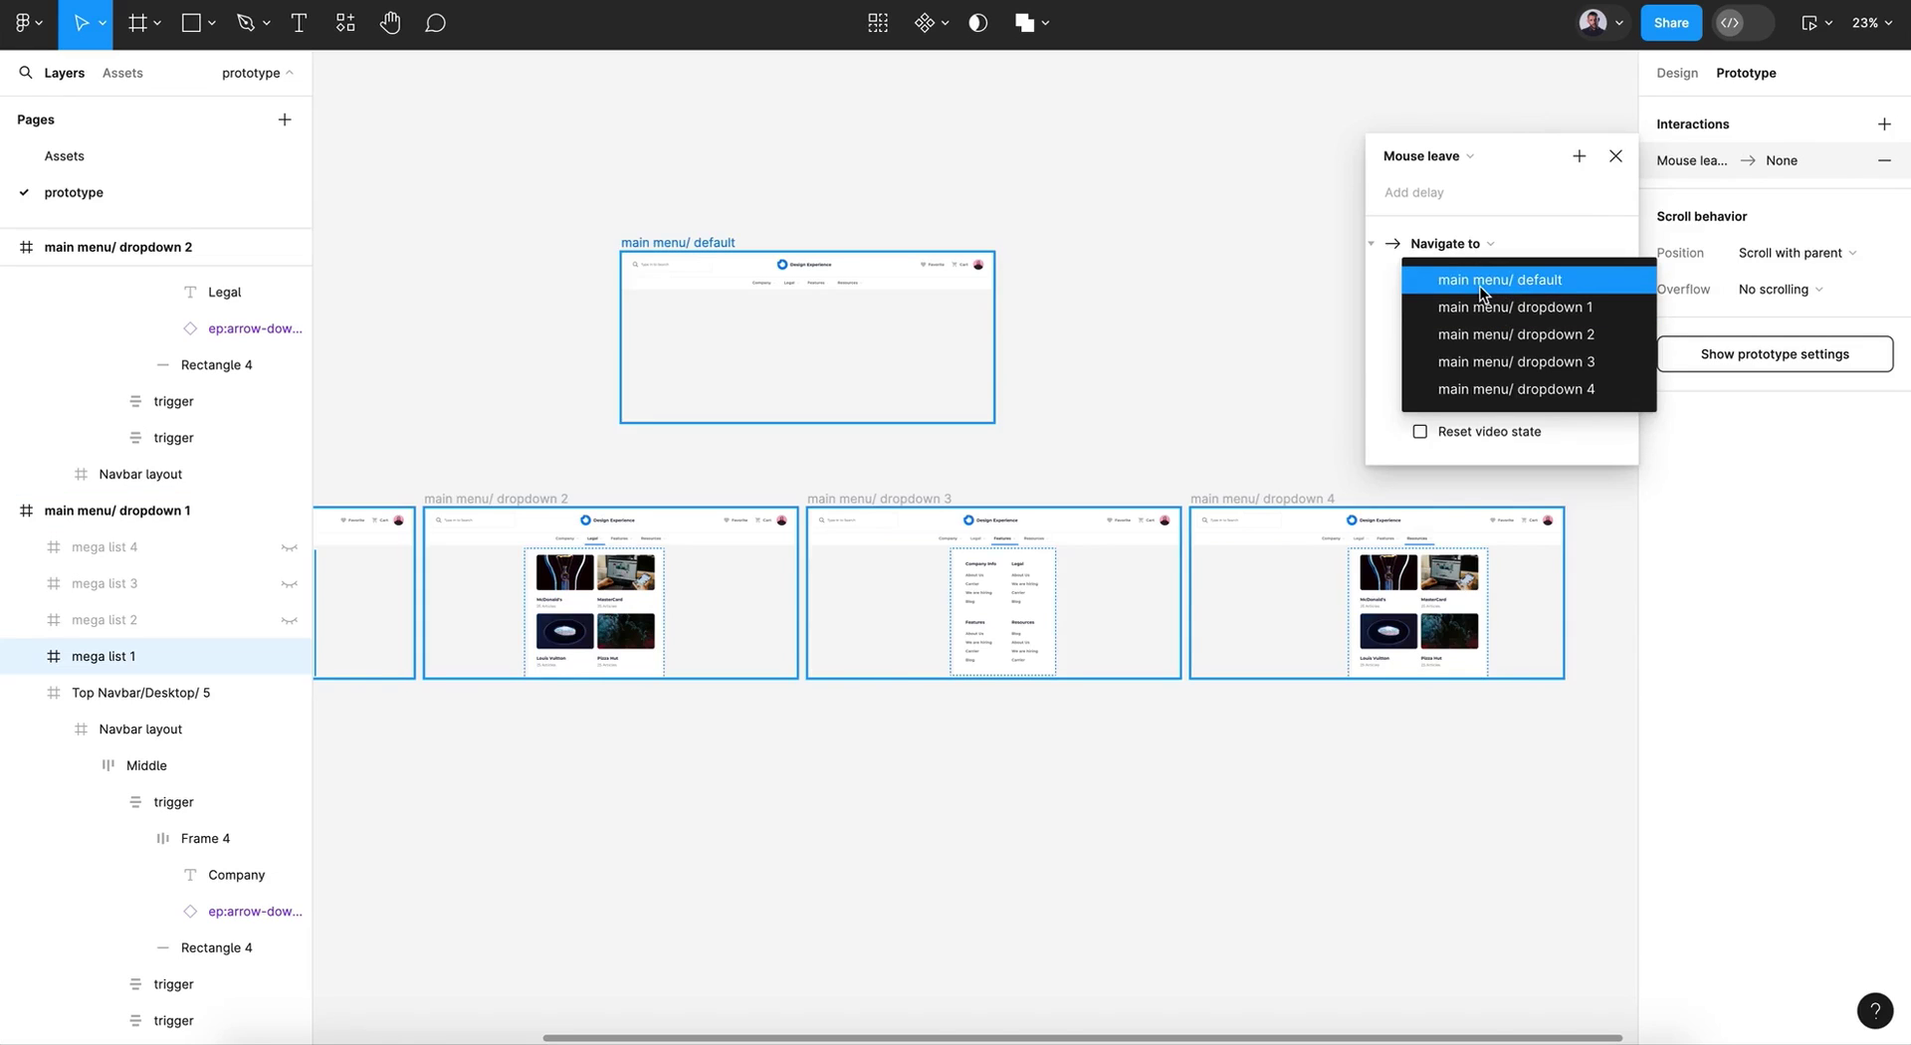
left_click(1525, 285)
Step: Set the Mouse leave transition of the selected mega lists to Smart animate with the Gentle curve and deselect them
left_click(1483, 309)
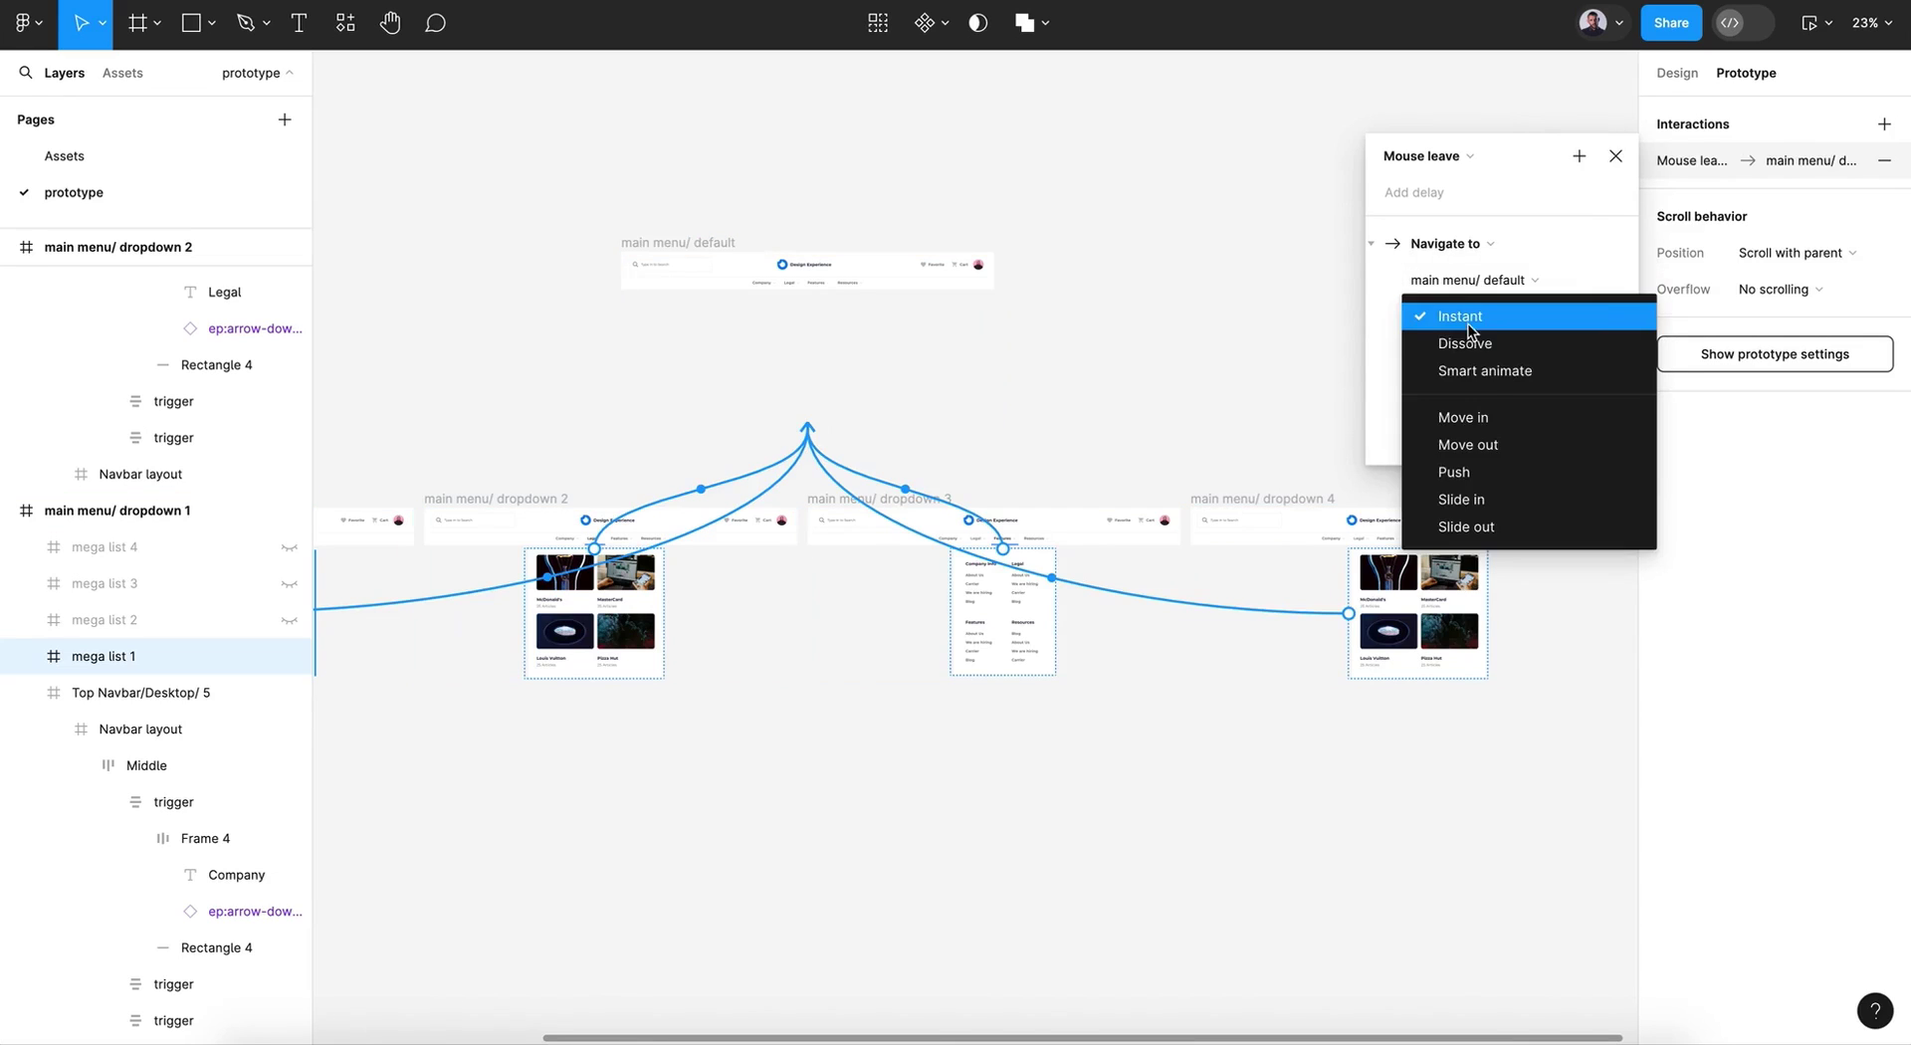
left_click(1490, 379)
left_click(1471, 350)
left_click(1532, 538)
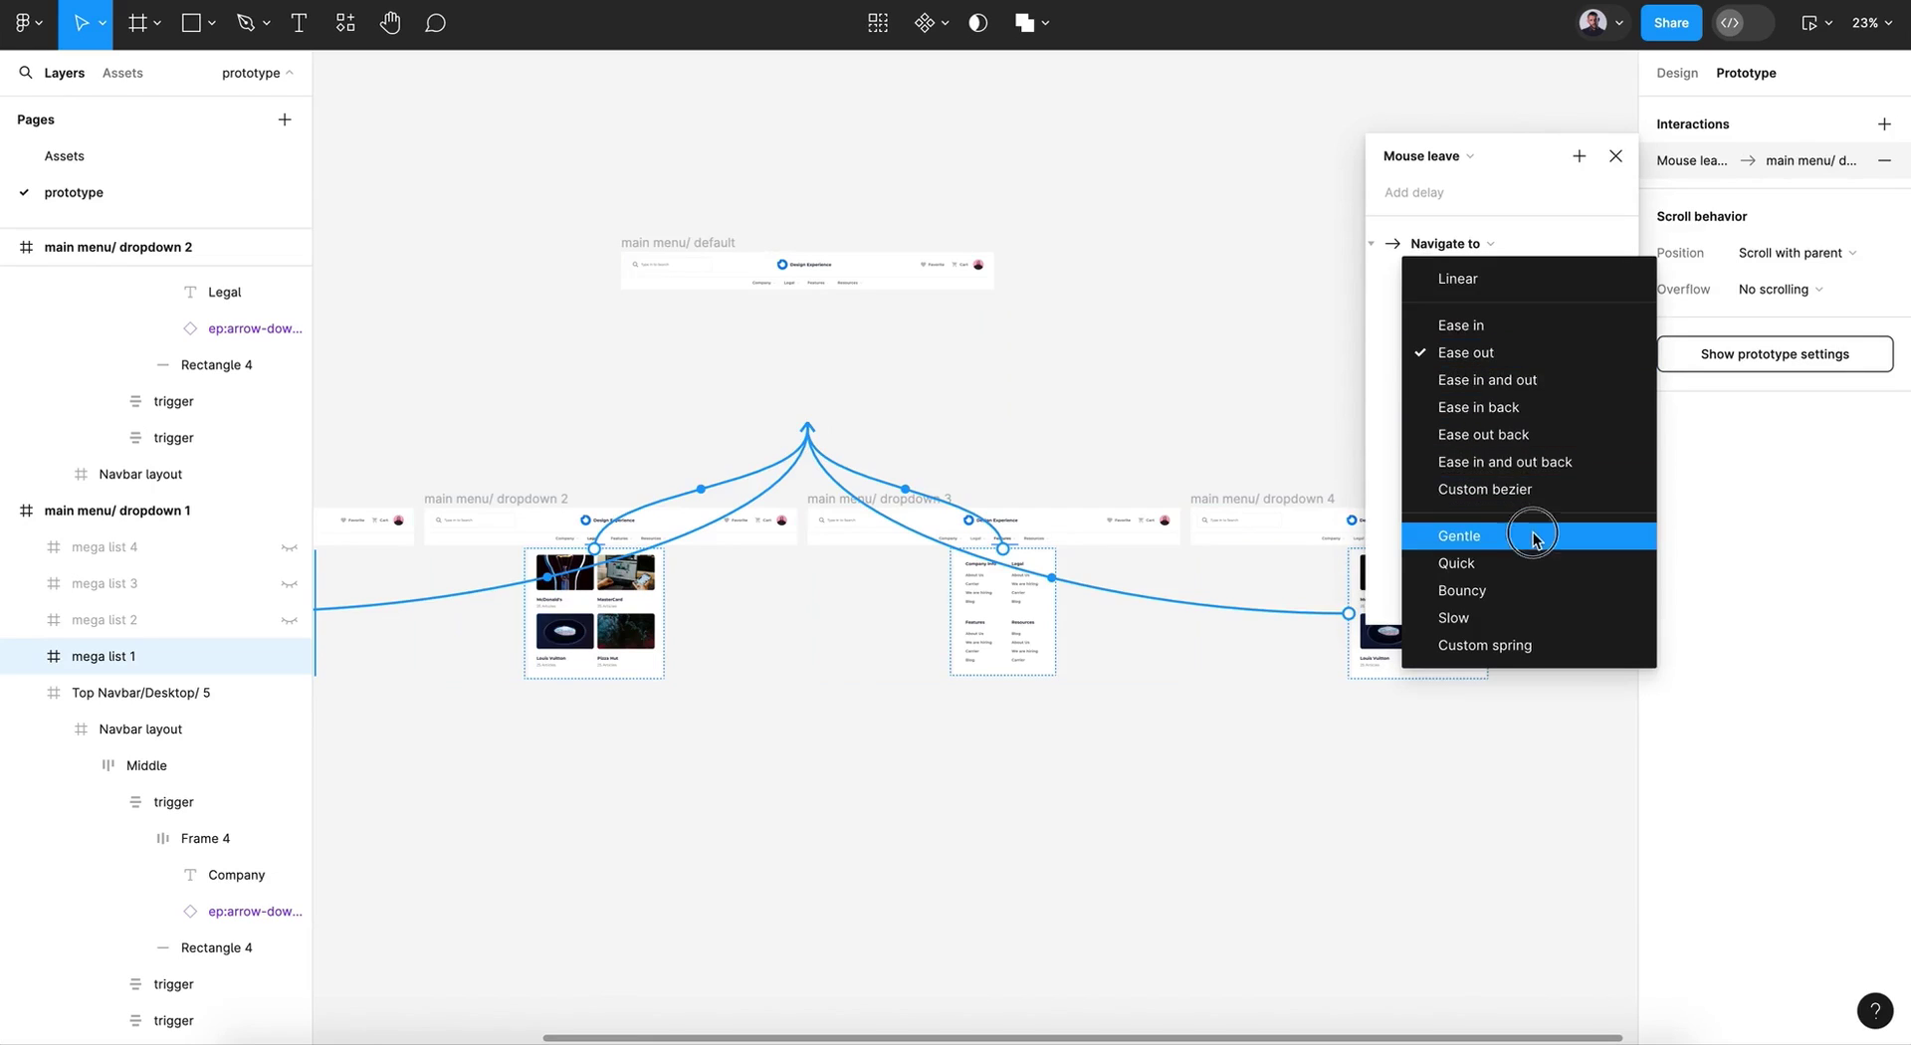
left_click(1614, 159)
left_click(1298, 341)
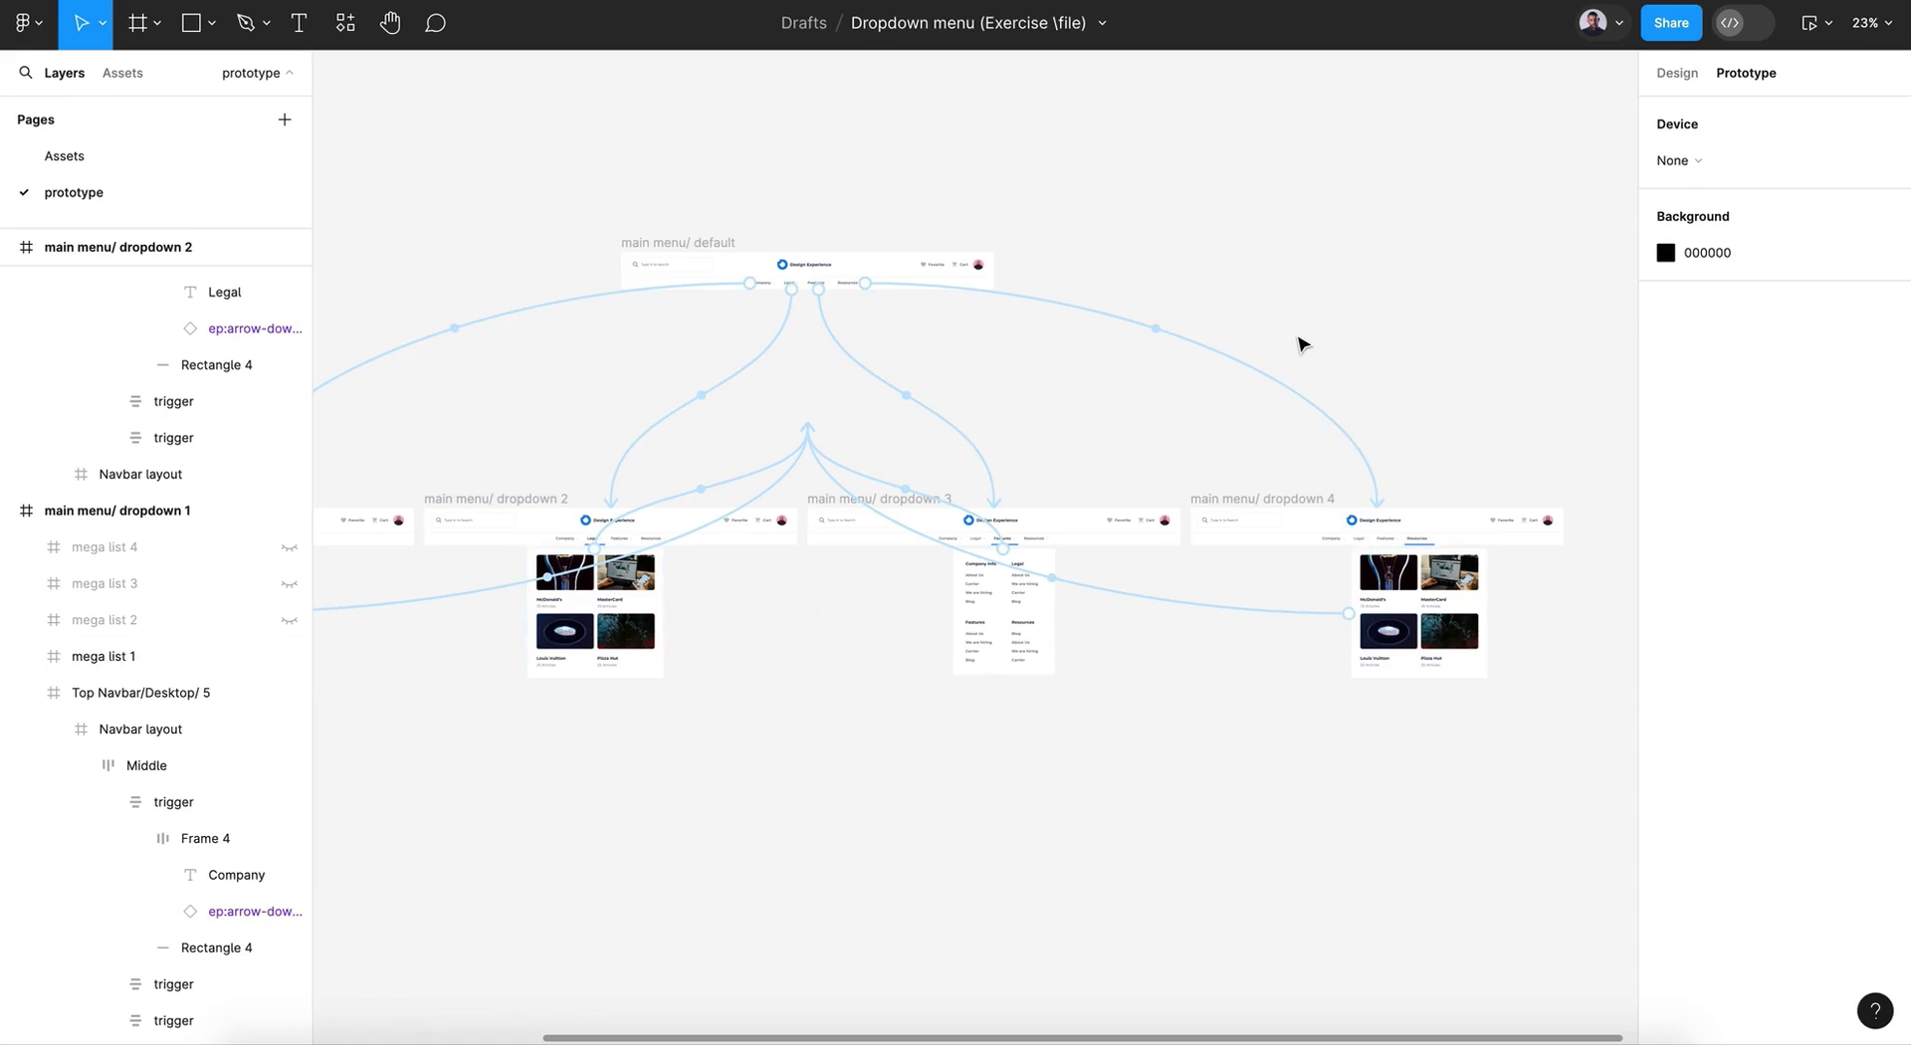
scroll(1300, 344, "left", 1)
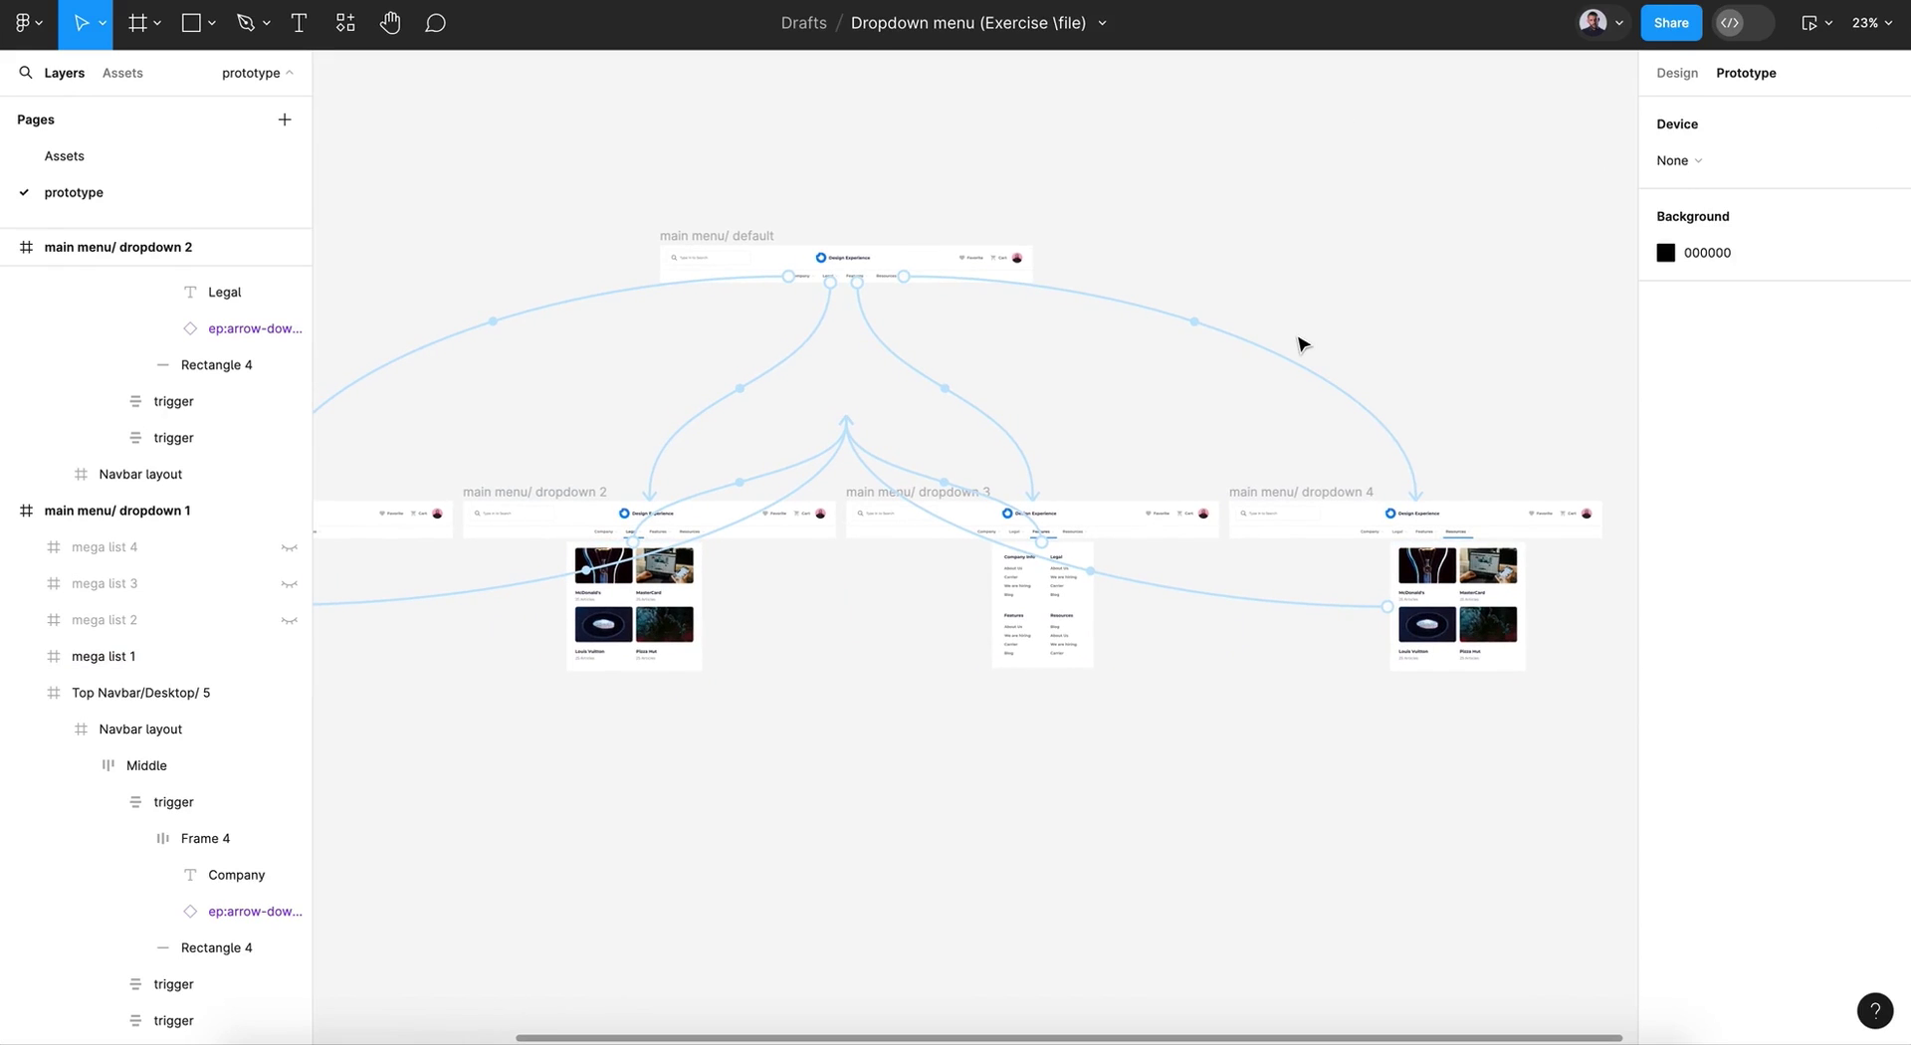
scroll(1300, 343, "left", 2)
scroll(1300, 344, "down", 2)
left_click(1158, 728)
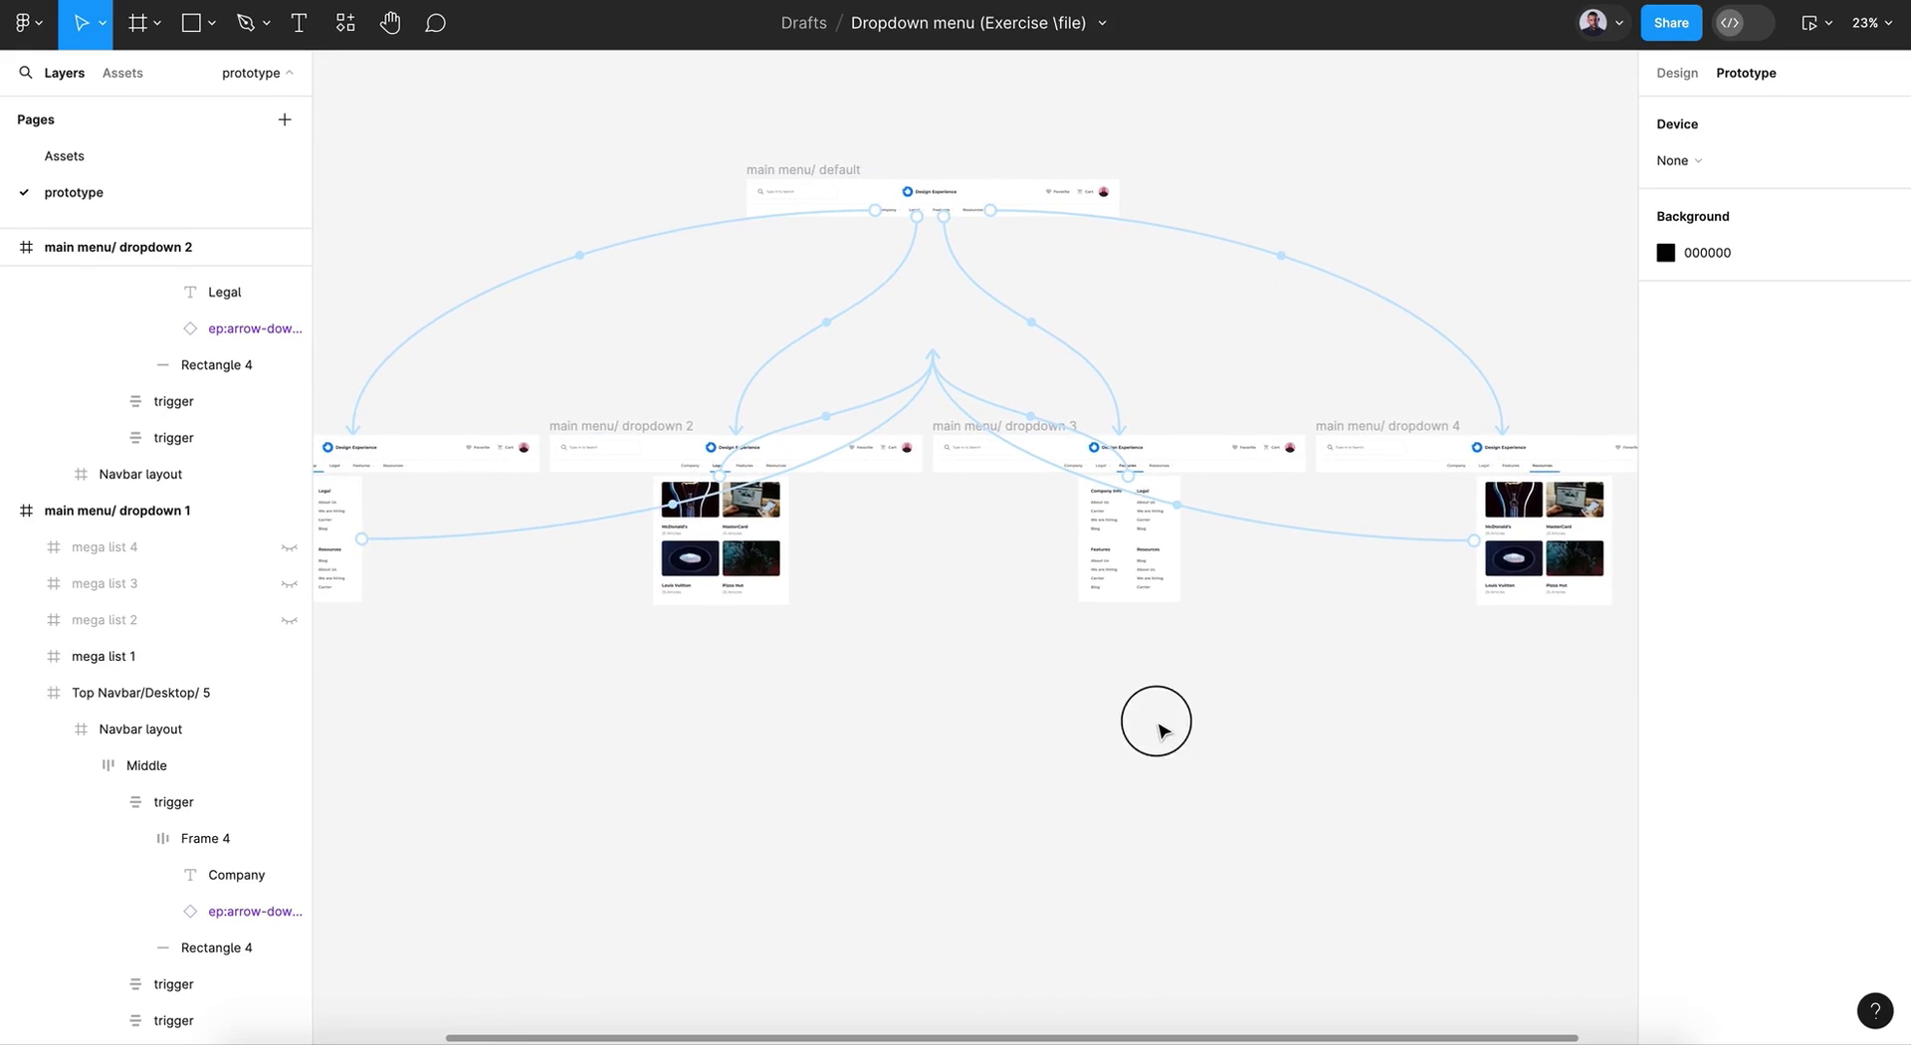
scroll(1271, 685, "left", 4)
scroll(1271, 685, "down", 1)
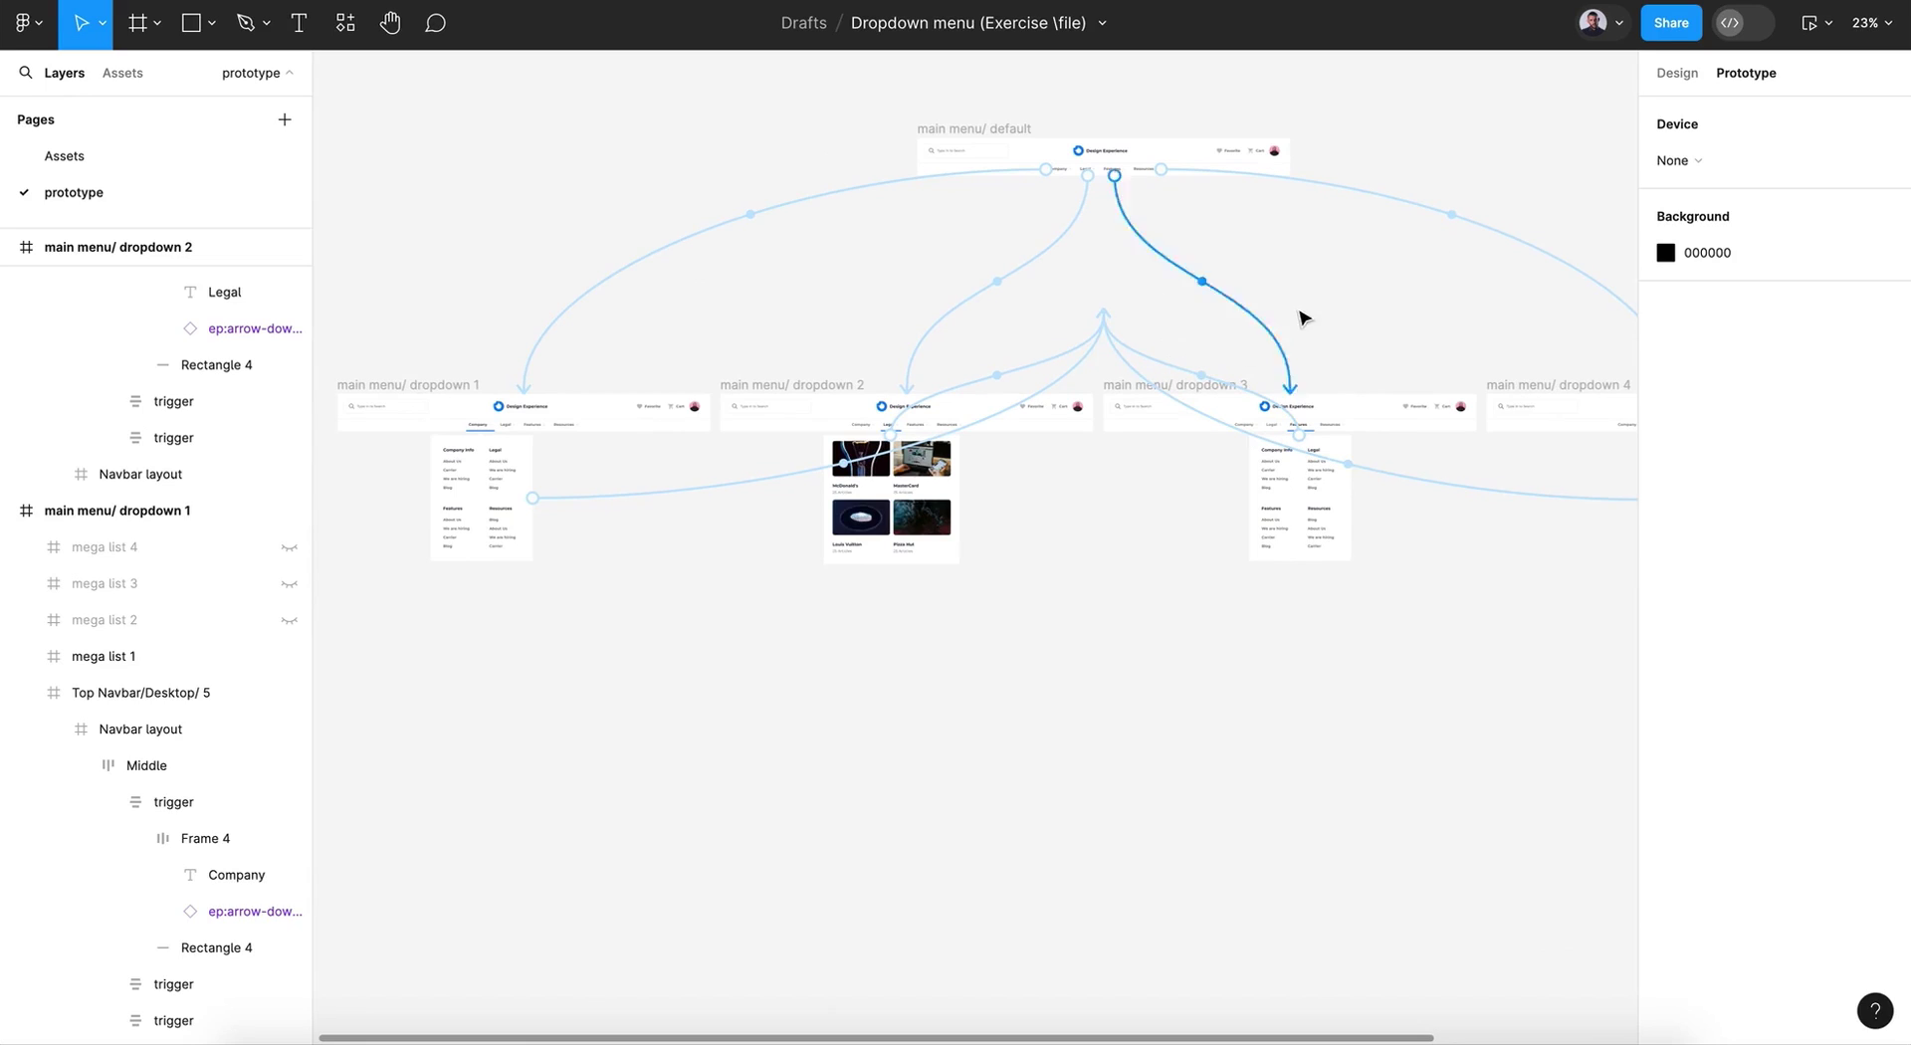
Step: Open the prototype preview, test opening dropdowns from their triggers and leaving the open mega list, and close the preview
left_click(1809, 22)
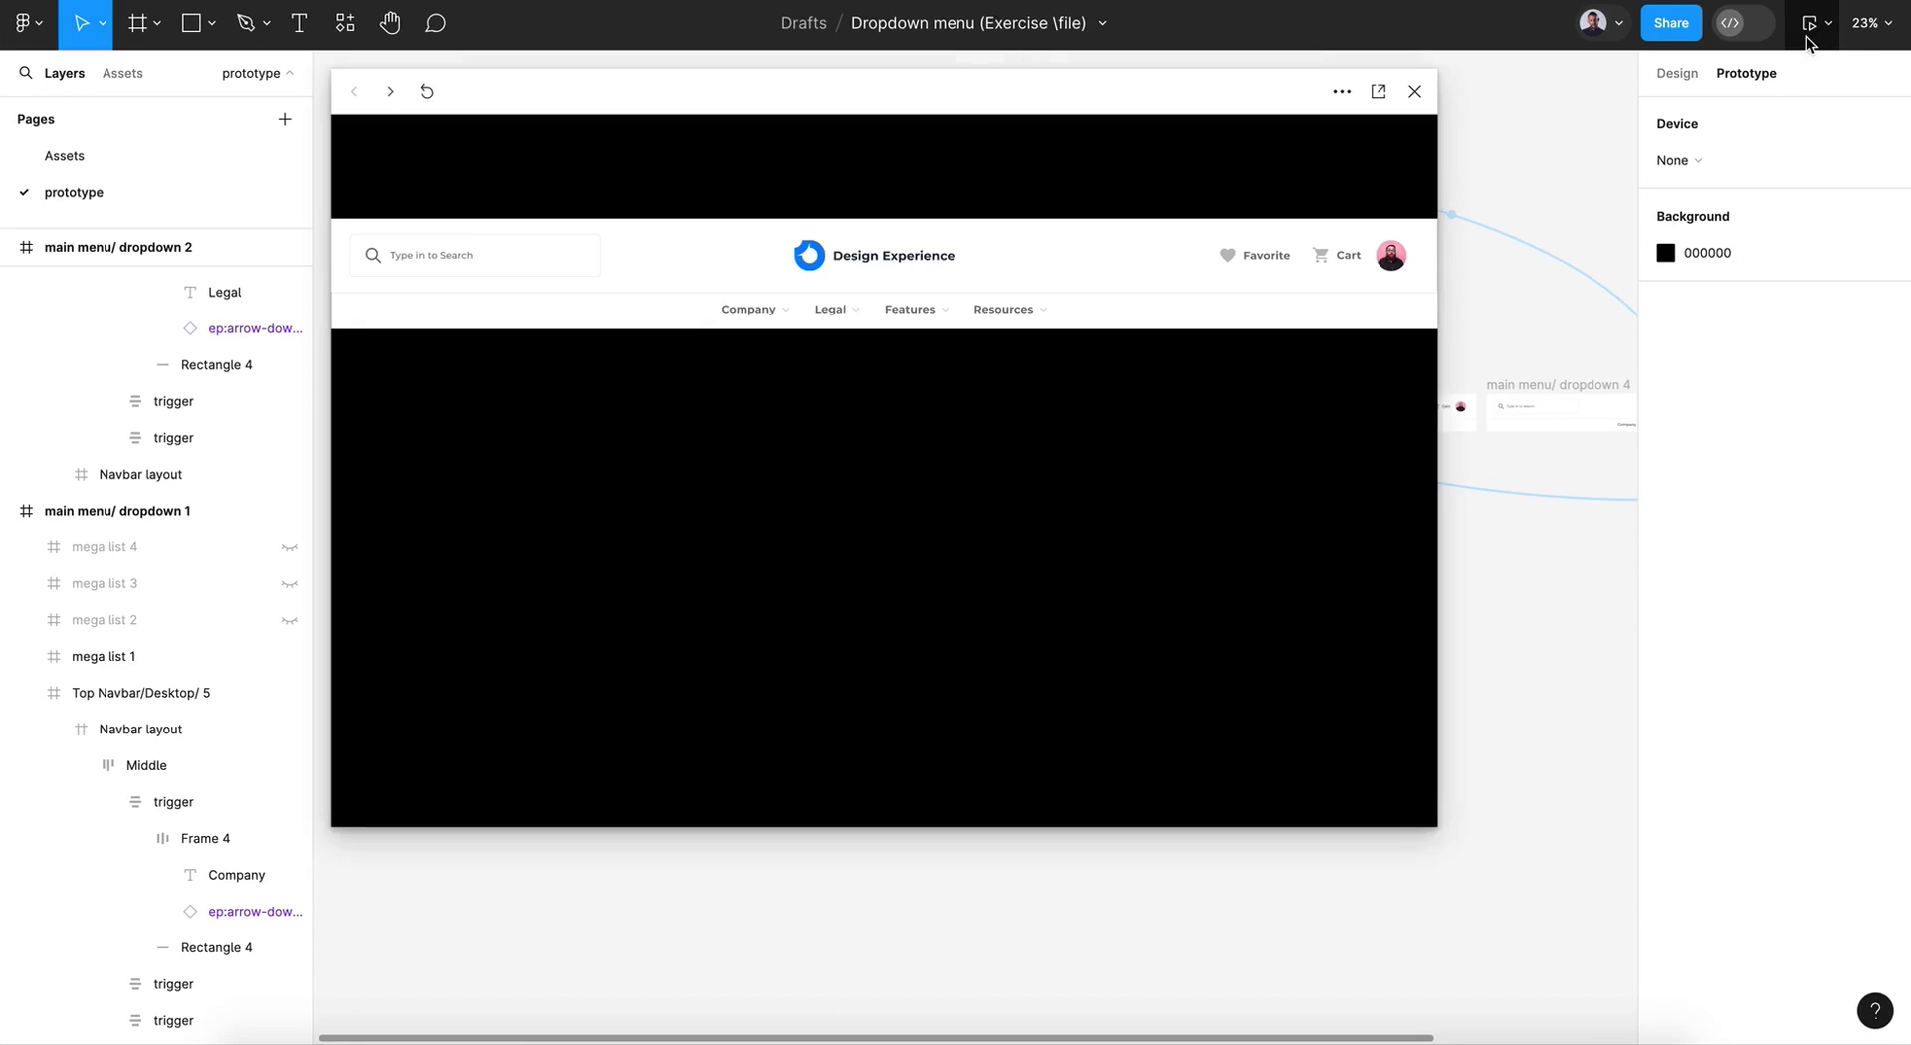
left_click(950, 448)
mouse_move(764, 333)
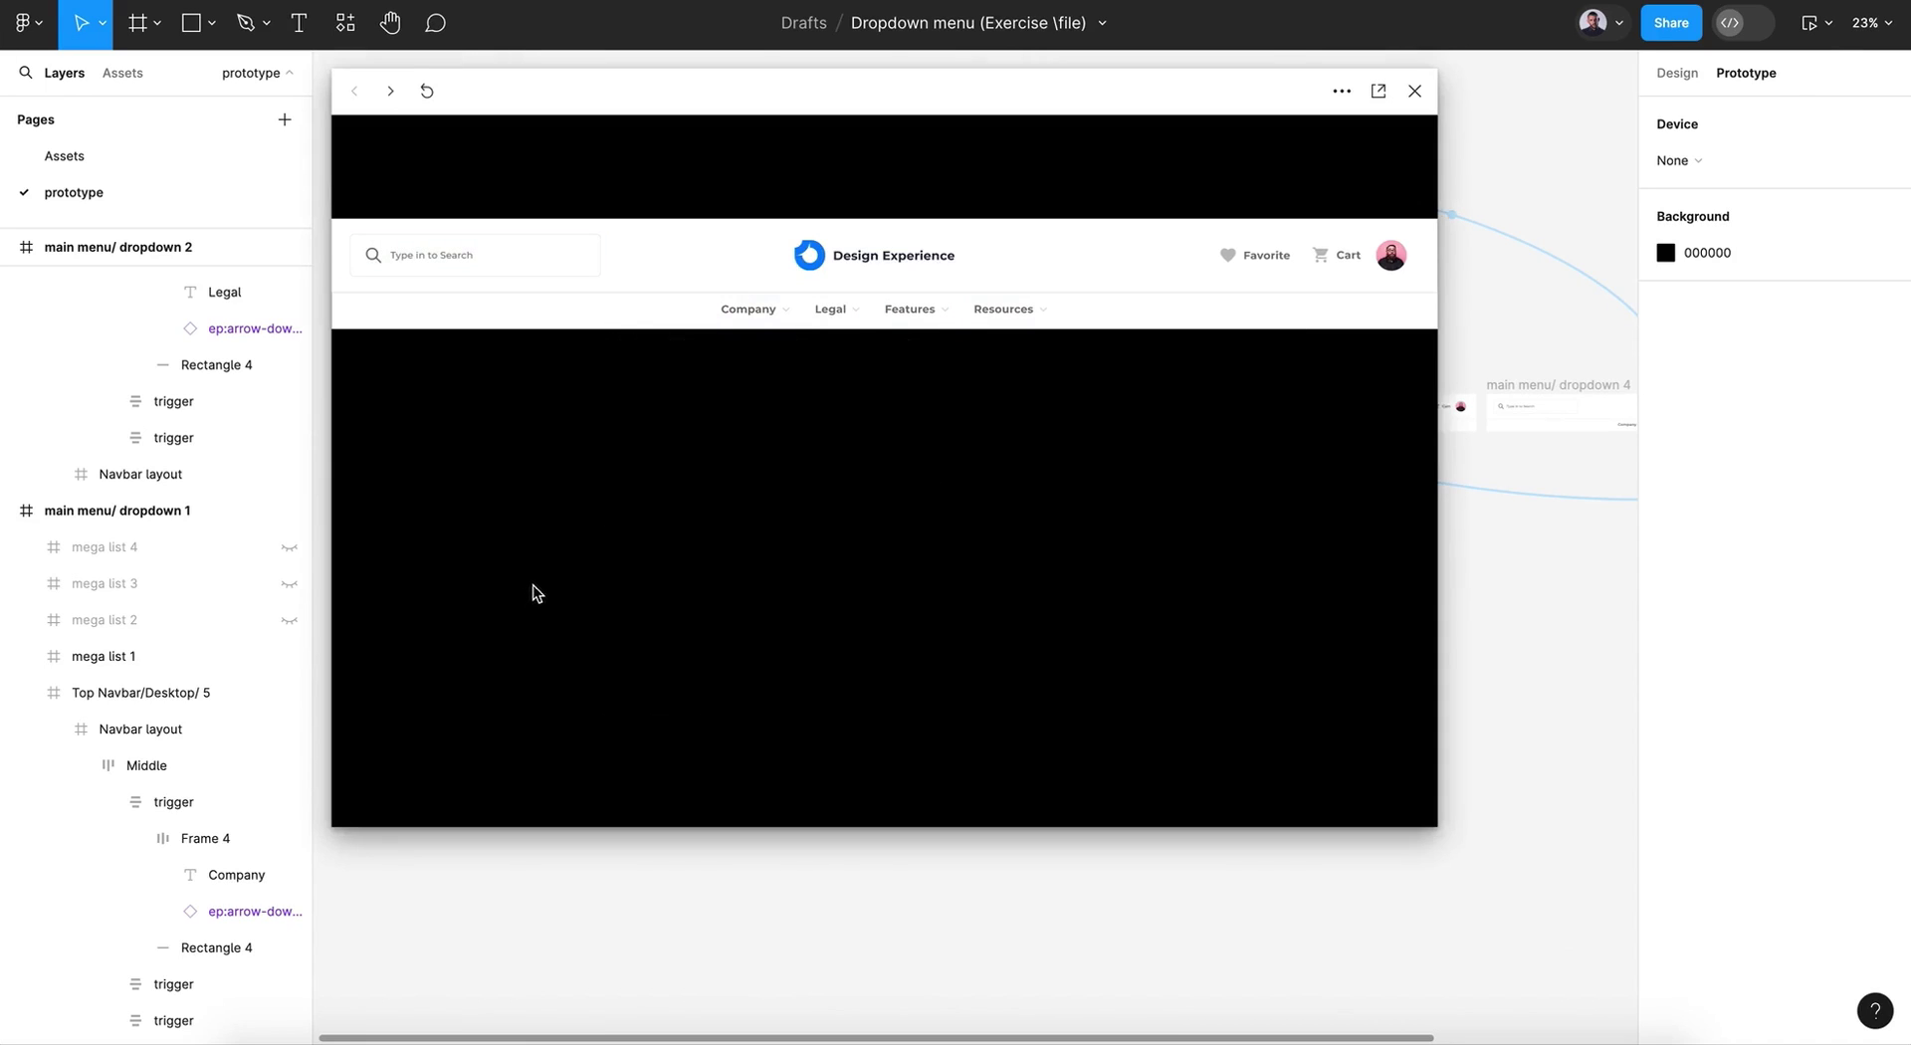
mouse_move(830, 310)
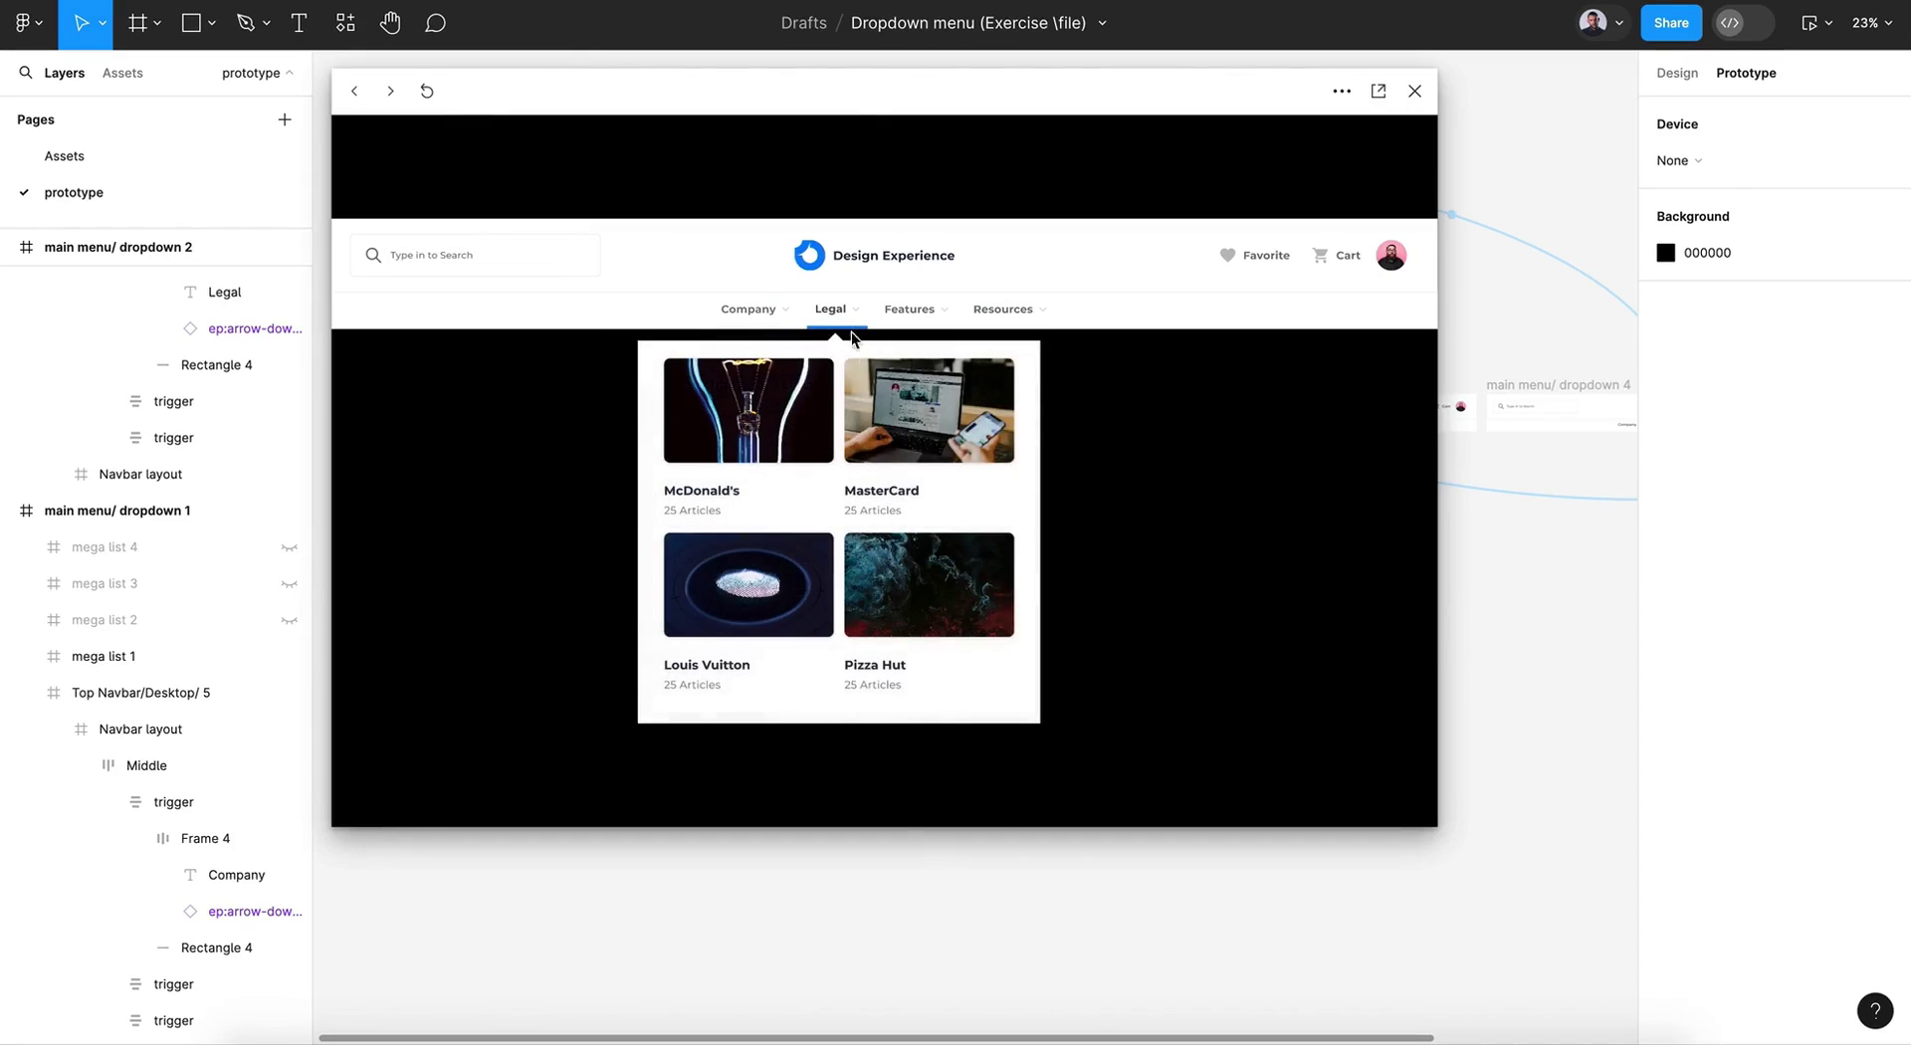
mouse_move(932, 331)
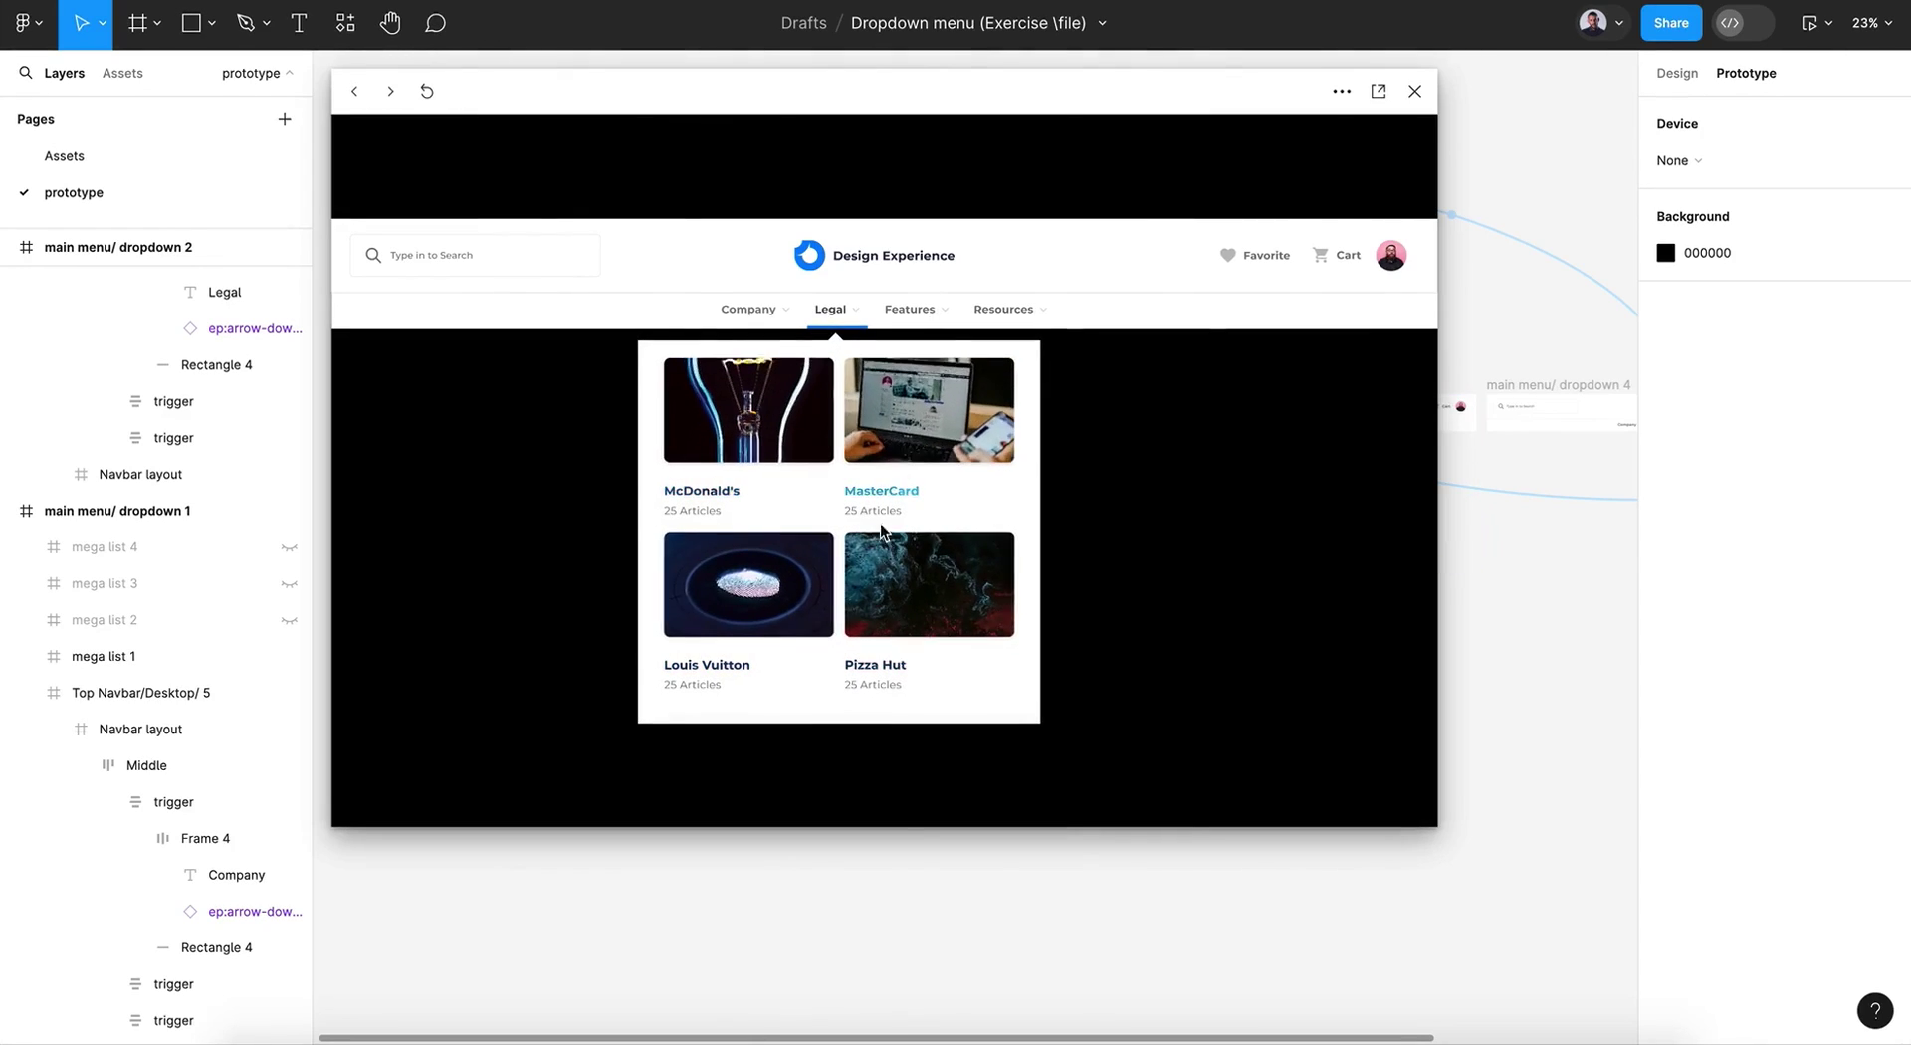
left_click(1080, 561)
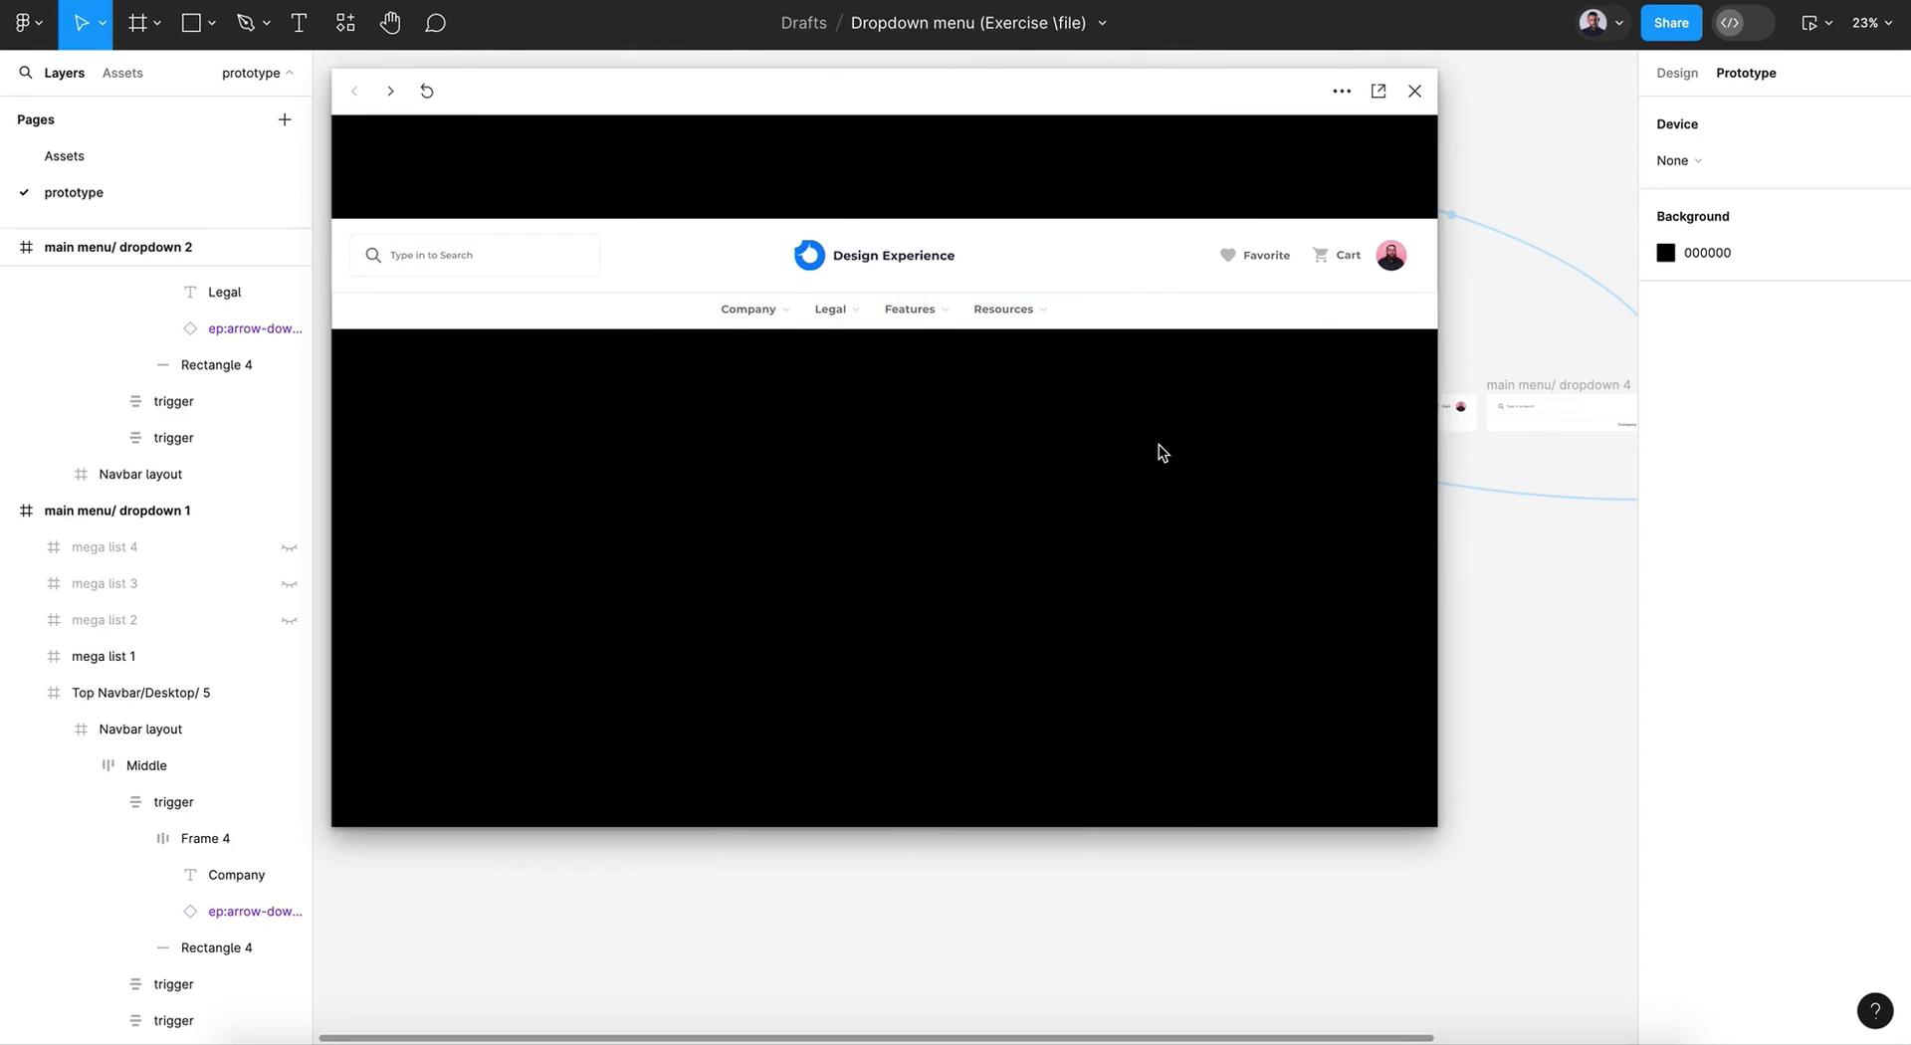
left_click(1415, 91)
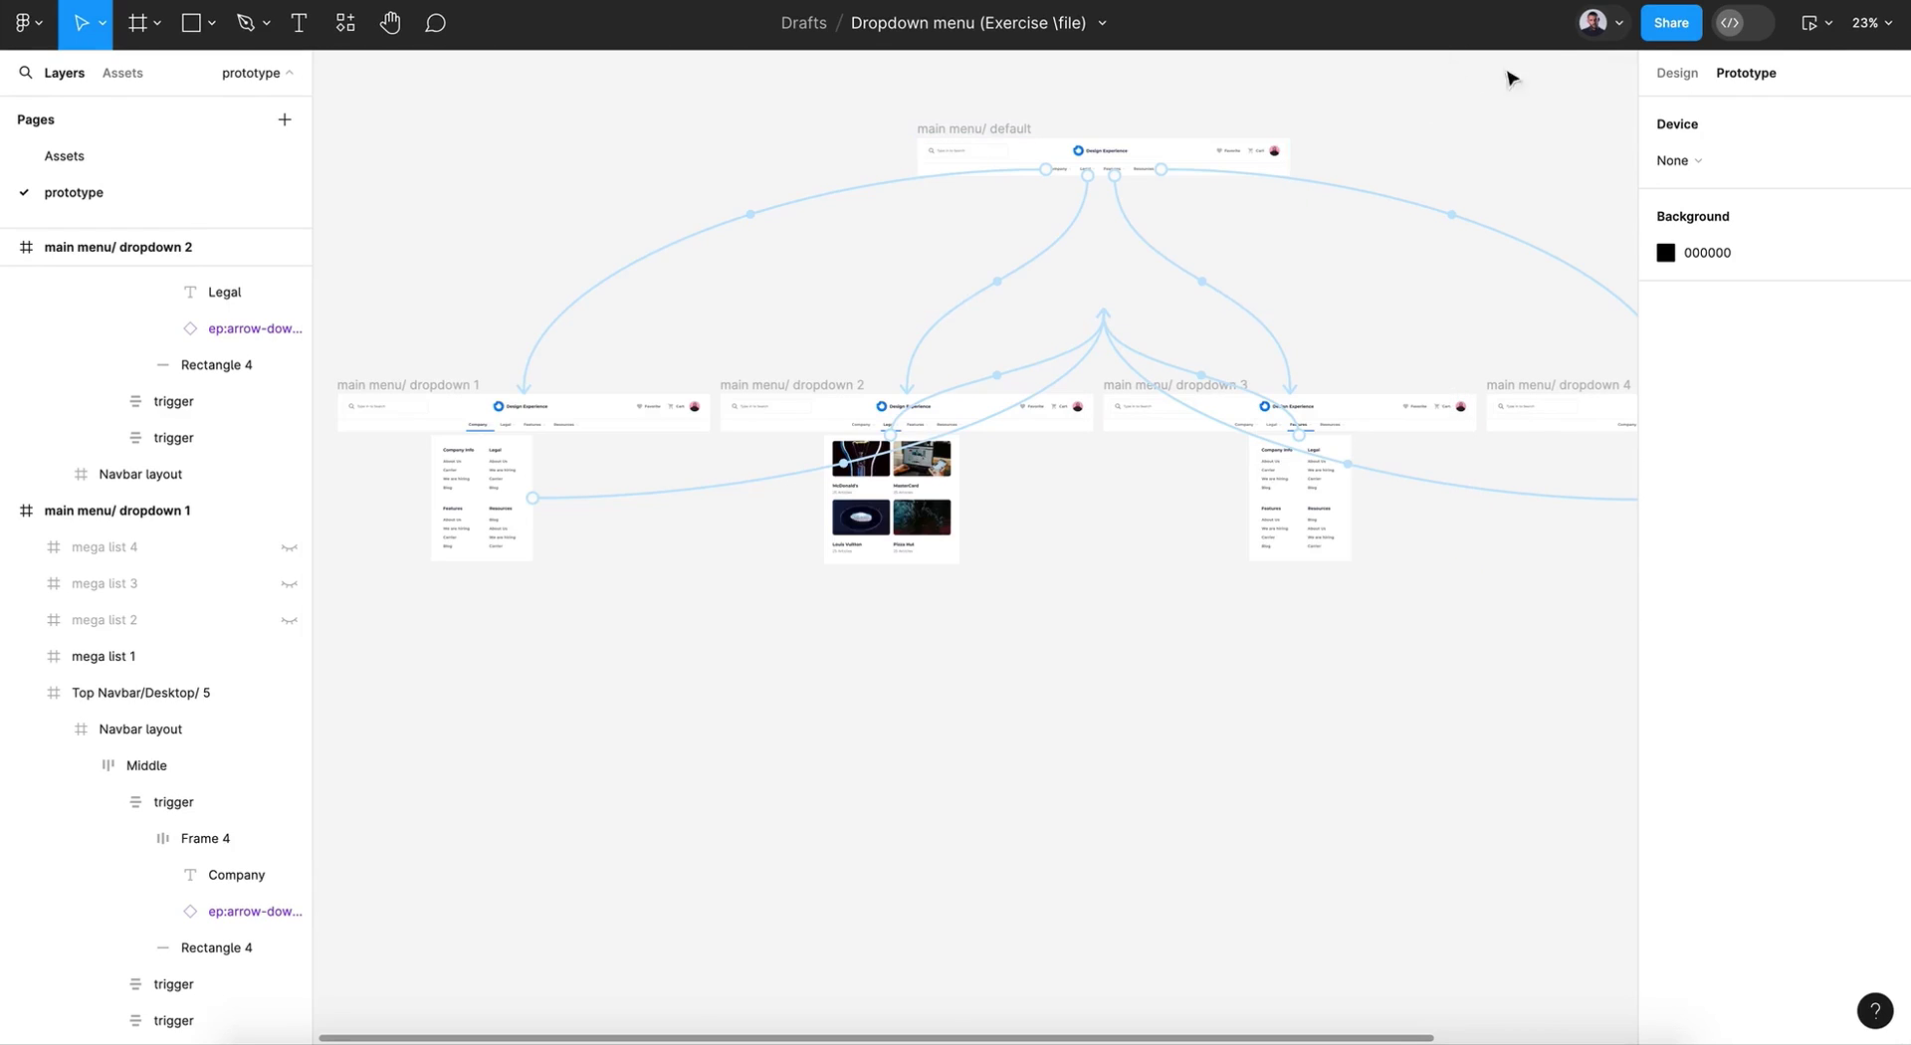
Step: Present the prototype in its own view, test the Company, Legal, Features and Resources dropdowns, and close the presentation
left_click(1826, 30)
left_click(1764, 80)
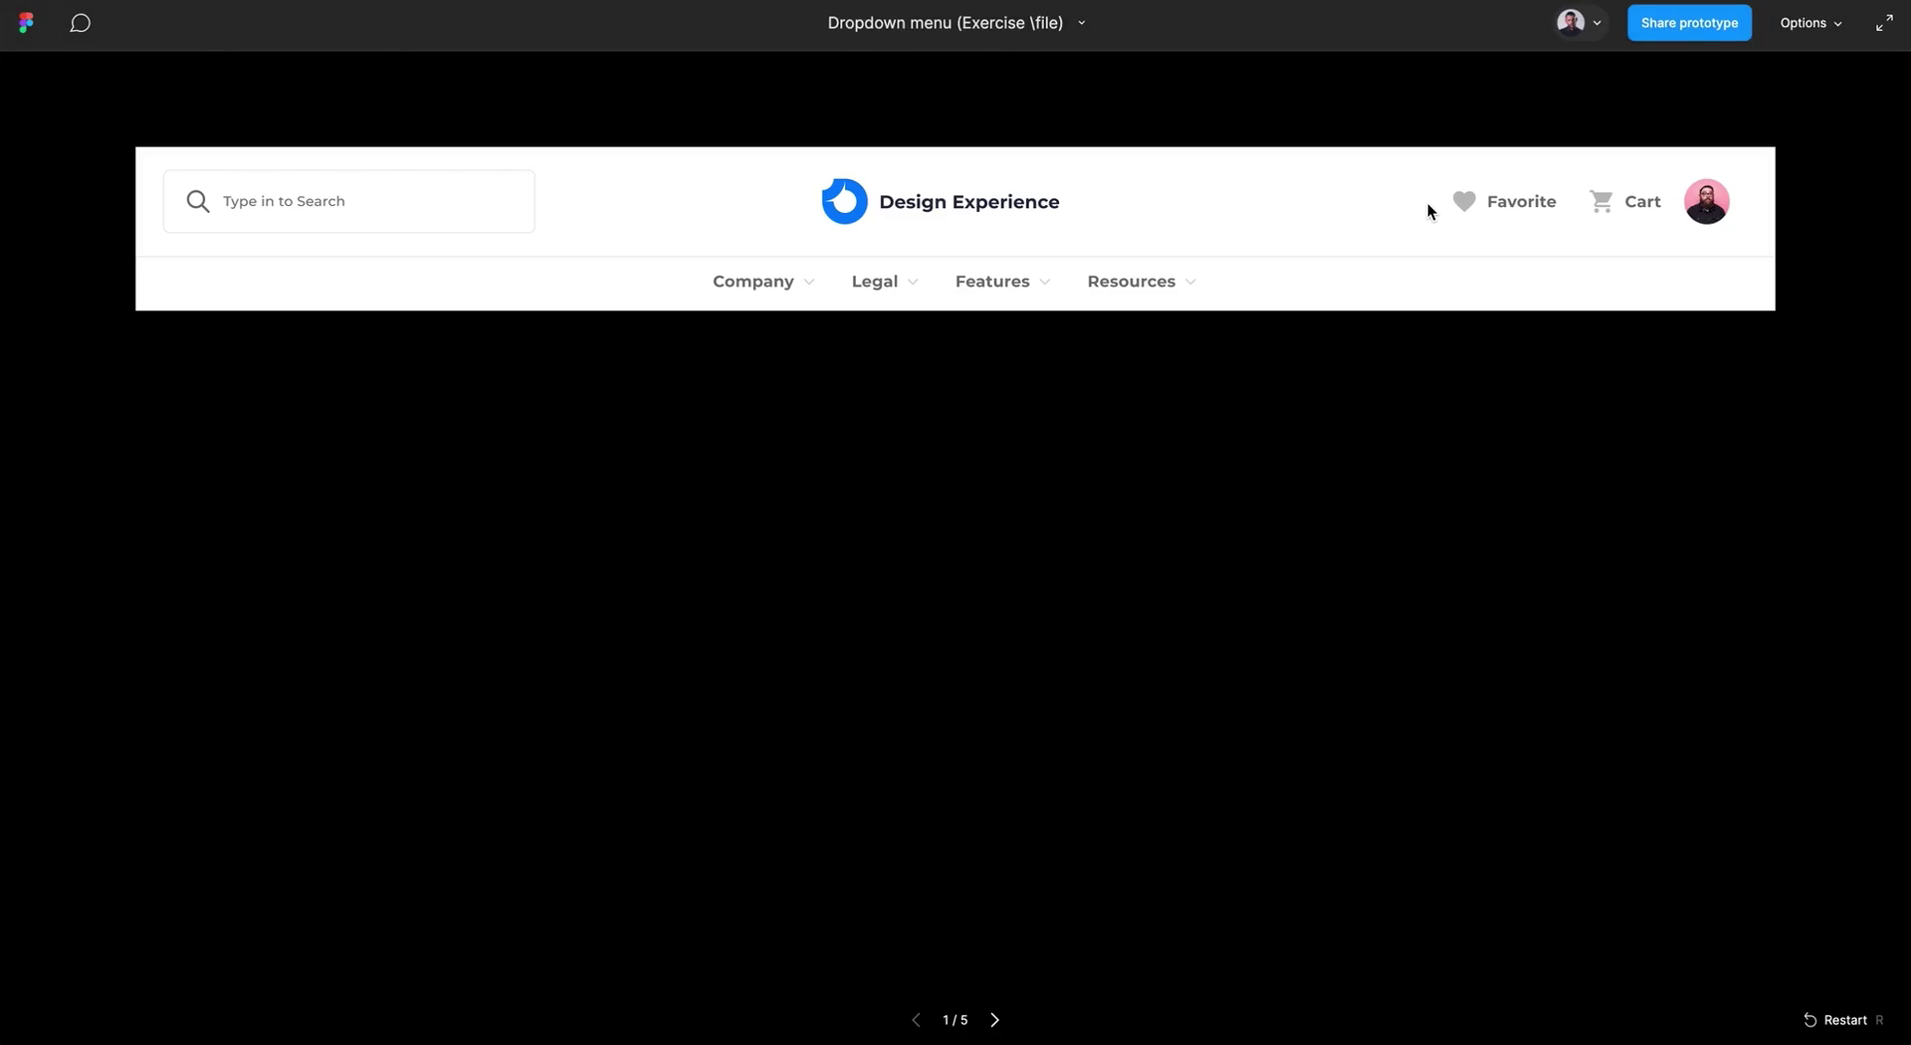
mouse_move(1011, 289)
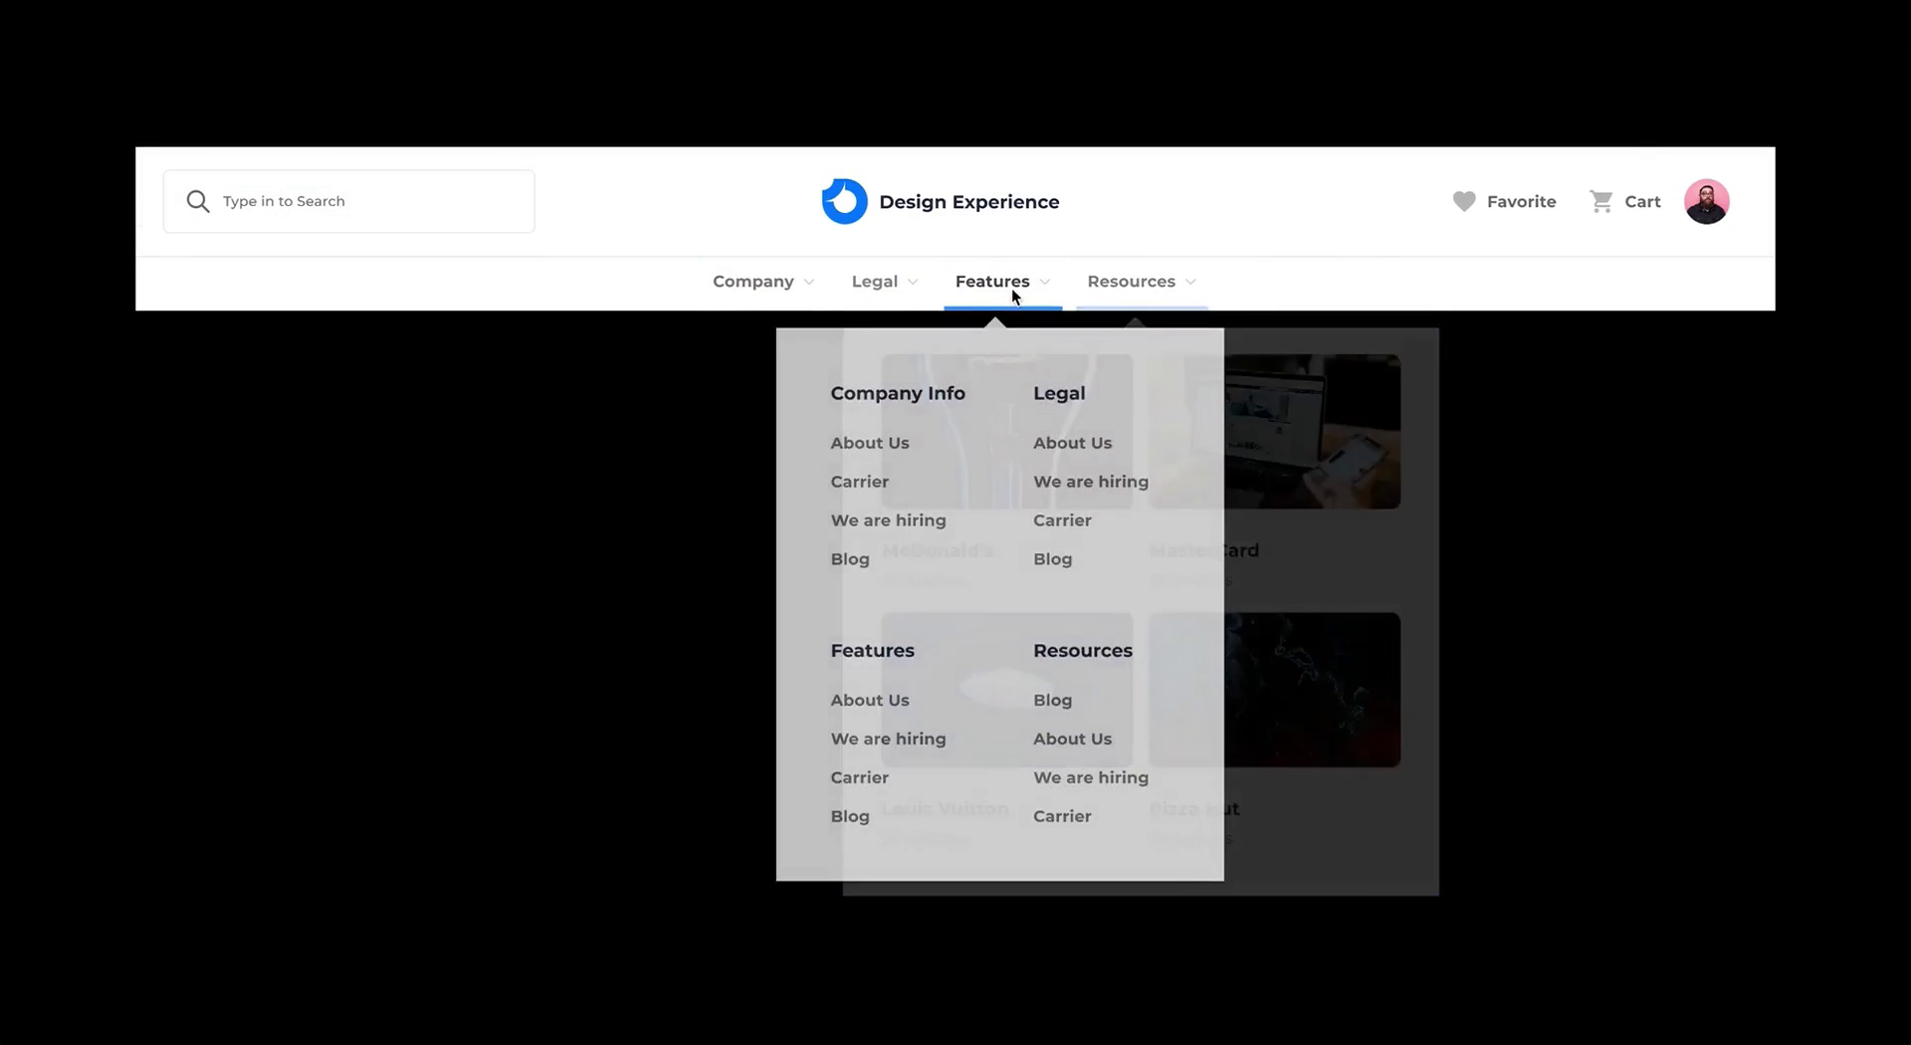
mouse_move(763, 299)
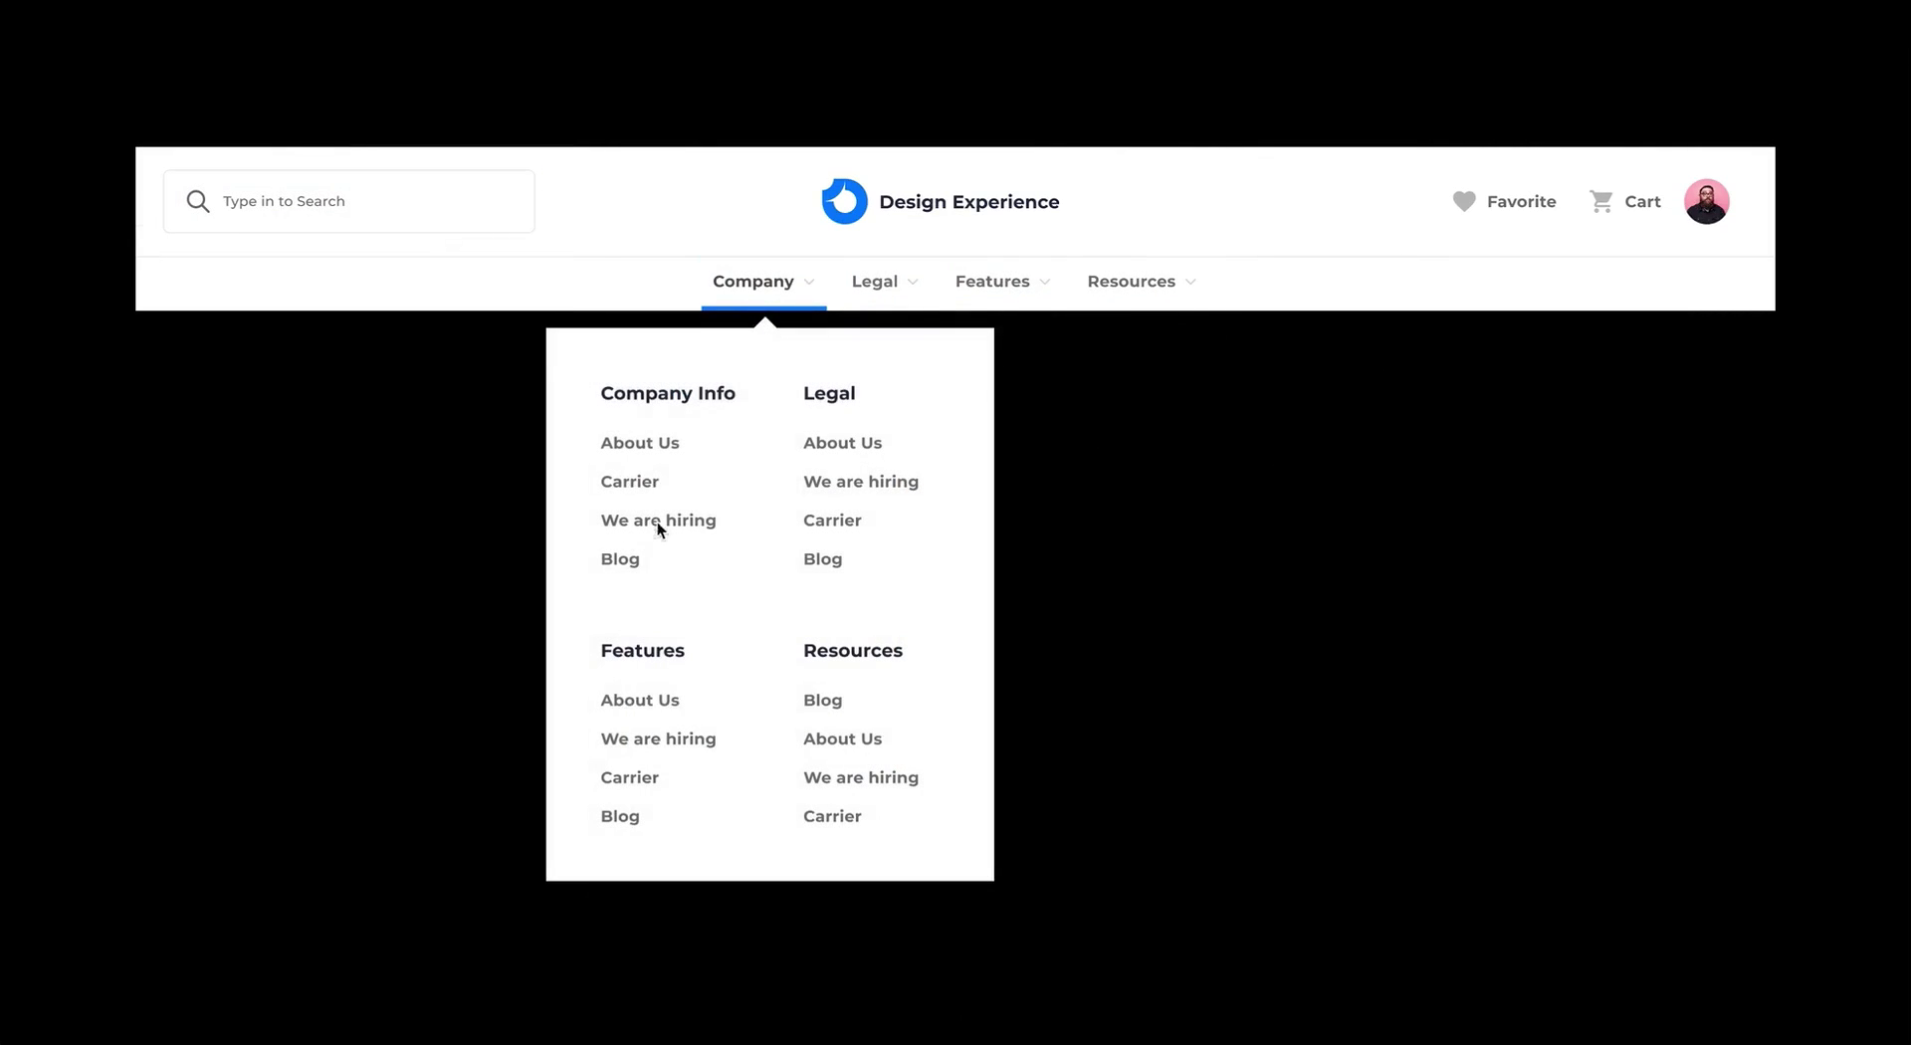
mouse_move(871, 299)
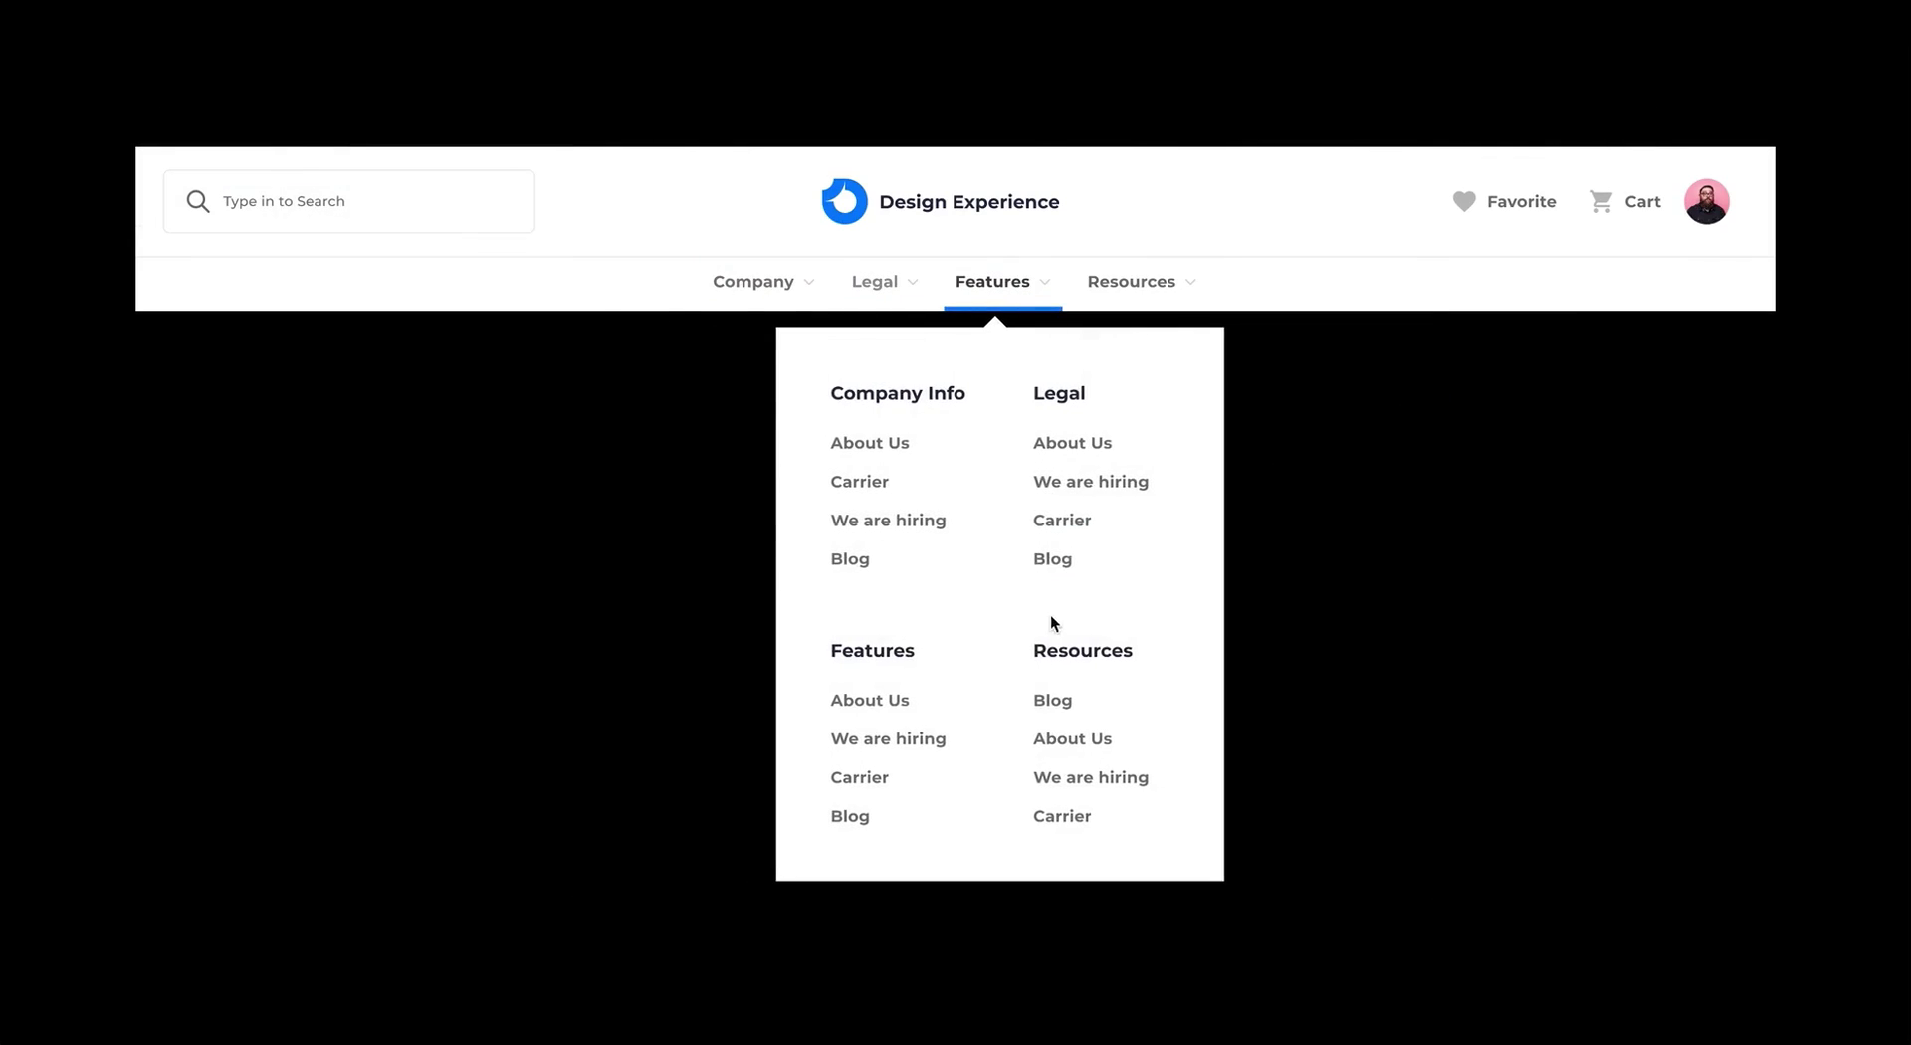
mouse_move(1144, 286)
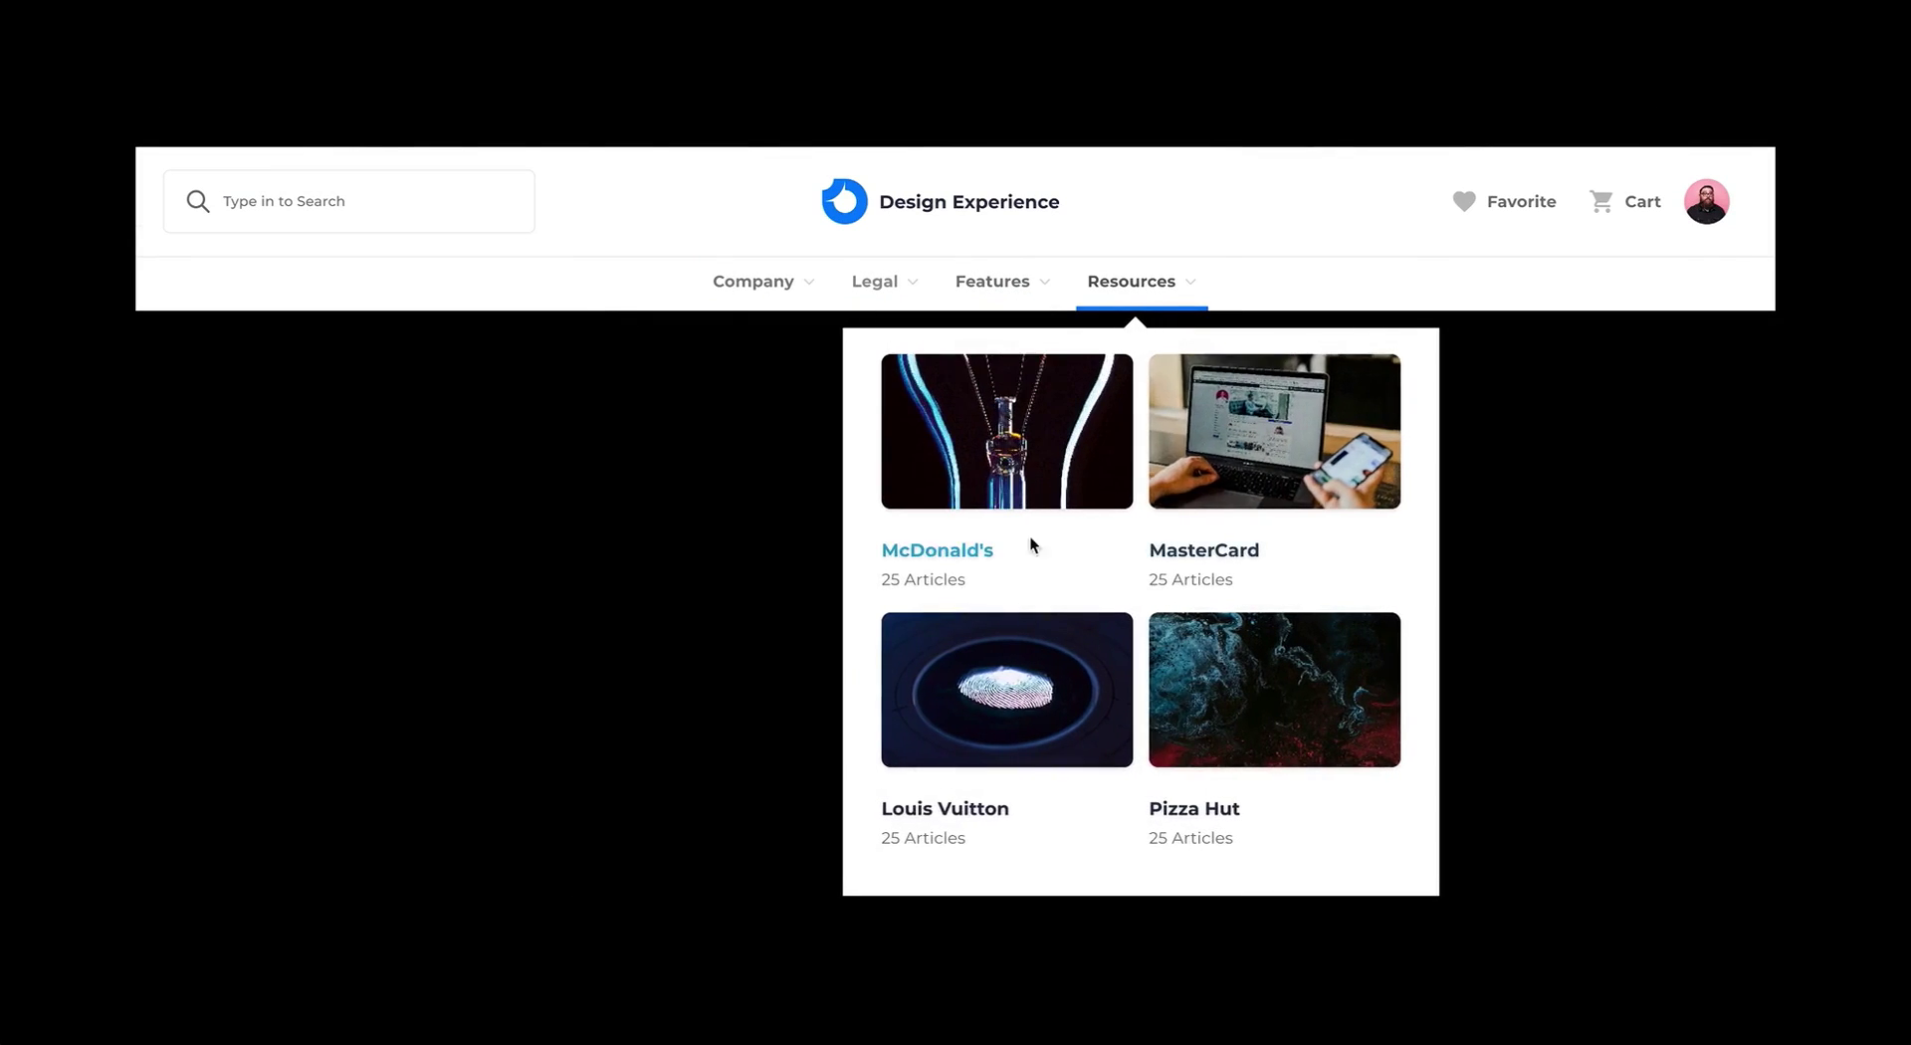
key("ctrl+w")
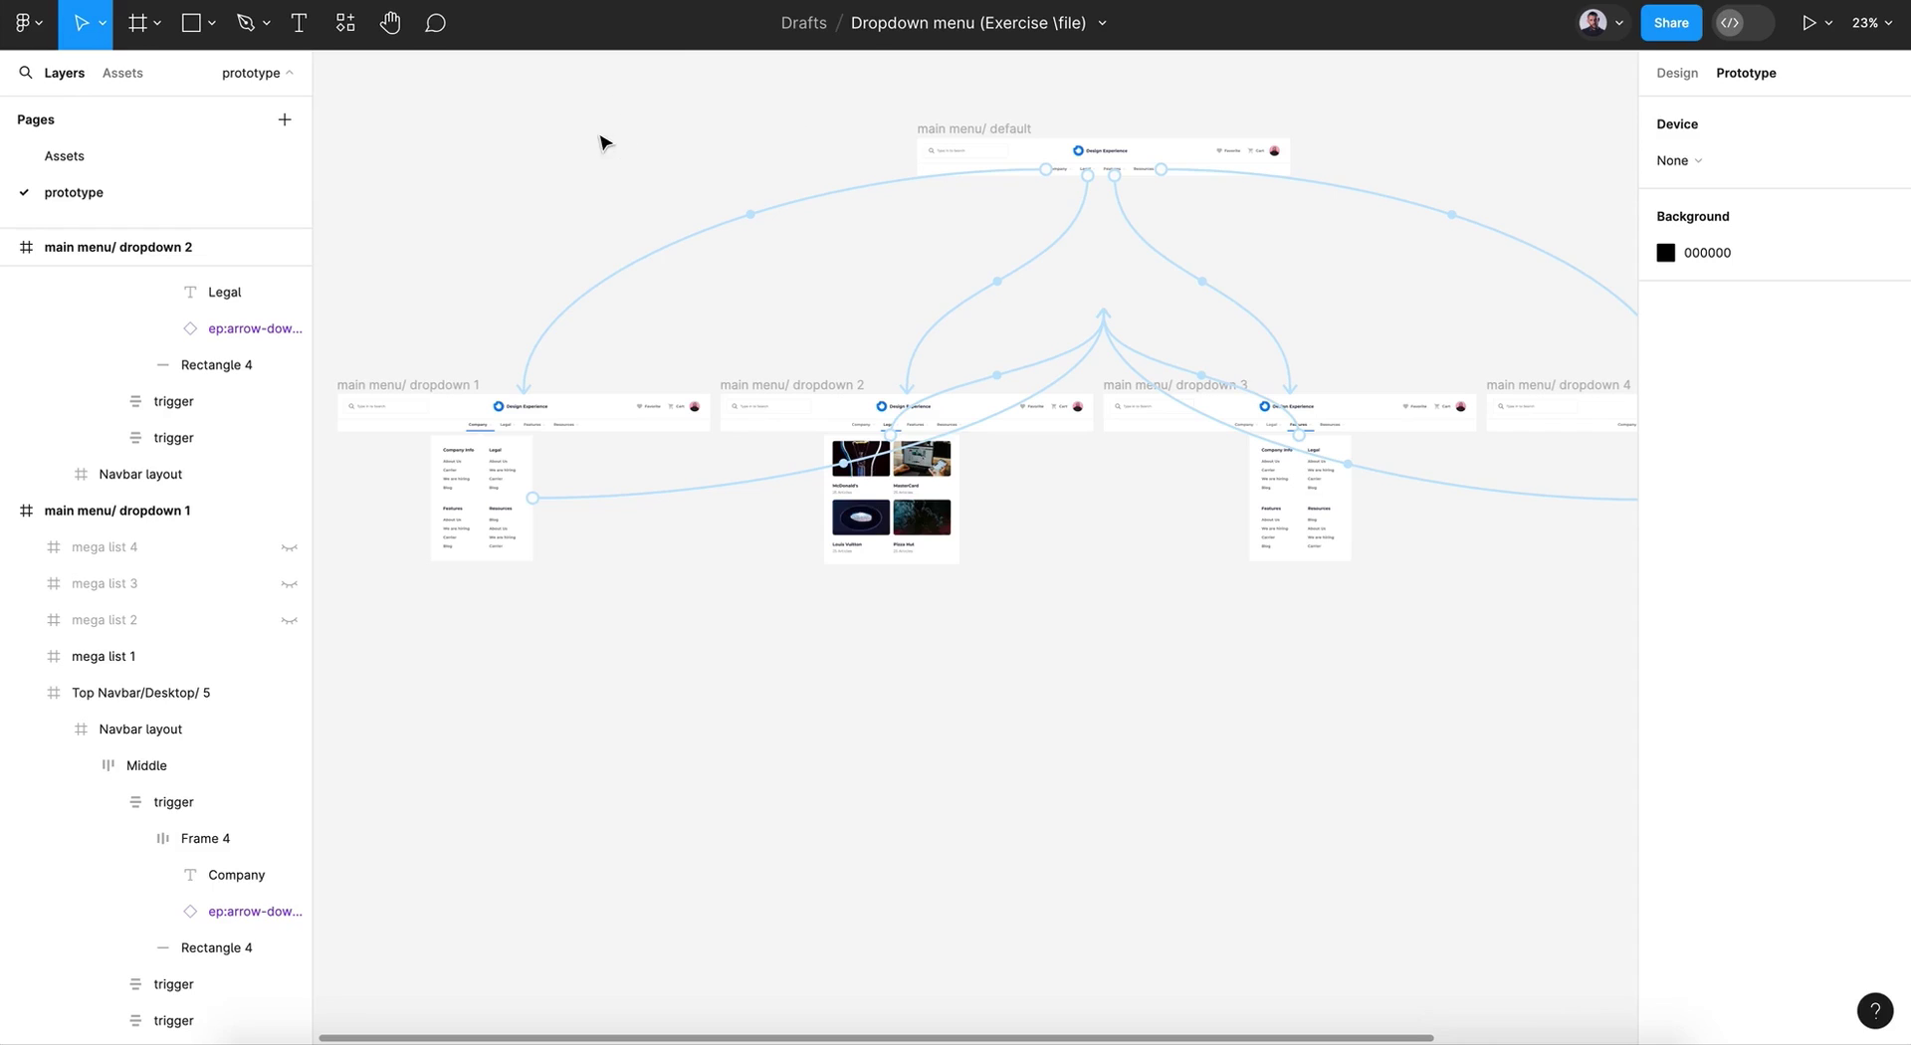
Step: Combine main menu/ default and the four main menu/ dropdown frames into one component set
scroll(601, 142, "down", 2)
left_click(1678, 76)
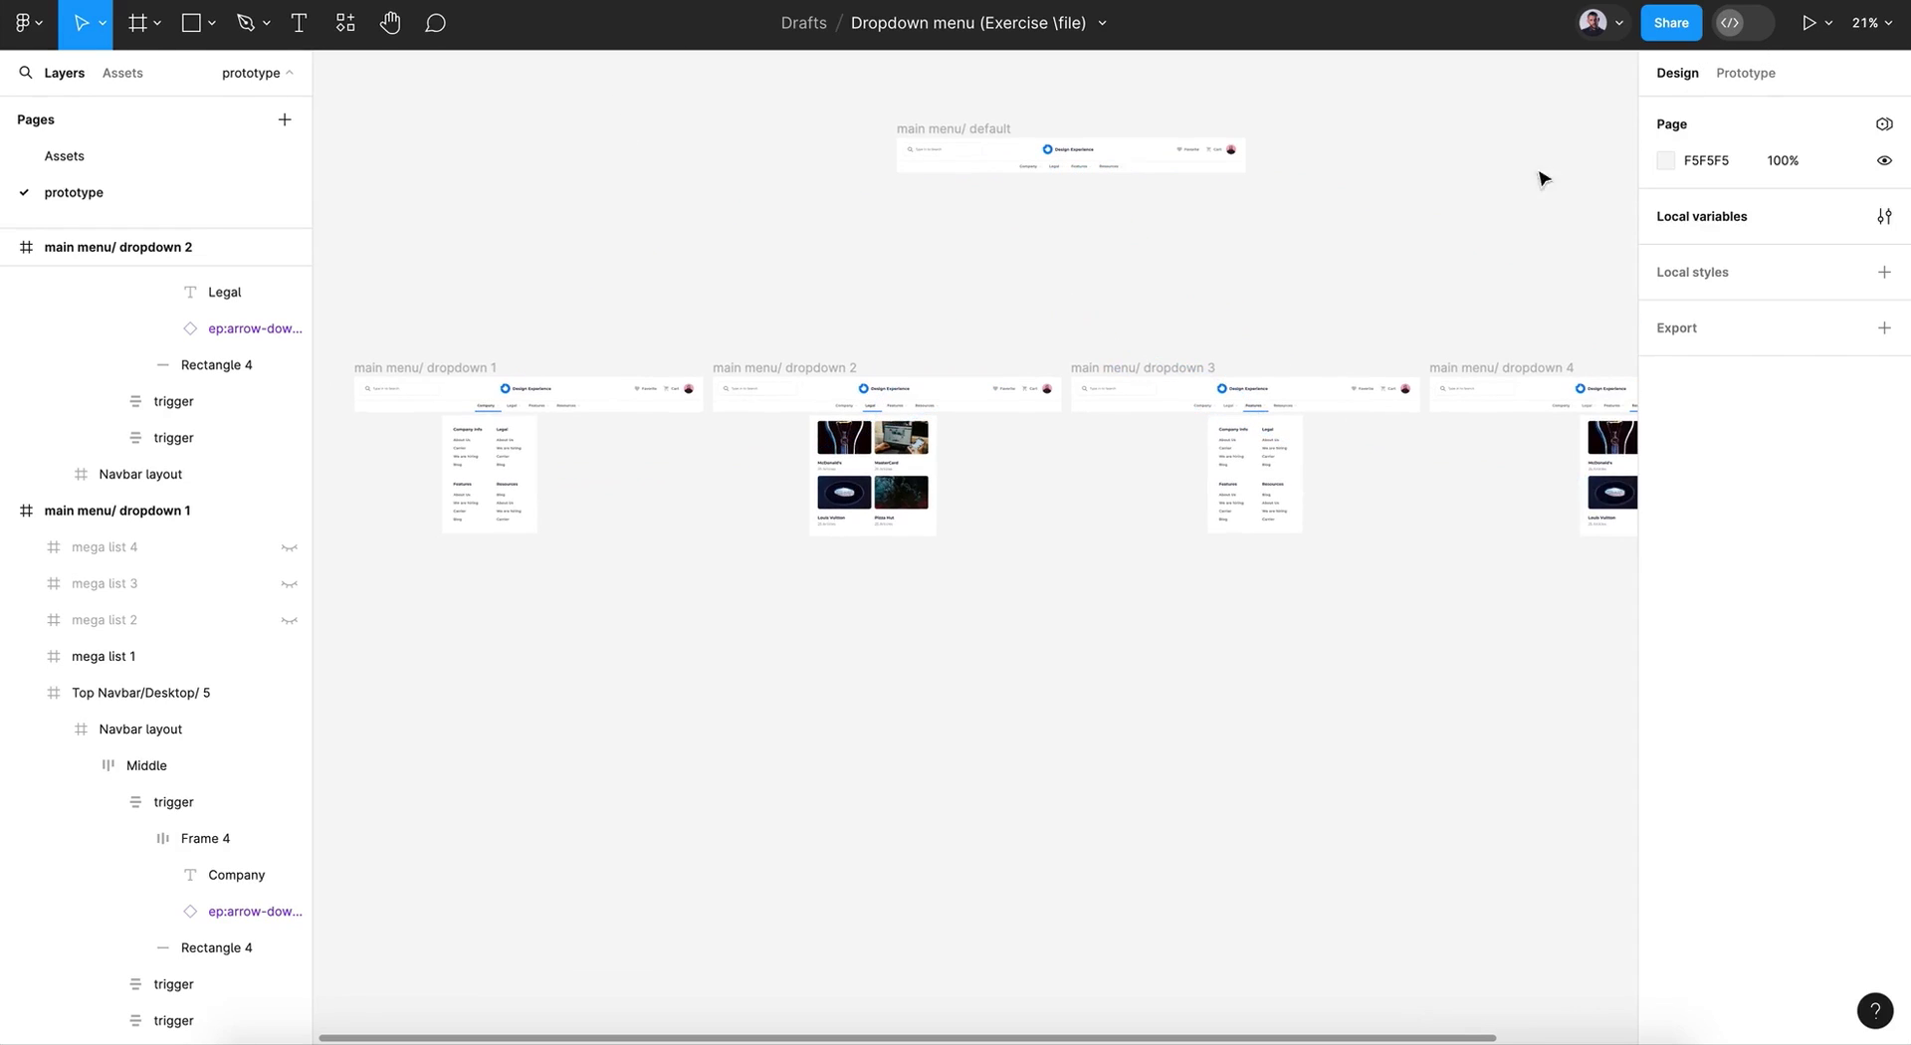
scroll(1334, 312, "down", 3)
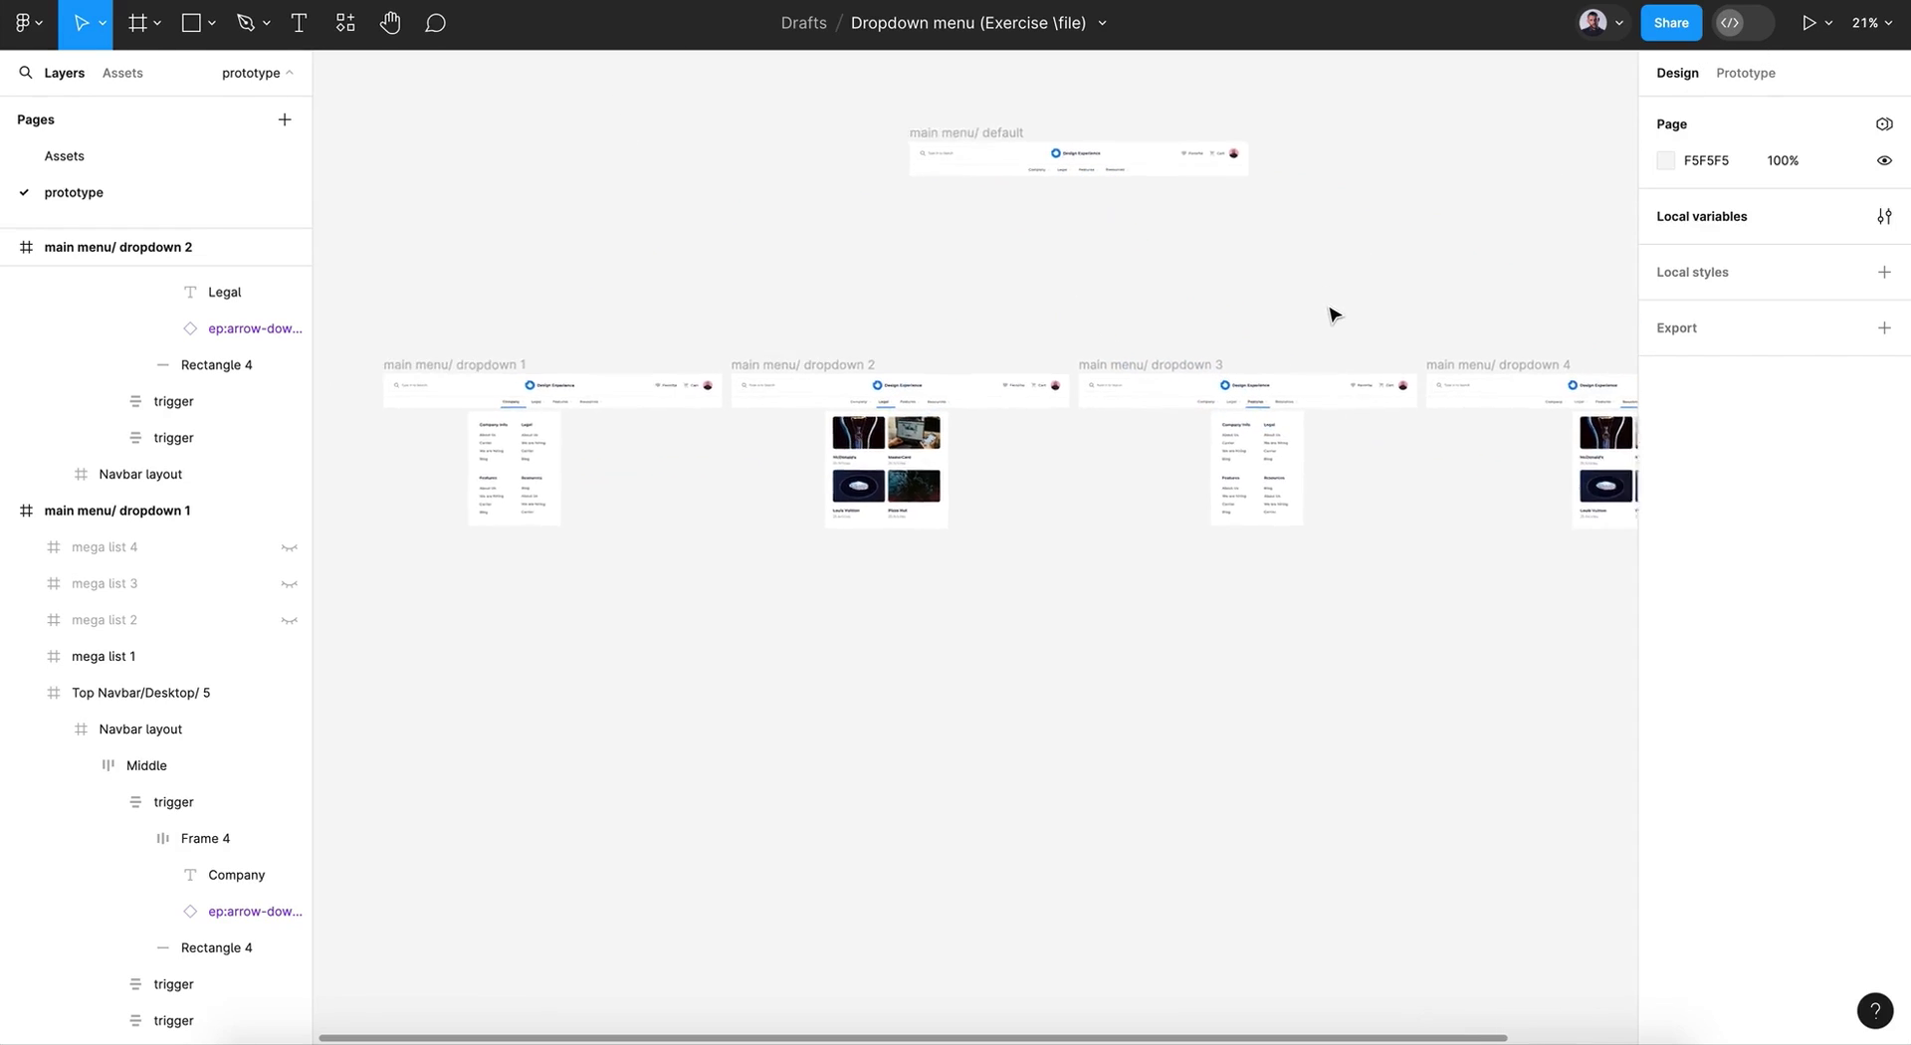
left_click(1075, 177)
left_click(683, 193)
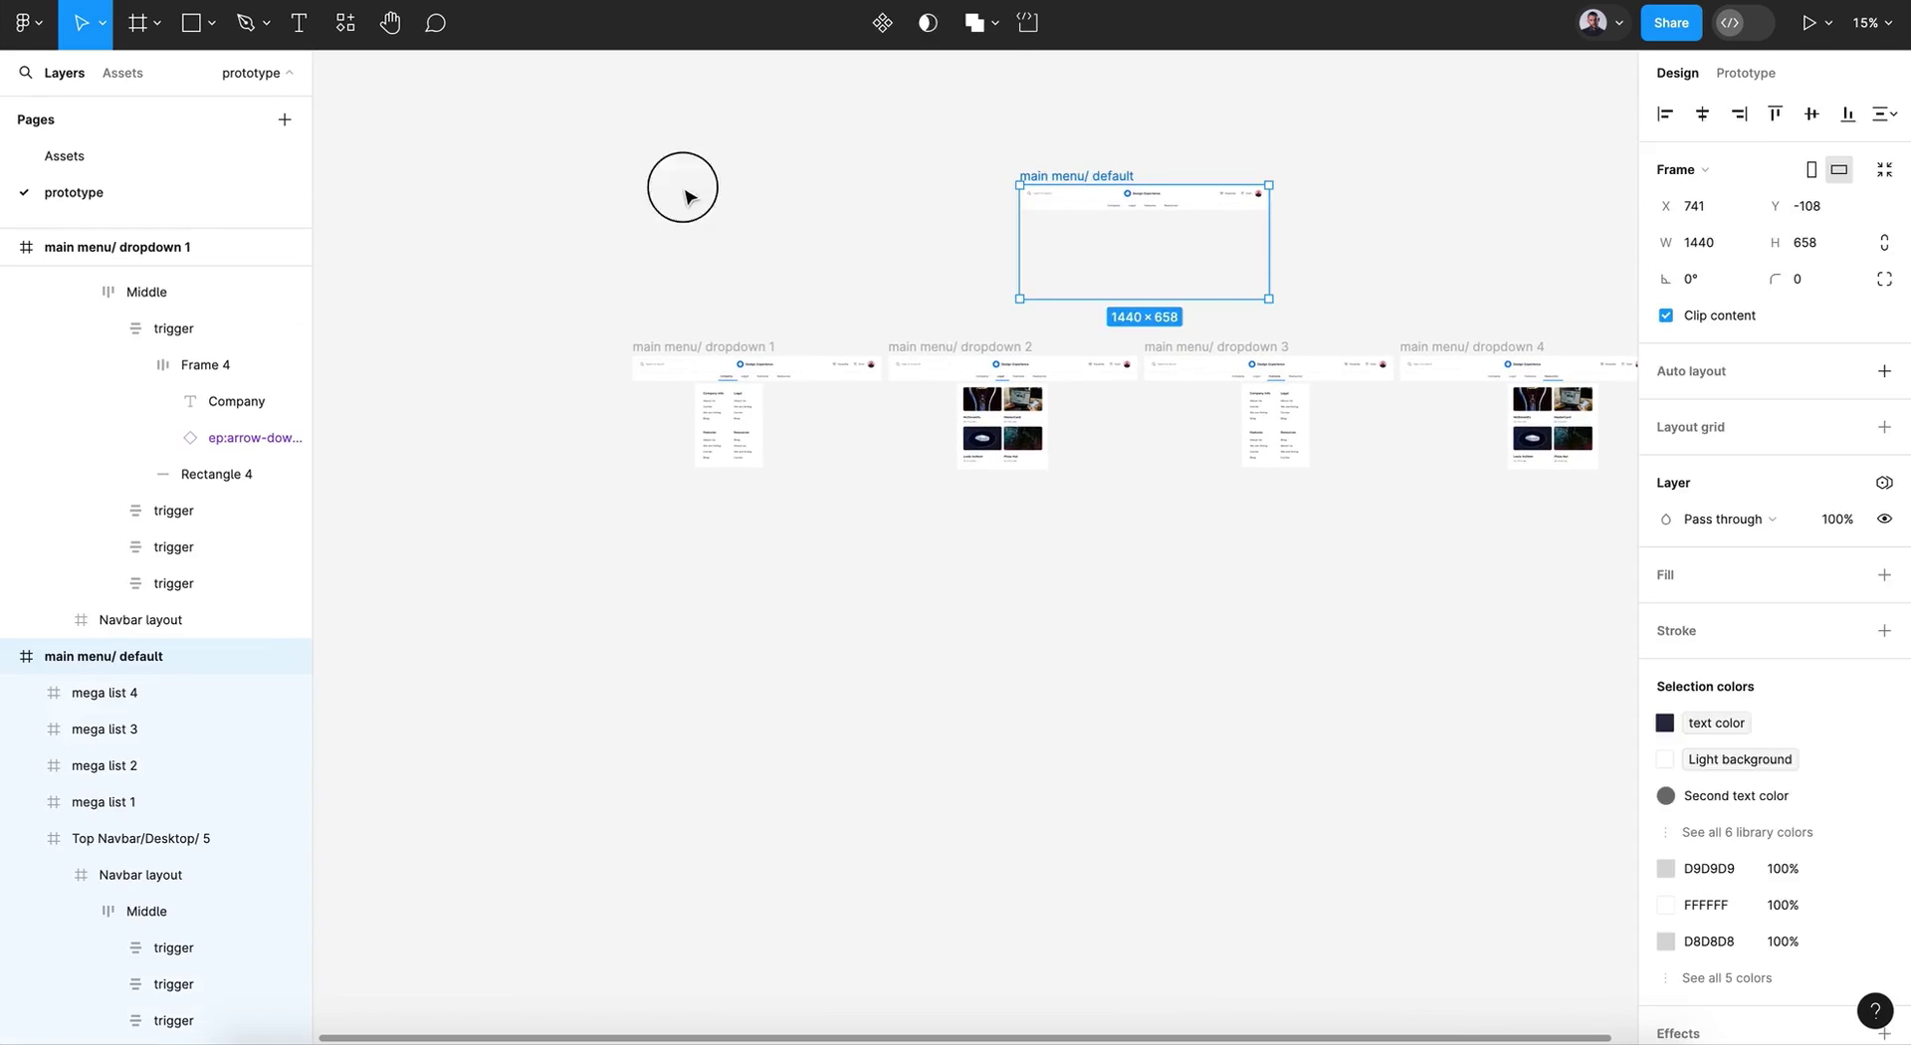
left_click_drag(502, 180, 1642, 652)
left_click(907, 33)
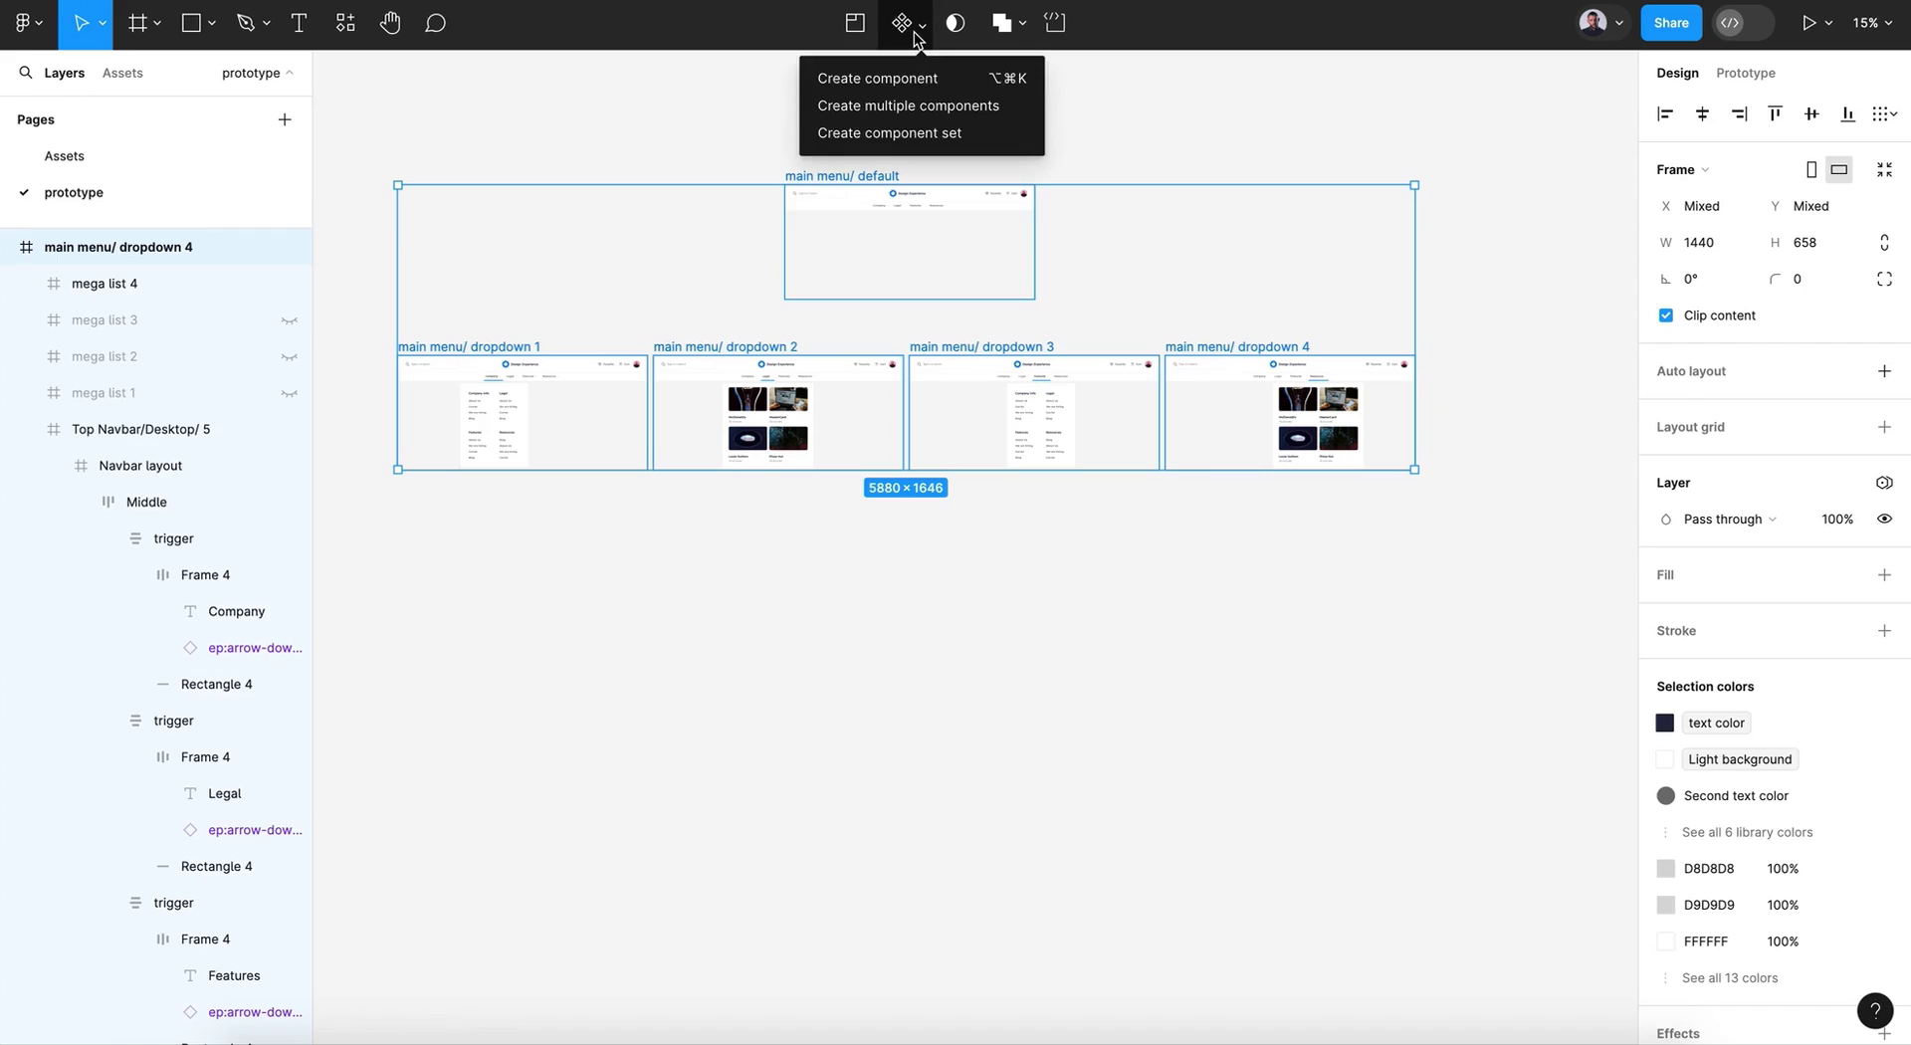
left_click(934, 132)
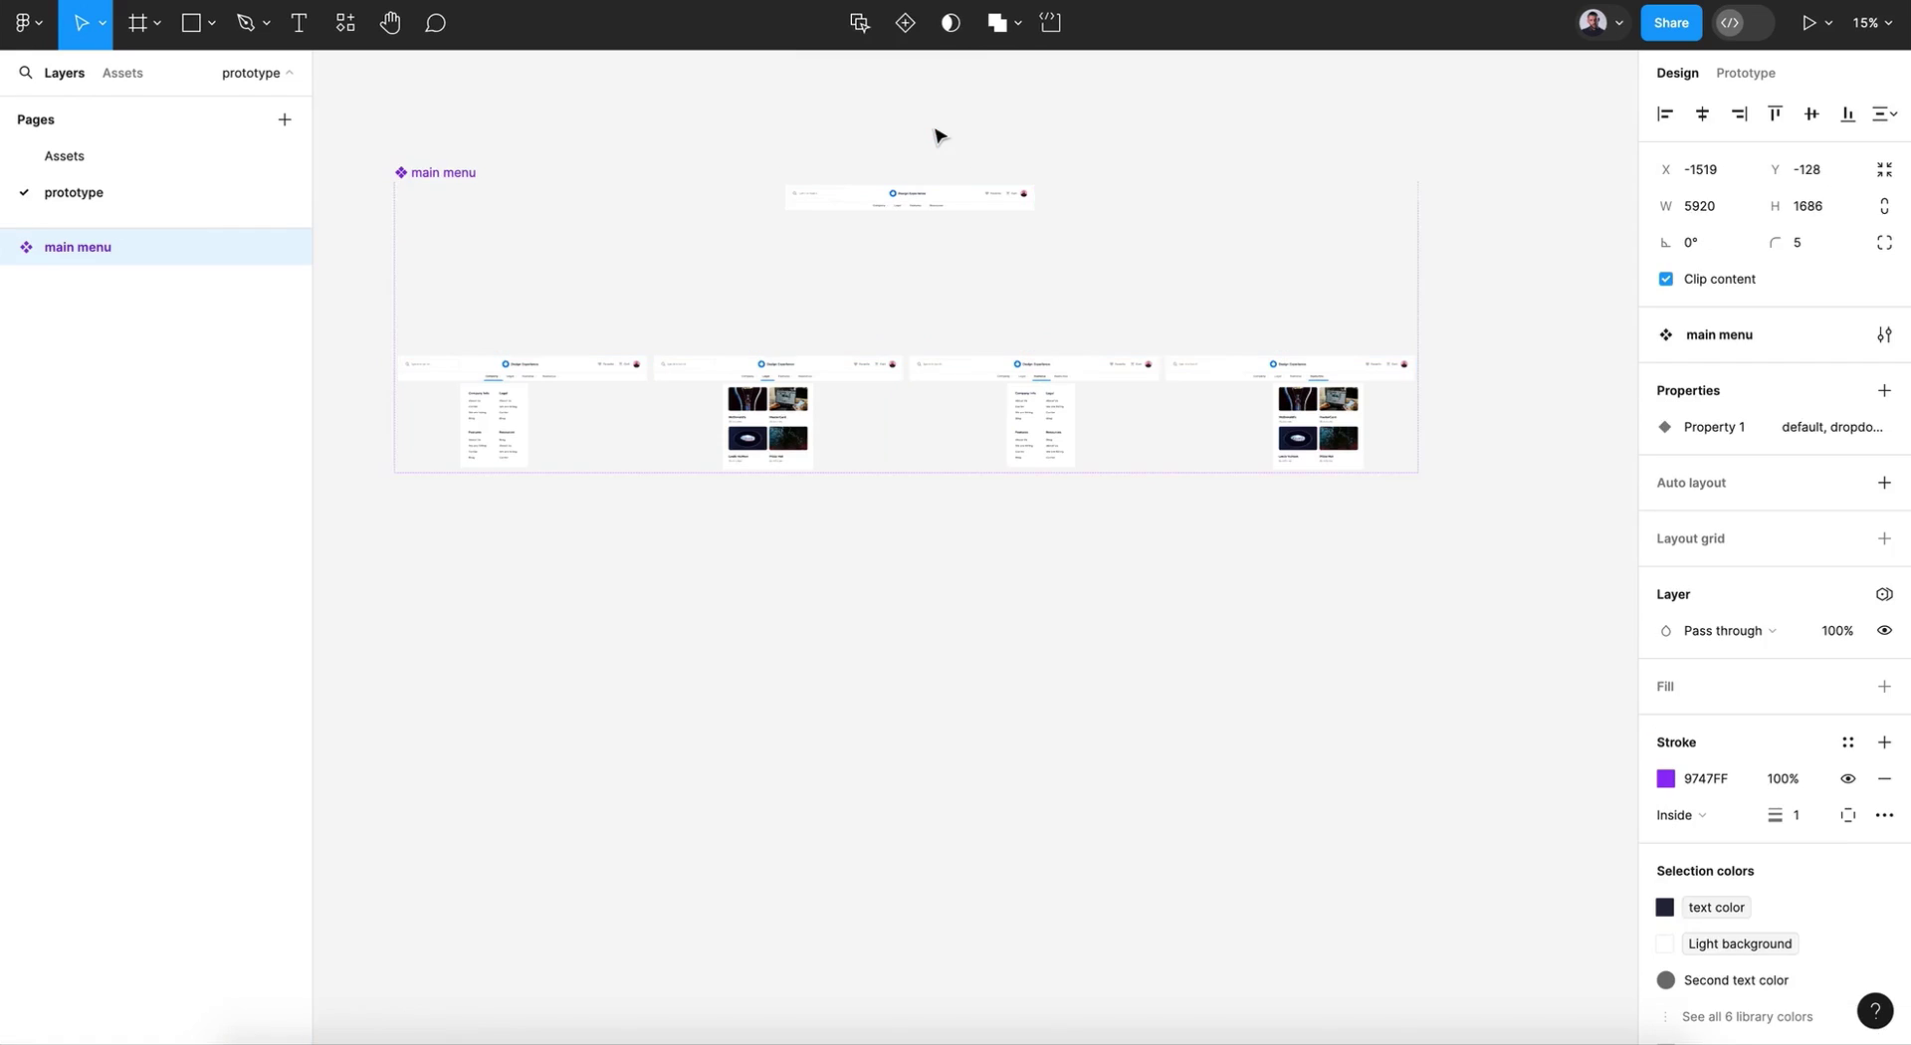
left_click(661, 153)
left_click(445, 173)
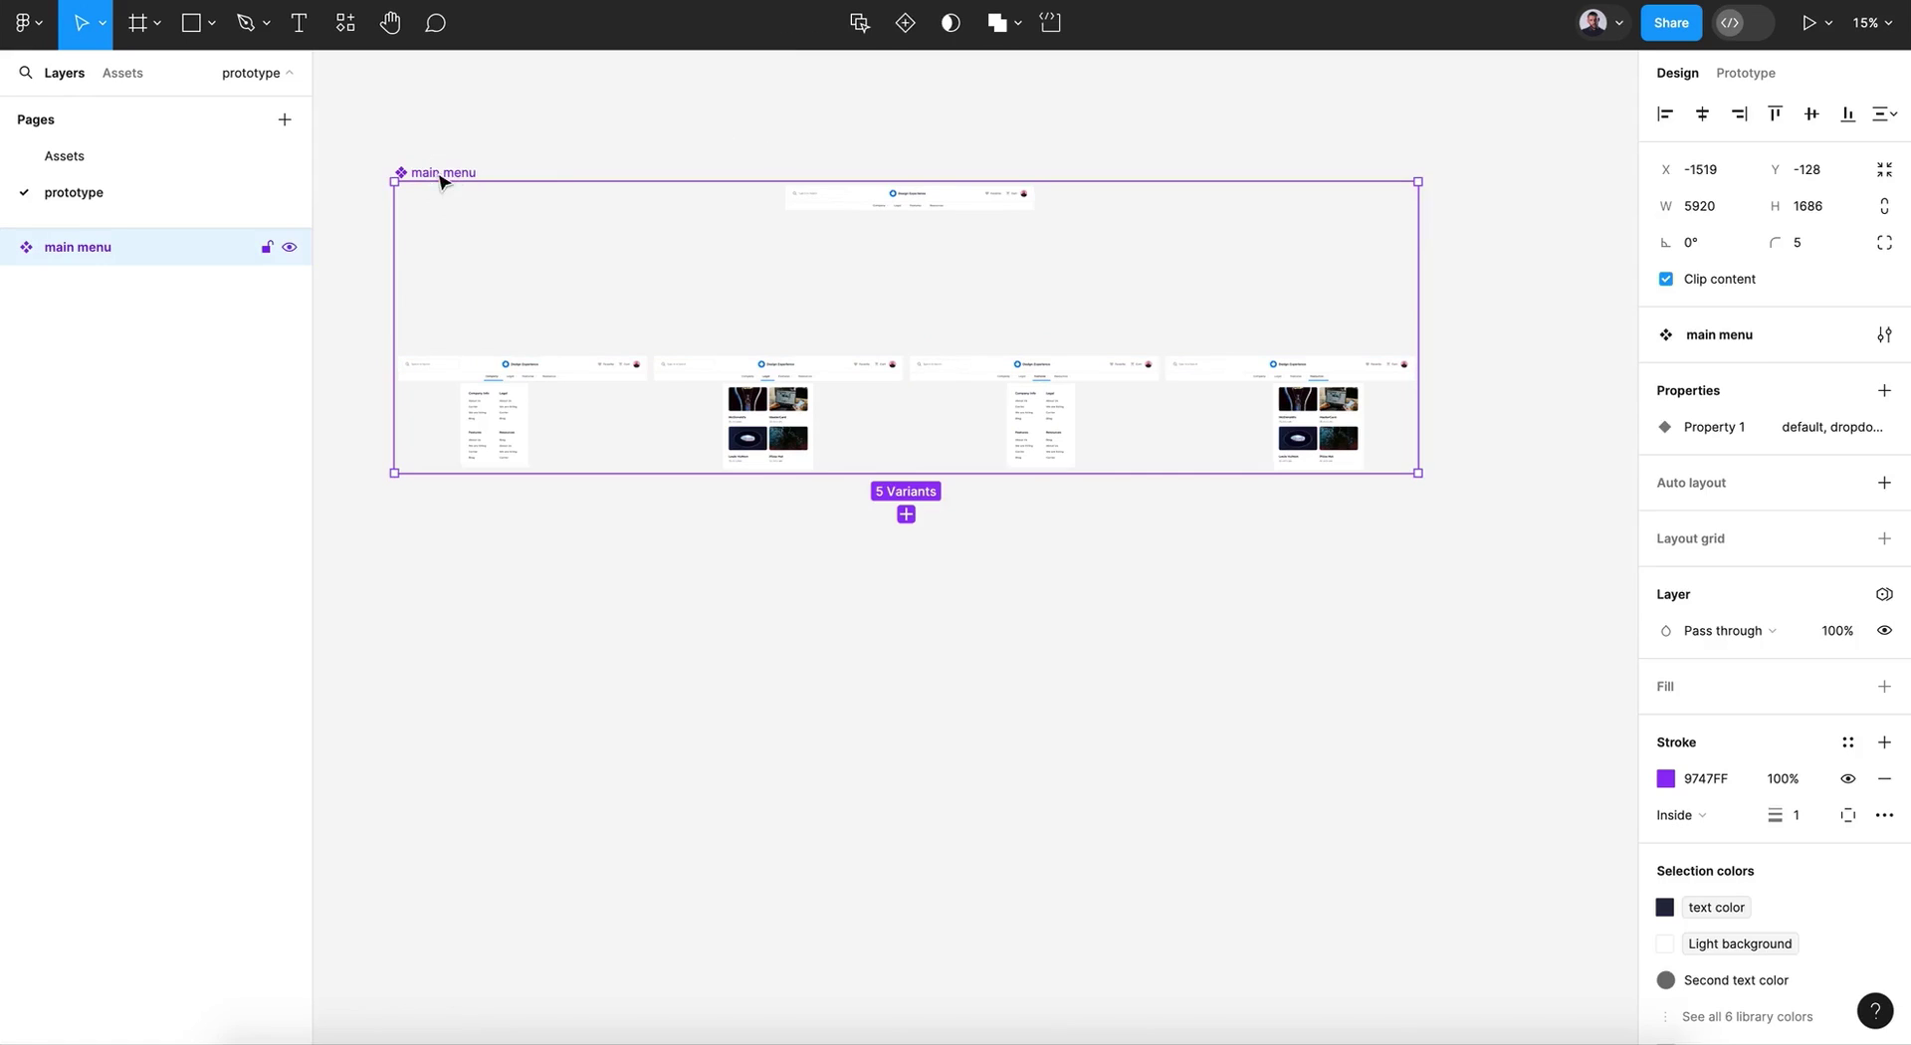
left_click(549, 150)
Step: Place an instance of the local main menu component from the prototype page's assets below the component set
left_click(132, 76)
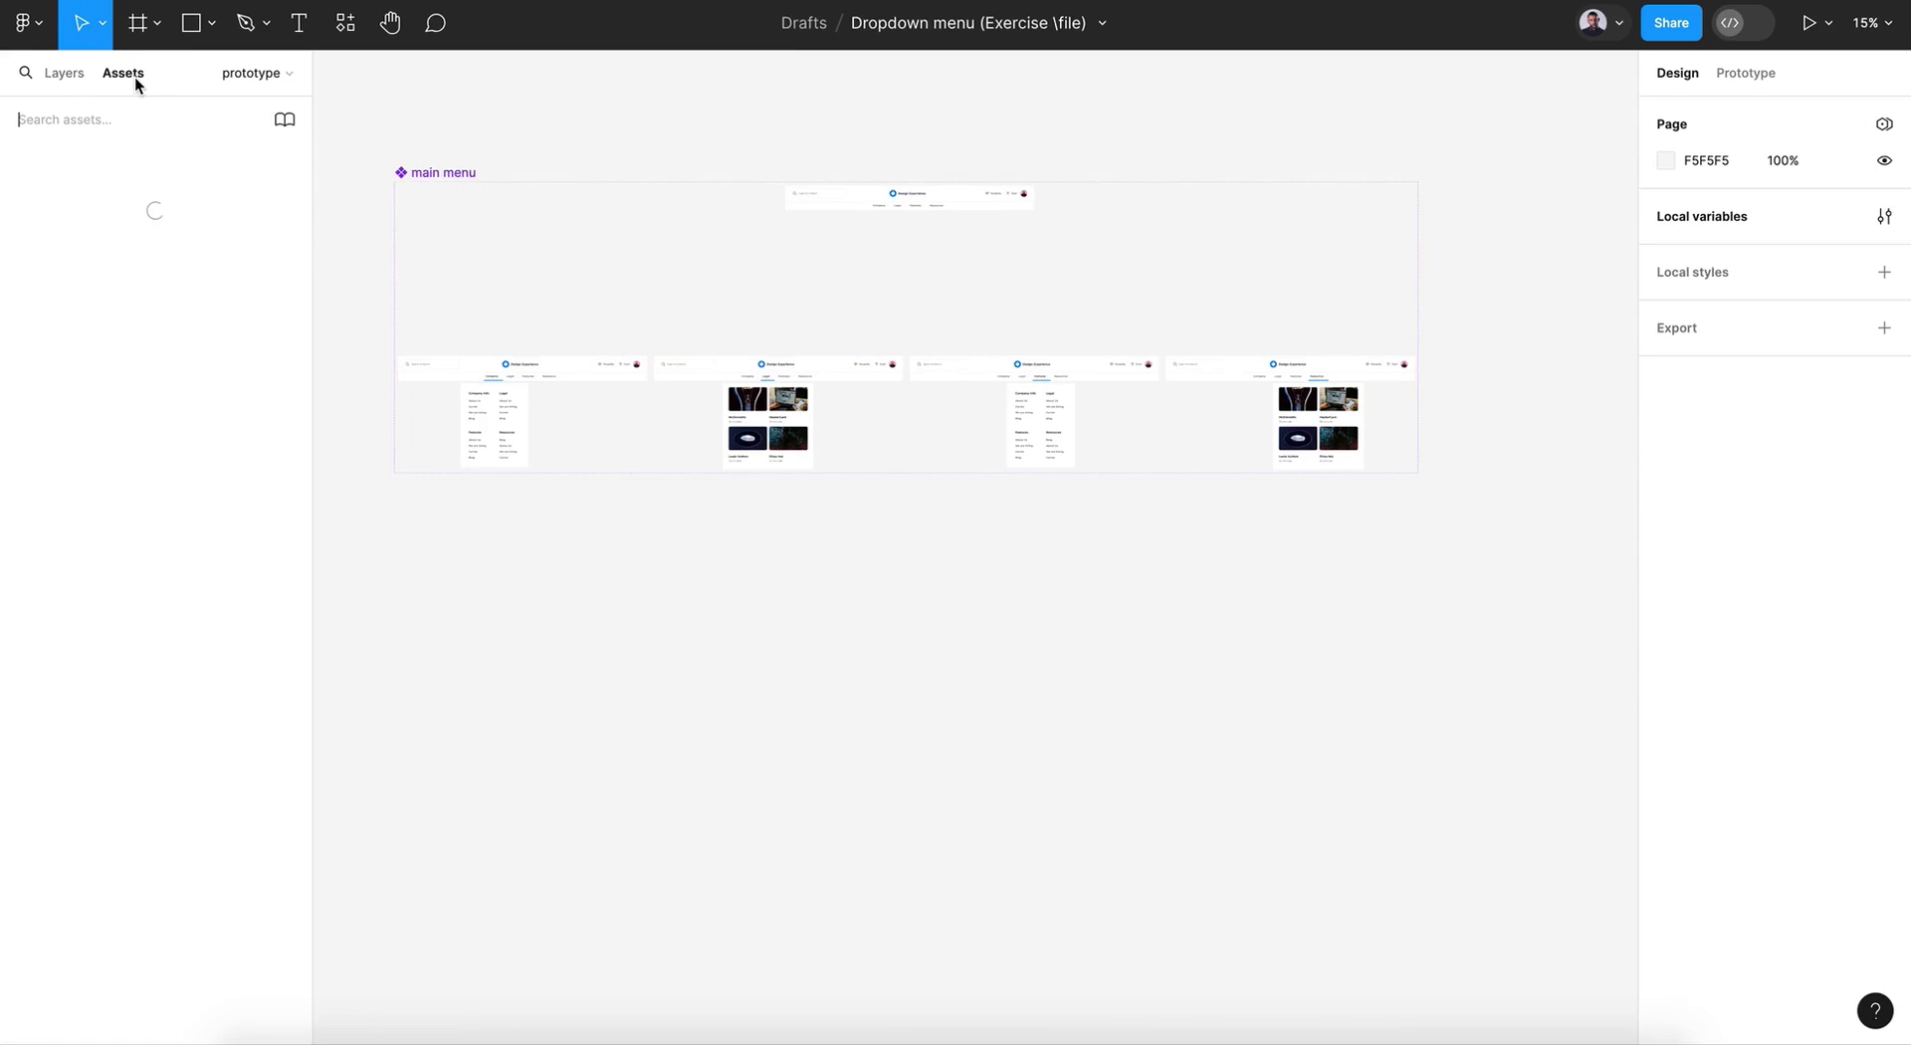
scroll(804, 705, "down", 2)
scroll(805, 704, "left", 1)
scroll(804, 705, "down", 2)
scroll(804, 705, "up", 3)
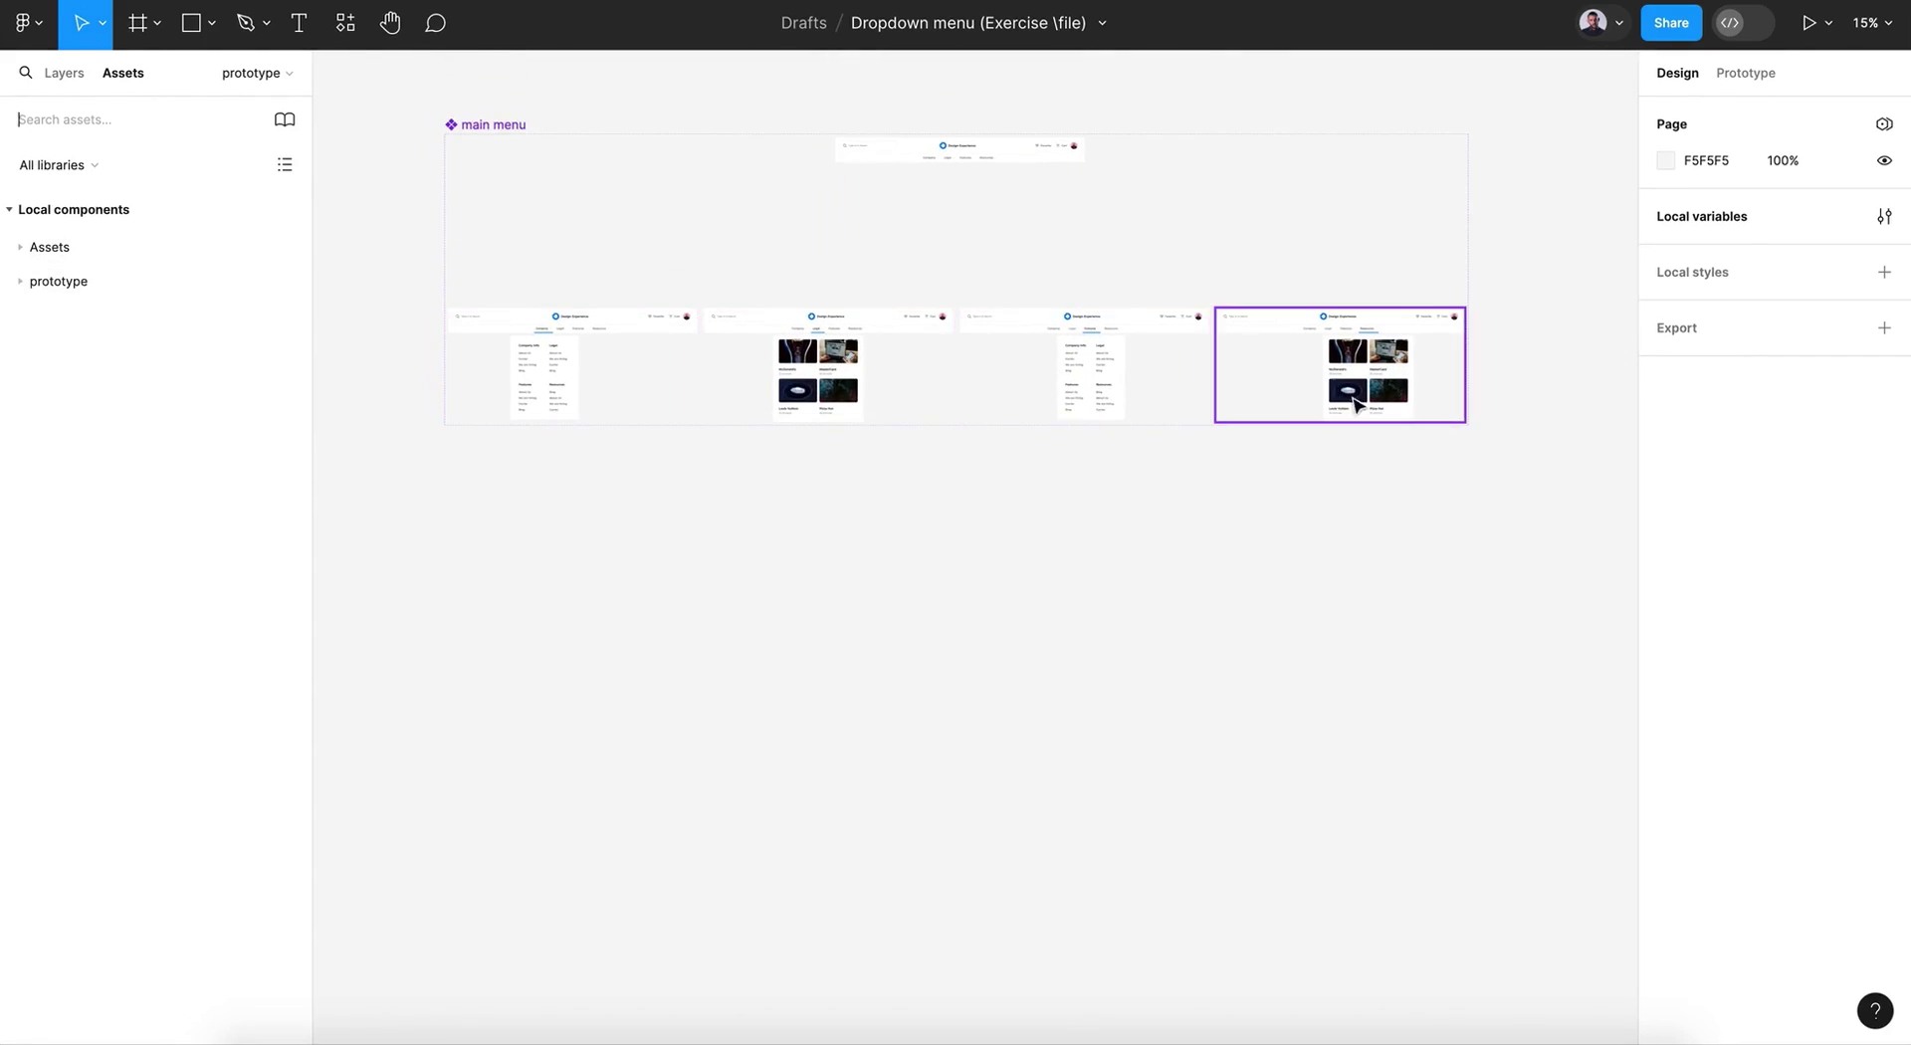
left_click_drag(492, 137, 495, 122)
left_click(117, 268)
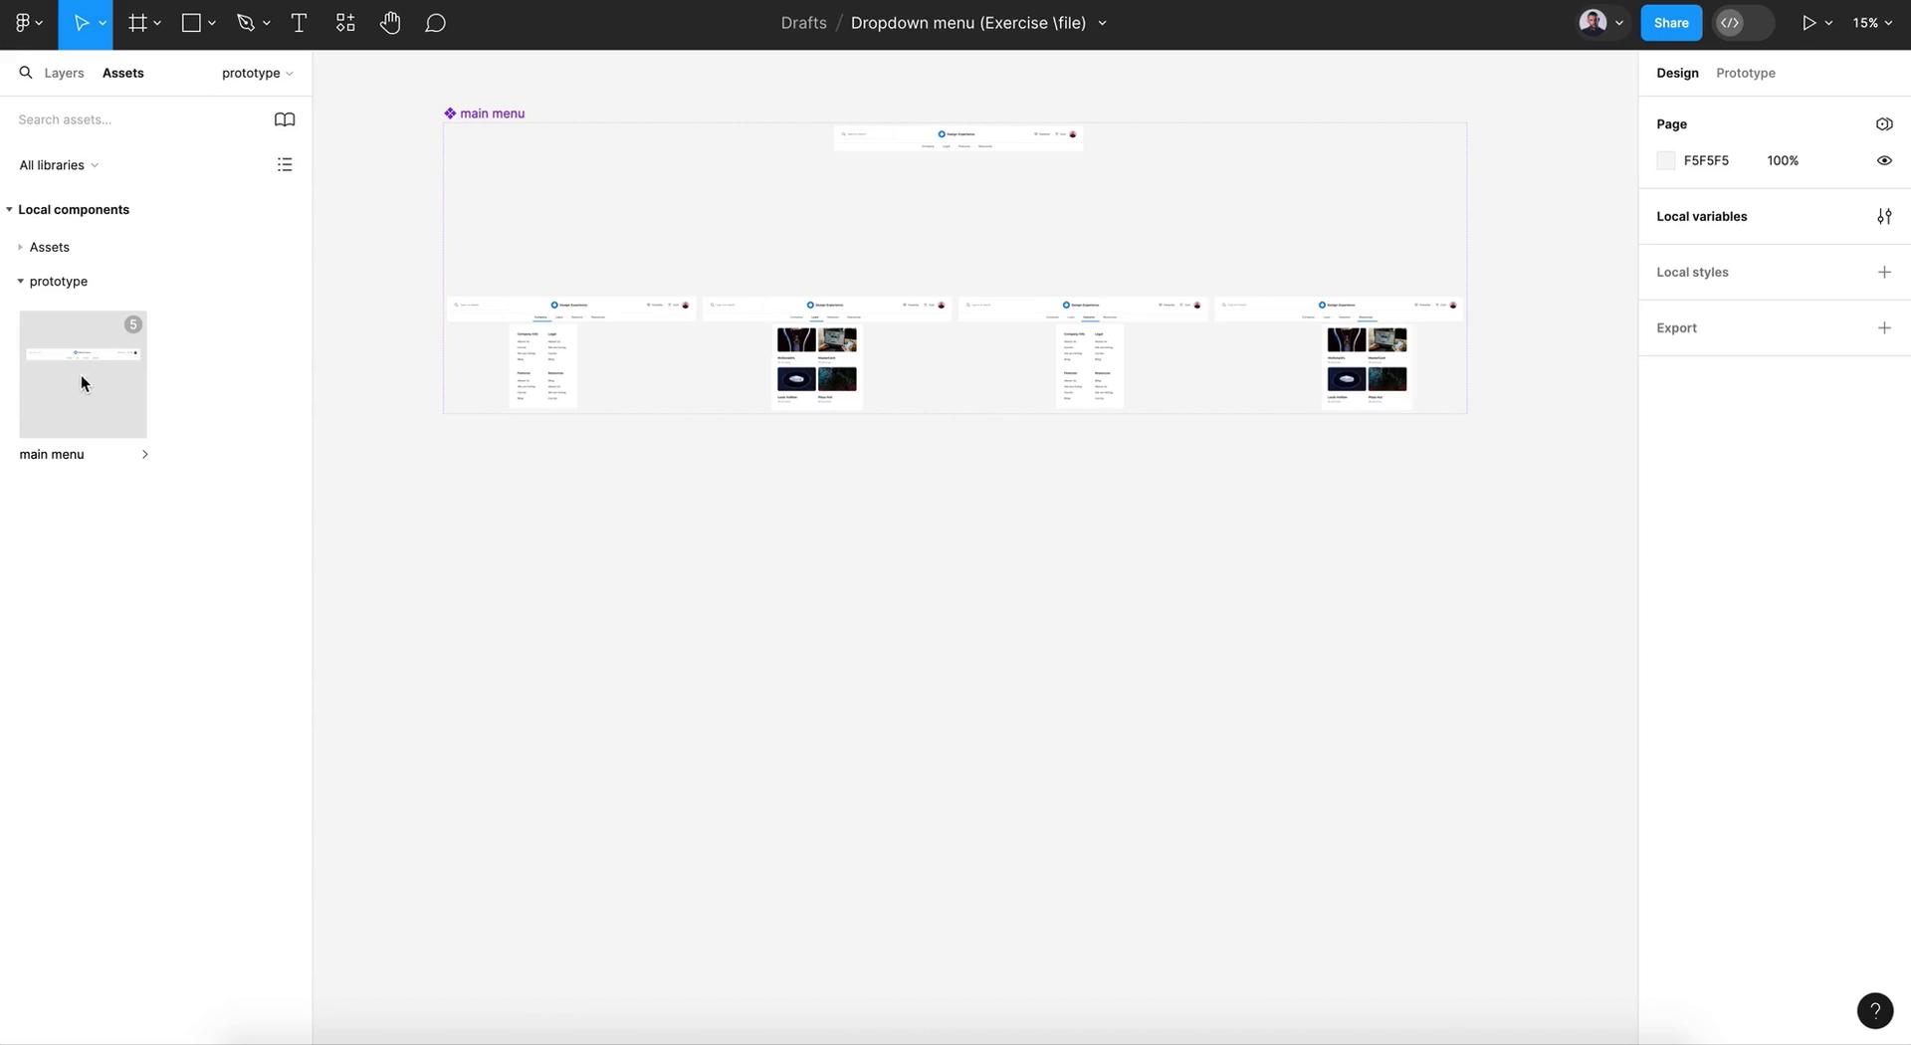
left_click_drag(73, 364, 894, 706)
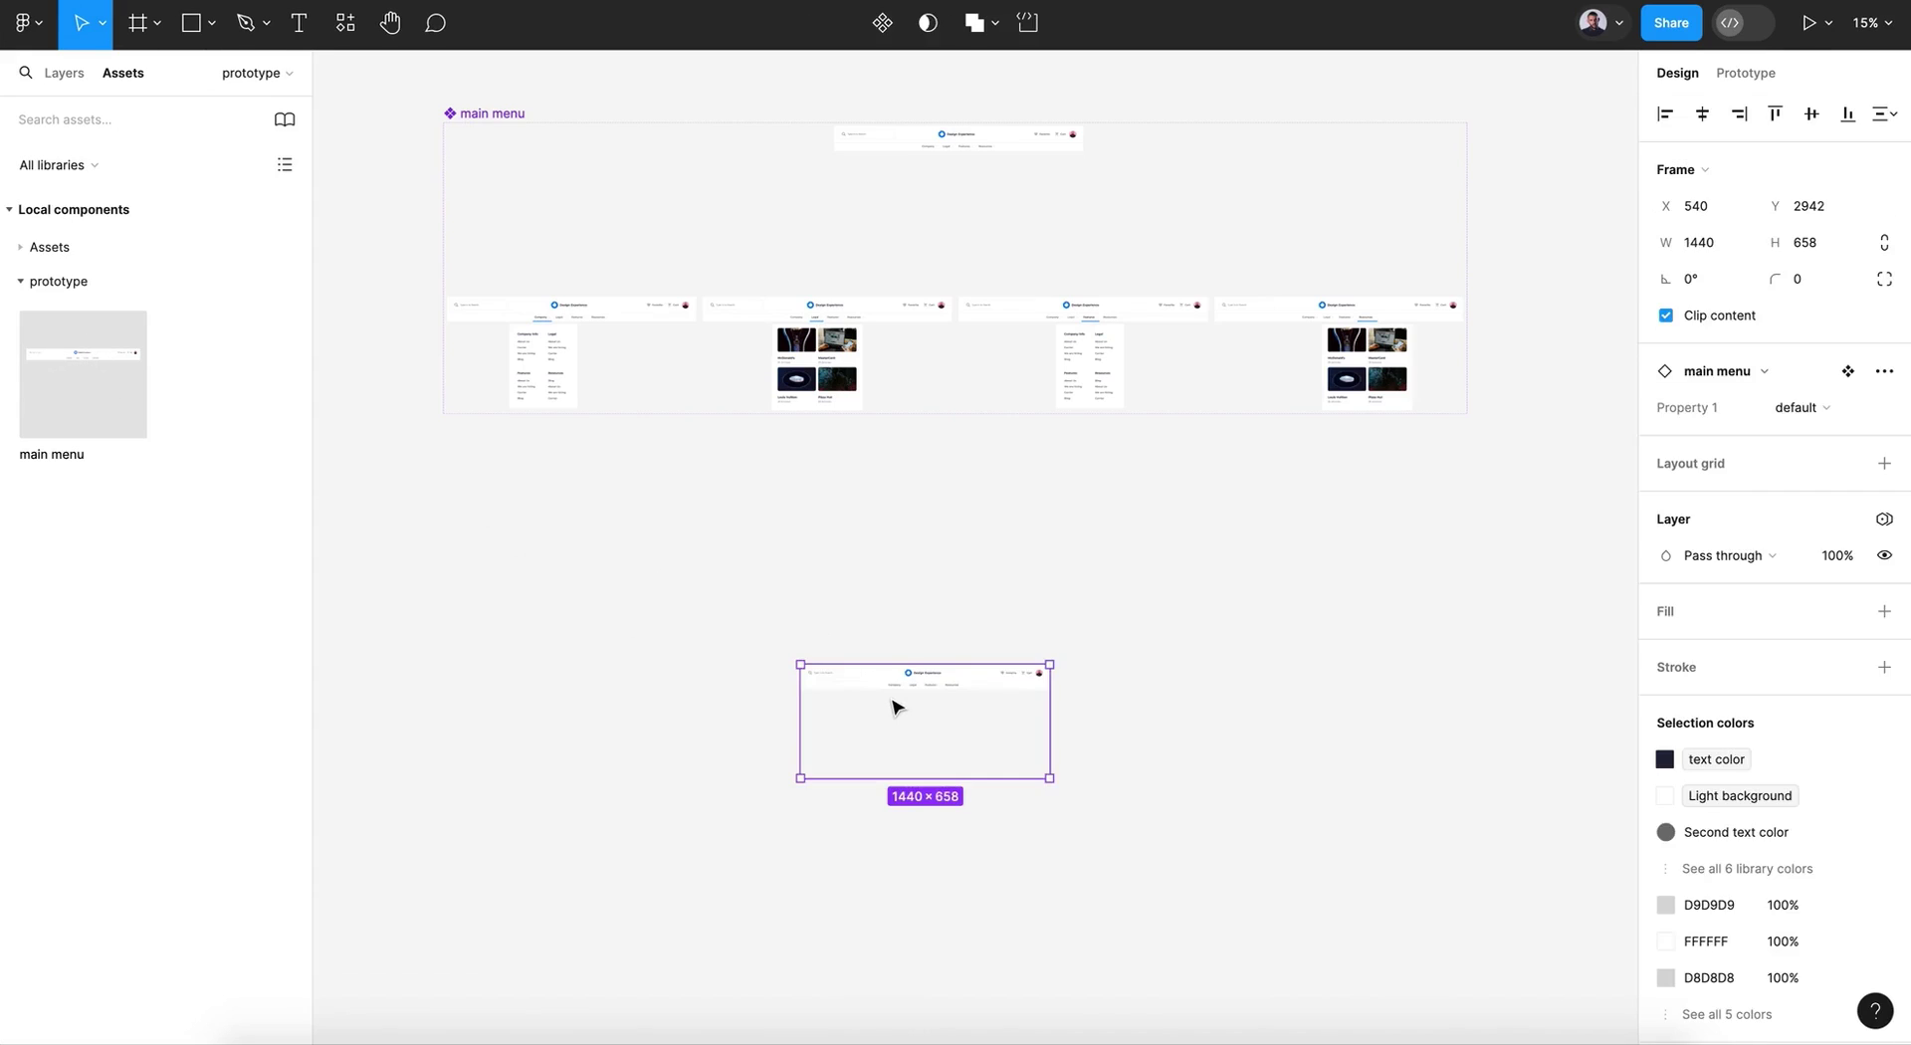
Step: Delete the main menu instance placed below the component set
scroll(892, 701, "down", 4)
scroll(893, 704, "up", 5, "ctrl")
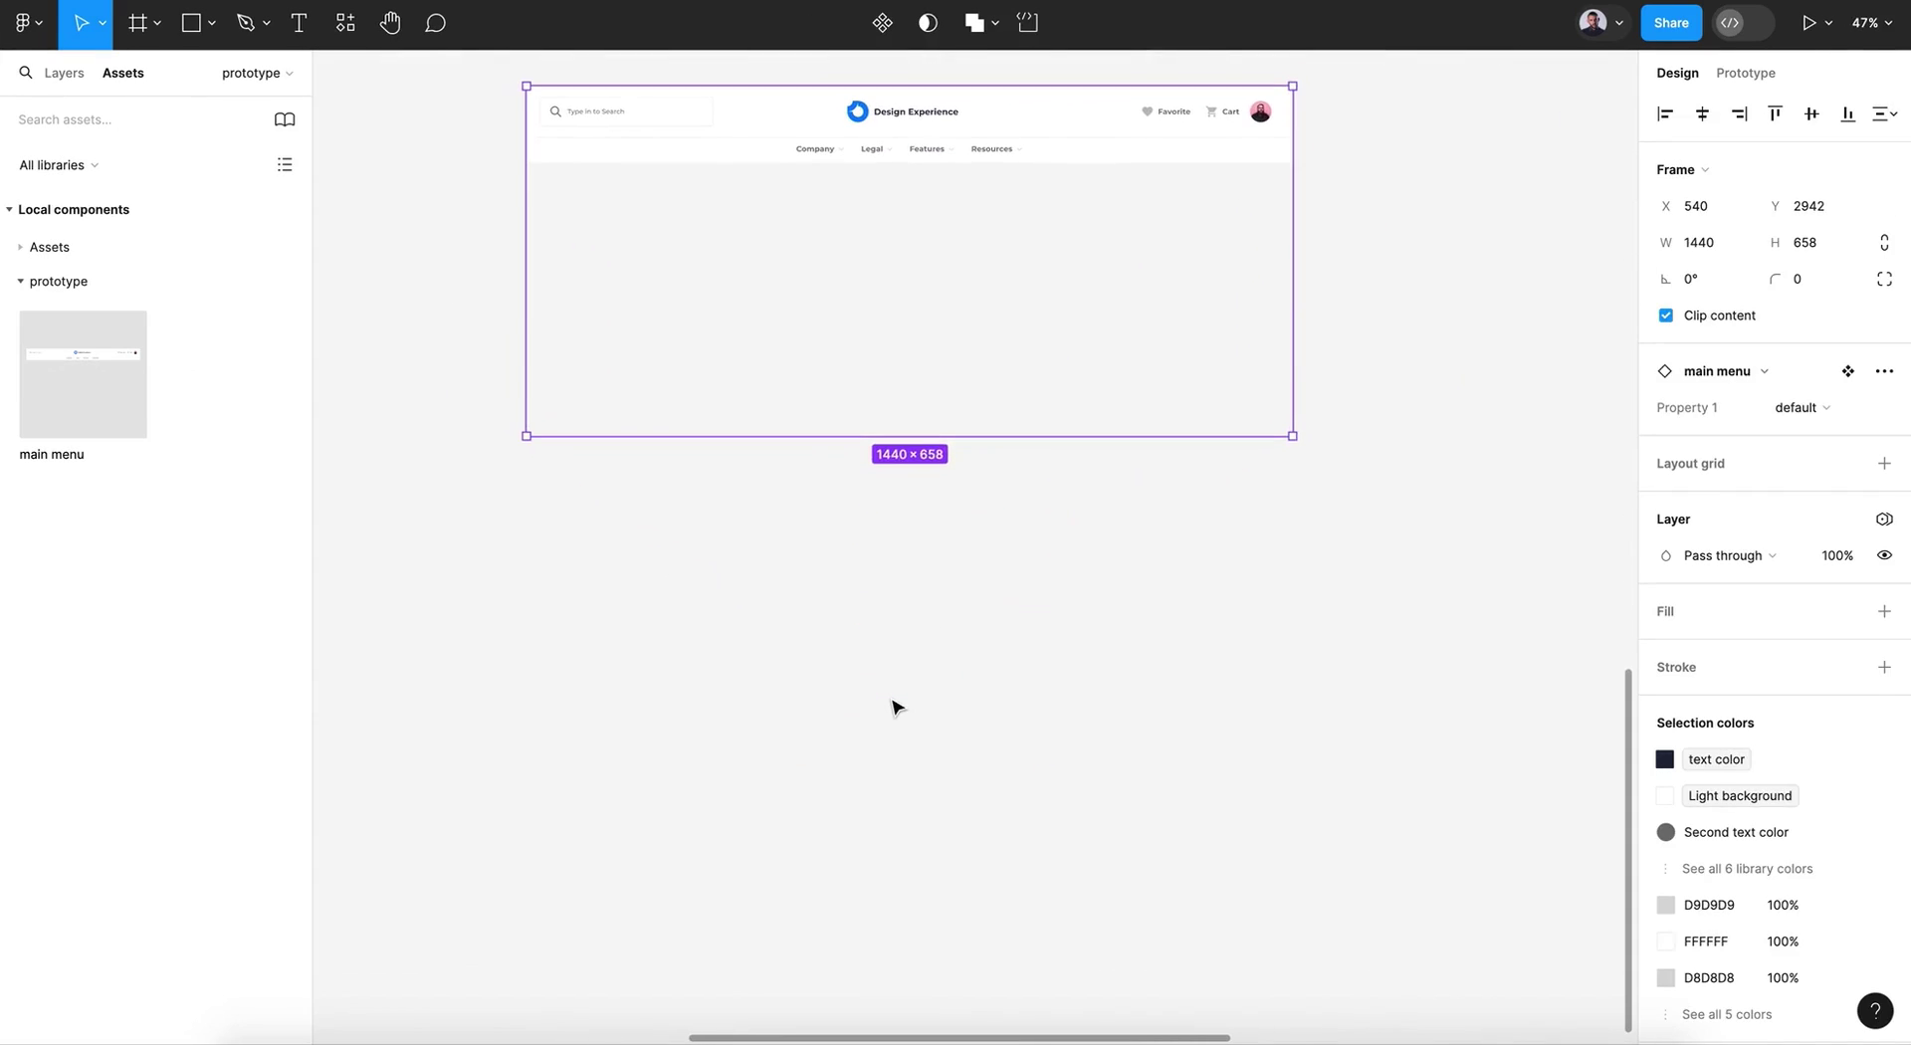
left_click(912, 635)
left_click(999, 261)
key("Delete")
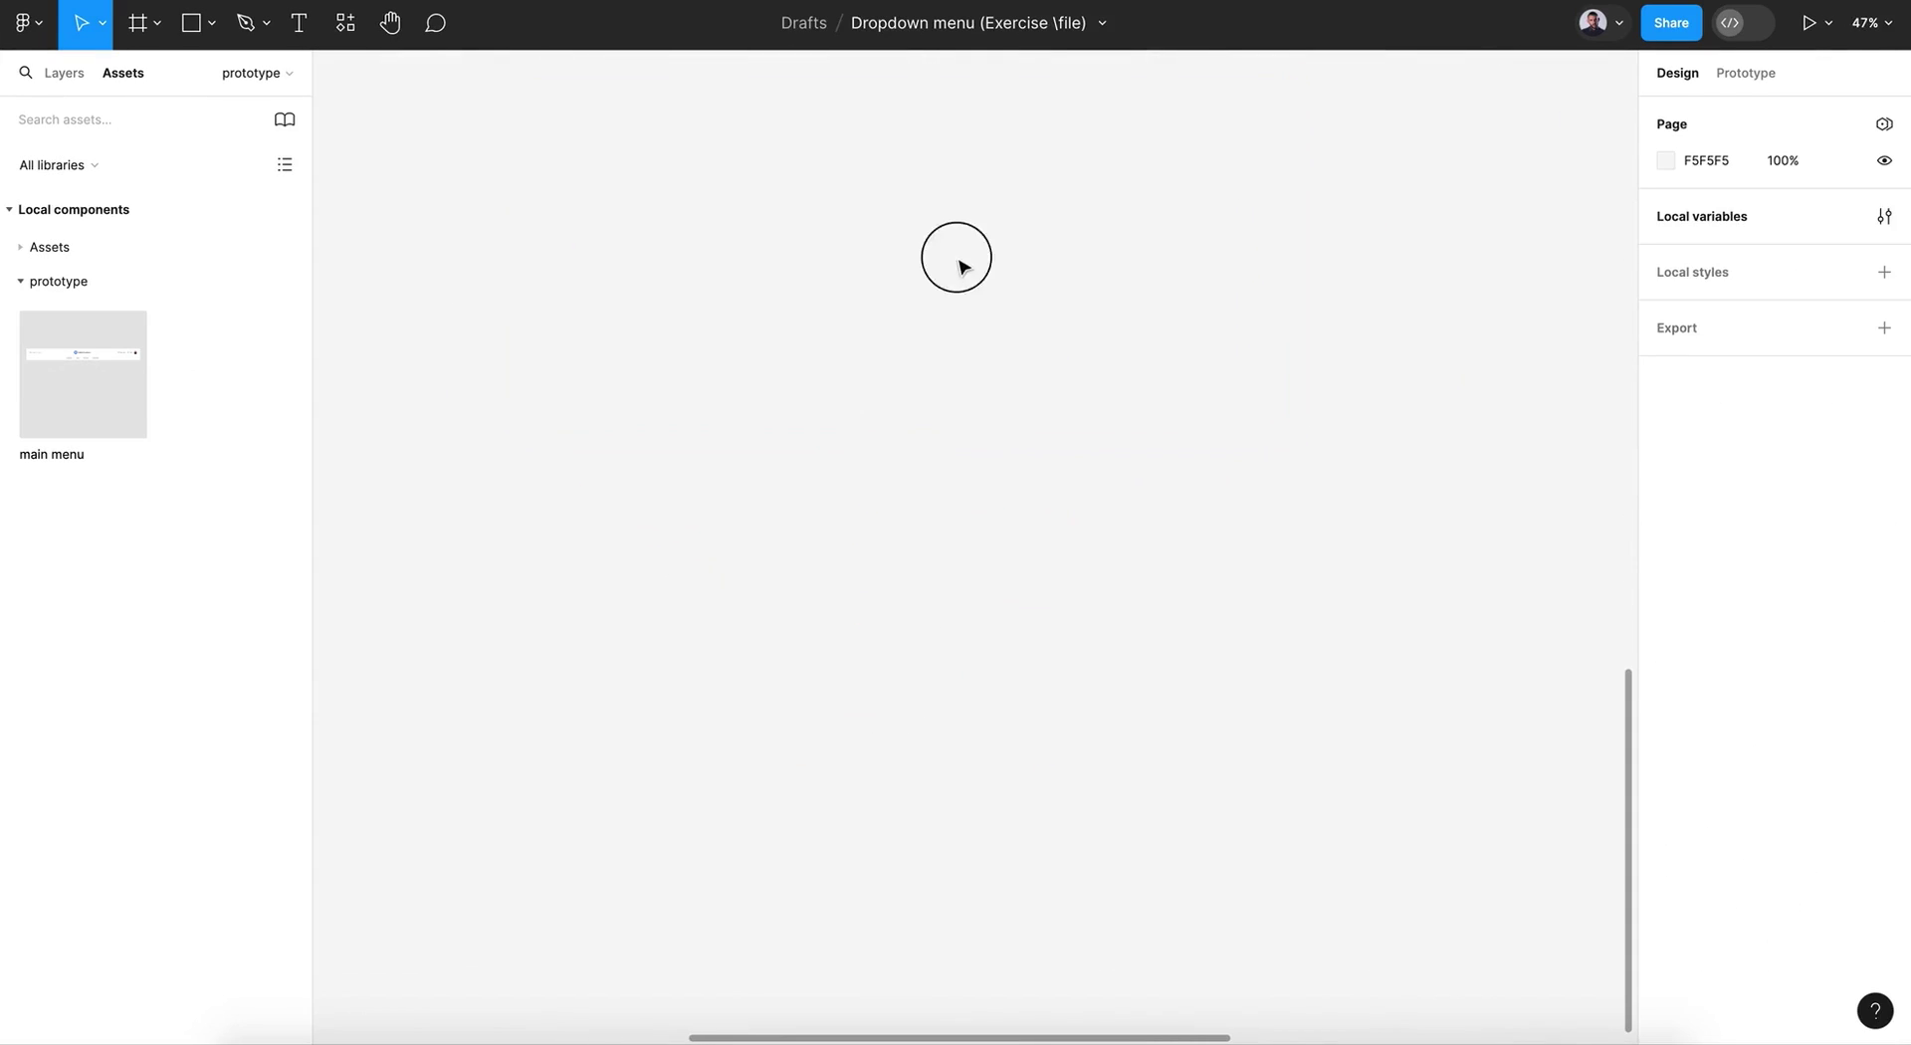
Step: Create a MacBook Air frame below the component set and place a main menu instance in it at X 0, Y 0
left_click(139, 24)
left_click(1783, 265)
scroll(1425, 534, "up", 2, "ctrl")
scroll(1426, 534, "up", 1, "ctrl")
left_click_drag(69, 349, 919, 286)
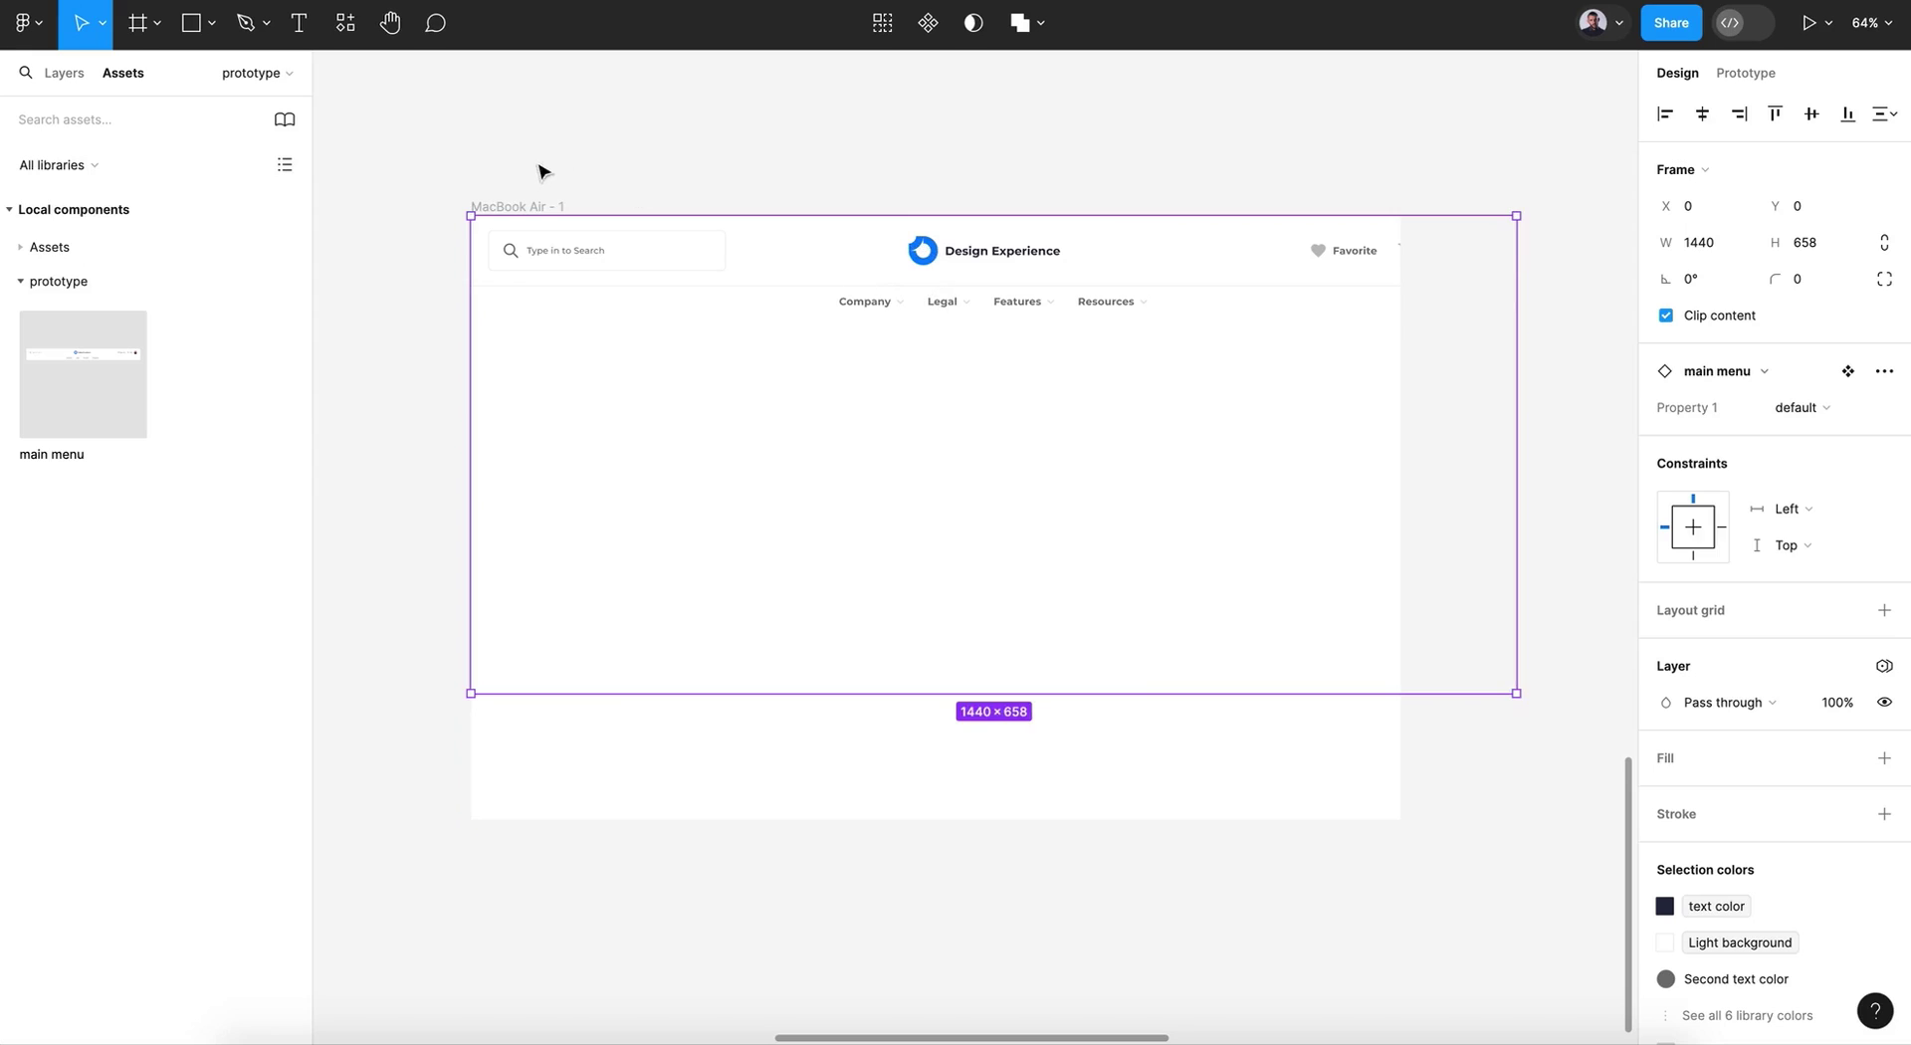
Step: Widen the MacBook Air frame to 1440 so that it matches the menu instance's width
left_click(518, 206)
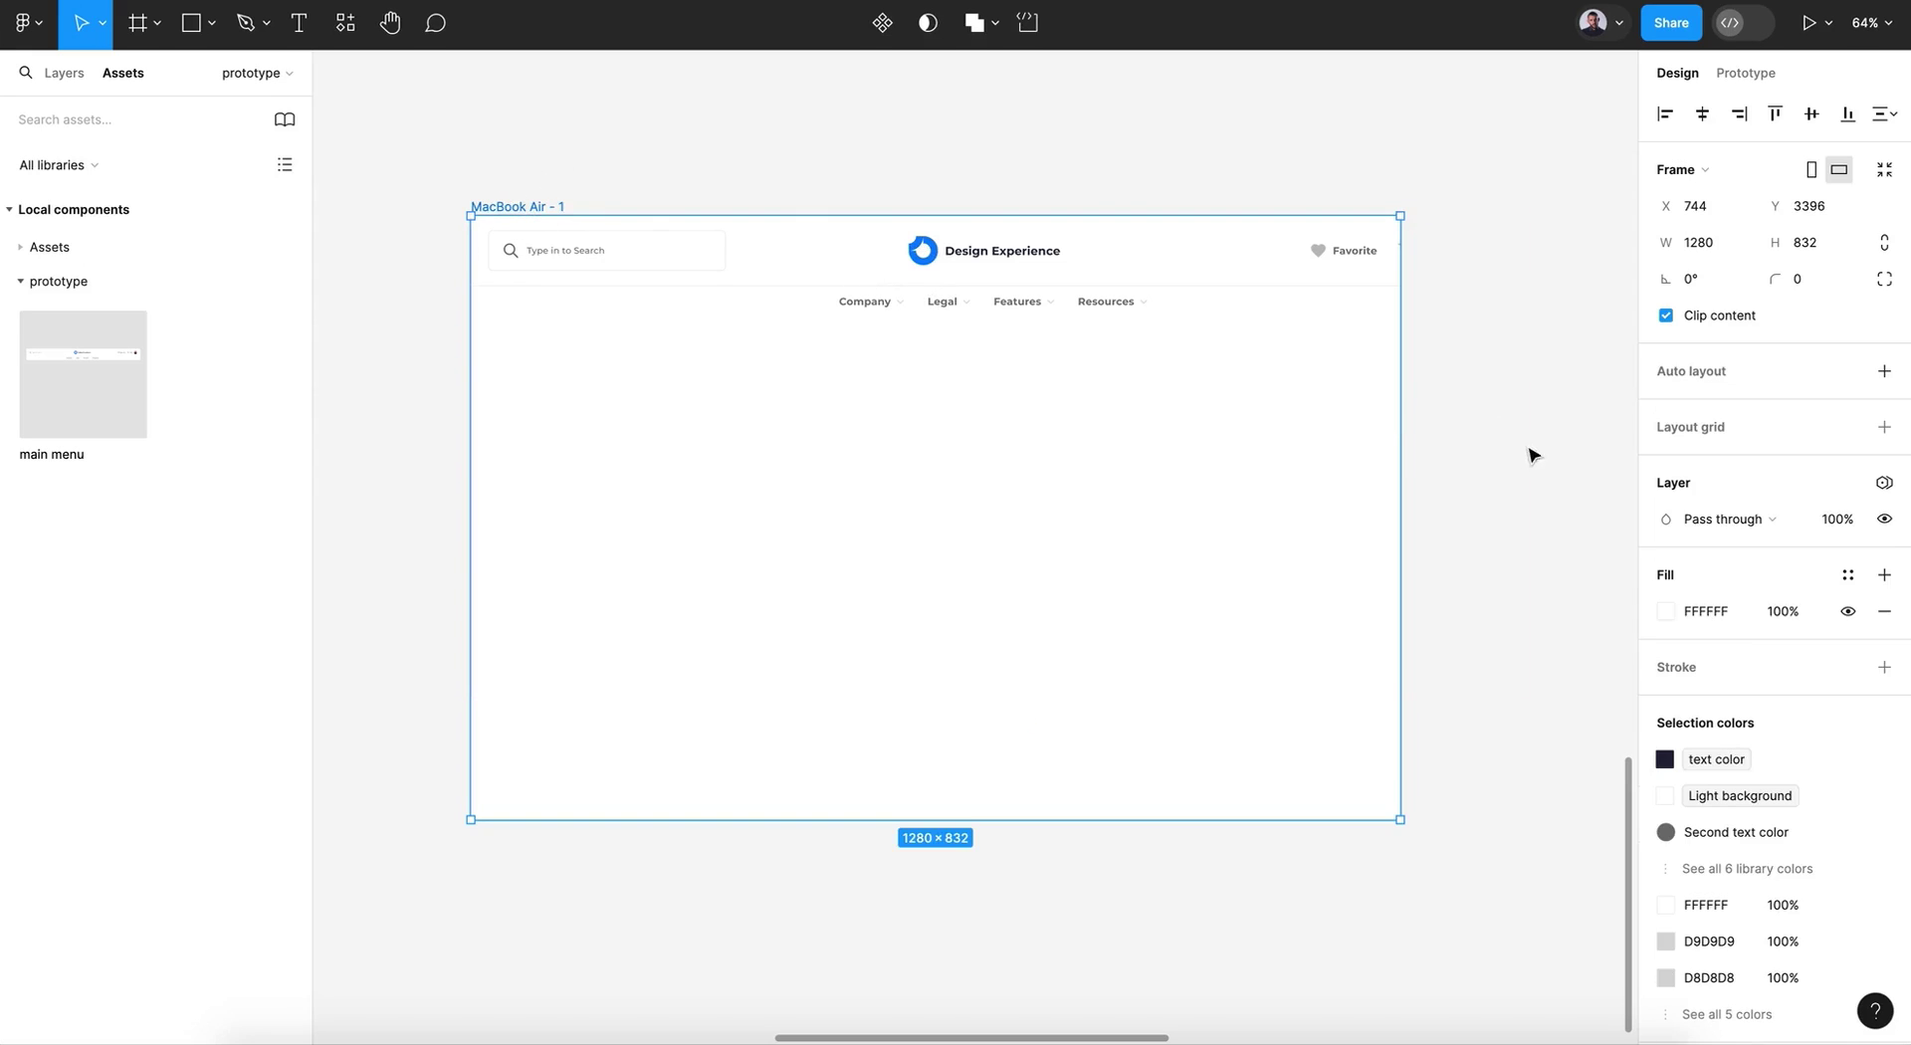
left_click_drag(1404, 430, 1309, 439)
scroll(1312, 438, "left", 3)
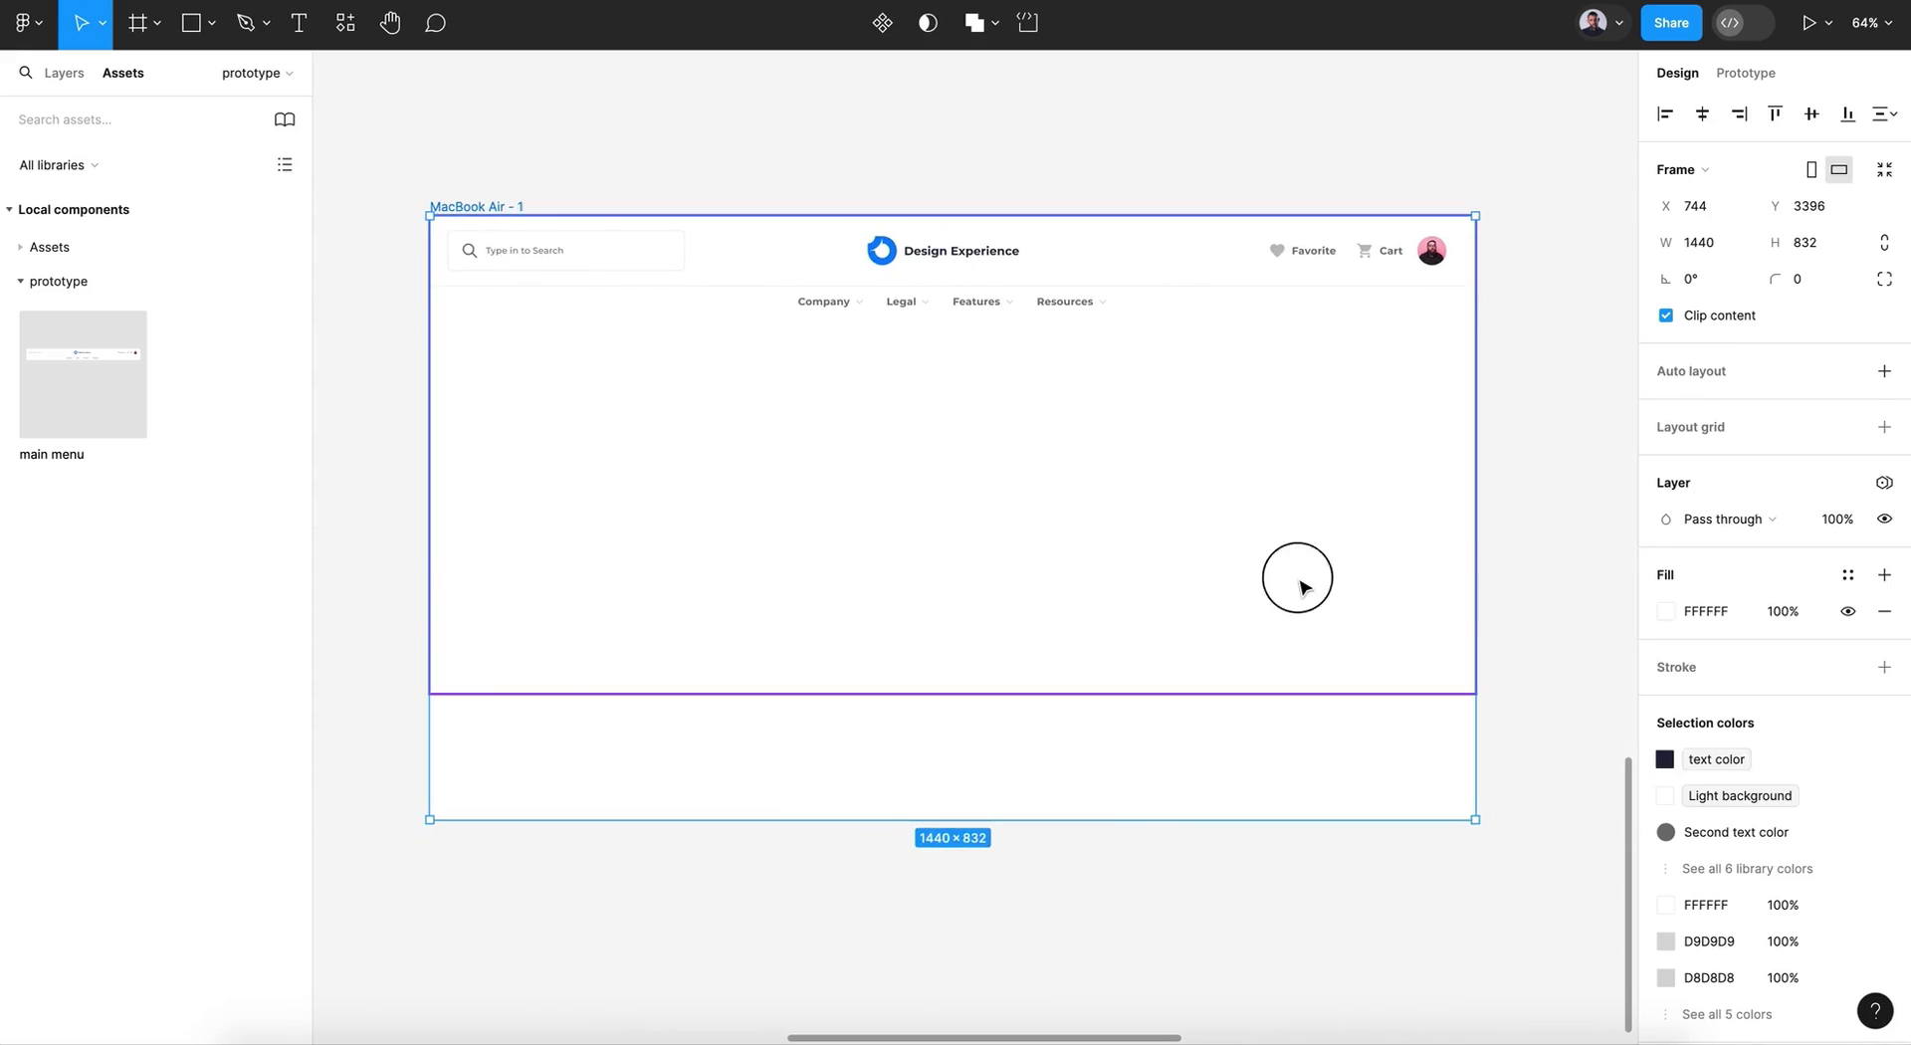
Step: Change the MacBook Air frame's fill to light gray D2D2D2
left_click(1246, 622)
left_click(1012, 738)
left_click(469, 205)
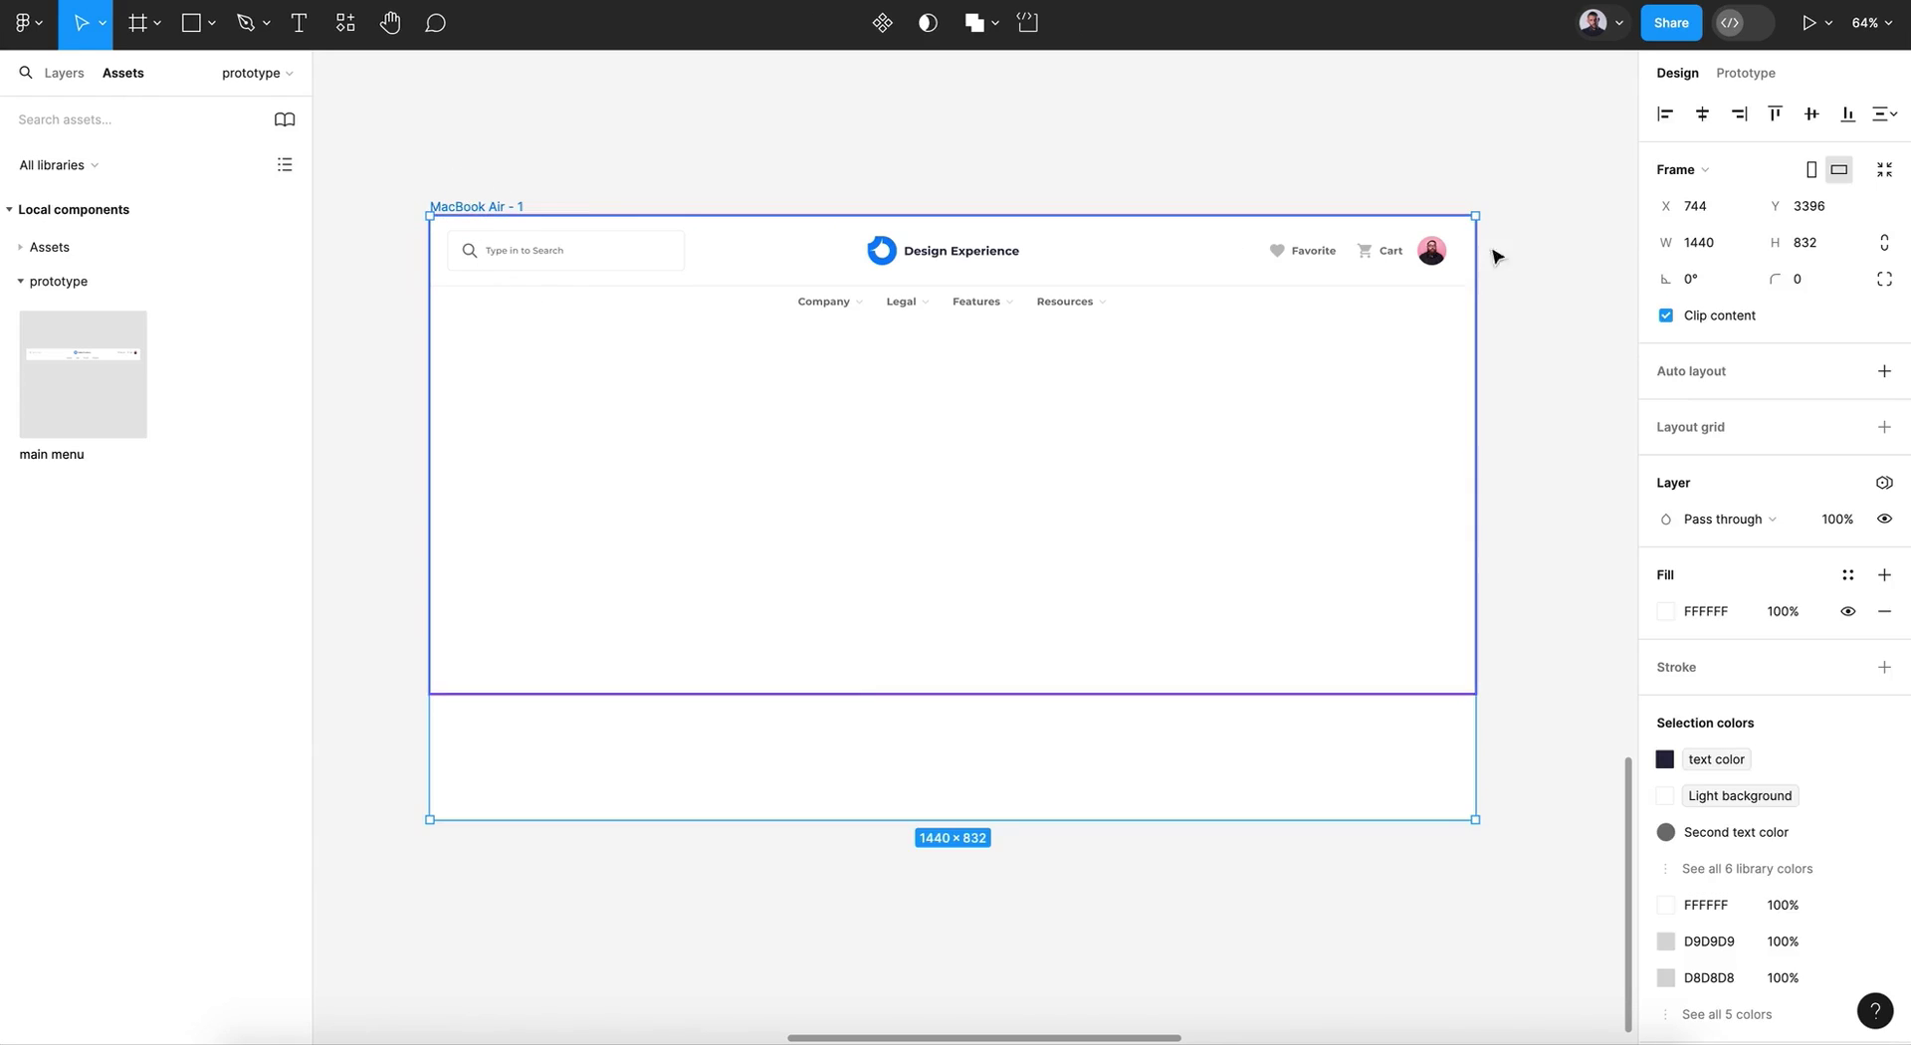
left_click(1667, 611)
left_click_drag(1426, 521, 1346, 506)
left_click(1617, 387)
left_click(1558, 278)
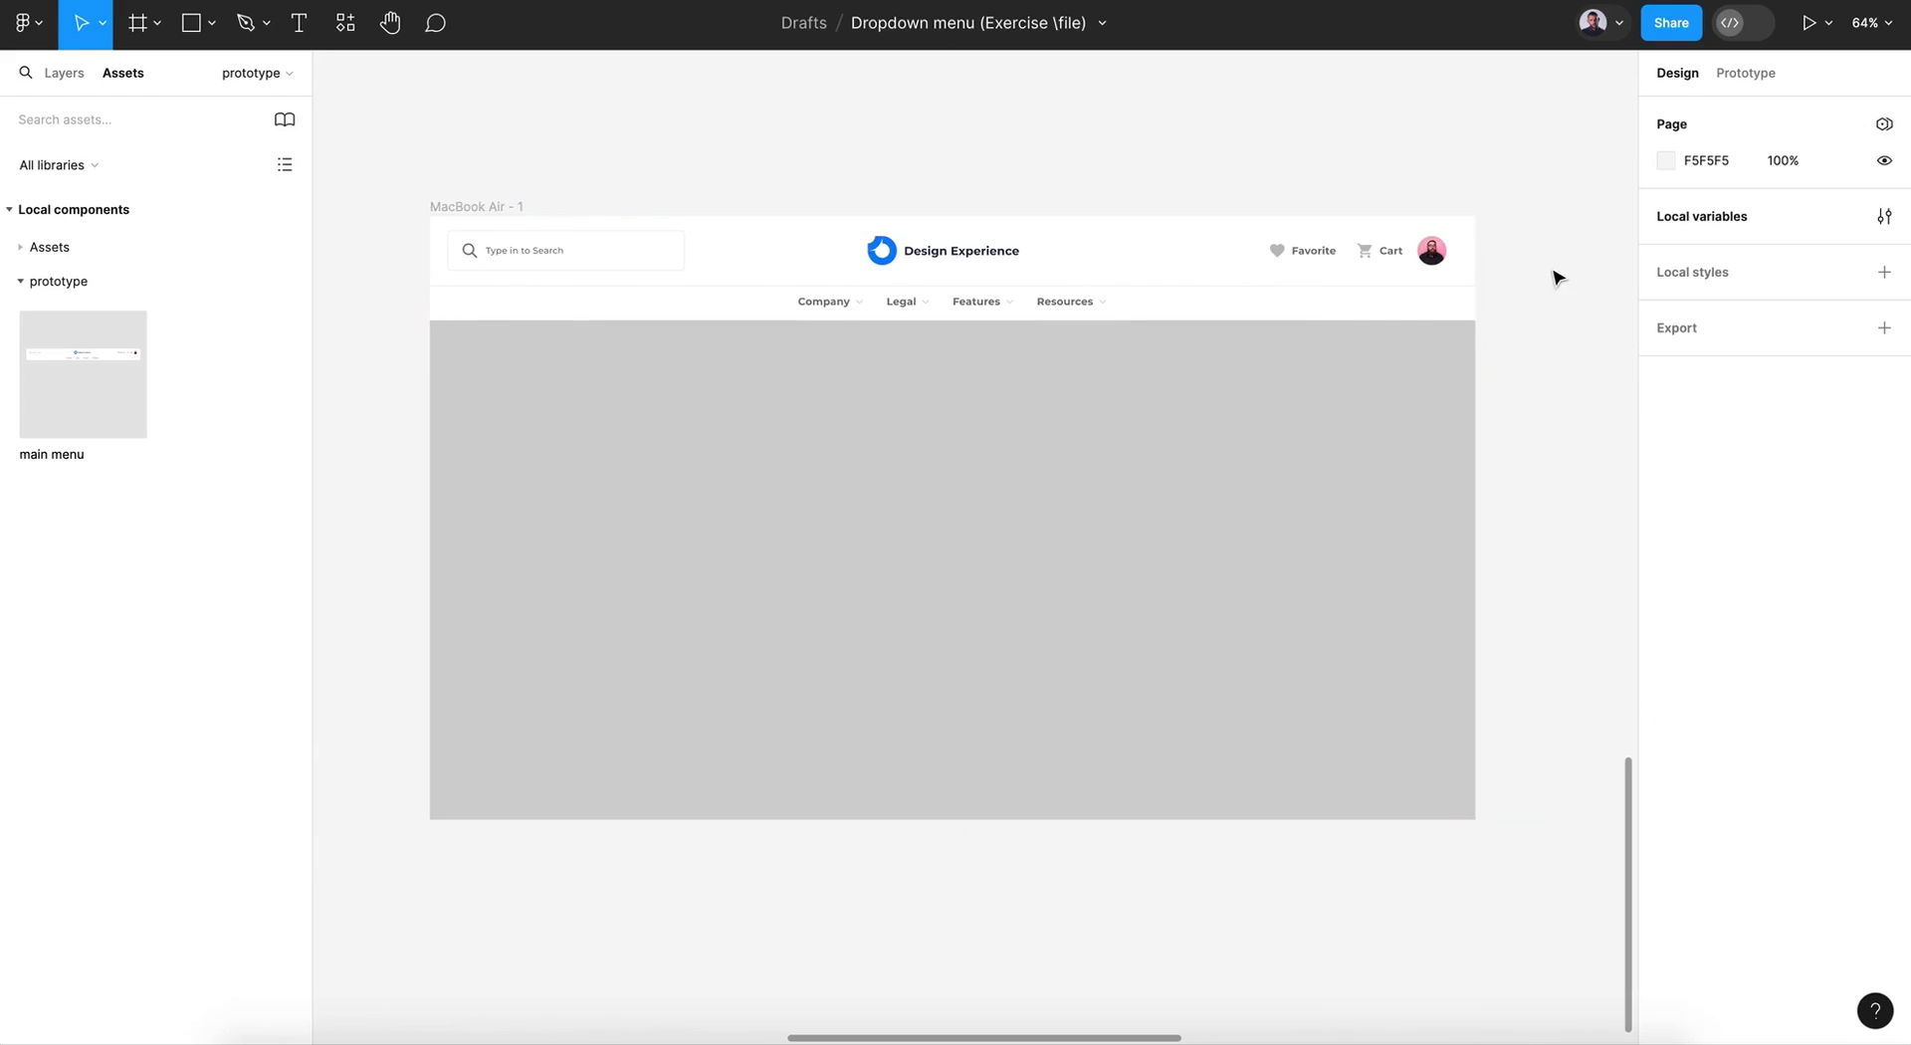
Step: Present the MacBook Air frame and test the menu instance's Company, Legal, Features and Resources dropdowns
scroll(1558, 278, "down", 3)
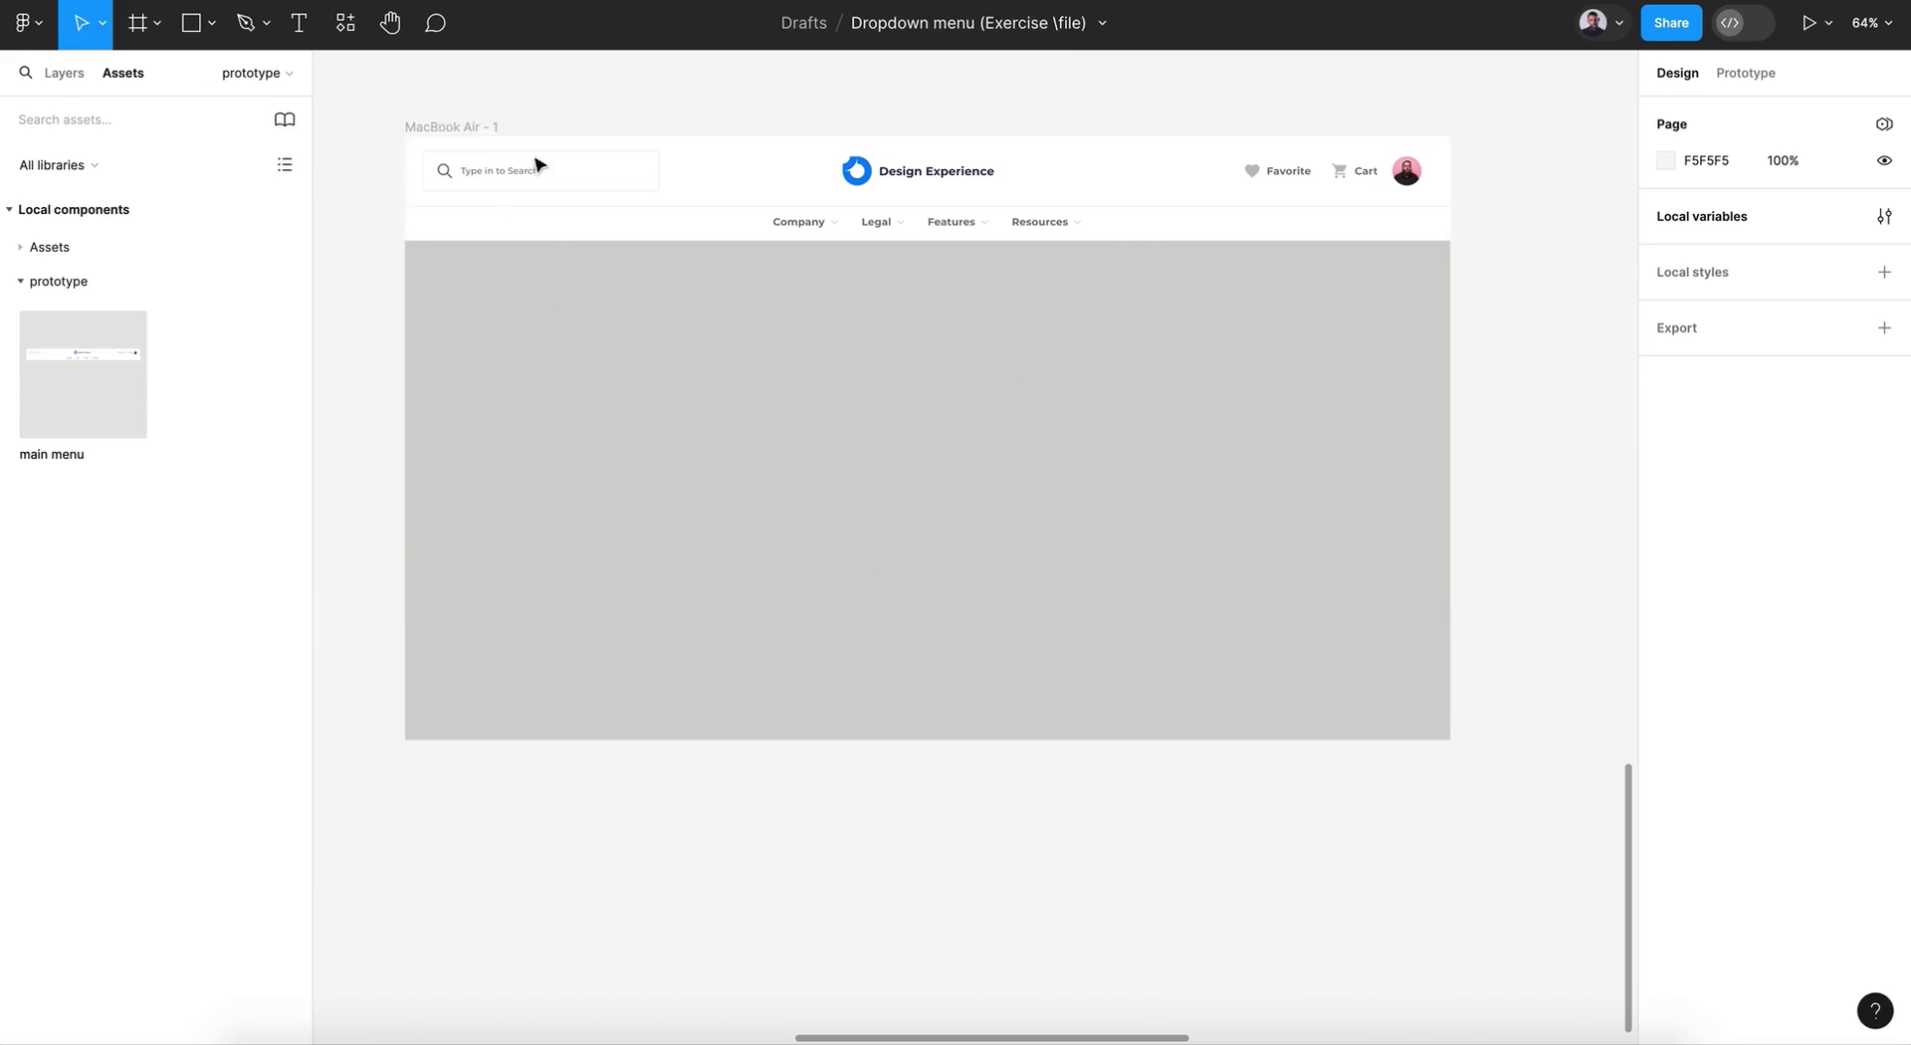
left_click(453, 127)
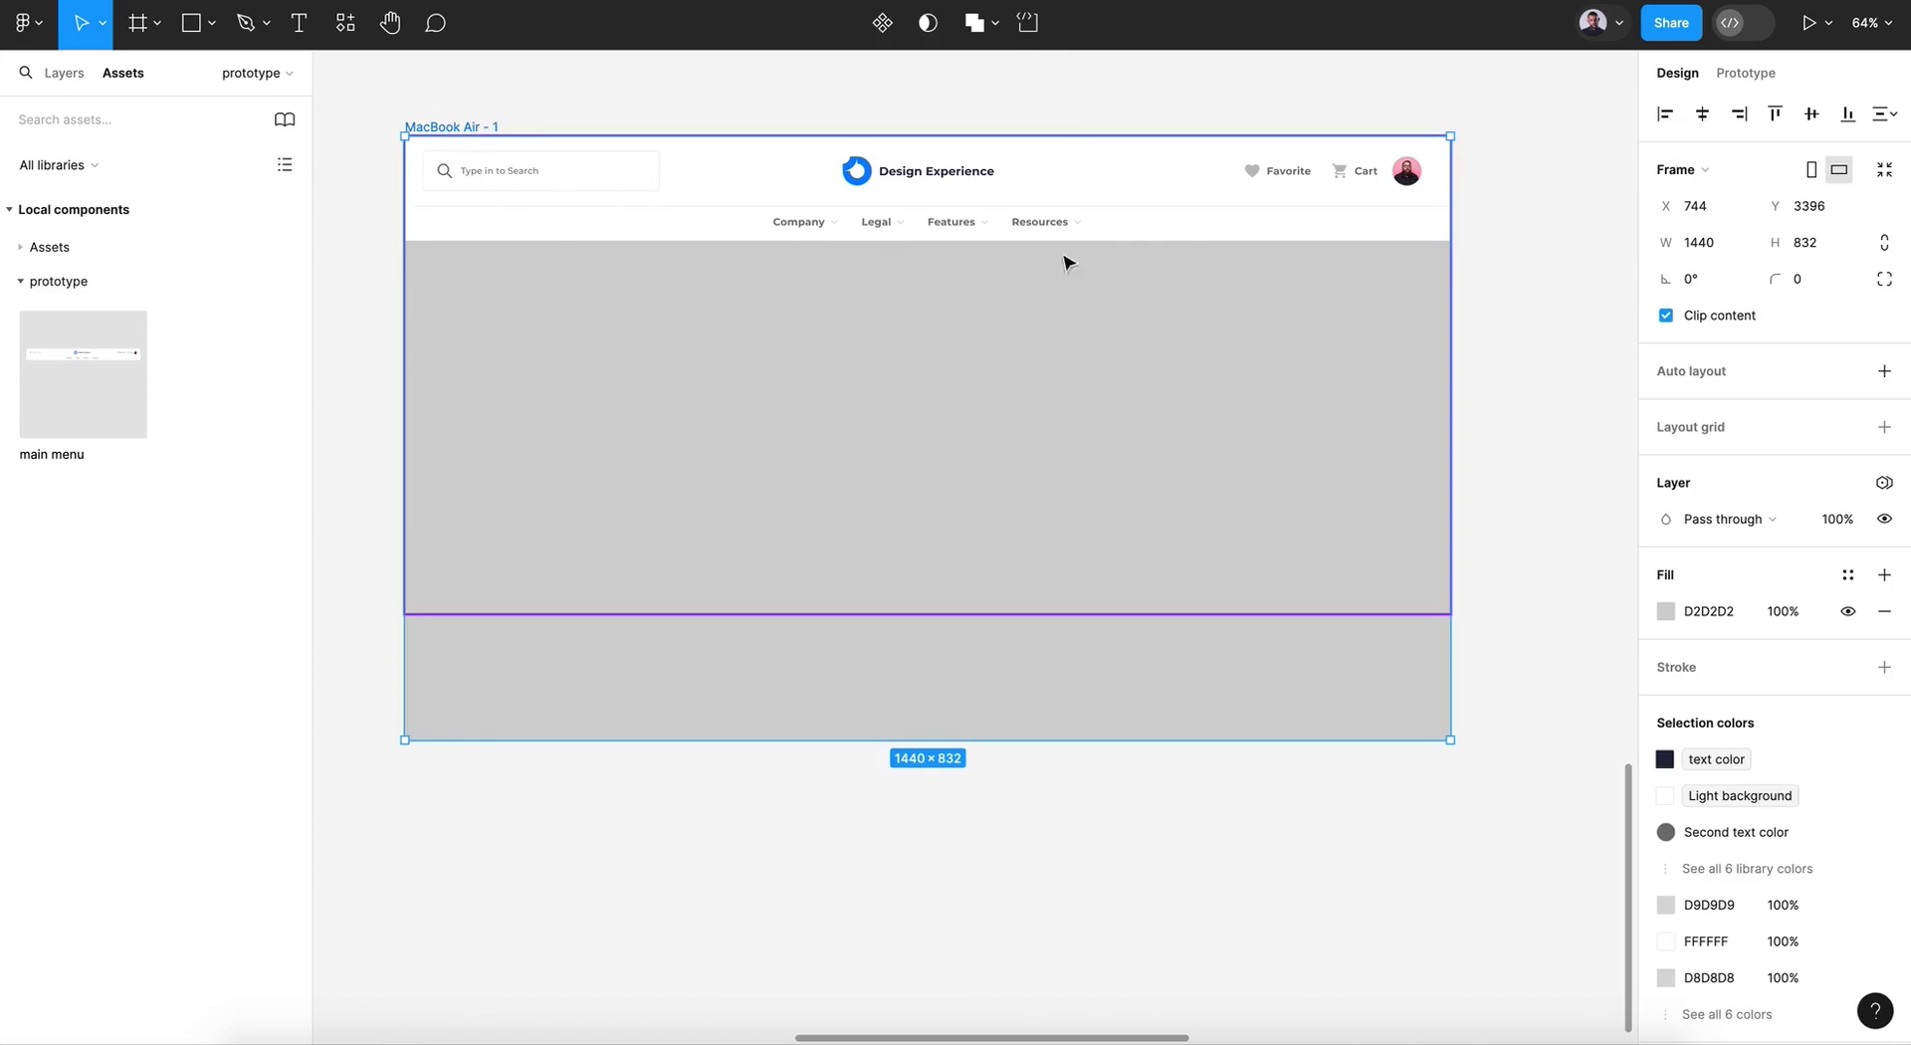
left_click(1810, 28)
left_click(1379, 404)
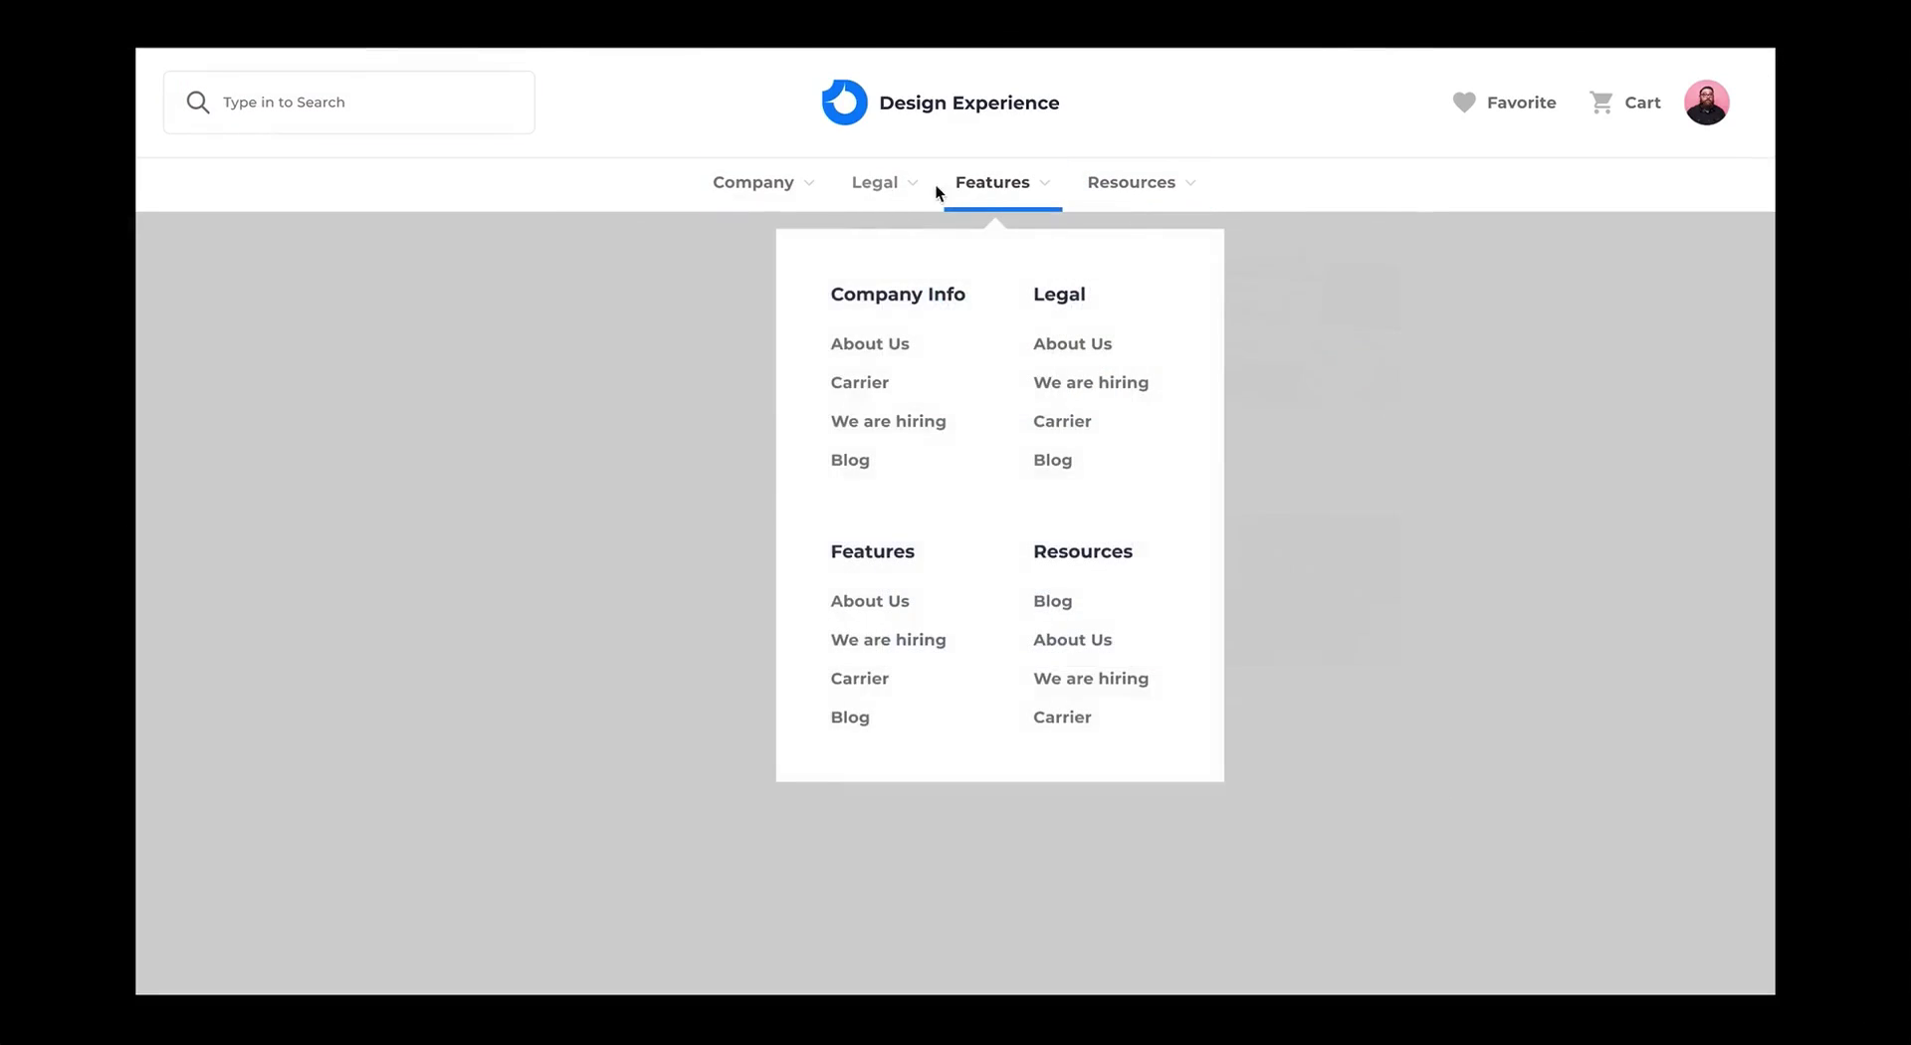
mouse_move(848, 191)
mouse_move(781, 192)
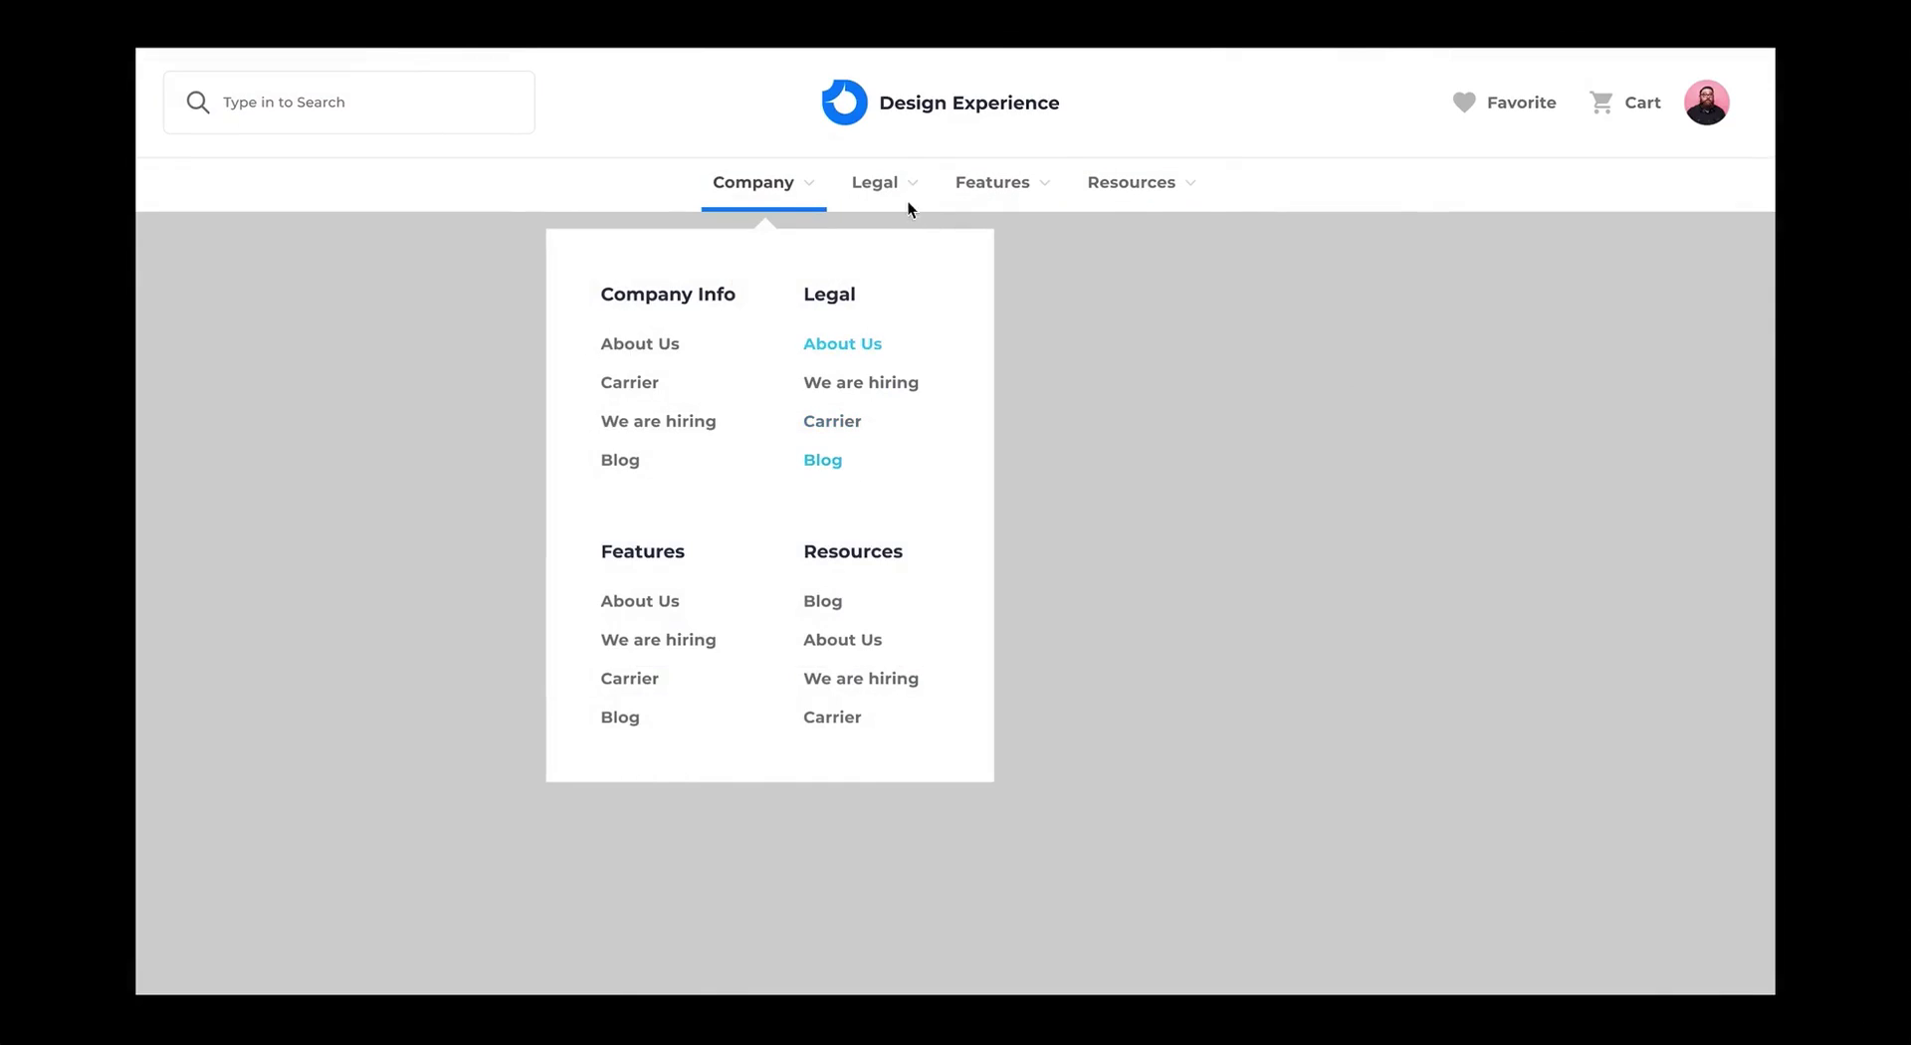
mouse_move(991, 183)
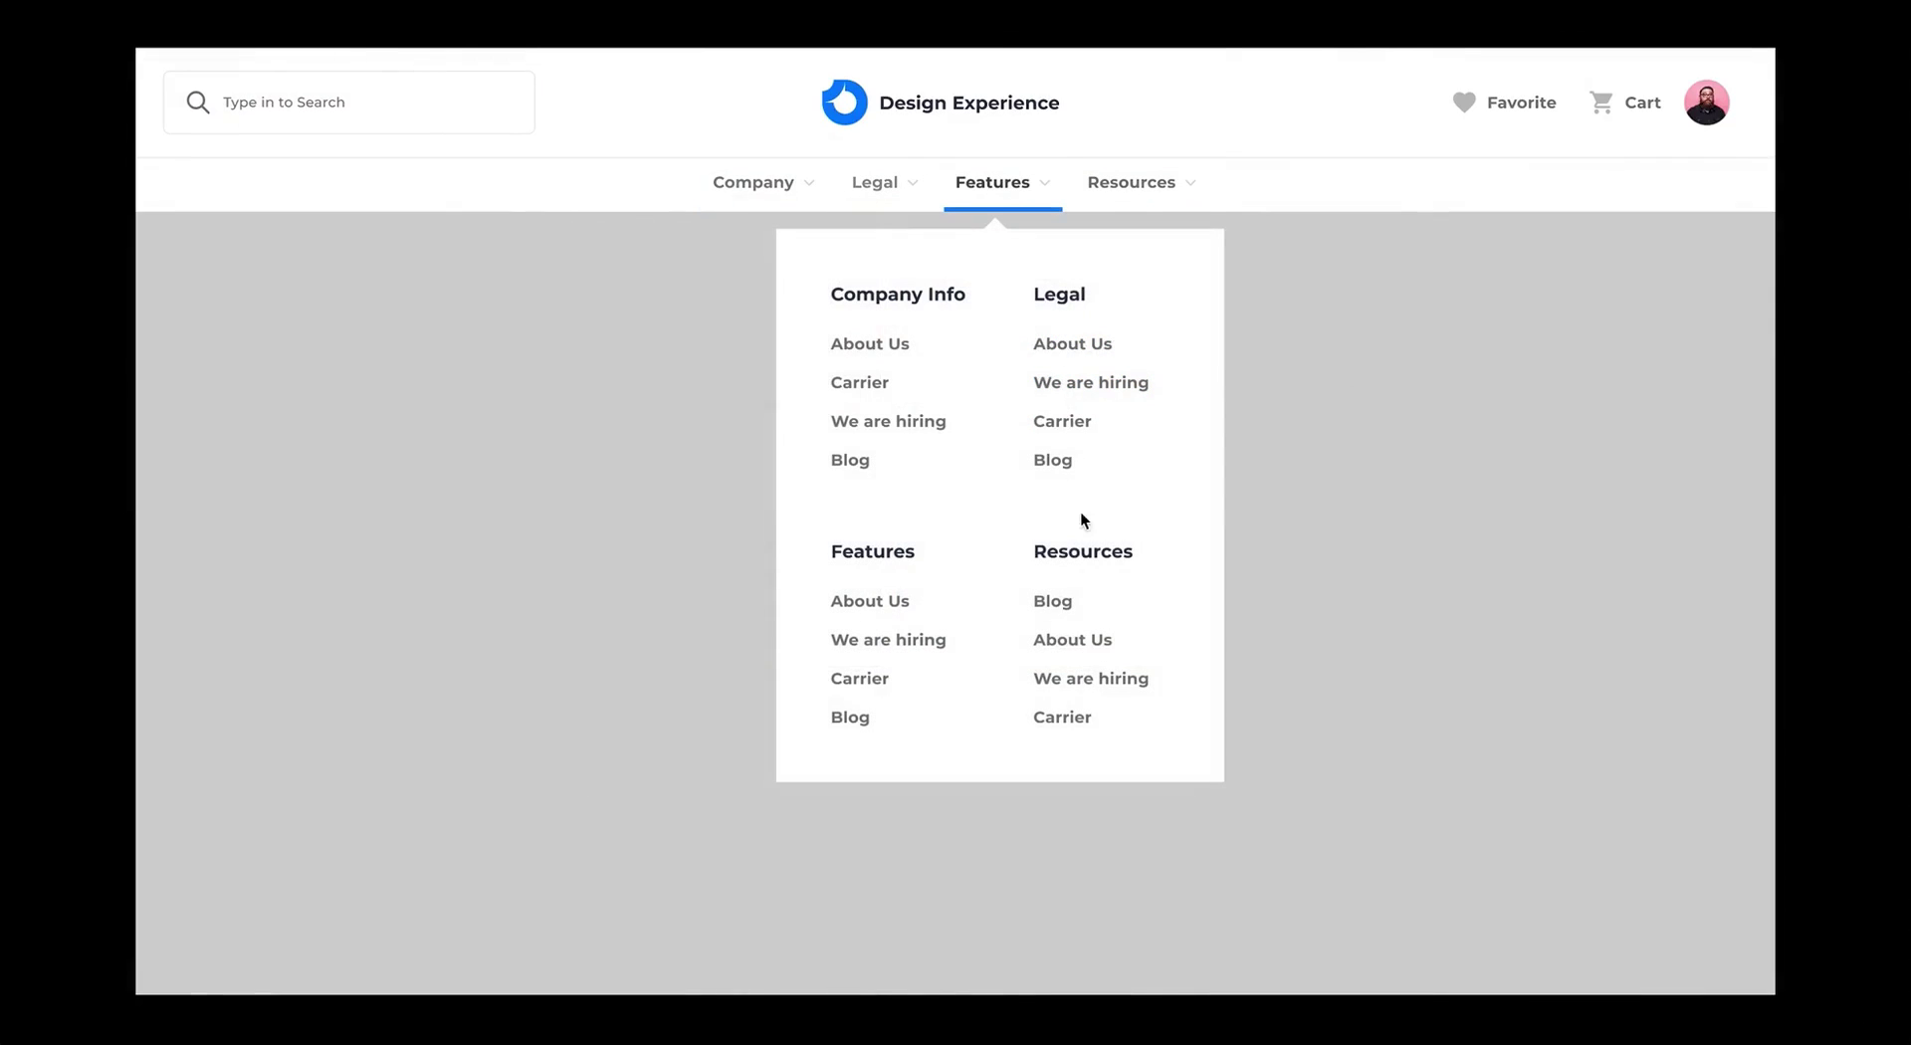
mouse_move(1145, 179)
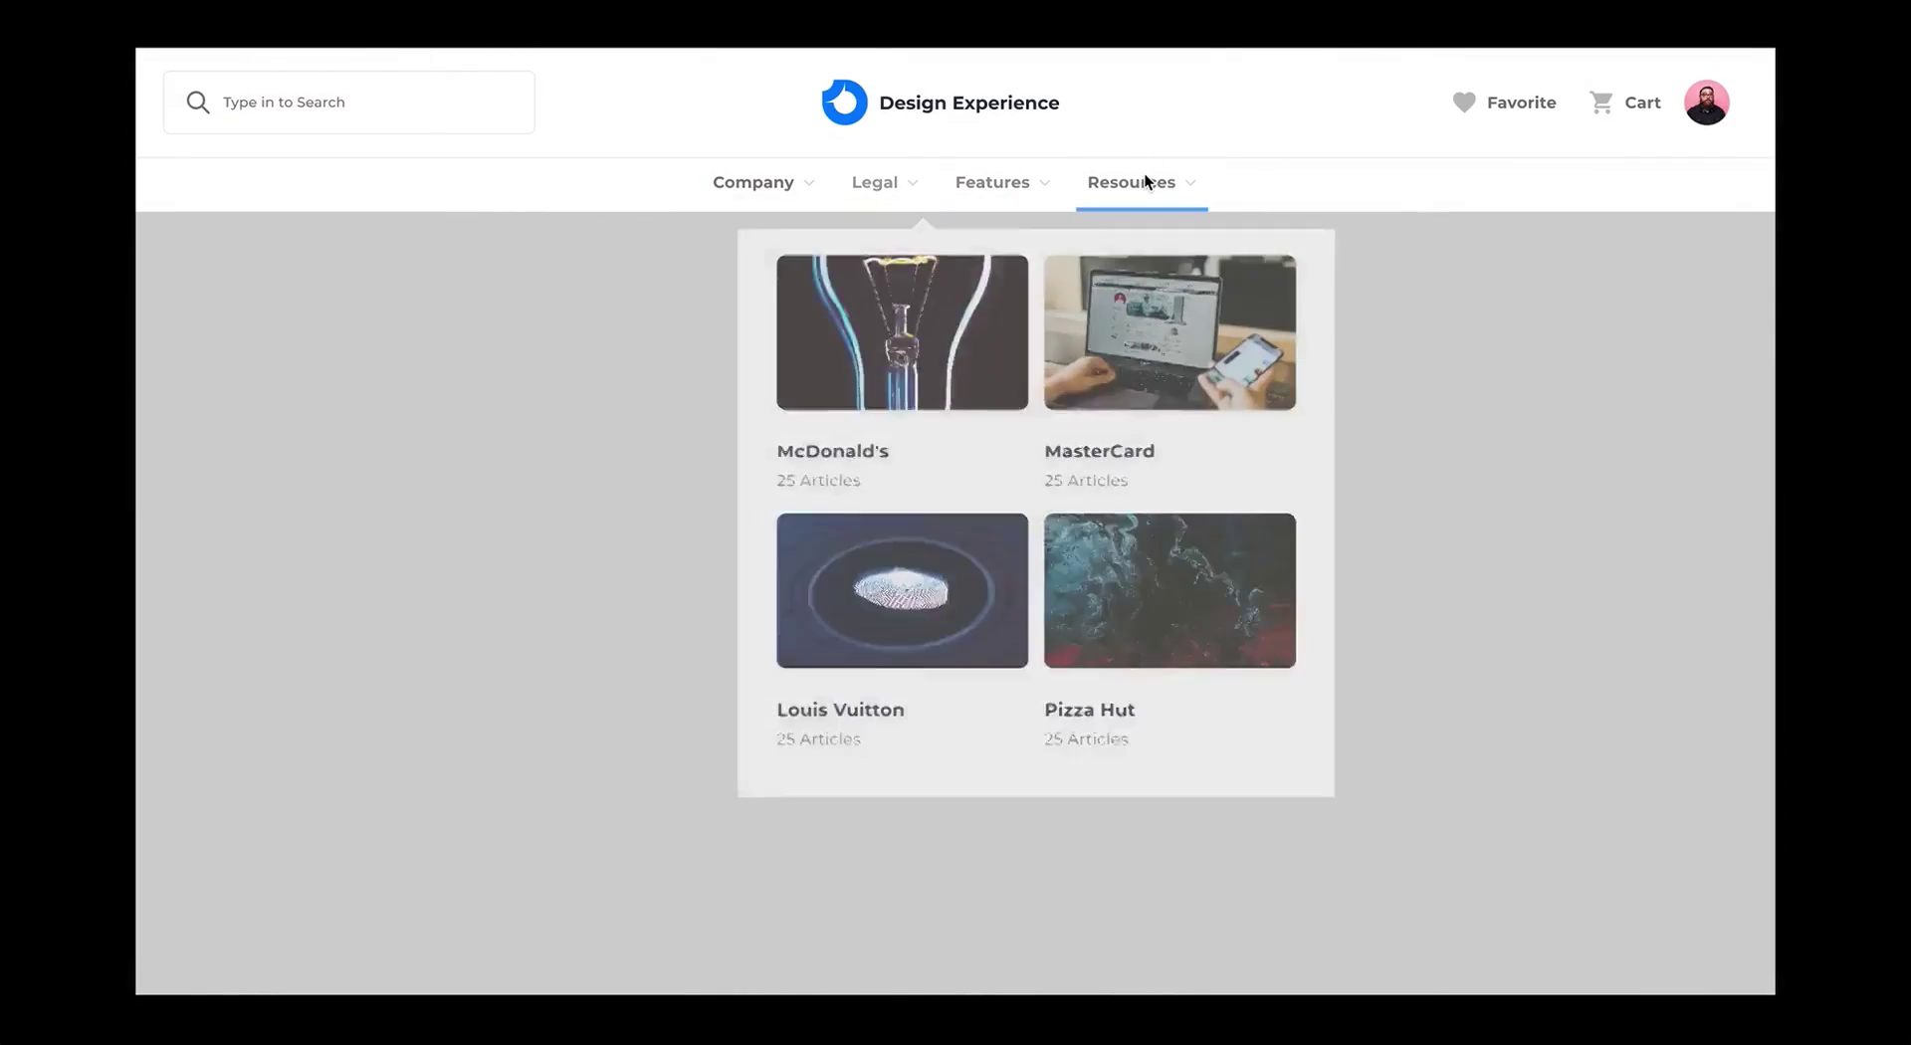